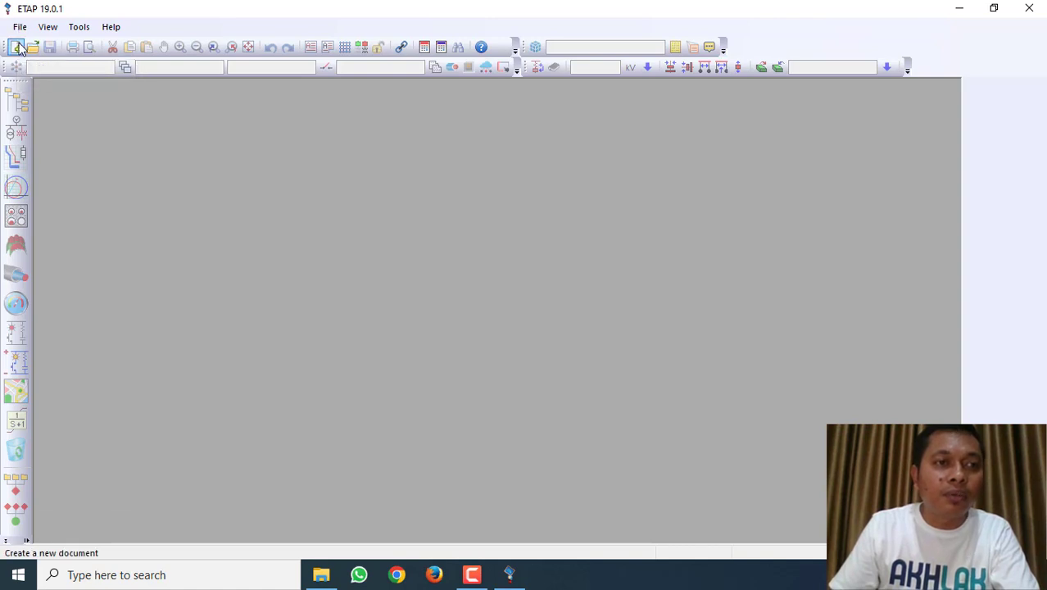
Create a new project named "contoh proteksi" in C:\ETAP 1901 with the metric 50 Hz unit system.
left_click(20, 27)
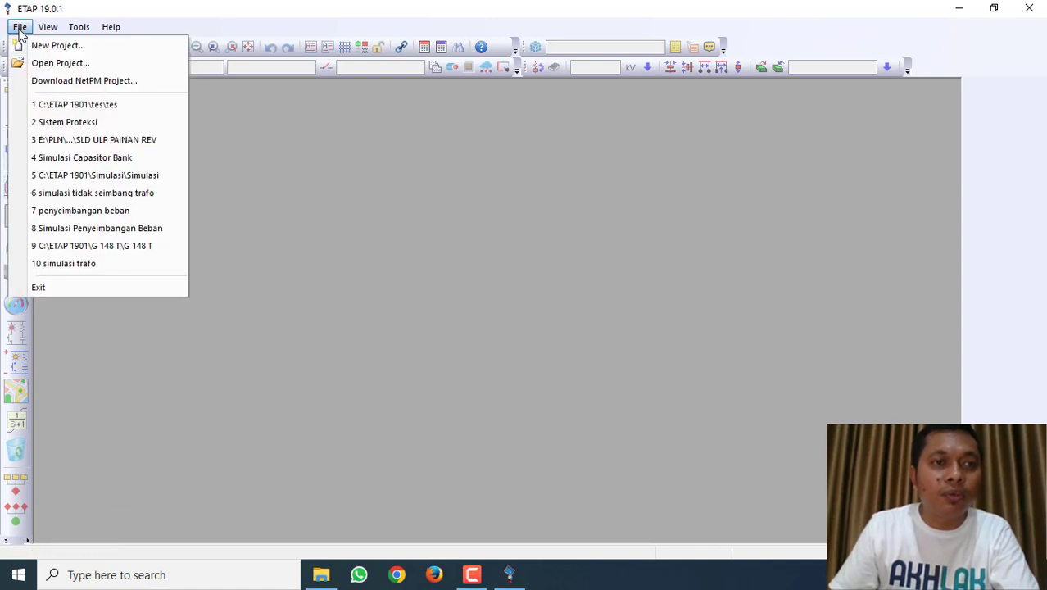
left_click(38, 47)
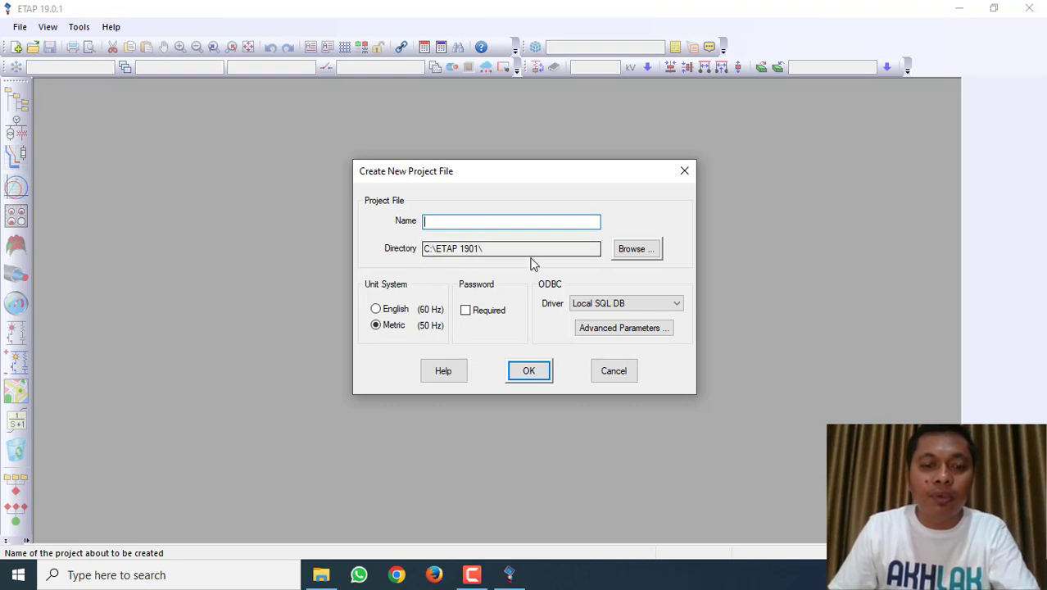
type("p")
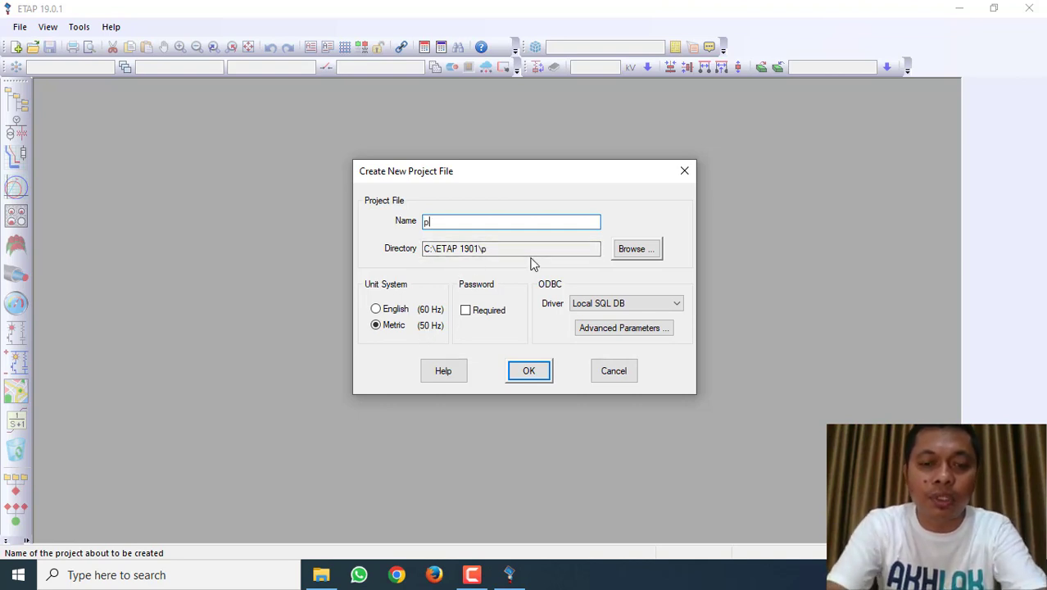
type("roteksi")
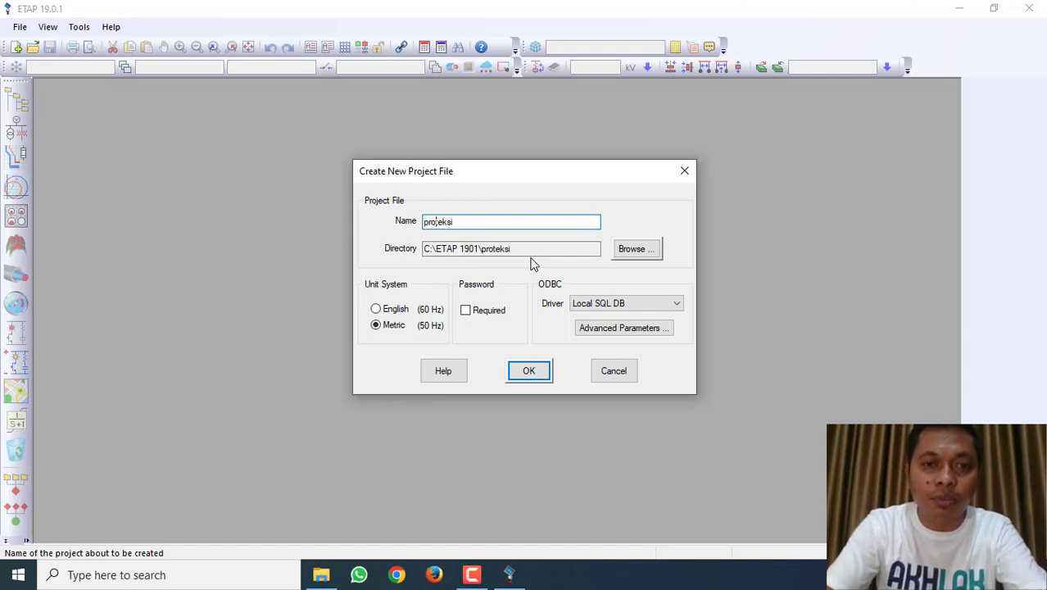
type("contoh")
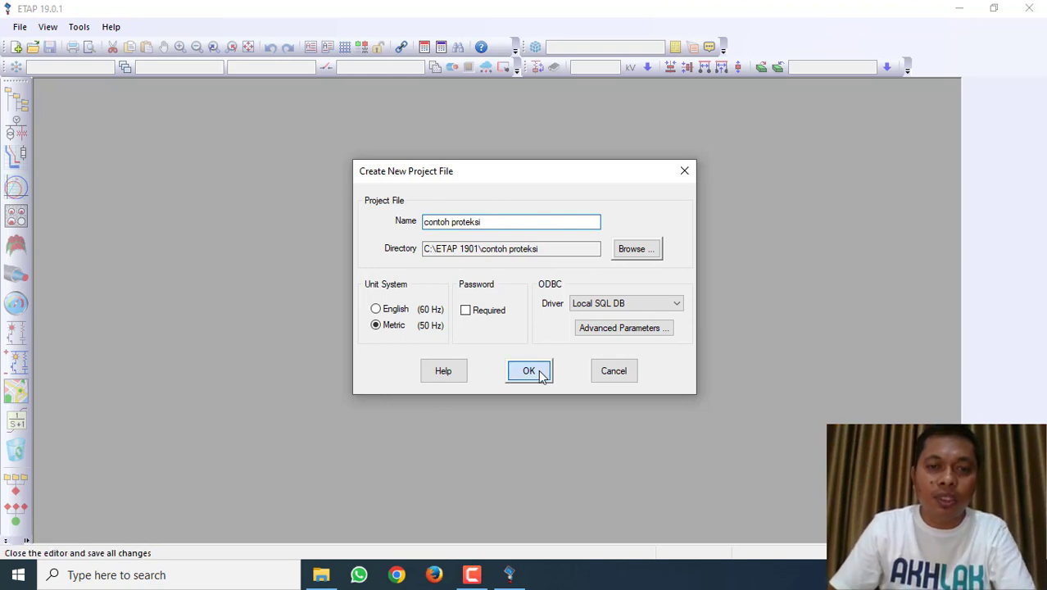
left_click(529, 371)
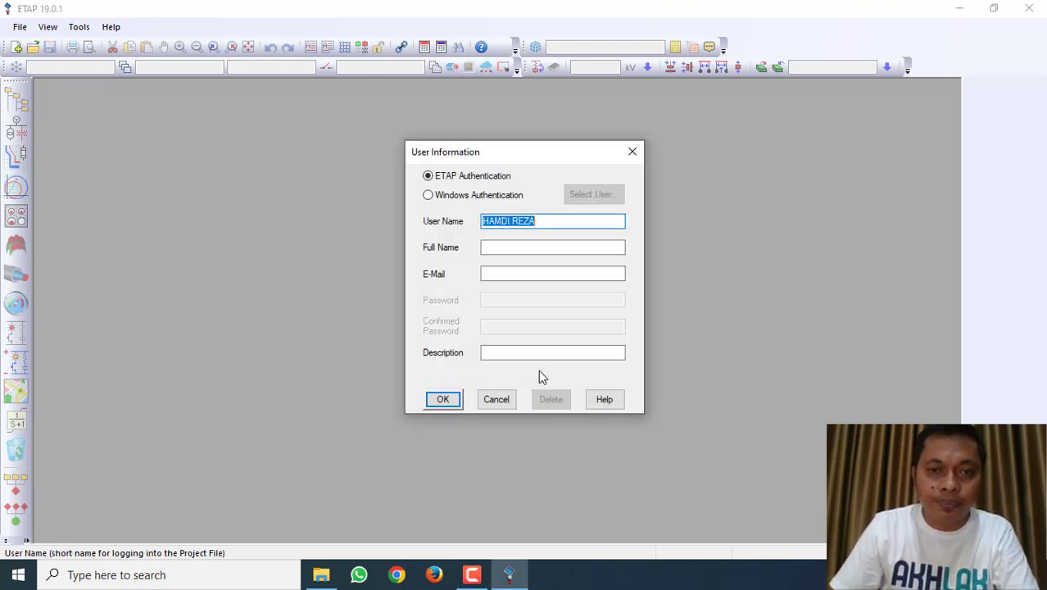
Accept the default user information and Project Master & Editor access level, and maximize the OLV1 one-line diagram.
left_click(443, 400)
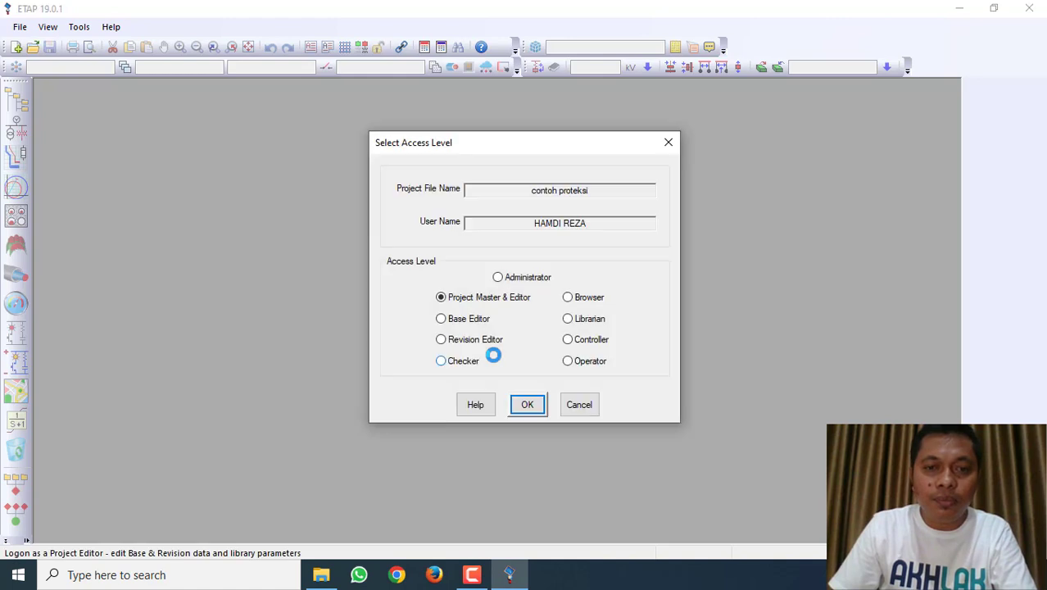
left_click(527, 403)
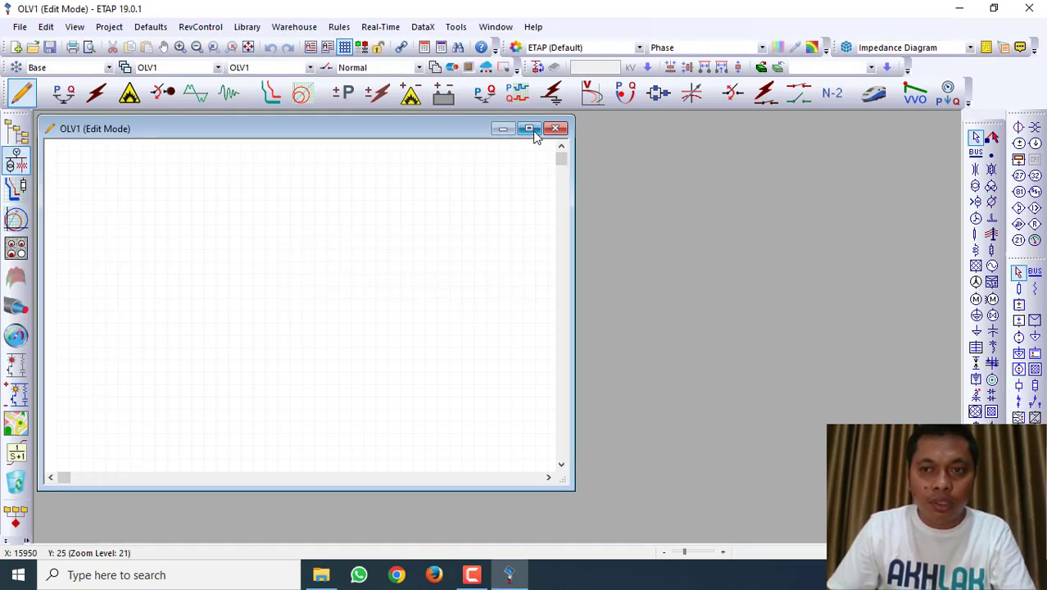
left_click(529, 129)
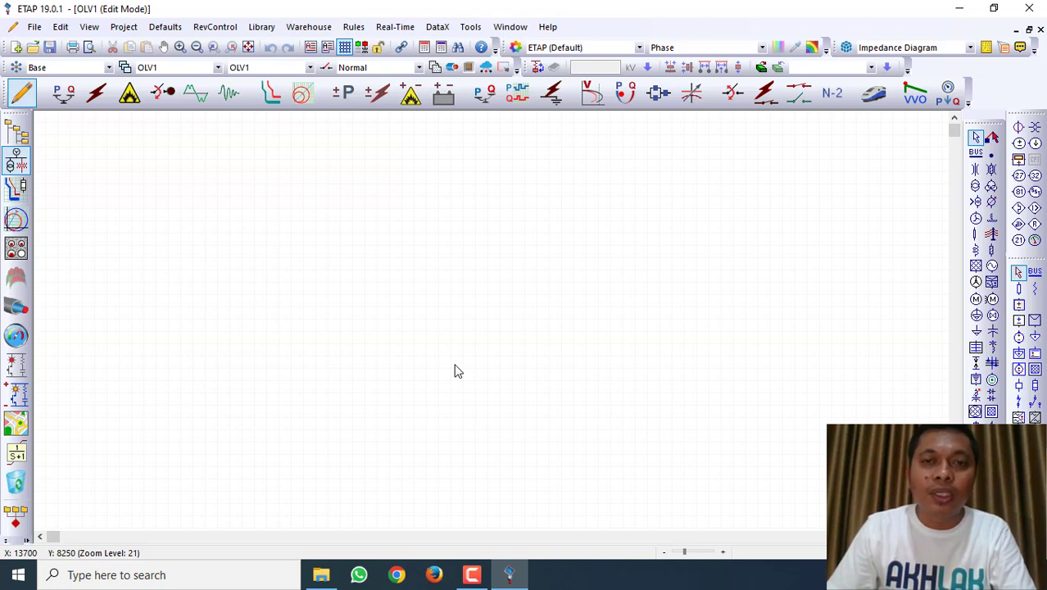
Switch to File Explorer and look up the library files in C:\ETAP 1901\Lib.
left_click(320, 577)
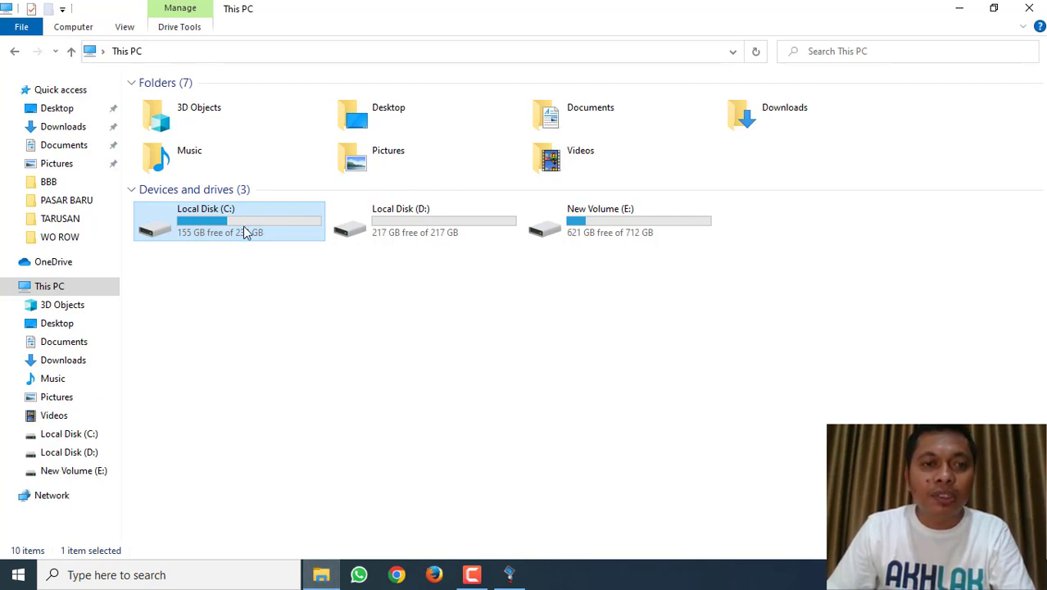
mouse_move(244, 232)
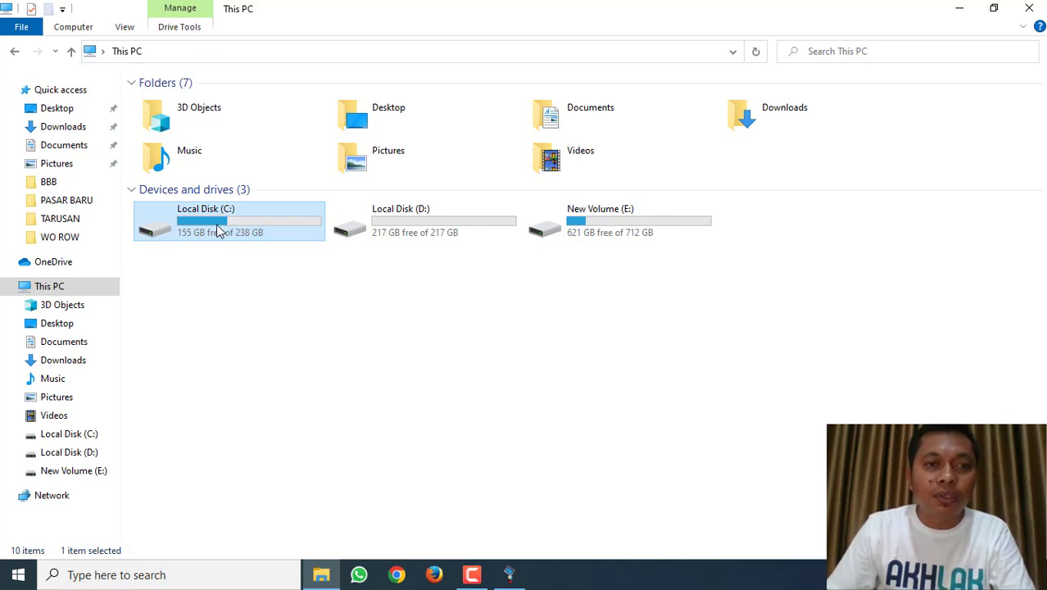
double_click(216, 225)
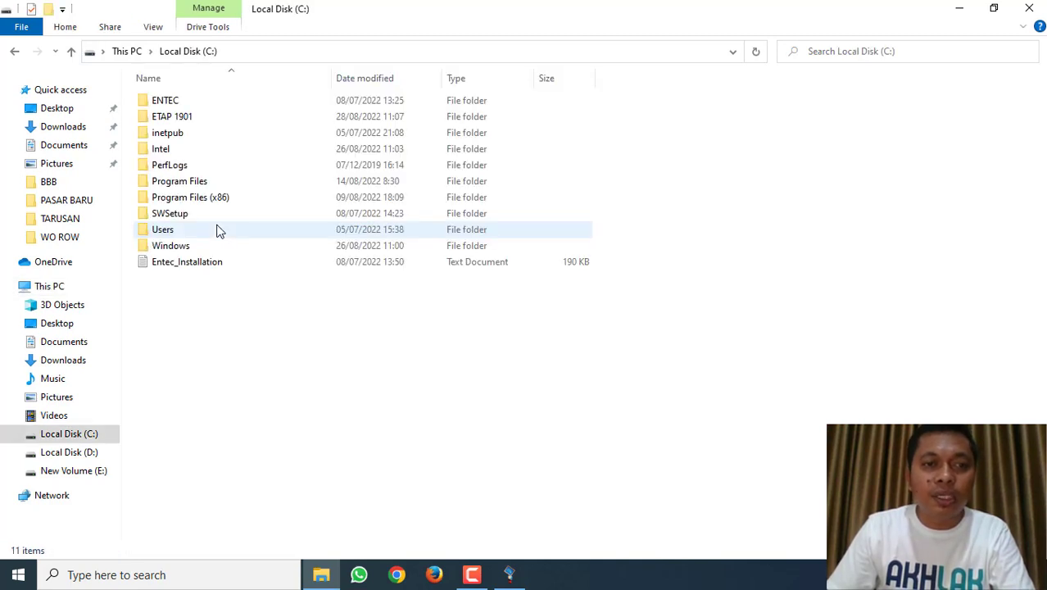
double_click(174, 117)
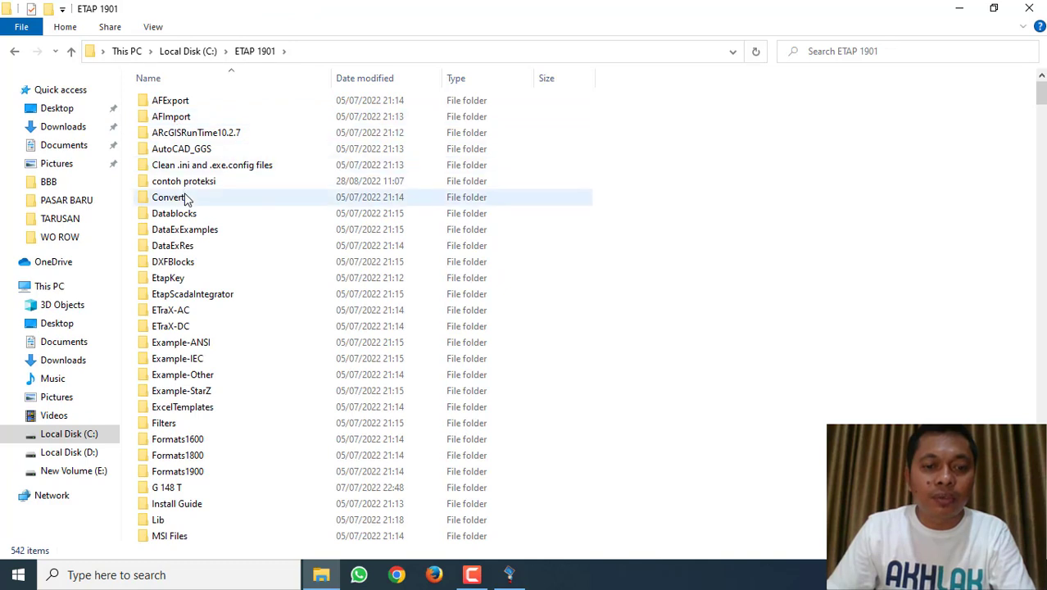
double_click(159, 521)
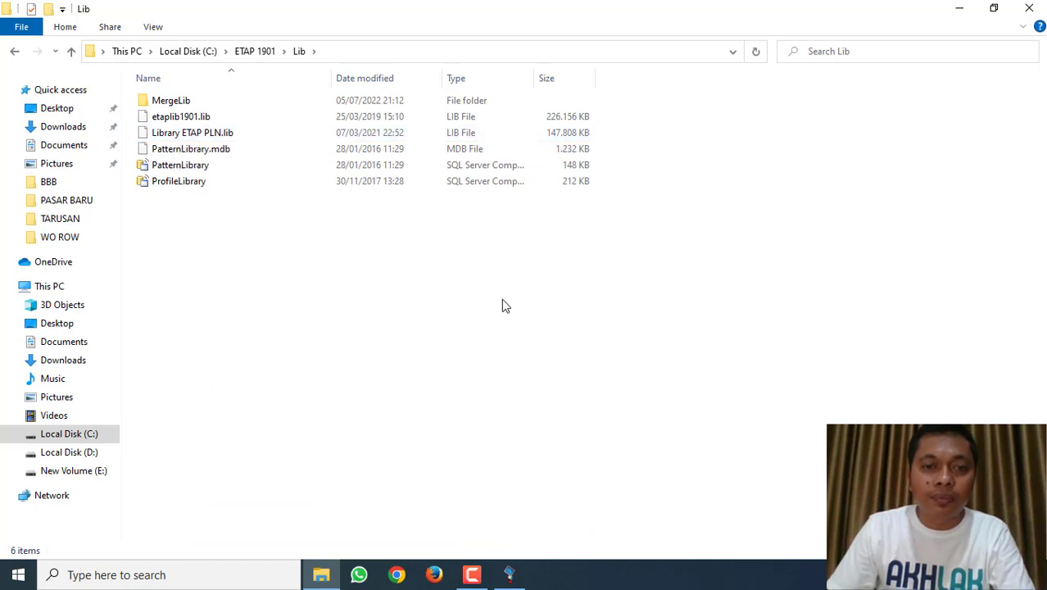
Switch back to ETAP and open the library file "Library ETAP PLN.lib" for the project.
left_click(509, 574)
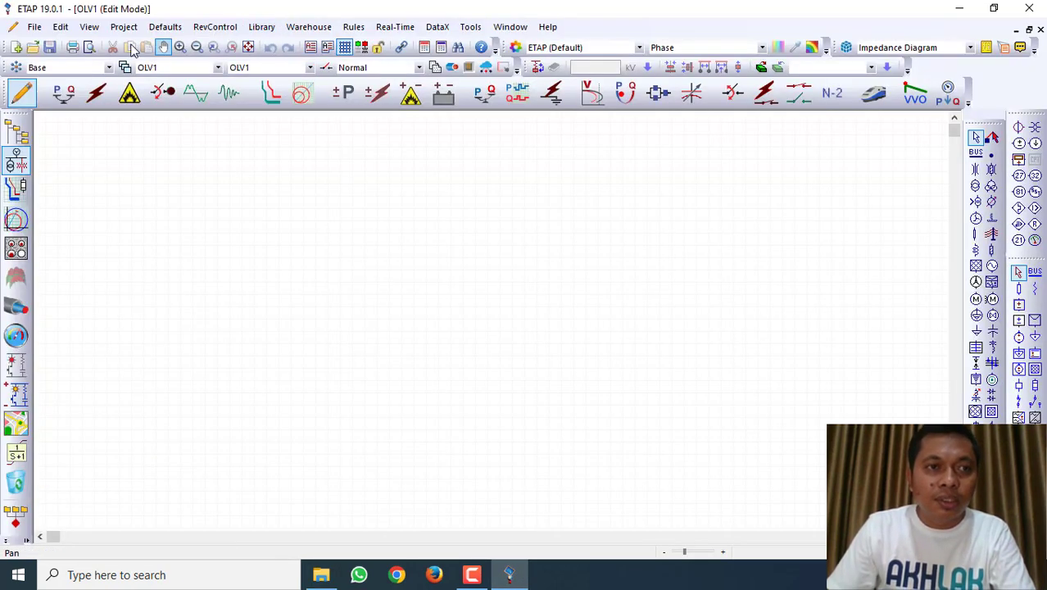
left_click(260, 27)
mouse_move(299, 495)
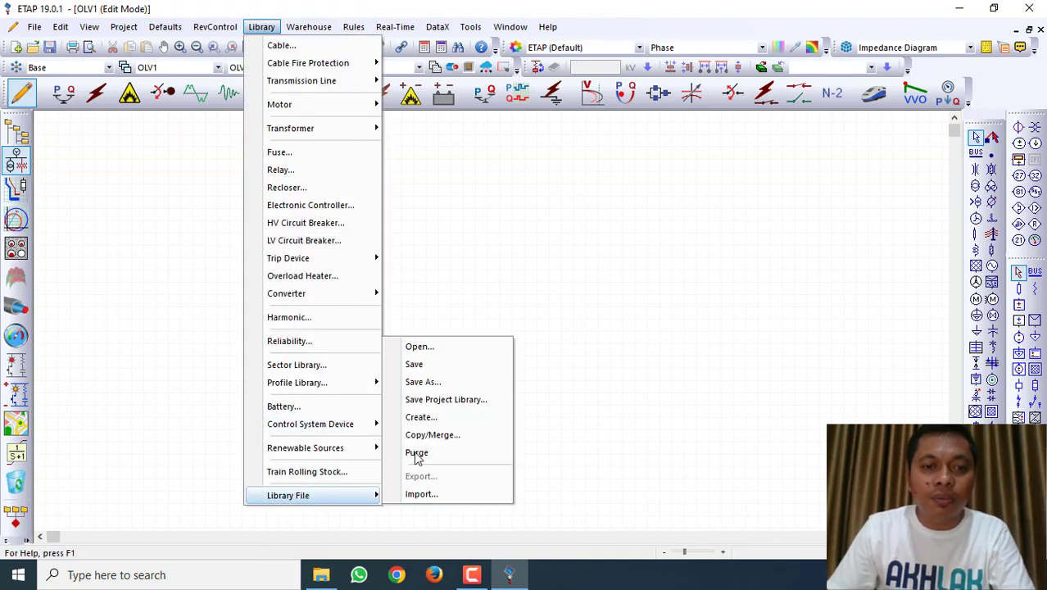
left_click(471, 350)
left_click(568, 336)
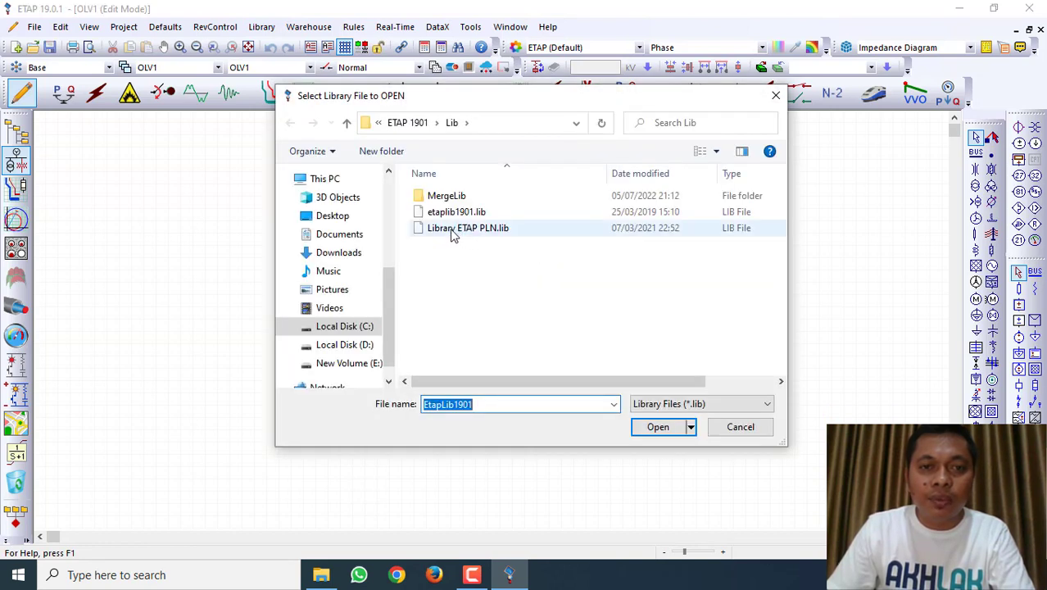
double_click(451, 229)
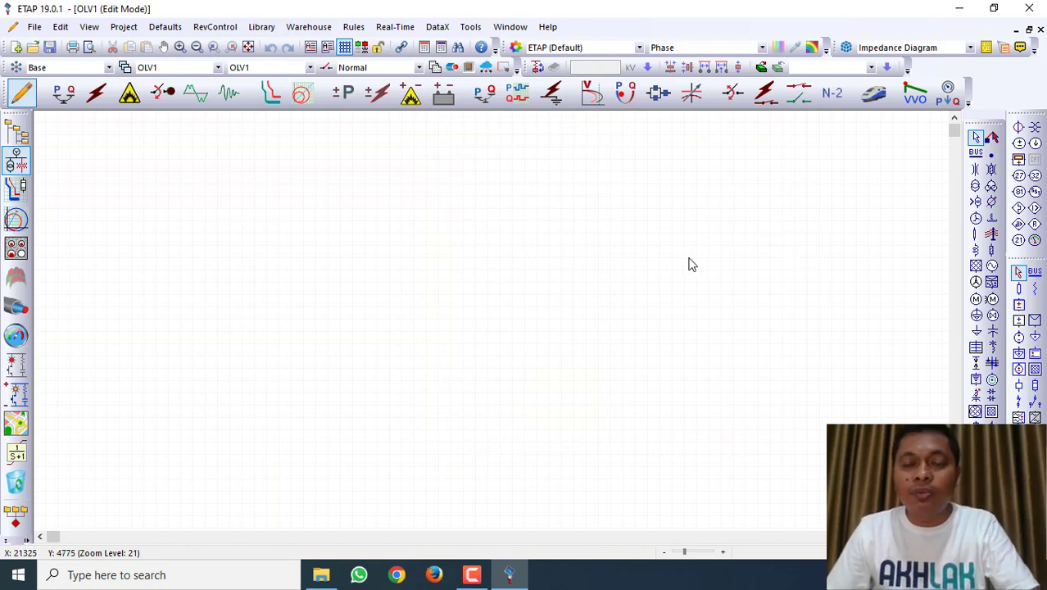
Place a power grid element near the upper middle of the blank one-line diagram.
scroll(688, 264, "up", 2)
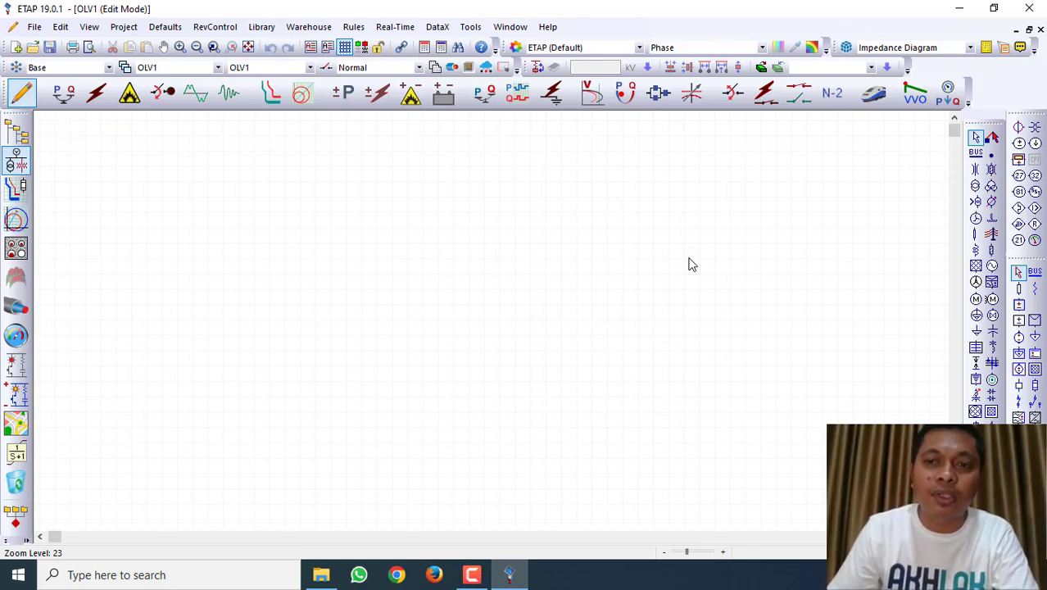
left_click(975, 267)
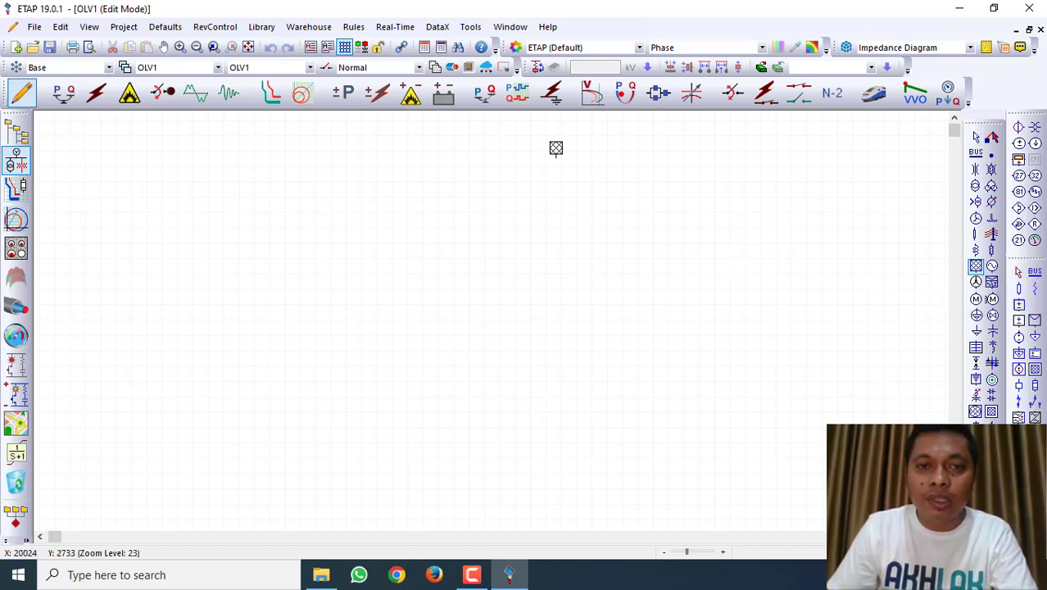
left_click(442, 164)
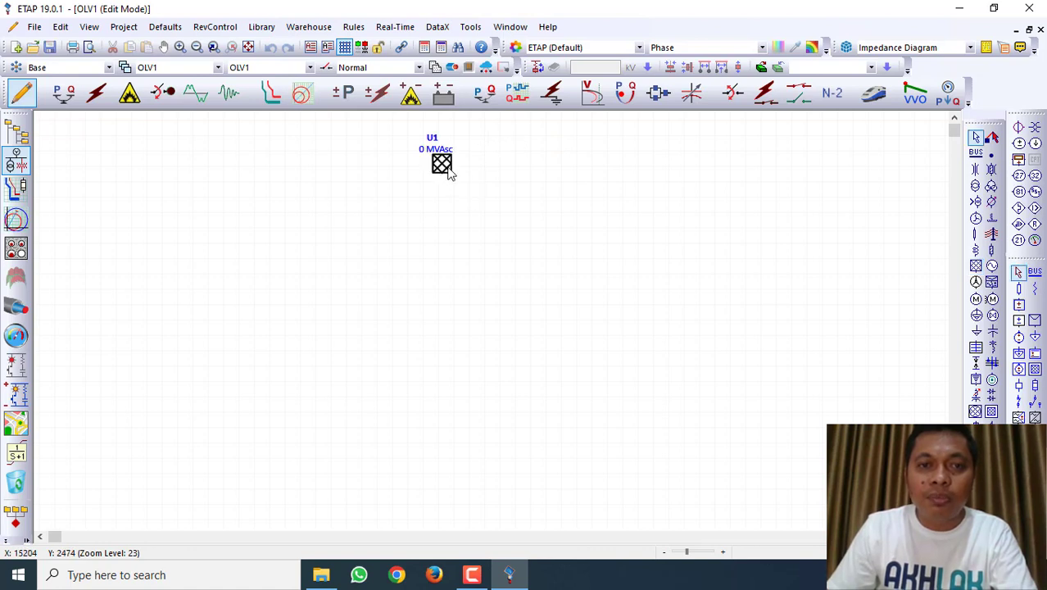
Set the power grid's rated voltage to 150 kV.
double_click(447, 169)
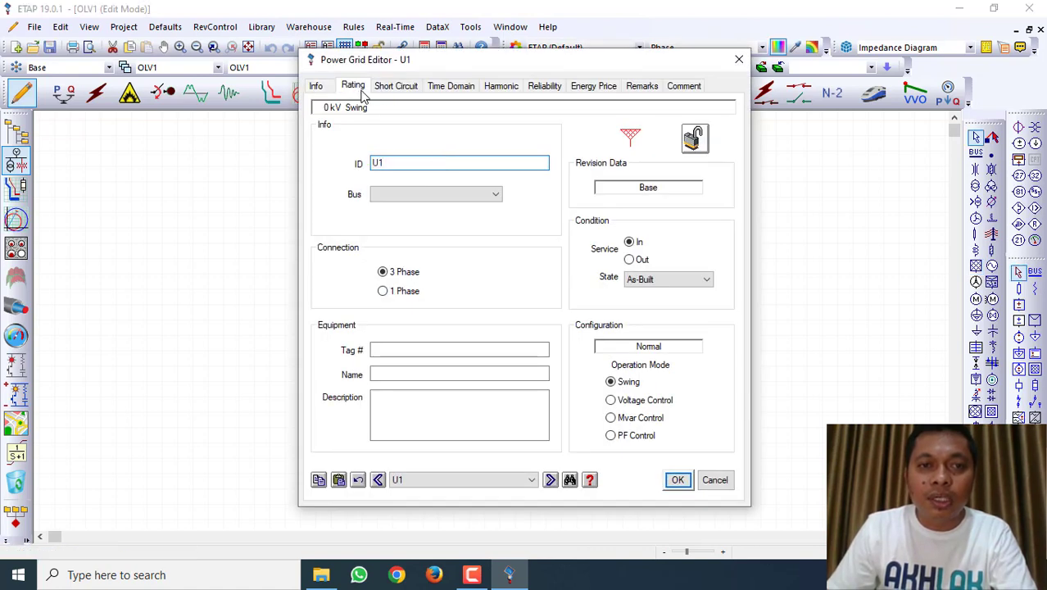
left_click(353, 87)
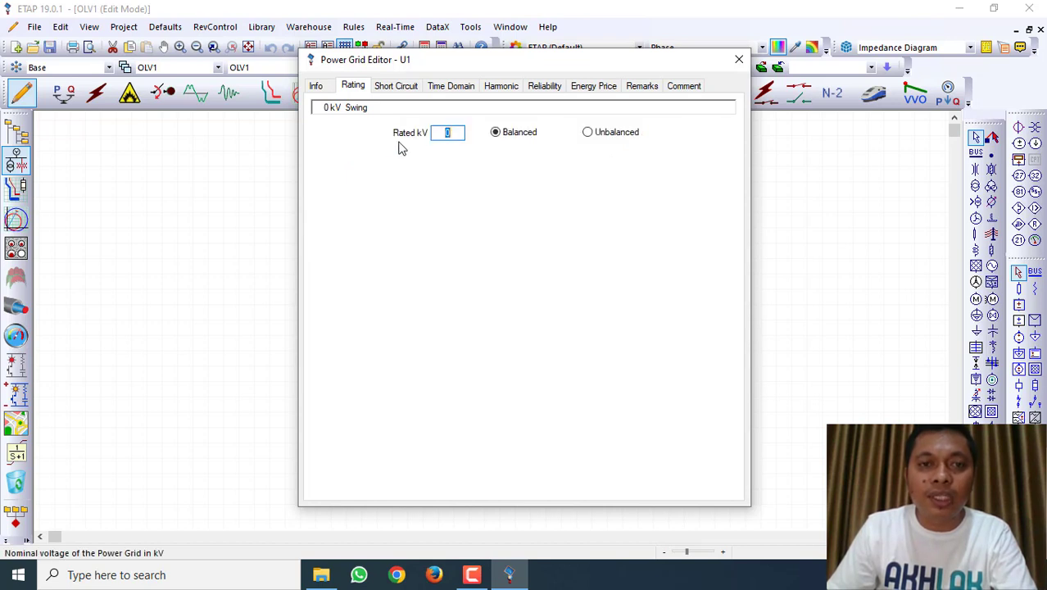
left_click(446, 132)
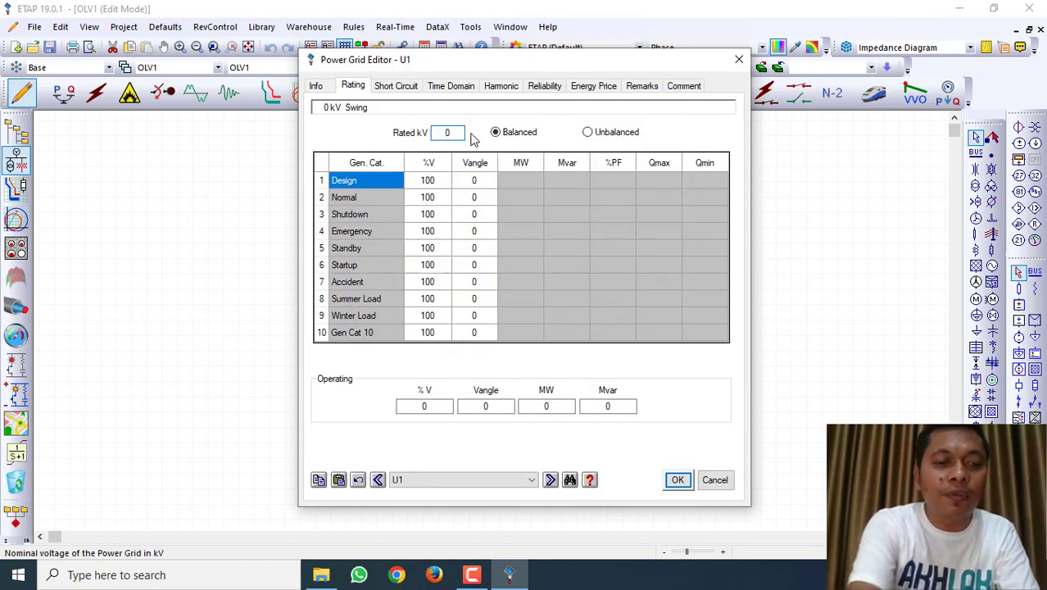
type("15")
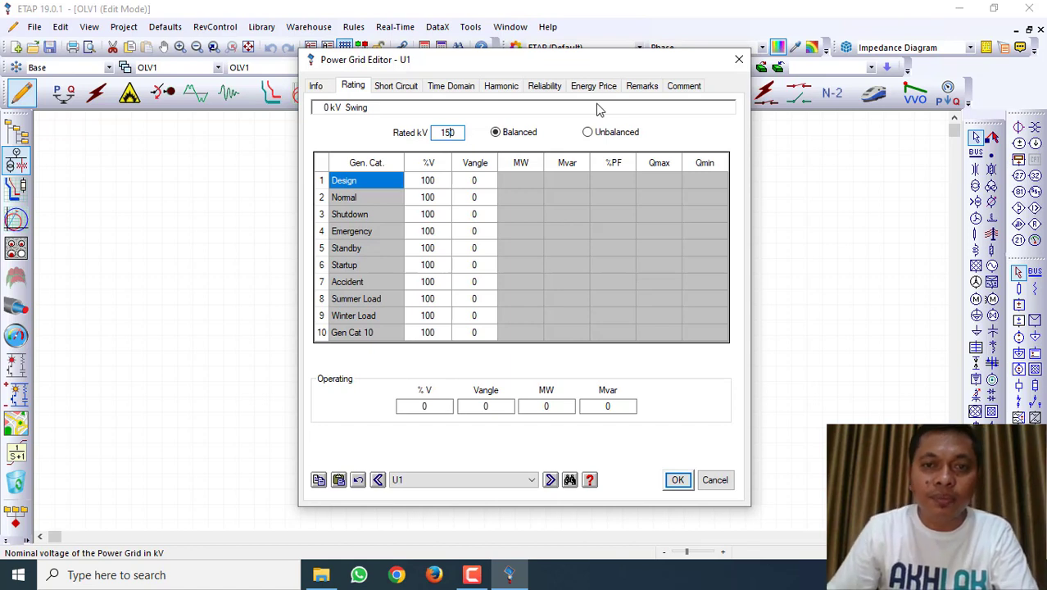
left_click(725, 142)
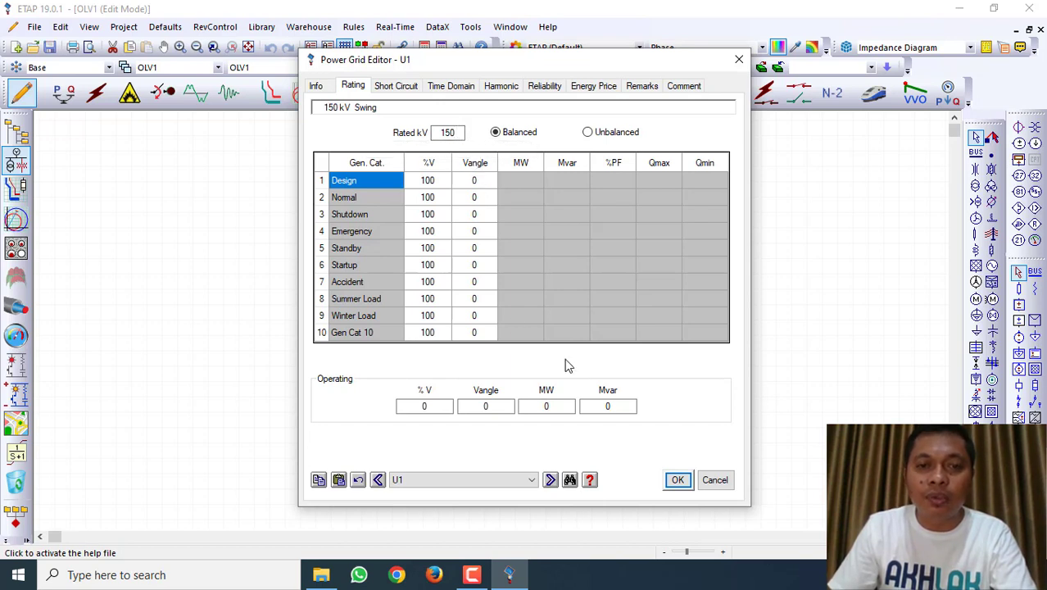
Review the power grid's general information, rating and short-circuit data, and apply its settings.
left_click(318, 86)
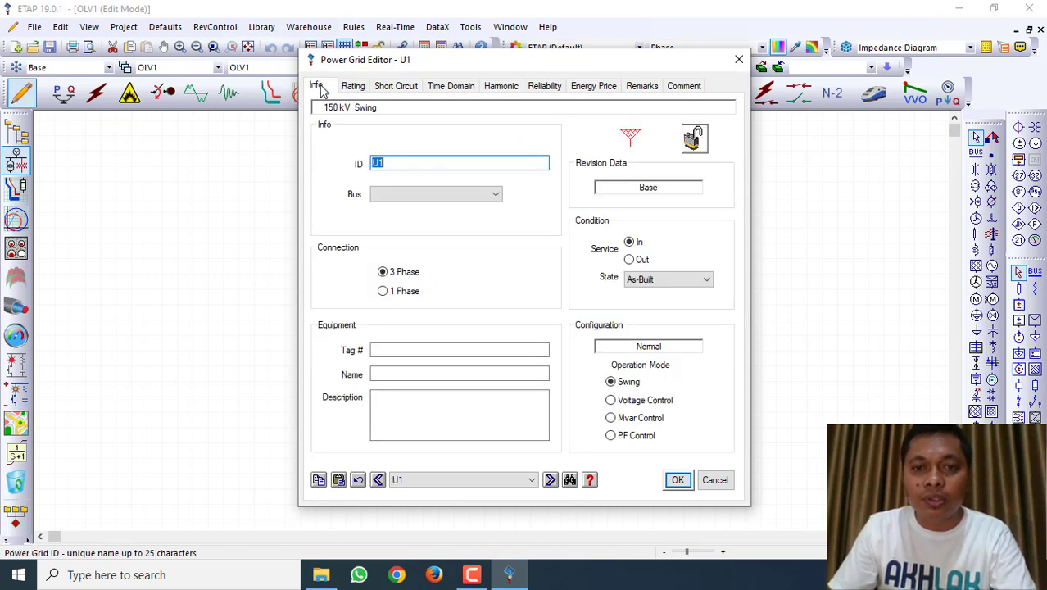
left_click(534, 266)
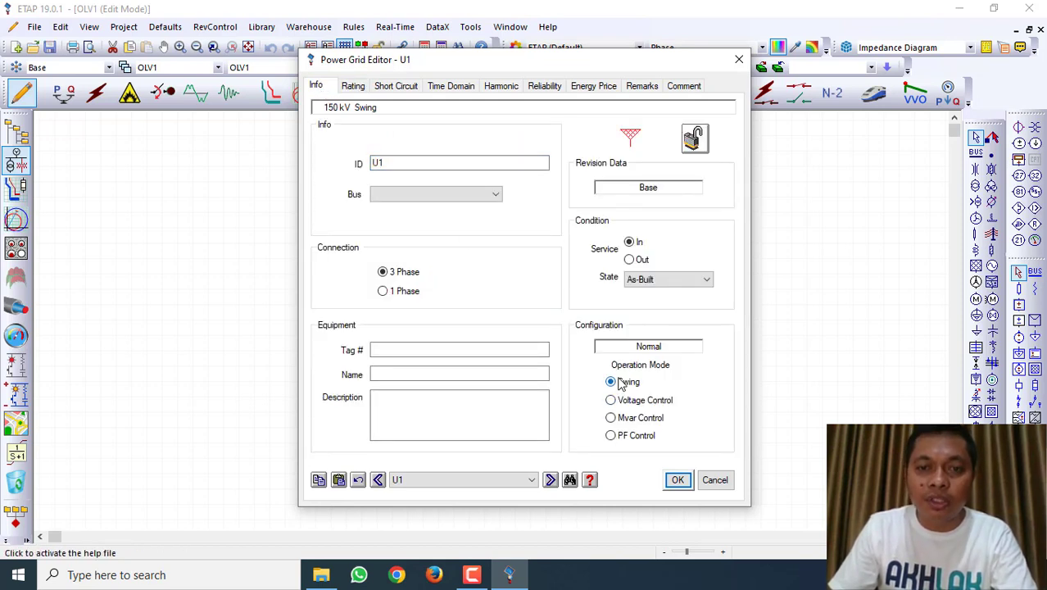
left_click(353, 86)
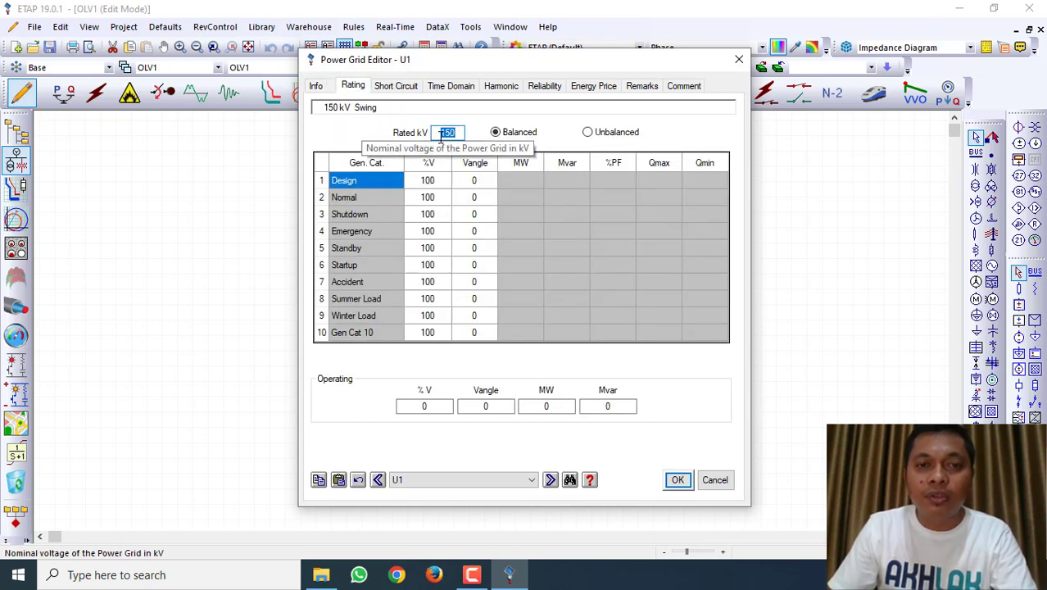
left_click(403, 90)
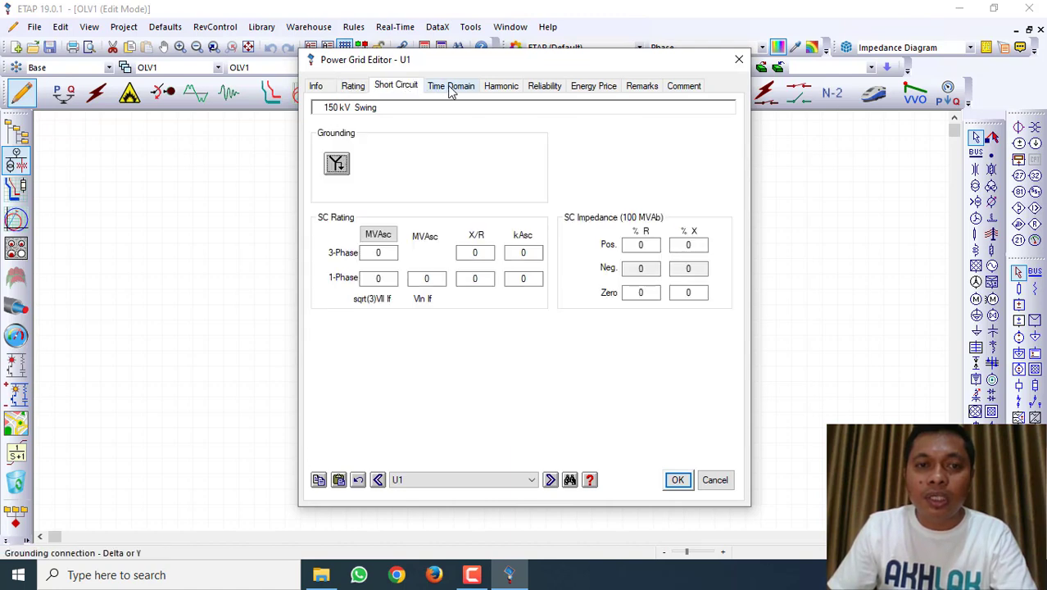
left_click(452, 90)
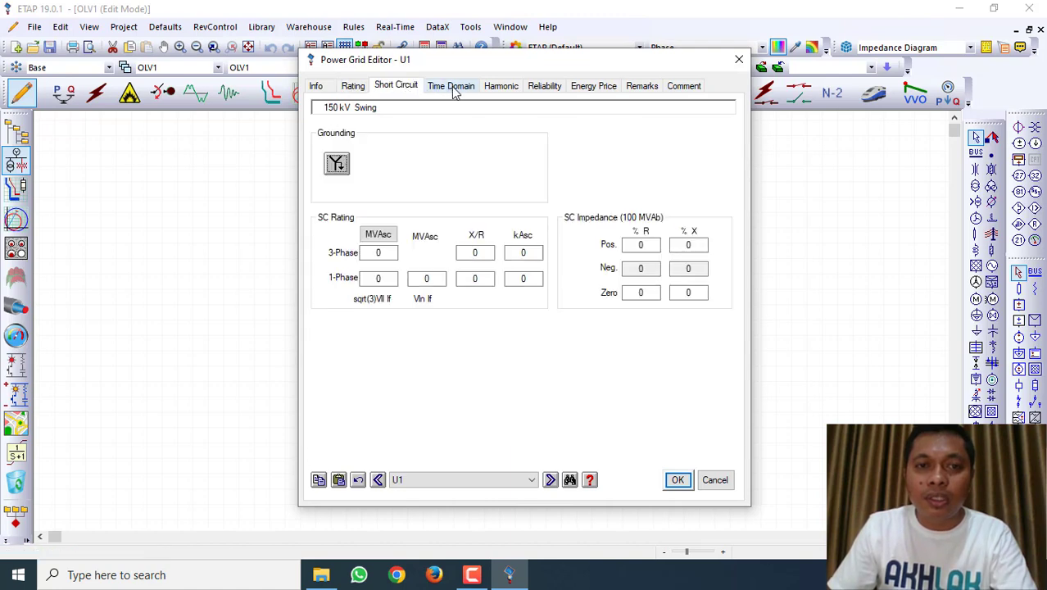
left_click(353, 86)
left_click(678, 481)
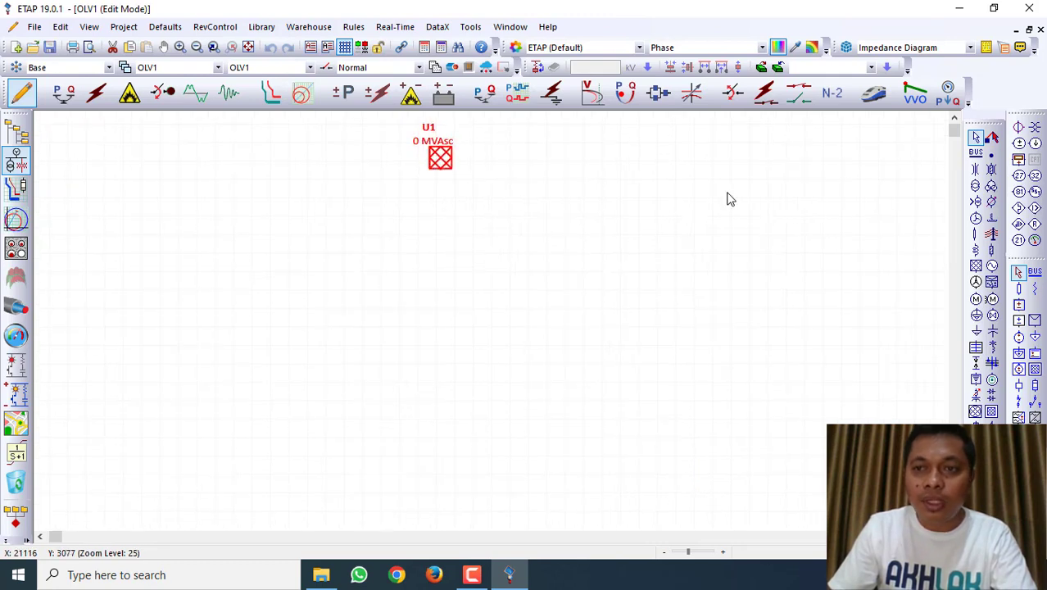
left_click(743, 174)
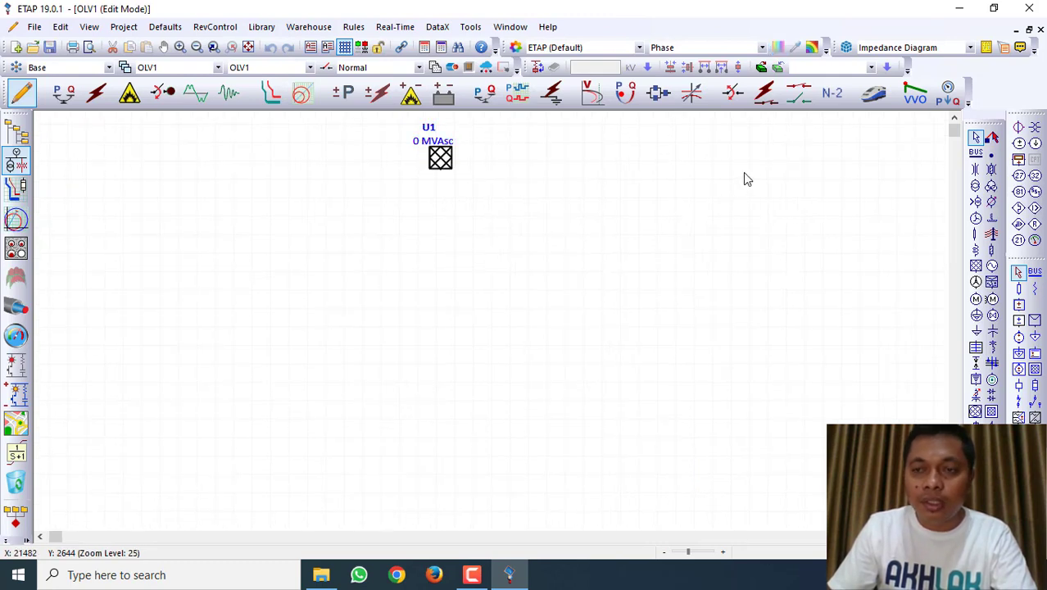
Place a two-winding transformer directly below the power grid.
left_click(976, 187)
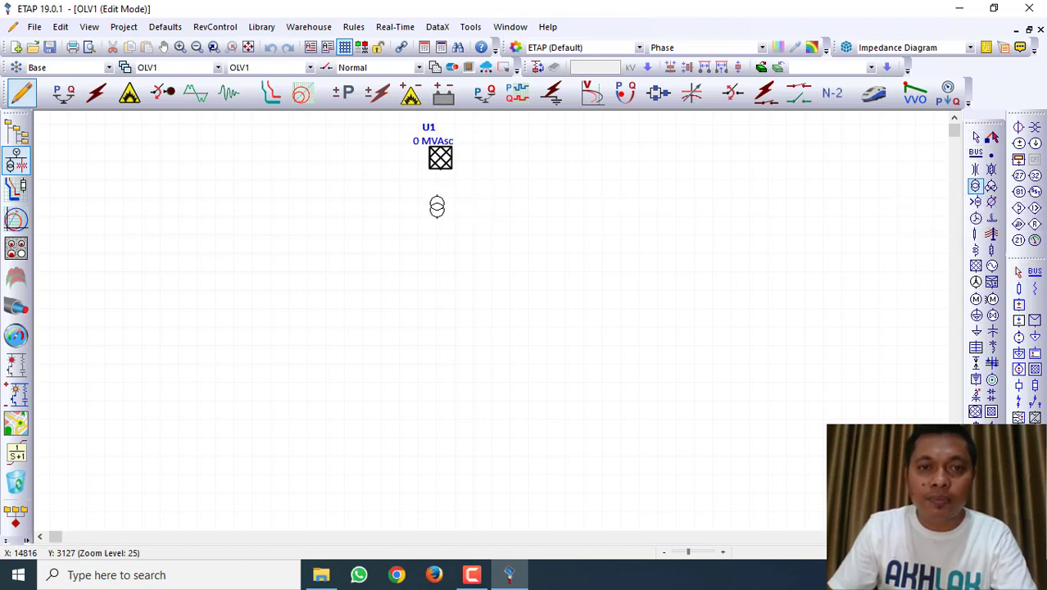
left_click(440, 217)
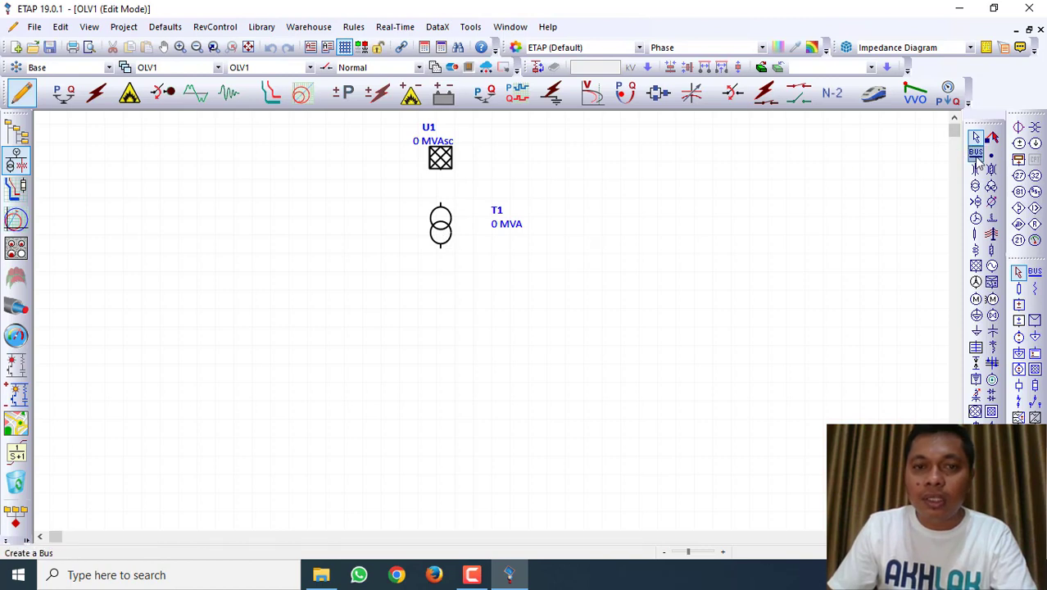
Place a bus just below the transformer and stretch it out on both sides into a long horizontal busbar.
left_click(976, 155)
left_click(442, 271)
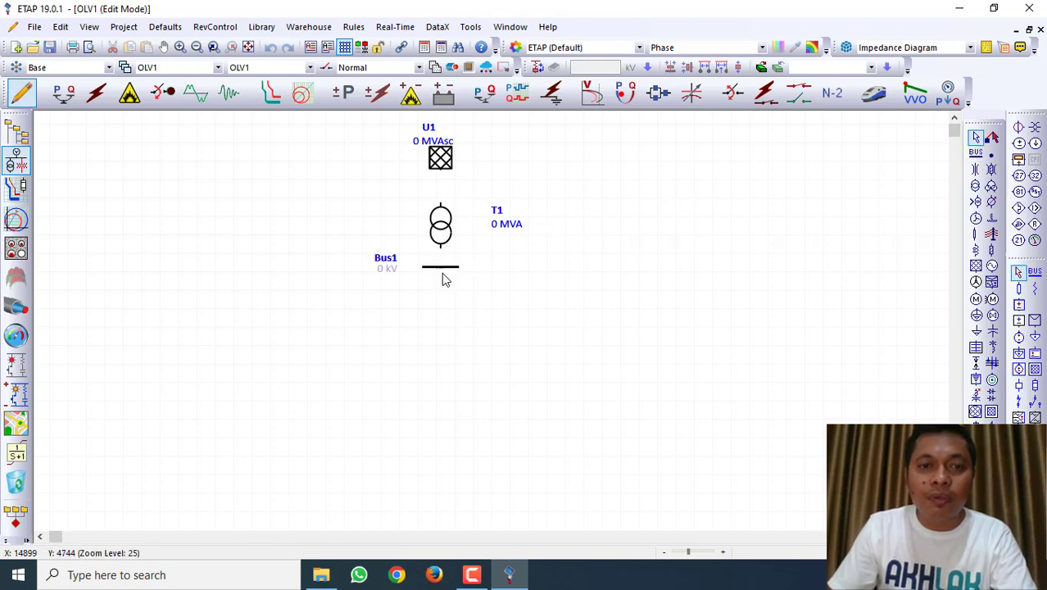
left_click(454, 270)
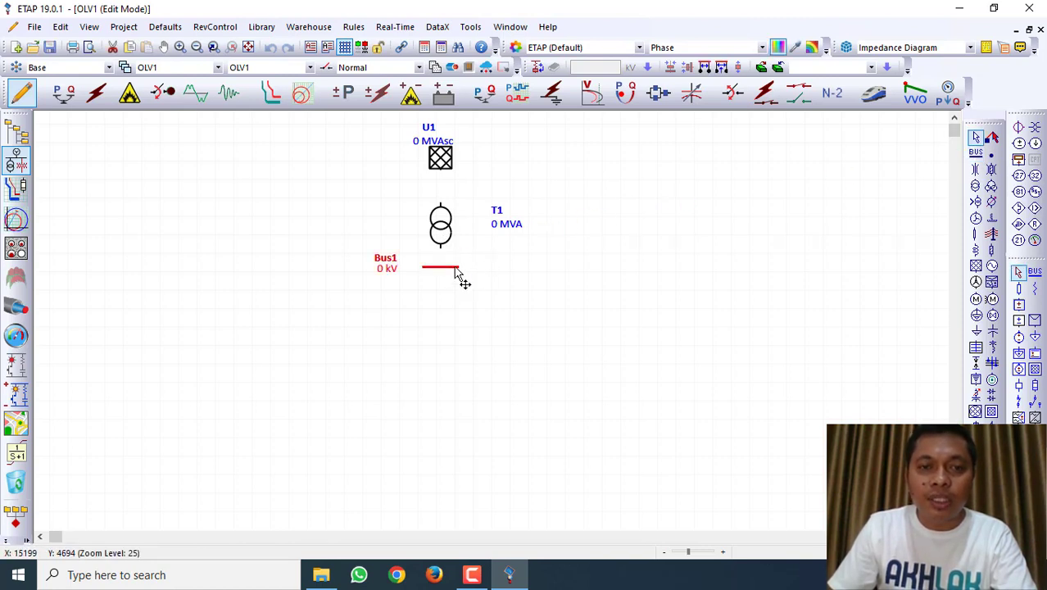
left_click_drag(475, 266, 595, 271)
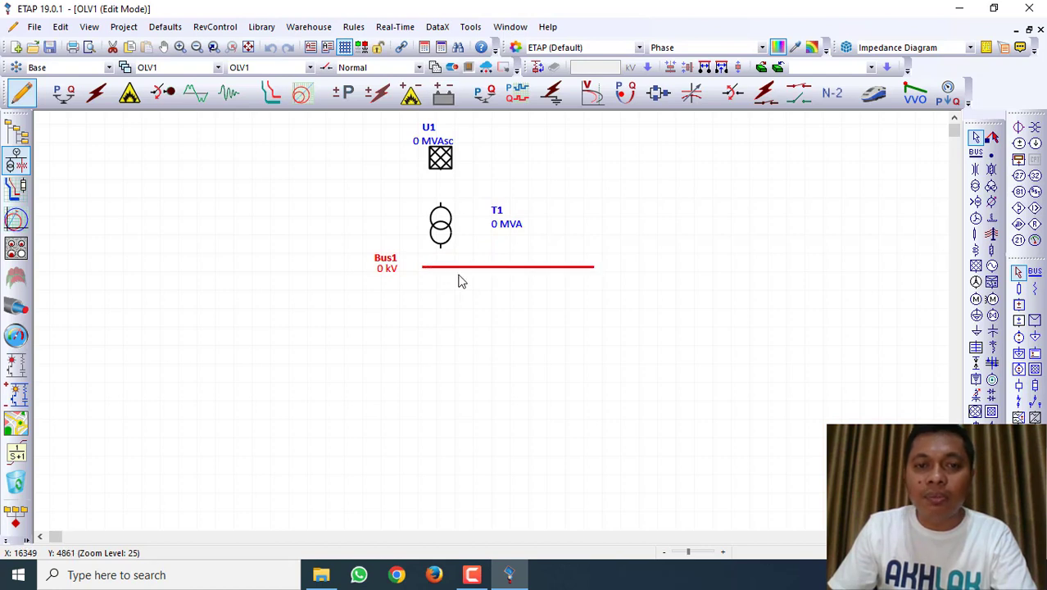
left_click_drag(422, 269, 315, 268)
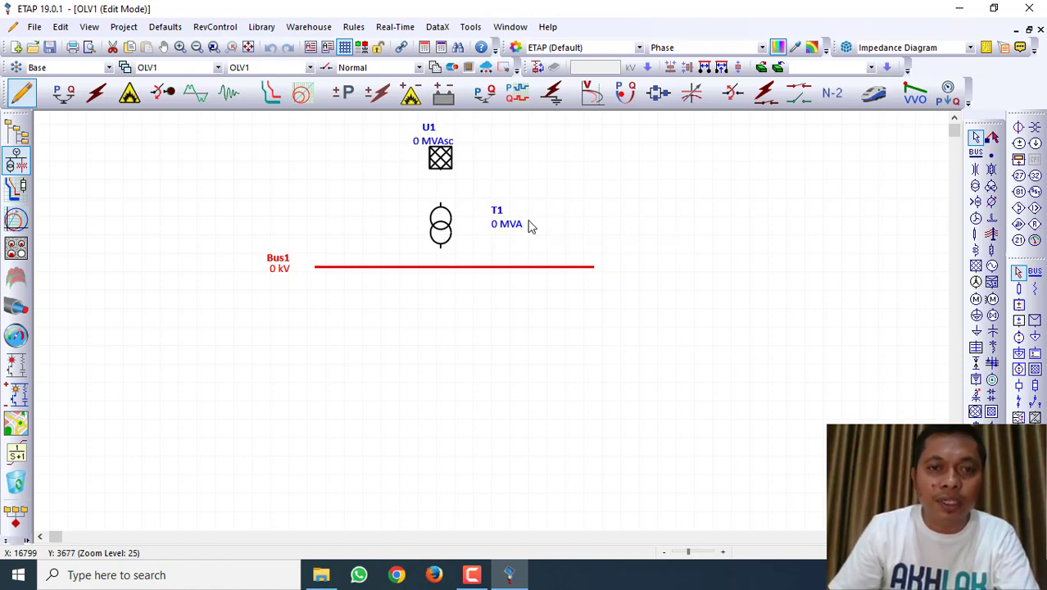
double_click(444, 230)
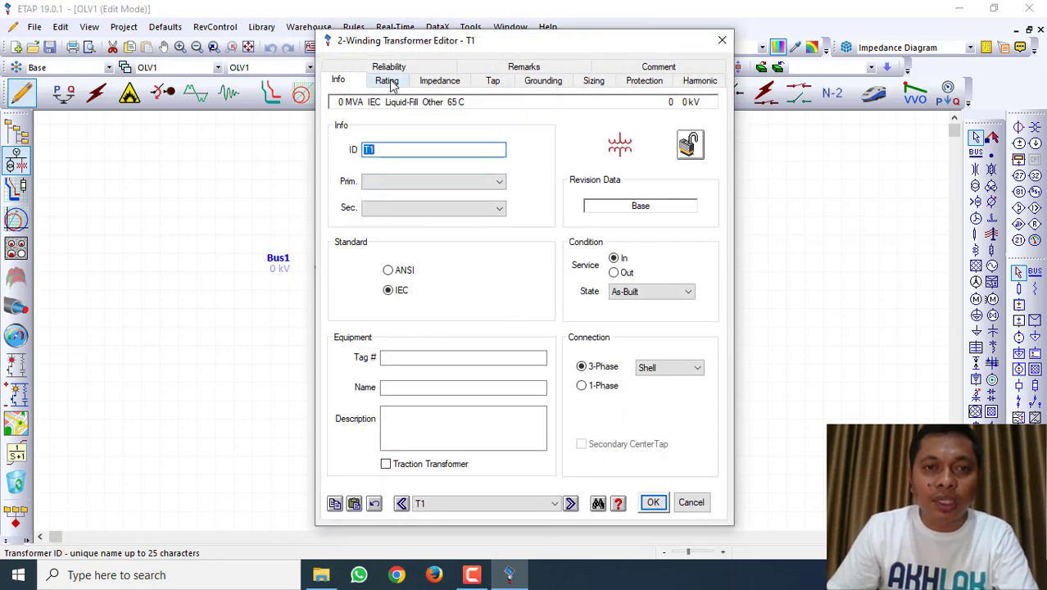
left_click(386, 80)
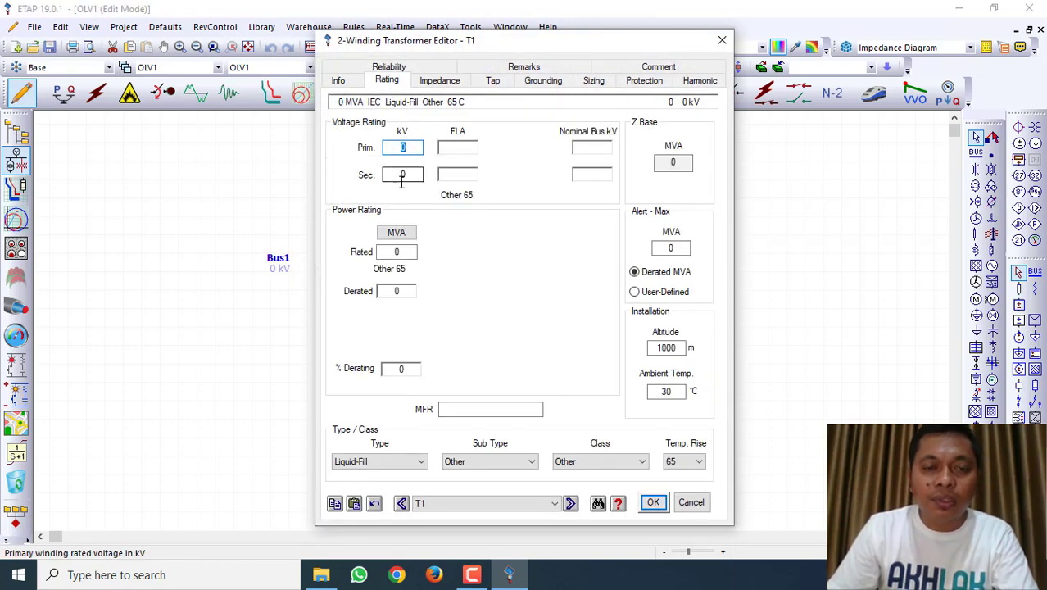
left_click(721, 40)
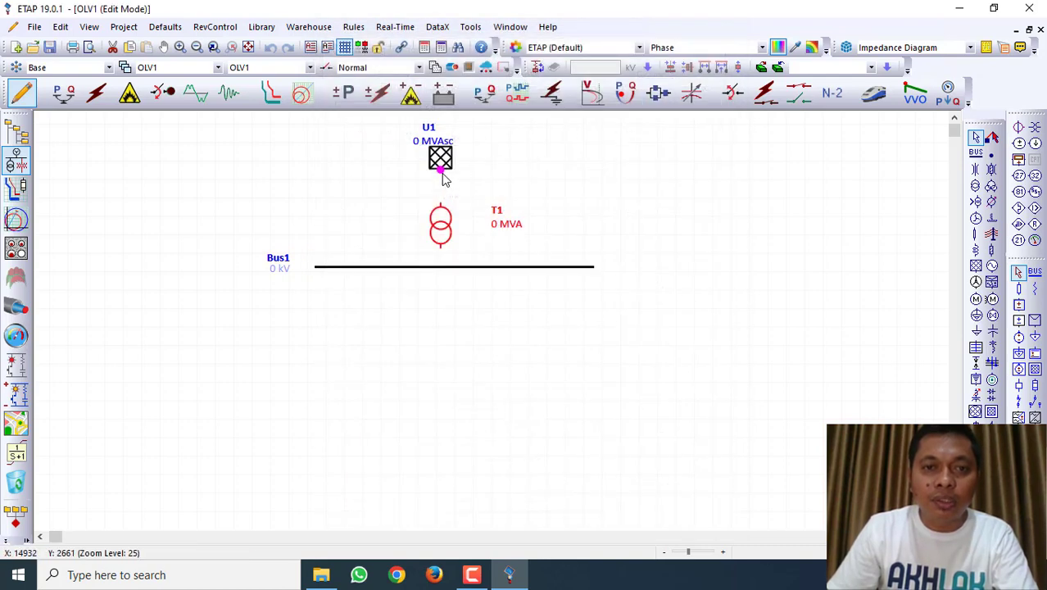
Connect the transformer between the power grid and the long bus, and move the Bus2 label beside its node.
left_click_drag(441, 175, 440, 206)
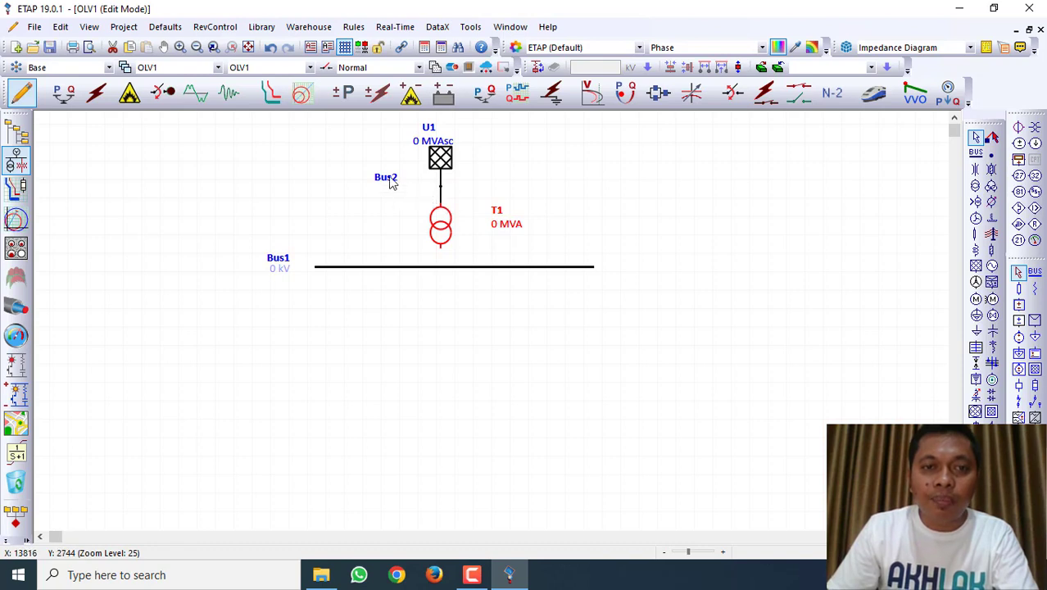
left_click_drag(391, 183, 426, 190)
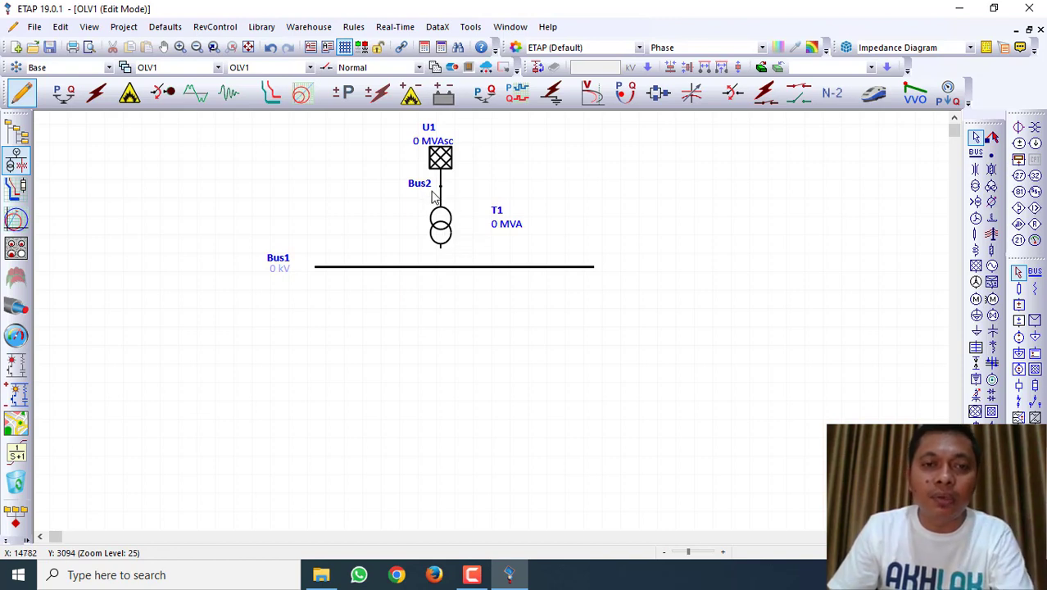
left_click_drag(421, 185, 425, 188)
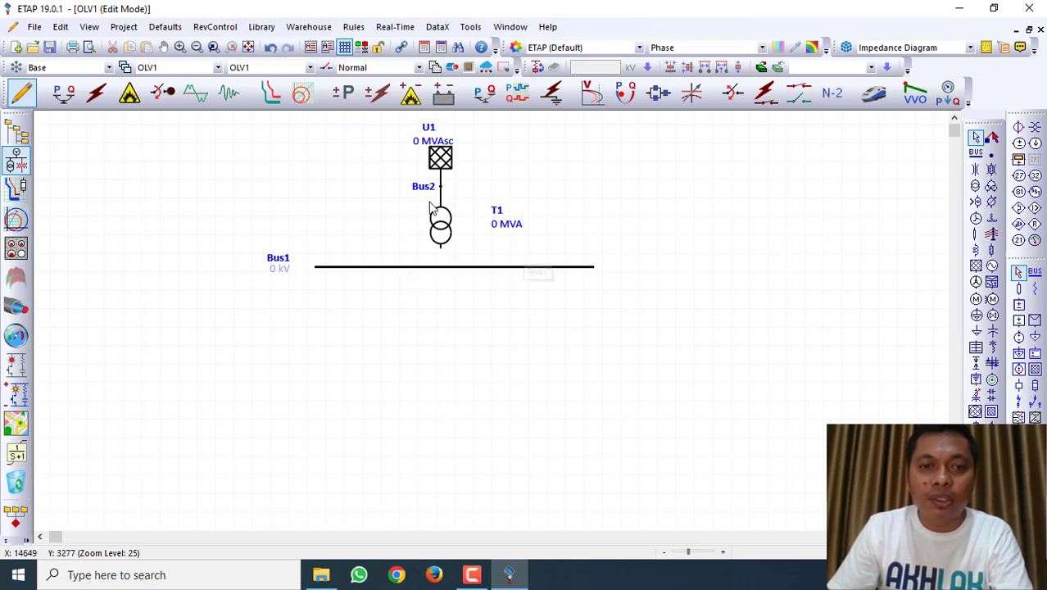
left_click_drag(441, 255, 442, 273)
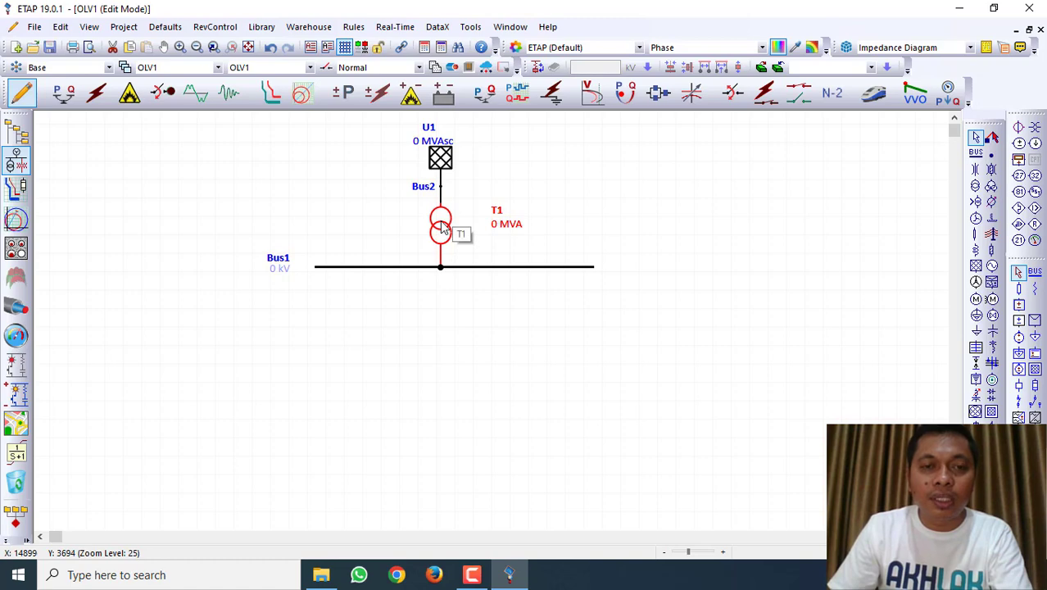
Set the transformer's secondary rated voltage to 20 kV.
double_click(441, 227)
left_click(387, 80)
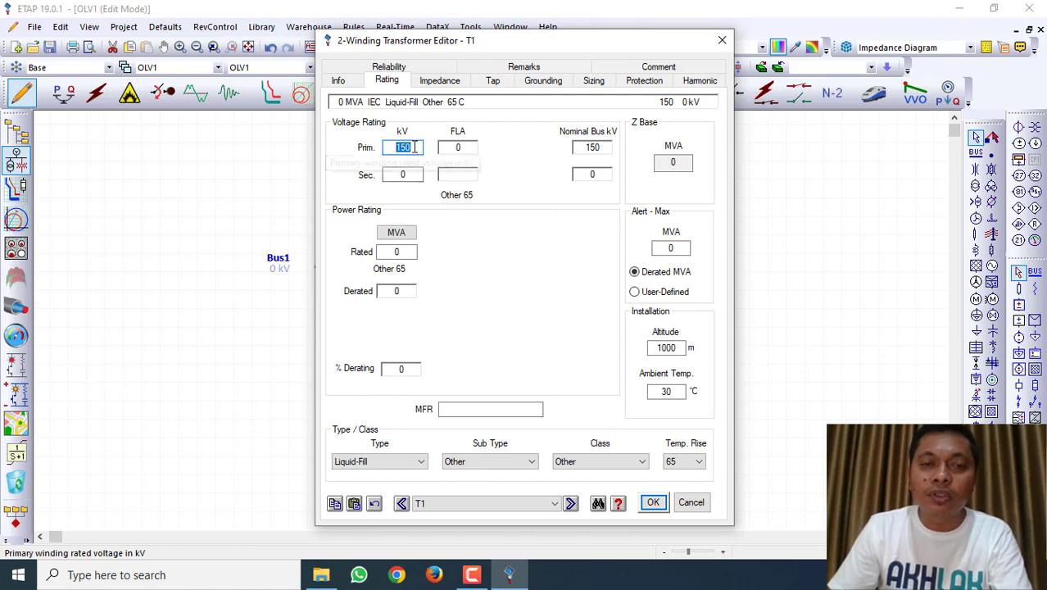
left_click(391, 178)
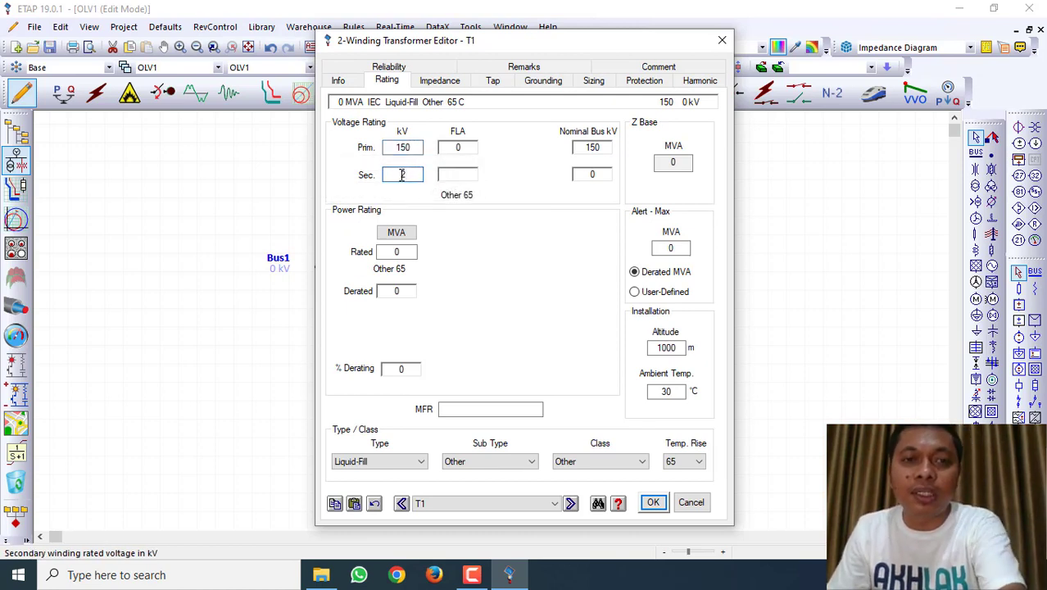
type("20")
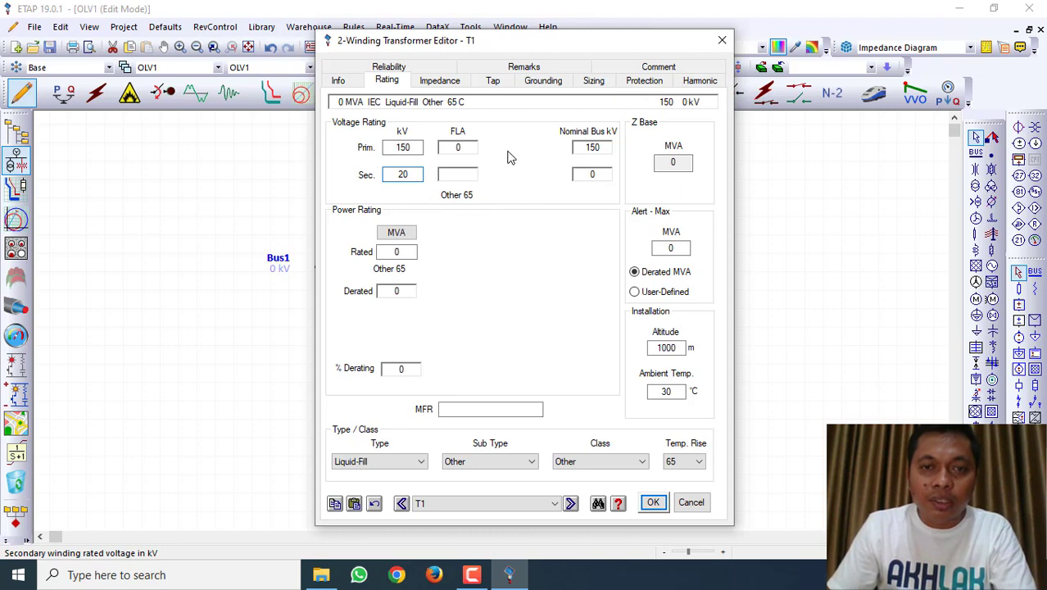
key("Tab")
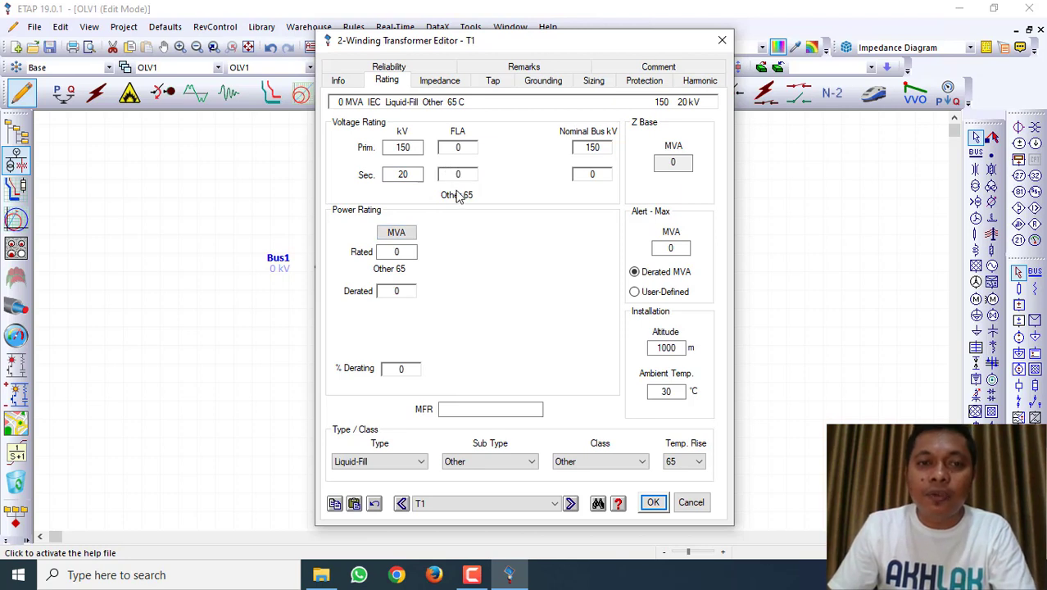
Cycle the transformer's power rating unit through kVA and VA back to MVA.
left_click(397, 233)
left_click(397, 233)
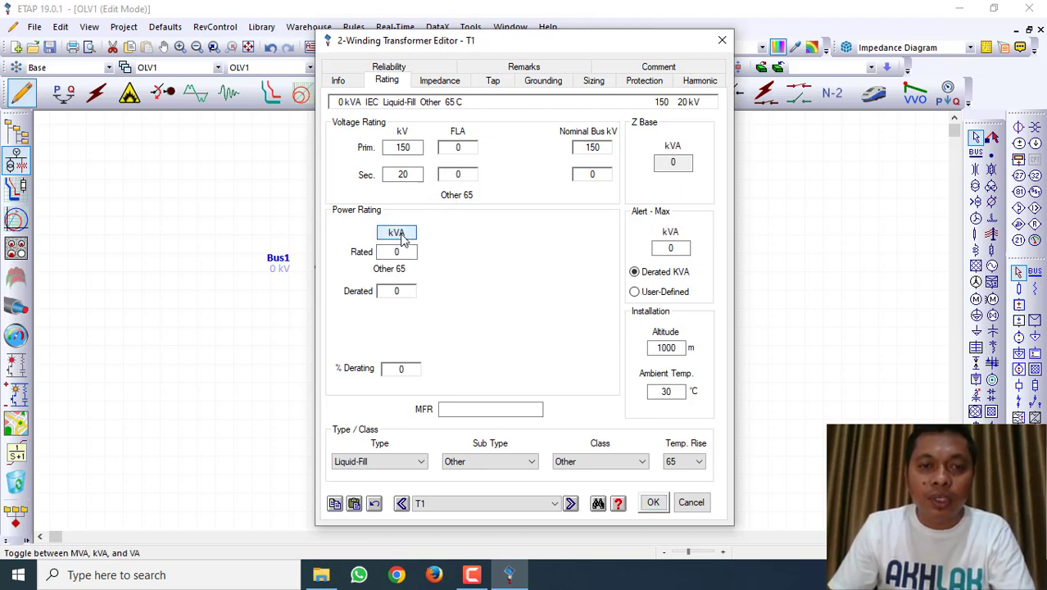
left_click(397, 234)
left_click(396, 234)
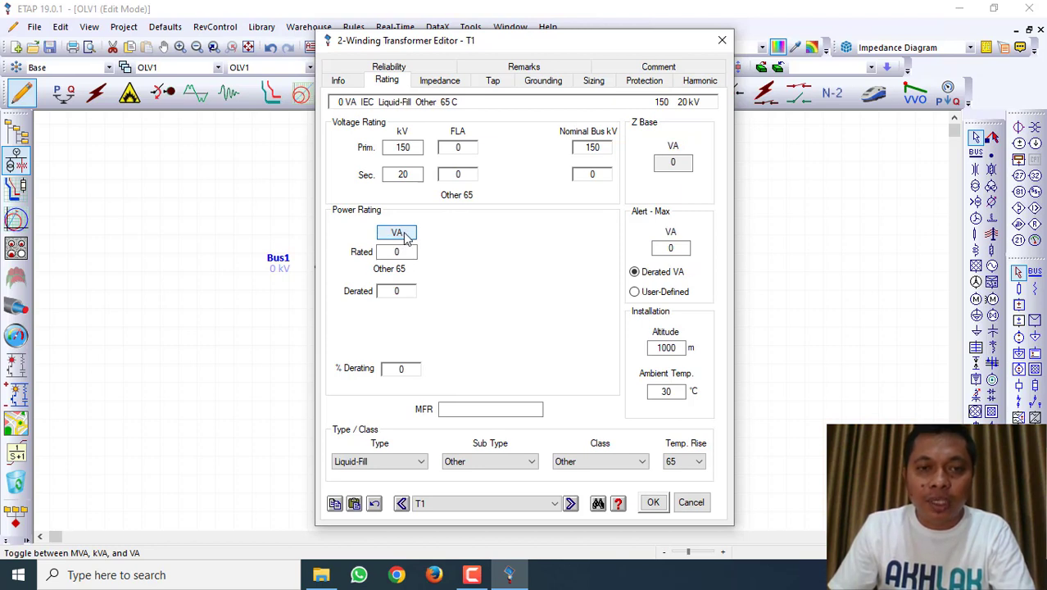
left_click(403, 235)
left_click(403, 235)
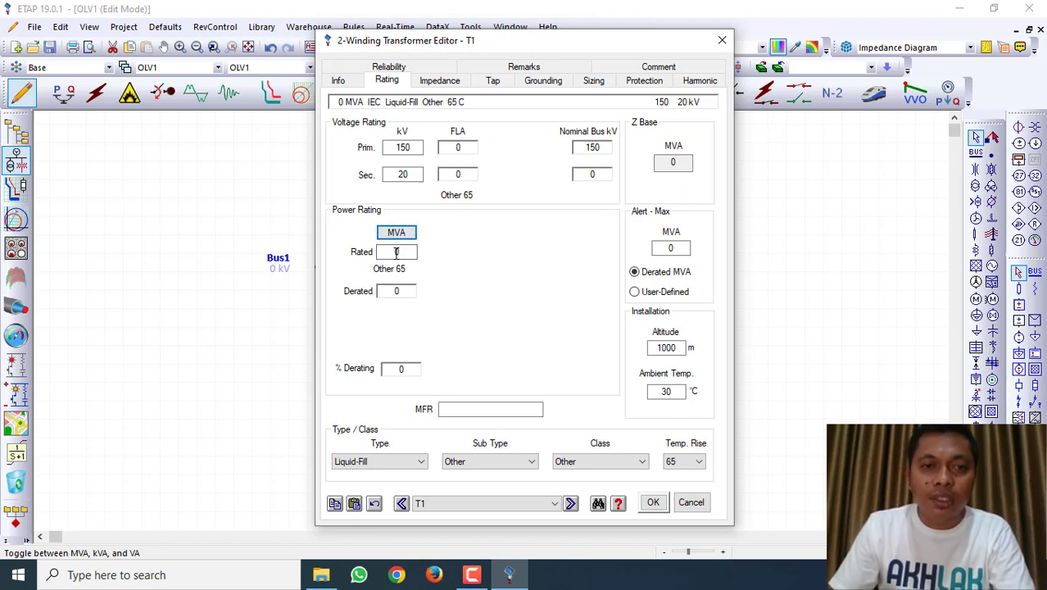
Set the transformer's rated power to 30 MVA.
left_click(395, 253)
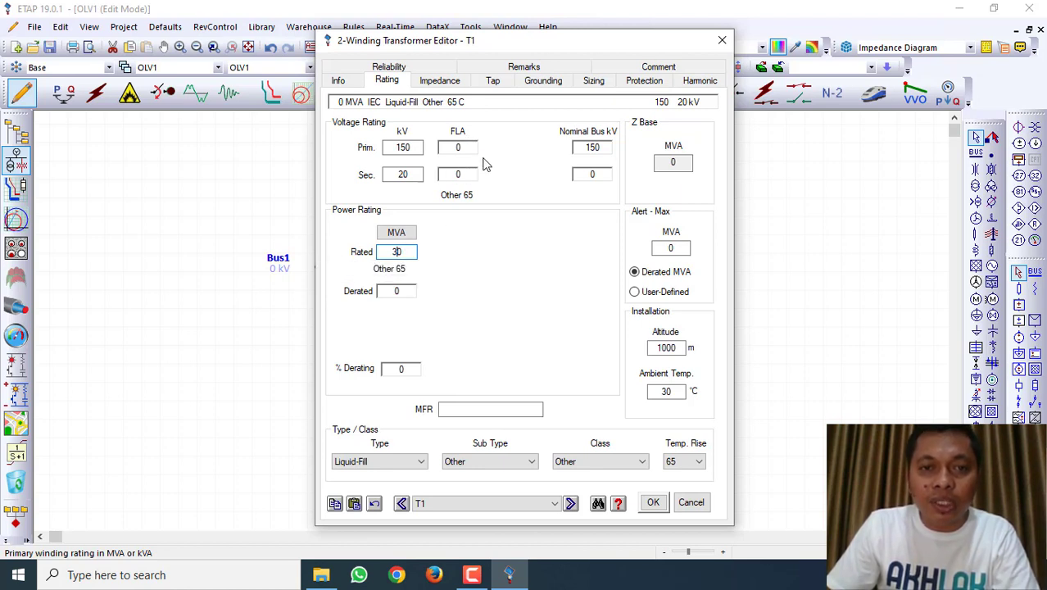
type("0")
key("Tab")
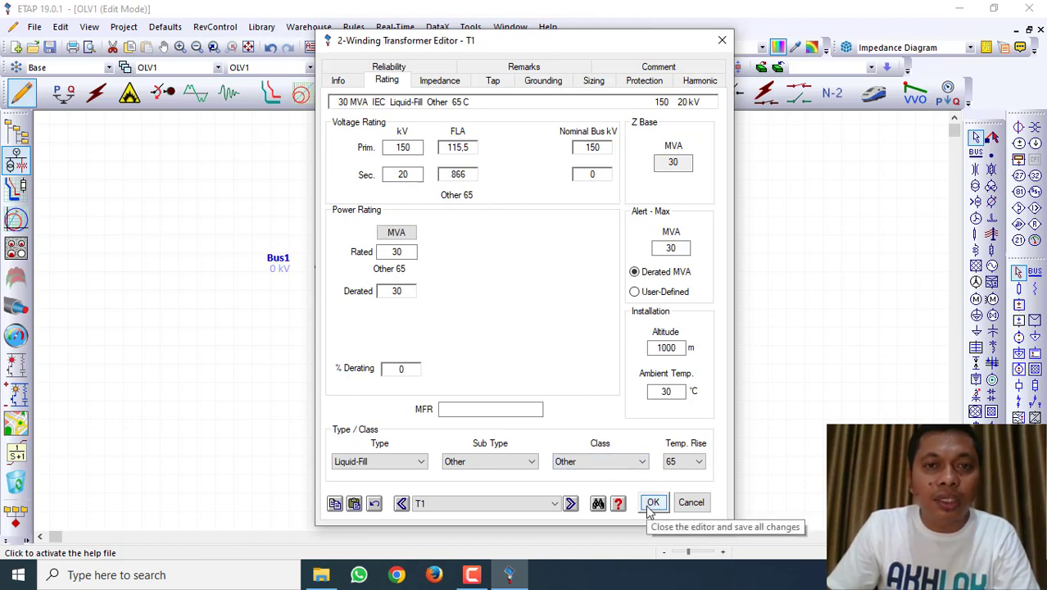
Fill the transformer's impedance with typical Z and X/R values and its no-load test data with typical values, and apply the settings.
left_click(448, 83)
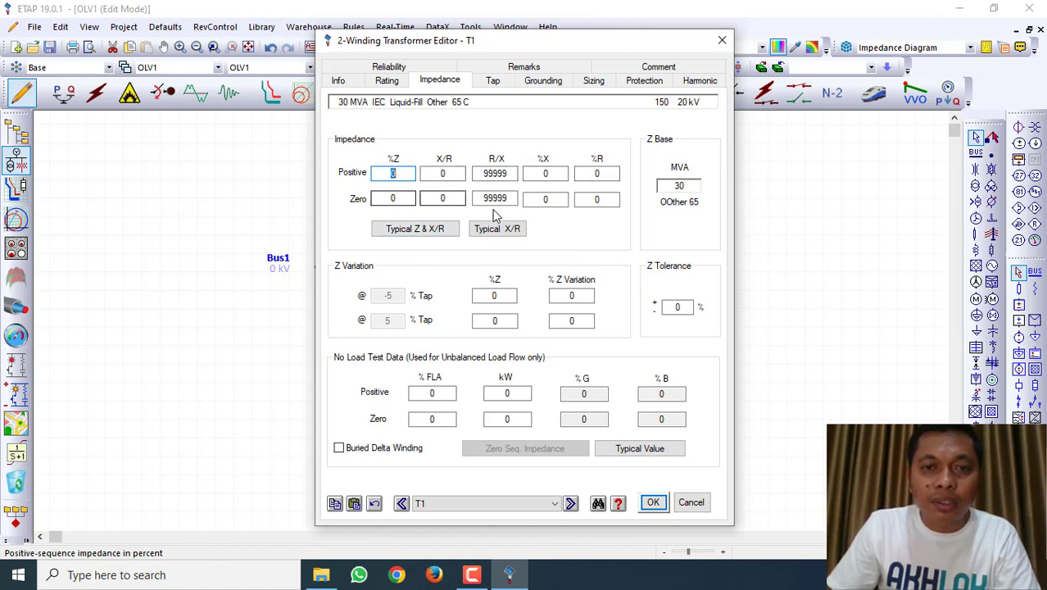
left_click(437, 232)
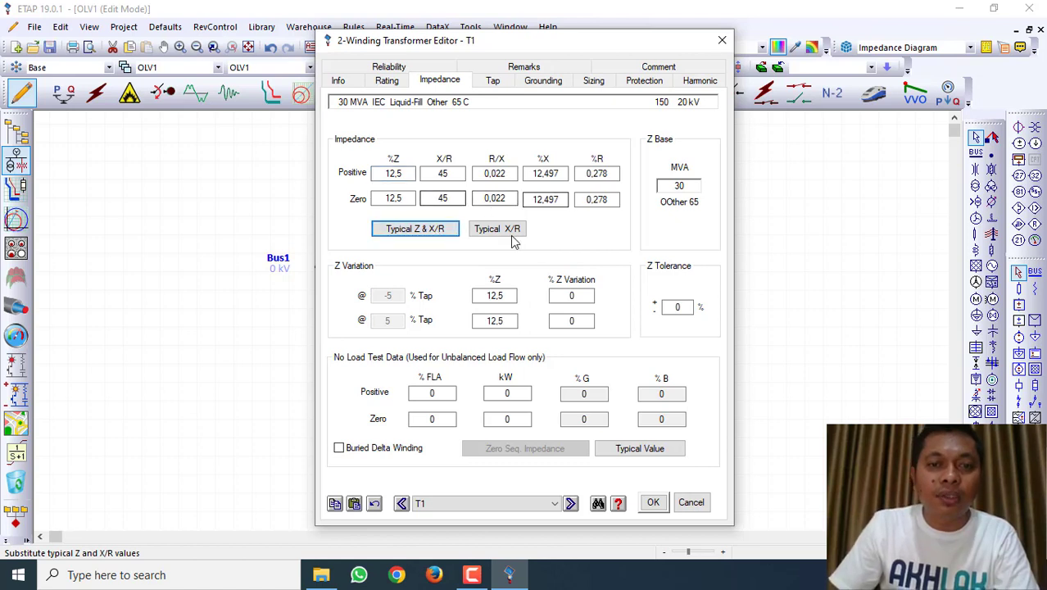
left_click(641, 452)
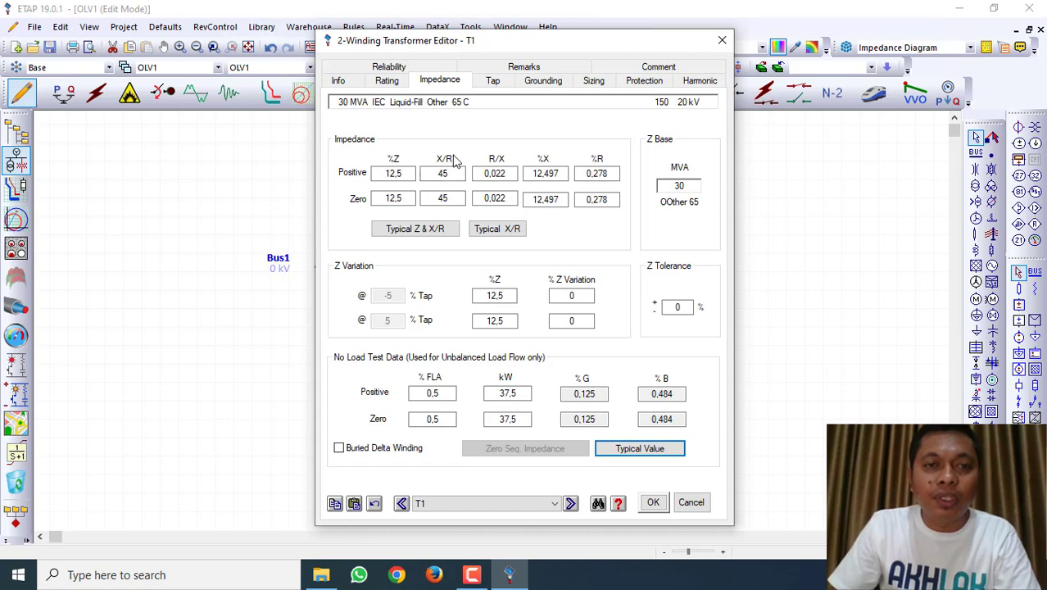
left_click(654, 502)
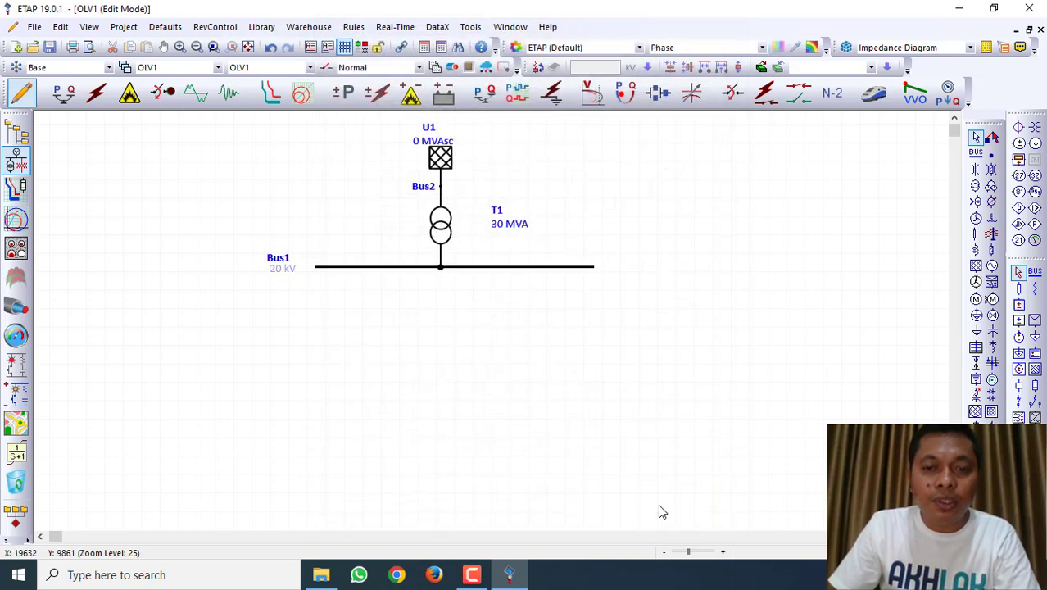
Rename the transformer as "Gardu Induk 1" and move its label closer to the symbol.
double_click(450, 226)
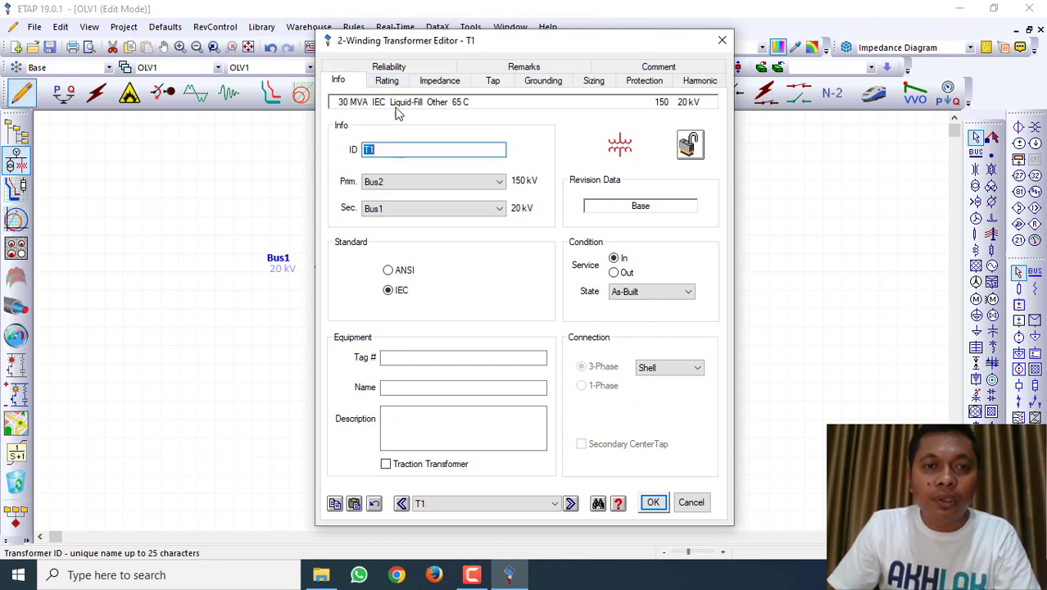
left_click(394, 85)
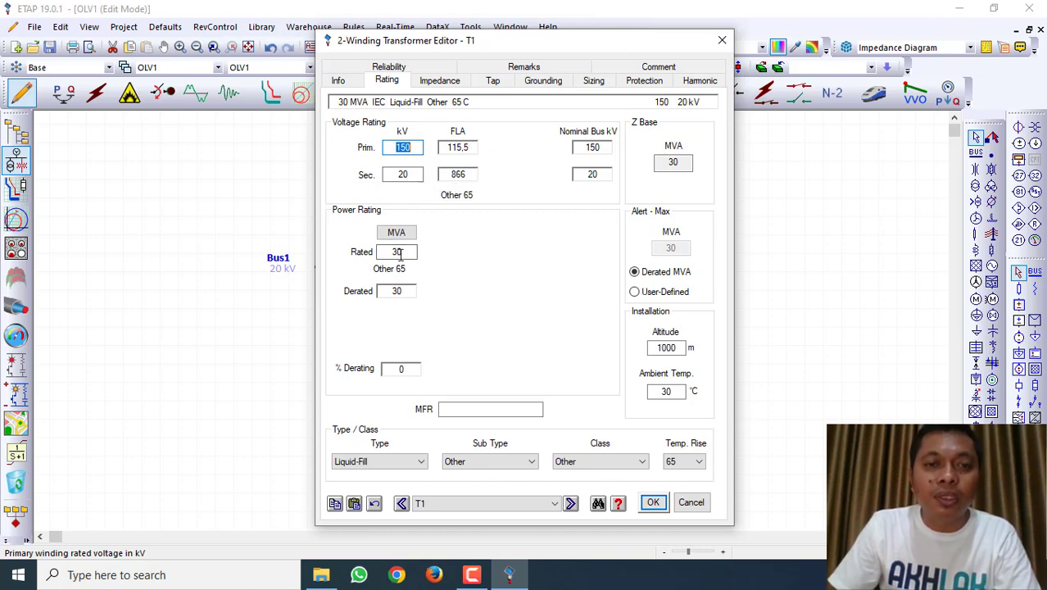
left_click(441, 82)
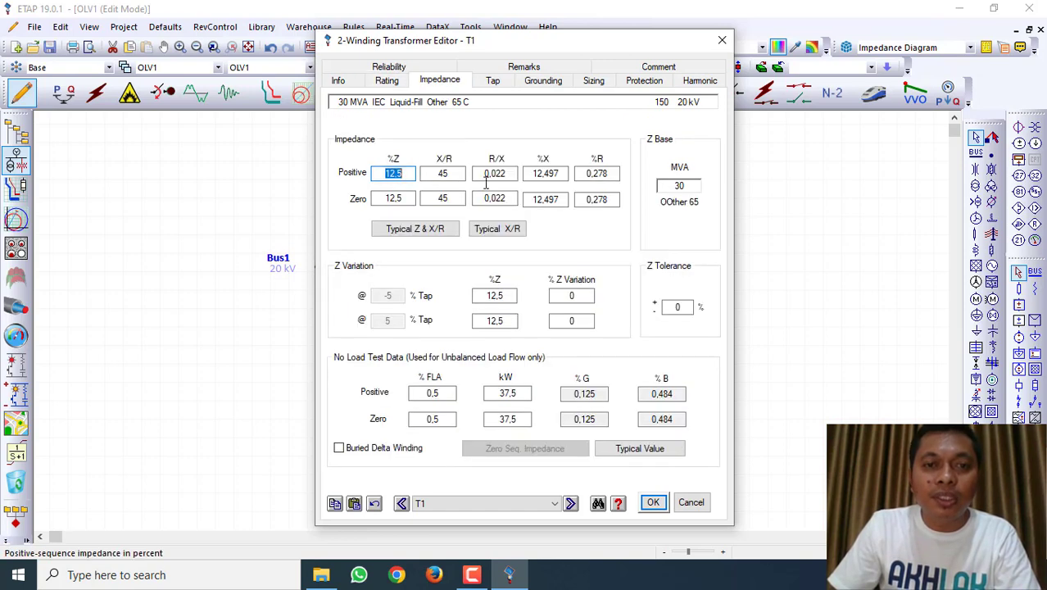
left_click(339, 80)
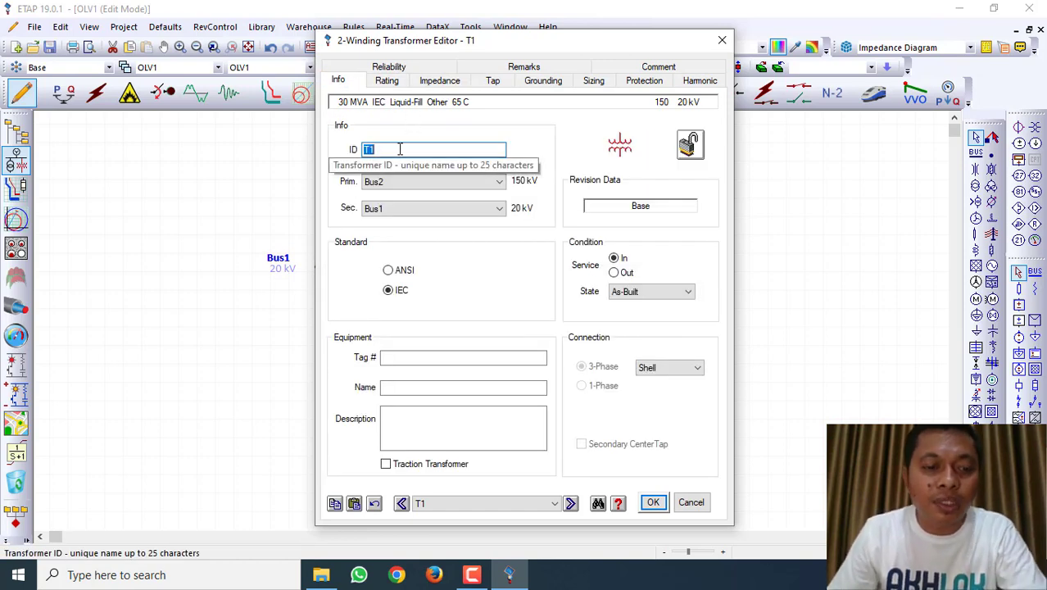
type("Gardu")
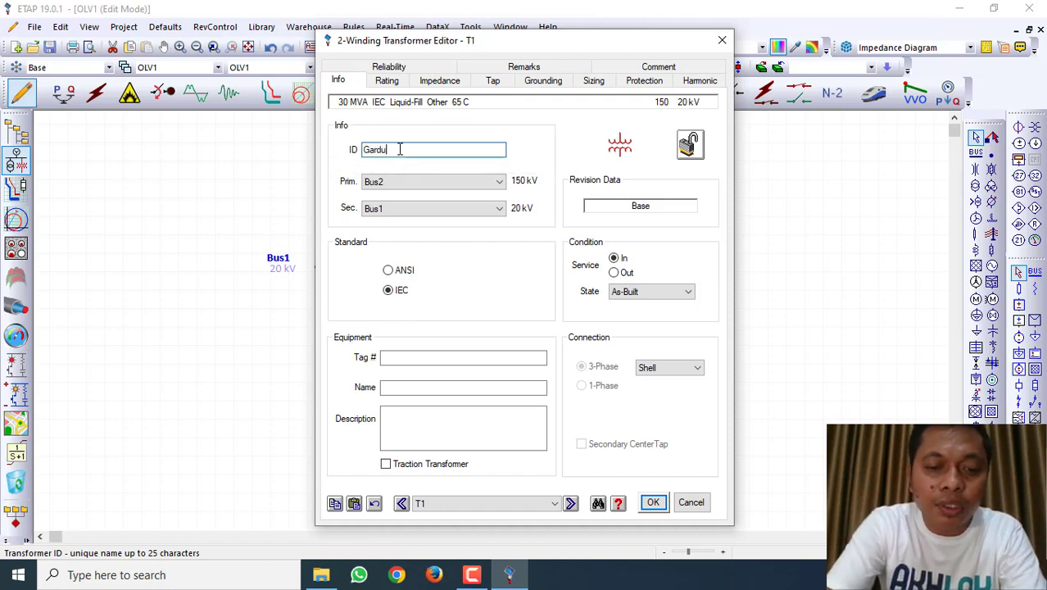
type(" Induk 1")
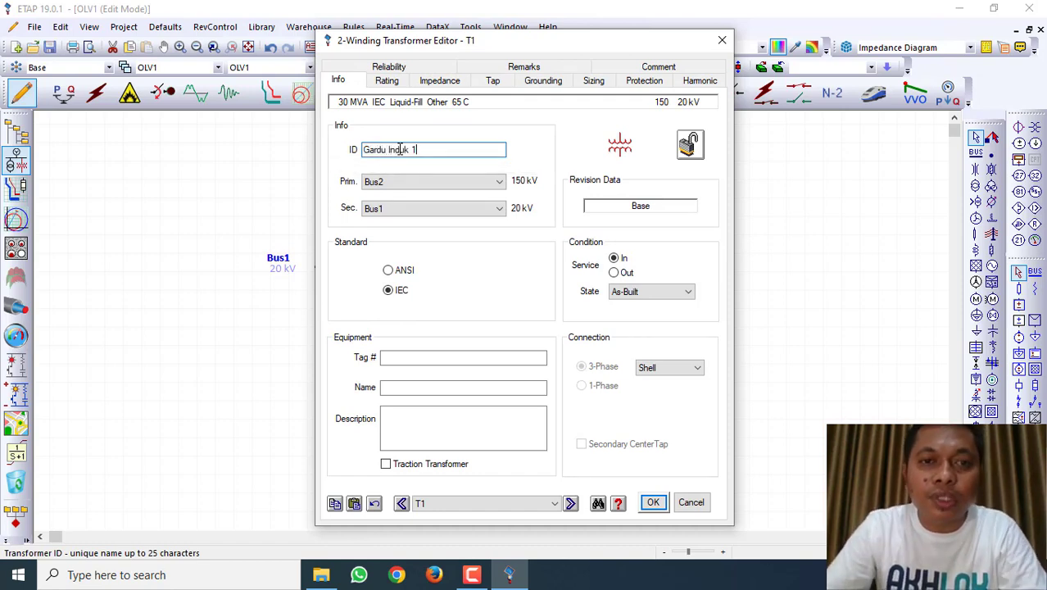
key("Return")
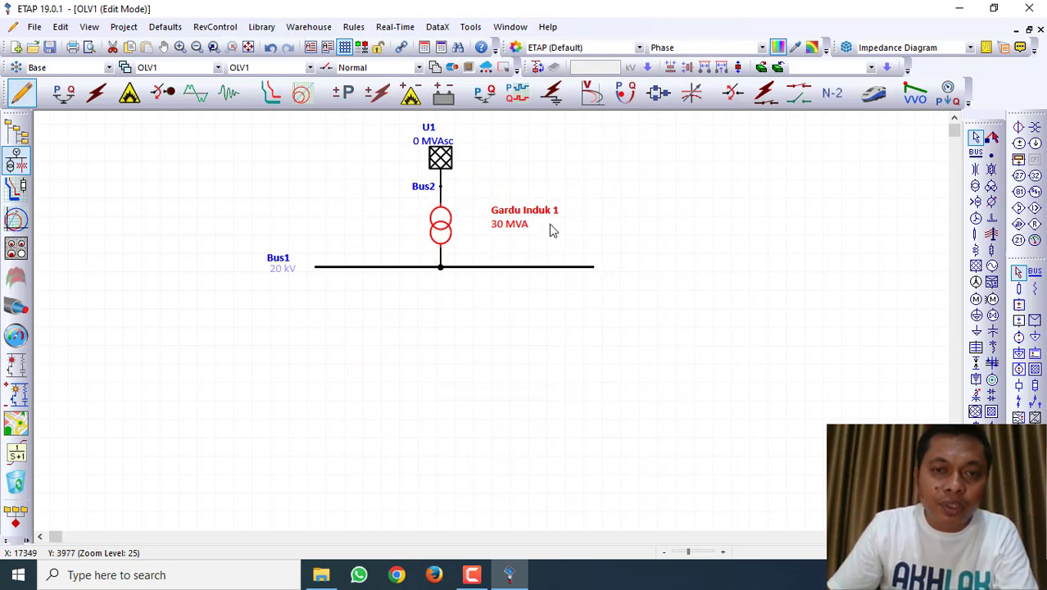
left_click_drag(542, 212, 512, 221)
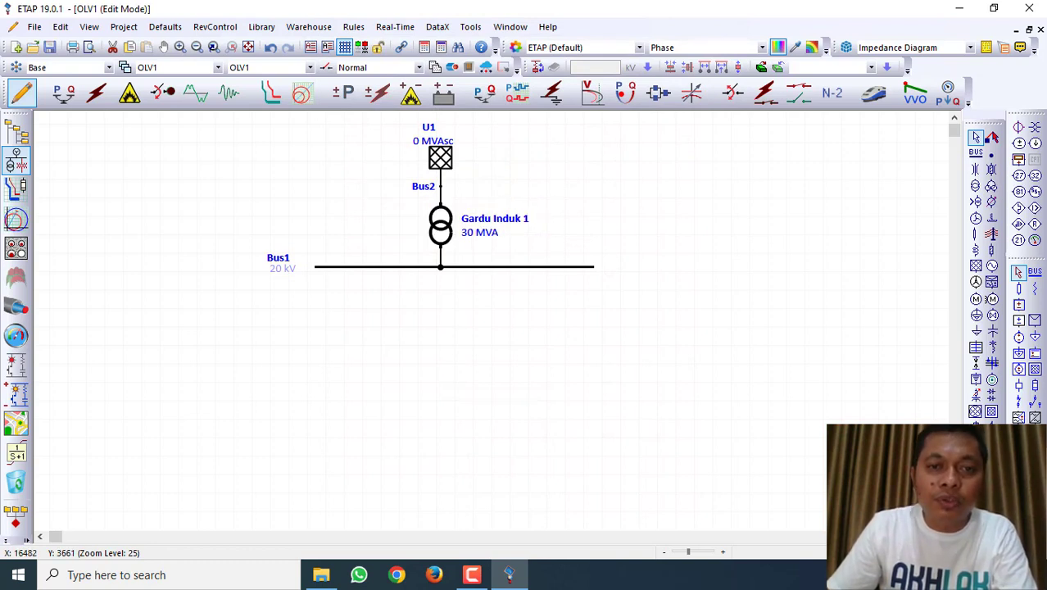
left_click(577, 209)
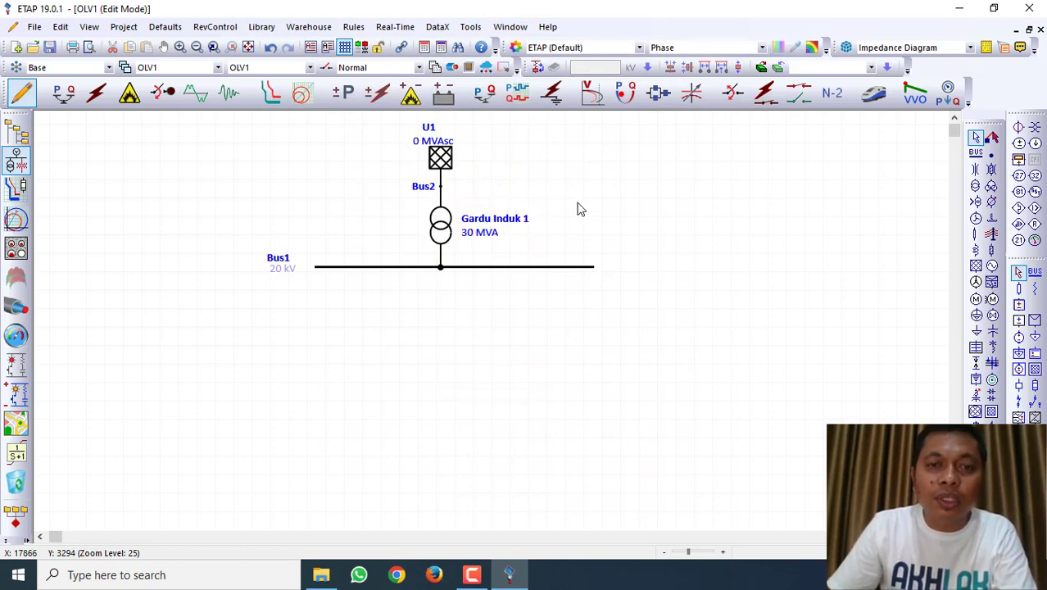
Convert the Bus2 node between the grid and the transformer into a bus and move its name label below the bus line.
left_click(443, 190)
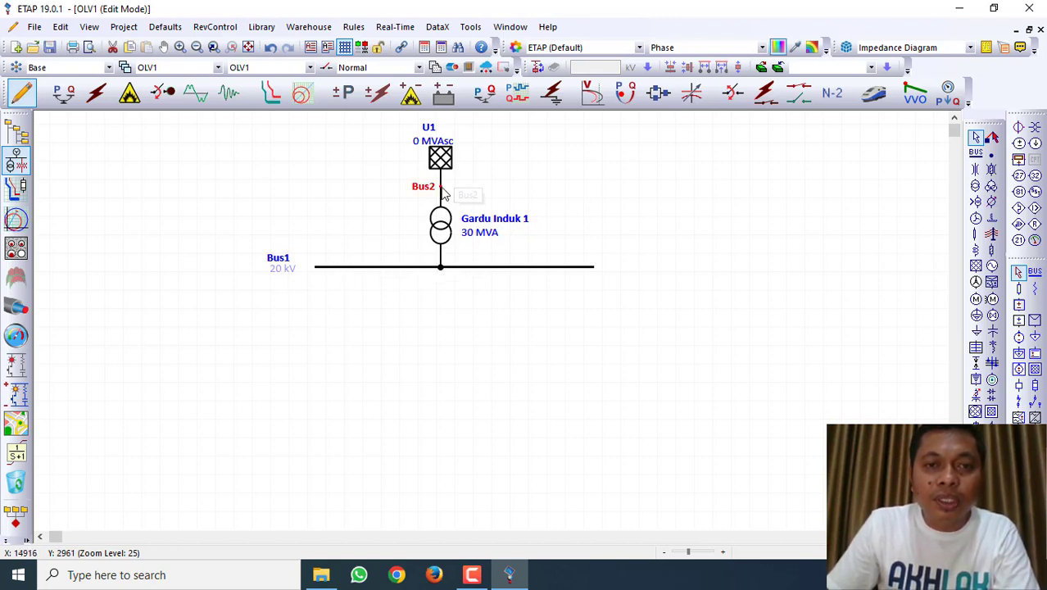
right_click(442, 191)
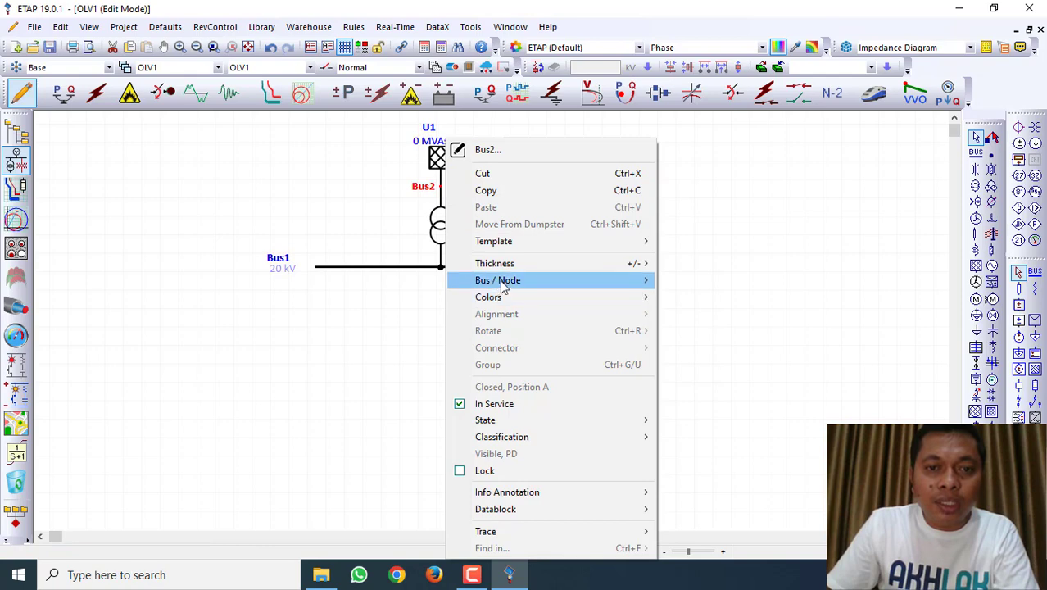
left_click(720, 206)
left_click(443, 191)
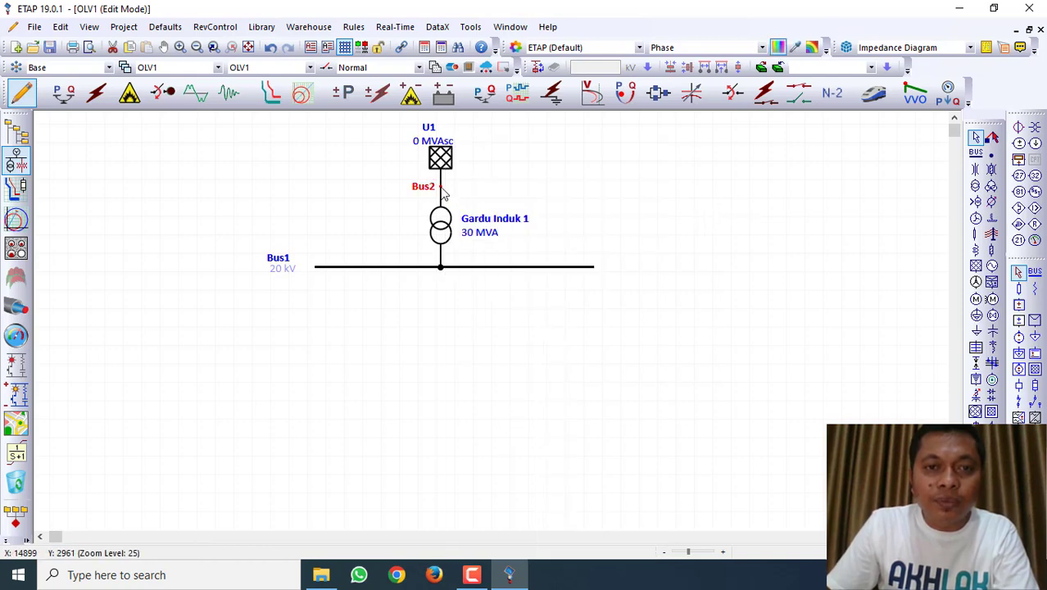
right_click(443, 191)
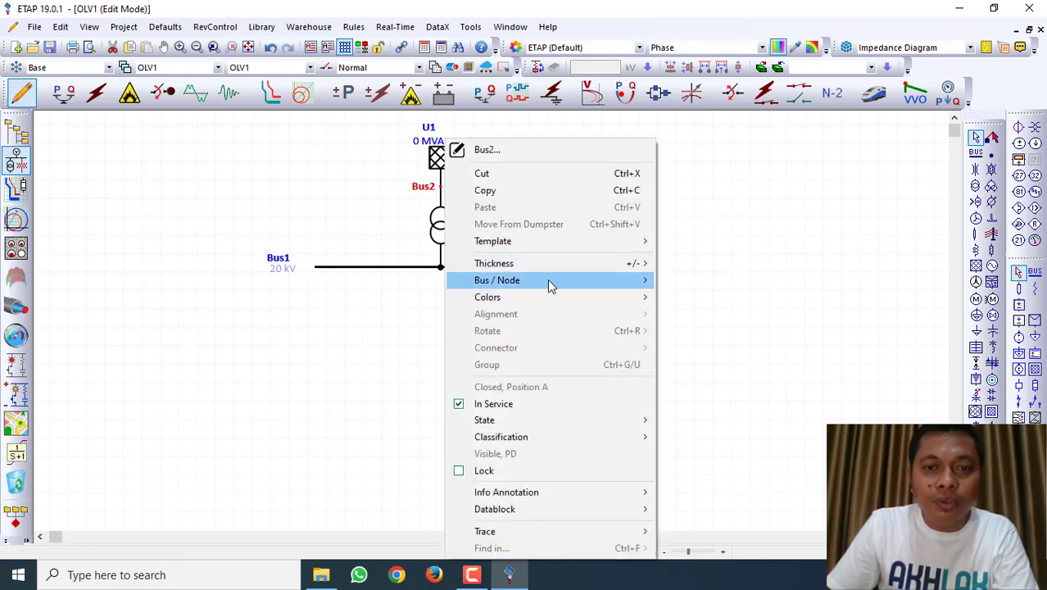
mouse_move(549, 283)
left_click(668, 287)
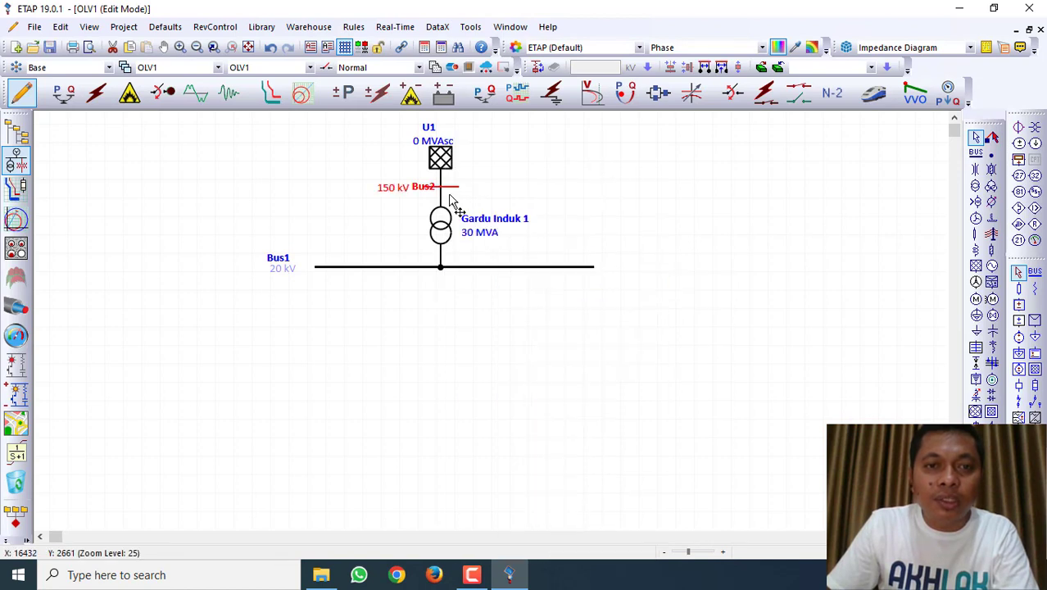
left_click(473, 183)
left_click_drag(423, 189, 424, 201)
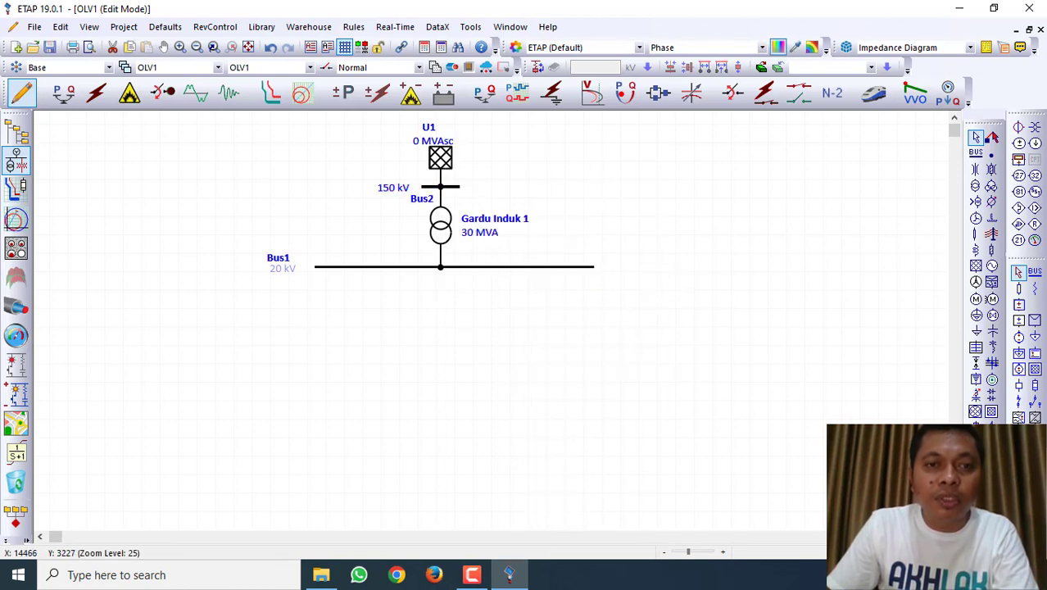
Rename the 20 kV bus as "Bus GI 1" and rearrange the 150 kV and name labels closer to Bus2.
double_click(423, 273)
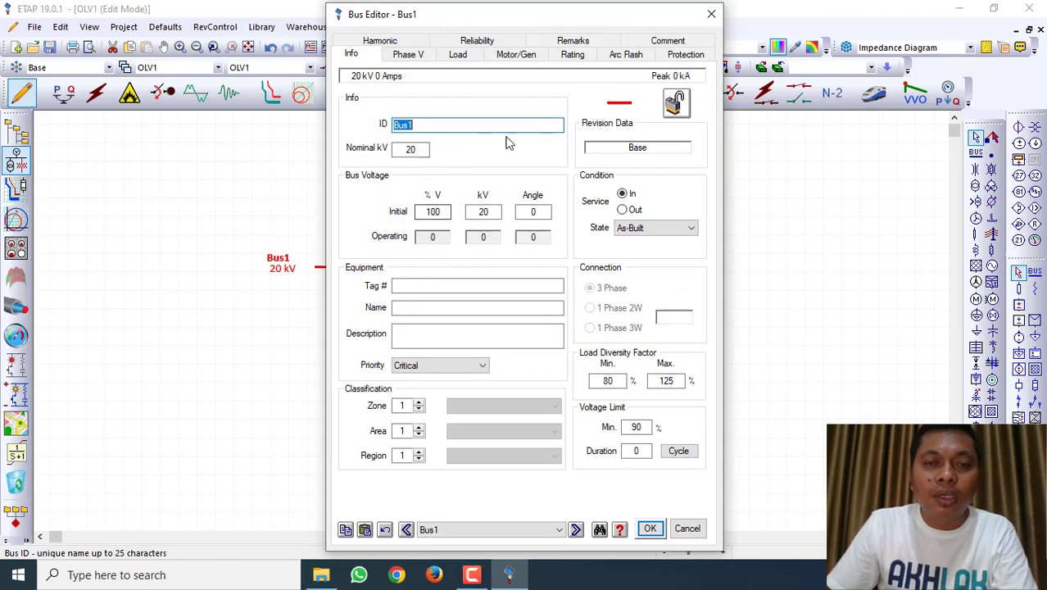
type("B")
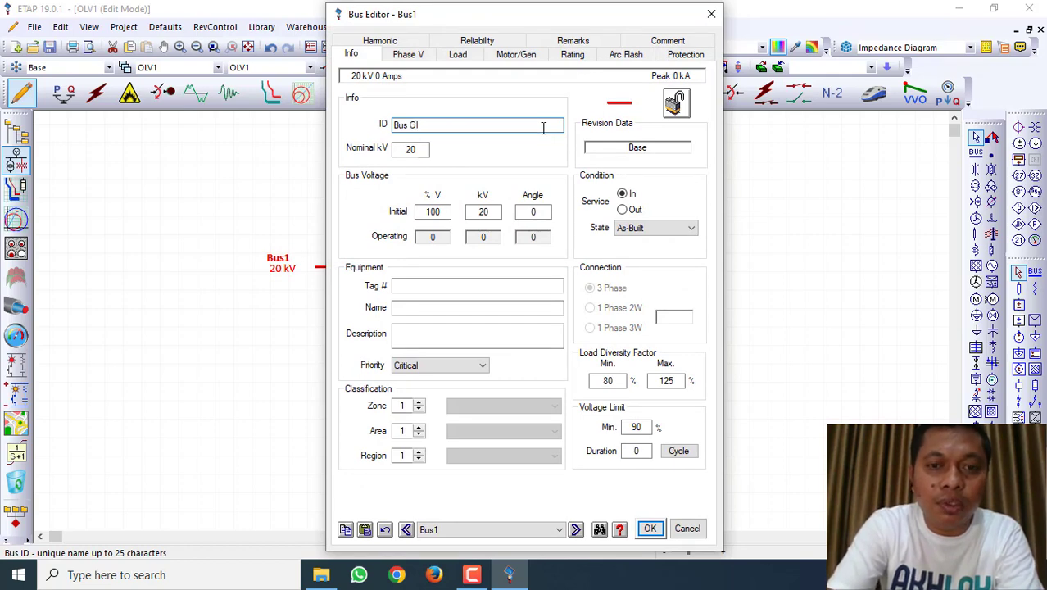
key("Return")
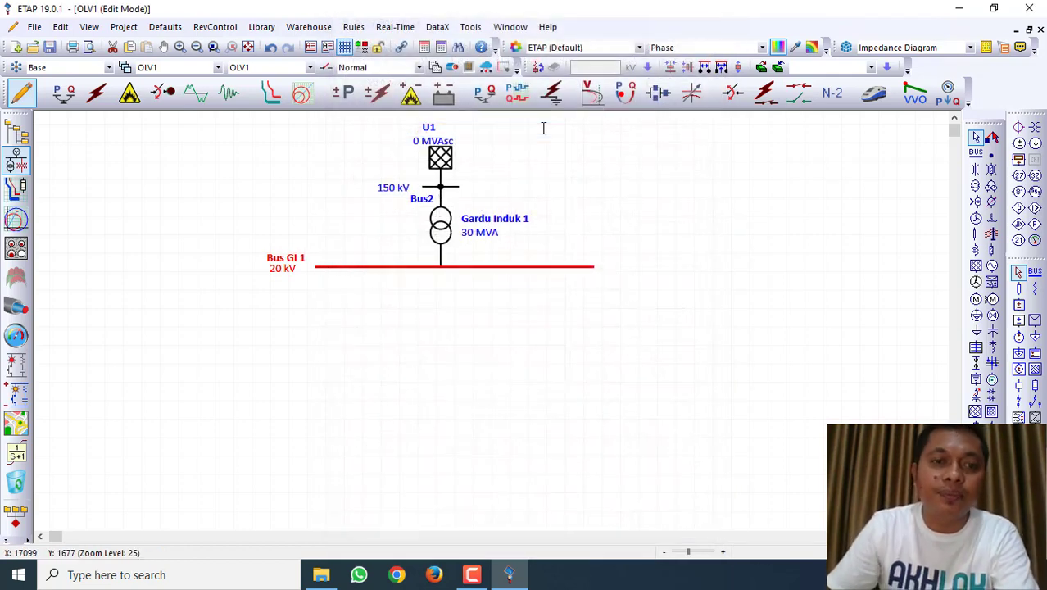
left_click(664, 200)
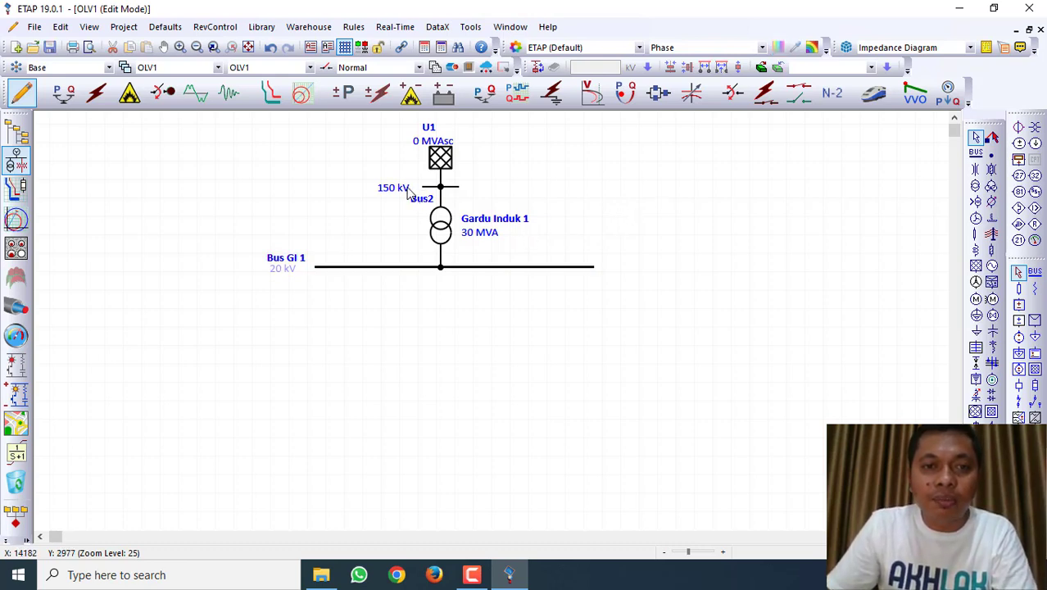
mouse_move(400, 187)
left_mouse_down()
mouse_move(414, 179)
mouse_move(413, 198)
left_mouse_up()
left_click(538, 202)
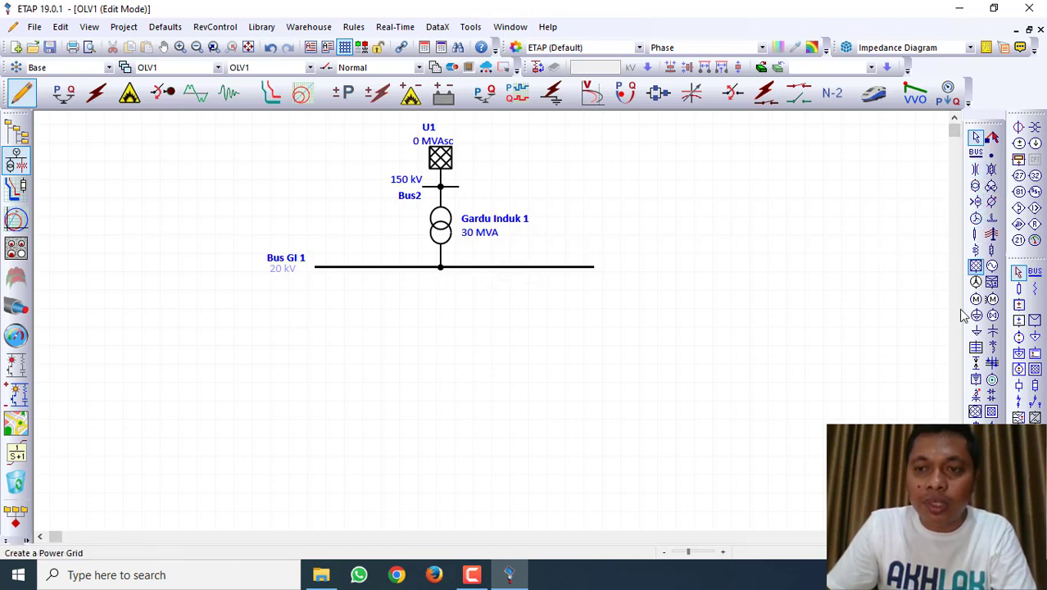
Place a cable below the 20 kV bus, to the left of the transformer.
left_click(977, 234)
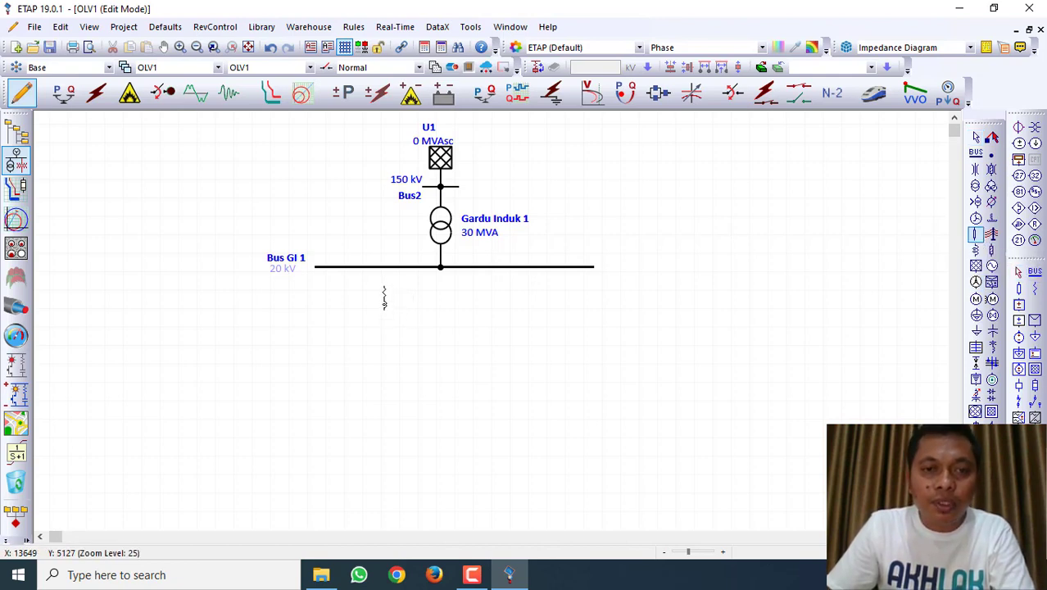
left_click(382, 300)
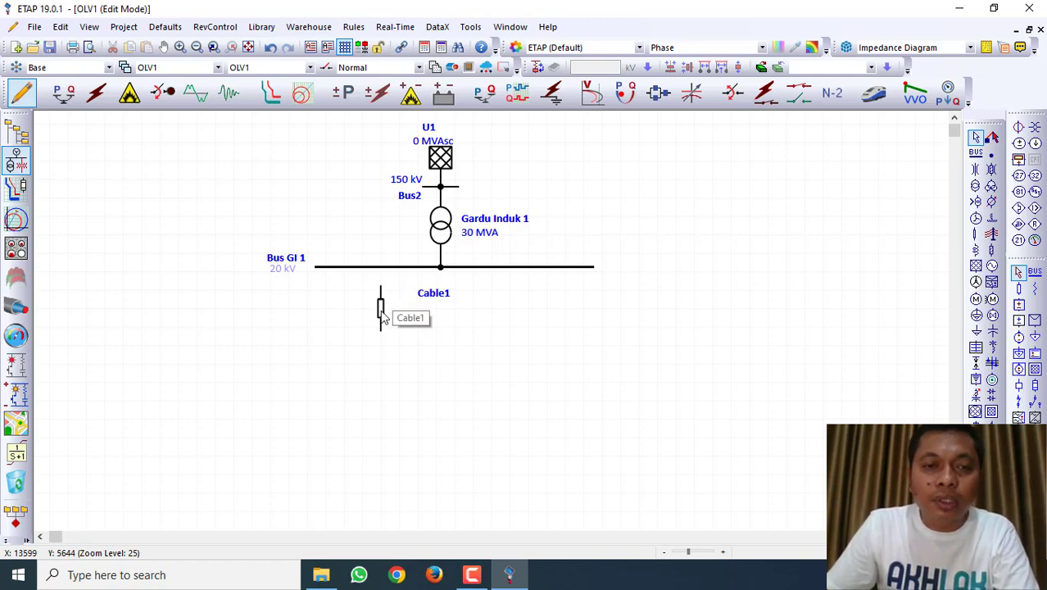
double_click(382, 317)
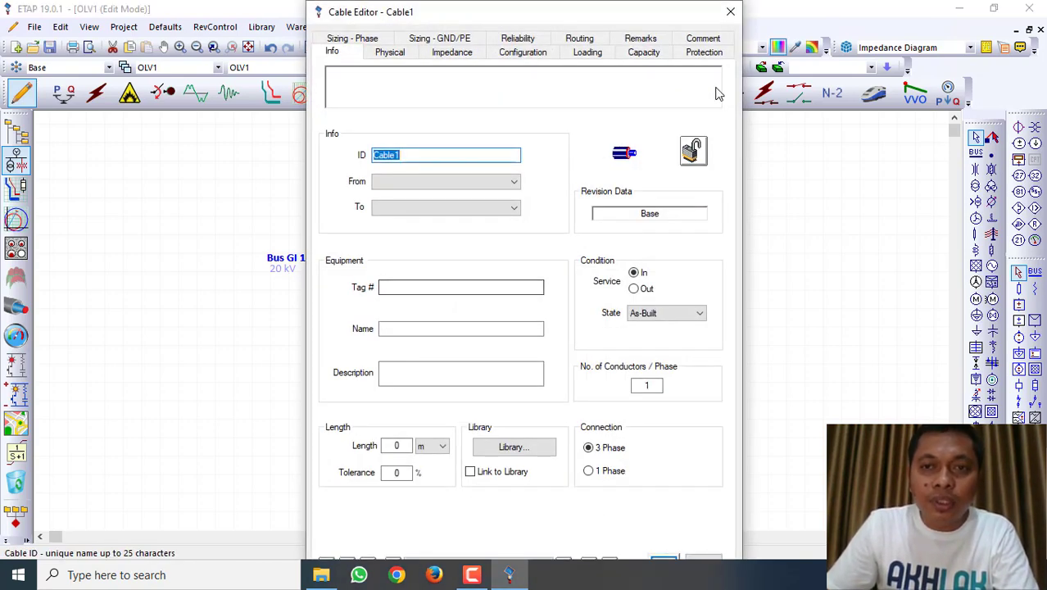
left_click(730, 12)
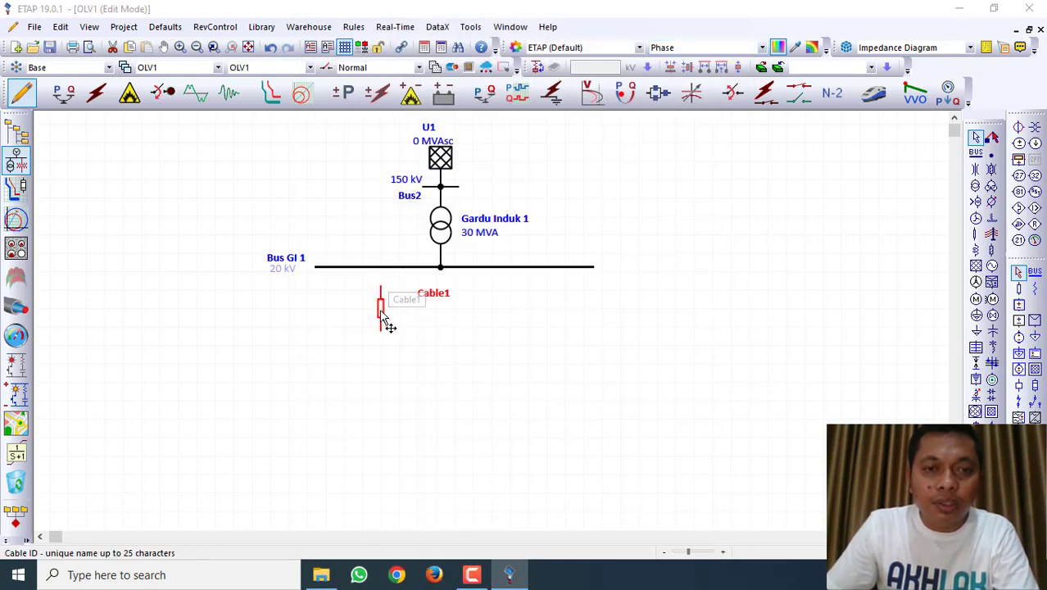
double_click(383, 319)
left_click(730, 13)
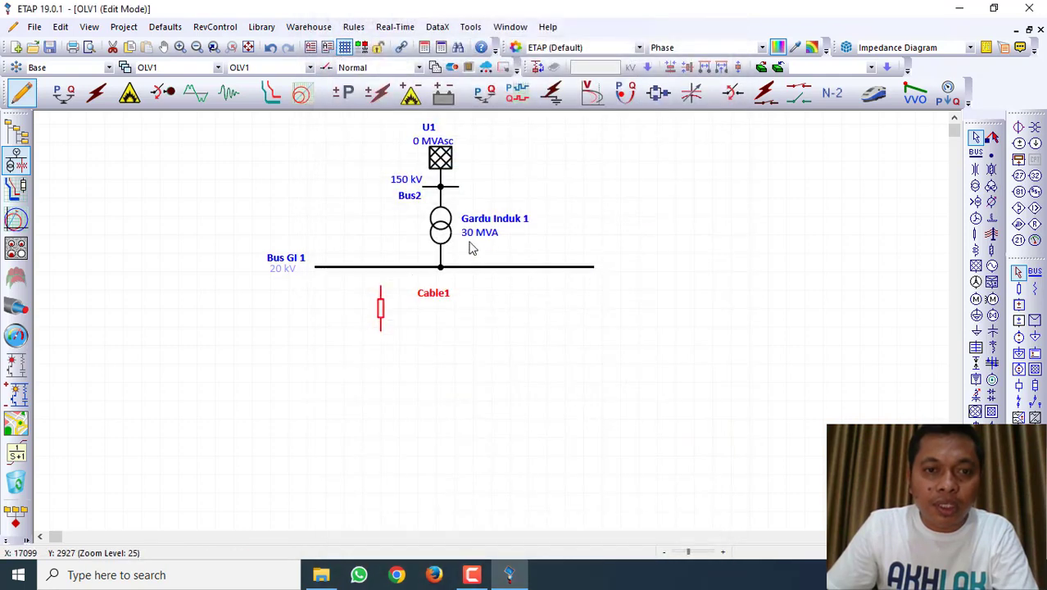
Open the cable library for Cable1 and filter the entries to the source SPLN.
double_click(383, 319)
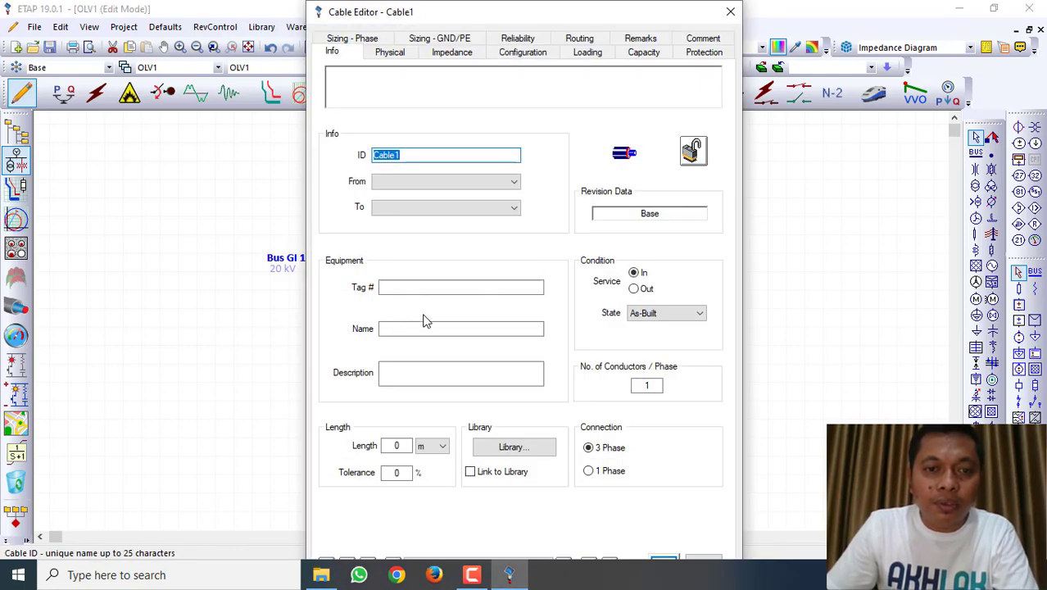
left_click(529, 456)
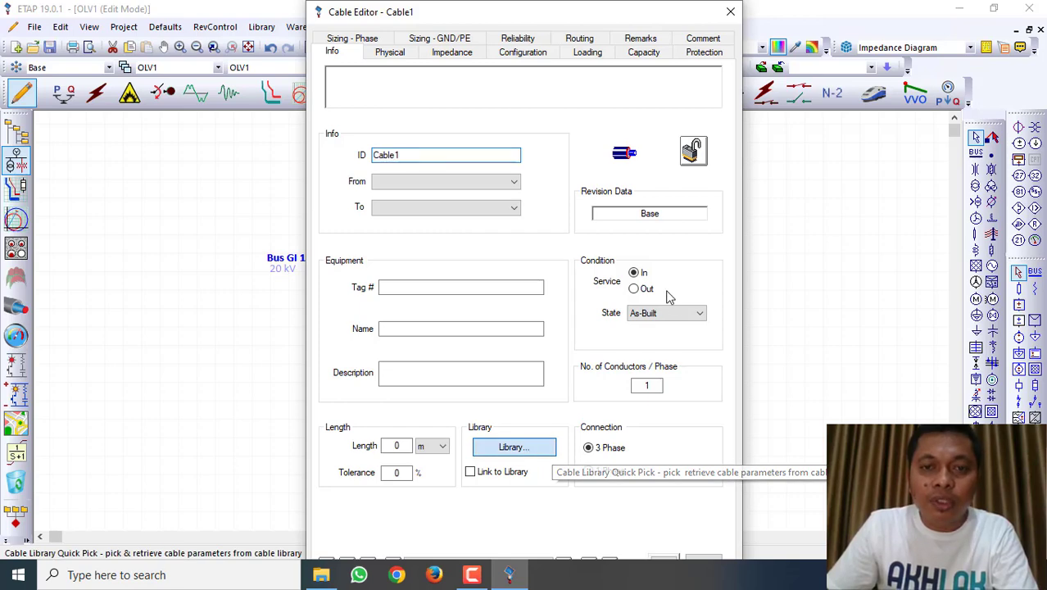
left_click(674, 172)
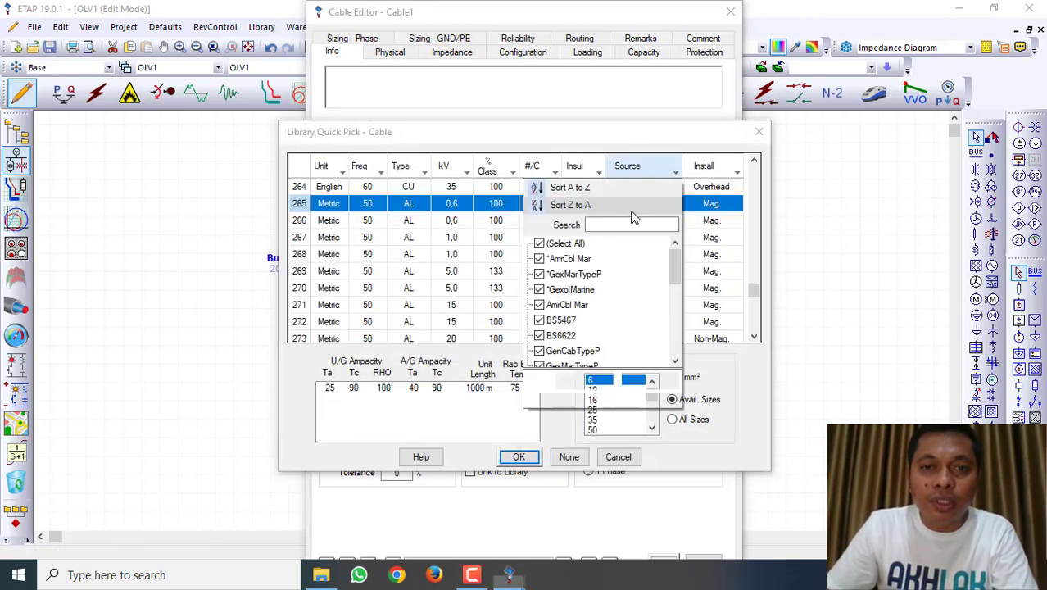
left_click(573, 244)
left_click(605, 225)
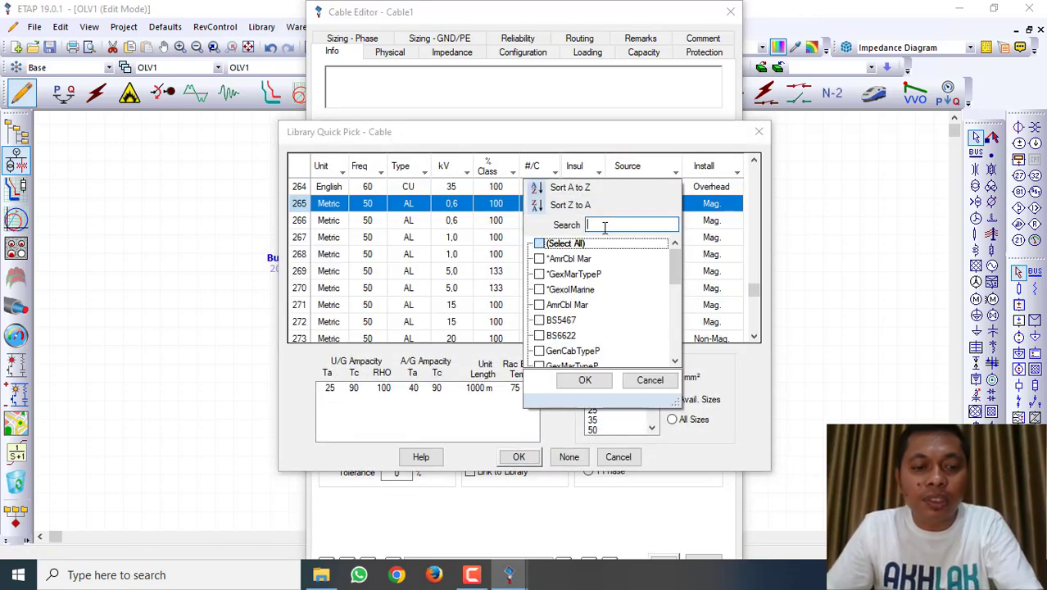
type("sp")
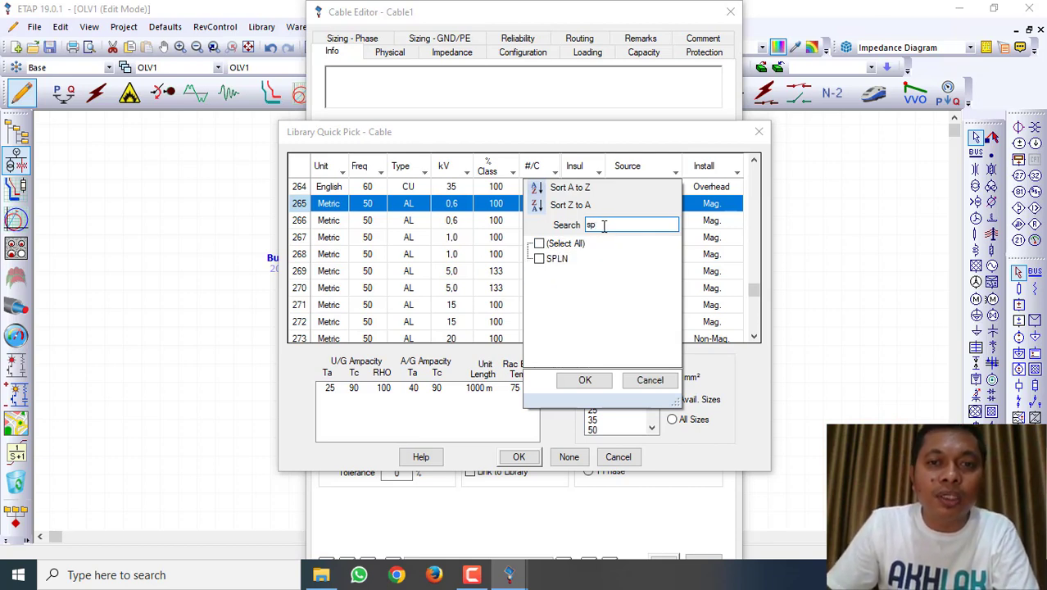
left_click(547, 243)
left_click(585, 382)
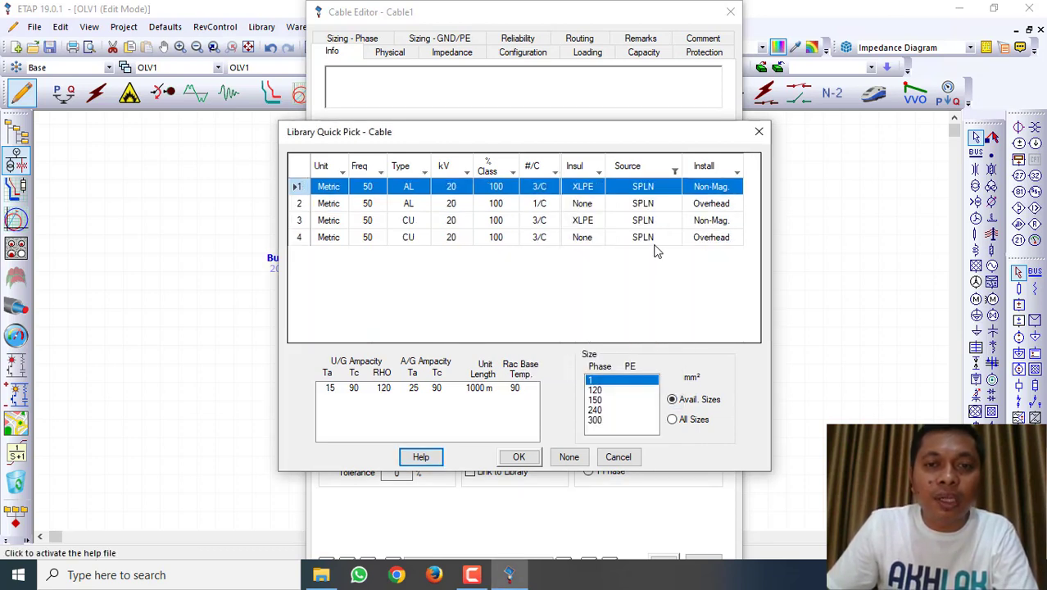
Assign Cable1 the SPLN 20 kV aluminium 1/C overhead type with a size of 150 mm².
left_click(413, 208)
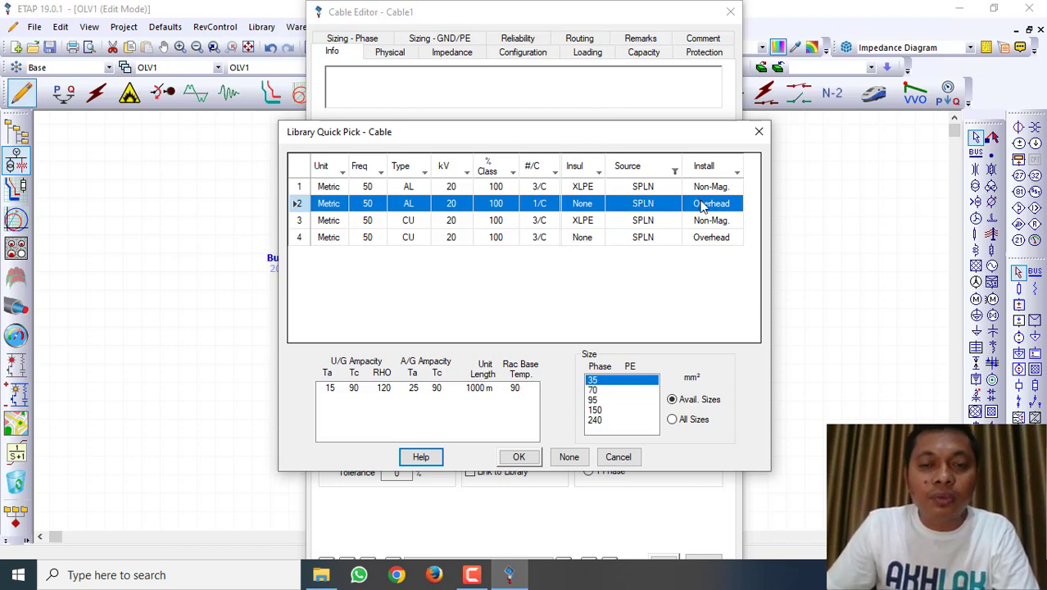
left_click(596, 410)
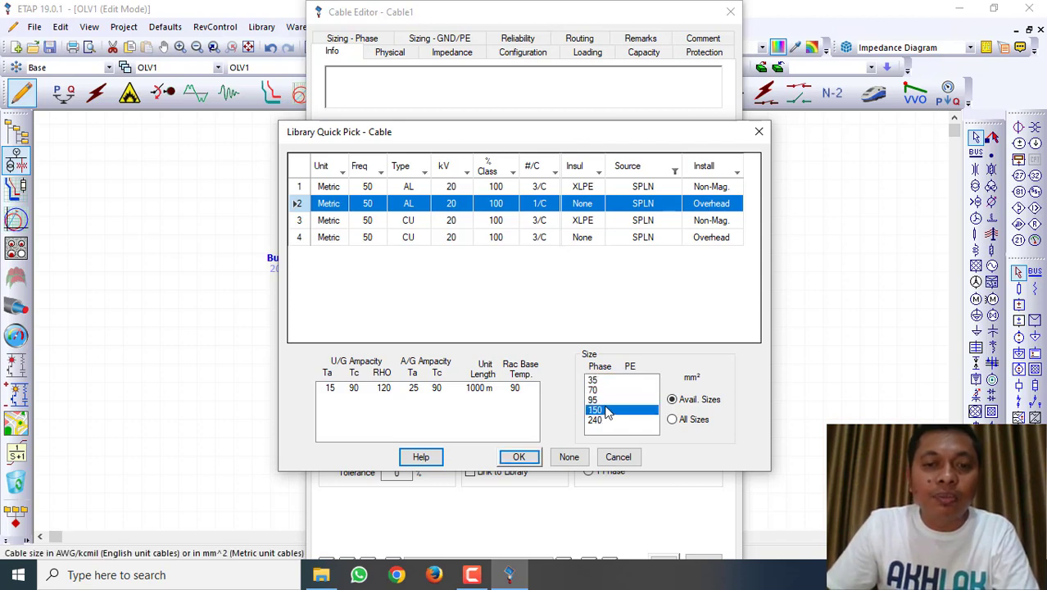
left_click(521, 459)
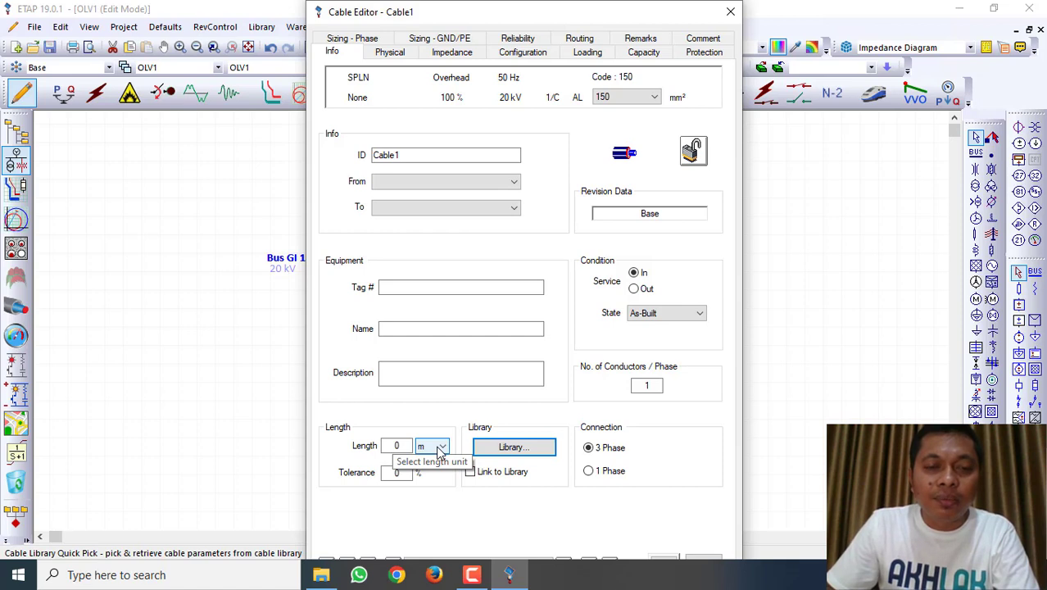
Set Cable1's length to 1 km and apply the cable settings.
left_click(439, 452)
left_click(425, 473)
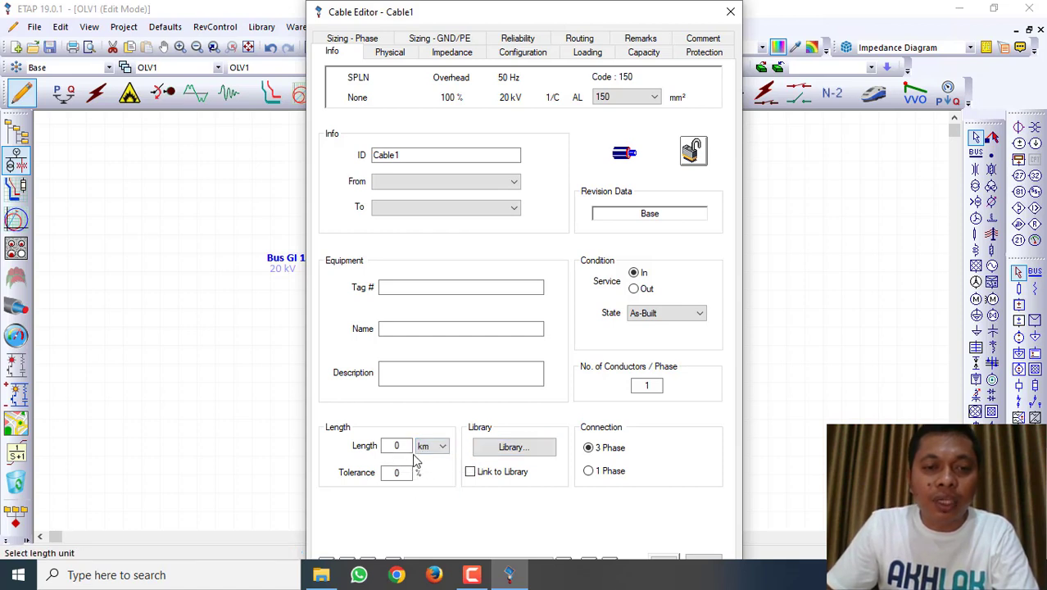
left_click(385, 445)
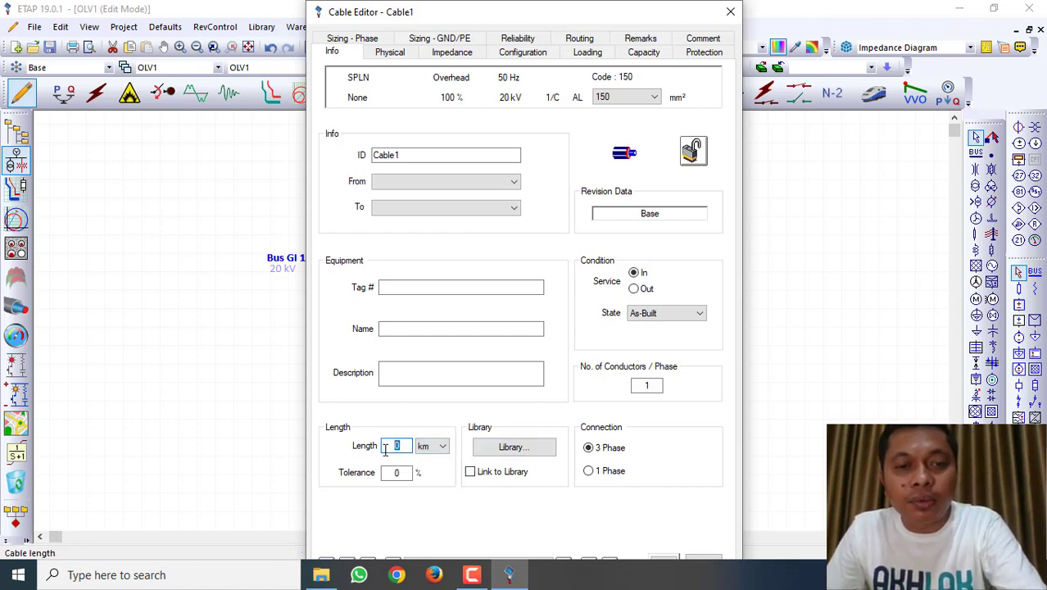
key("Tab")
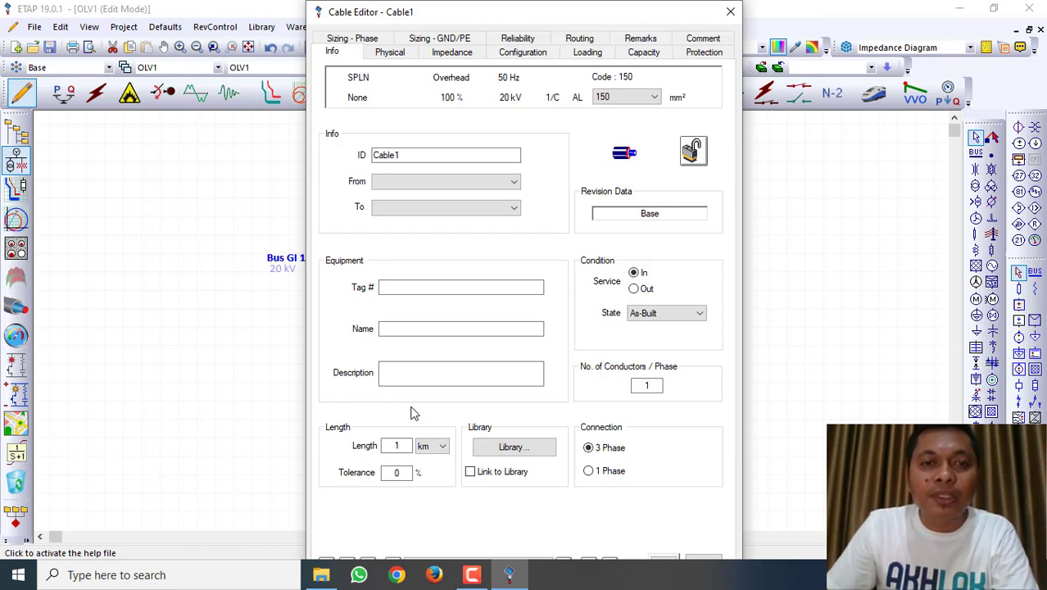
left_click(430, 448)
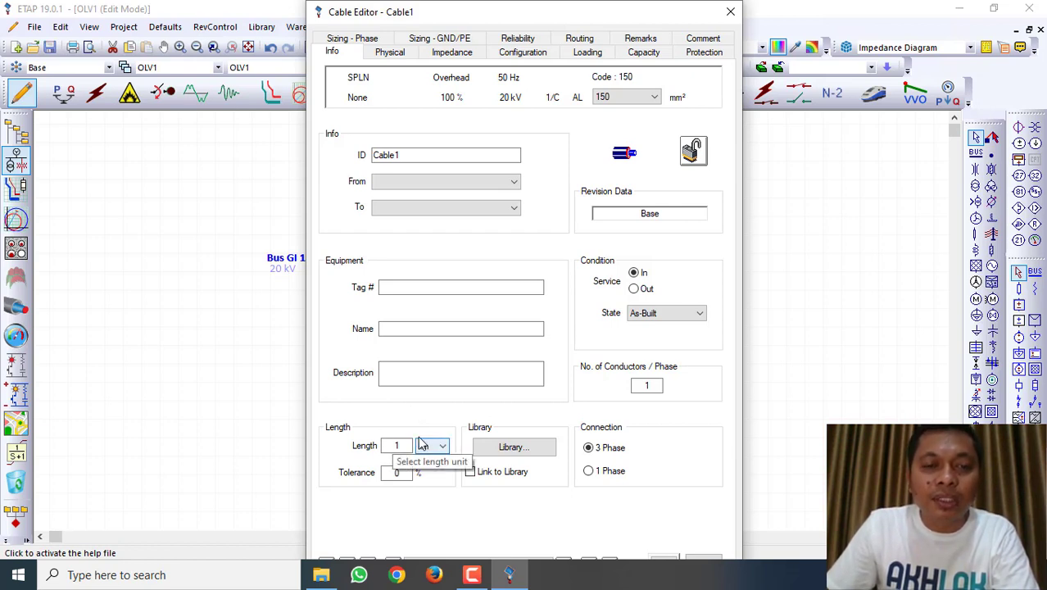
left_click(404, 445)
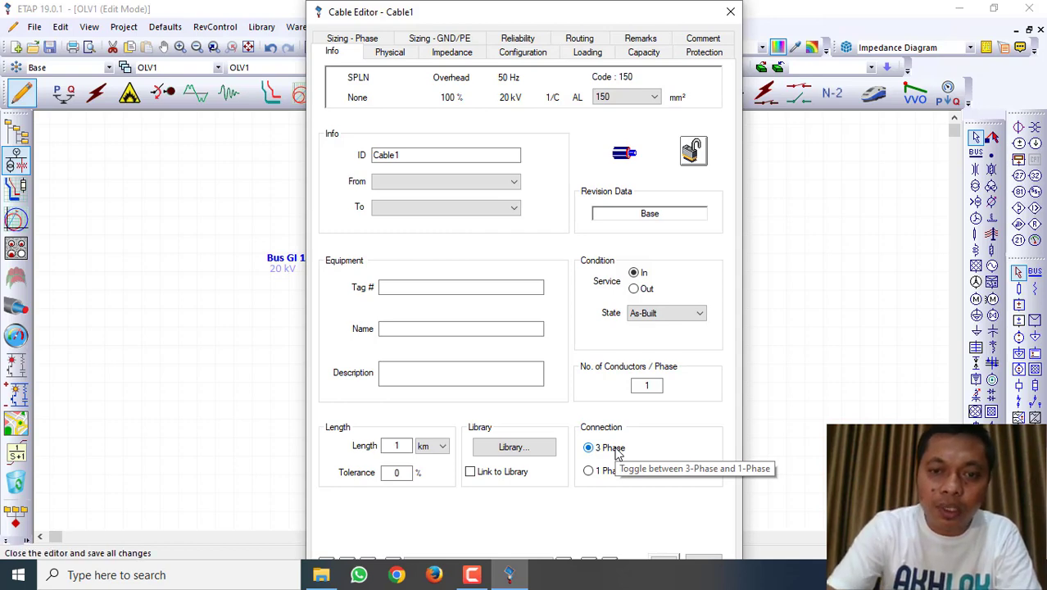
key("Return")
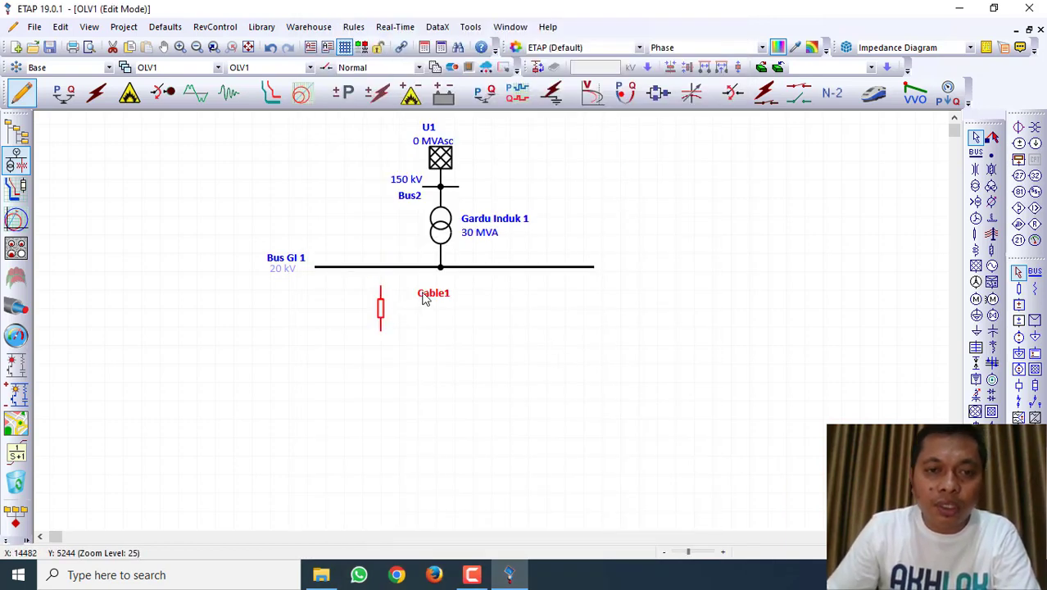
Connect Cable1's upper end to Bus GI 1 and move its label beside the cable symbol.
left_click_drag(423, 294, 380, 267)
left_click(721, 281)
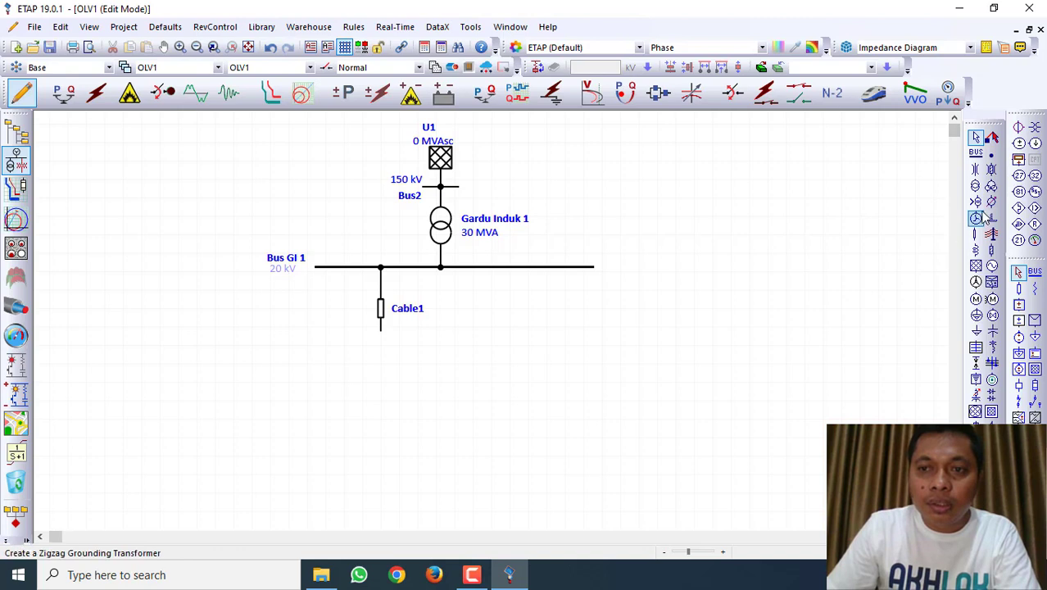
Place a two-winding transformer, rotate it to lie horizontally and position it just left of Cable1's lower end.
left_click(975, 185)
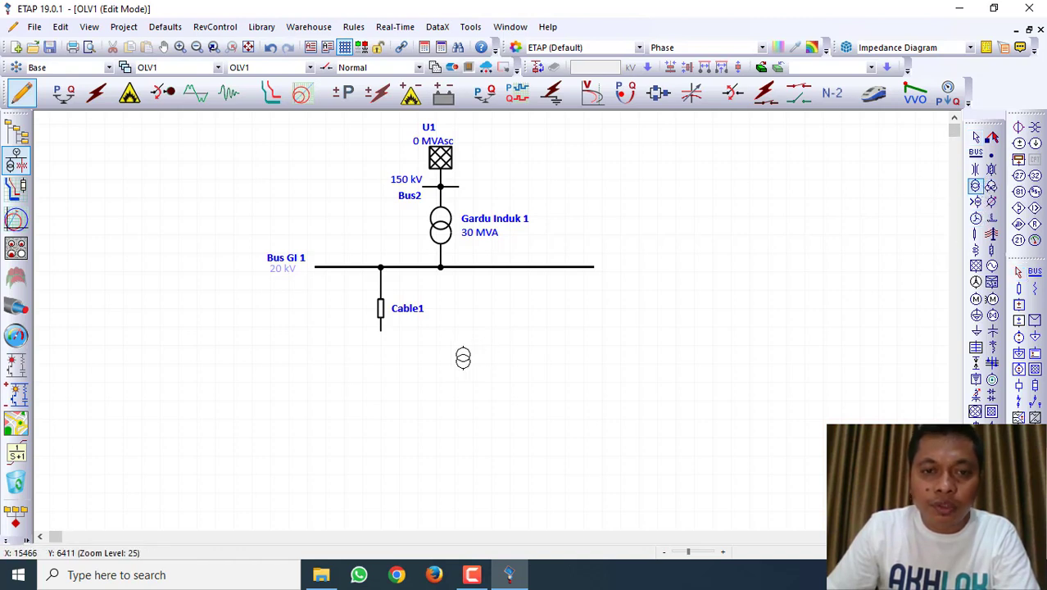
left_click(441, 381)
left_click(457, 381)
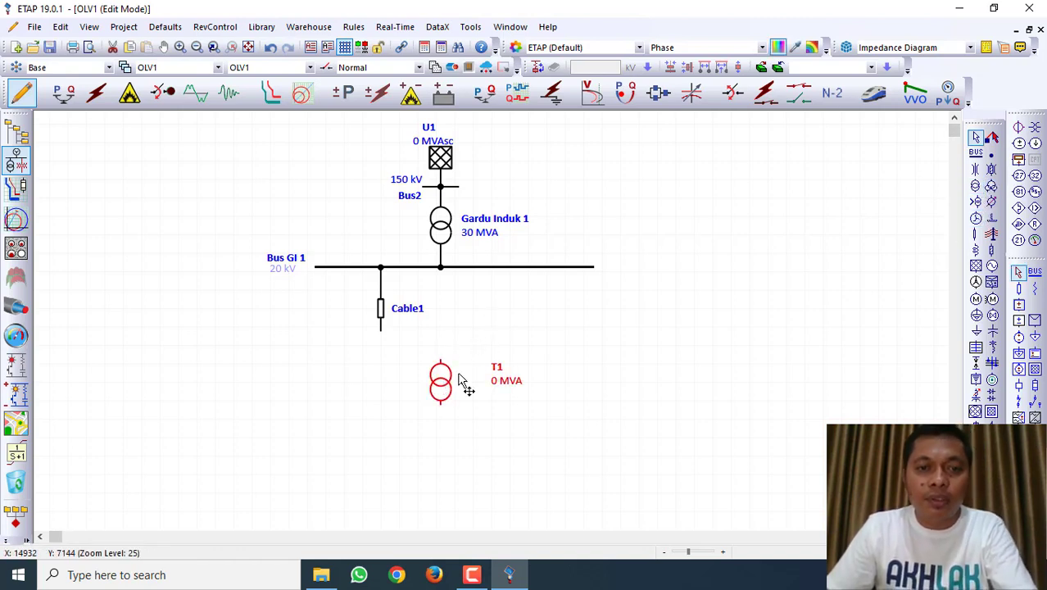
left_click_drag(463, 392, 328, 321)
key("ctrl+r")
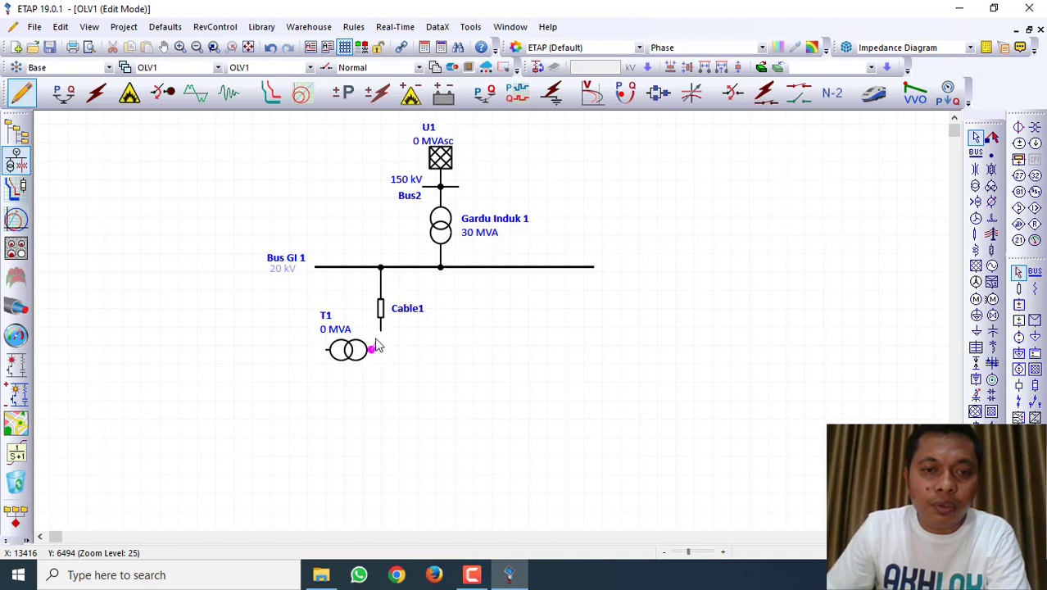
Connect Cable1's lower end to T1's primary side, straighten the connecting node and move the Bus1 label beside it.
left_click_drag(381, 333, 381, 332)
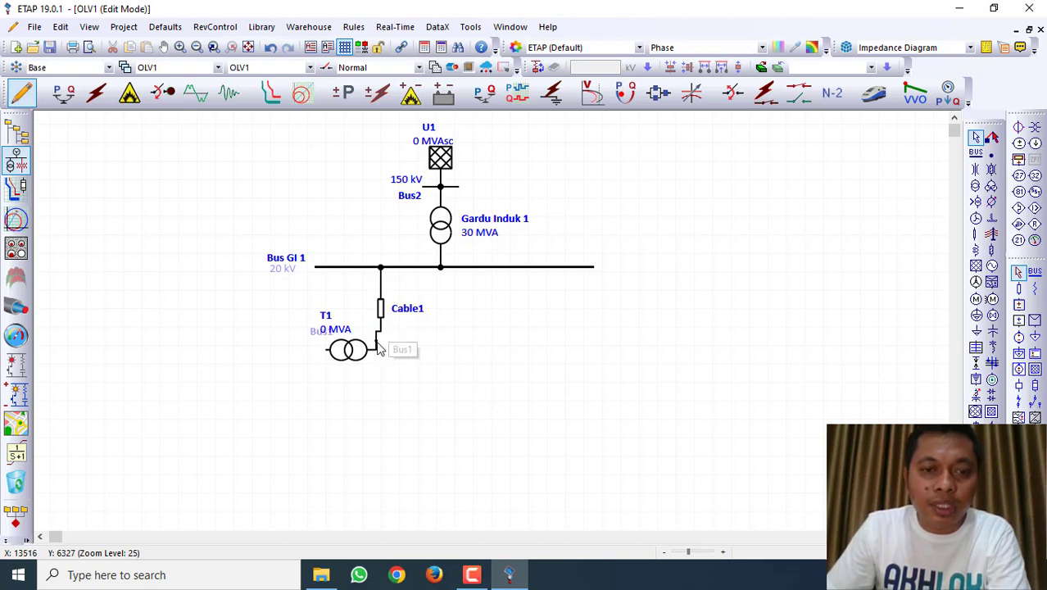
left_click(379, 349)
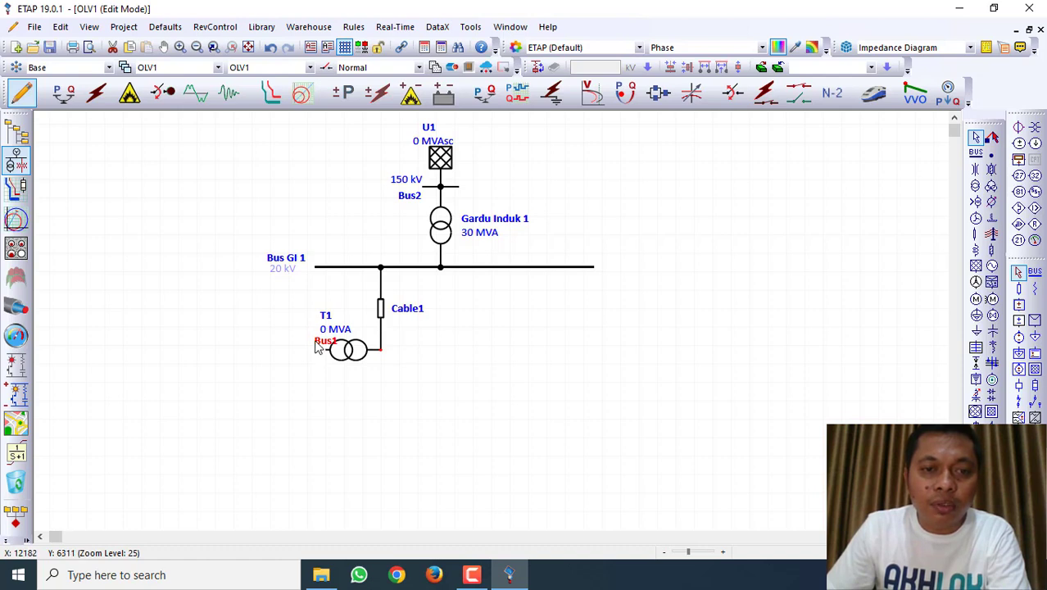
left_click_drag(316, 345, 388, 353)
left_click(465, 328)
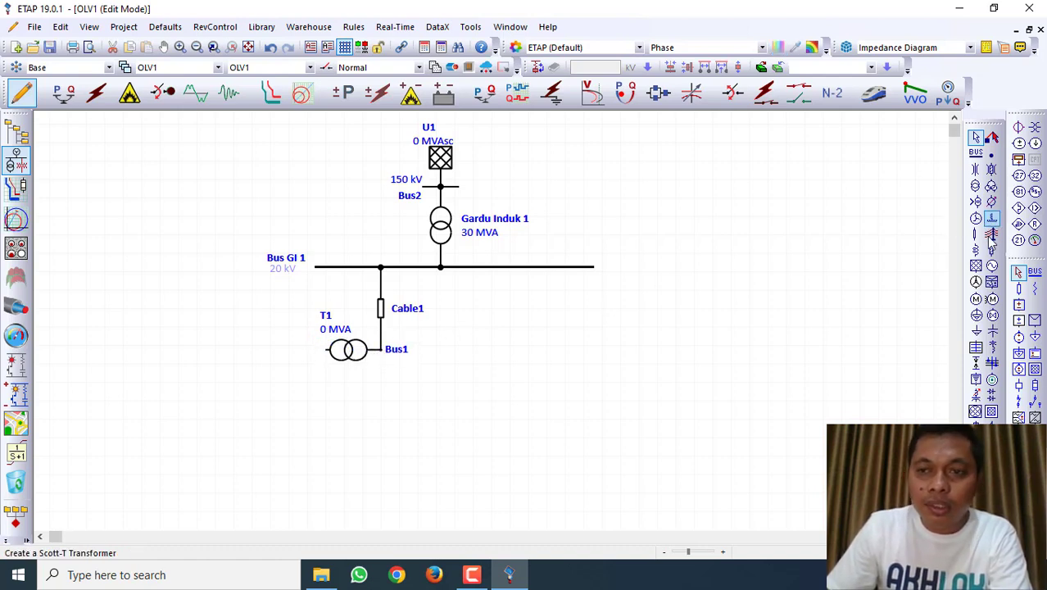
Place a lumped load to the left of transformer T1 and rotate it so its terminal faces the transformer.
left_click(976, 317)
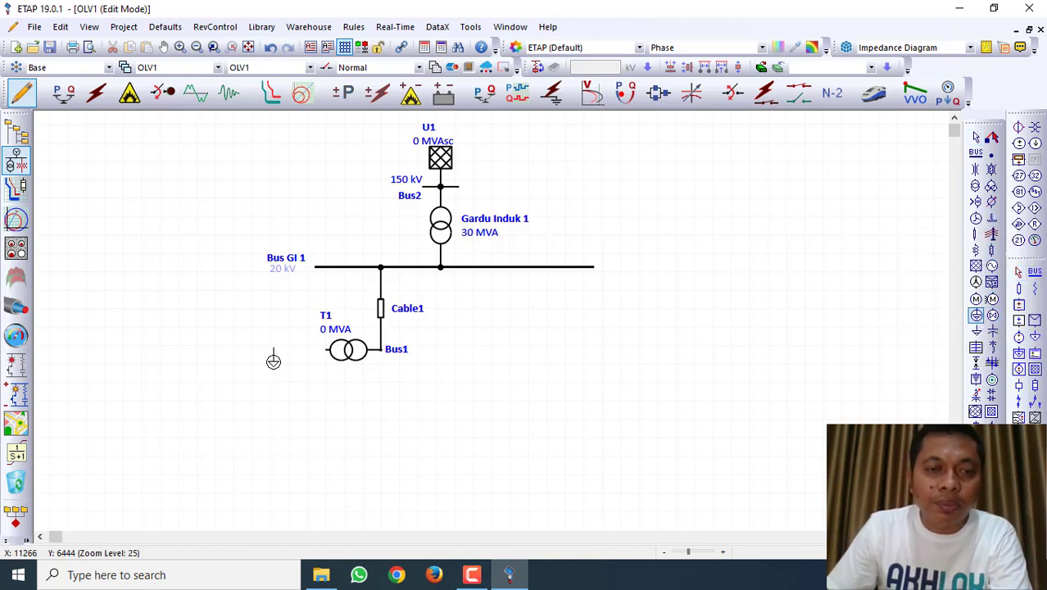
left_click(272, 353)
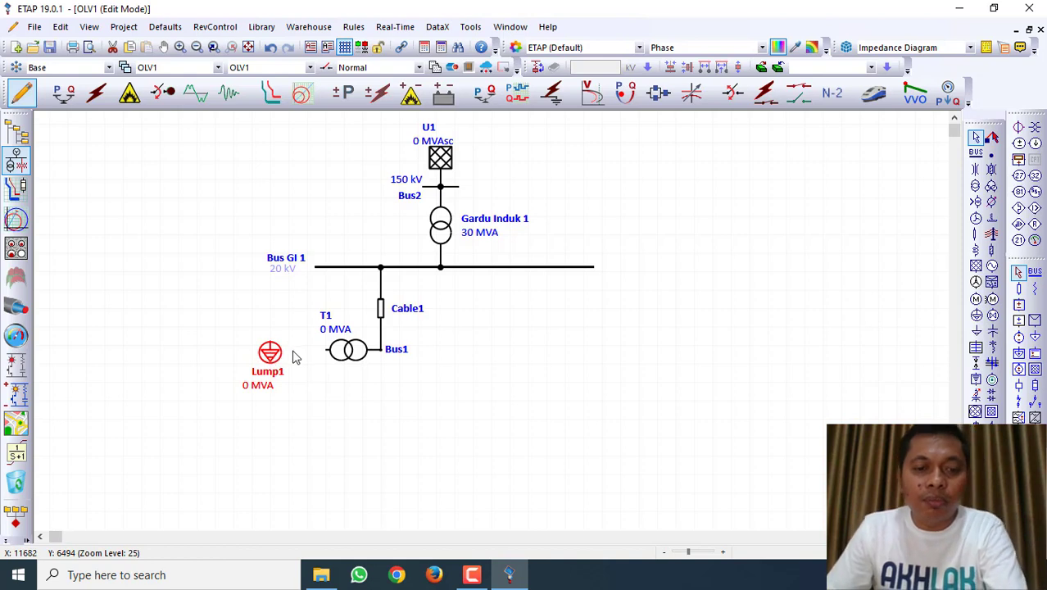
key("ctrl+r")
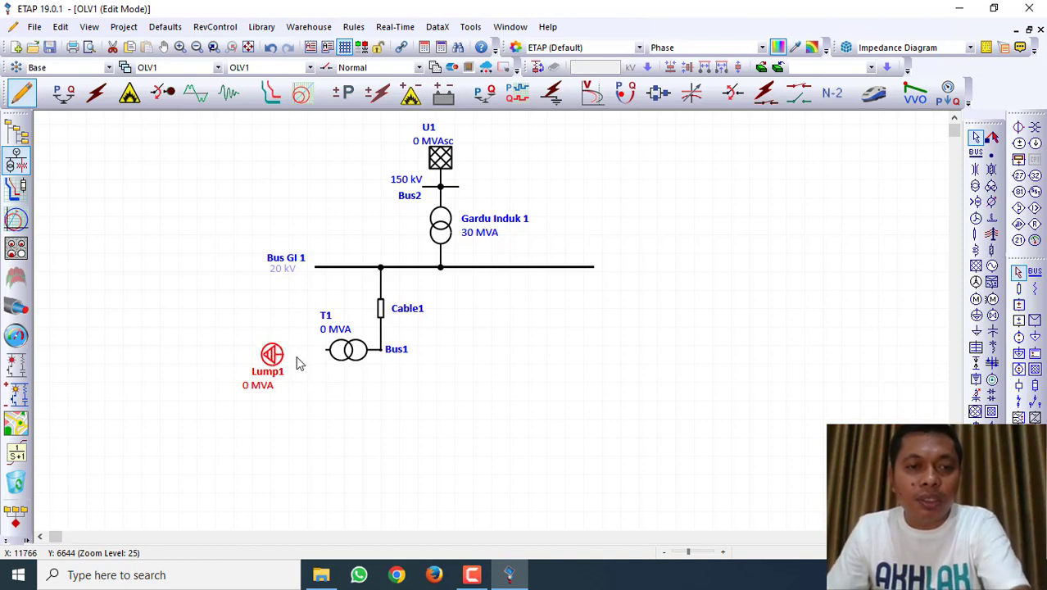
Connect Lump1 to T1's secondary side, align the Bus3 node with the line and move its label above it.
left_click_drag(284, 353, 326, 351)
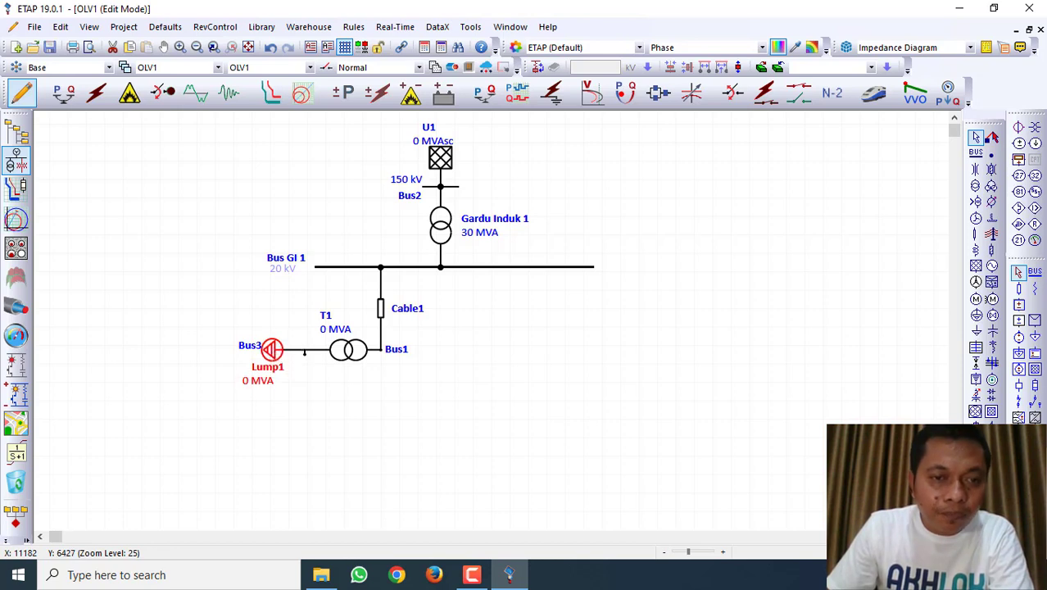
left_click(304, 352)
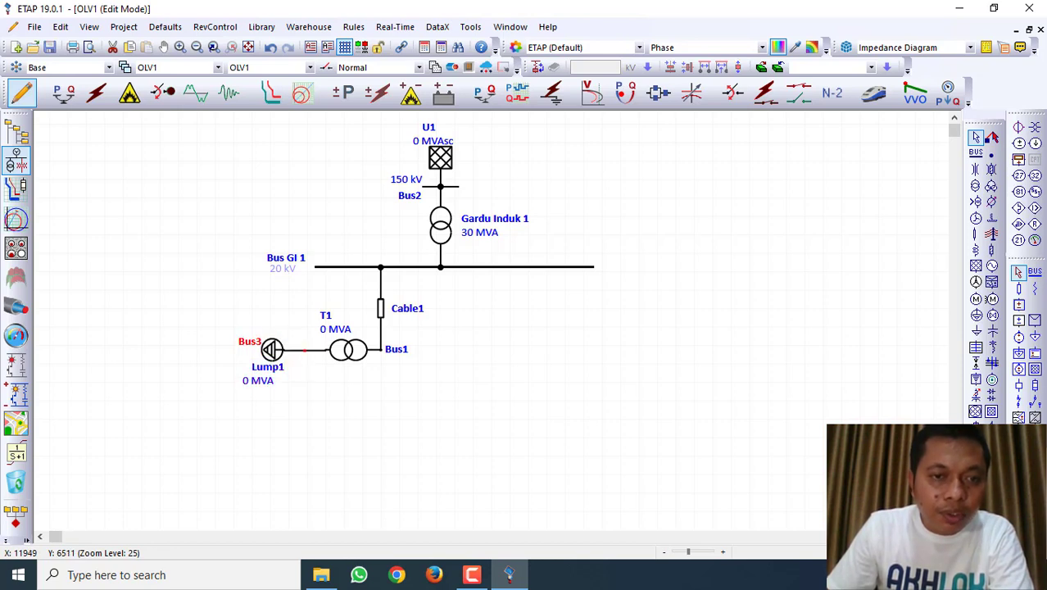
mouse_move(304, 351)
left_mouse_down()
mouse_move(264, 342)
mouse_move(300, 343)
left_mouse_up()
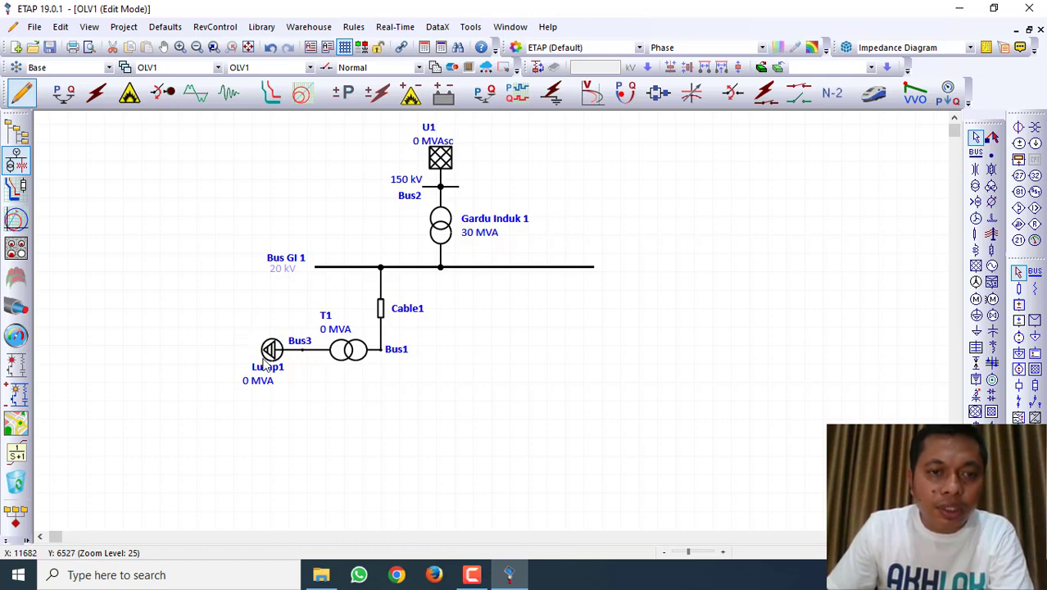
Set T1's secondary voltage to 0,4 kV and its rated power to 100 kVA.
double_click(356, 350)
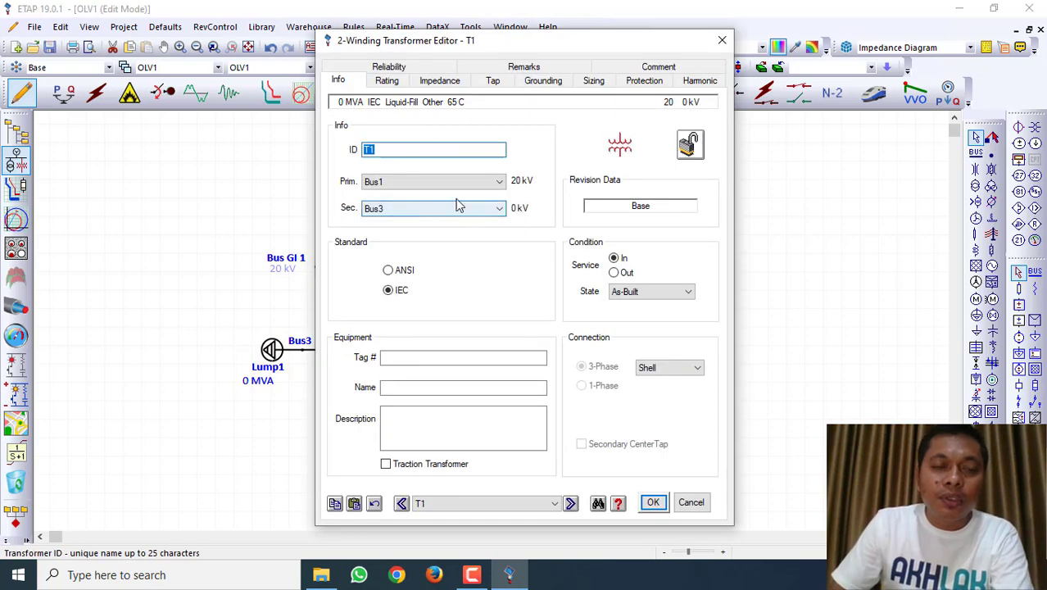
left_click(386, 81)
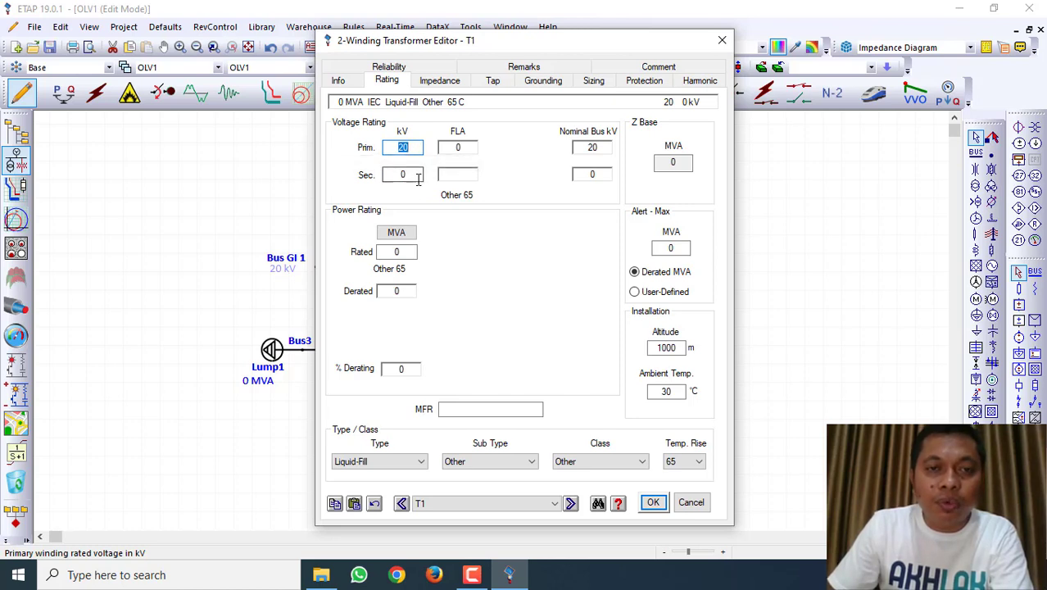
left_click(414, 173)
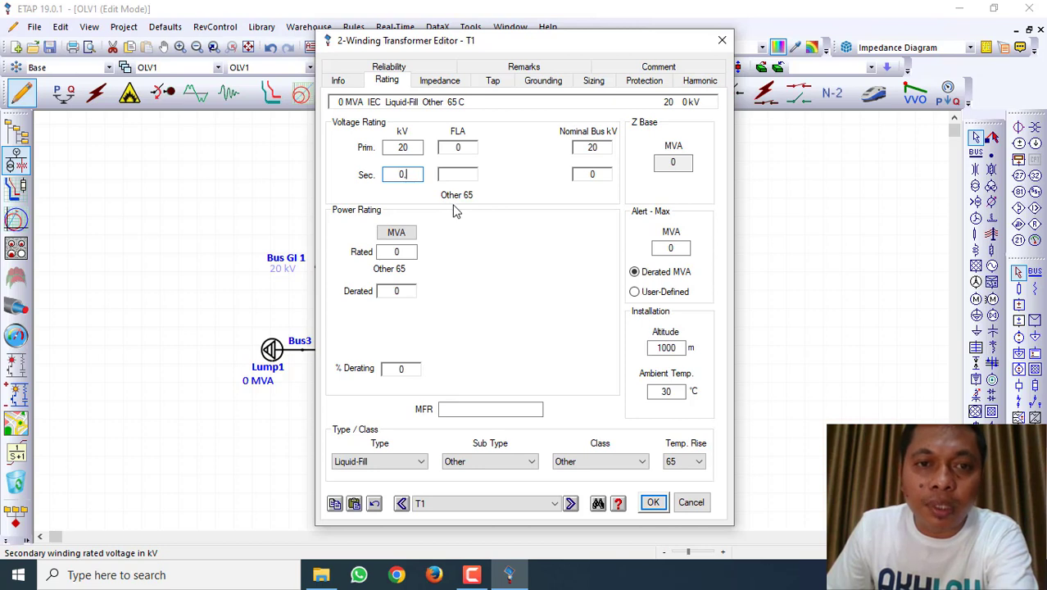
left_click(401, 234)
left_click(400, 235)
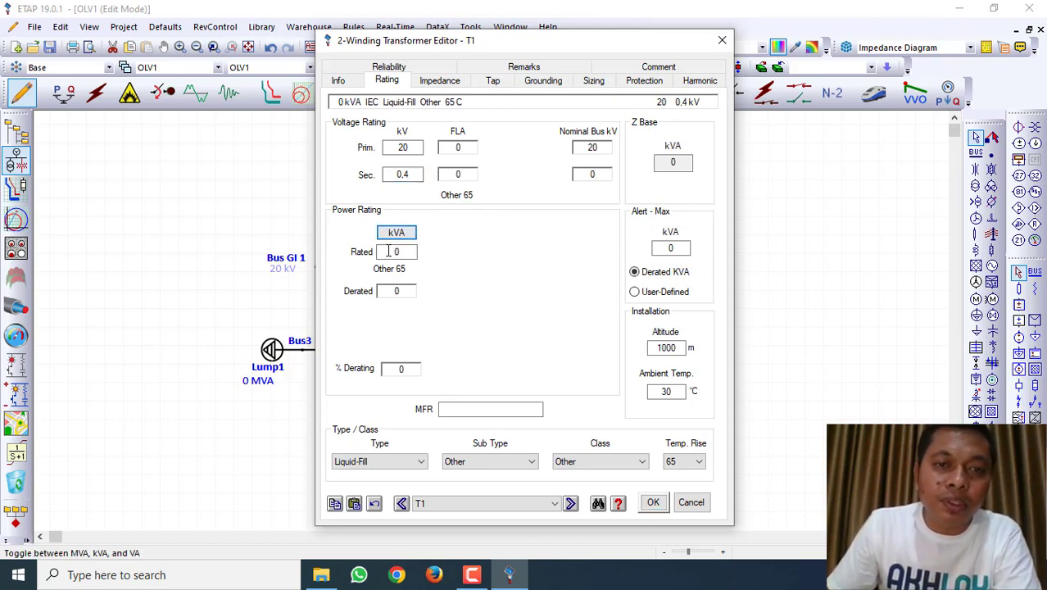
left_click(388, 251)
type("1")
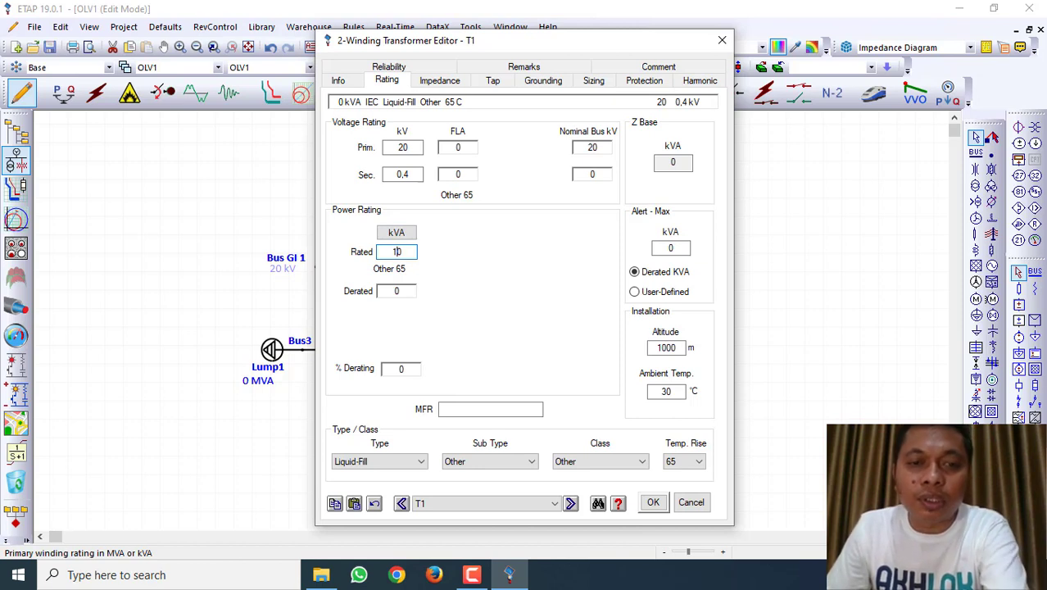
type("00")
key("BackSpace")
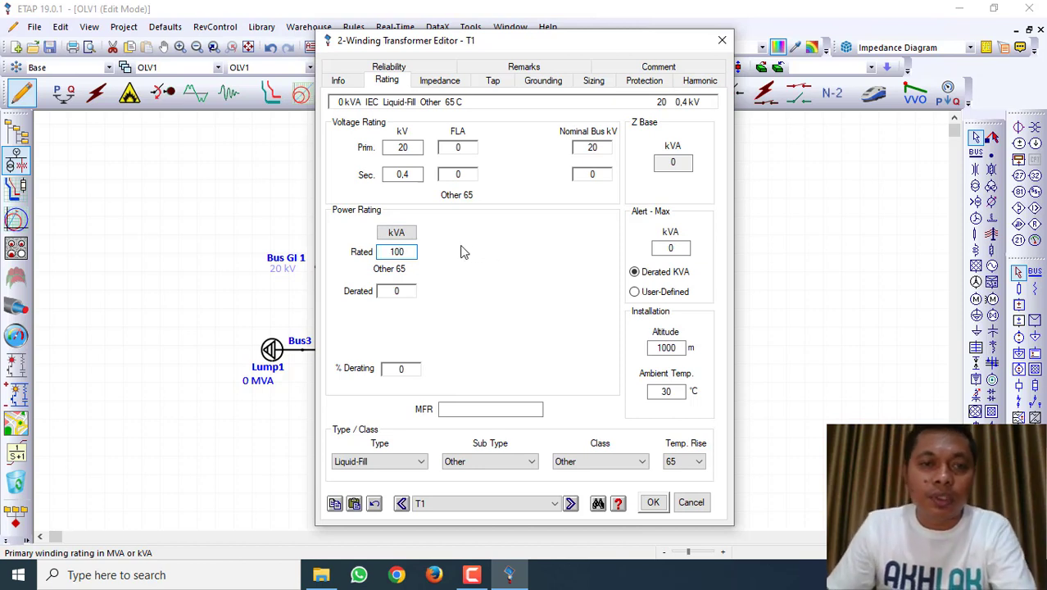
key("Tab")
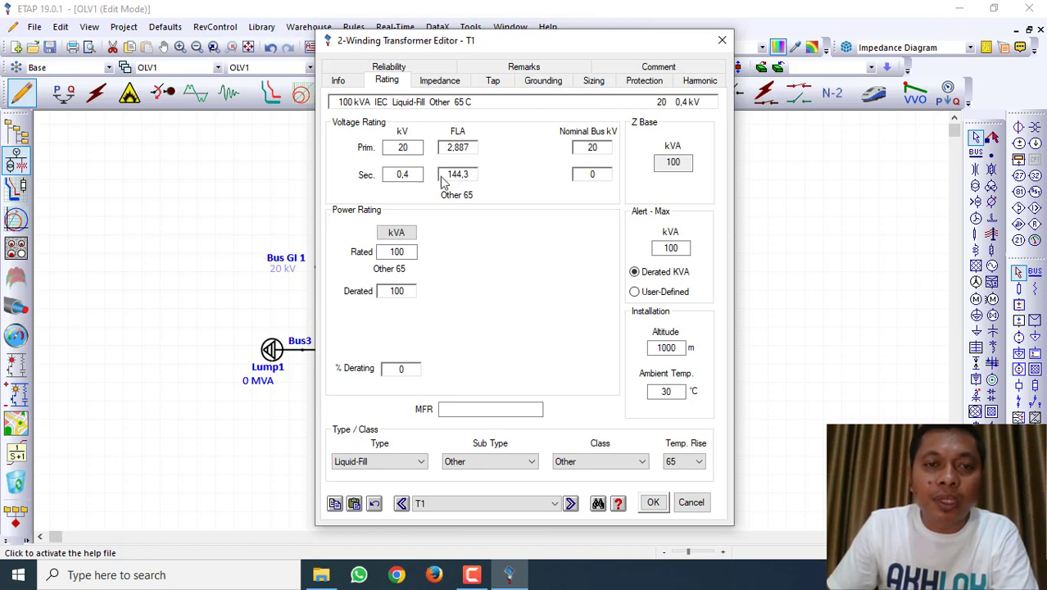
Fill T1's impedance with typical Z and X/R values and its no-load test data with typical values.
left_click(436, 81)
left_click(407, 228)
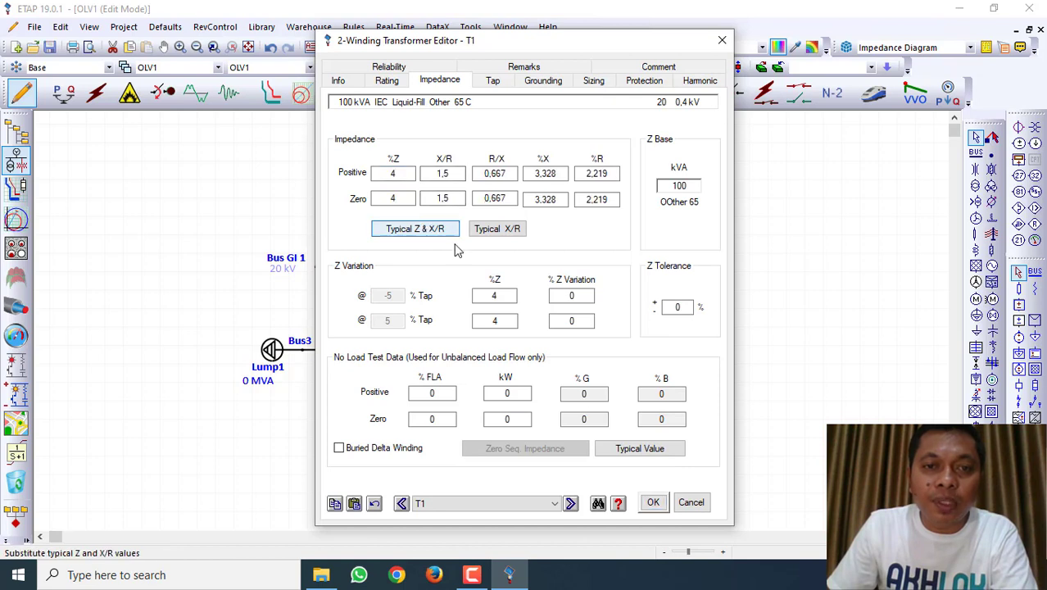
left_click(636, 451)
Change transformer T1's ID to "Gardu Distribusi 1" and apply the transformer settings.
left_click(339, 81)
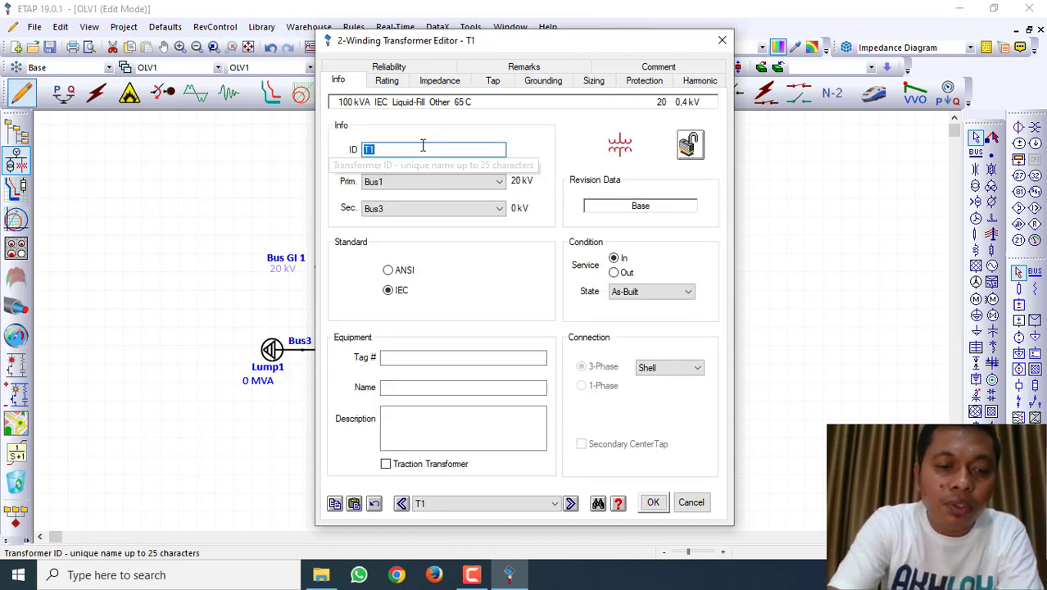
type("Gardu Dis")
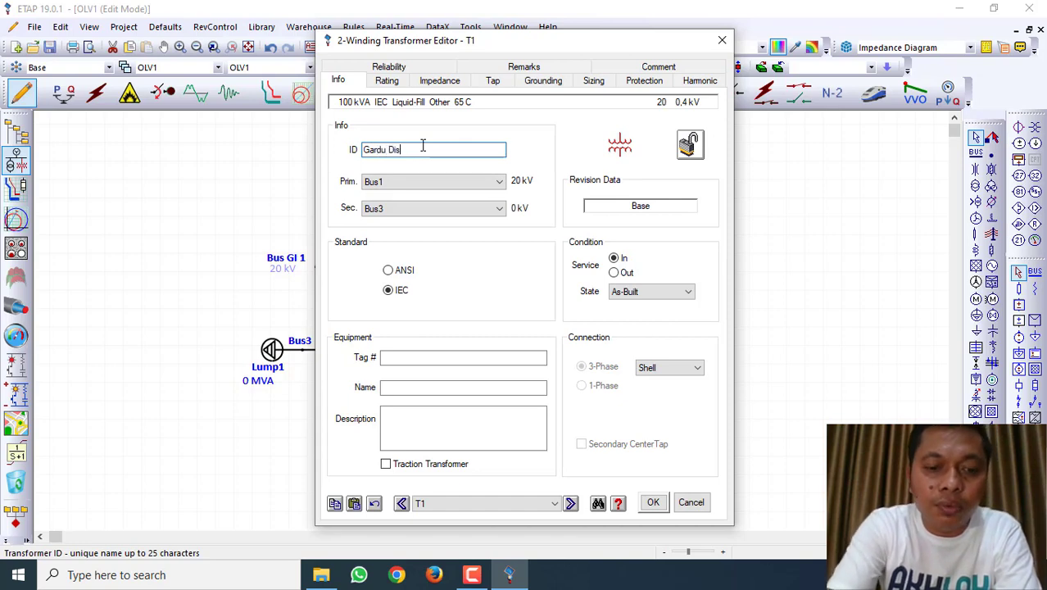
type("tribusi")
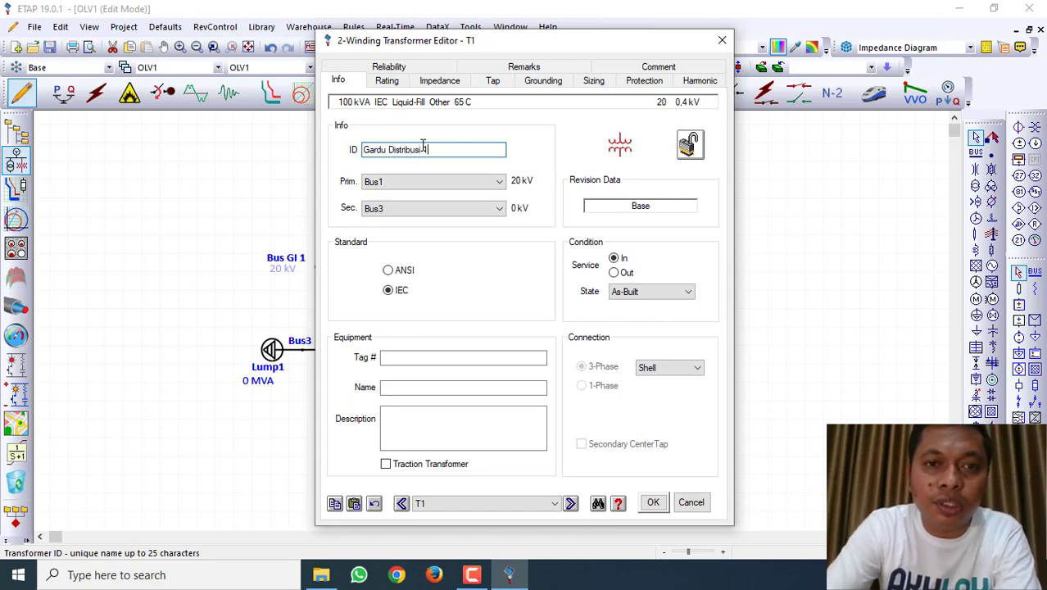
type(" 1")
key("Return")
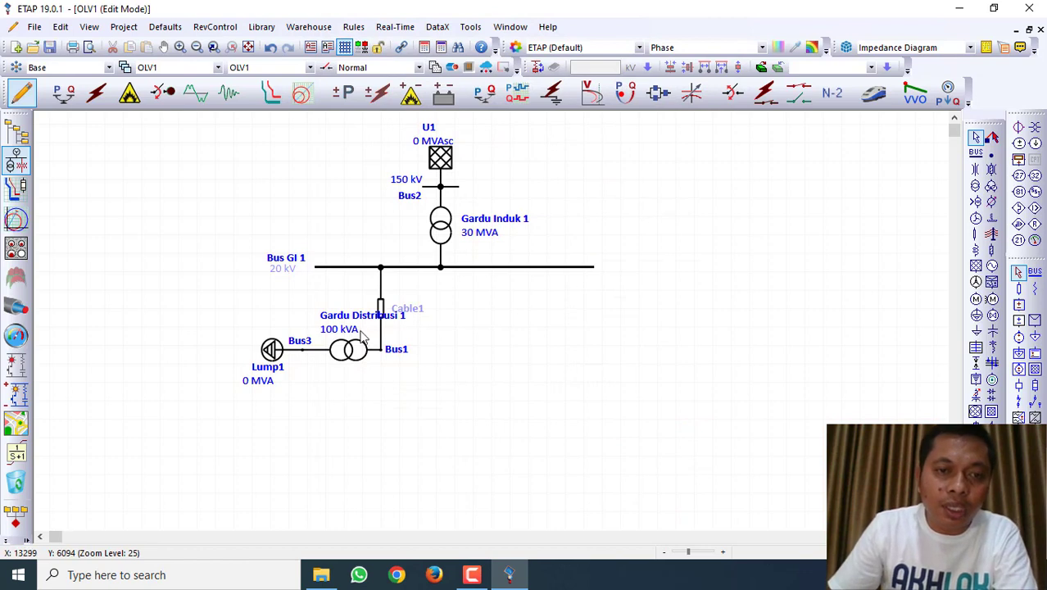
Move the Gardu Distribusi 1 label below its symbol and shift Lump1 farther left of the transformer.
left_click_drag(366, 321, 330, 390)
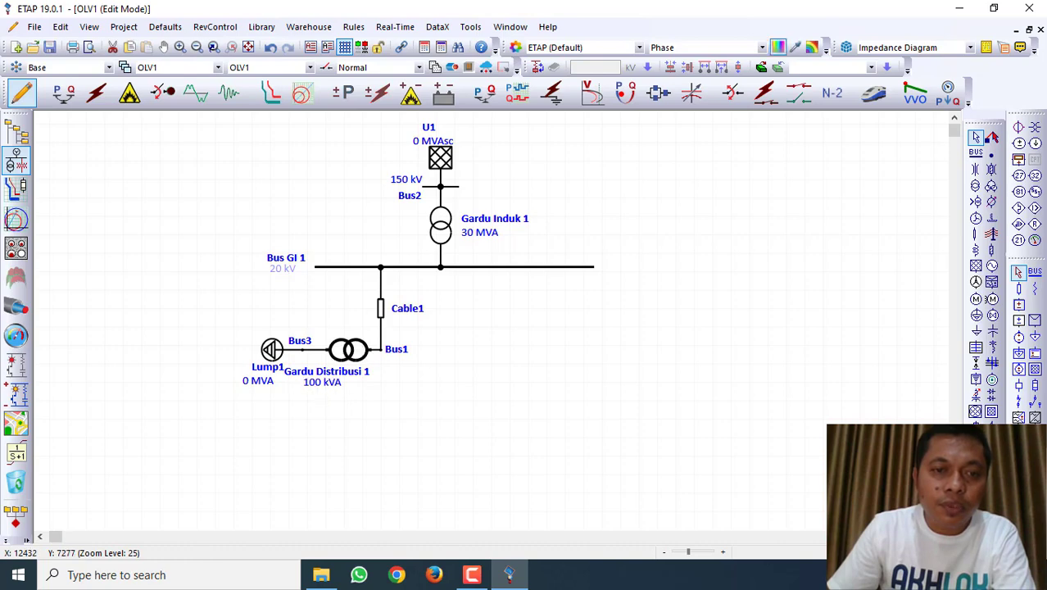
left_click(270, 350)
left_click_drag(271, 350, 221, 349)
Switch Lump1's nameplate units to kVA and set its rating to 90 kVA.
double_click(227, 354)
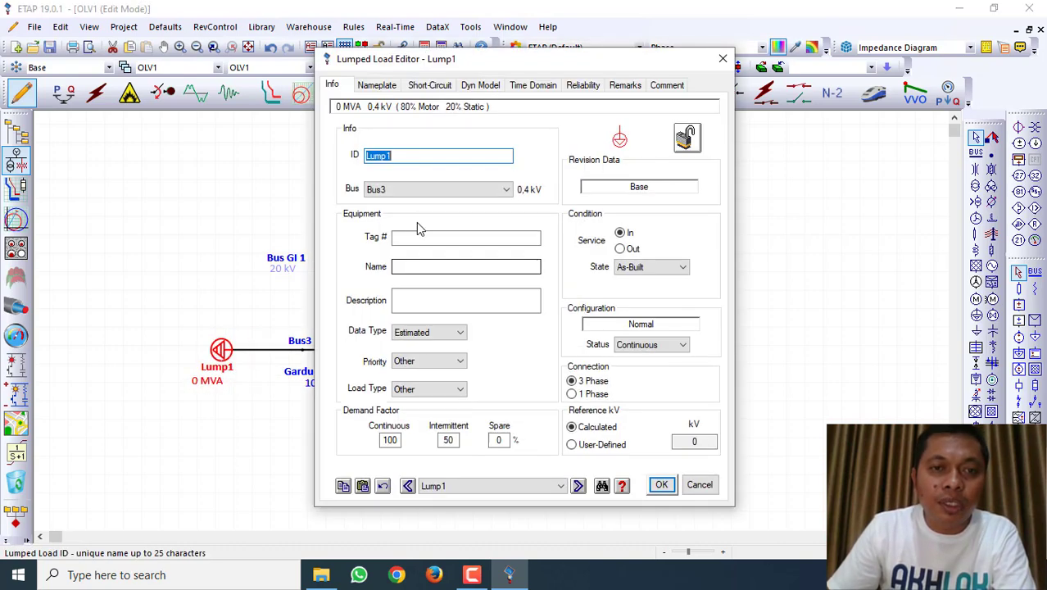
left_click(378, 86)
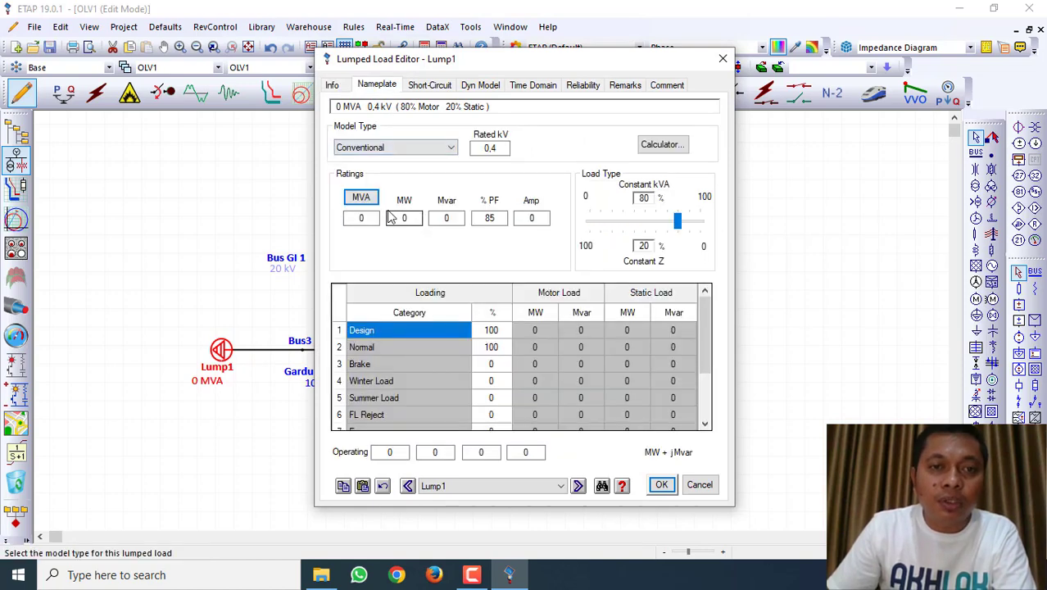
left_click(369, 199)
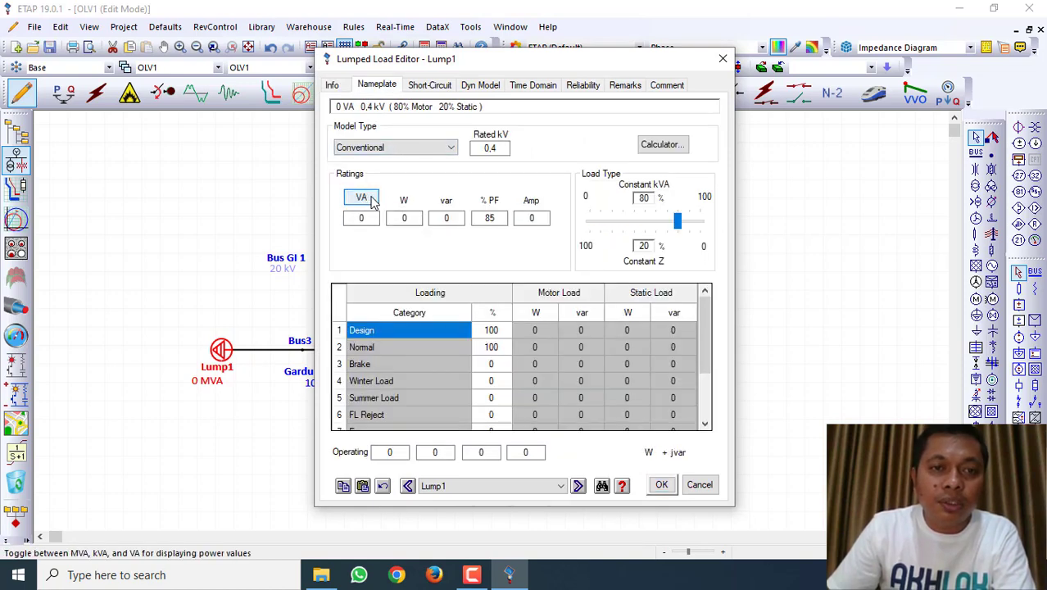
left_click(370, 200)
left_click(361, 218)
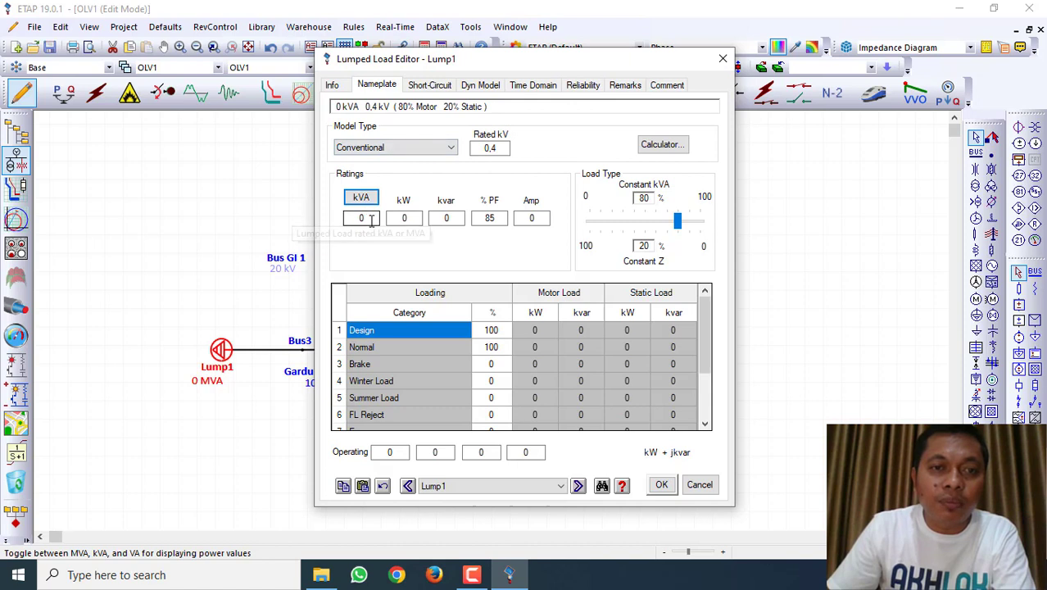
type("90")
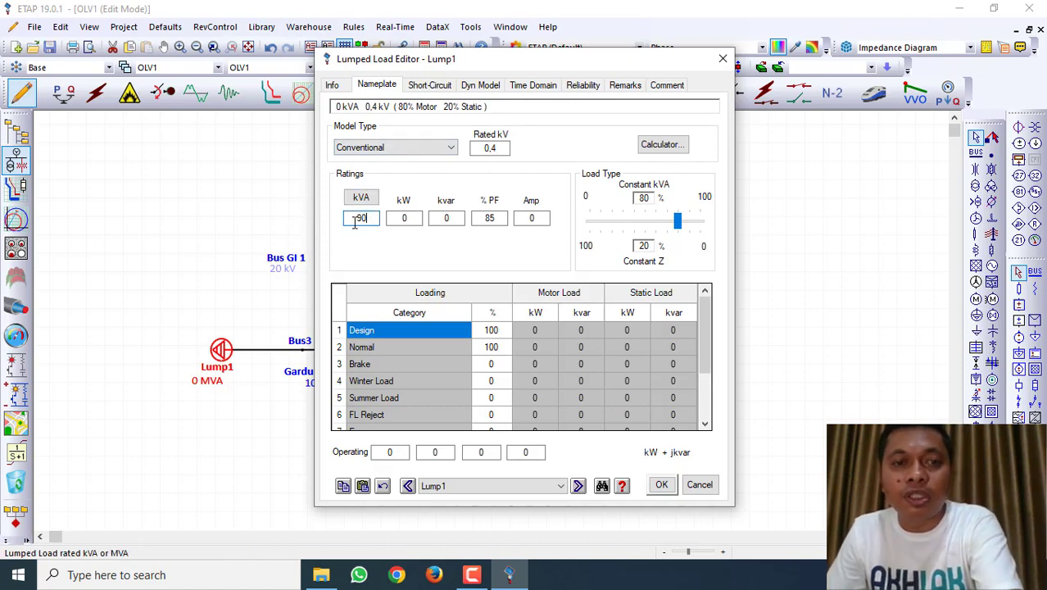
key("Tab")
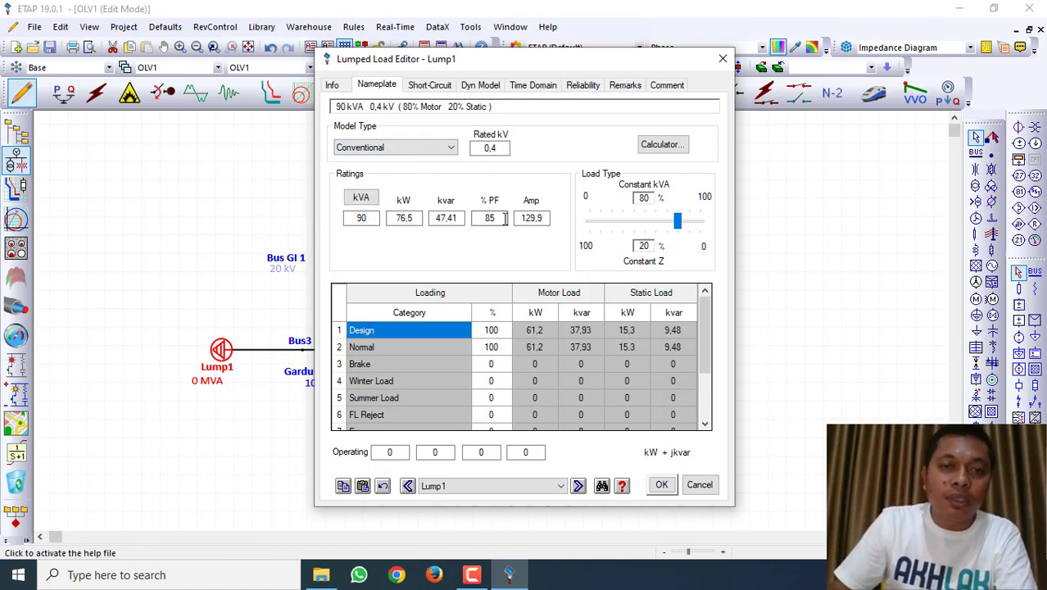
Set Lump1's power factor to 95 %.
left_click(473, 223)
type("95")
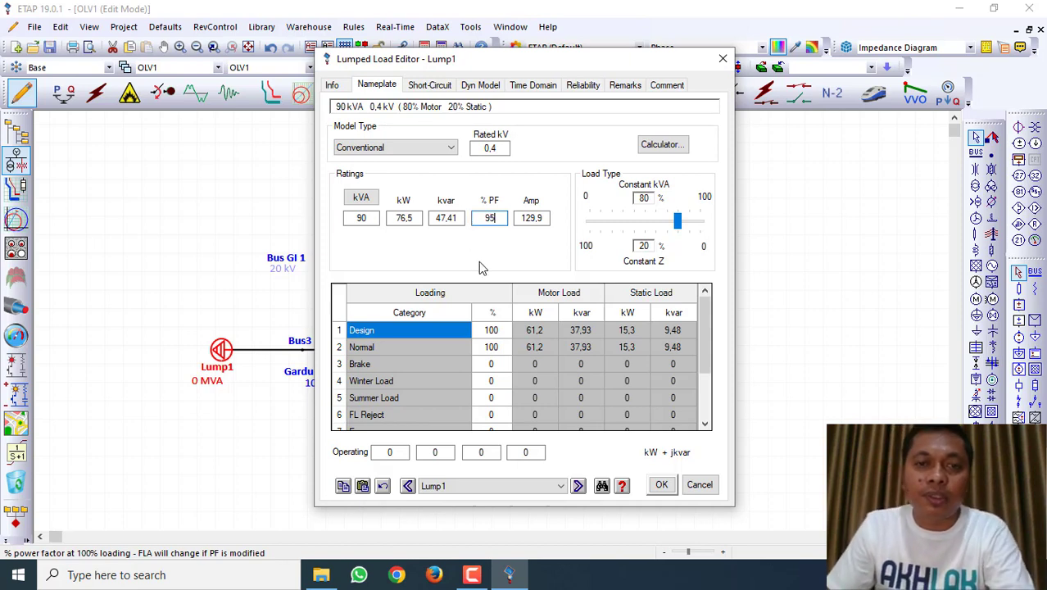
key("Tab")
left_click(516, 216)
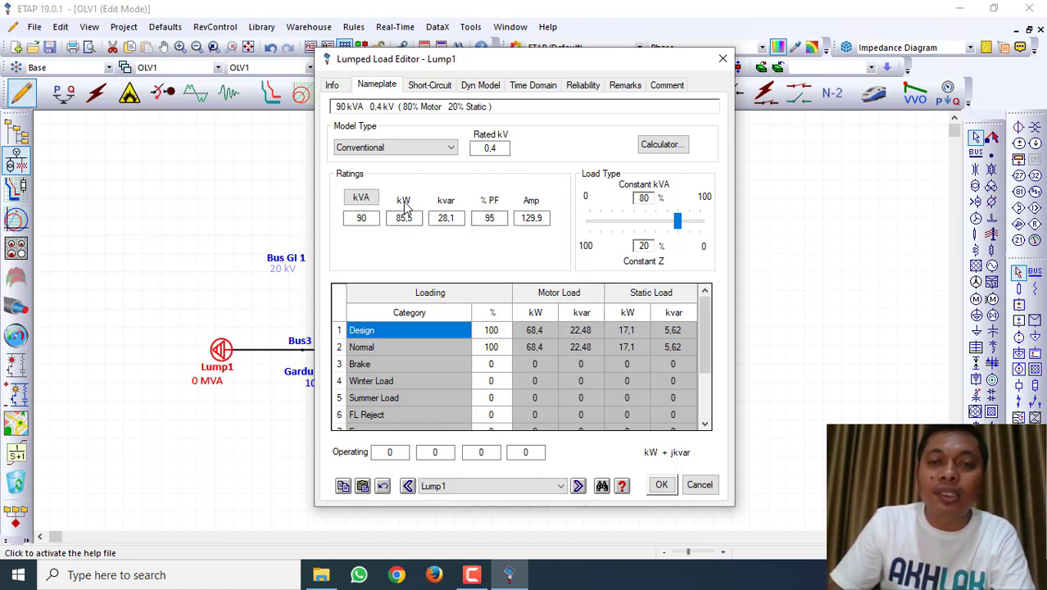
Compare Lump1's ratings in MVA and VA units, and return the display to kVA.
left_click(361, 198)
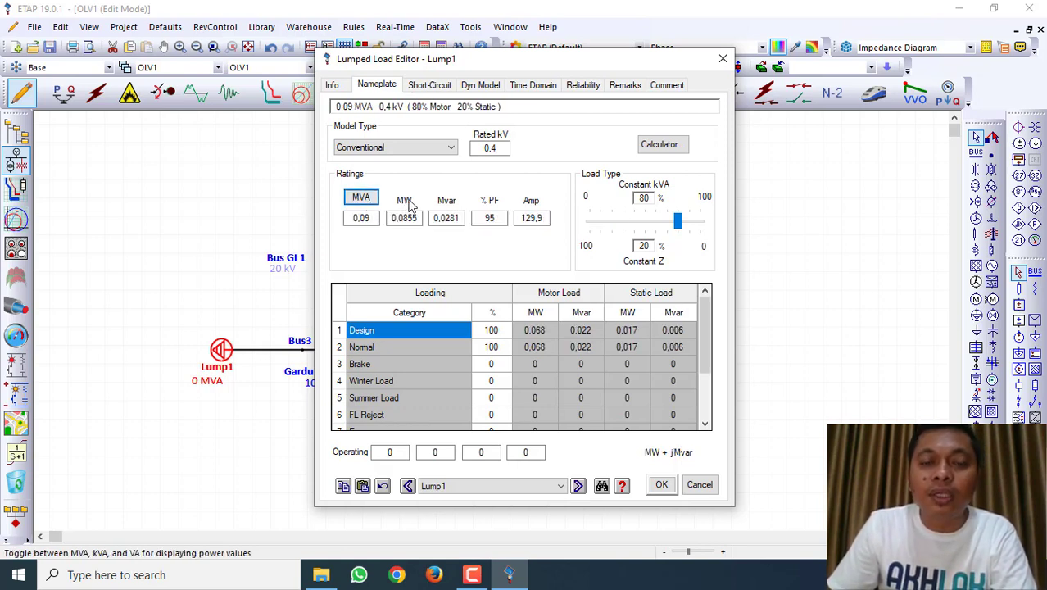
left_click(360, 203)
left_click(361, 204)
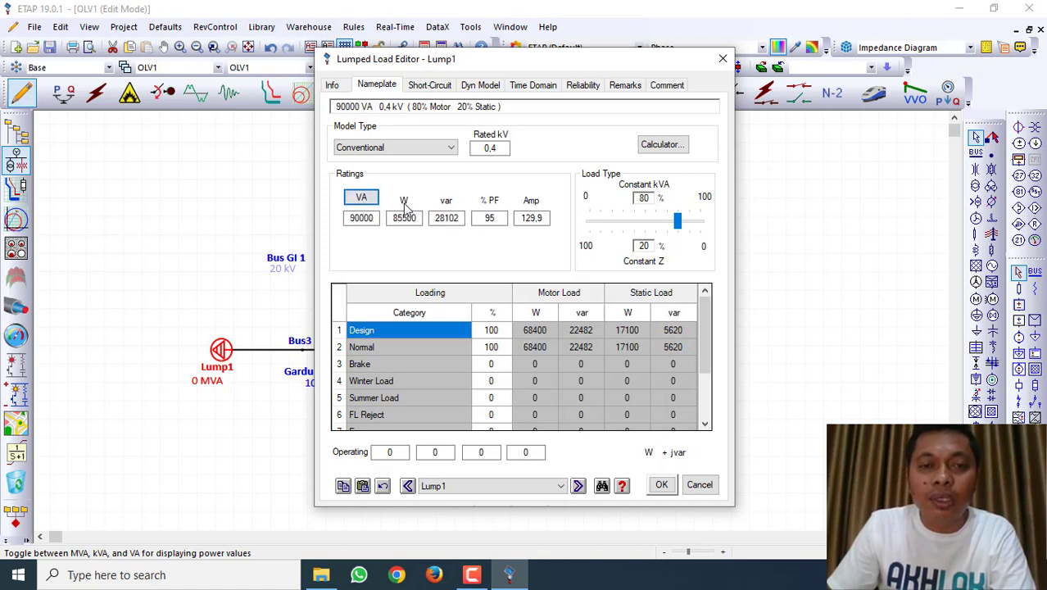
left_click(361, 202)
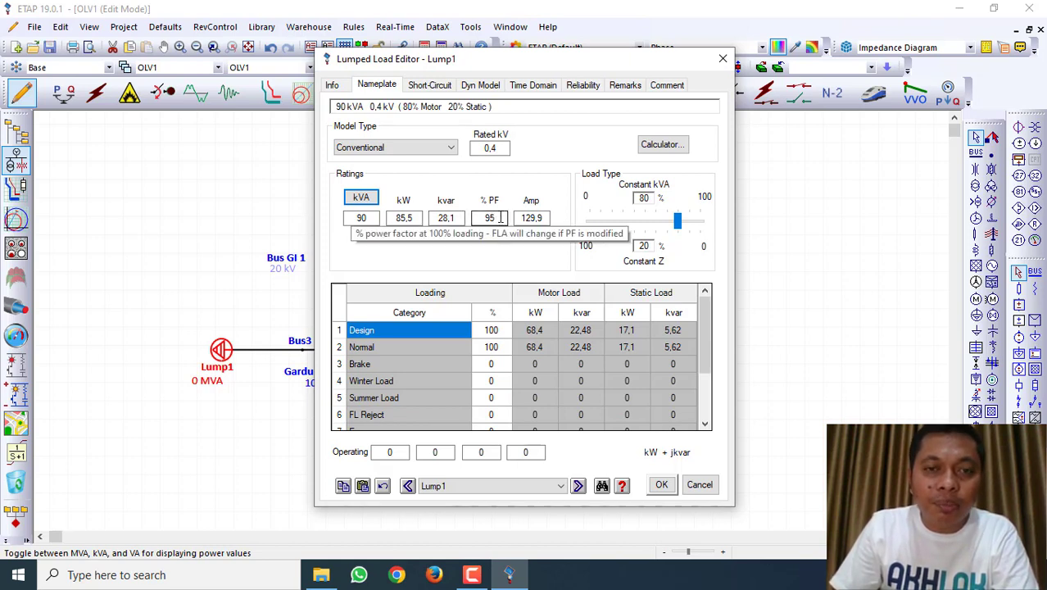
Set Lump1's power factor to 100 %.
left_click_drag(501, 217, 474, 223)
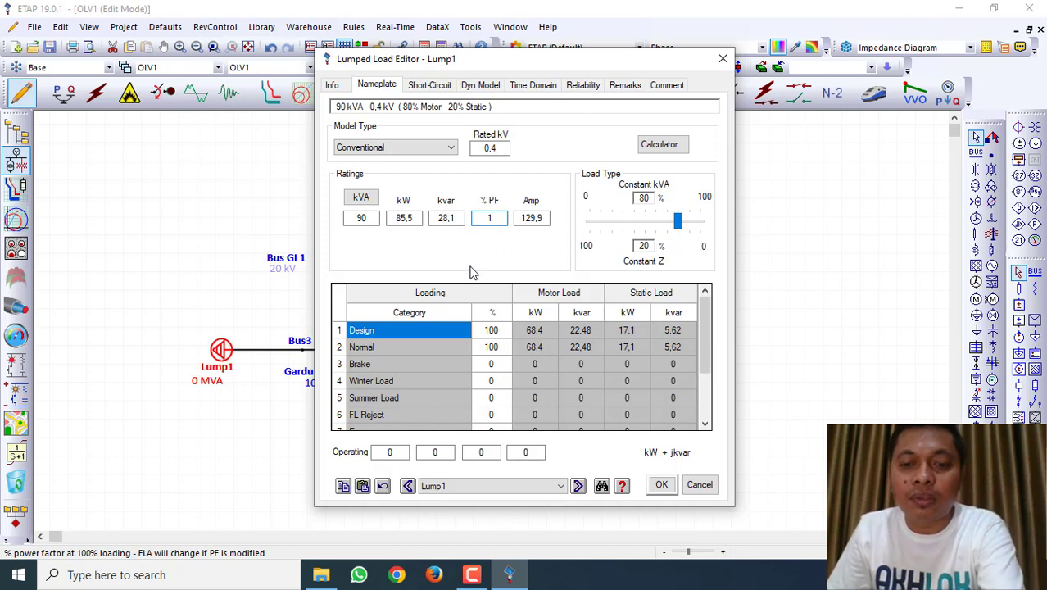
key("Tab")
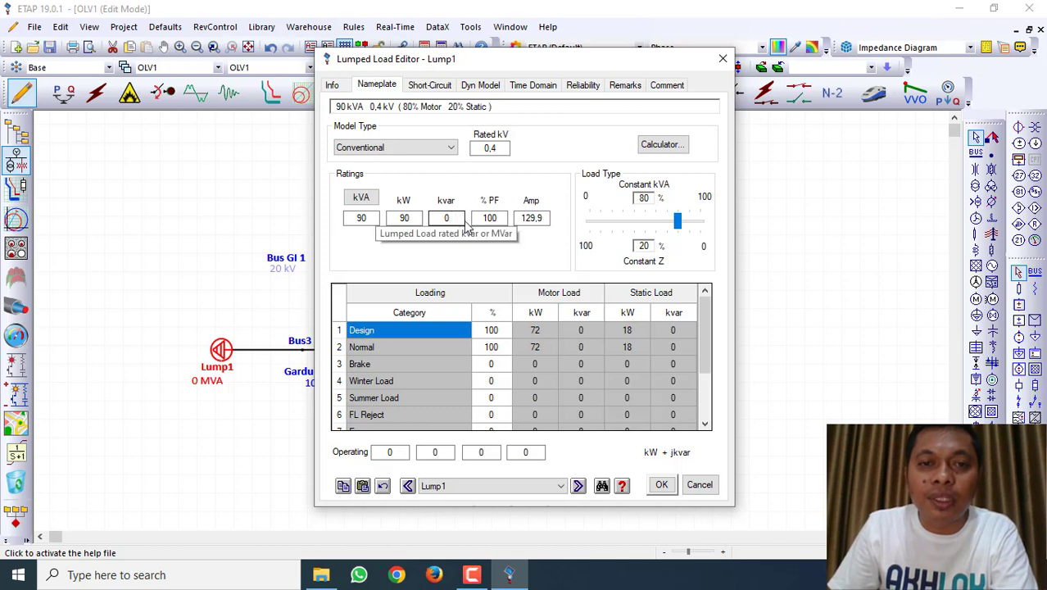
Try a 1 % power factor for Lump1, and finally set it to 95 %.
left_click(475, 215)
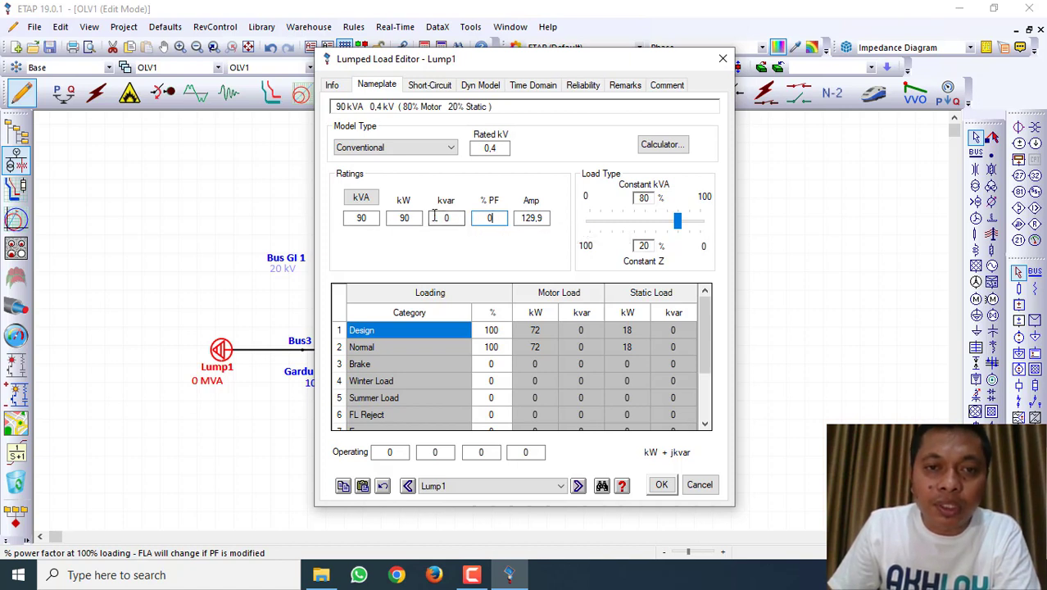
type("1")
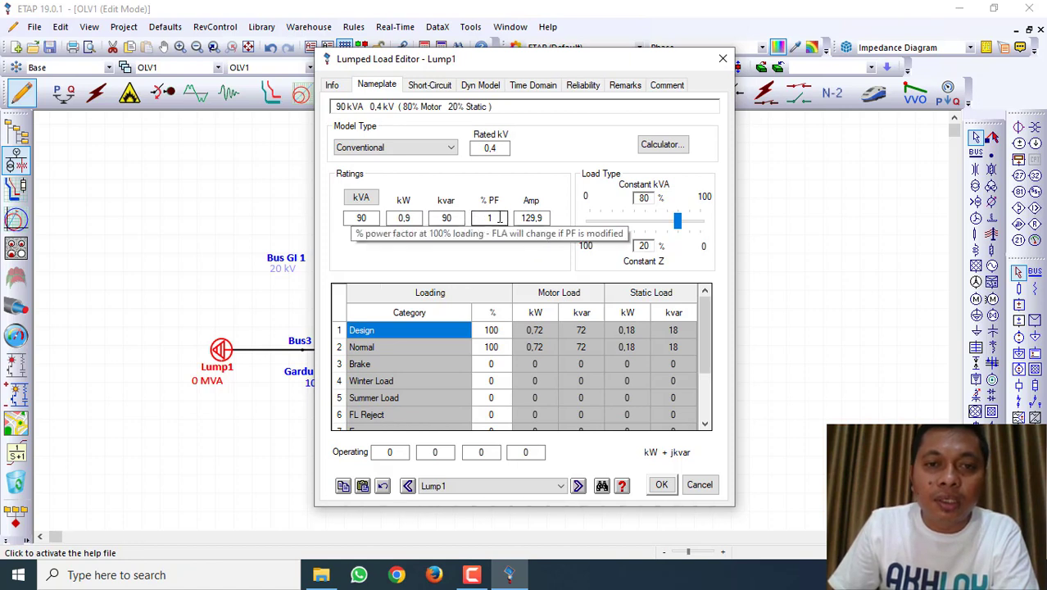
double_click(487, 218)
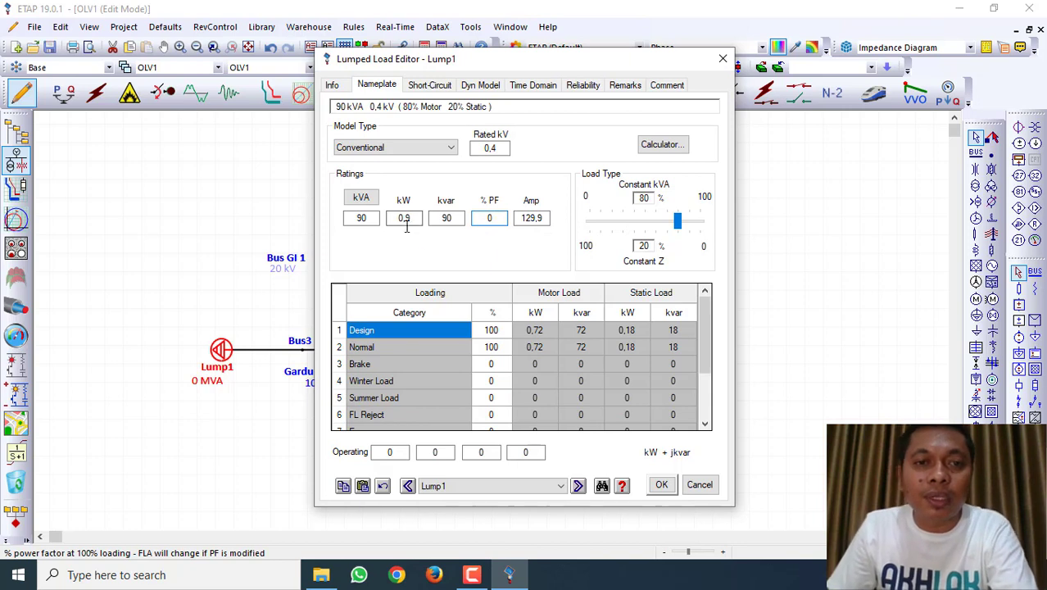
double_click(477, 217)
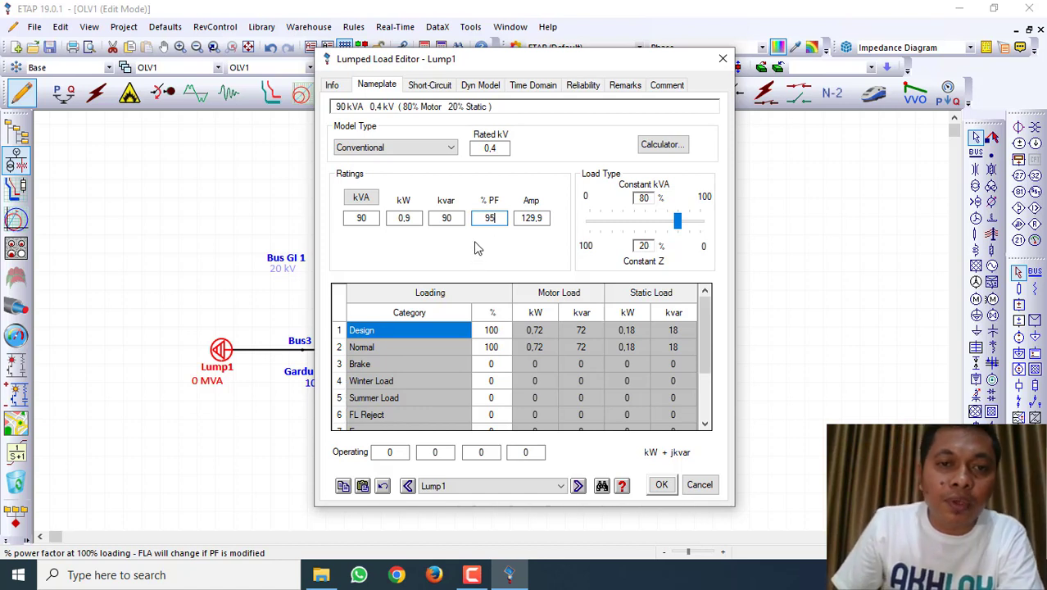
left_click(479, 248)
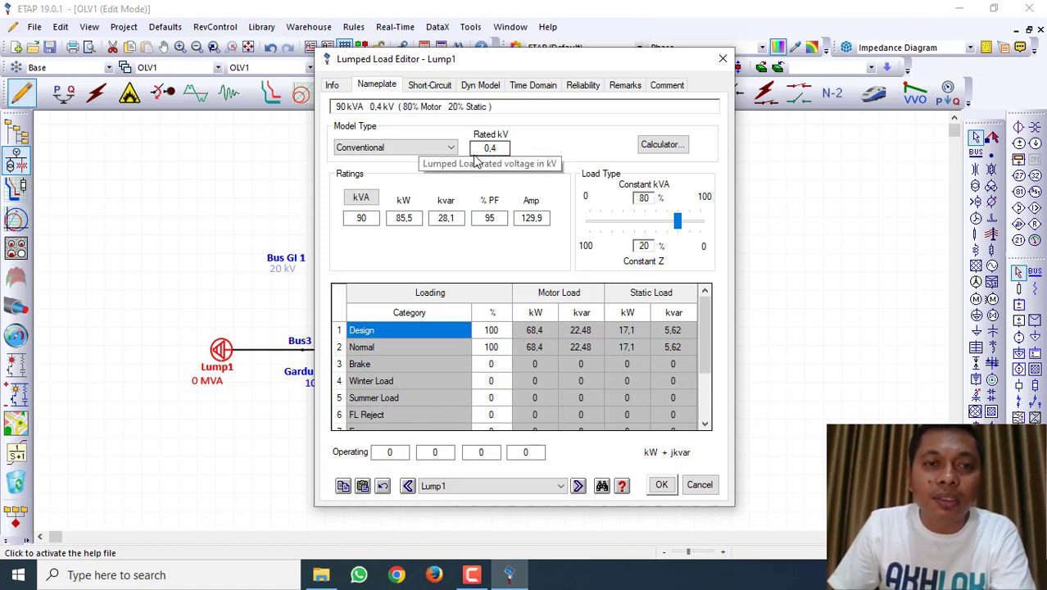
Switch Lump1's model type to Unbalanced and back to Conventional, and save the load's settings.
left_click(449, 148)
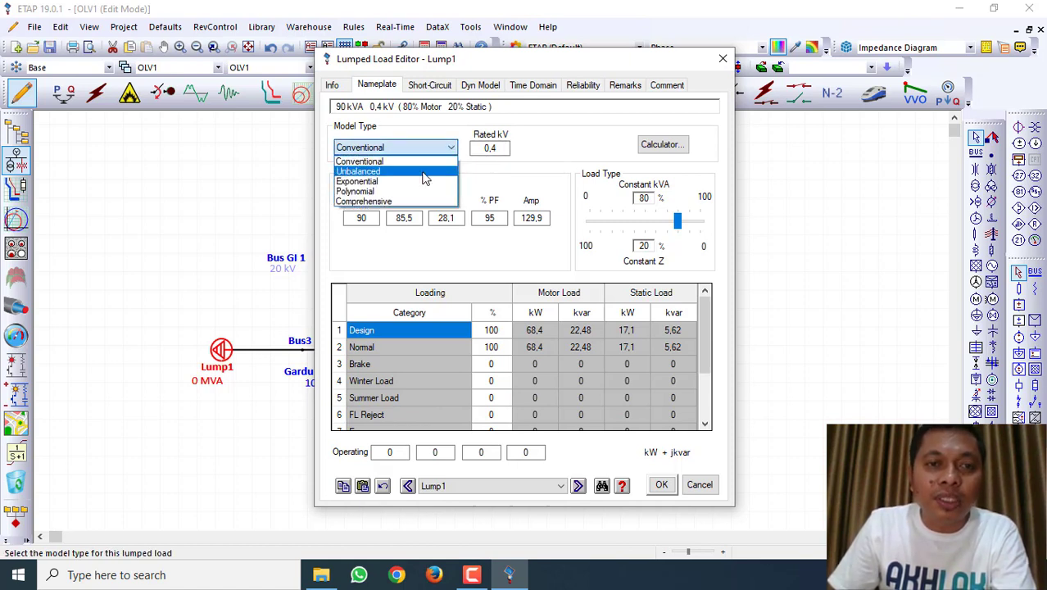
left_click(422, 172)
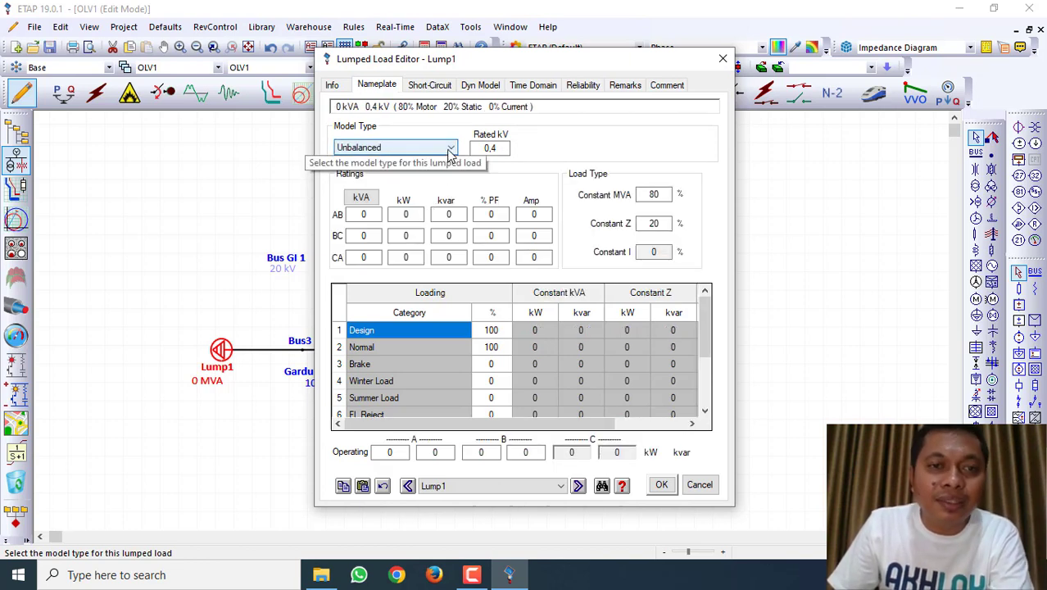
left_click(448, 151)
left_click(425, 163)
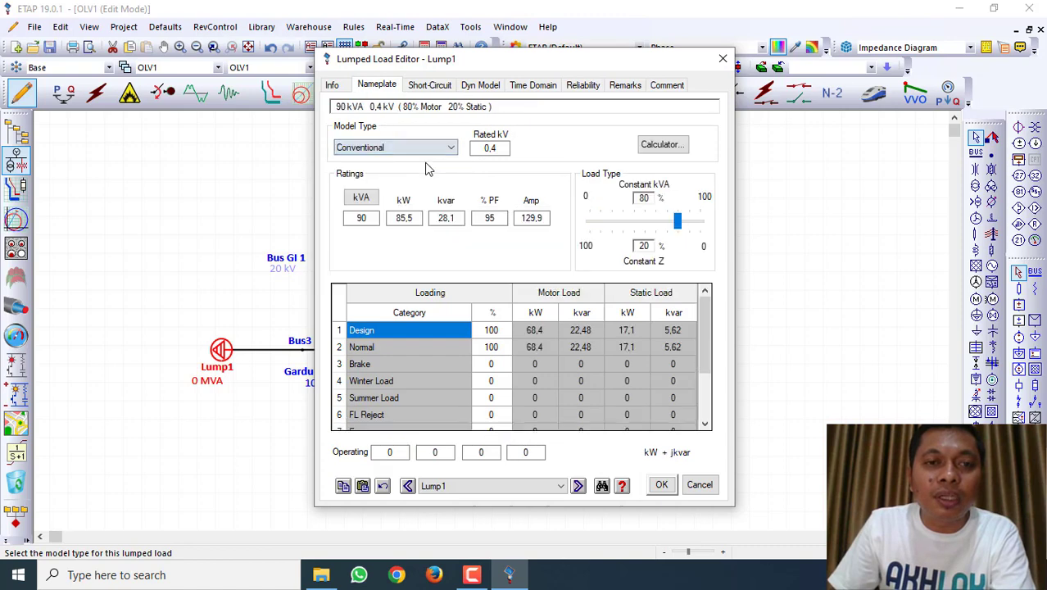
left_click(661, 484)
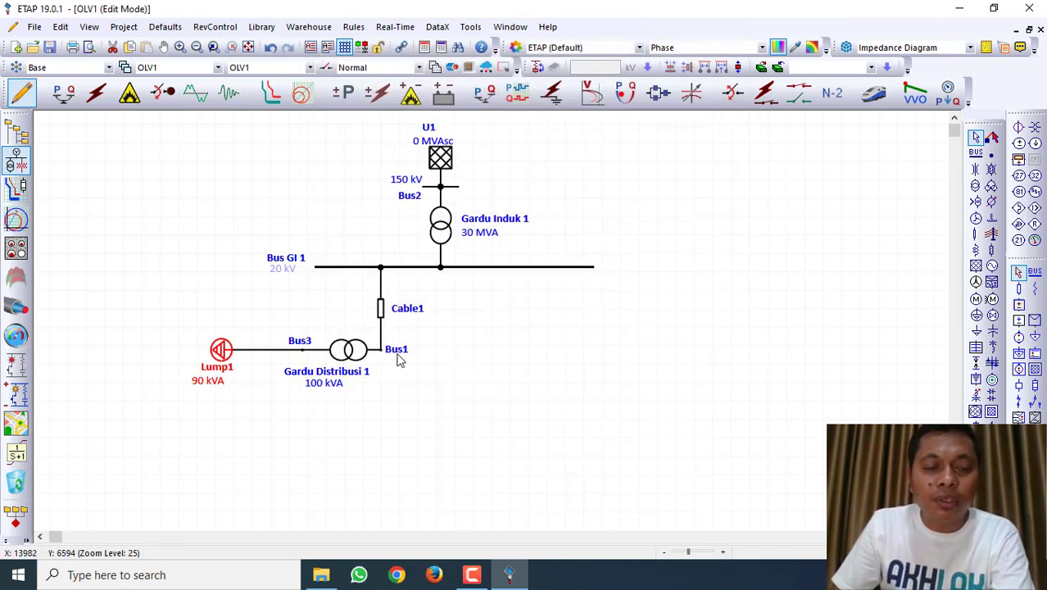
Place a second cable vertically below Bus1 and connect its upper end to Bus1.
left_click(975, 235)
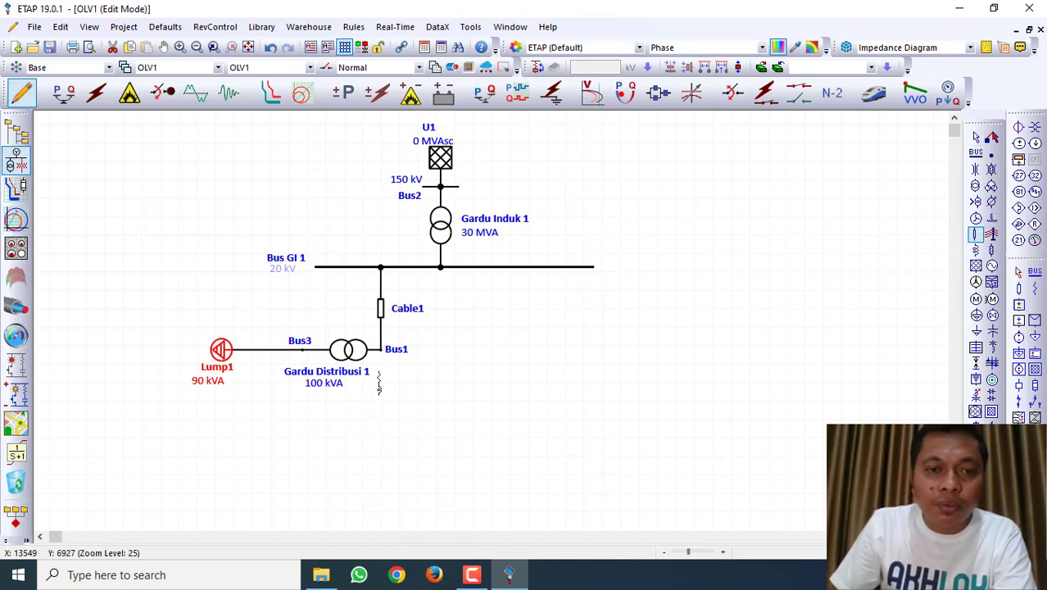
left_click(378, 391)
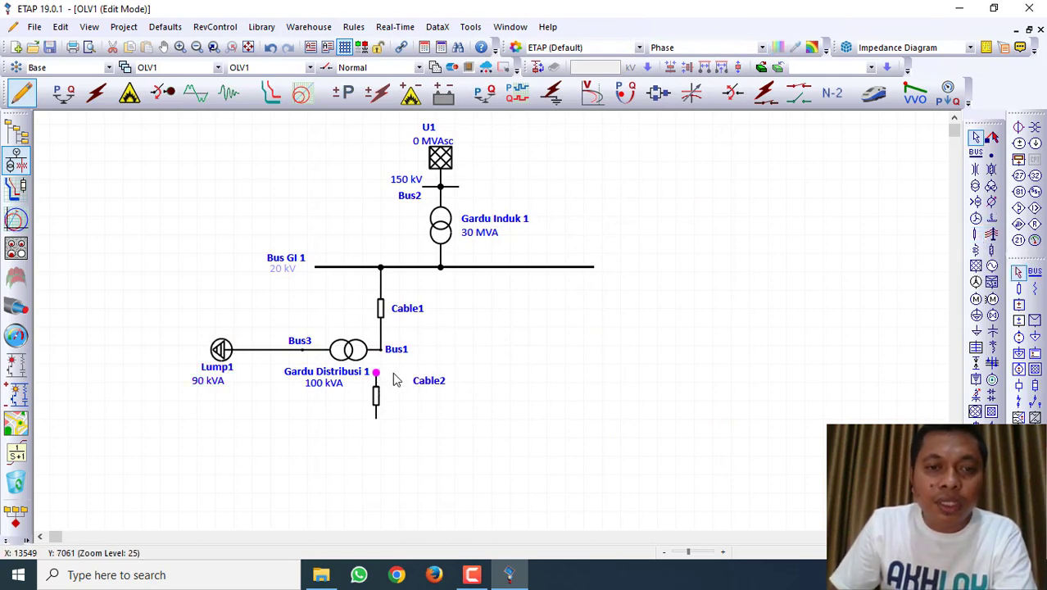
double_click(380, 311)
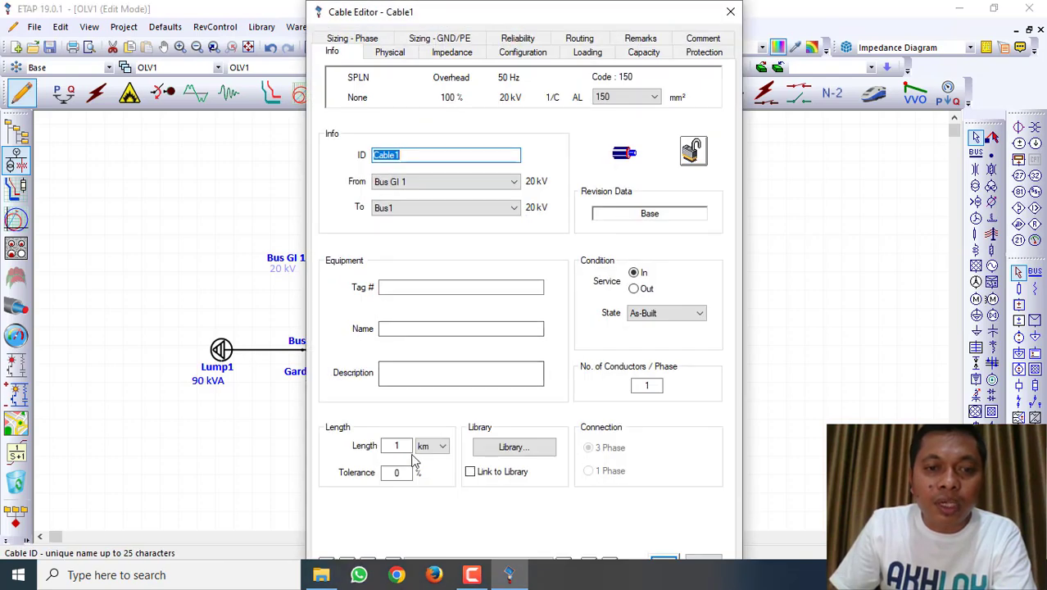
left_click(729, 15)
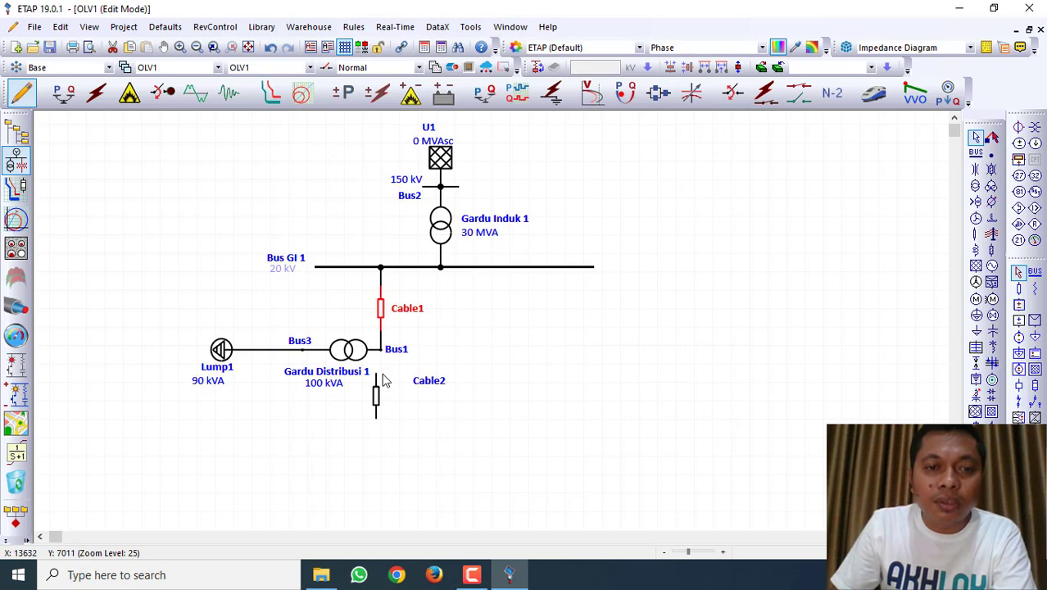
left_click_drag(378, 398, 413, 396)
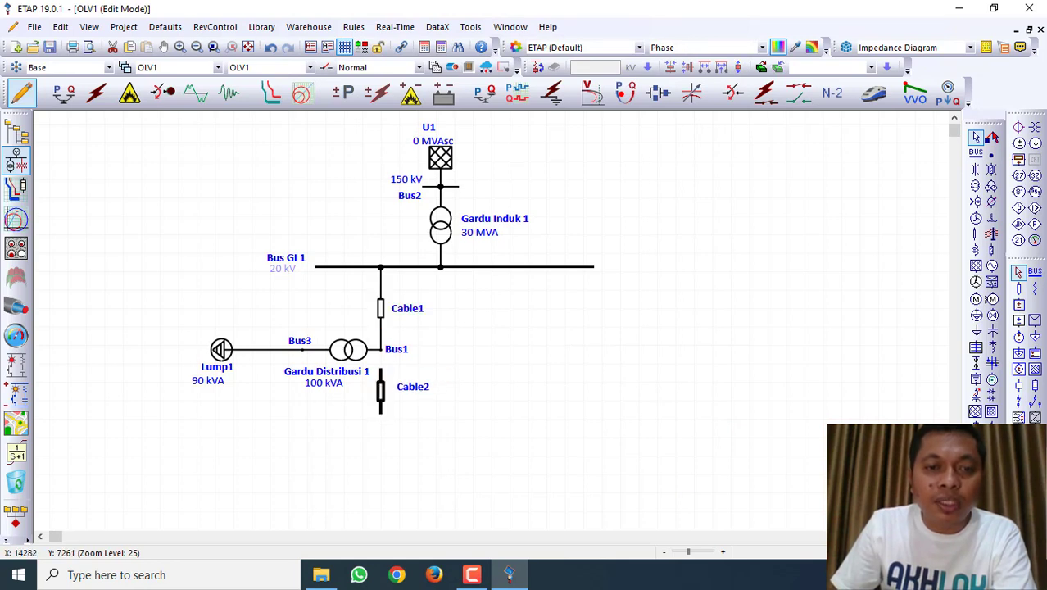
left_click(384, 374)
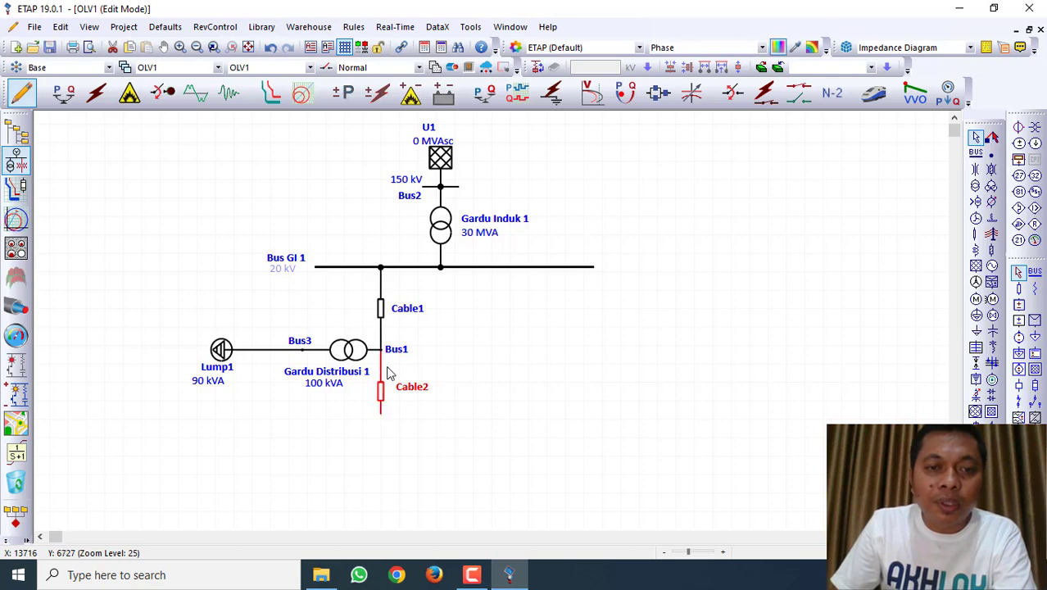
Set Cable2's length to 2 km.
double_click(387, 400)
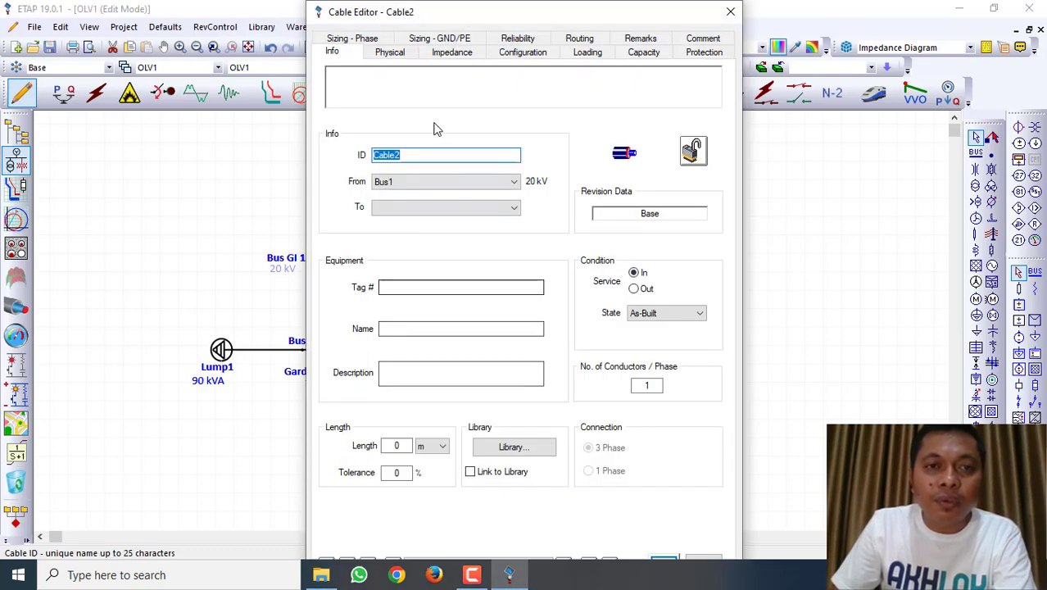
left_click(434, 447)
left_click(419, 466)
double_click(396, 446)
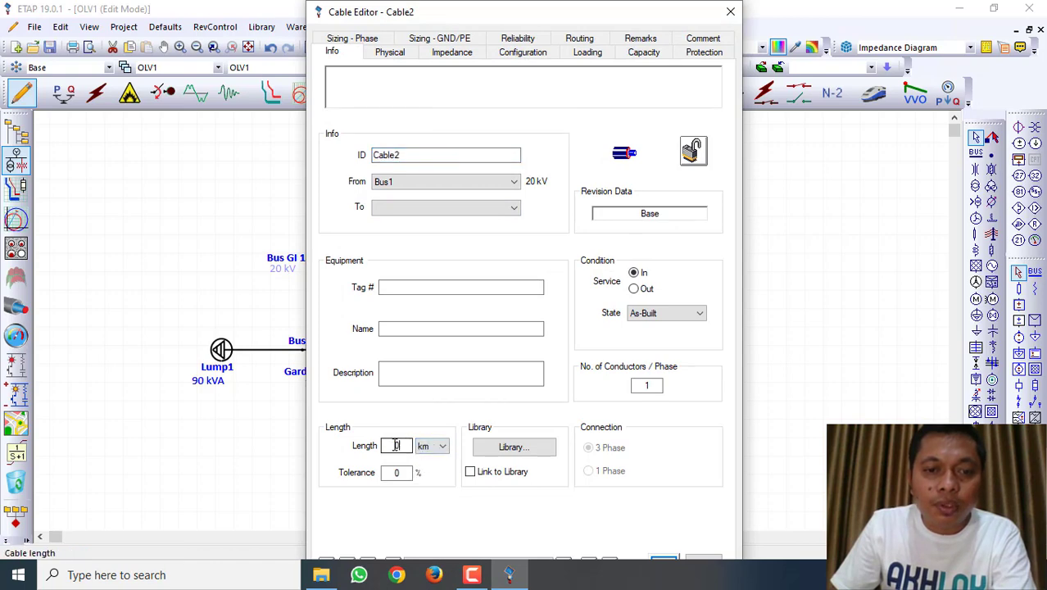
type("2")
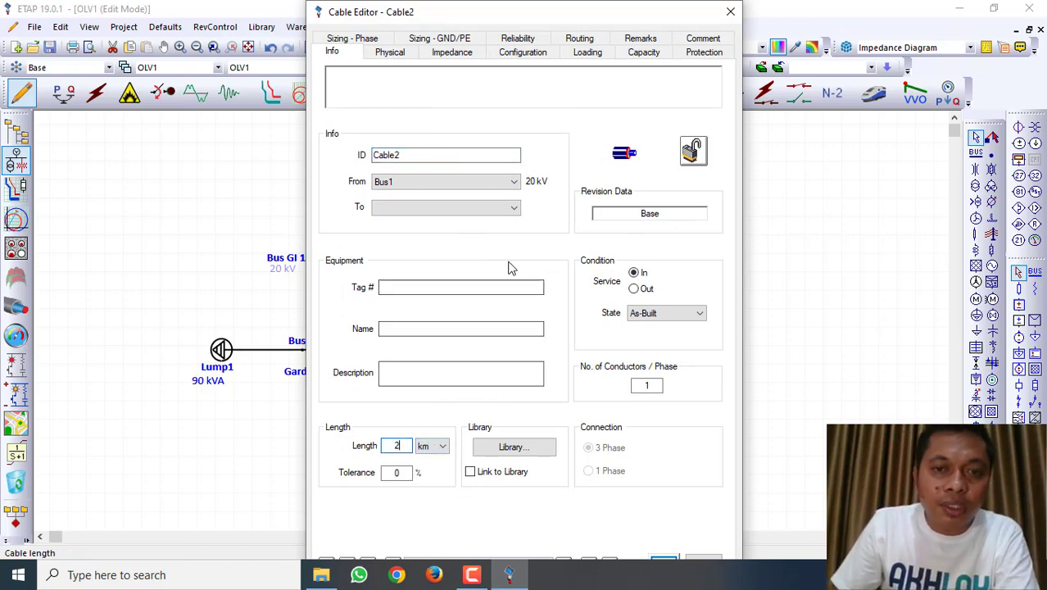
Filter the cable library for Cable2 to show only entries with SPLN as the source.
left_click(515, 449)
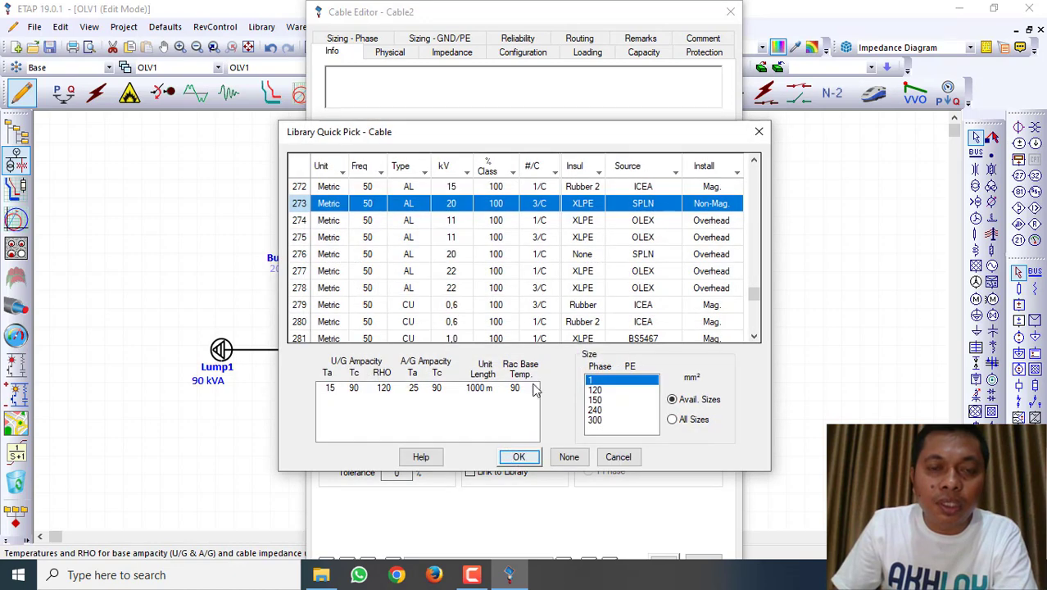
left_click(675, 171)
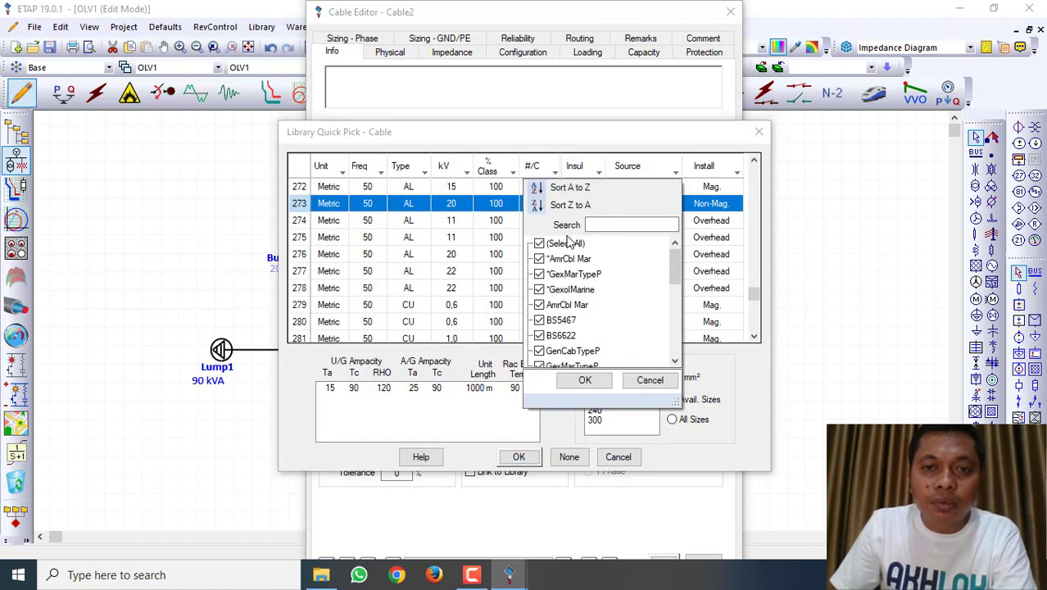
left_click(564, 243)
left_click(603, 223)
type("s")
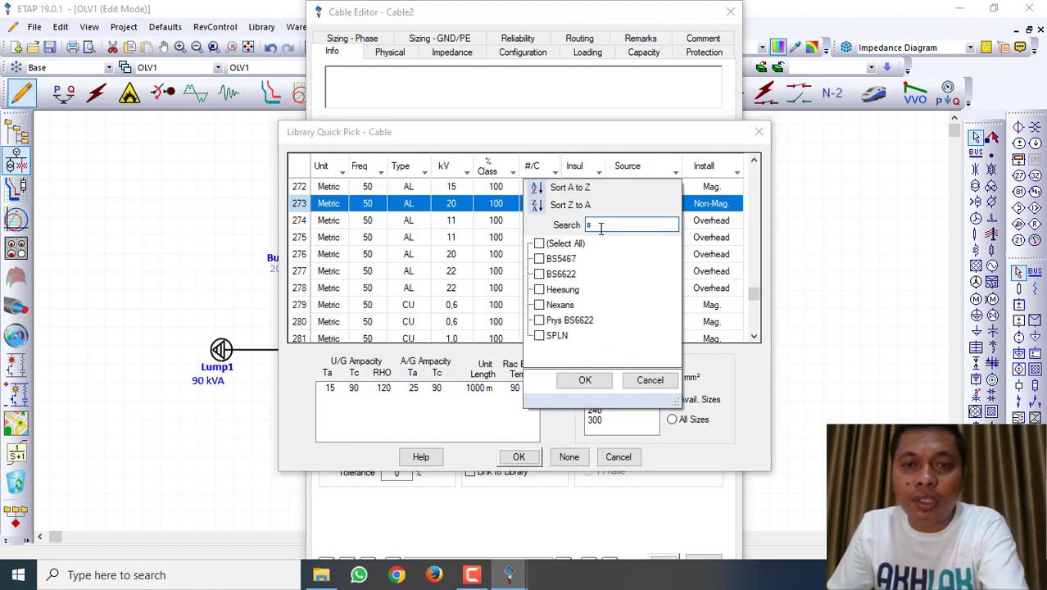
type("p")
left_click(563, 258)
left_click(585, 379)
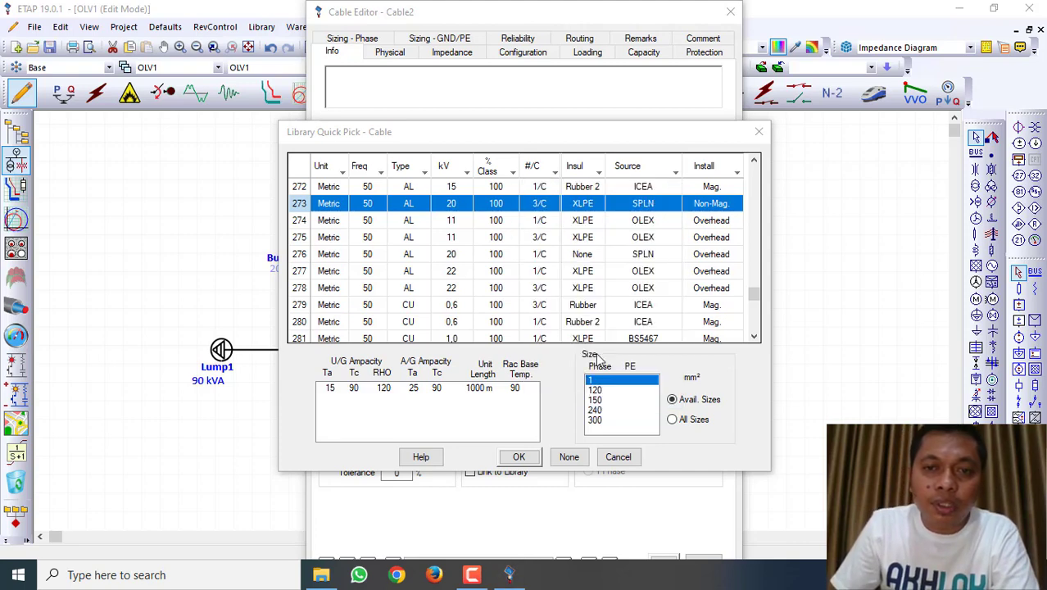
Assign the SPLN 20 kV AL 1/C overhead cable in size 150 mm² to Cable2 and check its impedance.
left_click(636, 204)
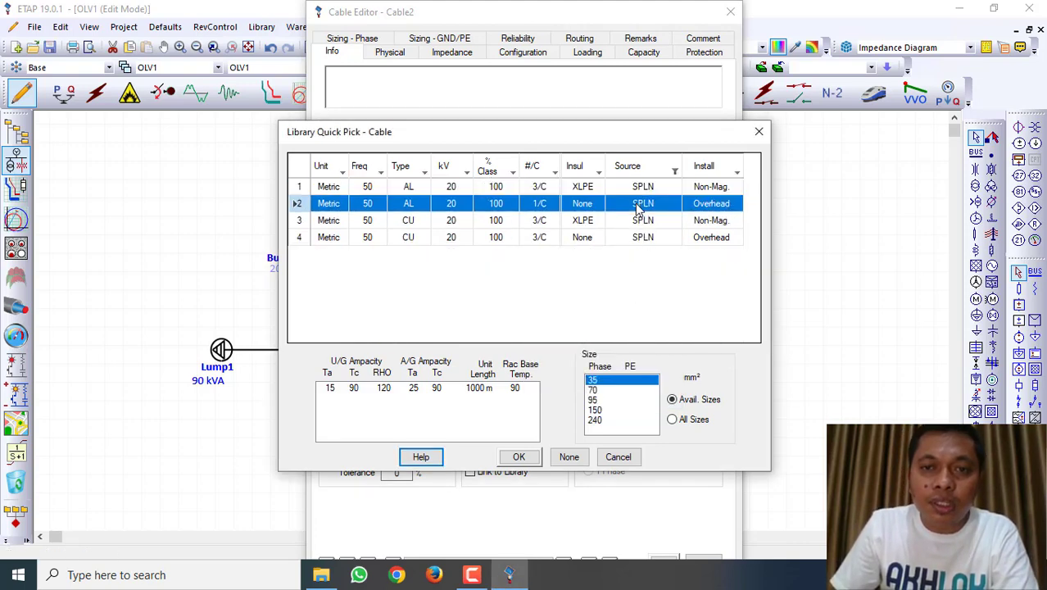
left_click(598, 410)
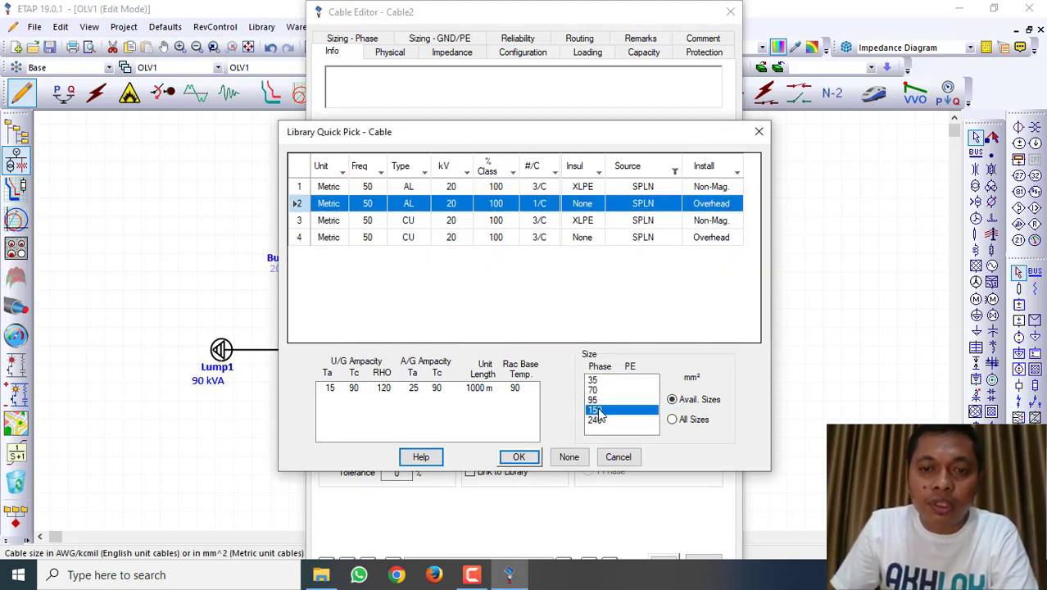
left_click(519, 457)
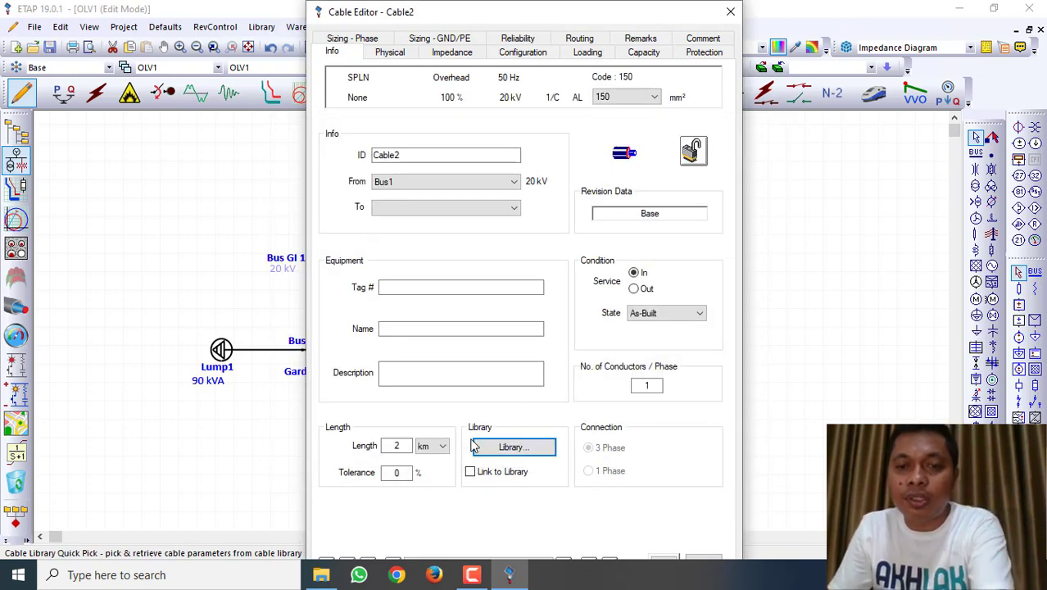
left_click(453, 53)
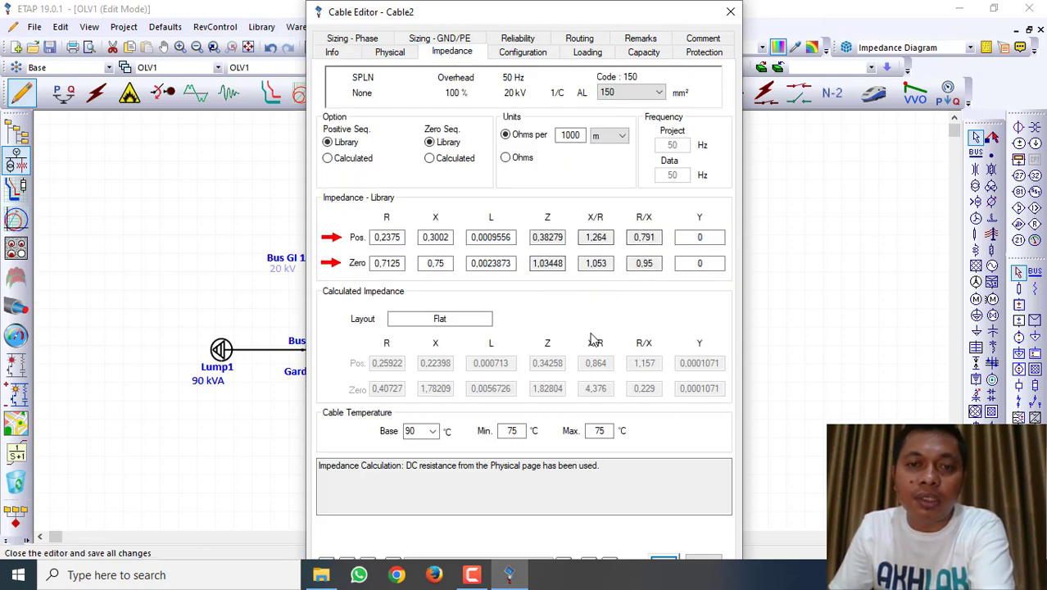
key("Return")
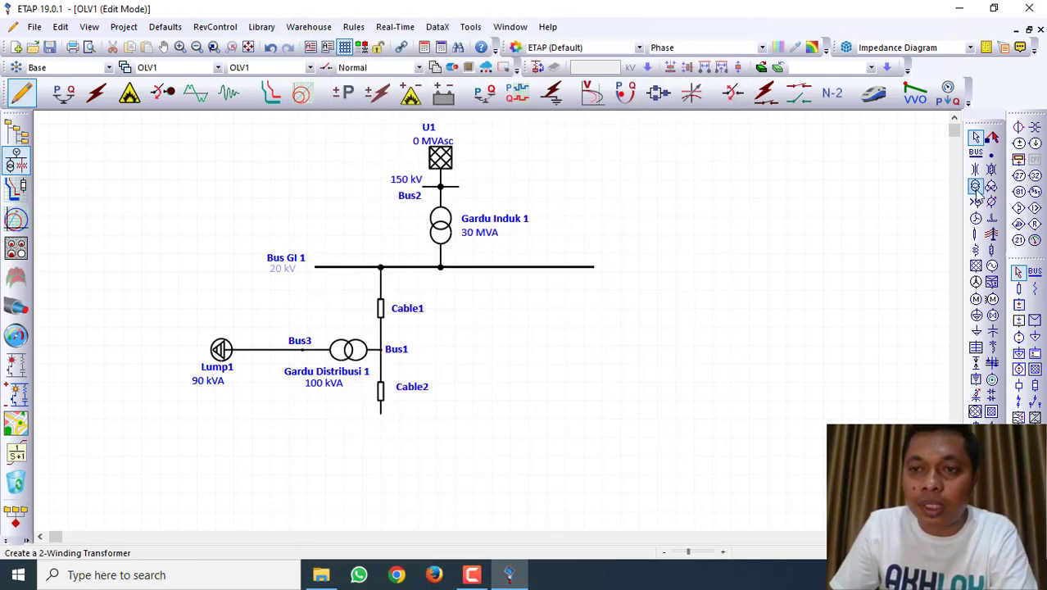
Place a two-winding transformer, rotate it to horizontal, and position it beside Cable2's lower end.
left_click(976, 194)
left_click(491, 426)
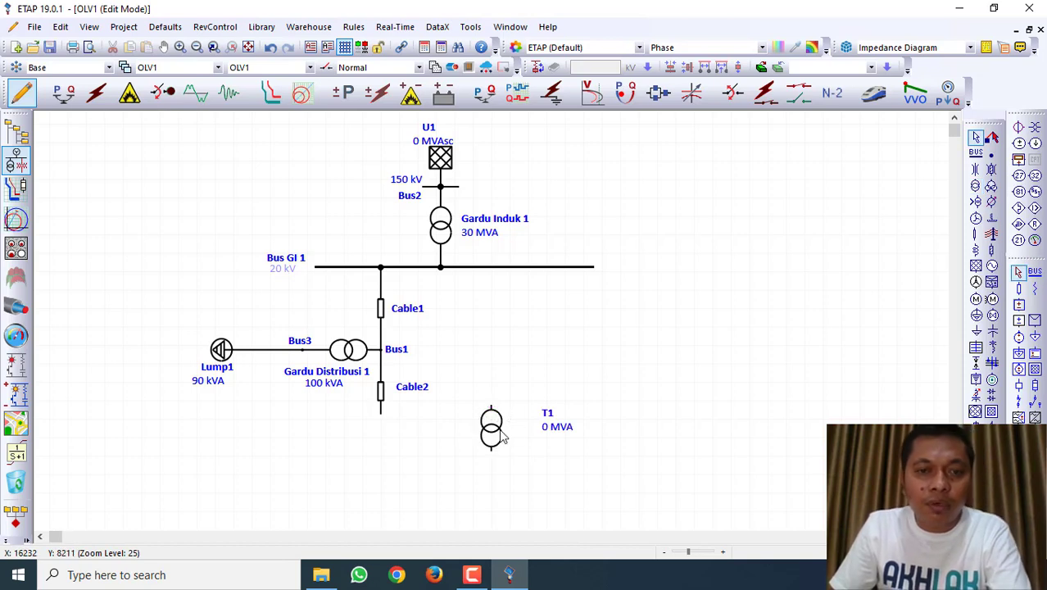
left_click(544, 415)
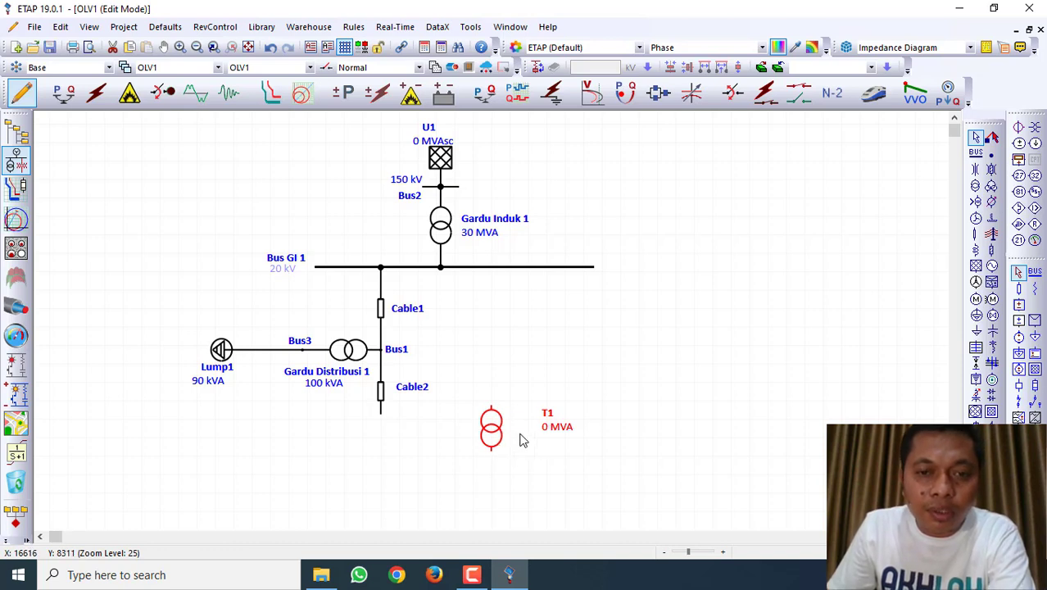
key("ctrl+r")
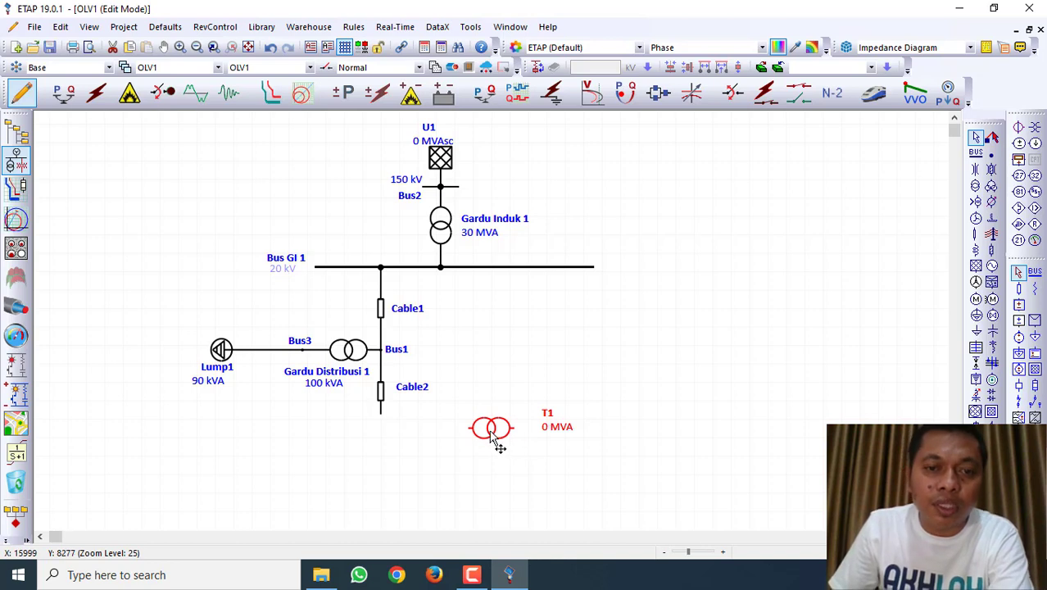
left_click_drag(496, 440, 437, 432)
Move Cable2's label closer to its symbol and connect transformer T1's primary to Cable2's lower end.
mouse_move(420, 385)
left_mouse_down()
mouse_move(411, 390)
mouse_move(421, 381)
left_mouse_up()
left_click(462, 397)
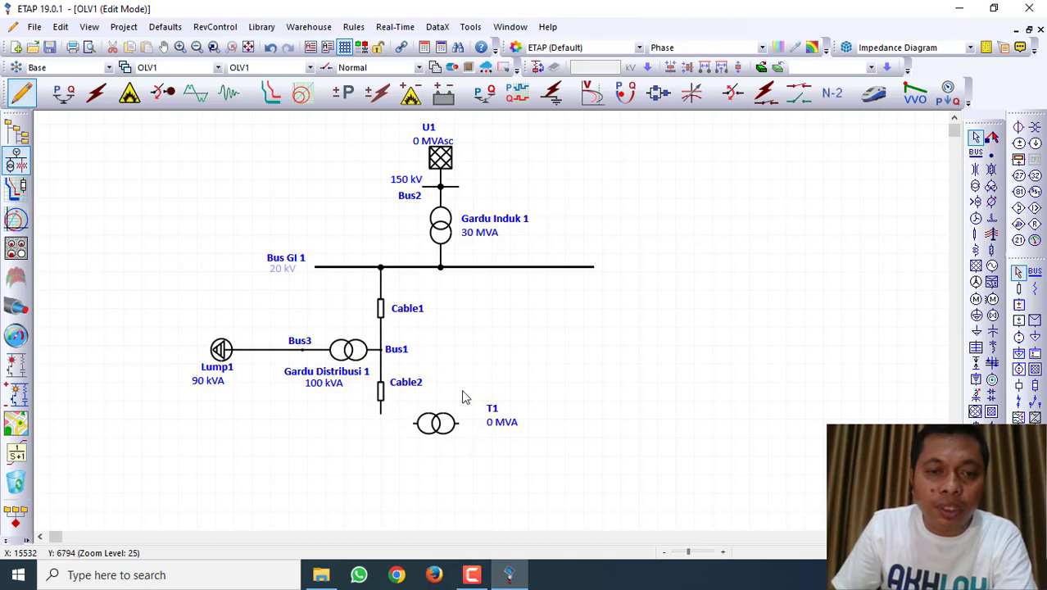
left_click_drag(403, 425, 382, 423)
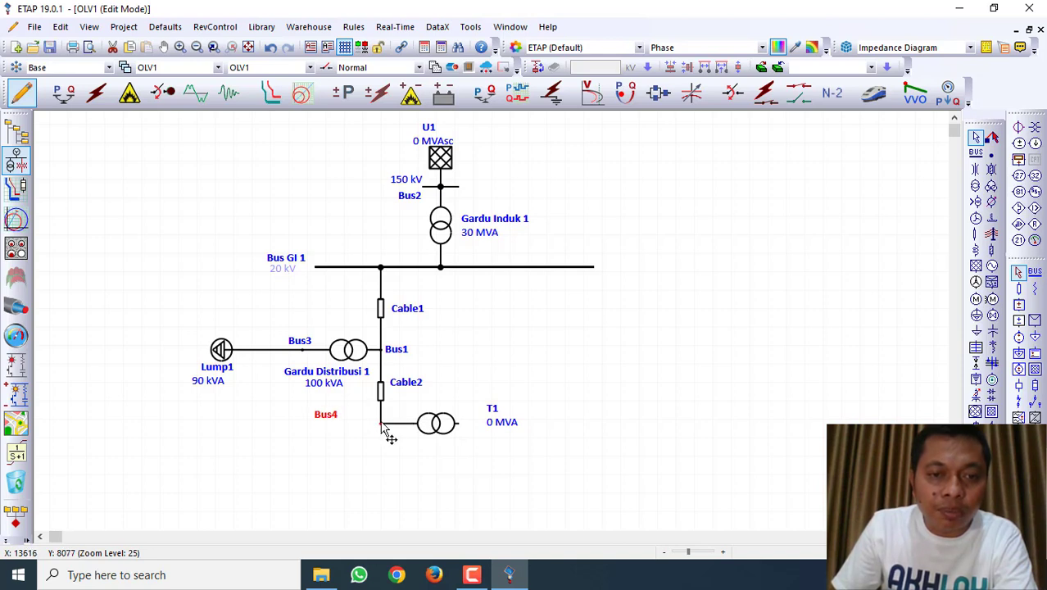
left_click(450, 392)
Rename transformer T1 as GD 2.
left_click(442, 435)
double_click(442, 436)
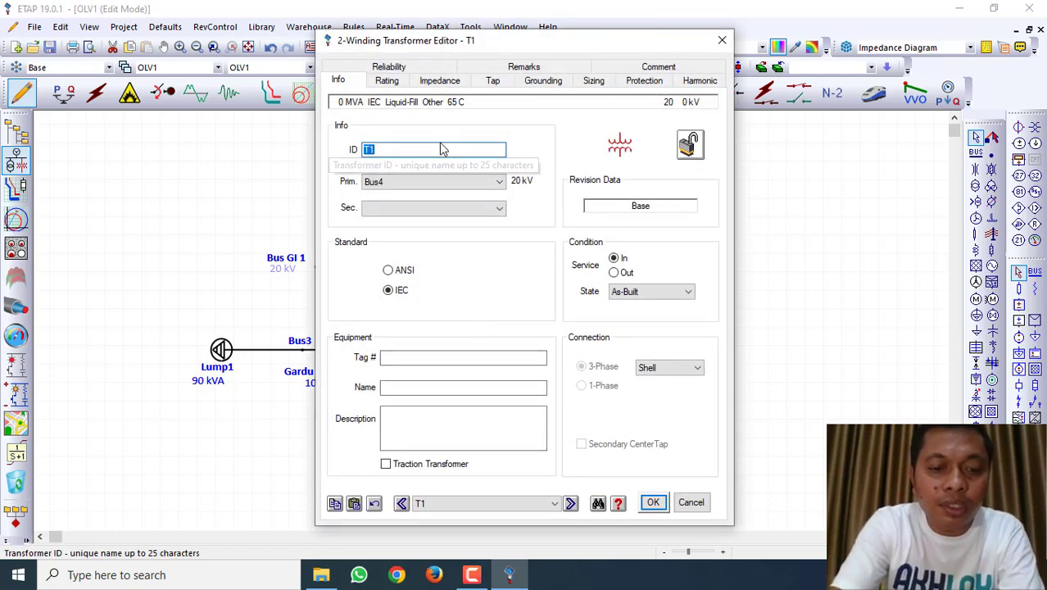
type("GD")
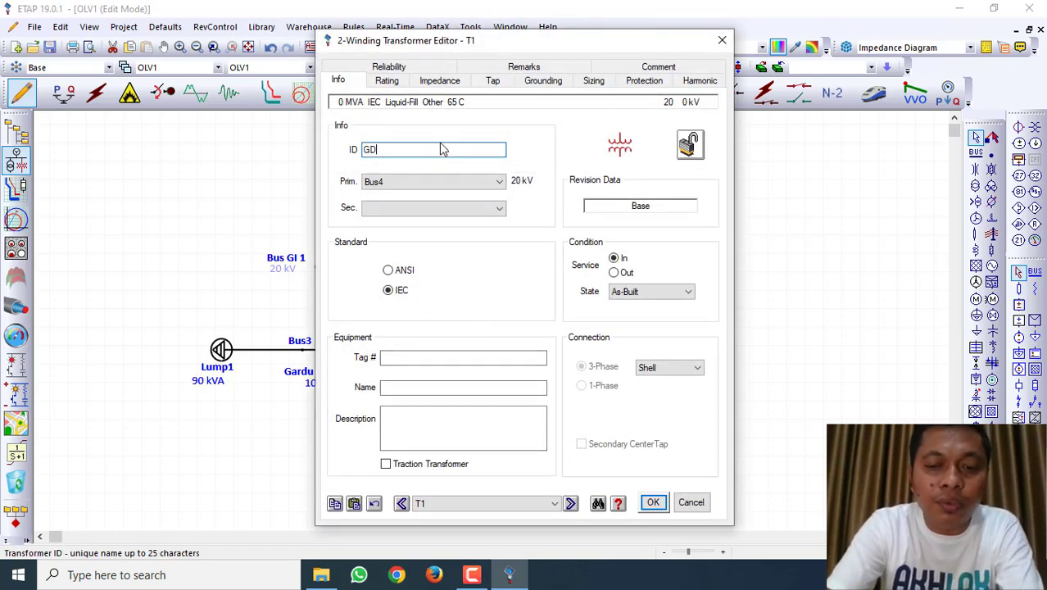
type(" 2")
key("Return")
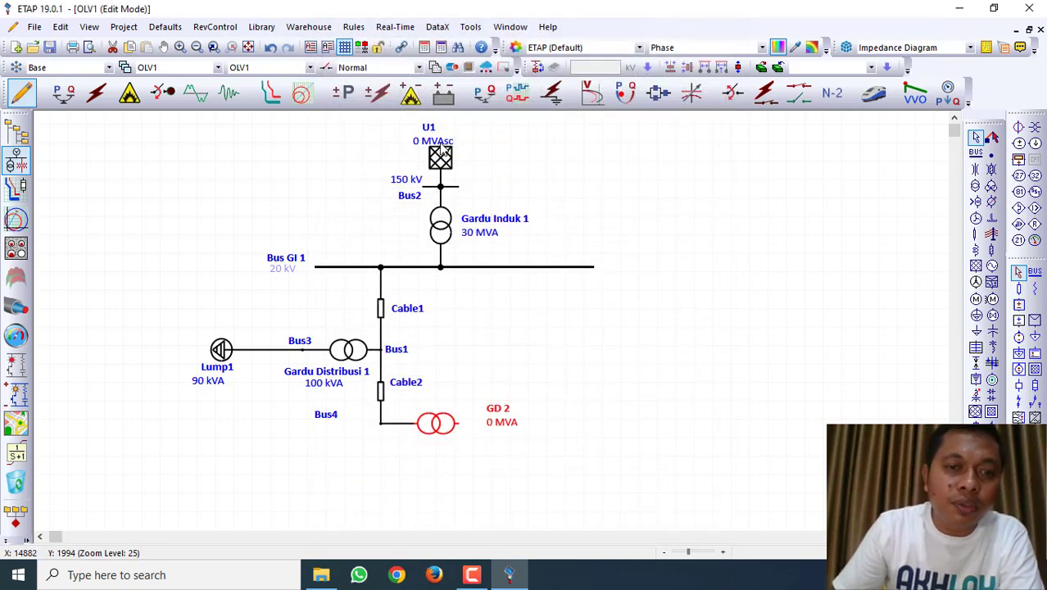
Rename the transformer Gardu Distribusi 1 as GD 1.
left_click(363, 352)
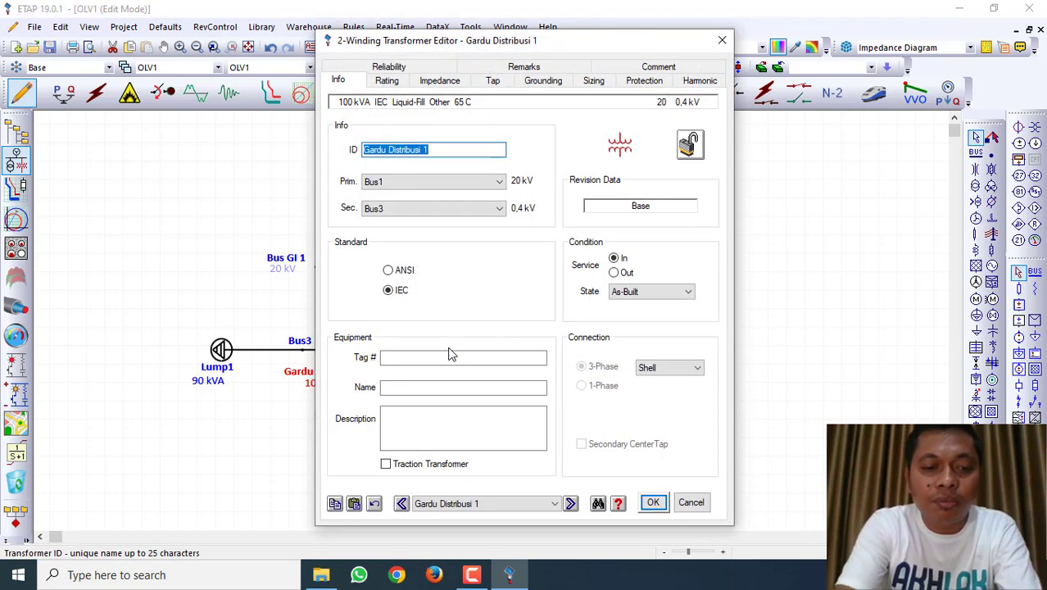
type("GD 1")
key("Return")
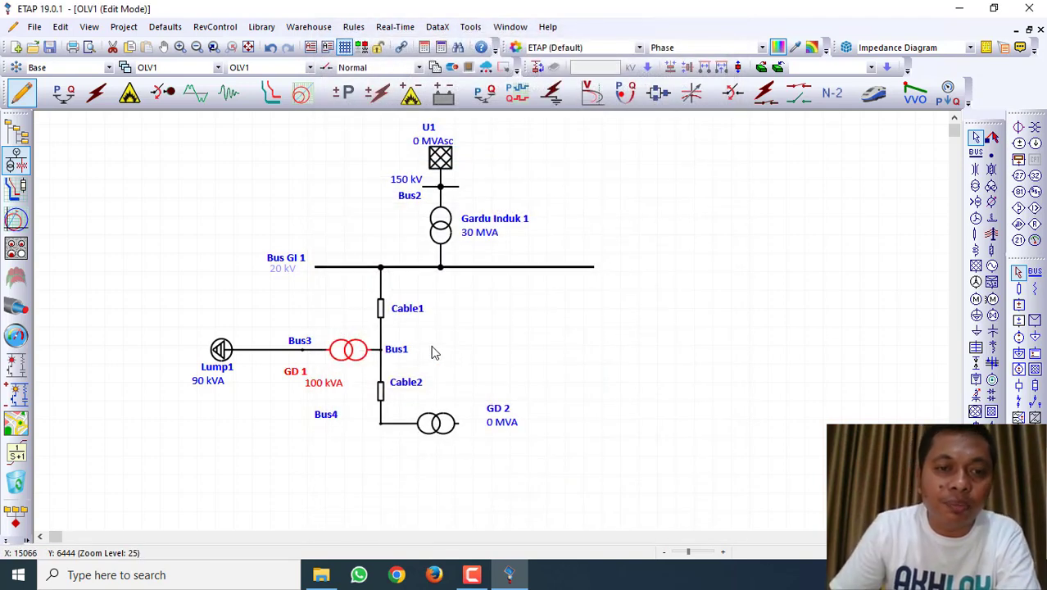
Move the name and rating labels of transformers GD 1 and GD 2 directly beneath their symbols.
left_click_drag(305, 377, 349, 388)
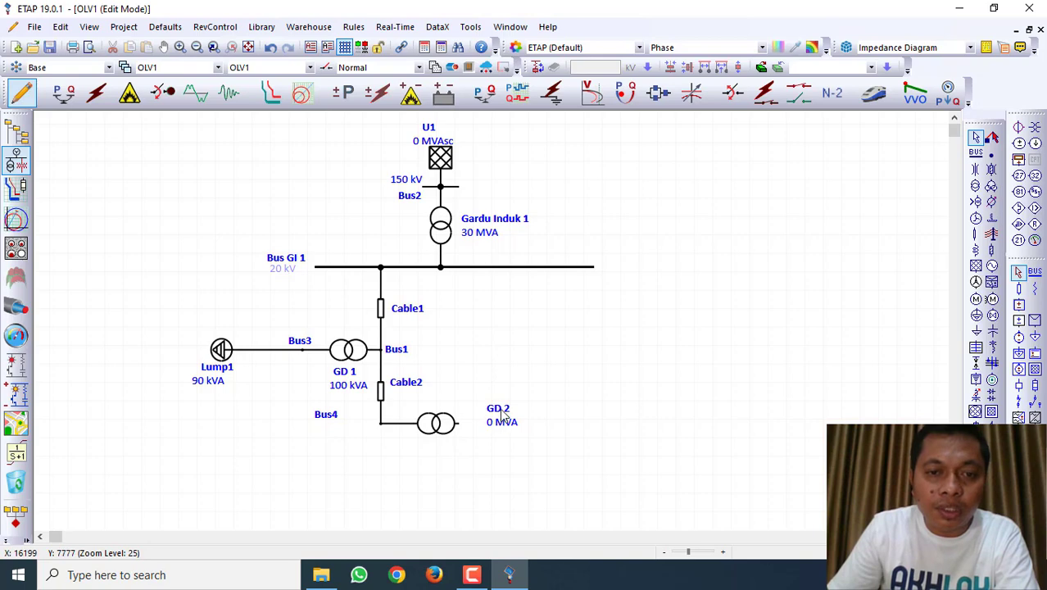
left_click_drag(502, 414, 440, 449)
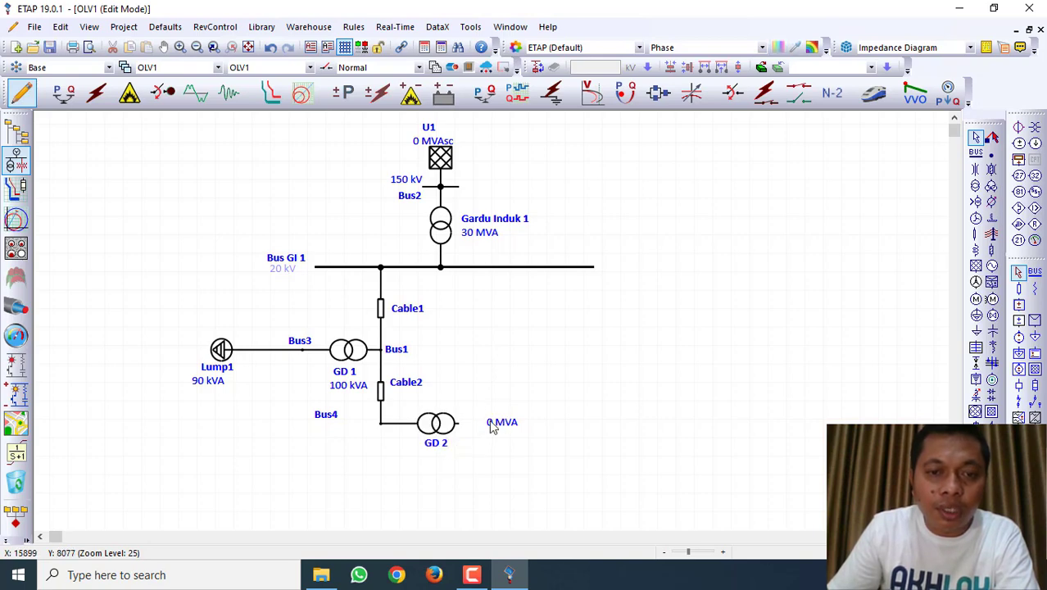
left_click_drag(497, 423, 430, 453)
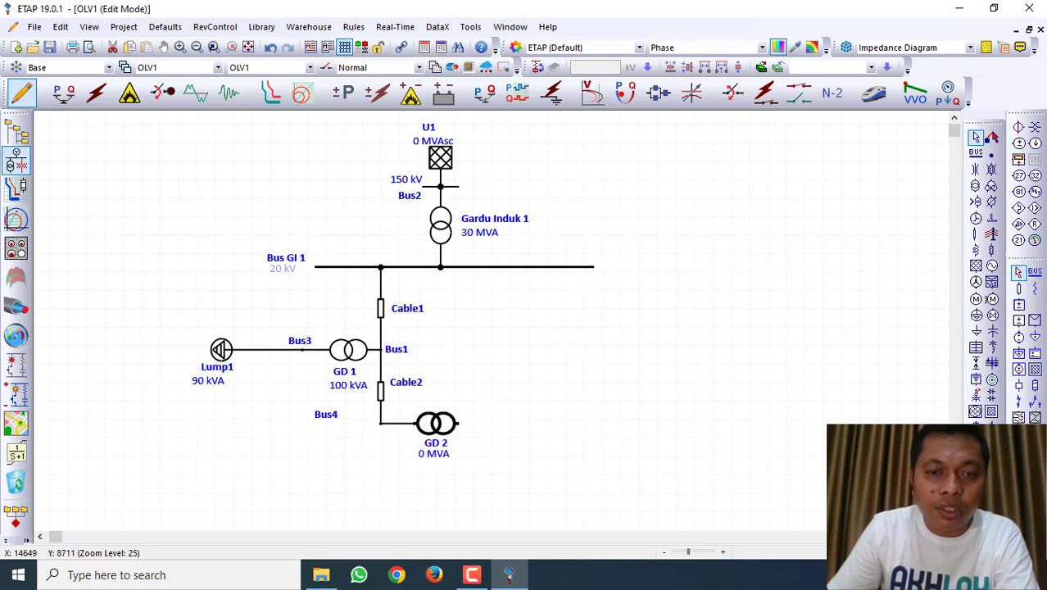
Set transformer GD 2's secondary voltage to 0.4 kV and its rated power to 160 kVA.
double_click(435, 422)
left_click(394, 82)
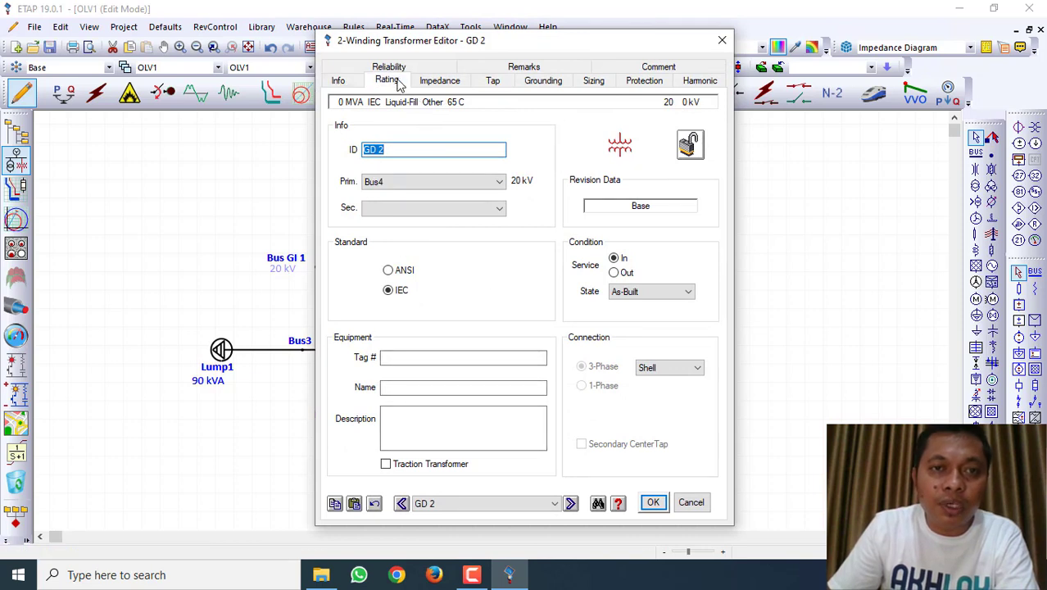
left_click(416, 173)
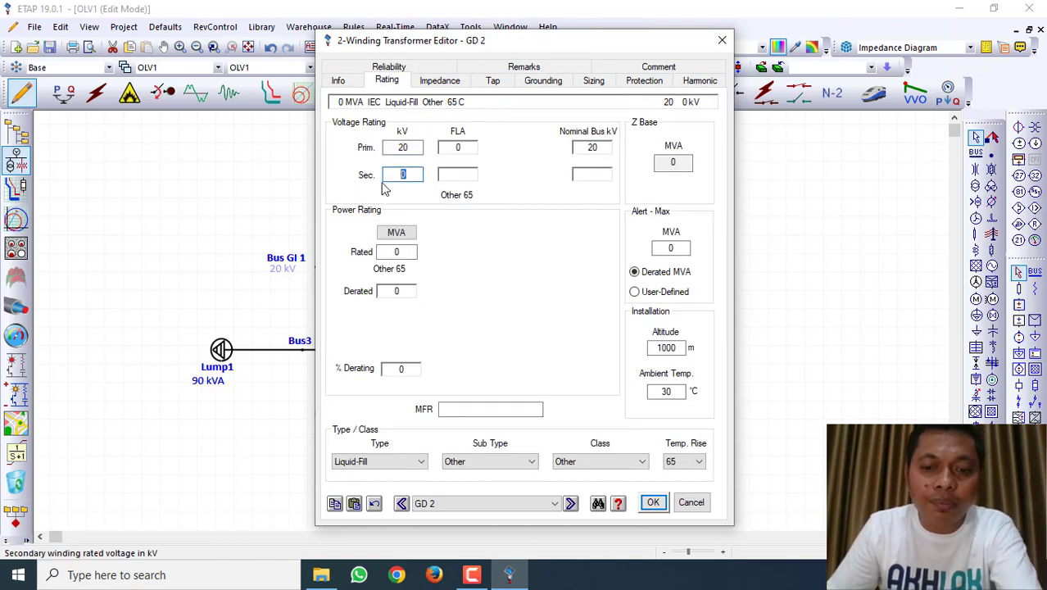
type("0.4")
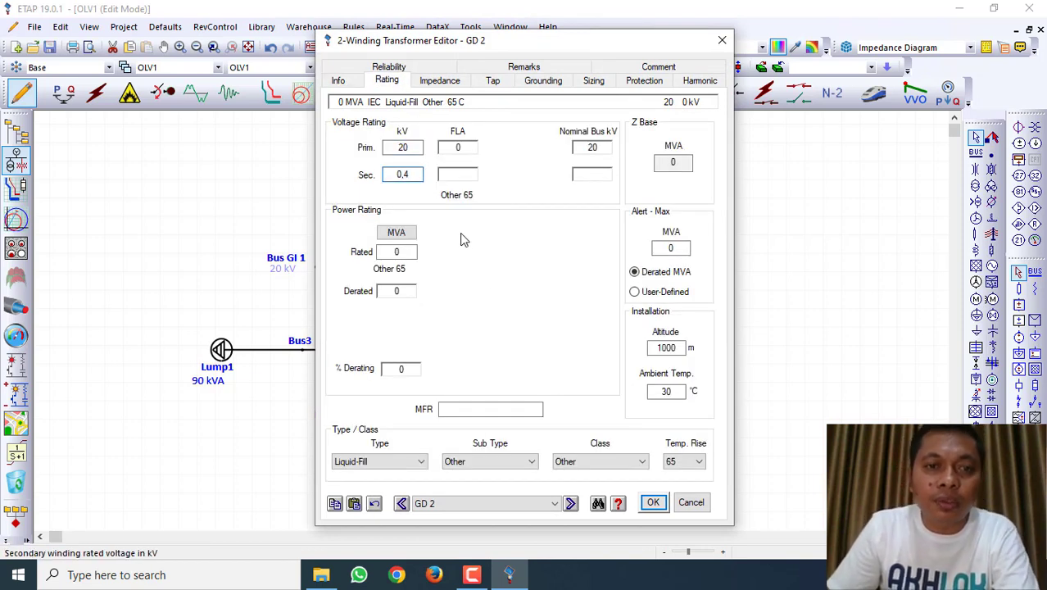
left_click(396, 232)
left_click(397, 233)
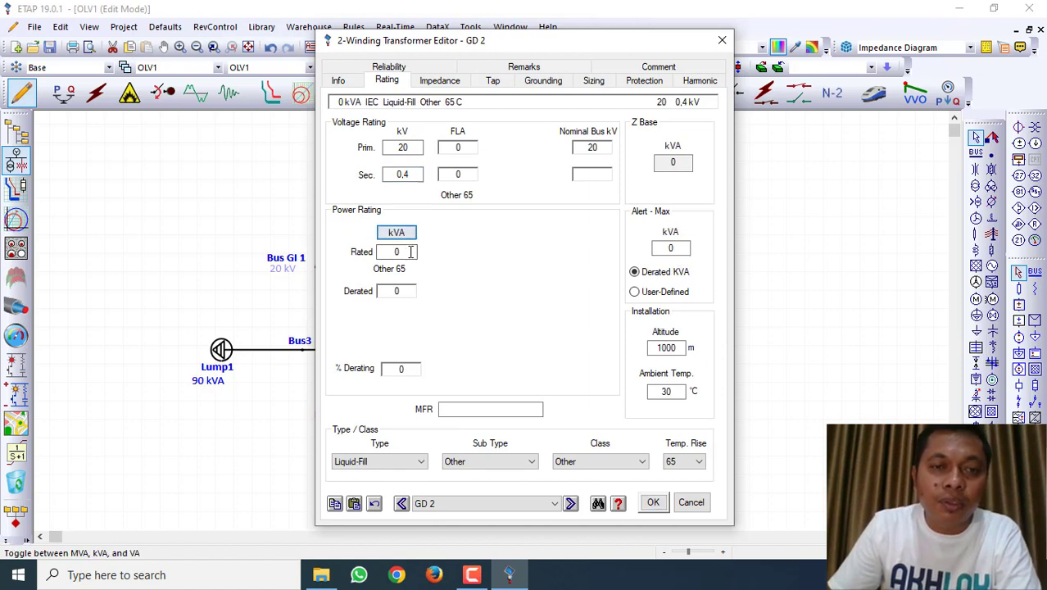
left_click(411, 251)
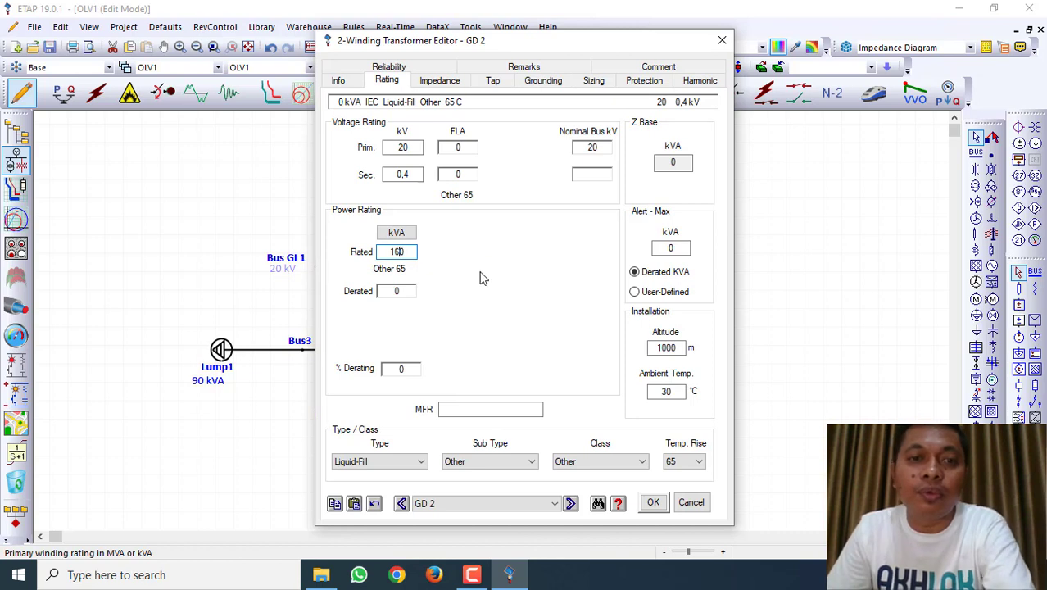
type("160")
key("Tab")
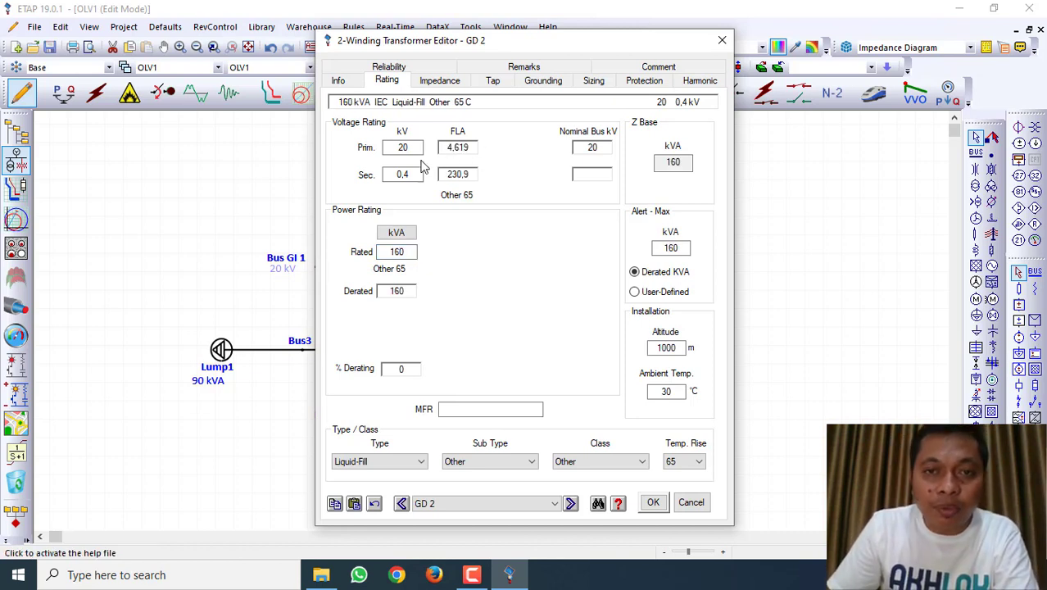
left_click(420, 168)
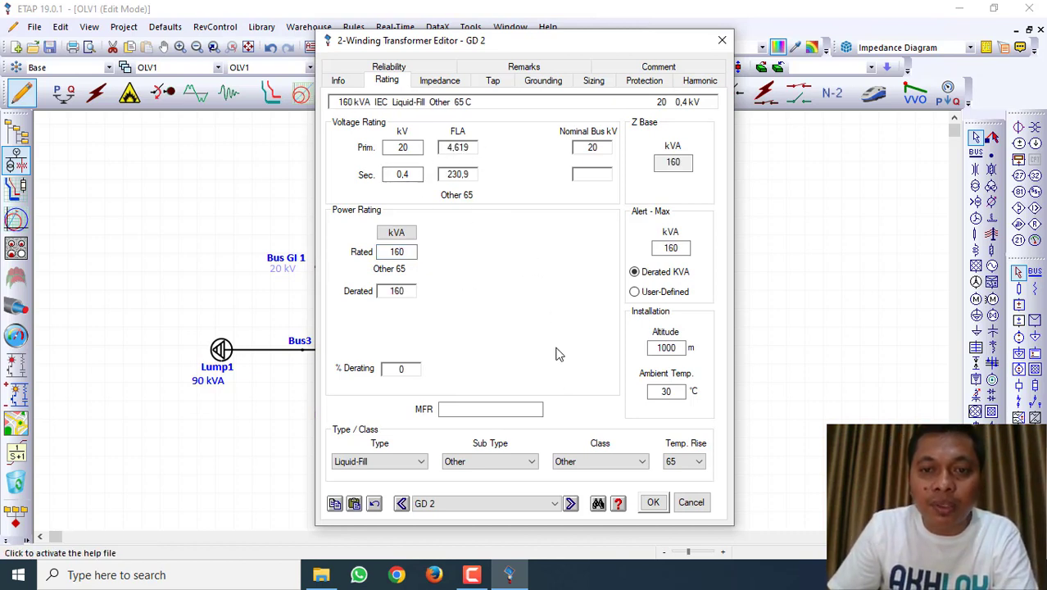
Apply the typical Z and X/R impedance and the typical no-load test values to transformer GD 2.
left_click(437, 81)
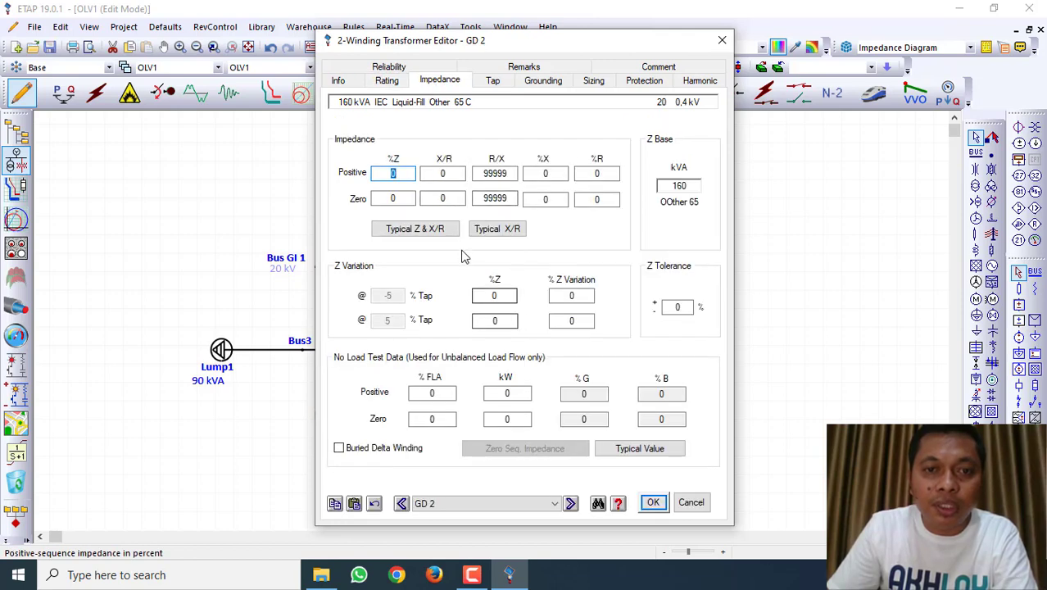
left_click(446, 231)
left_click(632, 449)
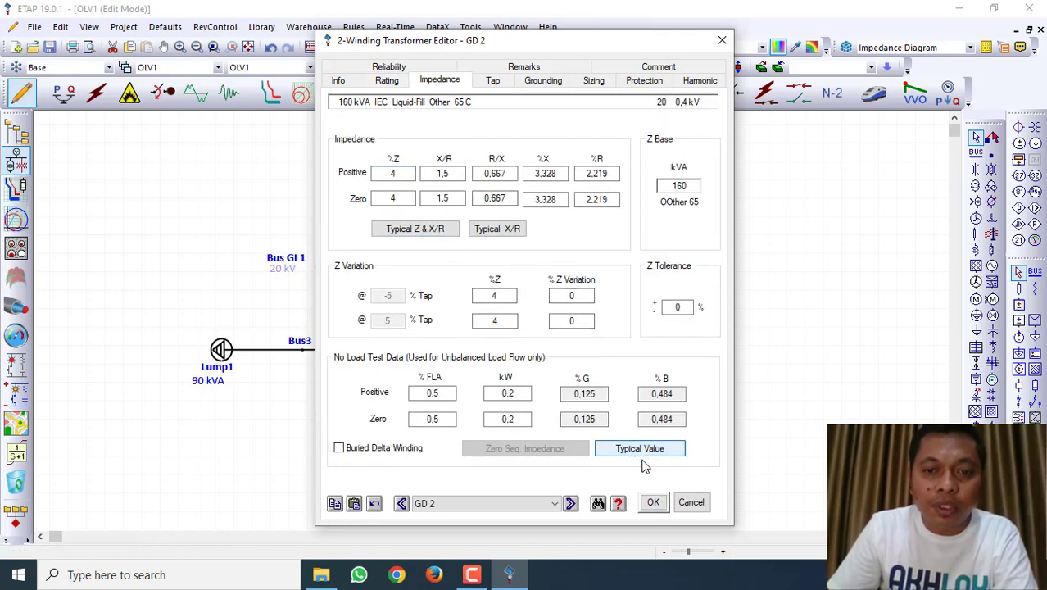
left_click(659, 507)
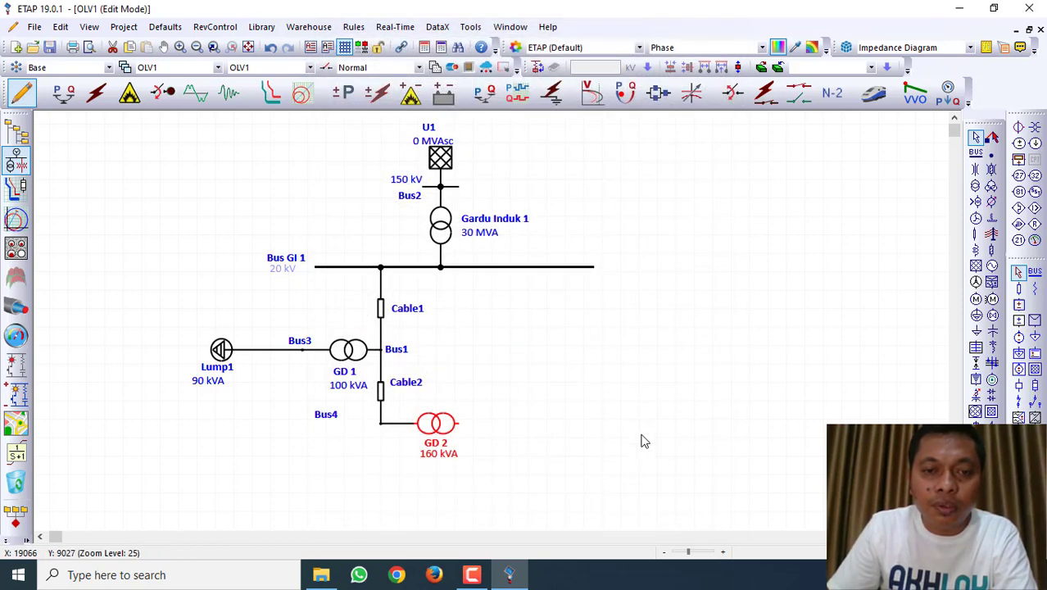
Place a lumped load connected to GD 2's secondary and move the Bus5 label above its node.
left_click(975, 319)
left_click(559, 422)
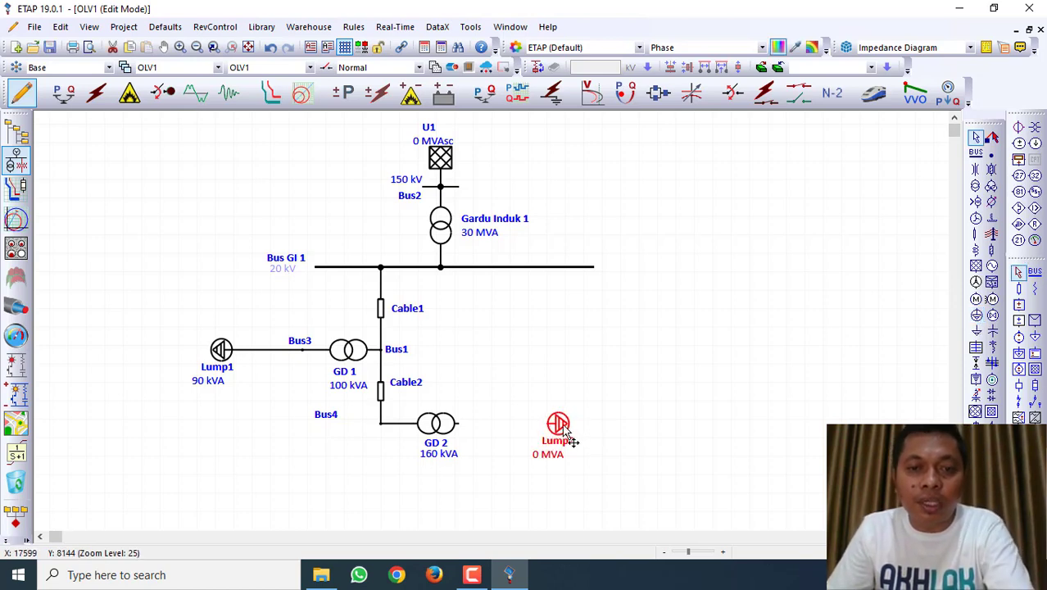
left_click_drag(571, 437, 510, 425)
left_click(536, 411)
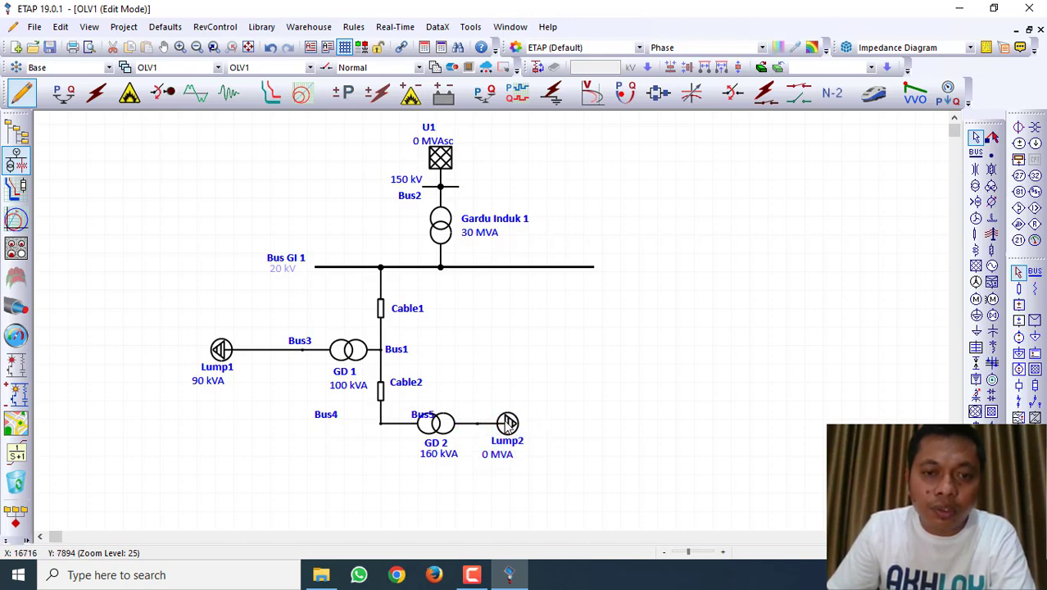
left_click_drag(433, 413, 481, 410)
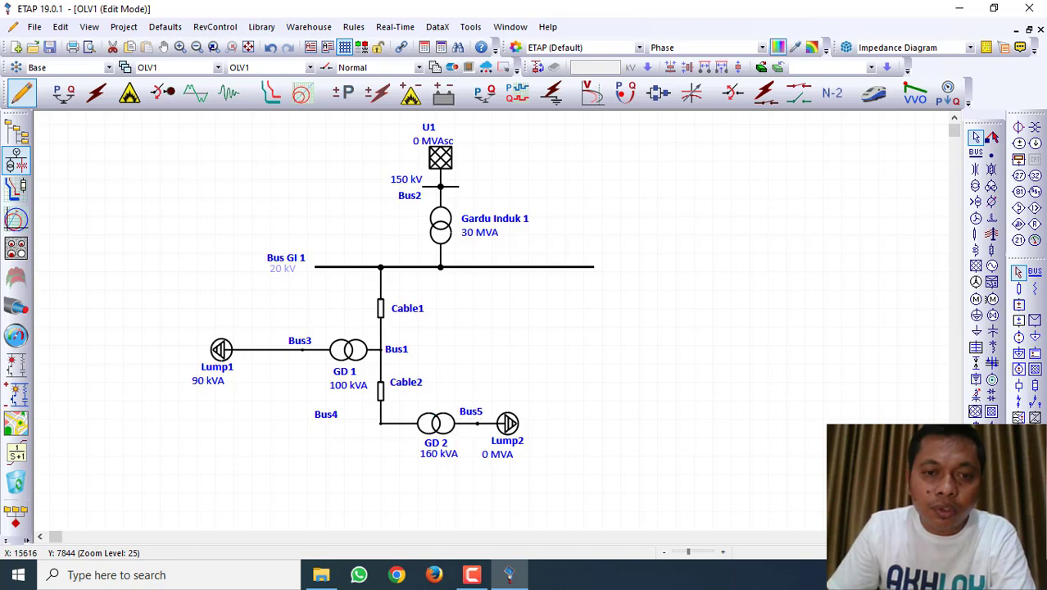
Set Lump2's rating to 160 kVA with a power factor of 95%.
double_click(511, 424)
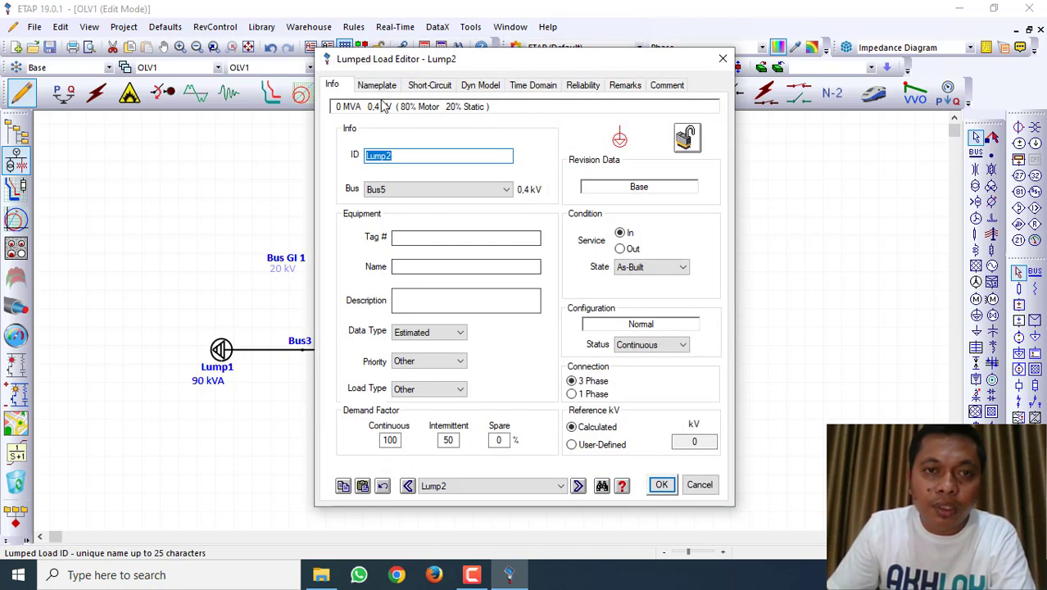
left_click(385, 86)
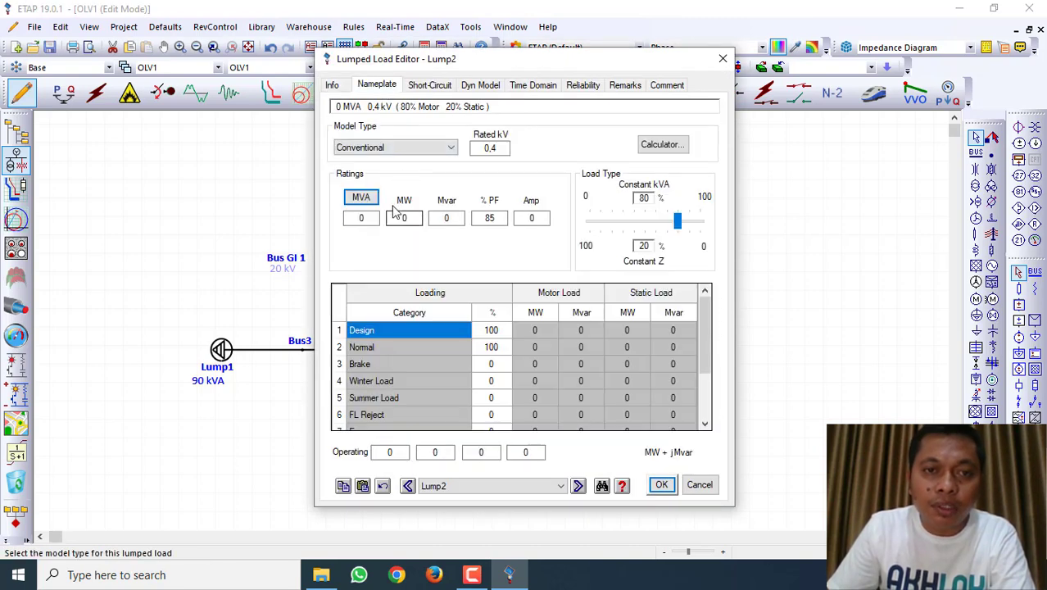
left_click(361, 197)
left_click(361, 197)
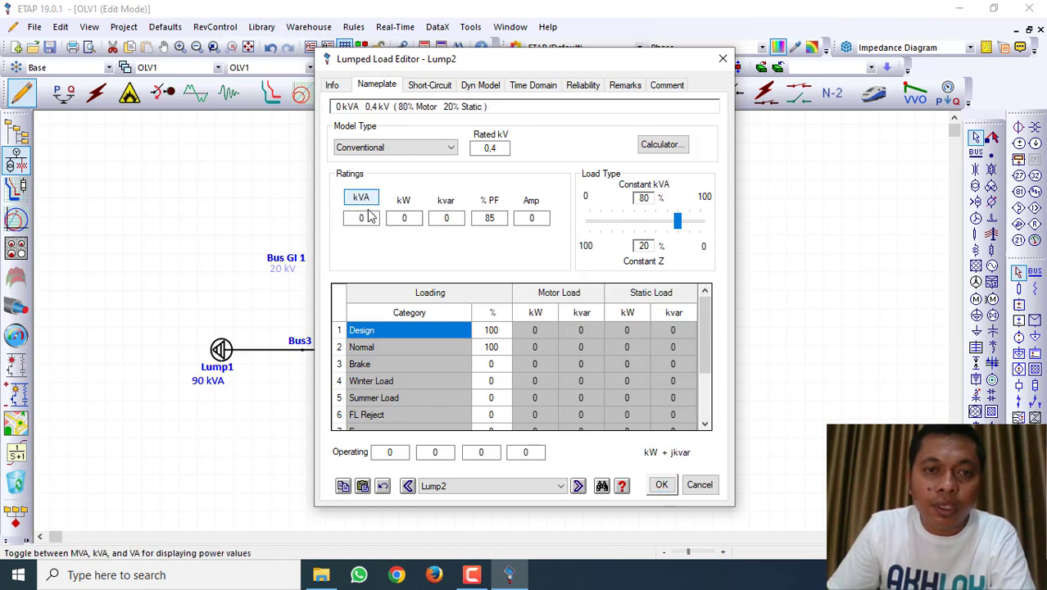
left_click(370, 217)
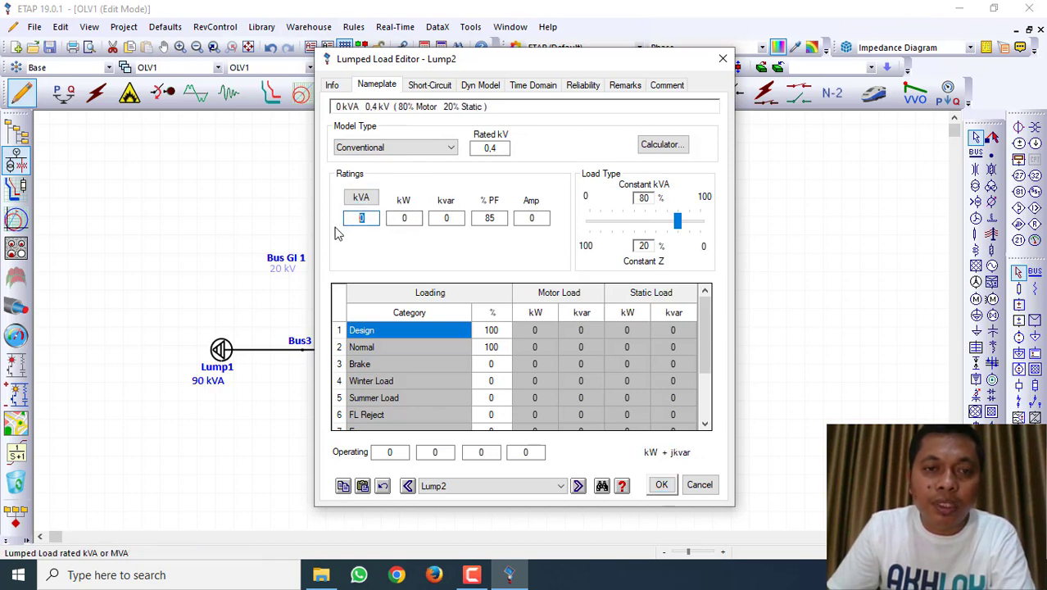
left_click(413, 245)
left_click_drag(497, 218, 467, 219)
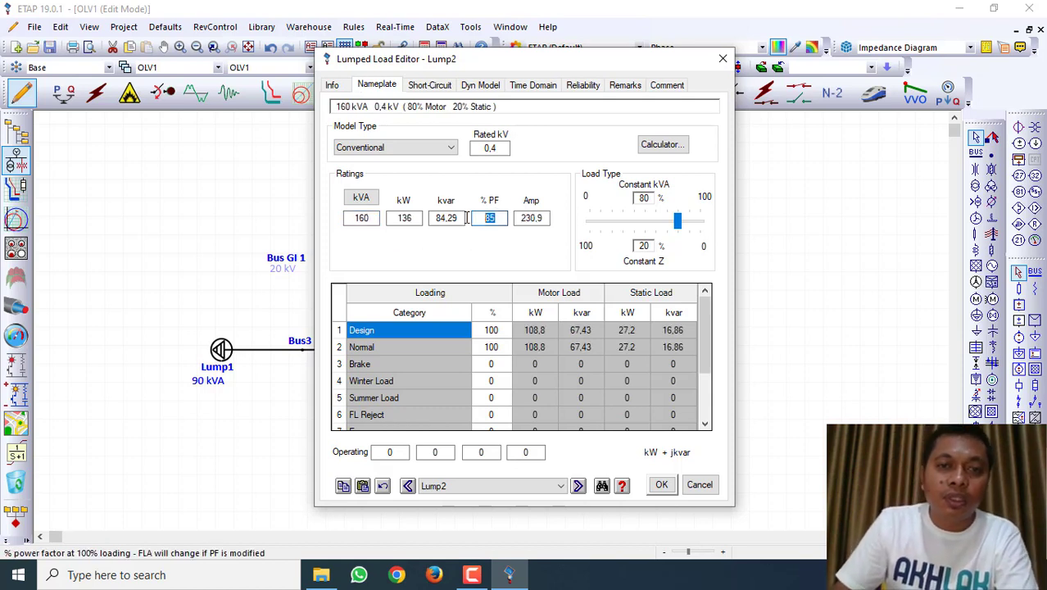
type("95")
left_click(504, 257)
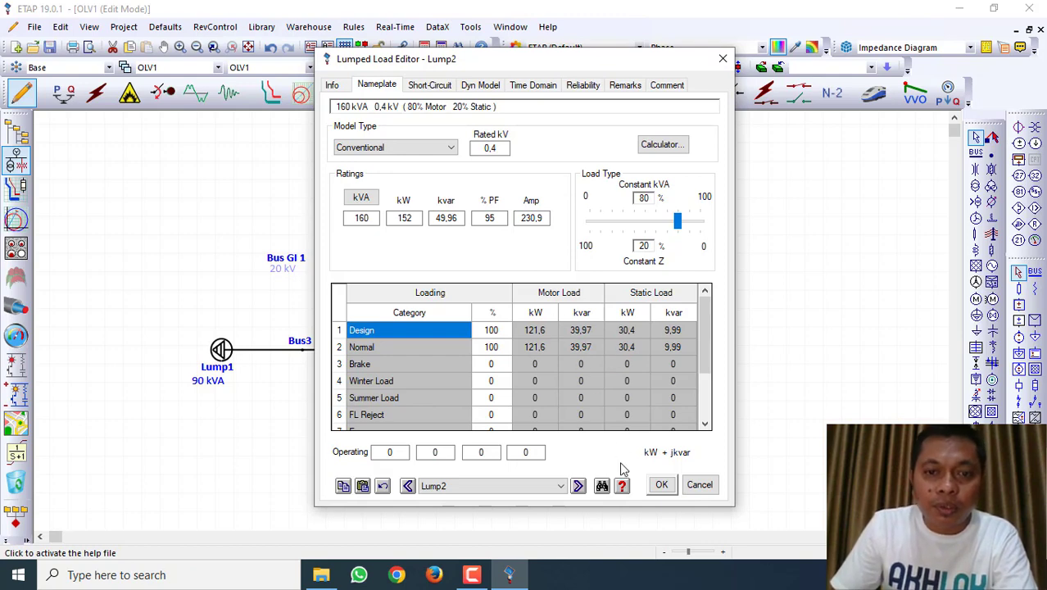
left_click(661, 485)
scroll(589, 355, "down", 3)
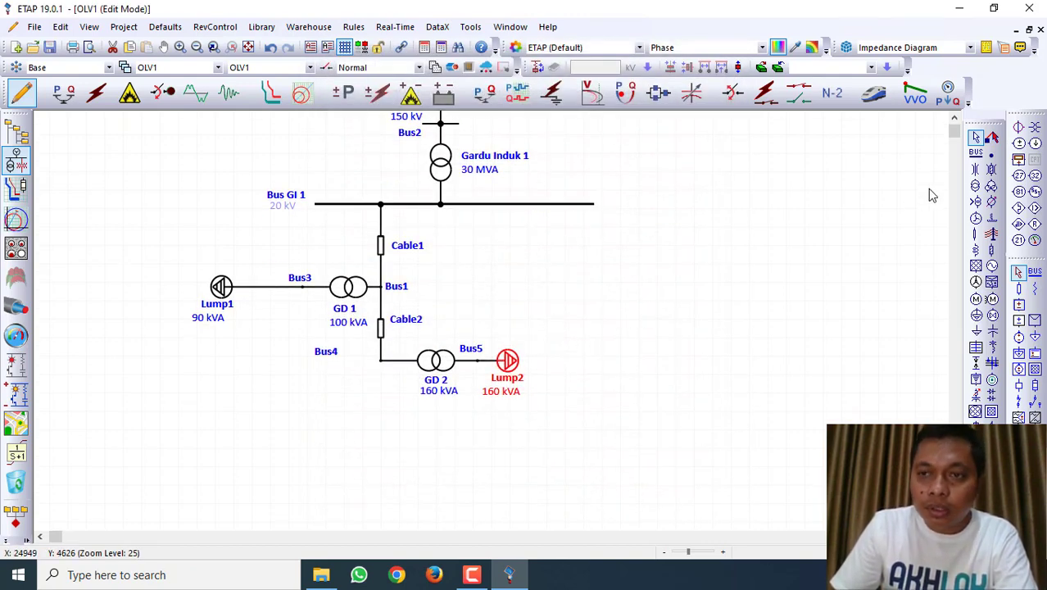
left_click(976, 235)
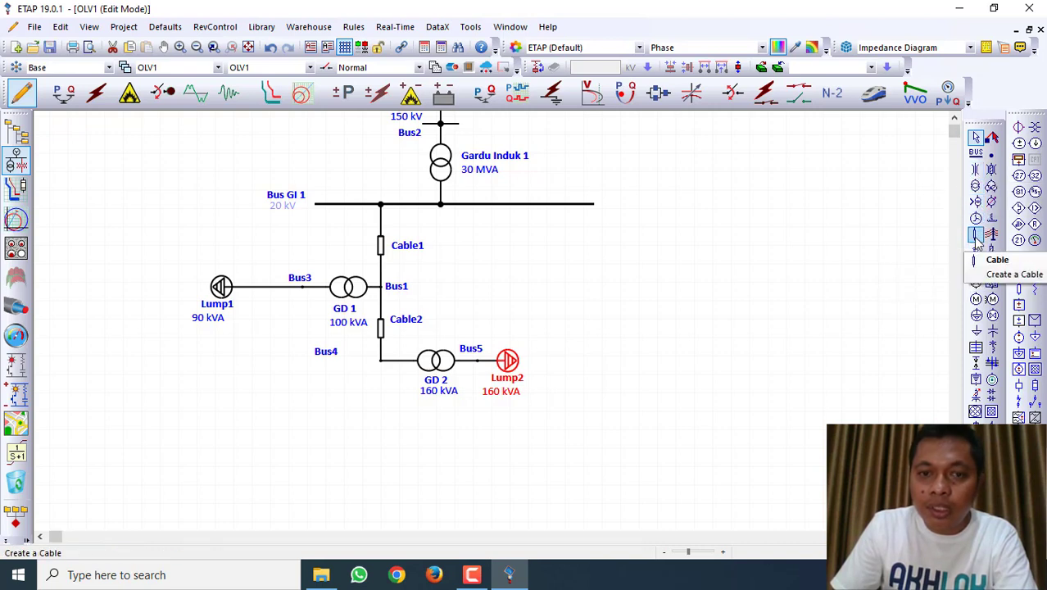
left_click(381, 393)
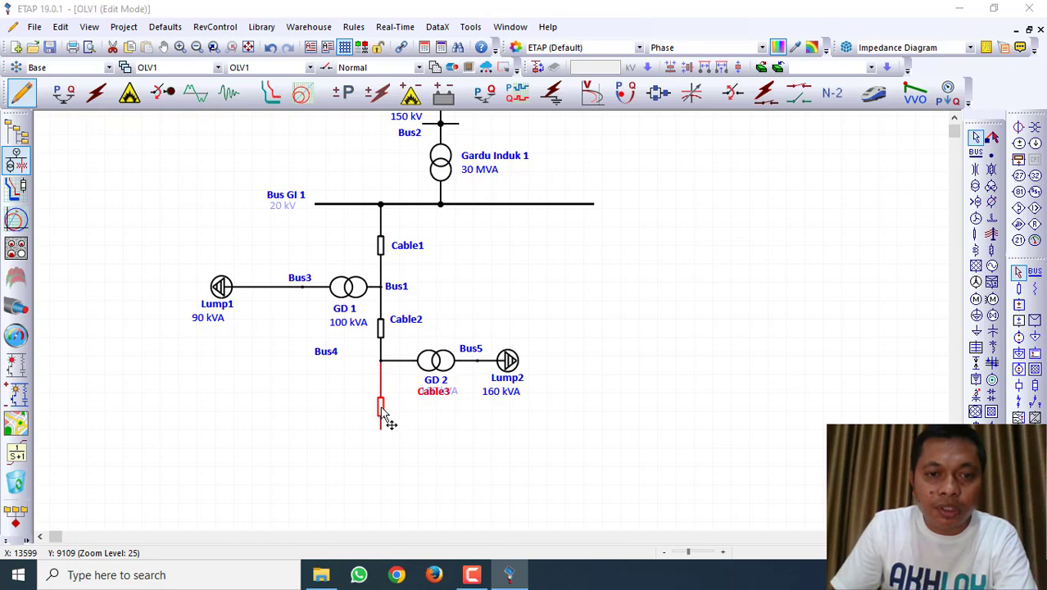
double_click(382, 407)
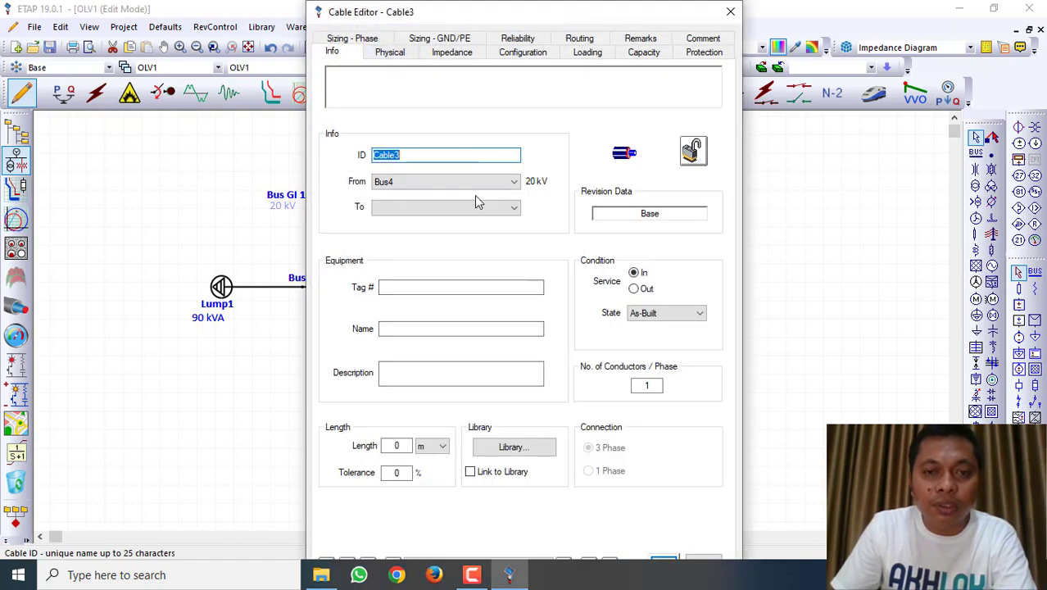
left_click(729, 12)
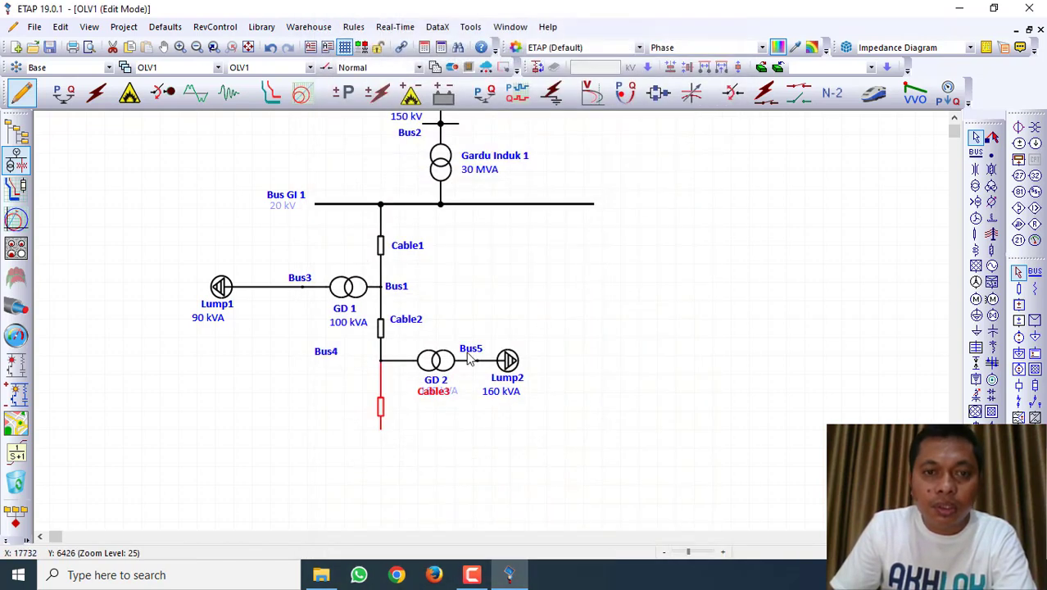
key("Delete")
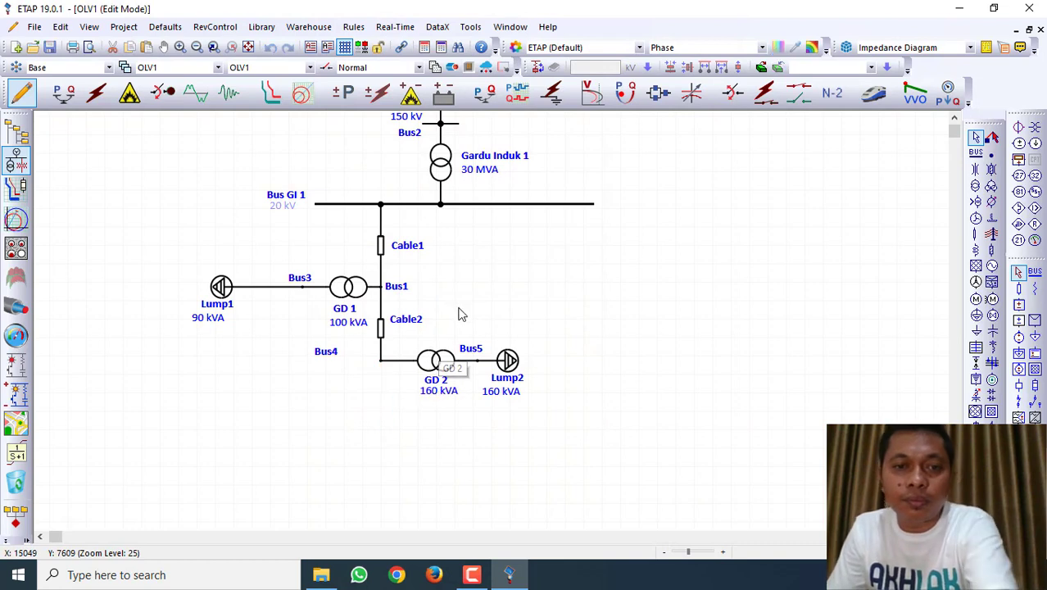
Duplicate Cable2 and connect the copy to Bus4, running vertically downward below the node.
left_click(397, 327)
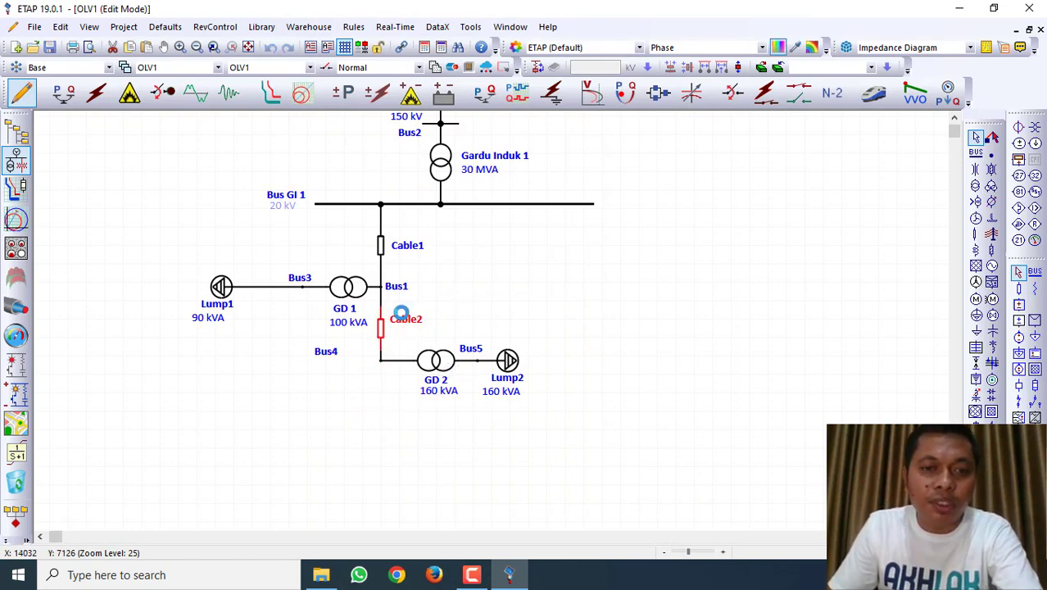
left_click(382, 391)
key("ctrl+v")
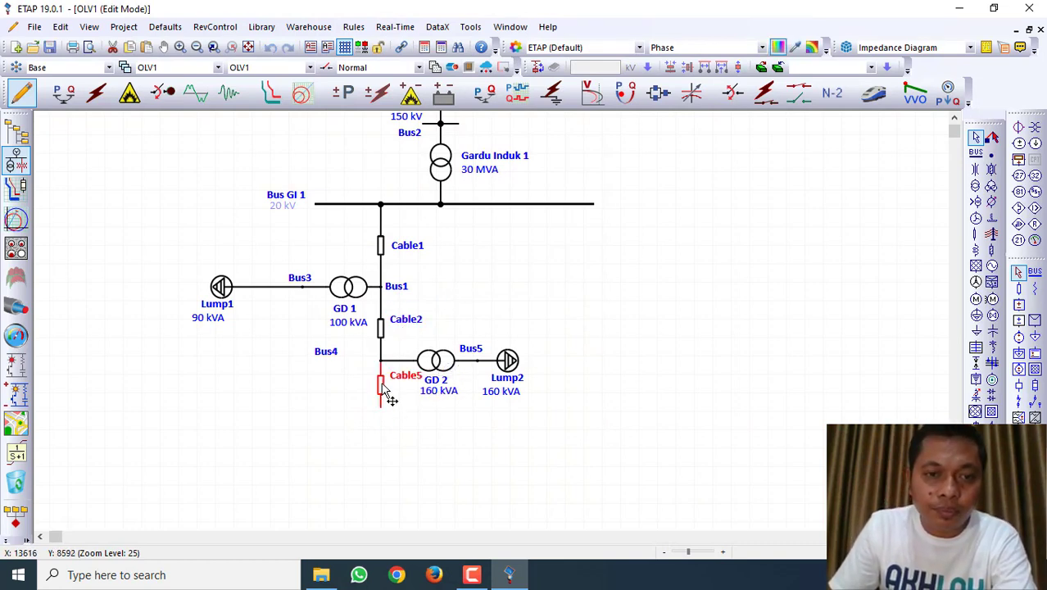
left_click_drag(382, 383, 381, 397)
left_click(361, 381)
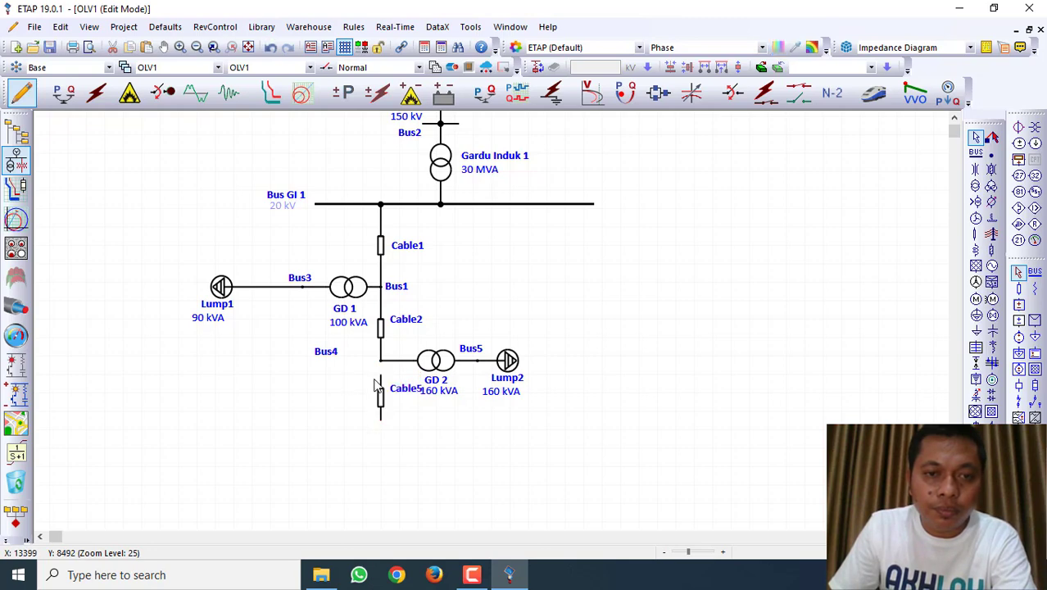
Set the length of Cable5 to 3 km.
double_click(382, 399)
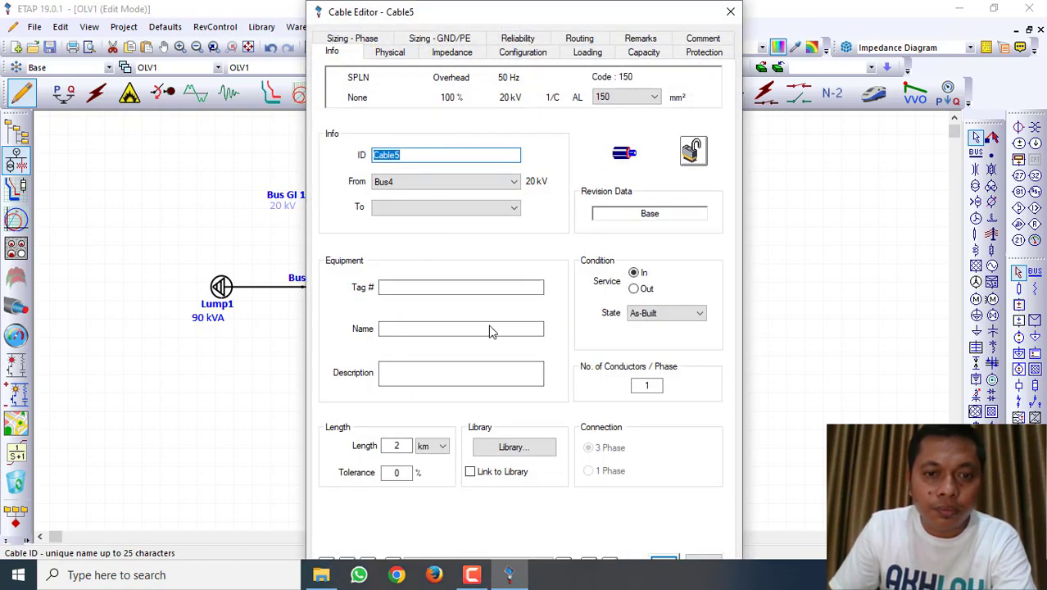
double_click(379, 445)
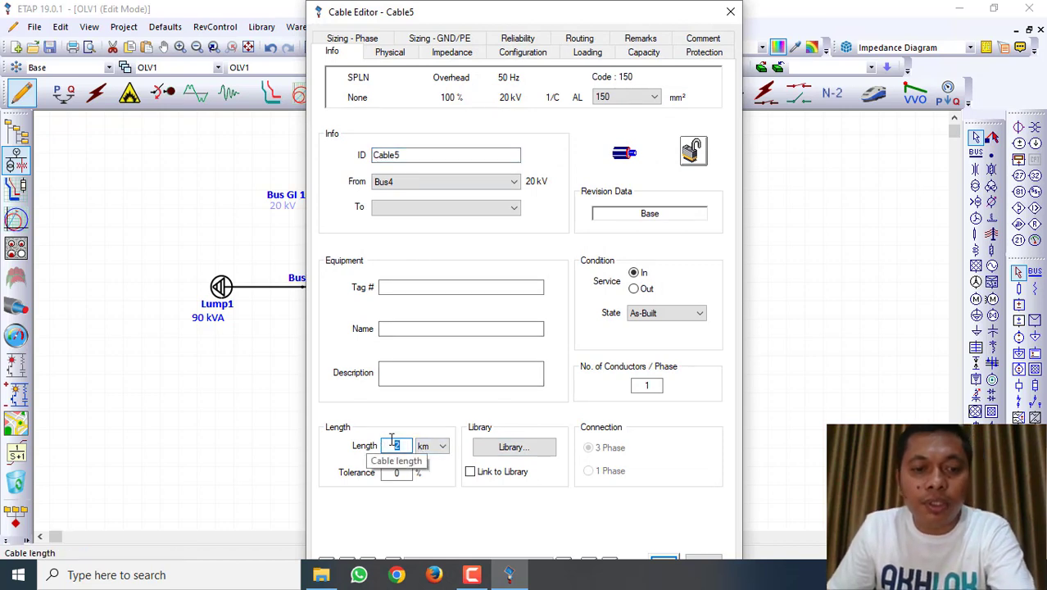
type("3")
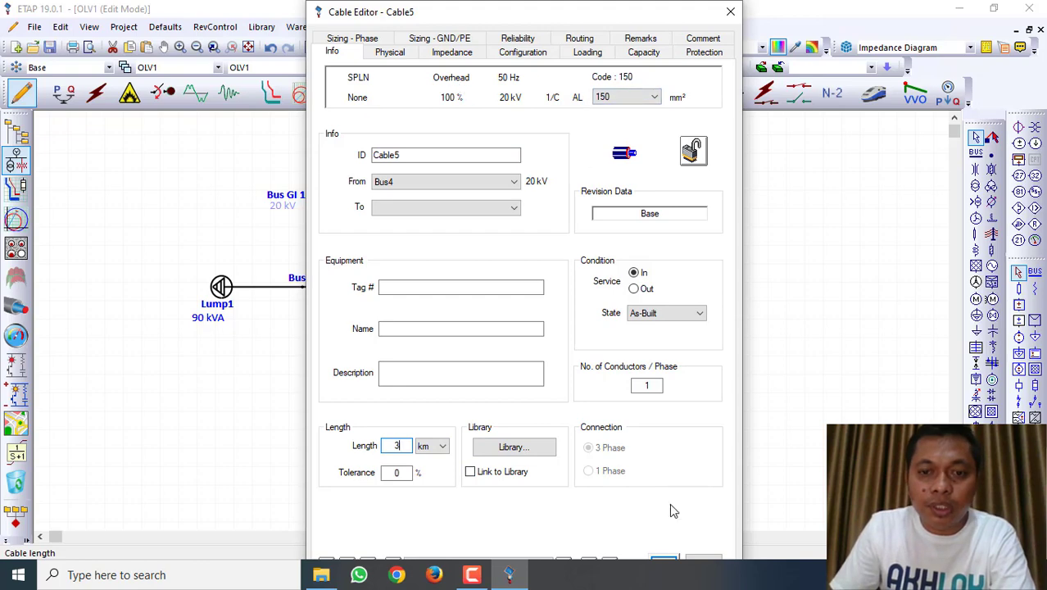
key("Return")
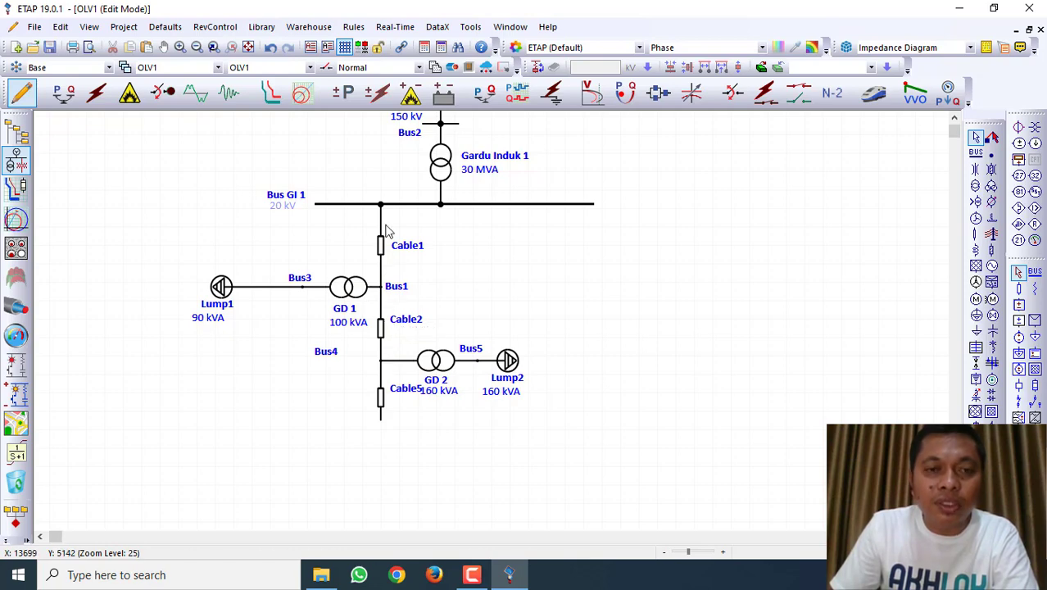
Check the length settings of Cable1, Cable2 and Cable5 without changing them.
double_click(381, 263)
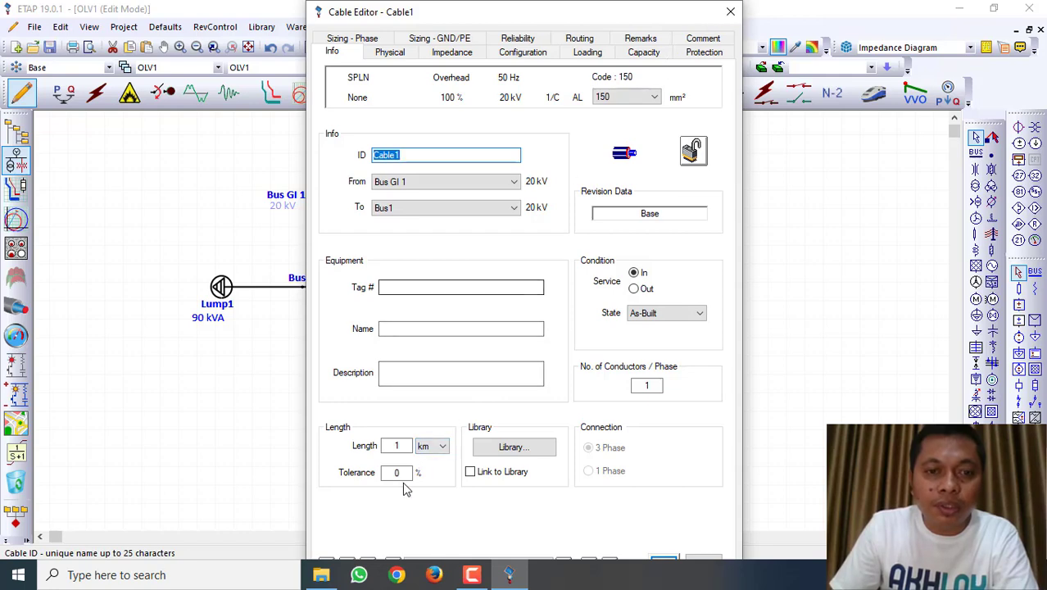
left_click(731, 8)
double_click(381, 331)
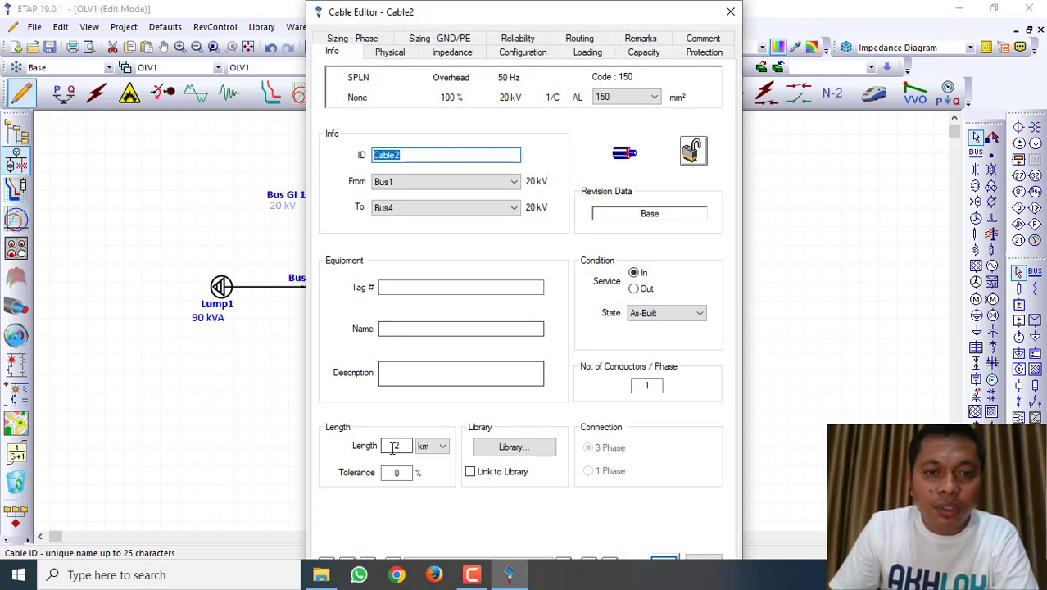
left_click(729, 12)
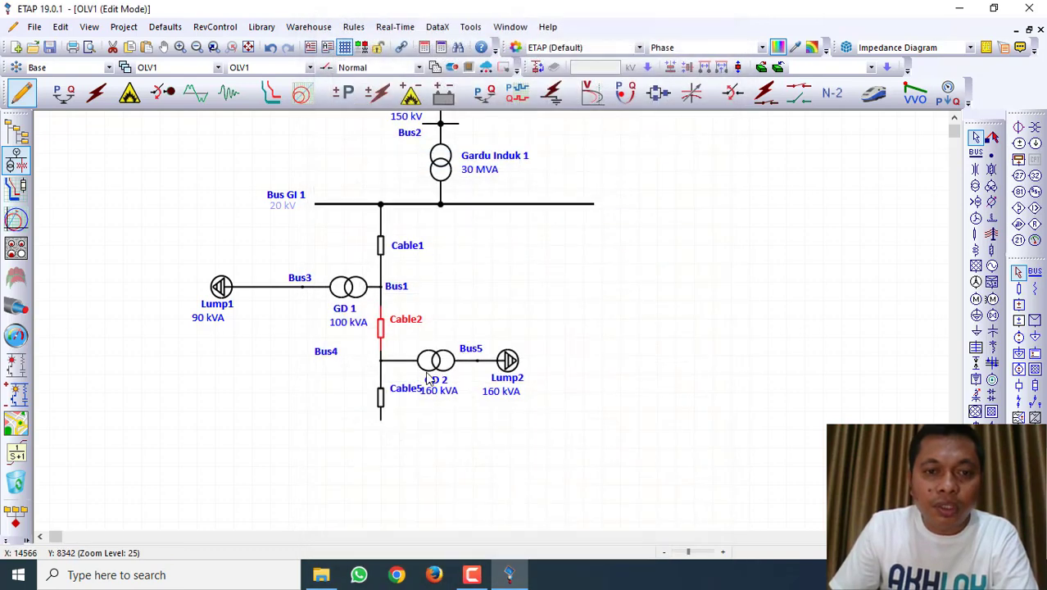
double_click(382, 405)
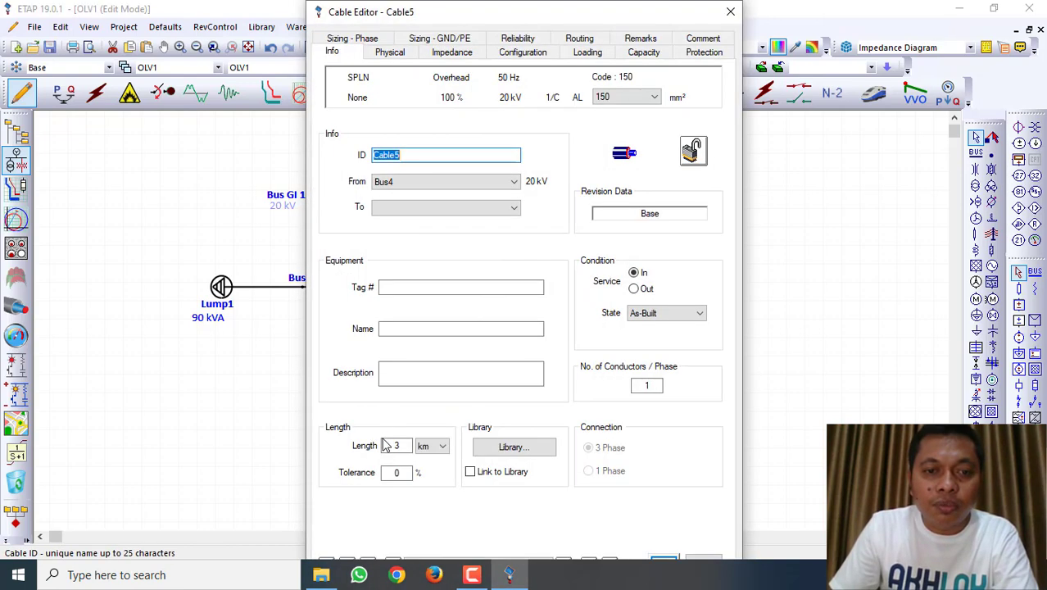
left_click(729, 12)
left_click(311, 262)
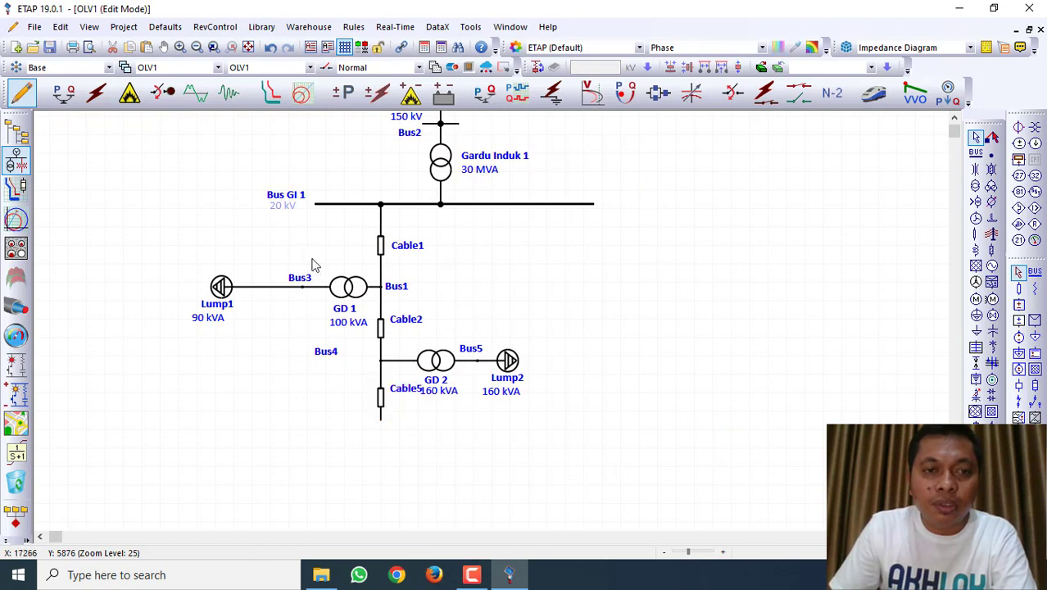
Duplicate the GD 1 branch with its buses and Lump1, and connect the copy to the lower end of Cable5.
left_click_drag(173, 250, 373, 332)
key("ctrl+c")
left_click(565, 279)
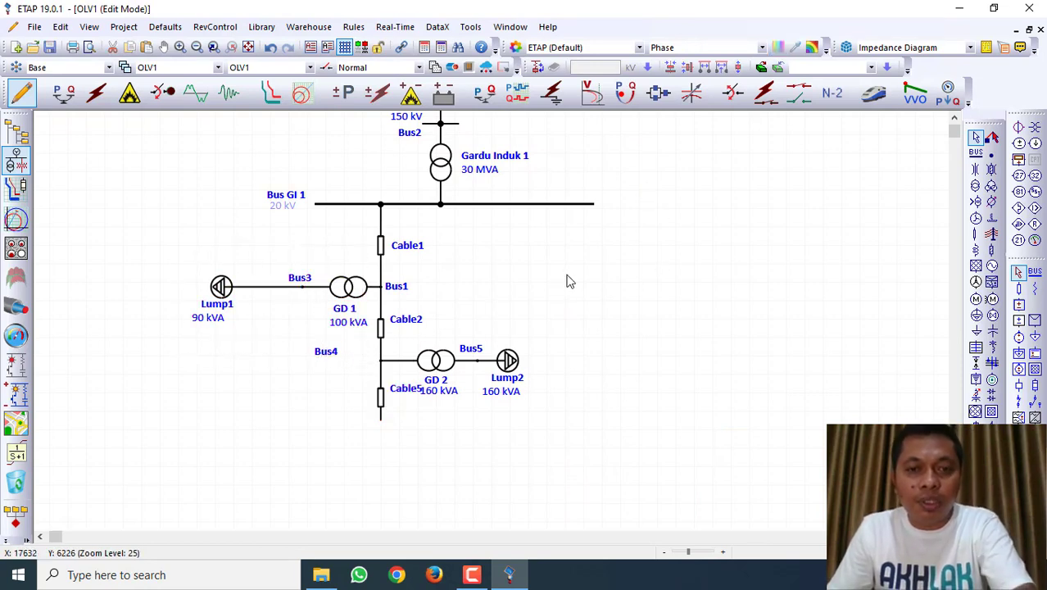
key("ctrl+v")
left_click_drag(620, 284, 394, 433)
left_click(389, 439)
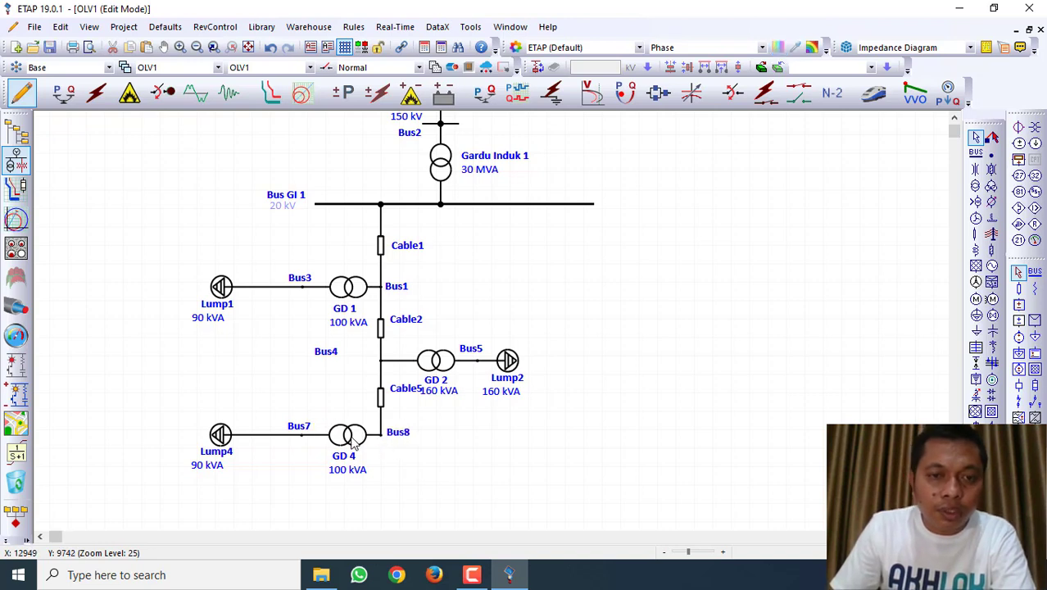
Rename the copied transformer GD 4 as GD 03 and set its rated power to 50 kVA.
scroll(428, 440, "down", 2)
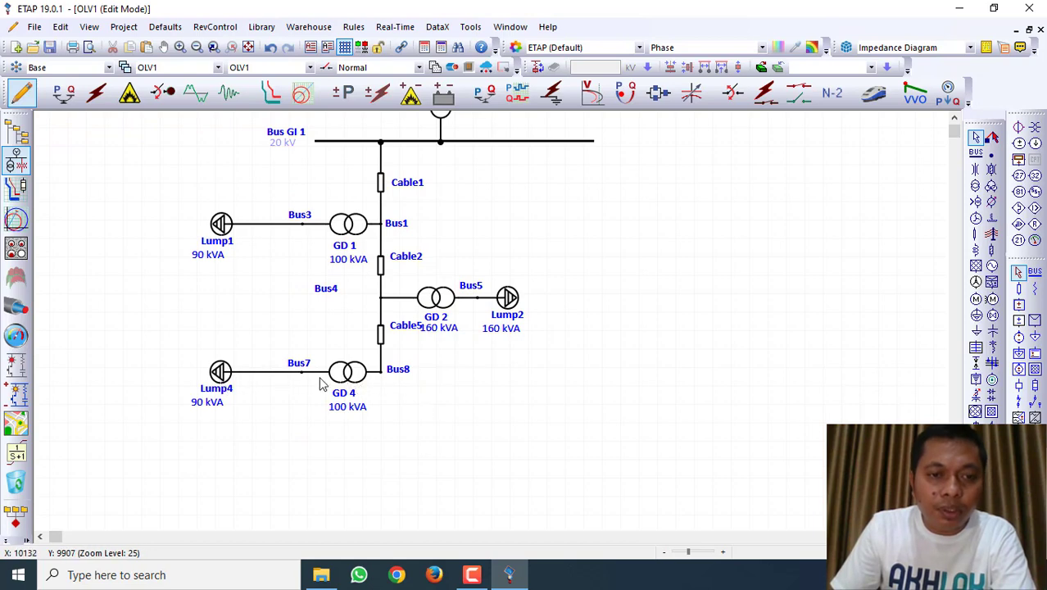
double_click(344, 375)
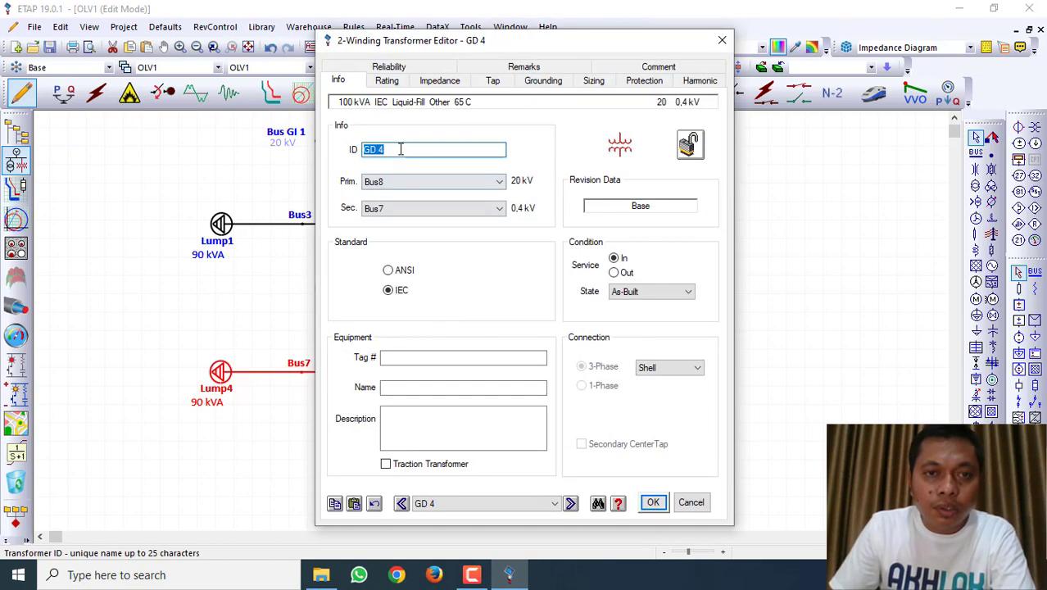
key("BackSpace")
type("03")
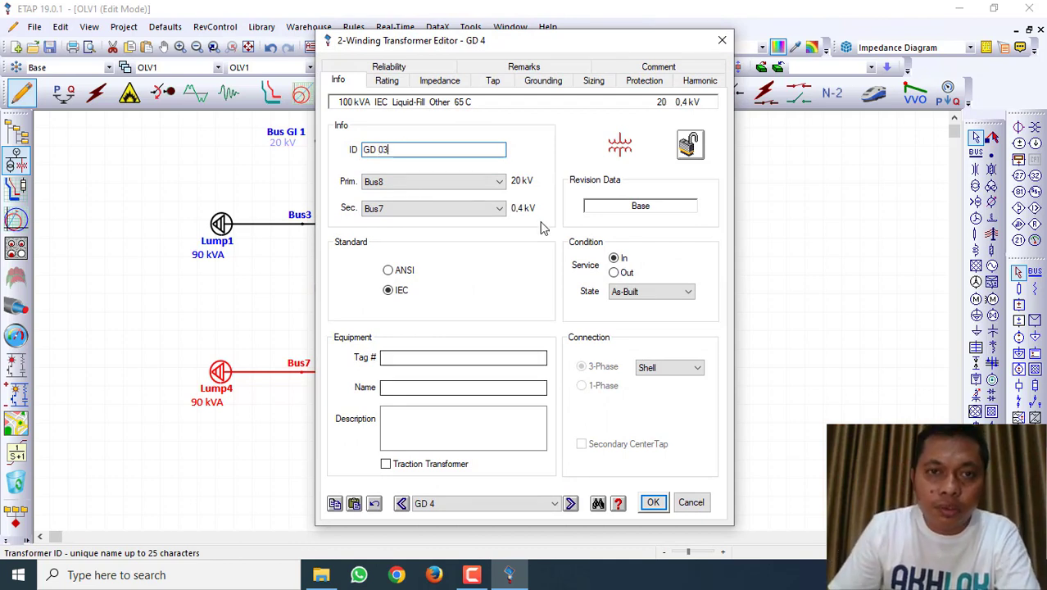
left_click(382, 82)
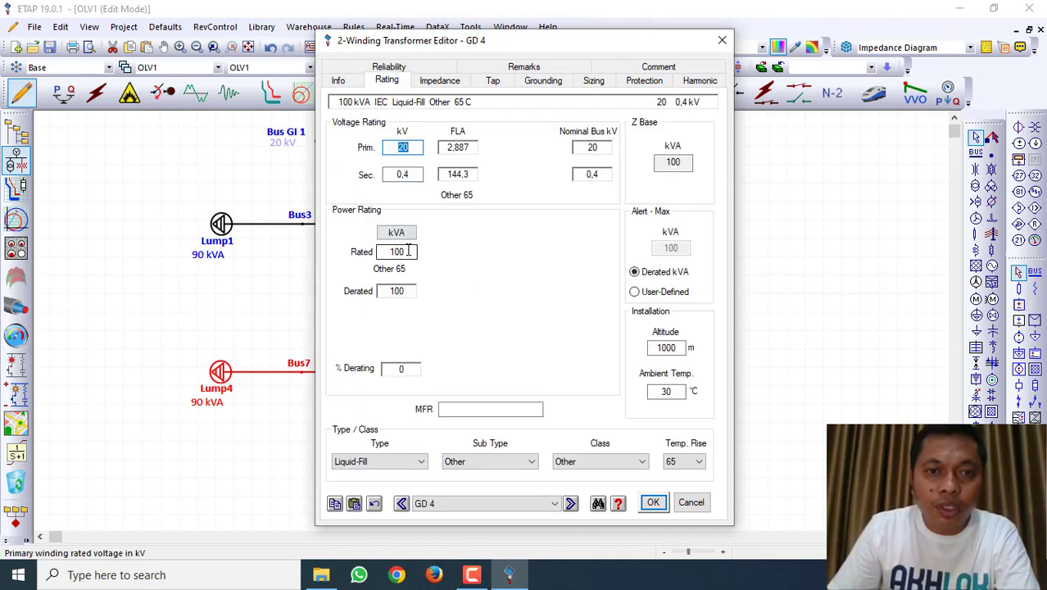
left_click_drag(408, 251, 378, 256)
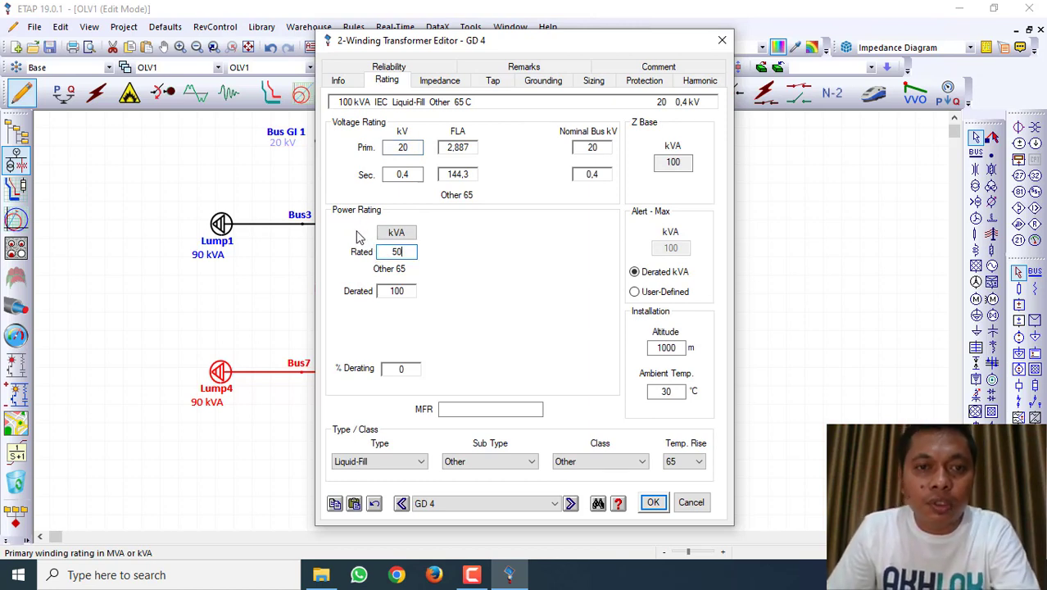
type("50")
key("Tab")
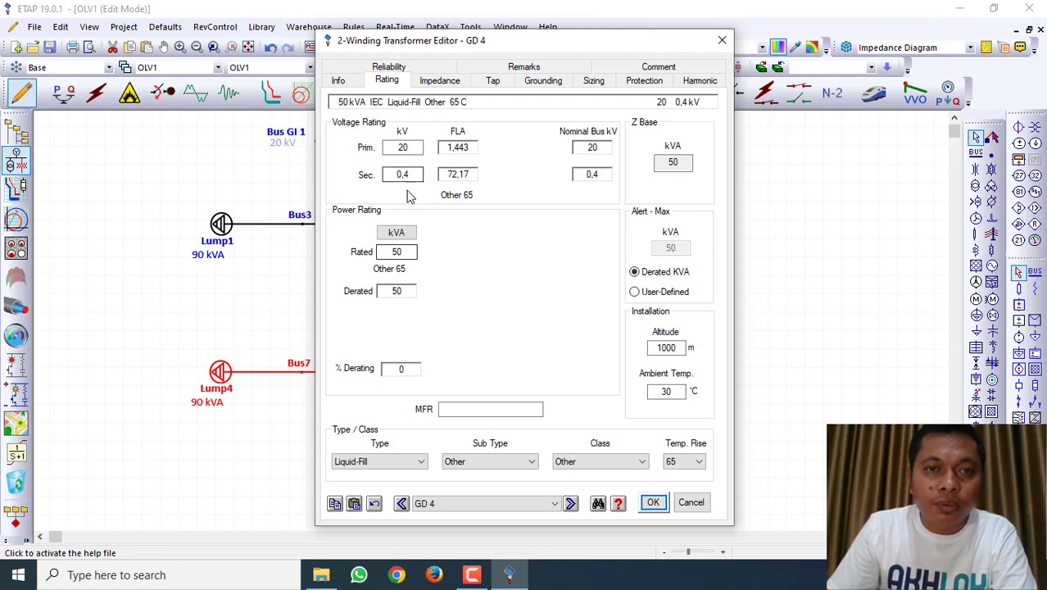
Apply the typical Z and X/R impedance and the typical no-load test values to transformer GD 03.
left_click(431, 85)
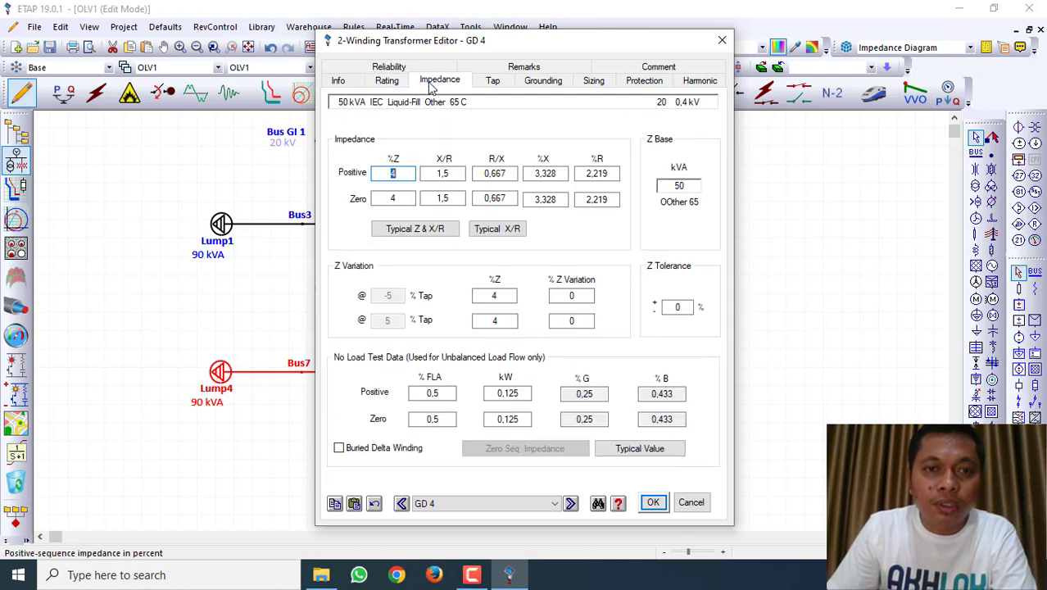
left_click(434, 230)
left_click(651, 452)
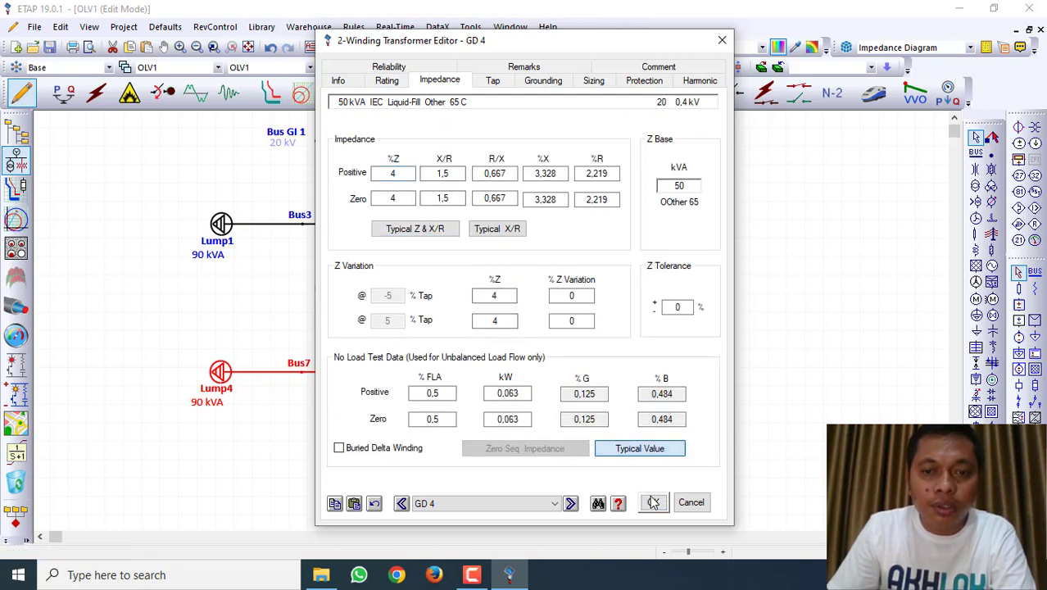
left_click(653, 503)
Set the rating of Lump4 to 45 kVA.
double_click(219, 373)
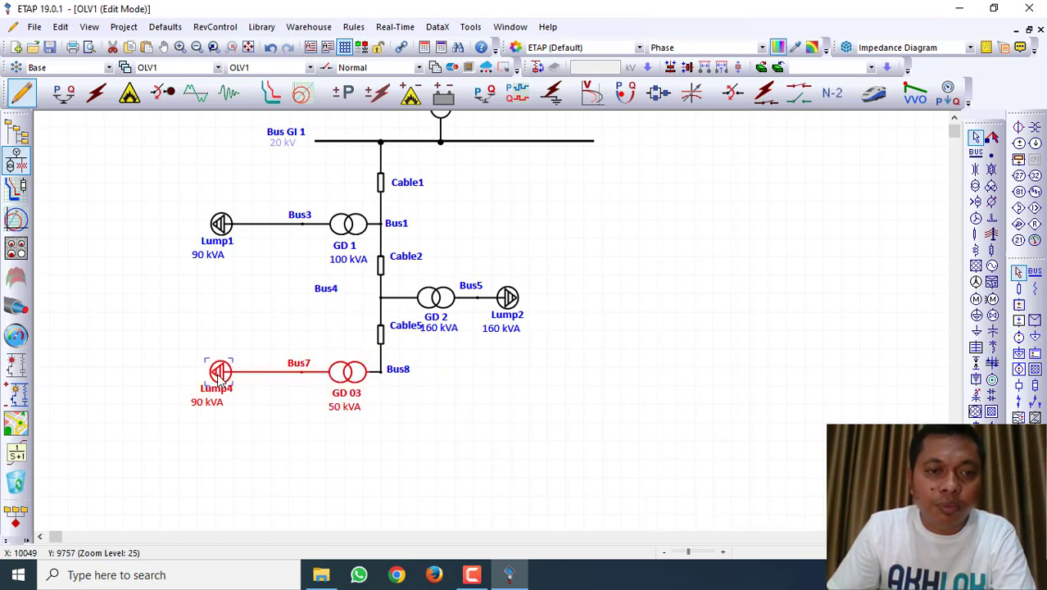
left_click(377, 85)
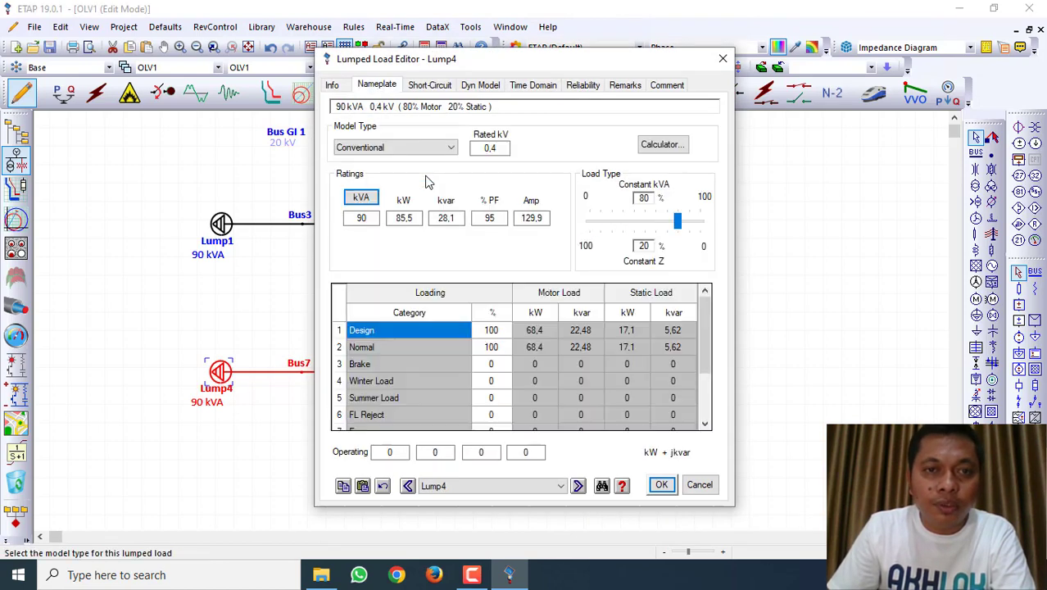
left_click_drag(371, 218, 350, 221)
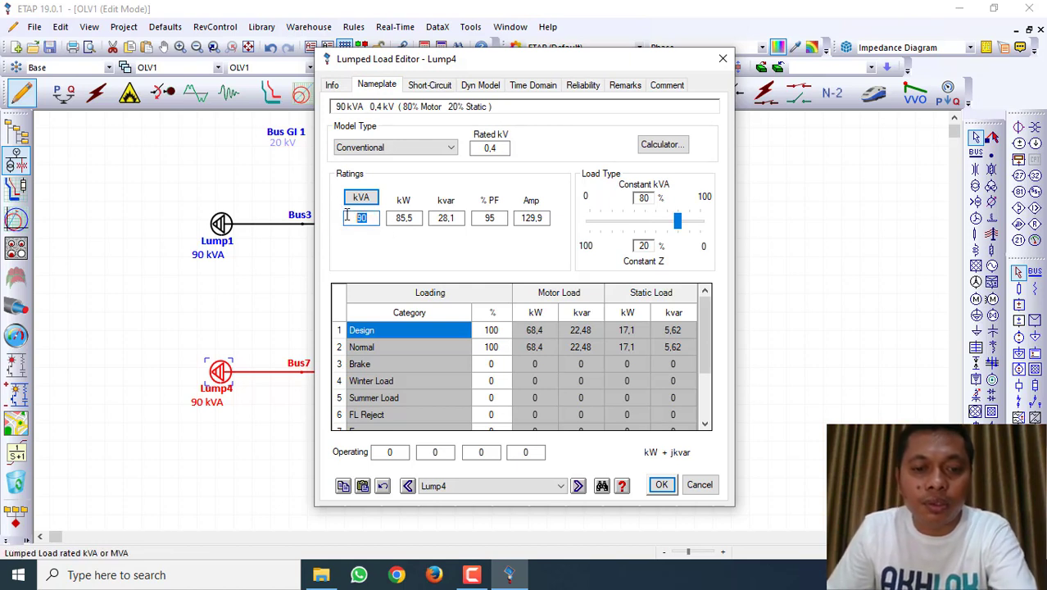
type("45")
left_click(422, 259)
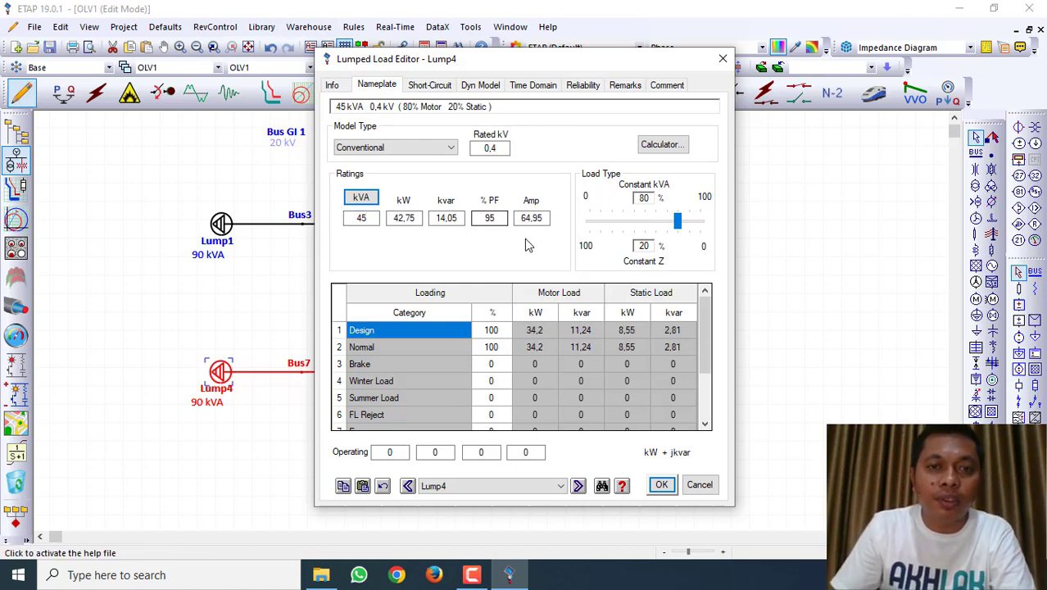
left_click(664, 486)
left_click(491, 381)
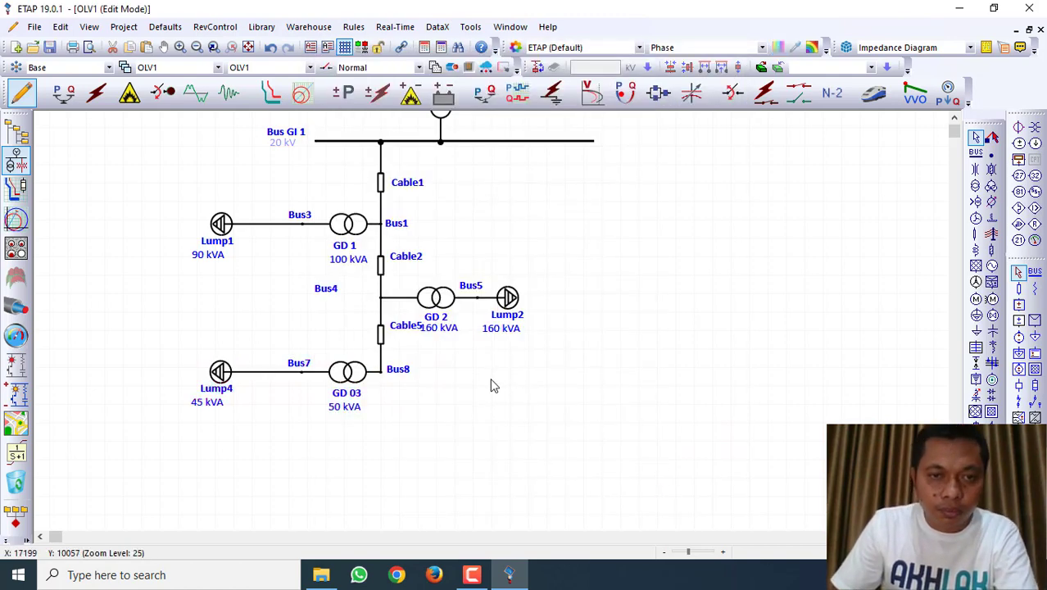
Duplicate the feeder section from Cable1 down to Bus8 with its transformers and loads, and connect the copy's top cable to Bus8.
left_click(383, 338)
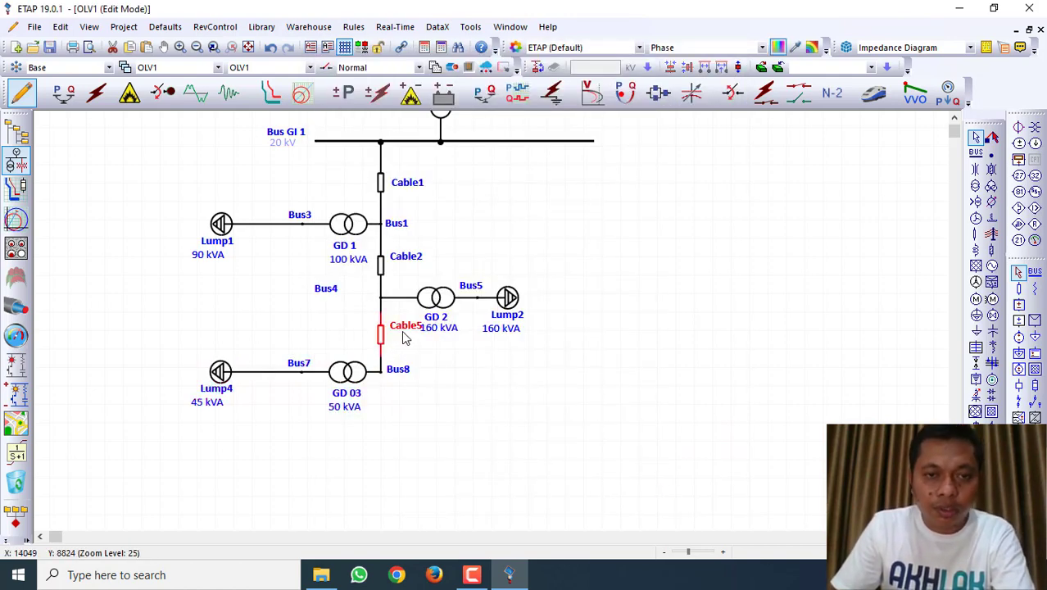
left_click(474, 375)
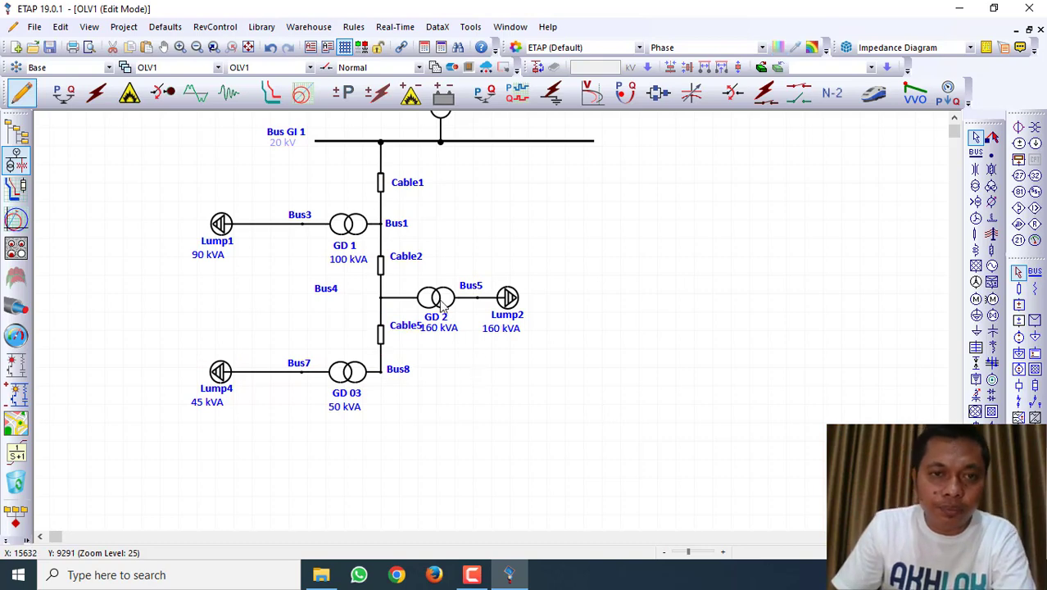
left_click_drag(151, 173, 606, 446)
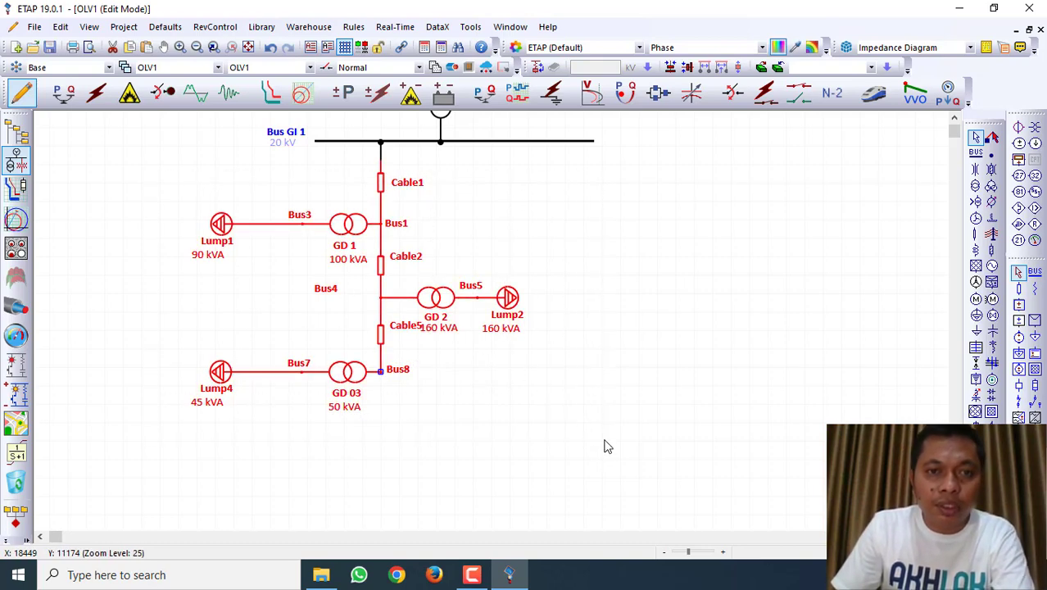
left_click(620, 338)
scroll(610, 344, "down", 2)
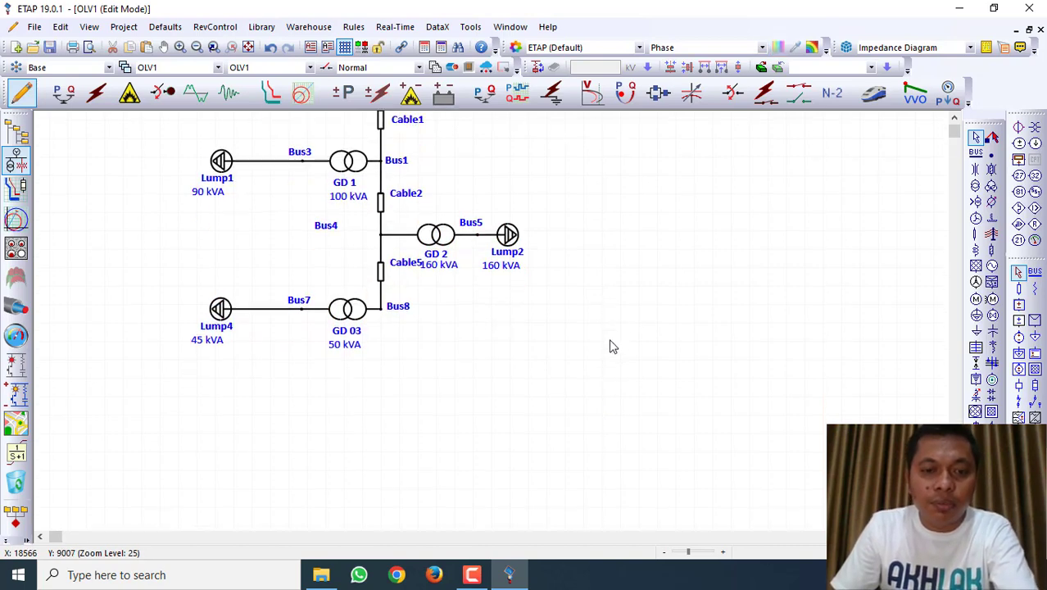
scroll(611, 344, "down", 2)
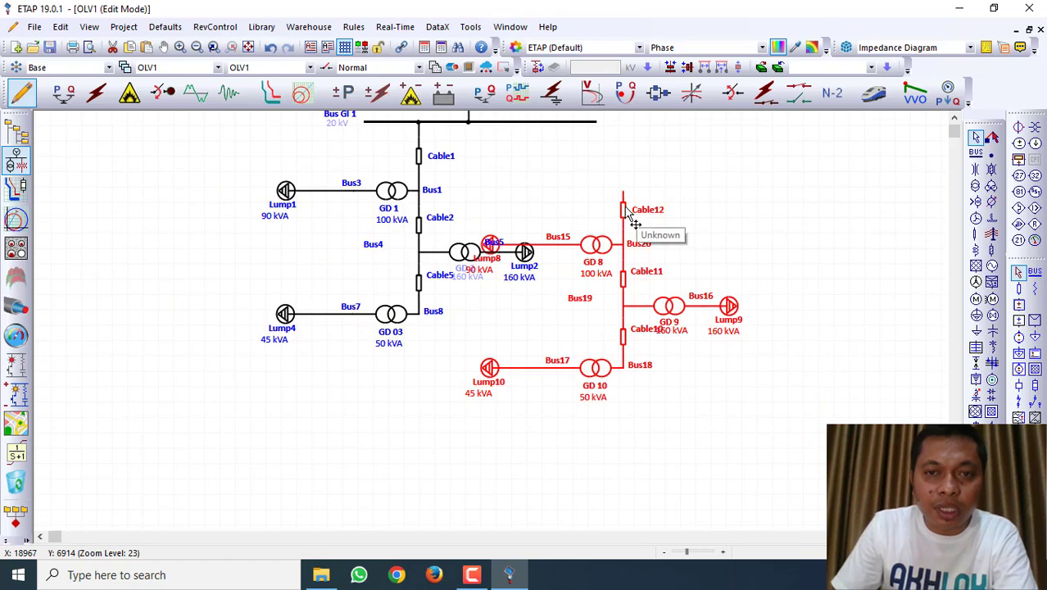
scroll(541, 366, "down", 2)
left_click_drag(630, 217, 426, 309)
left_click(508, 249)
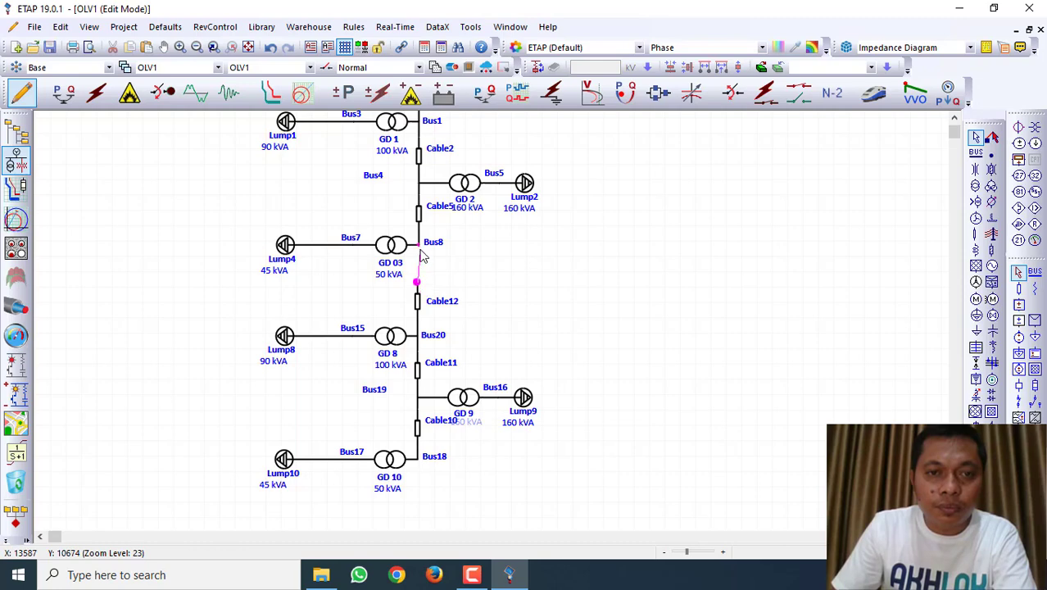
left_click(422, 256)
left_click(484, 251)
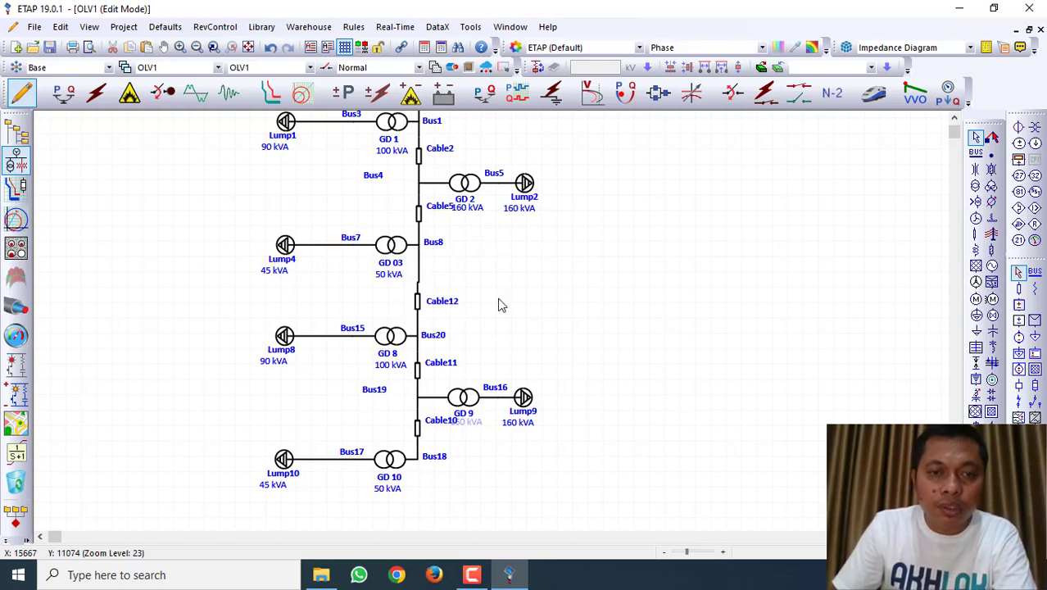
Paste another copy of the three-transformer feeder section below GD 10 and connect its top cable, Cable15, to Bus18.
scroll(540, 289, "down", 3)
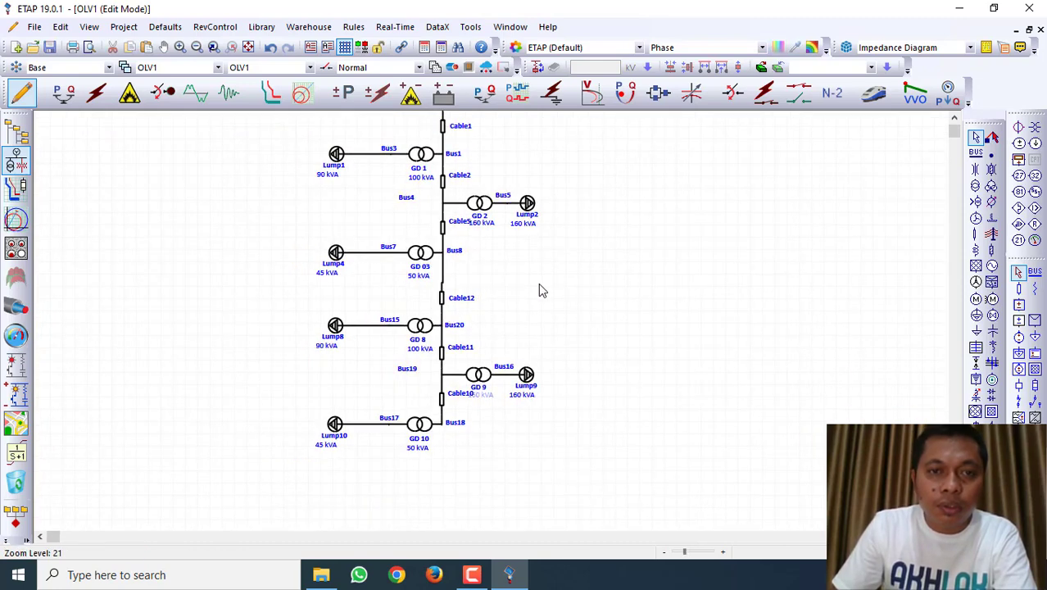
key("ctrl+v")
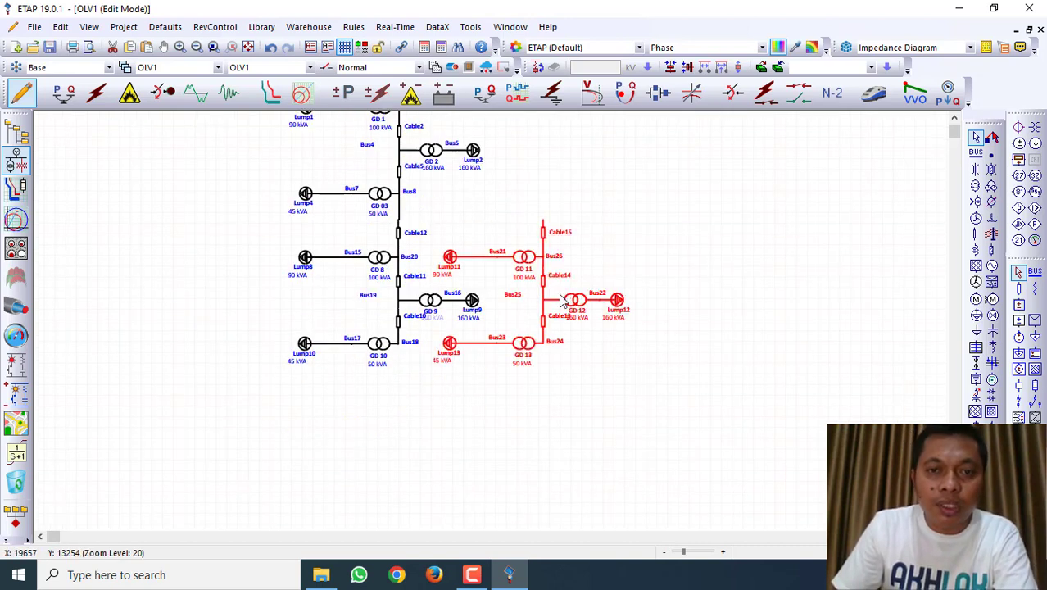
left_click_drag(579, 305, 477, 436)
left_click_drag(451, 451, 431, 450)
left_click(519, 382)
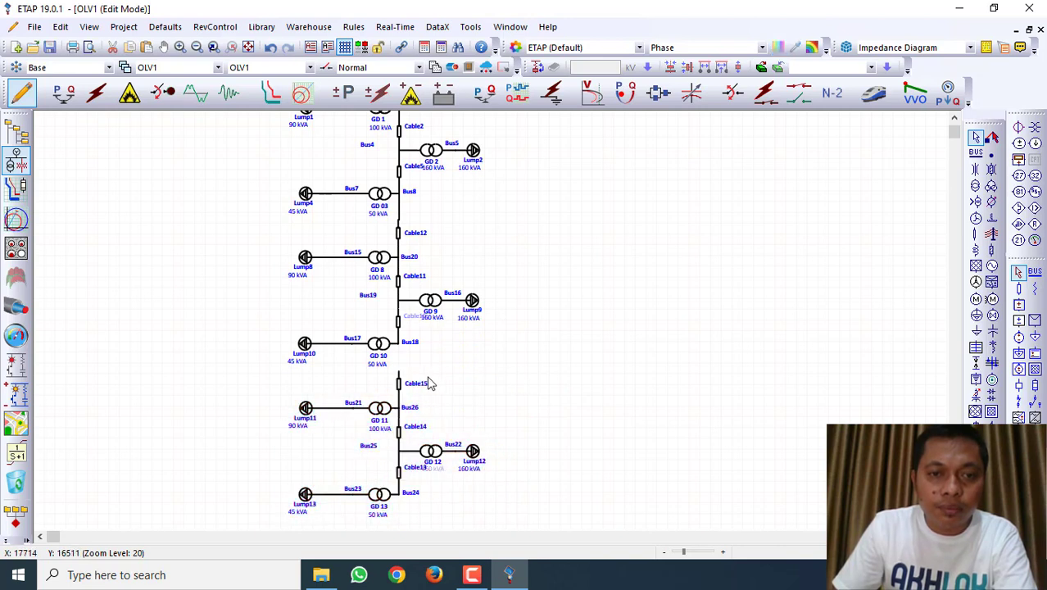
left_click_drag(399, 351, 399, 343)
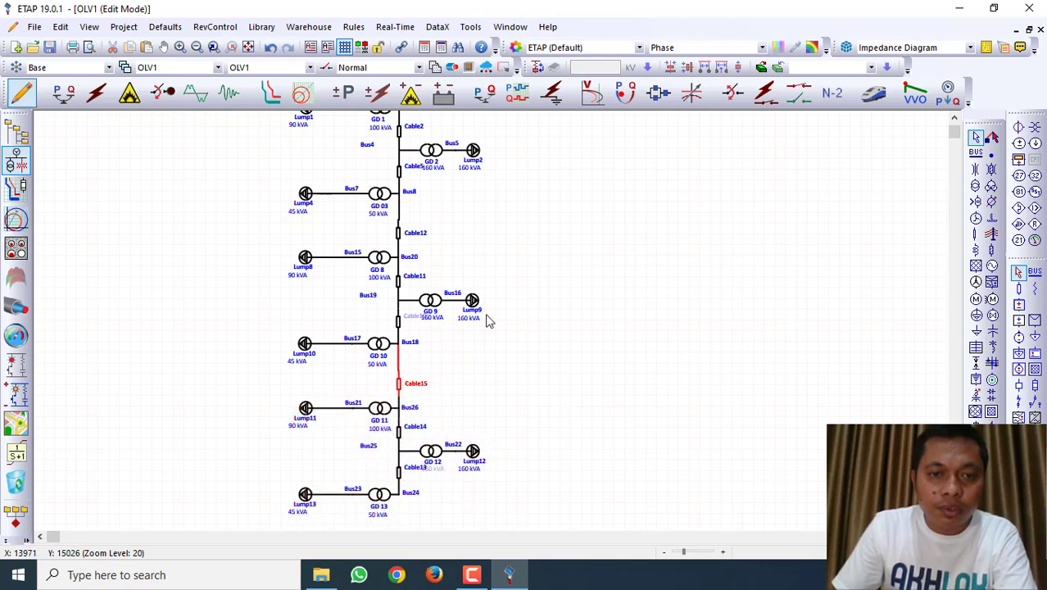
Paste another copy of the three-transformer feeder section below GD 13 and connect its top cable, Cable18, to Bus24.
left_click(559, 280)
scroll(561, 285, "down", 1)
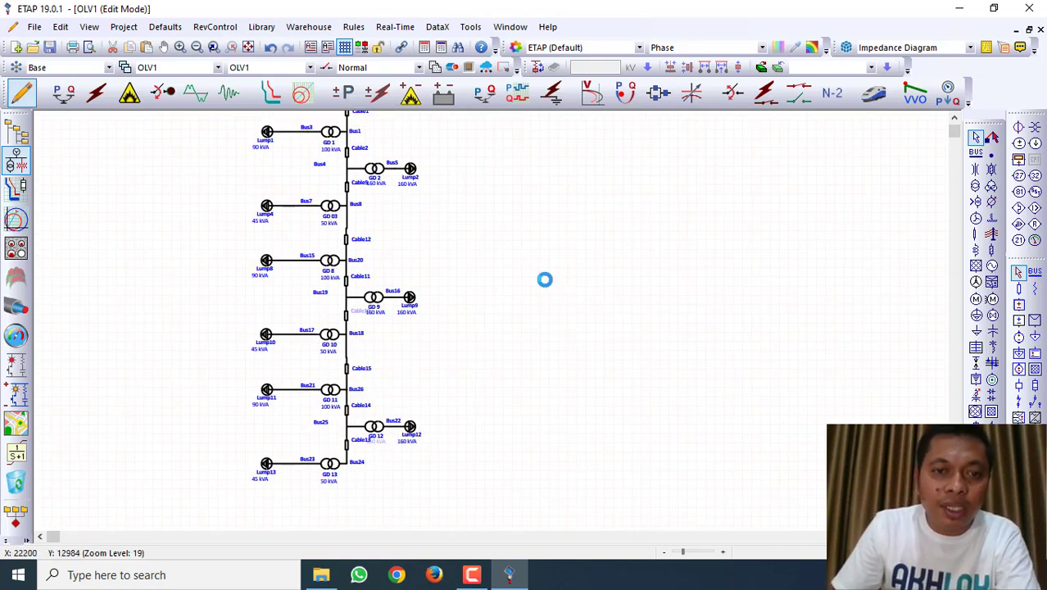
key("ctrl+v")
scroll(542, 276, "down", 1)
left_click_drag(577, 245, 378, 482)
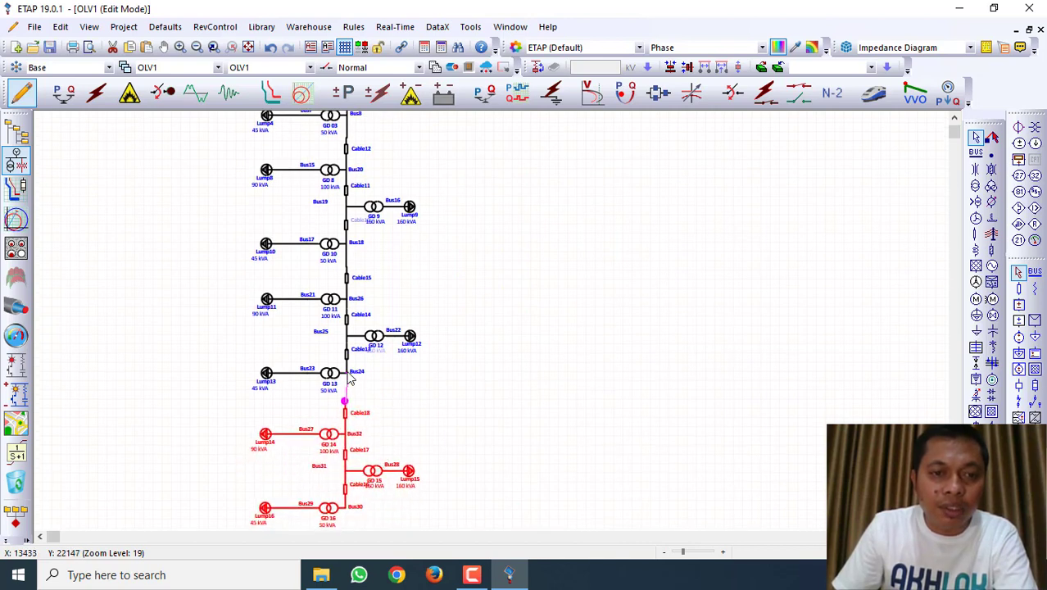
left_click(459, 347)
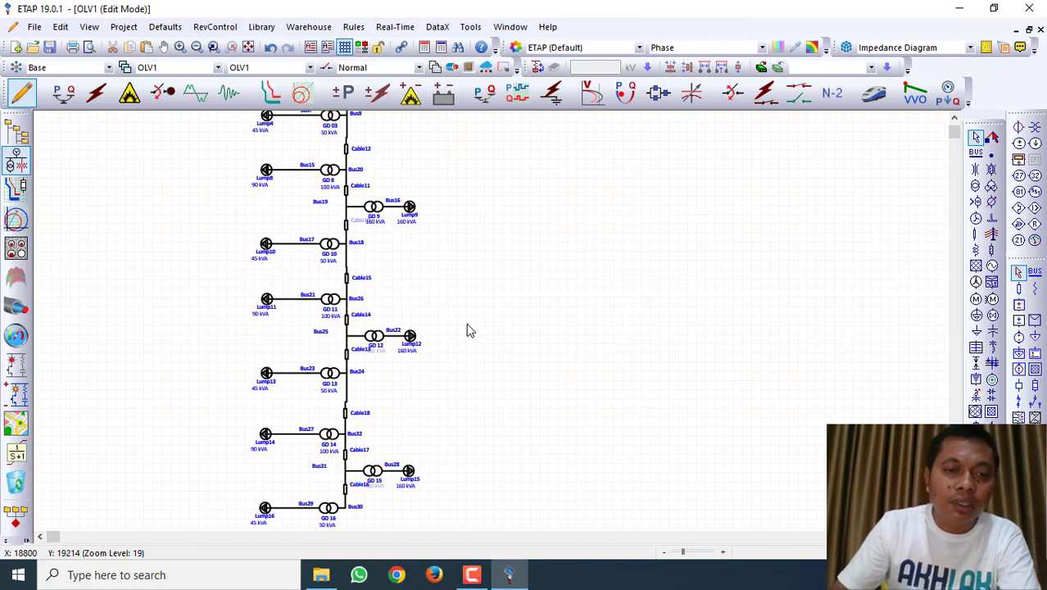
Add one more copy of the feeder section below GD 16 and connect its top cable, Cable21, to Bus30.
scroll(466, 322, "up", 3)
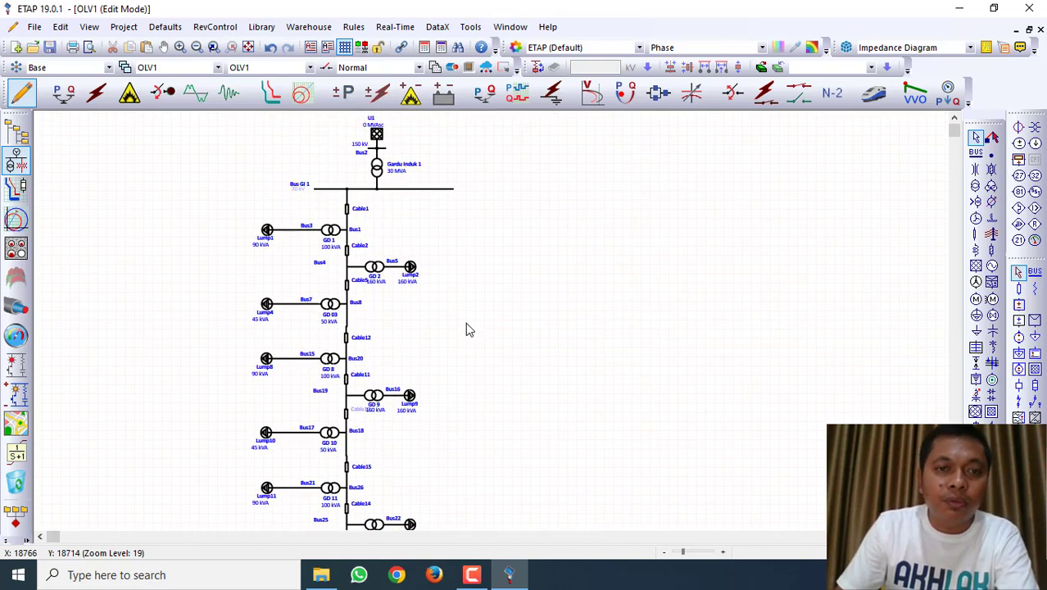
scroll(465, 323, "down", 4)
scroll(465, 323, "down", 3)
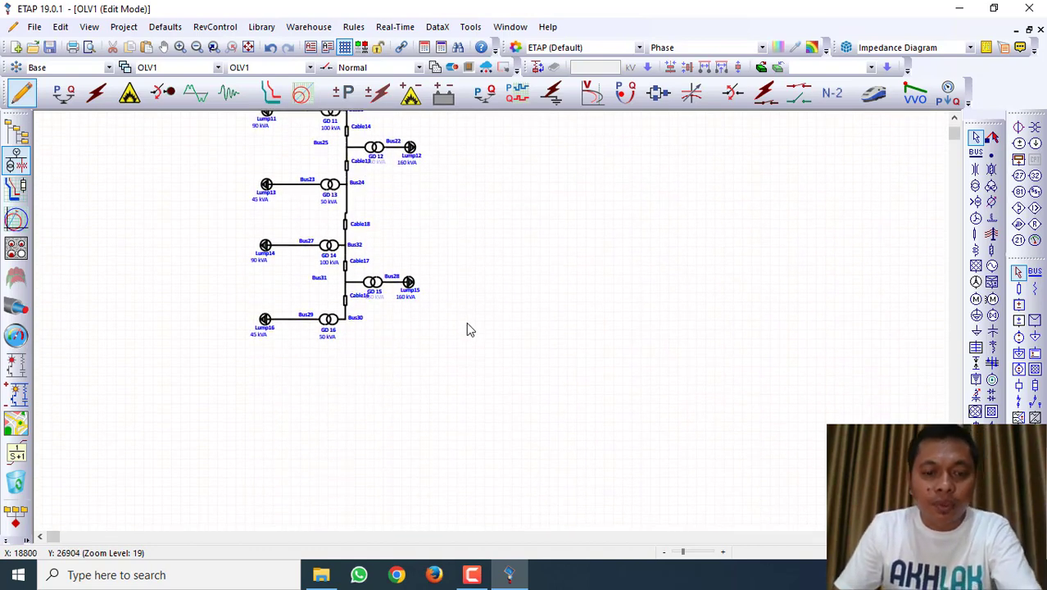
key("ctrl+v")
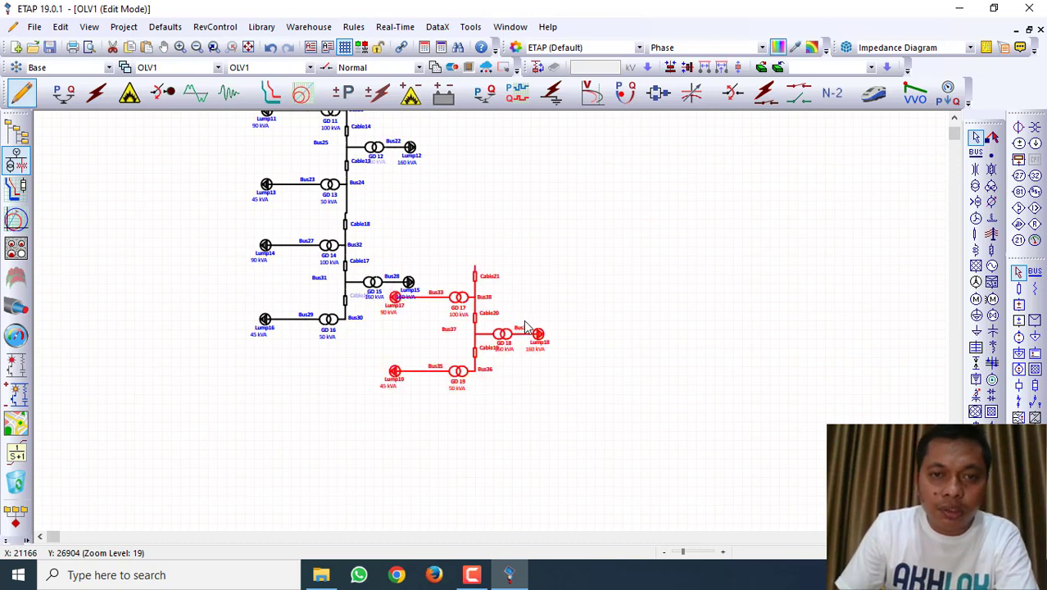
left_click_drag(502, 336, 374, 416)
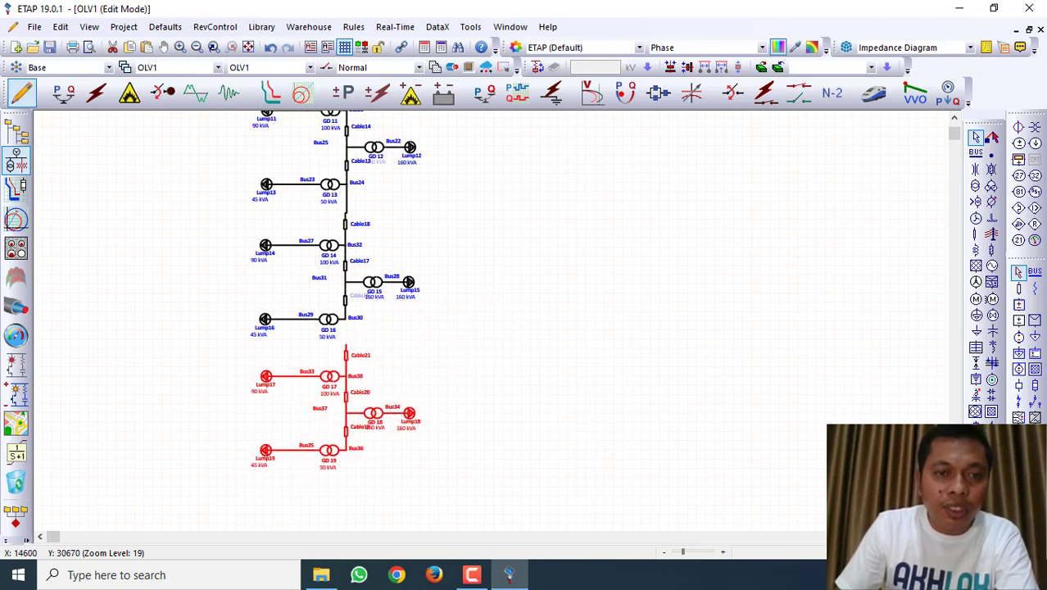
left_click(455, 339)
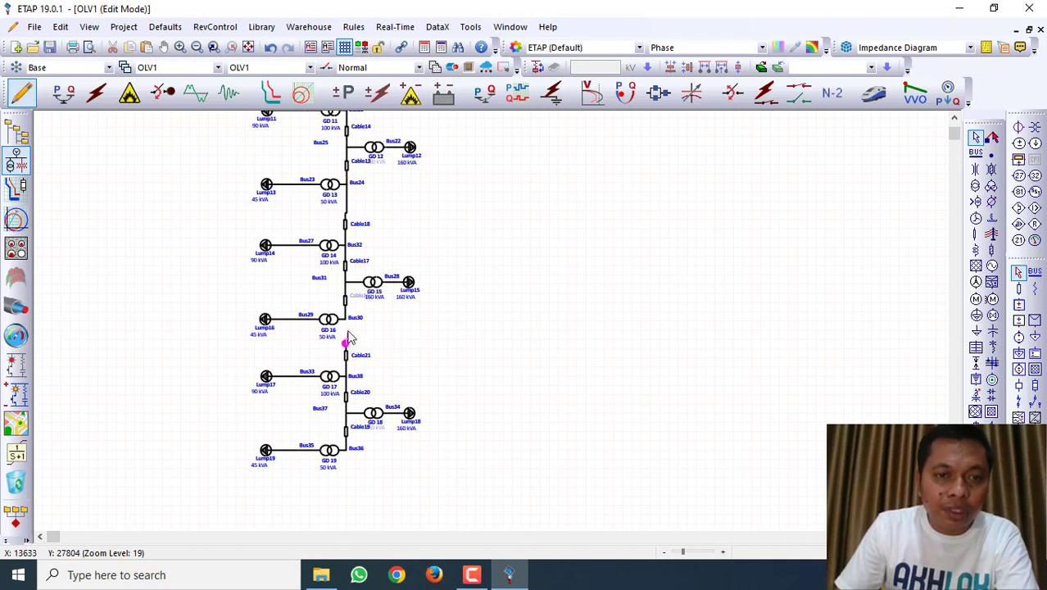
left_click(347, 326)
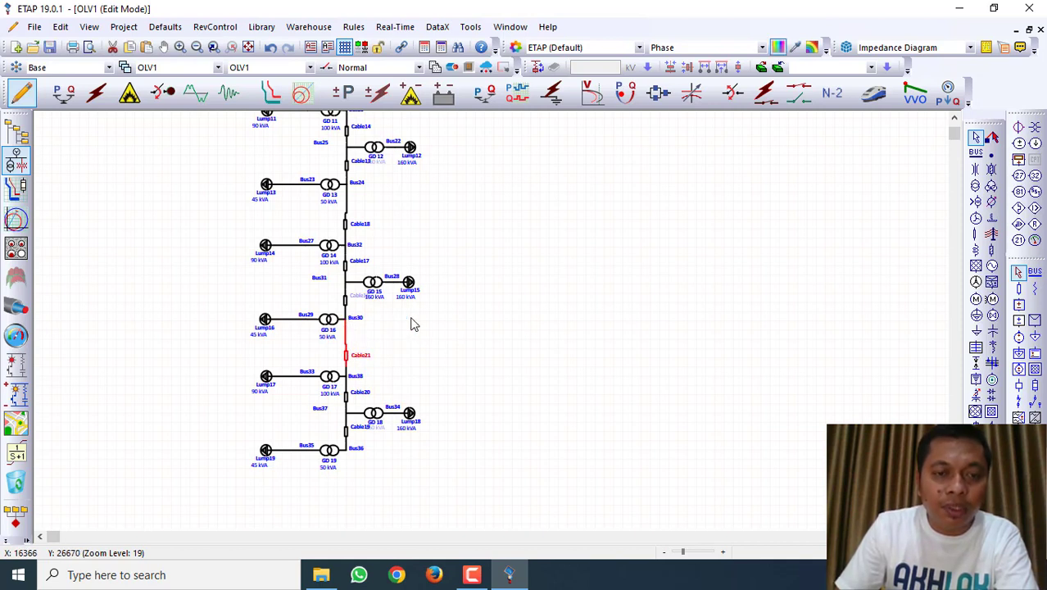
left_click(447, 345)
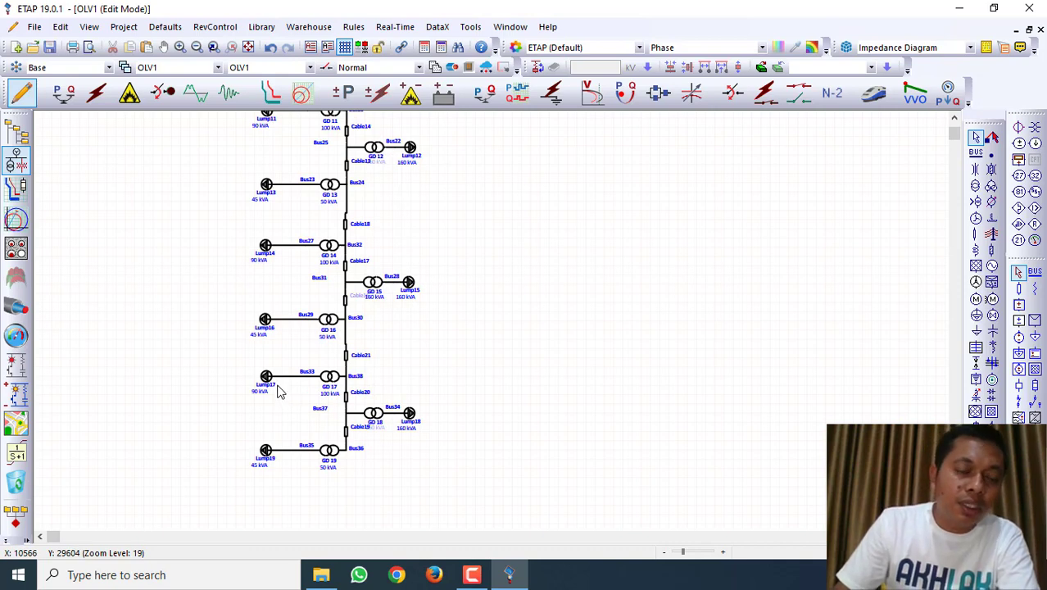
scroll(334, 357, "up", 3)
scroll(334, 357, "up", 3)
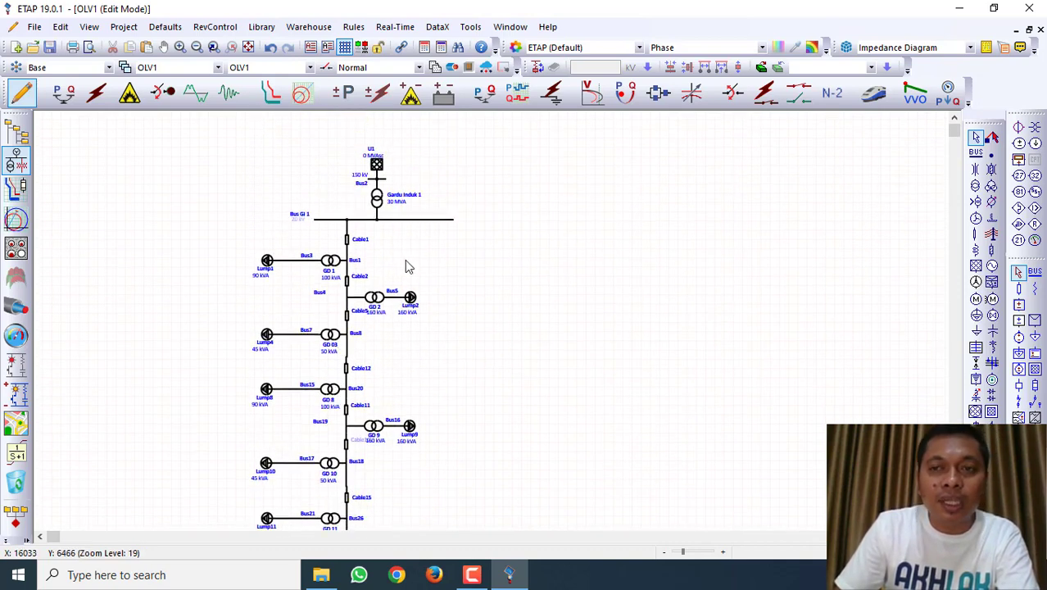
scroll(407, 238, "up", 2)
scroll(344, 211, "up", 1)
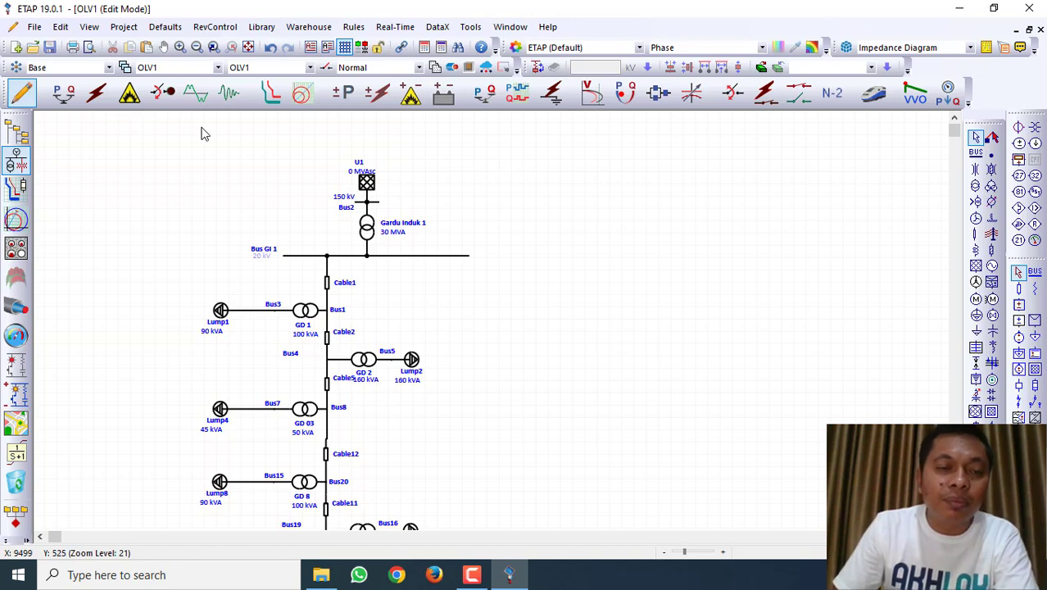
left_click(69, 96)
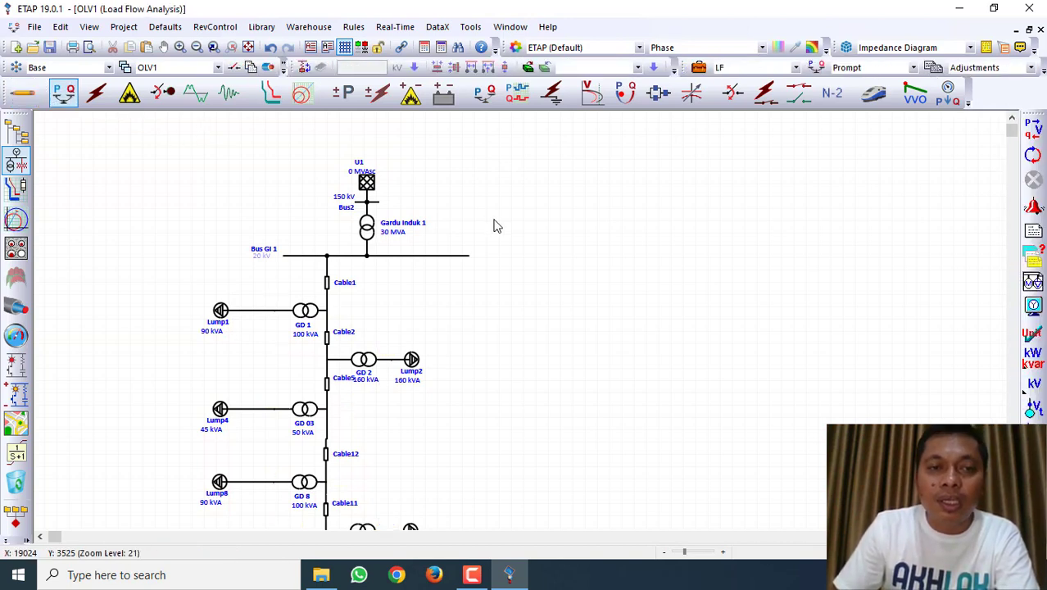
left_click(1032, 131)
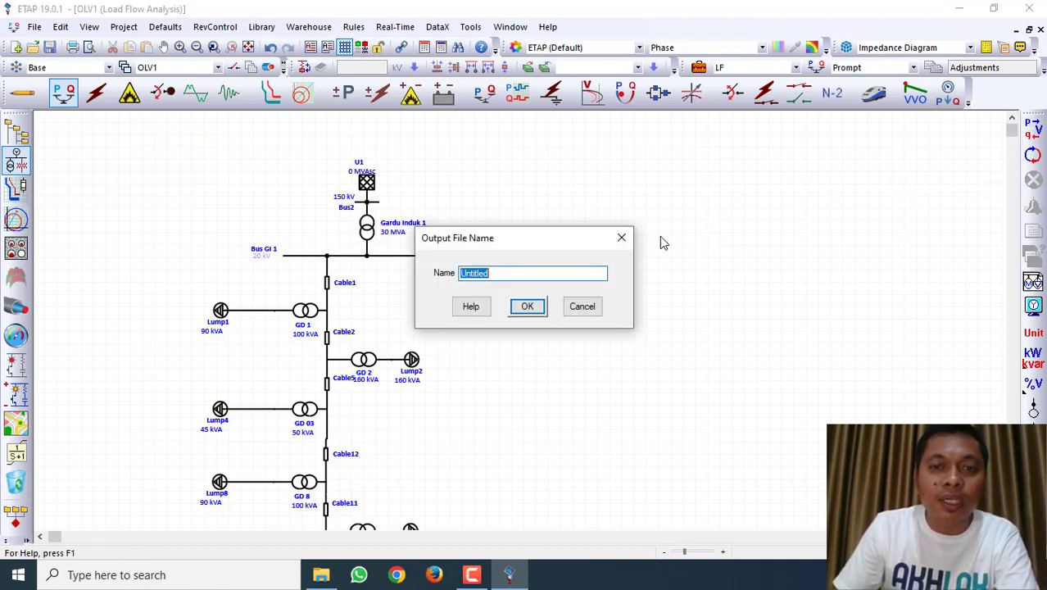
left_click(621, 237)
left_click(34, 92)
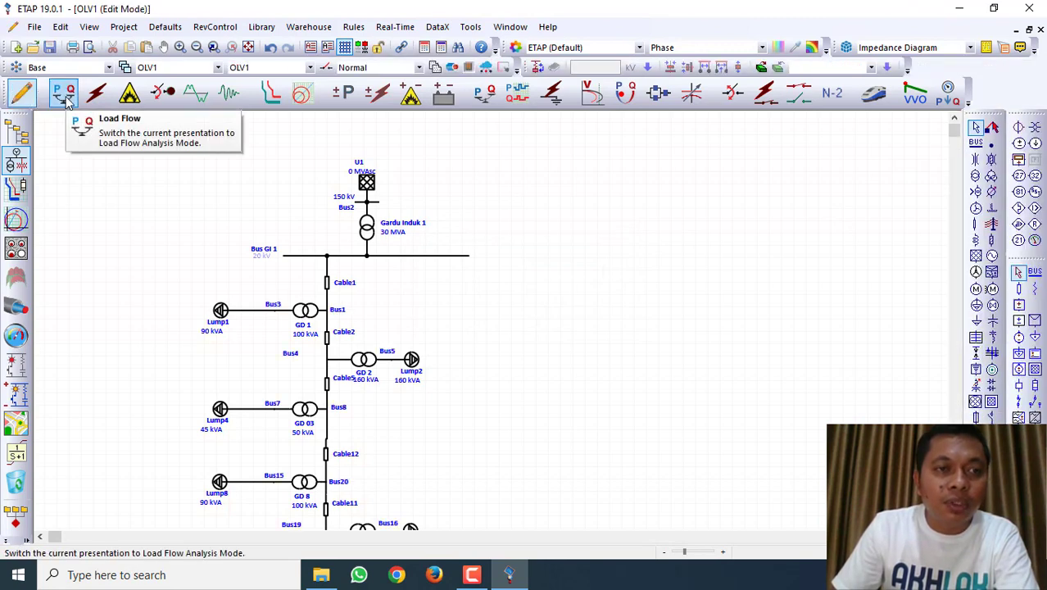
Switch to load flow analysis and run the calculation with the output file name Untitled.
left_click(66, 95)
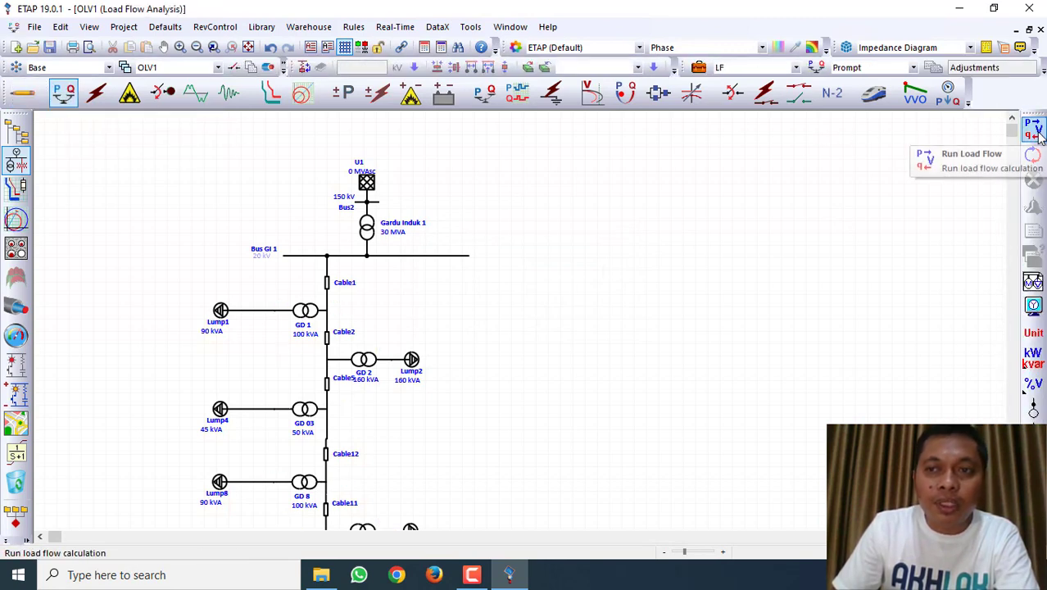
left_click(1035, 133)
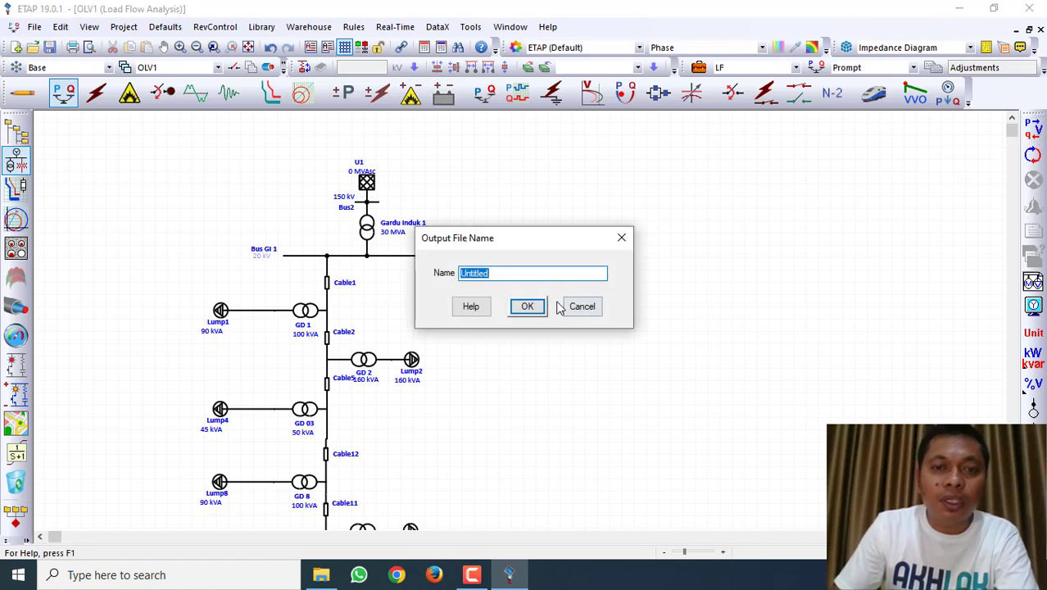
left_click(527, 306)
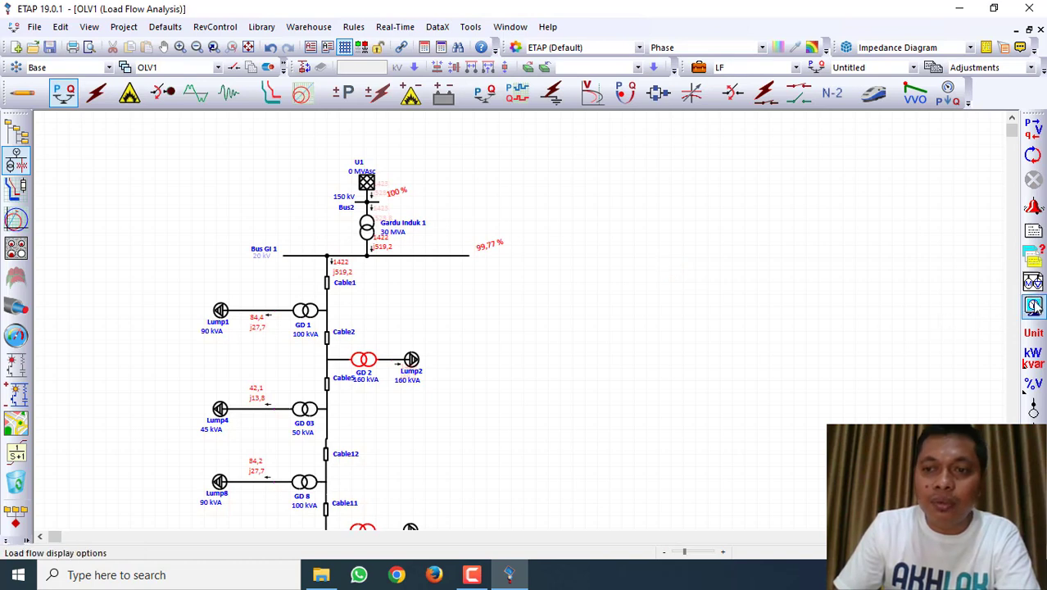
Set the load flow result display to show bus voltages in kV and power flows in Amp.
left_click(1033, 306)
left_click(505, 99)
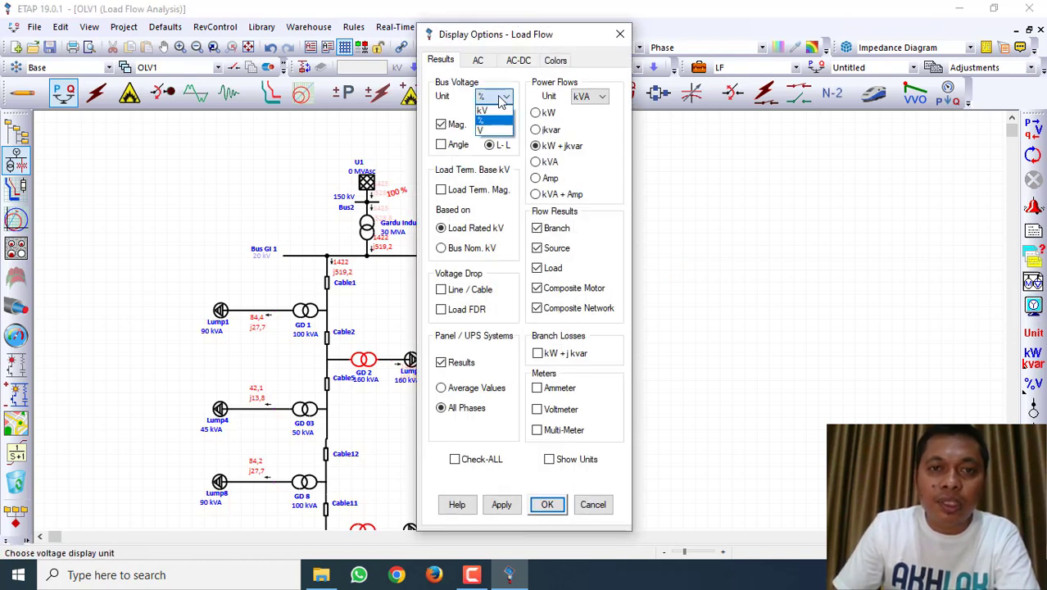
left_click(498, 119)
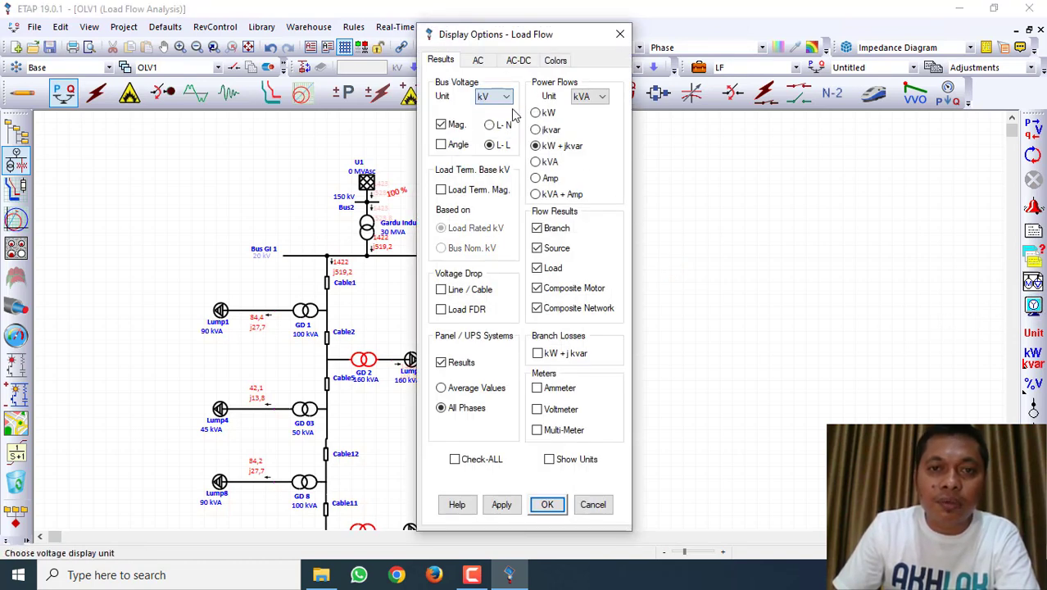
left_click(549, 182)
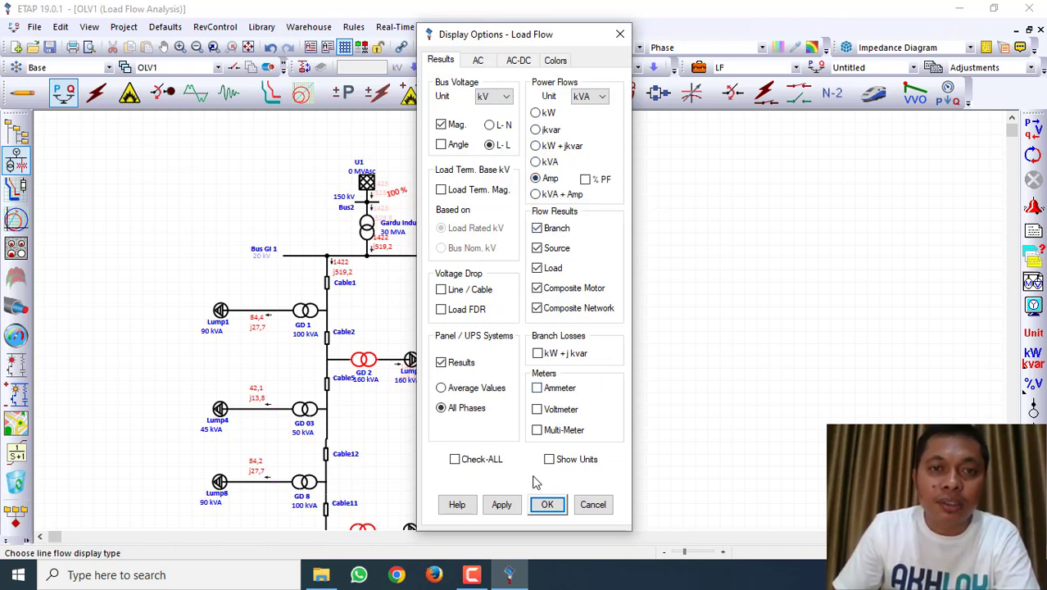
left_click(547, 505)
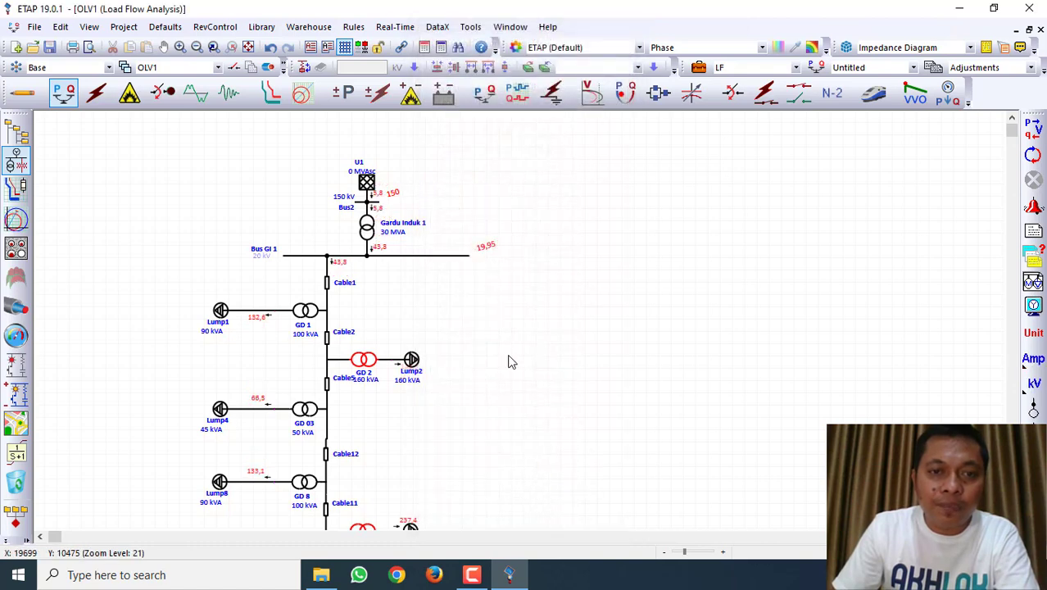
Examine the load flow currents and bus voltages from the 150 kV grid and Gardu Induk 1 down along the 20 kV feeder.
scroll(424, 312, "up", 1)
scroll(424, 312, "up", 2)
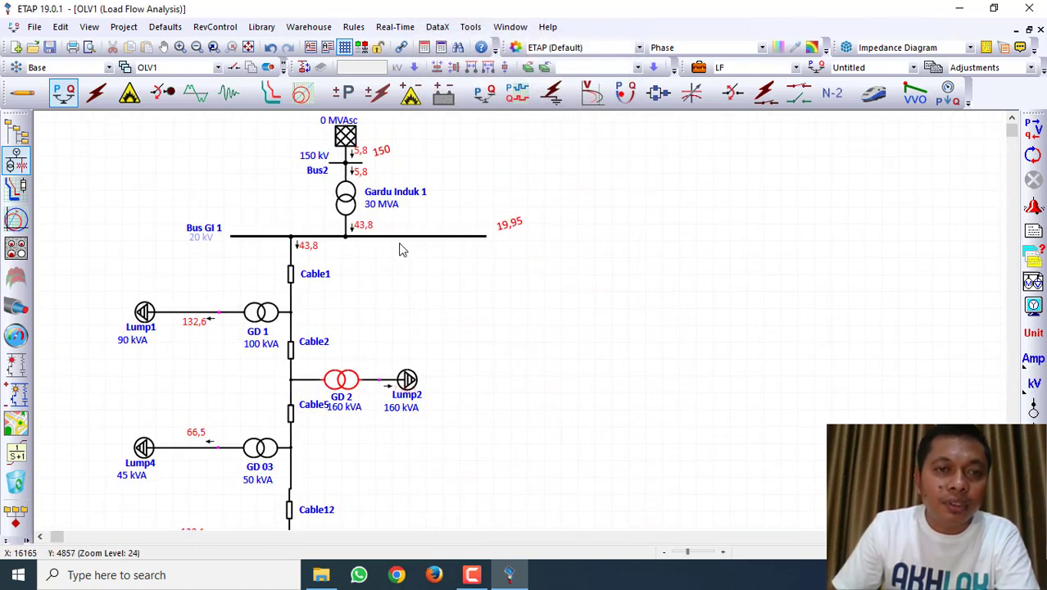
scroll(402, 250, "up", 2)
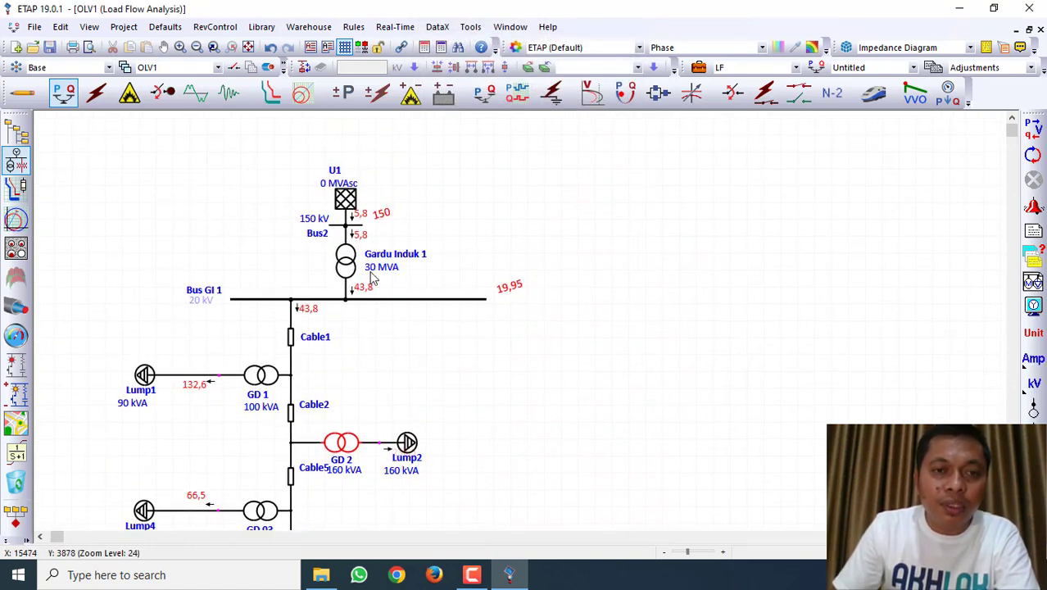
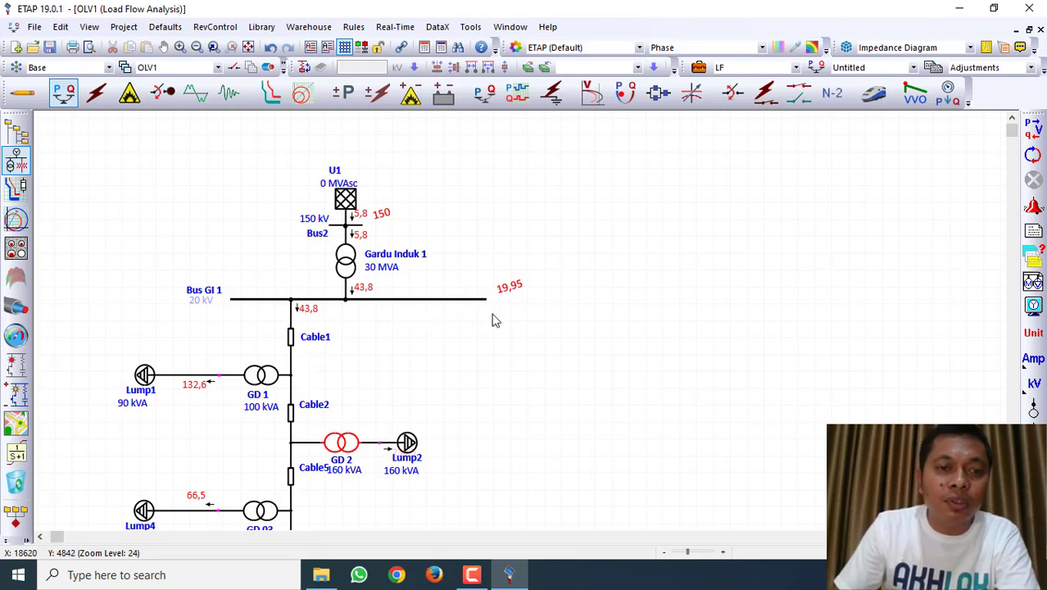
scroll(489, 318, "down", 3)
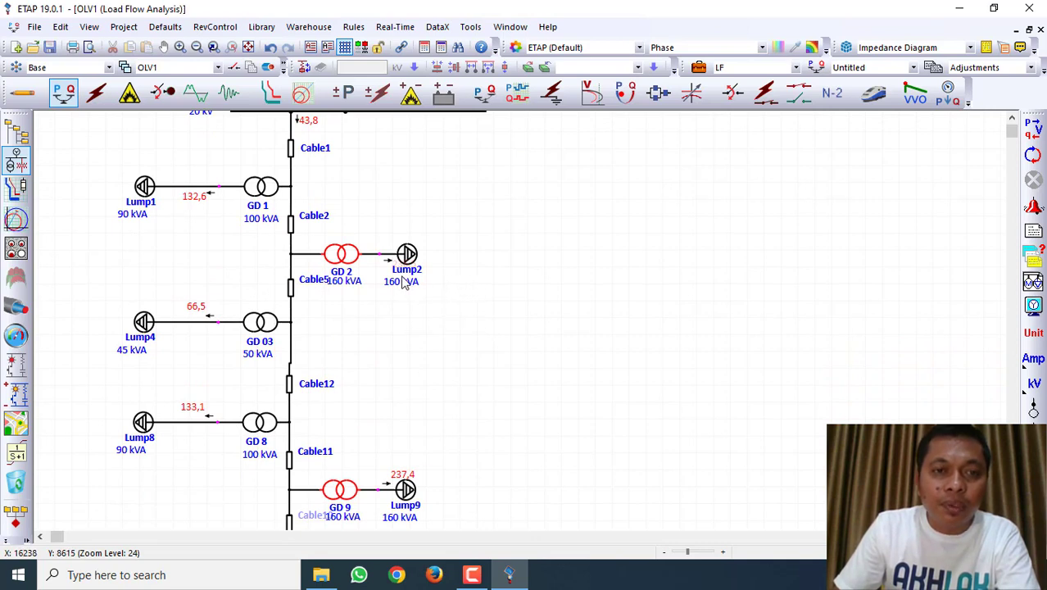
scroll(399, 282, "up", 1)
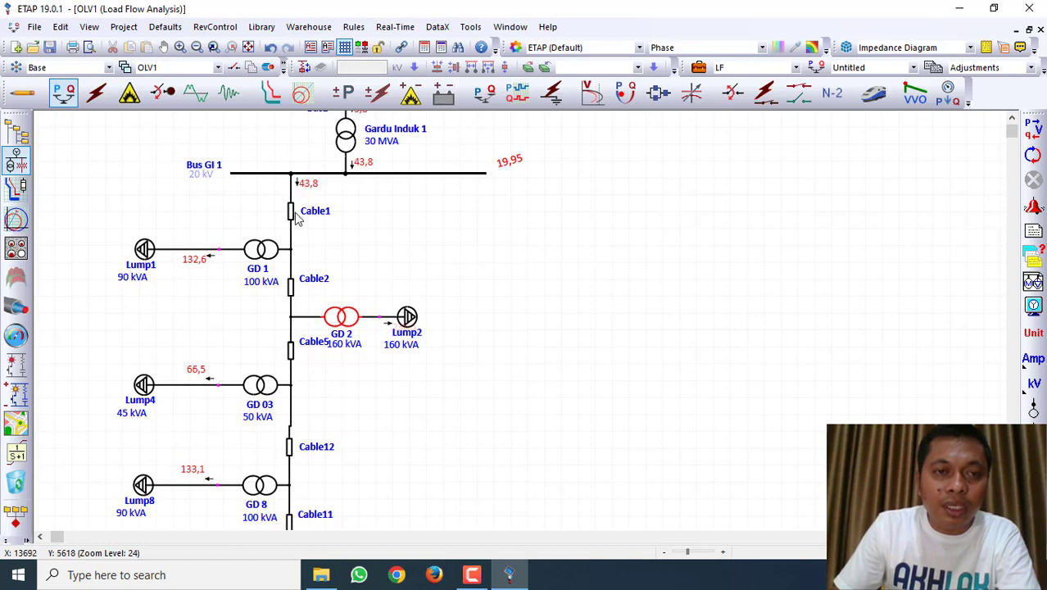
scroll(296, 249, "up", 3)
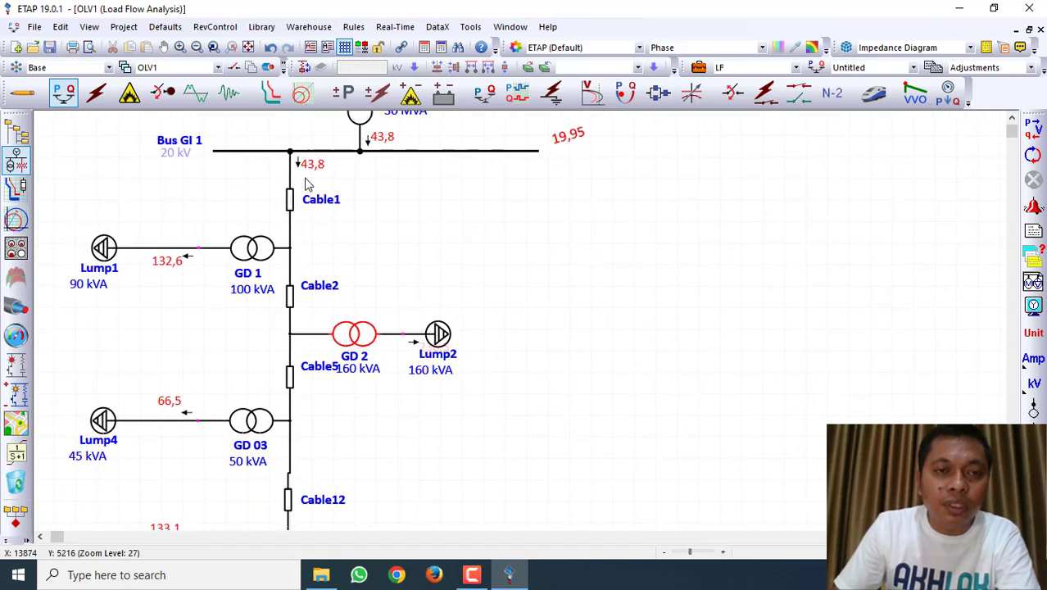
scroll(320, 281, "down", 10)
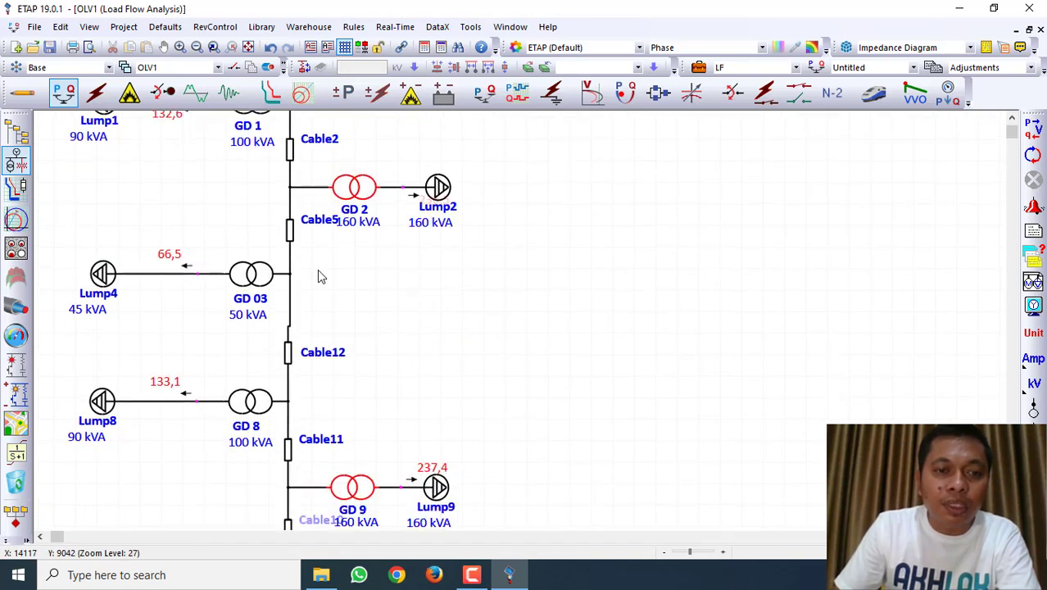
scroll(319, 279, "up", 3)
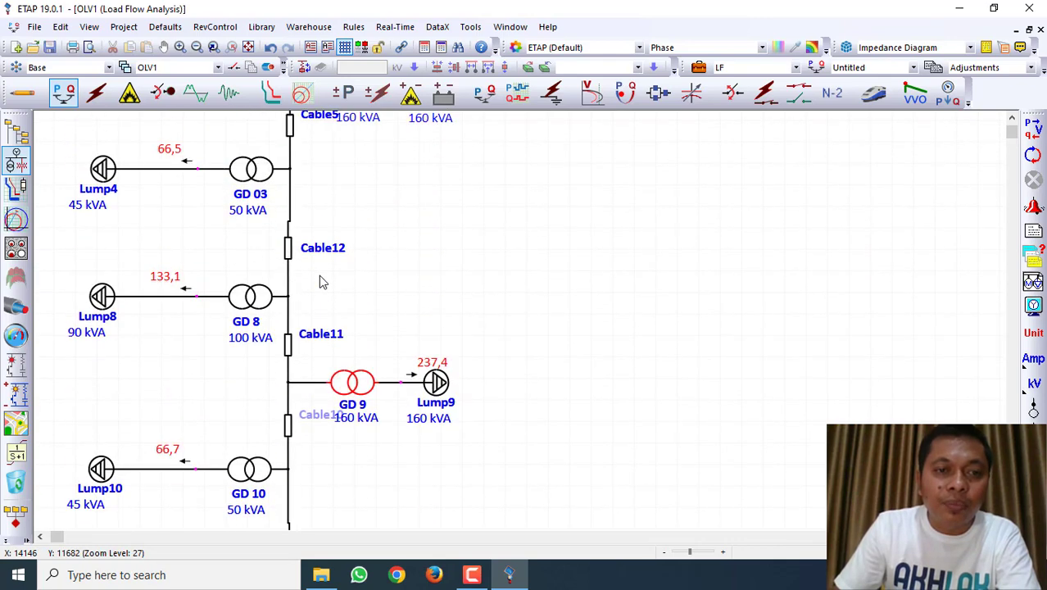
scroll(317, 302, "up", 3)
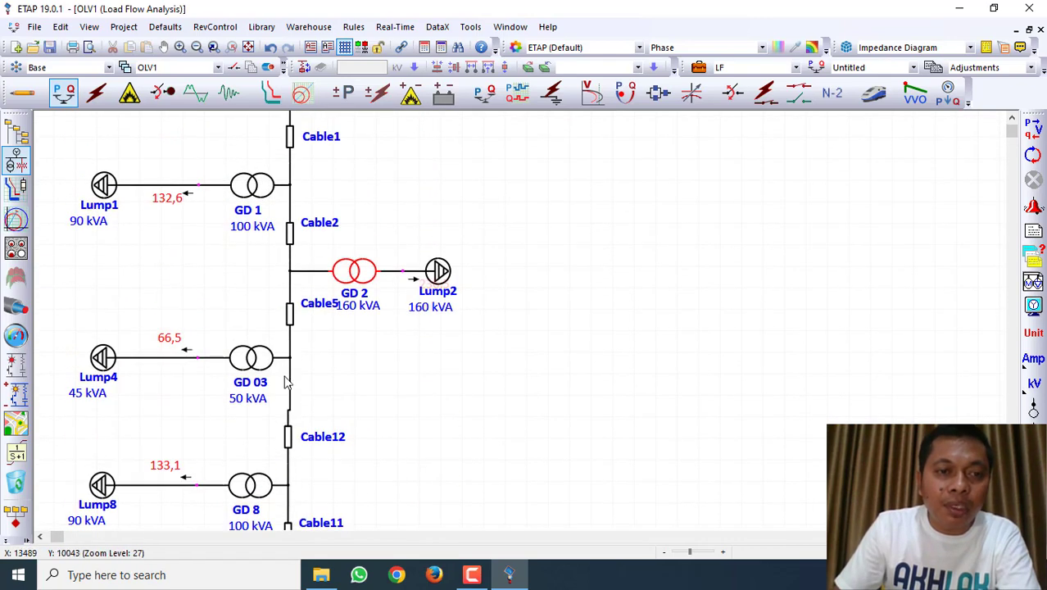
scroll(286, 382, "down", 1)
scroll(278, 330, "up", 3)
scroll(283, 327, "up", 3)
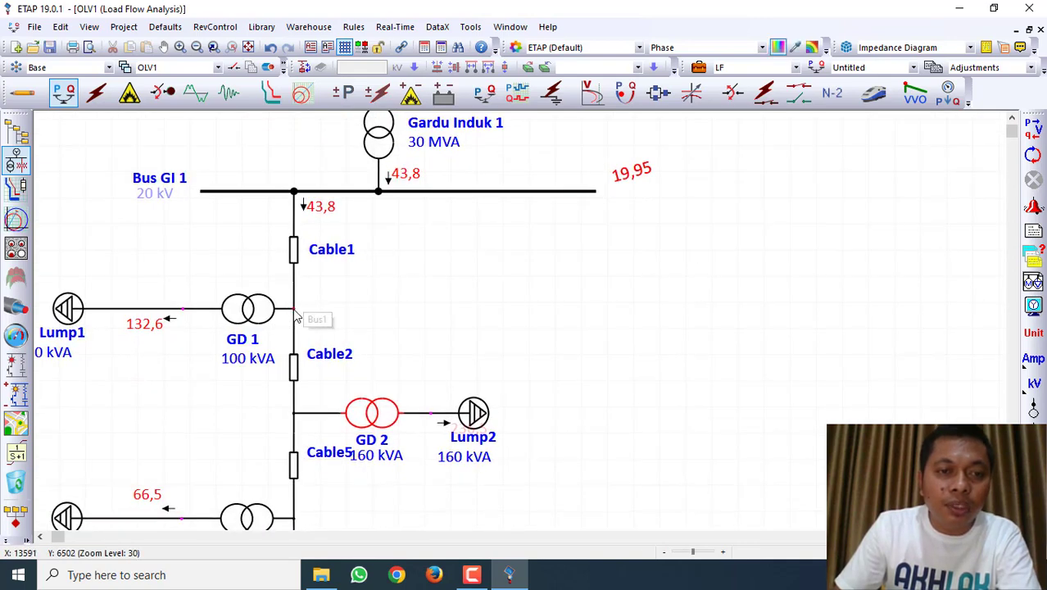
Change the display of Bus1, the node between Cable1 and Cable2, from a node to a bus bar.
right_click(296, 316)
mouse_move(398, 266)
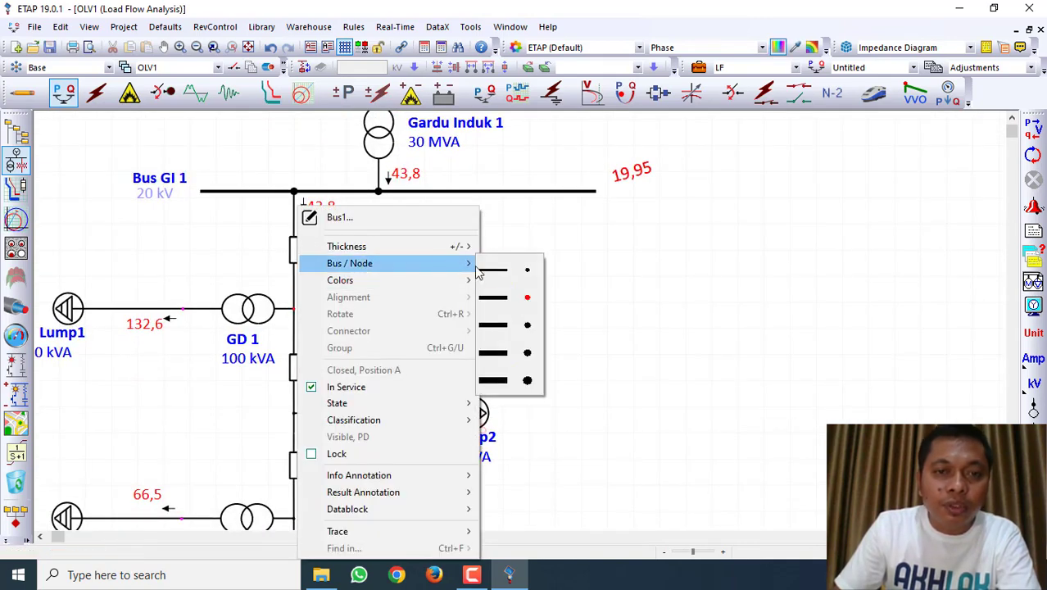
left_click(494, 276)
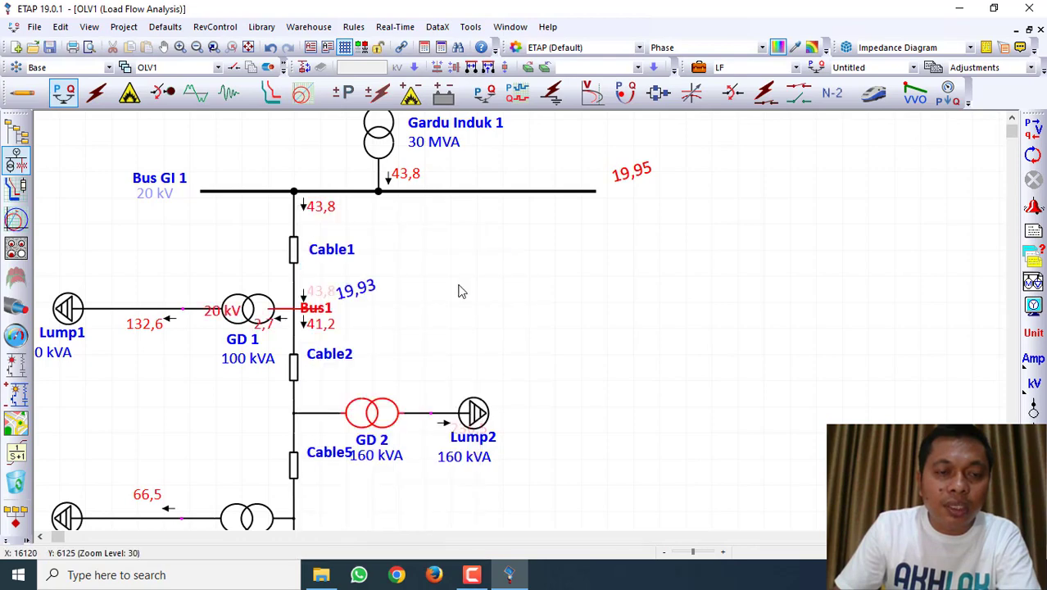
Move GD 1, Lump1 and the node between them together to the left, away from the feeder line.
scroll(348, 312, "down", 1)
scroll(348, 316, "down", 2)
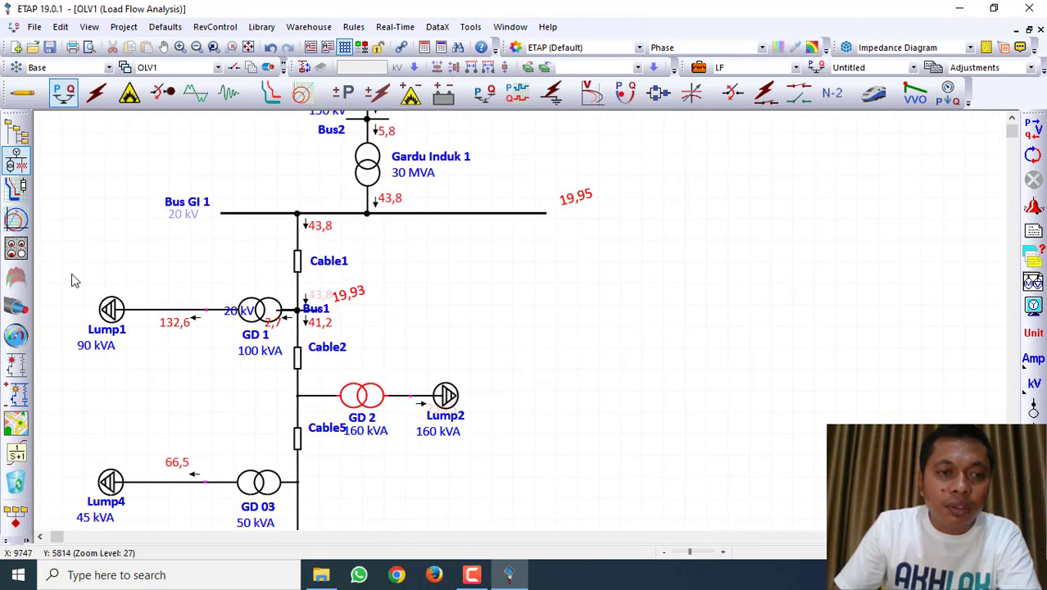
left_click_drag(56, 271, 292, 387)
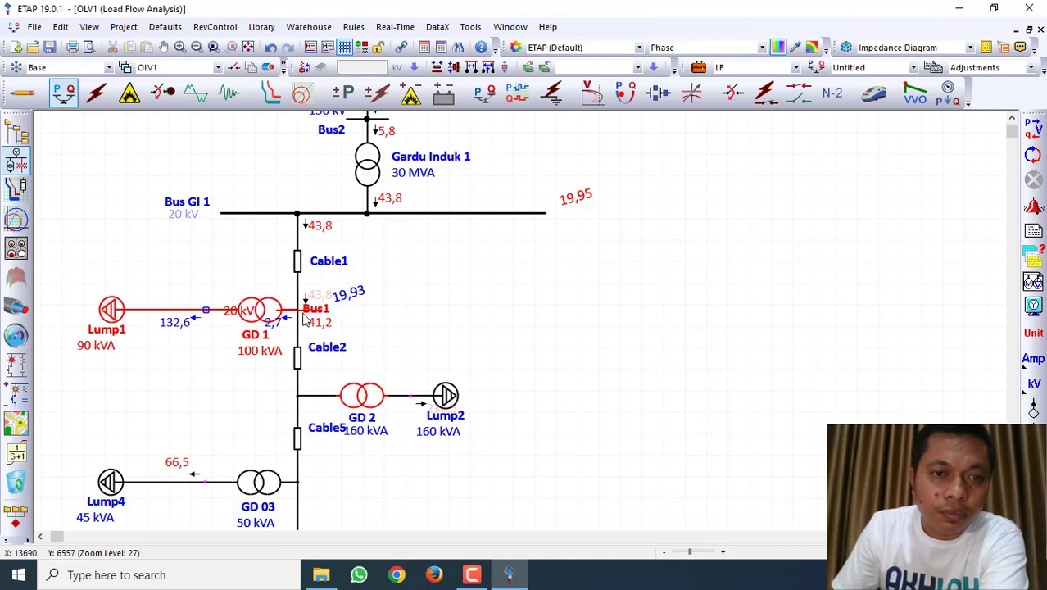
key("Left")
key("Left")
key("Left")
key("Left")
key("Left")
key("Left")
key("Left")
key("Left")
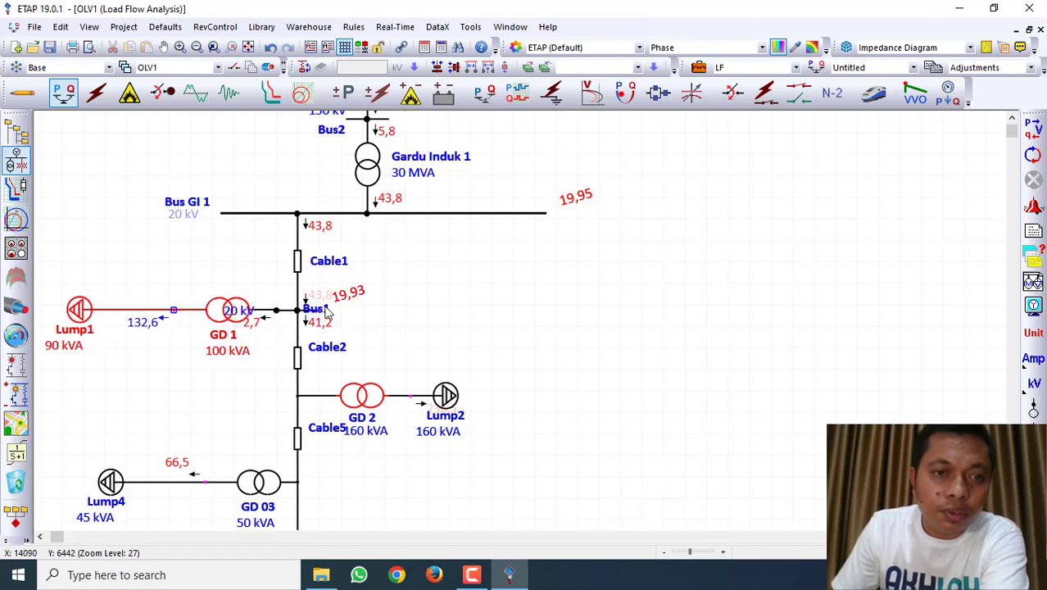
key("Left")
Move Bus1 slightly upward, above GD 1's connection line, and extend its bar to the left.
left_click(312, 318)
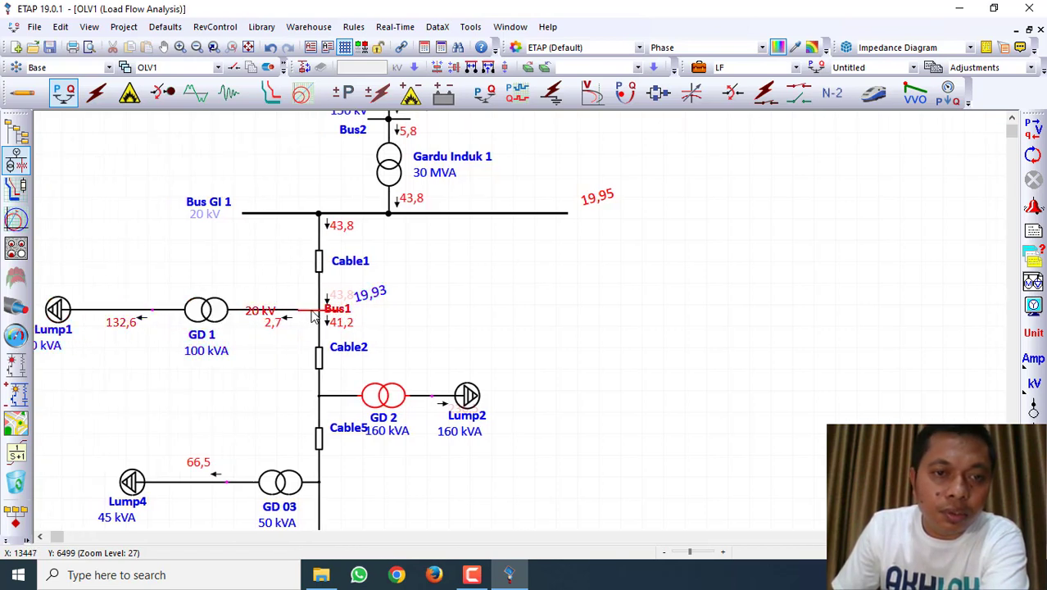
key("Up")
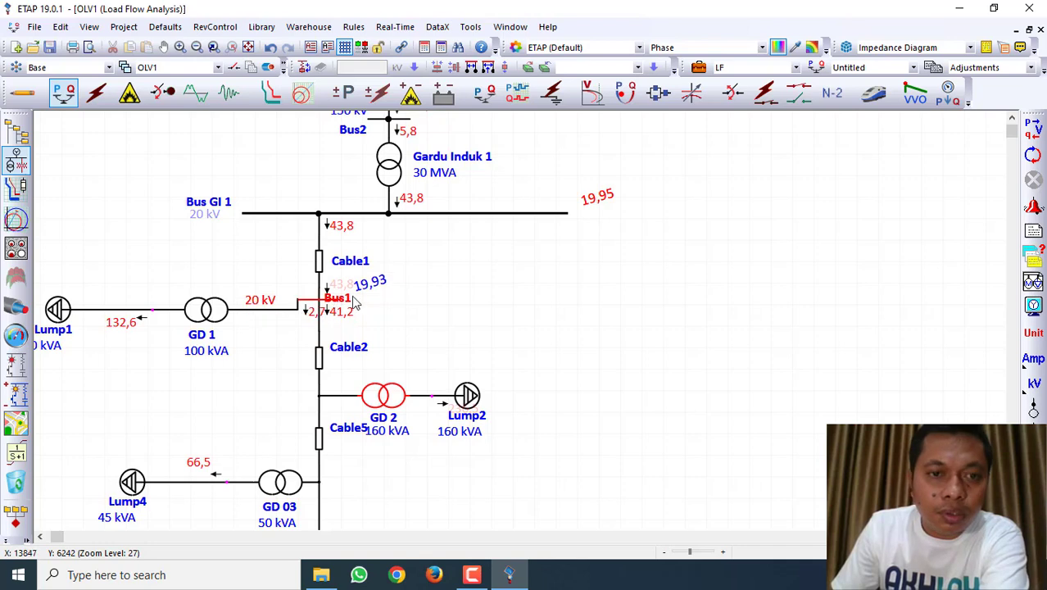
left_click(404, 297)
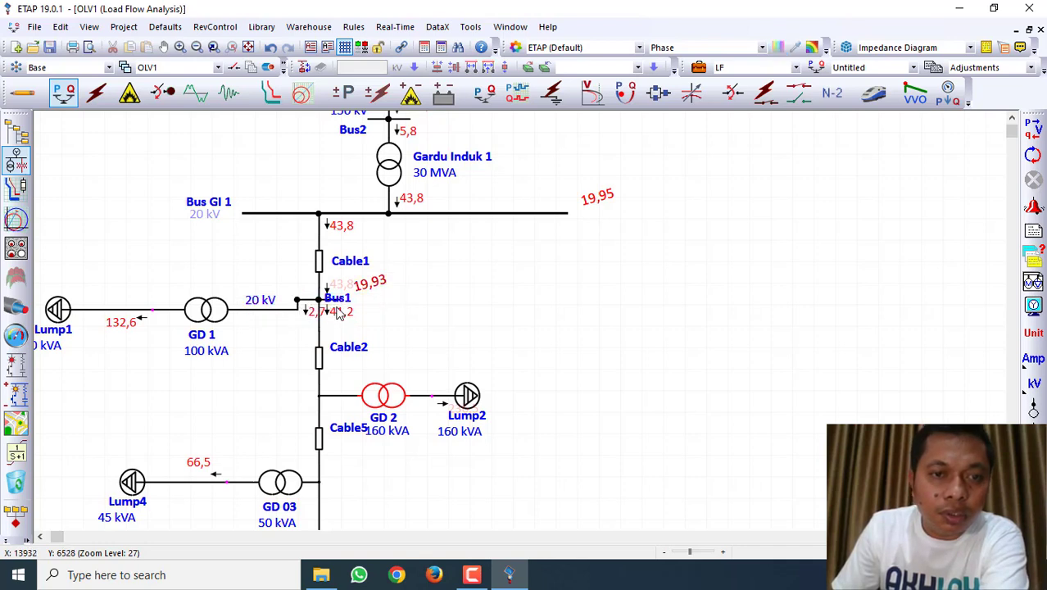
left_click(304, 300)
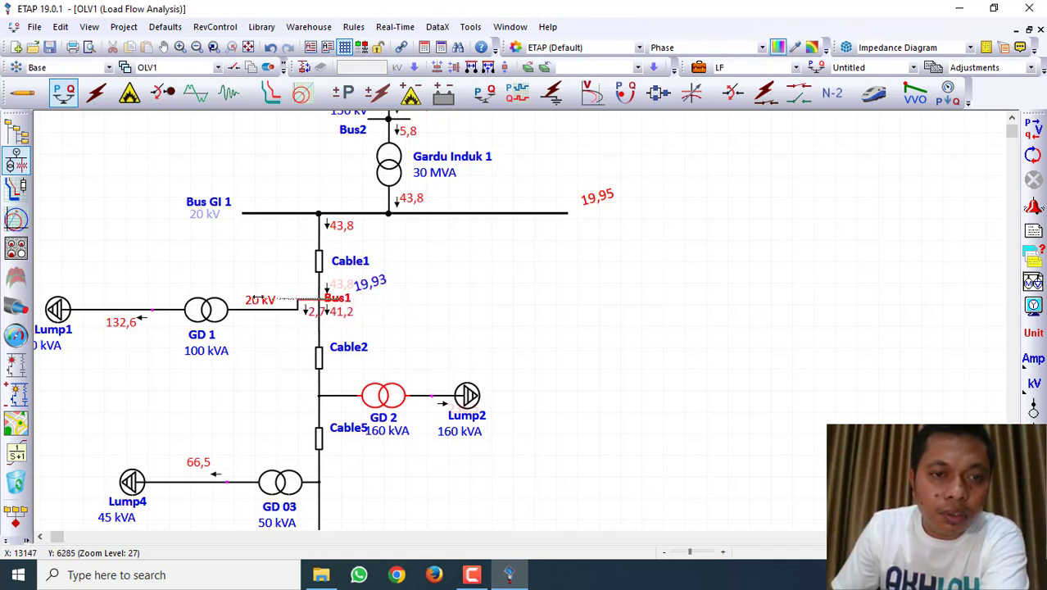
left_click_drag(258, 297, 259, 296)
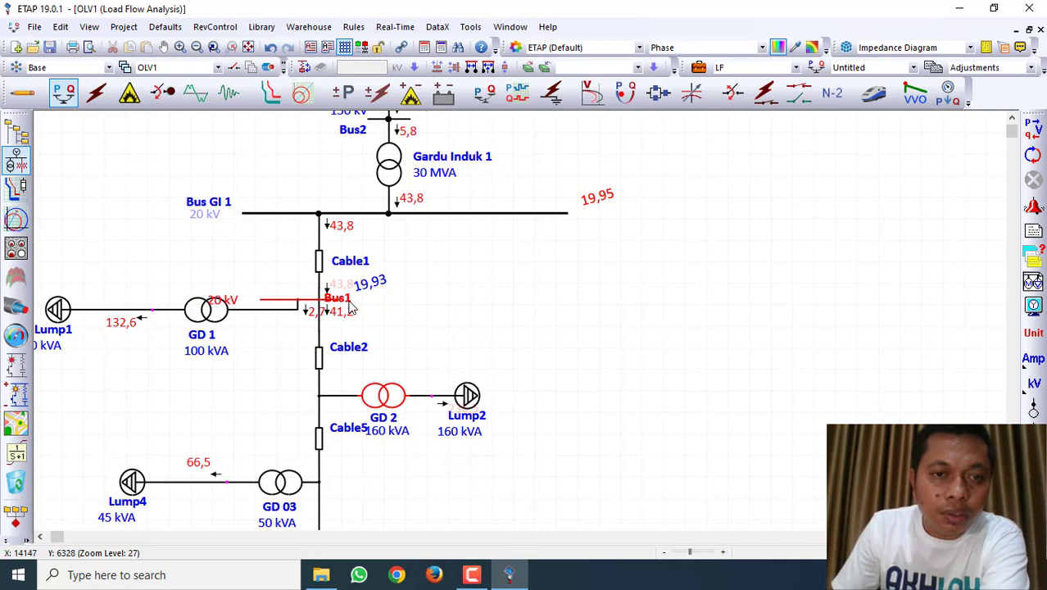
Move the Bus1 label off its bar and extend the bar to the right, beyond the Cable1 current annotation.
scroll(350, 306, "up", 5)
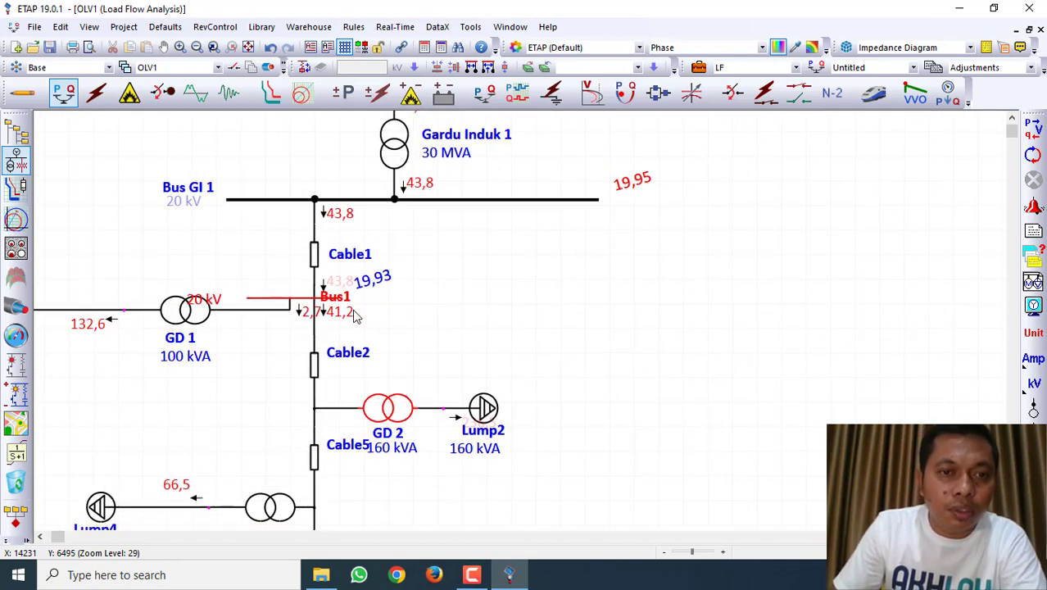
left_click(336, 303)
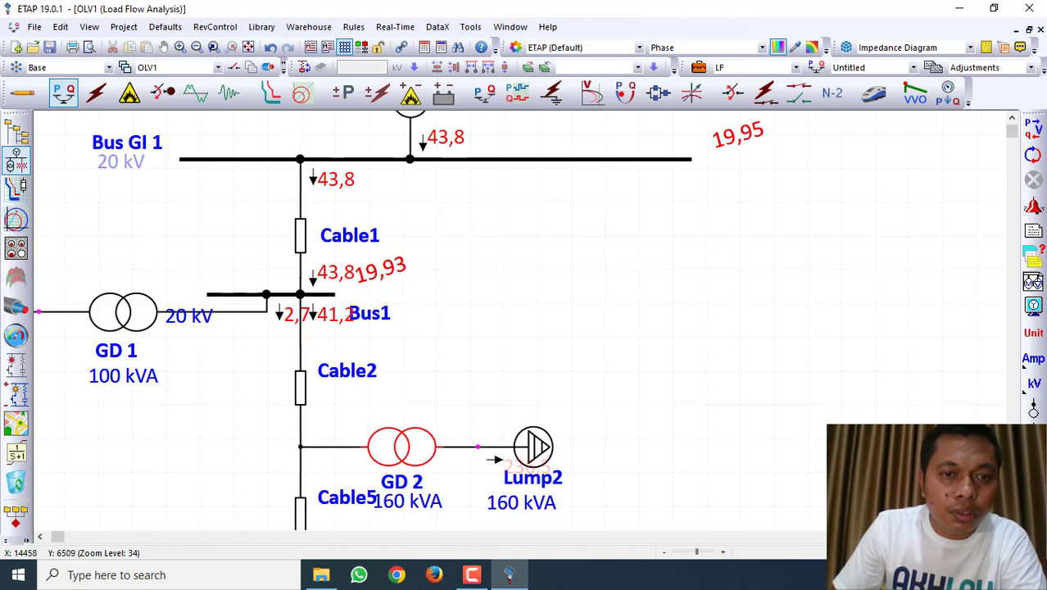
left_click(331, 298)
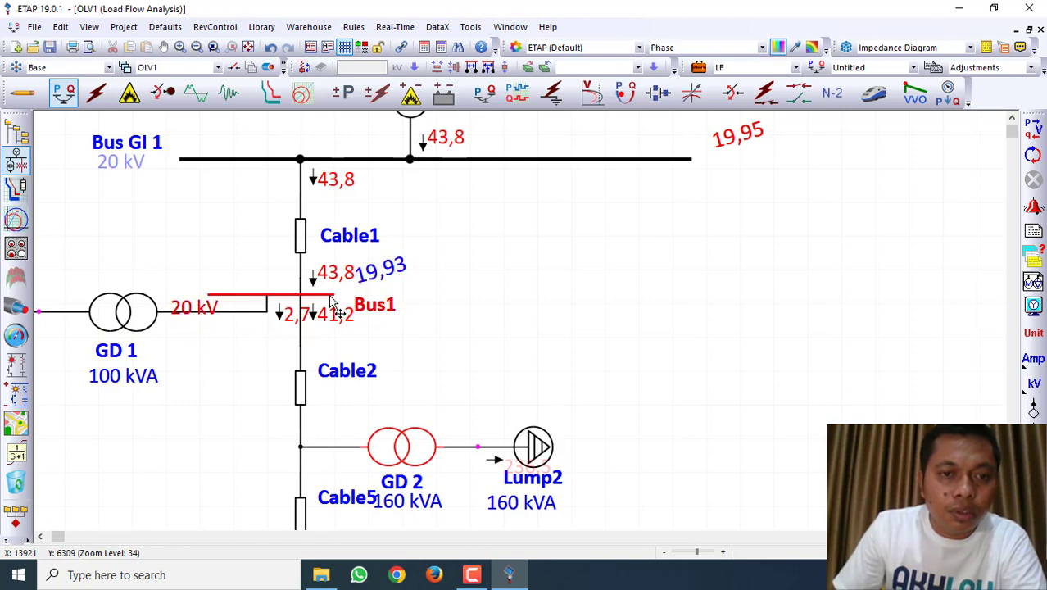
left_click_drag(342, 293, 425, 294)
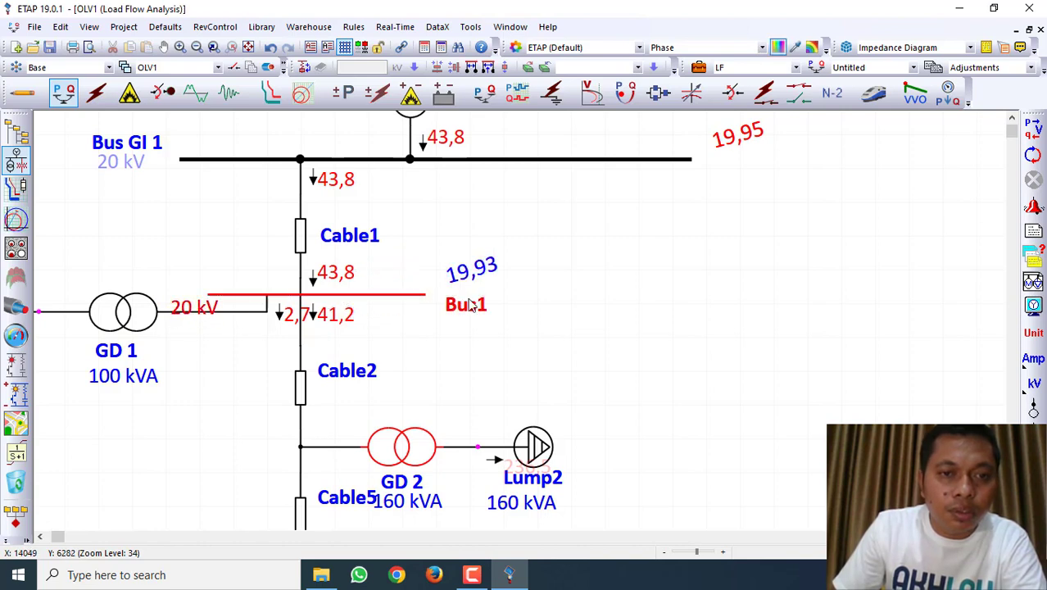
Straighten the connection line between Bus1 and Cable2.
left_click(302, 328)
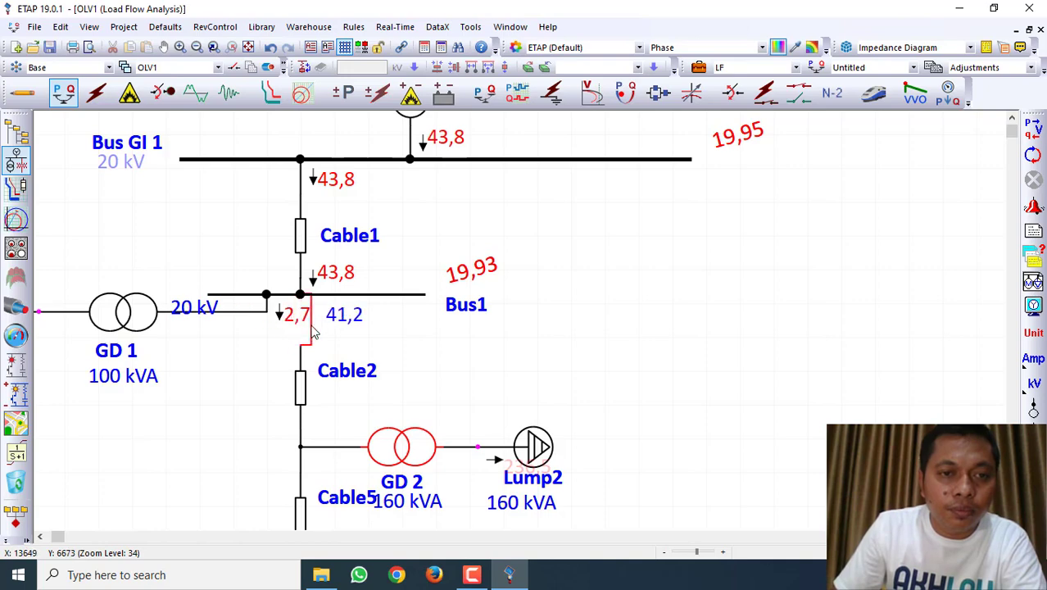
left_click_drag(302, 331, 299, 326)
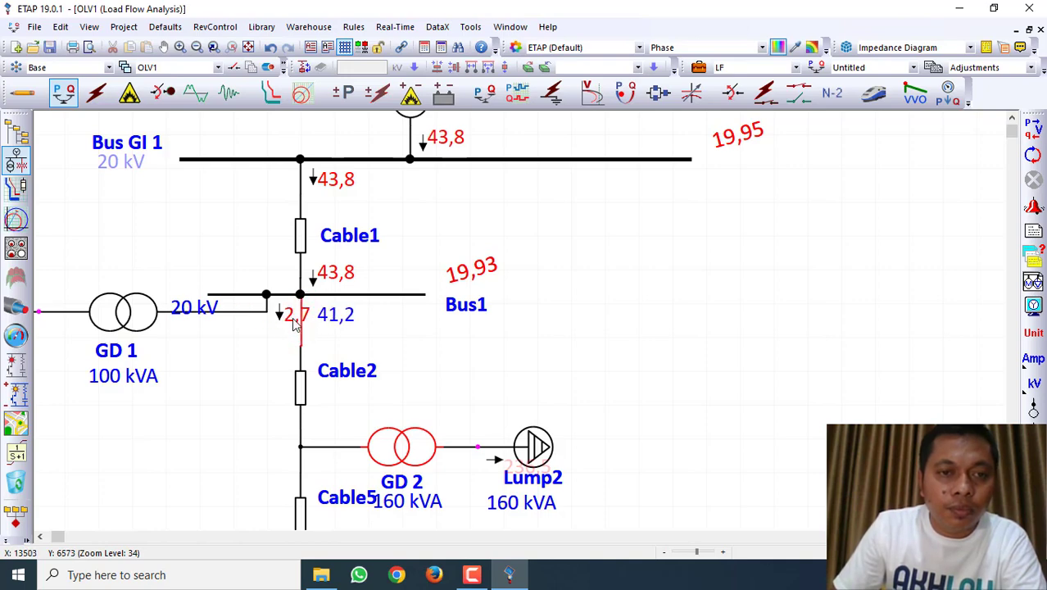
left_click(377, 340)
scroll(342, 348, "down", 2)
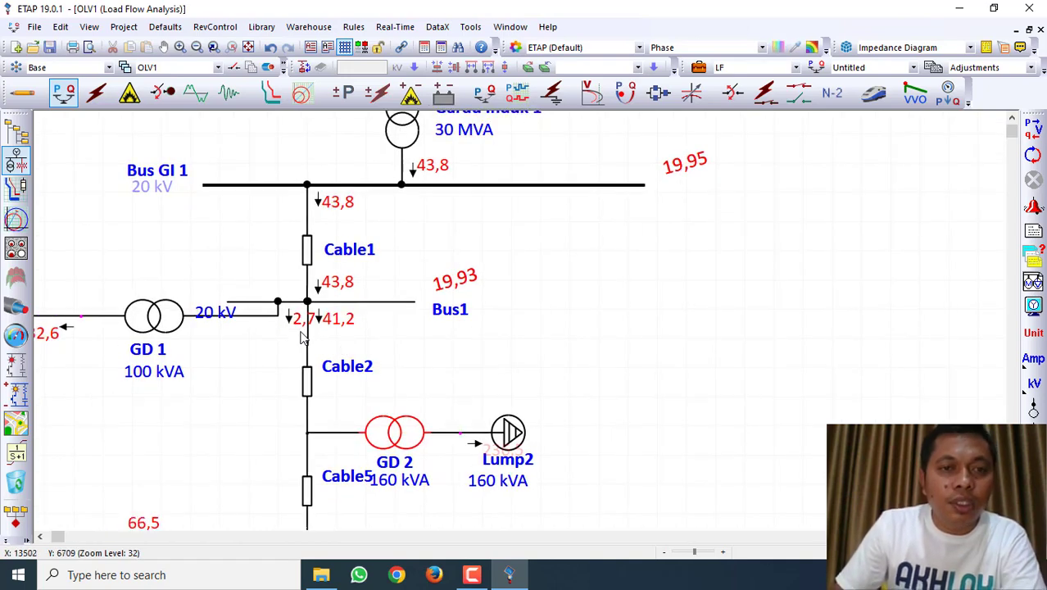
scroll(299, 325, "up", 1)
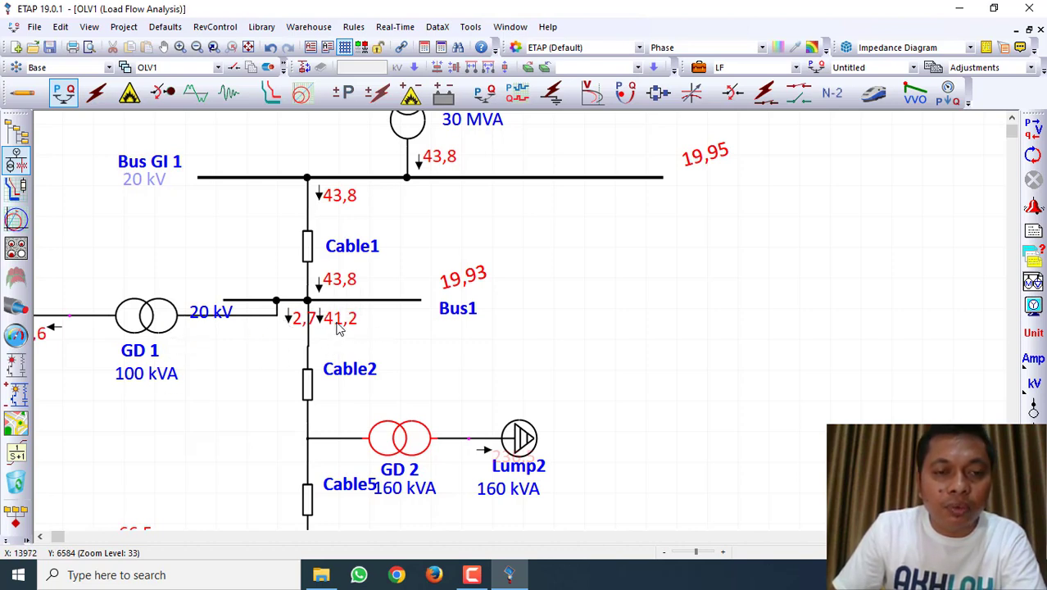
Move Lump2 to the right, away from GD 2, to clear the current annotation on their connection.
scroll(342, 330, "down", 3)
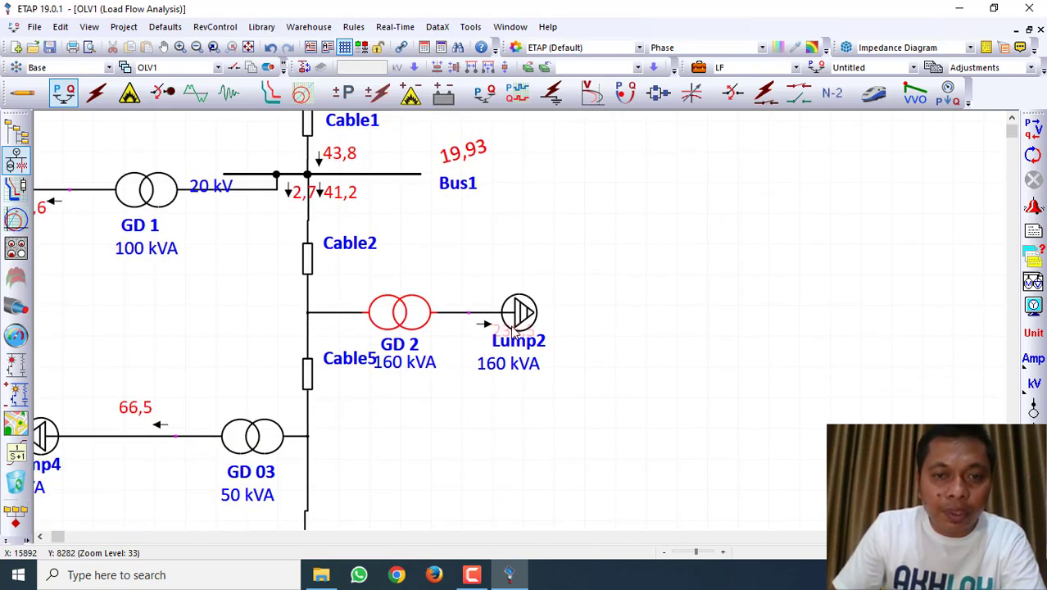
left_click_drag(524, 319, 620, 326)
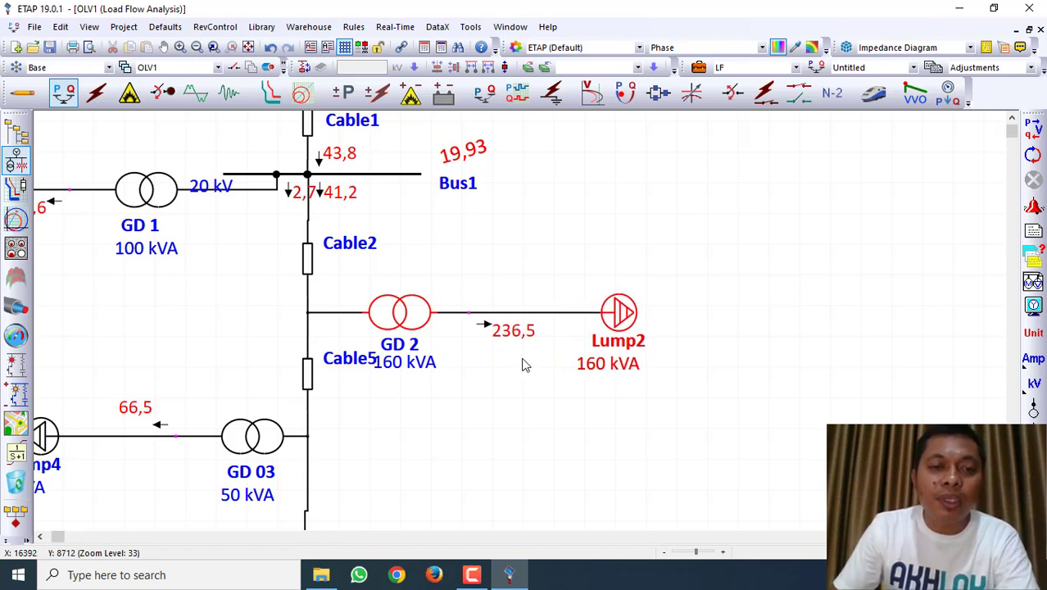
Move the Cable5 label down, clear of GD 2's rating, and display Bus4 as a bus bar placed above the GD 2 branch.
left_click_drag(343, 367, 339, 397)
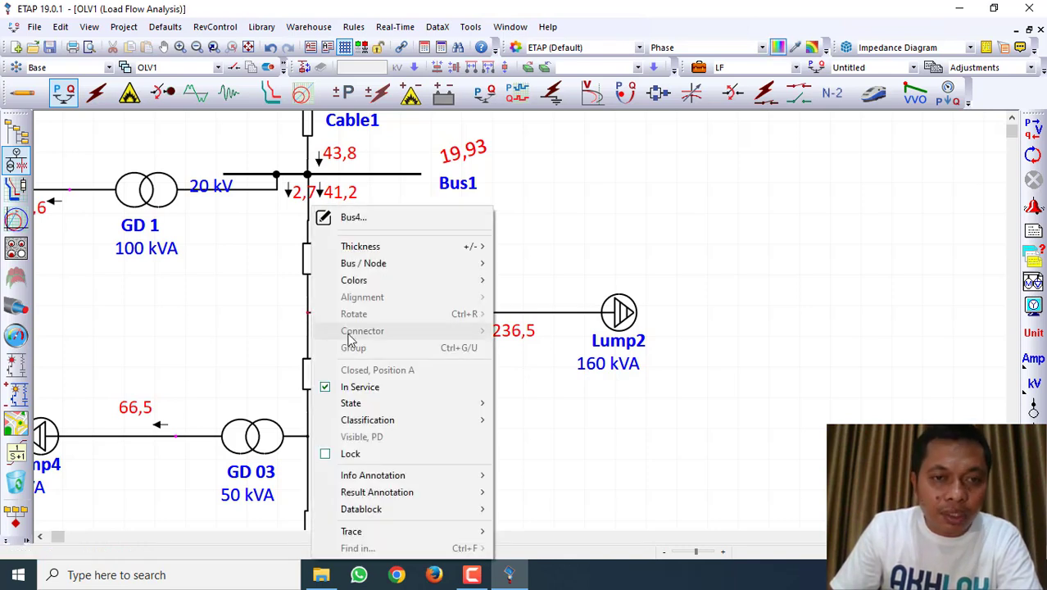
mouse_move(358, 269)
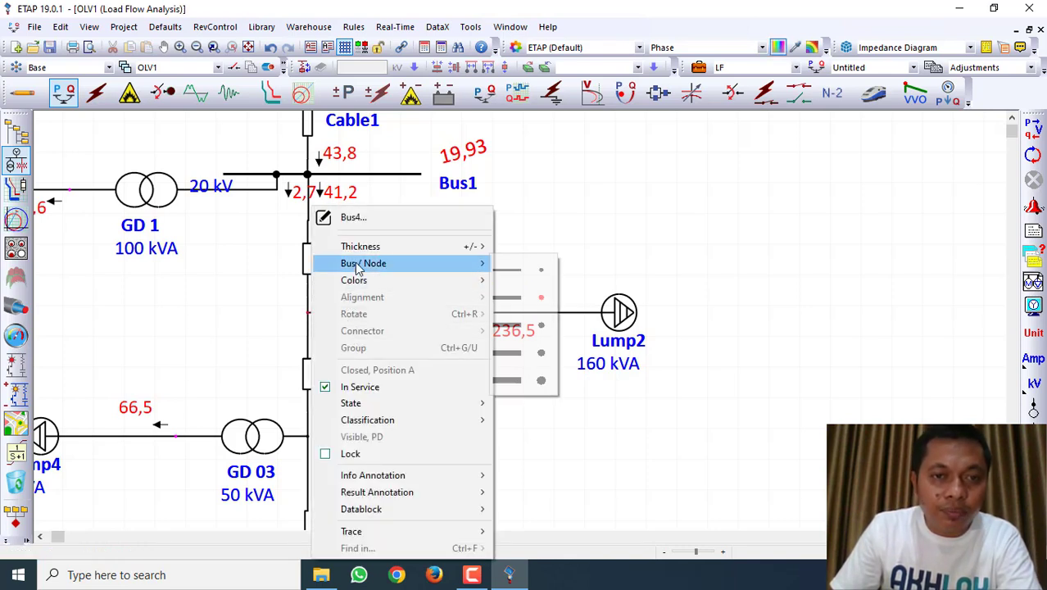
left_click(503, 268)
left_click_drag(315, 326, 330, 344)
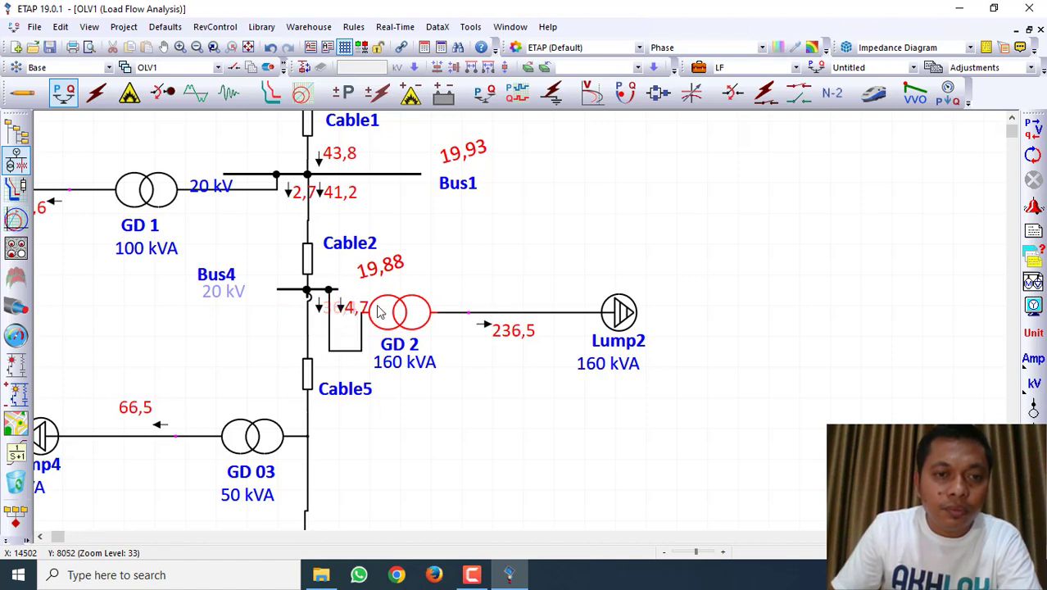
Shift GD 2 slightly to the right, and move it together with Lump2 well to the right of the feeder line.
left_click_drag(385, 312, 408, 305)
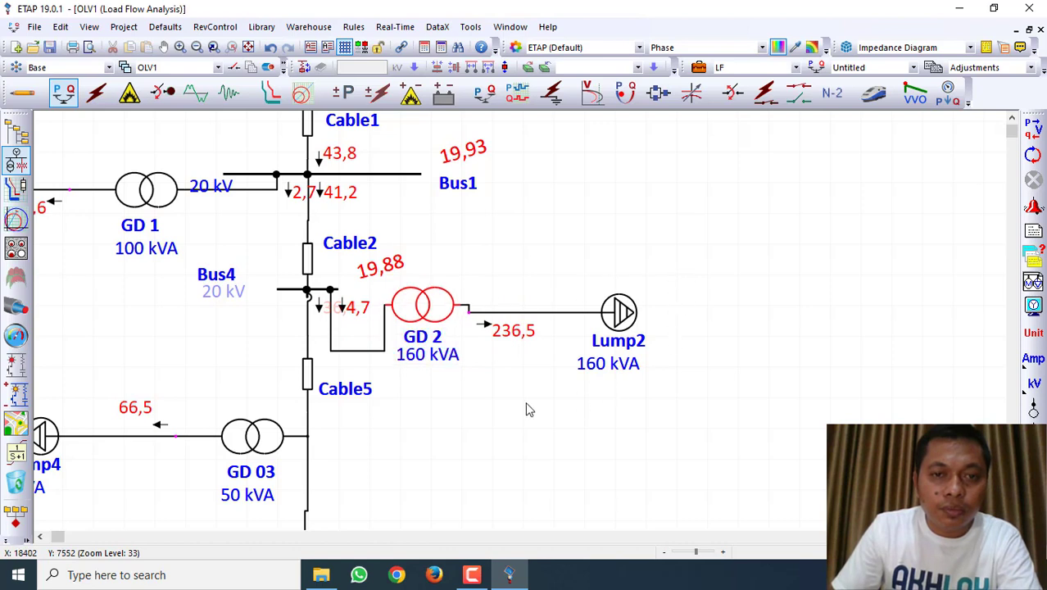
left_click_drag(409, 415, 402, 419)
key("Right")
key("Right")
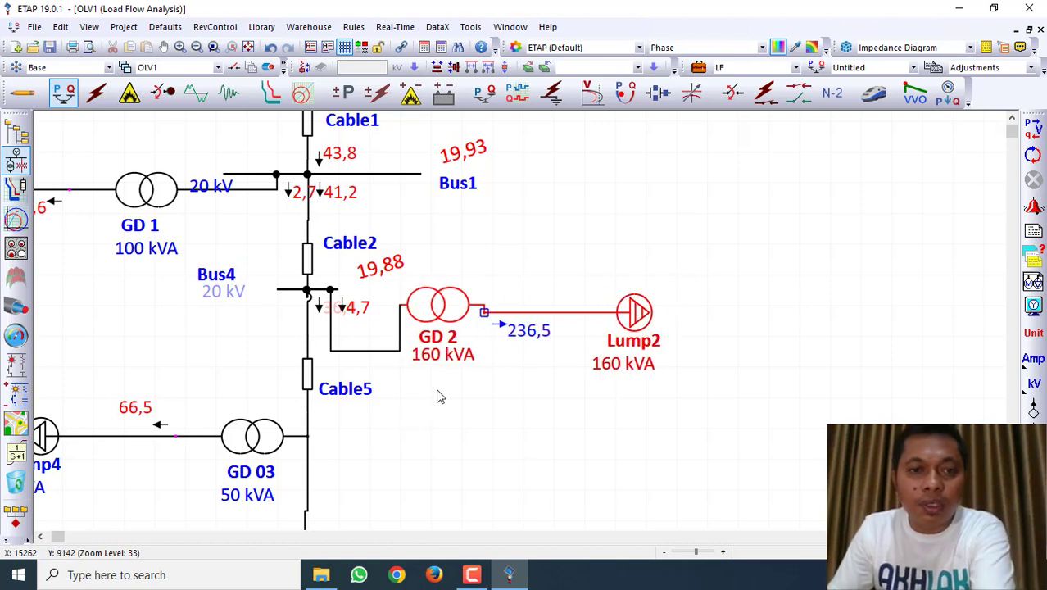
key("Right")
key("Right")
key("Right")
key("Right")
key("Right")
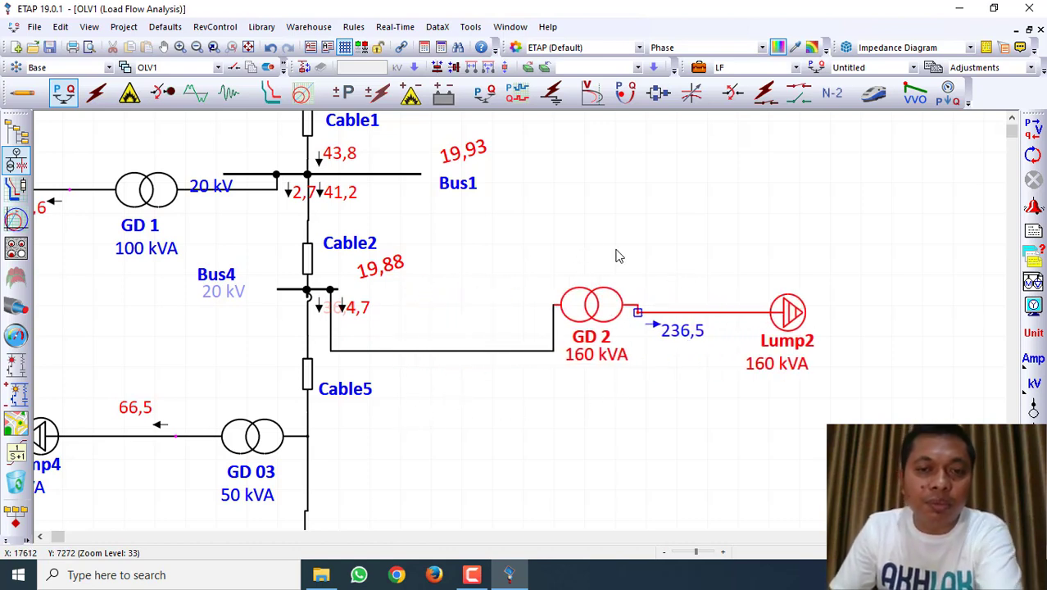
Extend the Bus4 bar to the right and slide GD 2's connection along it, clear of the Cable5 current annotation.
left_click(609, 243)
left_click(333, 291)
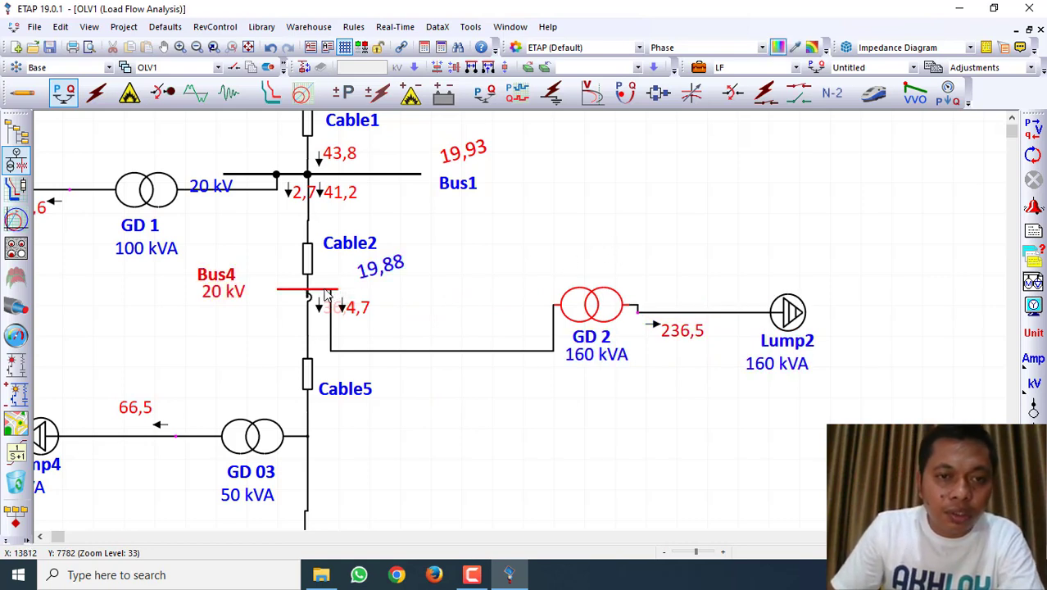
left_click_drag(337, 290, 429, 290)
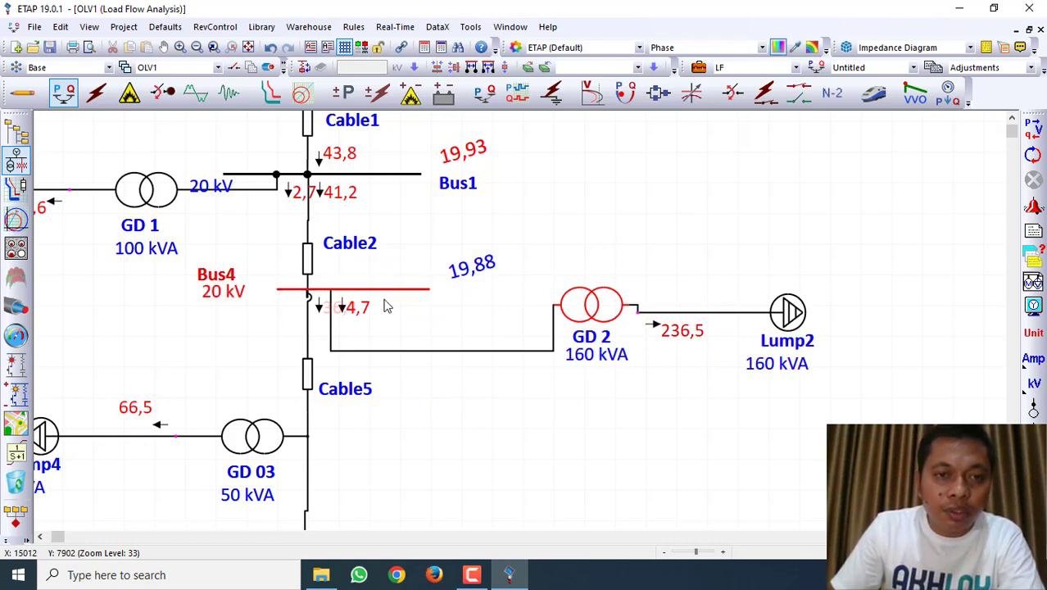
left_click(331, 321)
left_click_drag(350, 326, 385, 326)
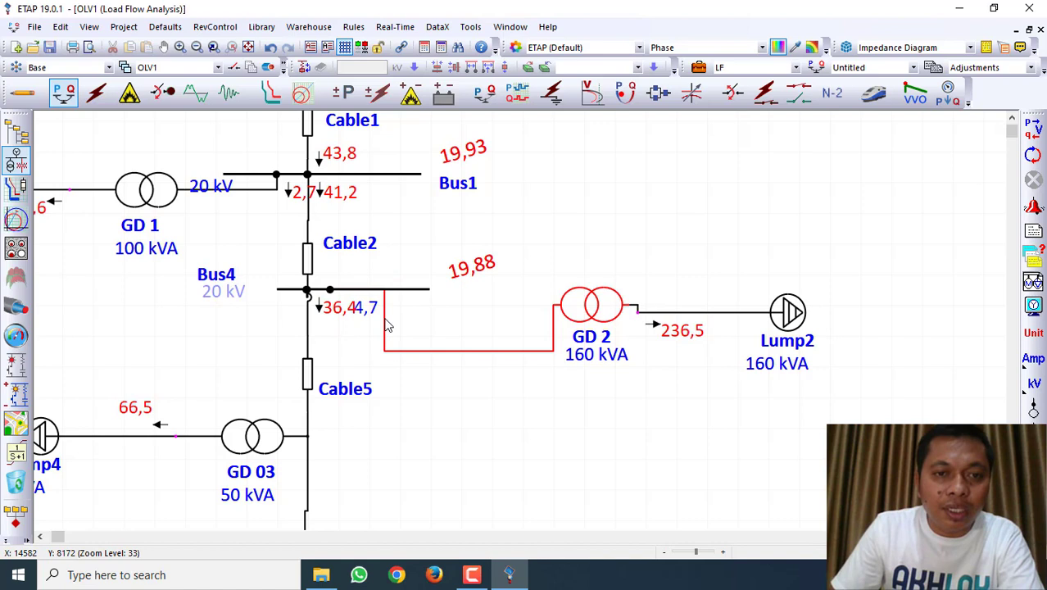
left_click(471, 325)
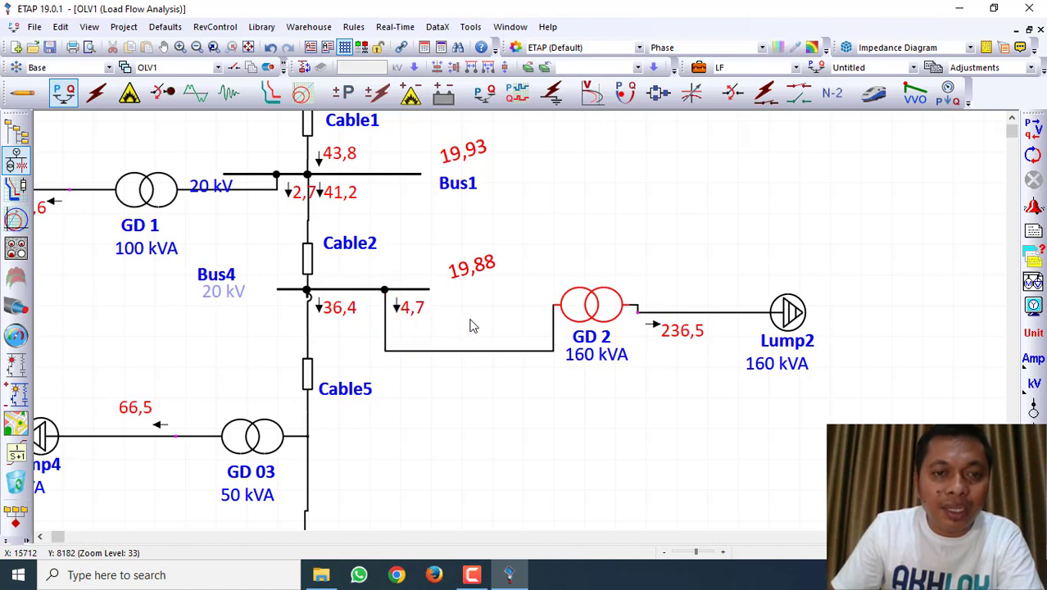
Slide GD 1's connection to the left end of Bus1, separating its current annotation from the Cable2 one.
left_click(264, 191)
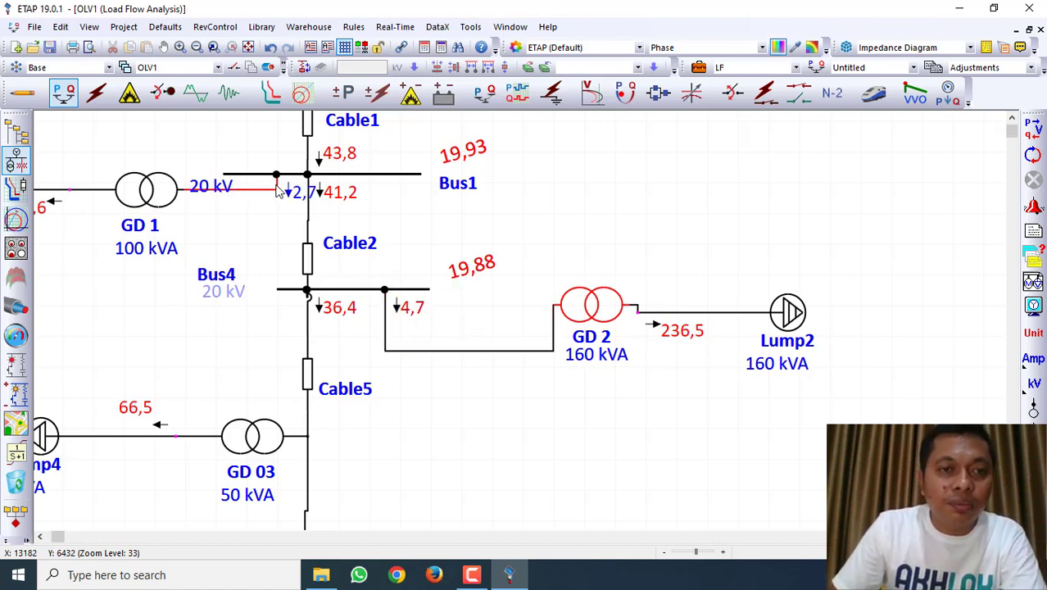
mouse_move(277, 185)
left_mouse_down()
mouse_move(267, 186)
mouse_move(277, 185)
left_mouse_up()
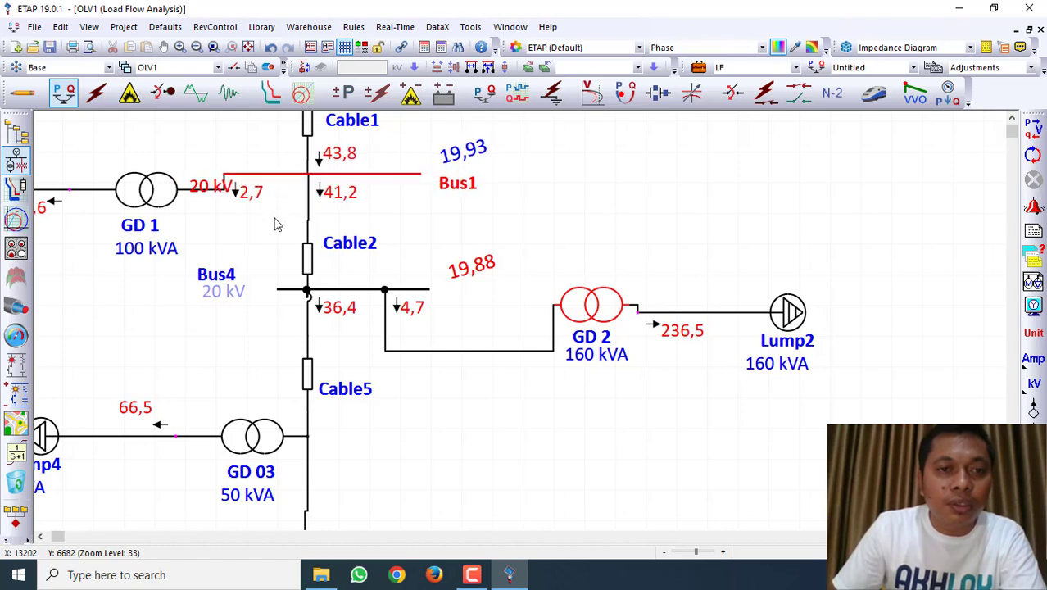
left_click(277, 225)
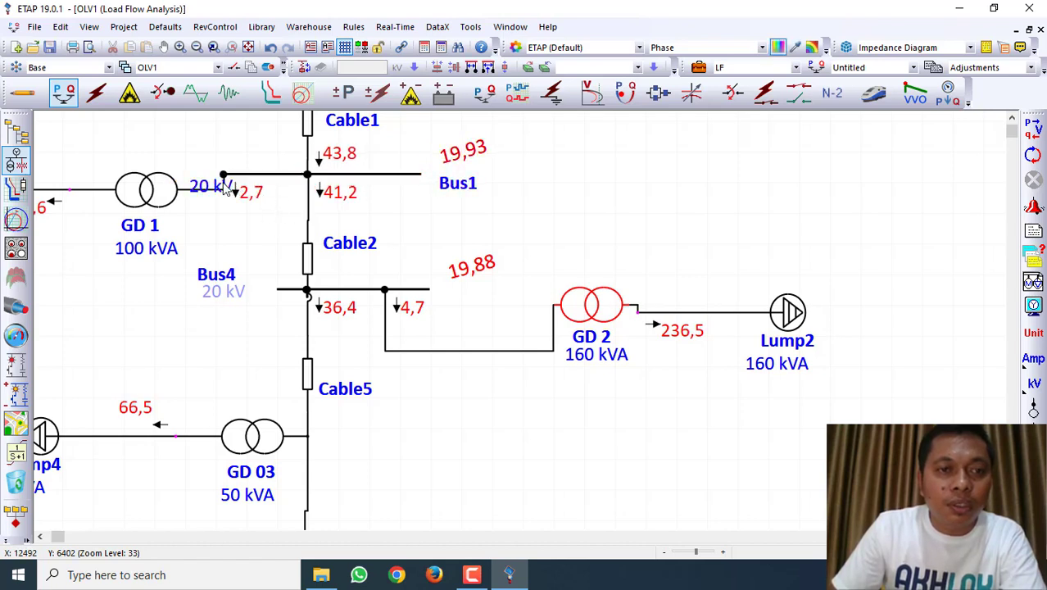
Move Bus1's 20 kV label above the left end of its bar, clear of GD 1's connection line.
left_click_drag(215, 189, 238, 154)
left_click(224, 185)
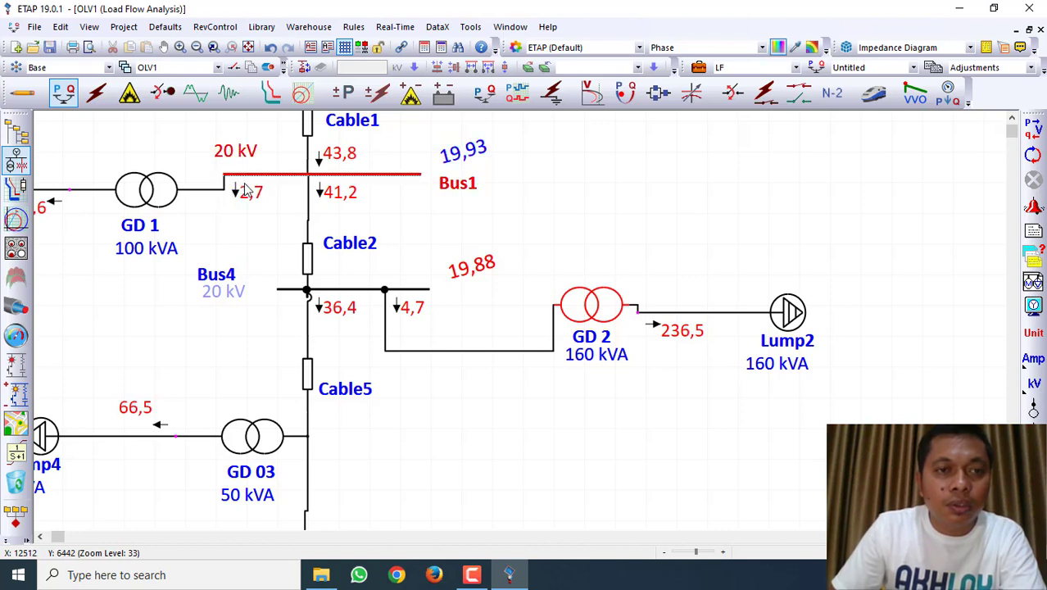
left_click_drag(245, 184, 244, 183)
left_click(272, 234)
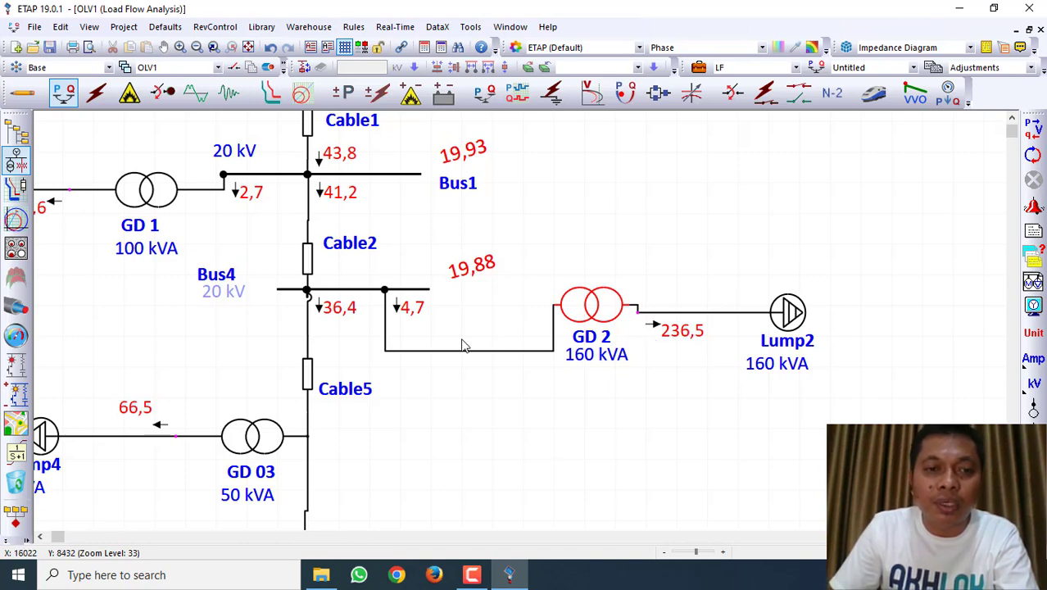
Try to move the grouped GD 03 and GD 8 branches left of the feeder line, and undo the move.
scroll(463, 346, "down", 2)
scroll(402, 354, "down", 2)
scroll(369, 356, "down", 3)
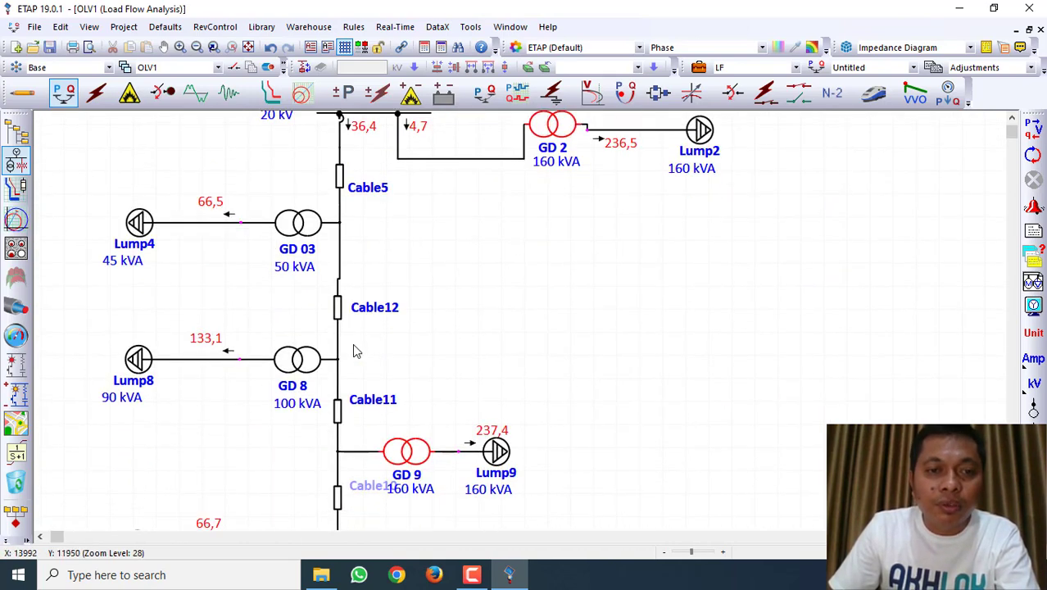
scroll(353, 350, "up", 2)
scroll(336, 339, "down", 1)
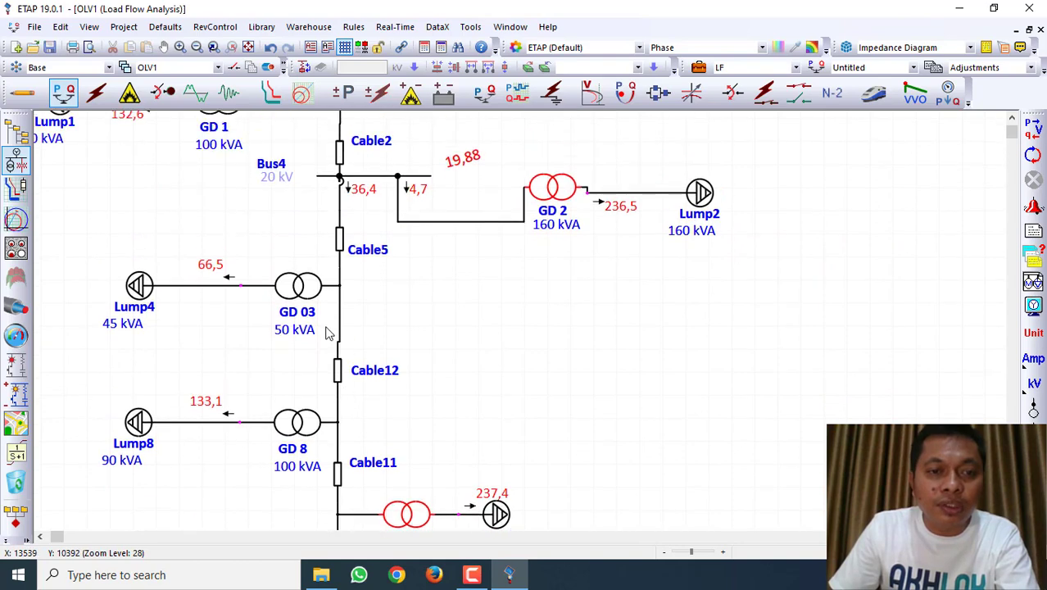
left_click(39, 536)
left_click_drag(164, 206, 413, 460)
left_click_drag(426, 495, 534, 363)
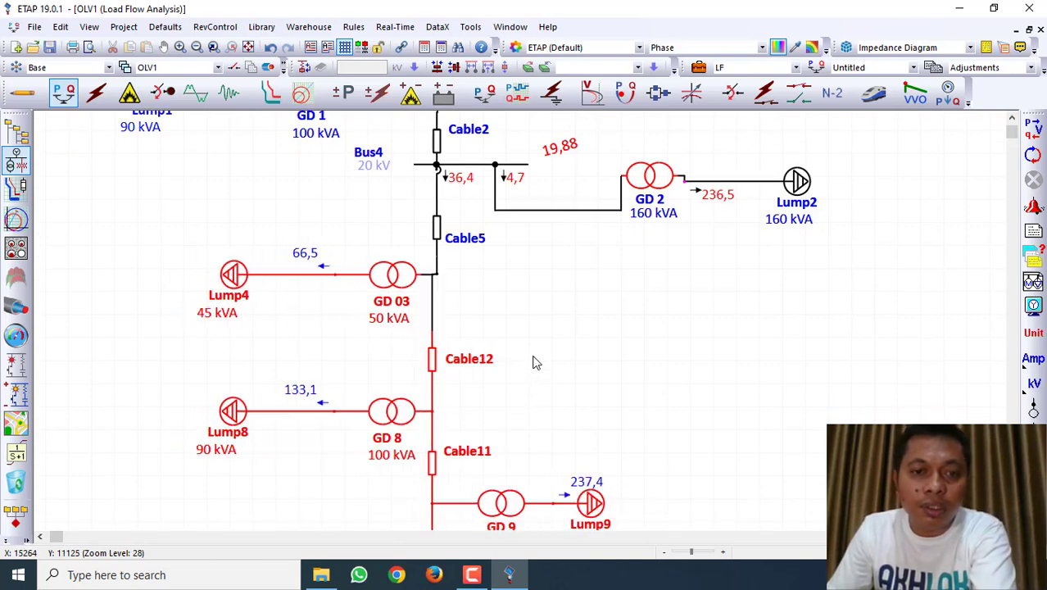
left_click(549, 348)
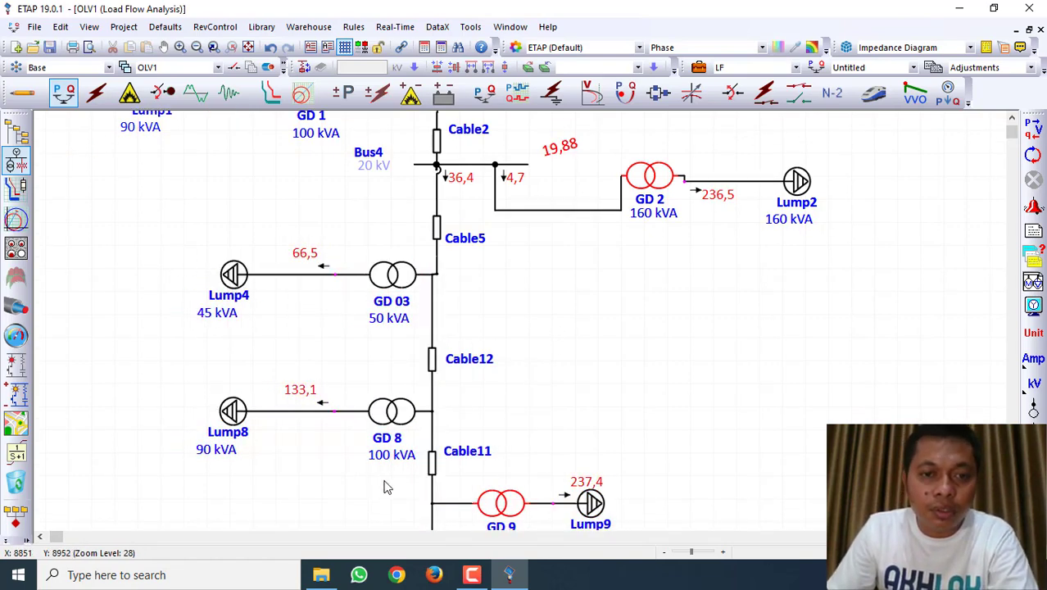
key("ctrl+z")
left_click(582, 399)
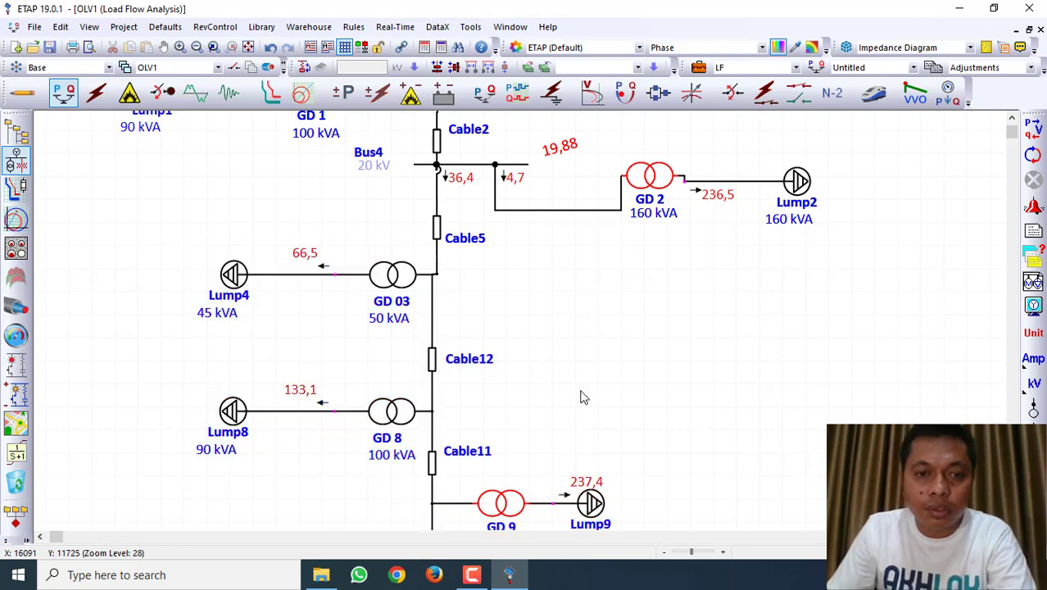
Ungroup transformers GD 8 and GD 03 so their branches can move independently of the feeder.
left_click(407, 412)
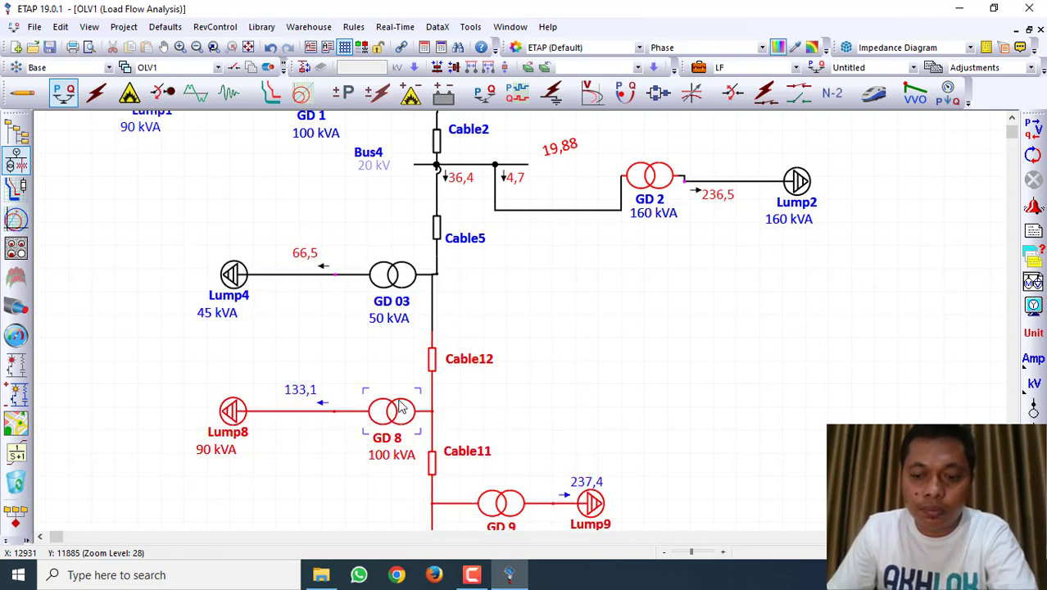
left_click(401, 414)
right_click(400, 415)
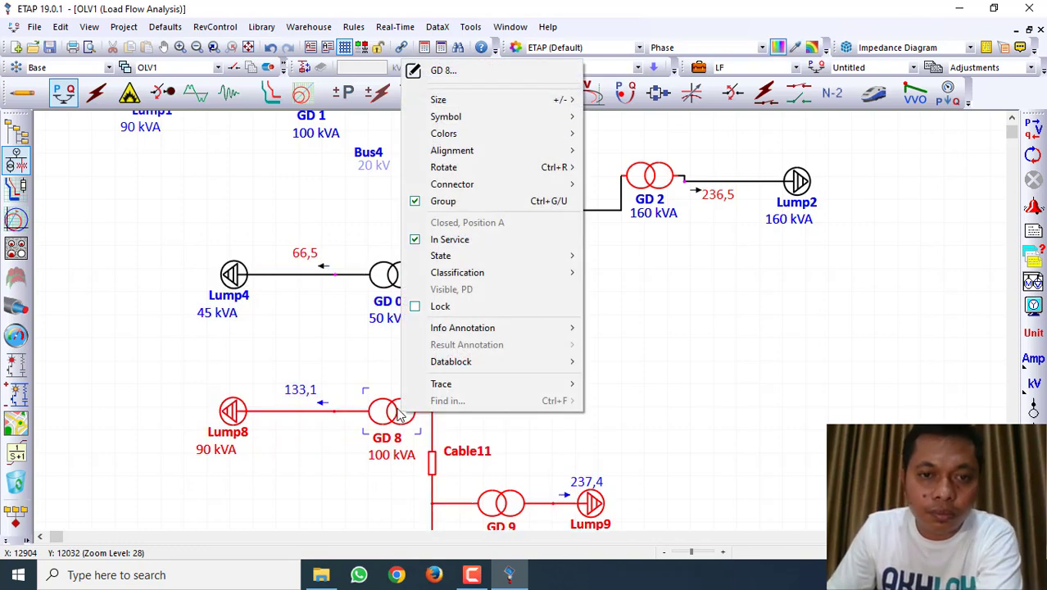
left_click(459, 200)
left_click(401, 282)
right_click(399, 282)
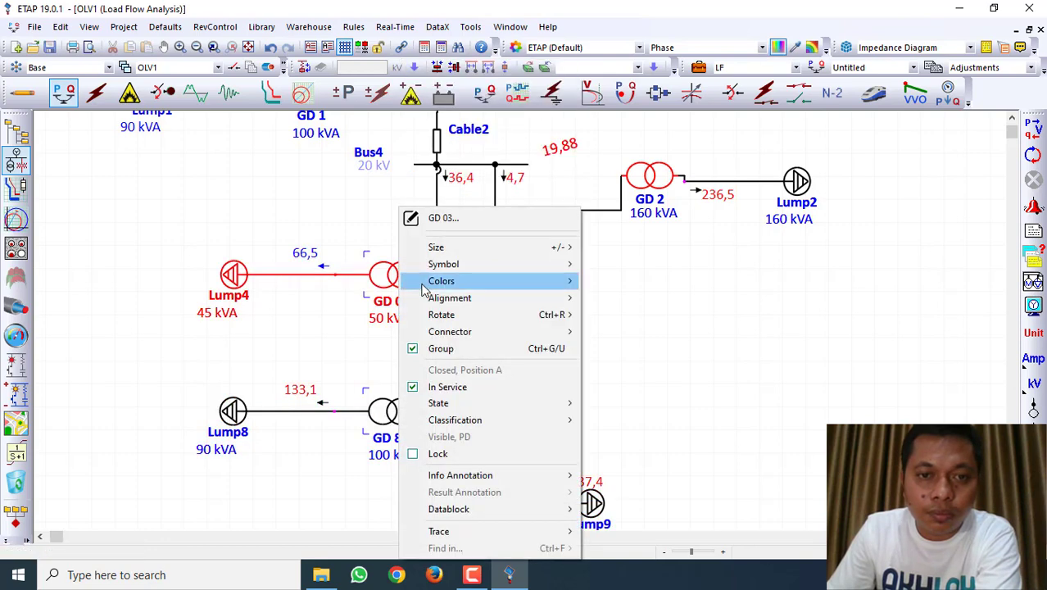
left_click(451, 350)
Move GD 03 with Lump4 and GD 8 with Lump8 together to the left, well clear of the feeder line.
left_click_drag(141, 212, 402, 477)
key("Left")
key("Left")
key("Left")
key("Left")
key("Left")
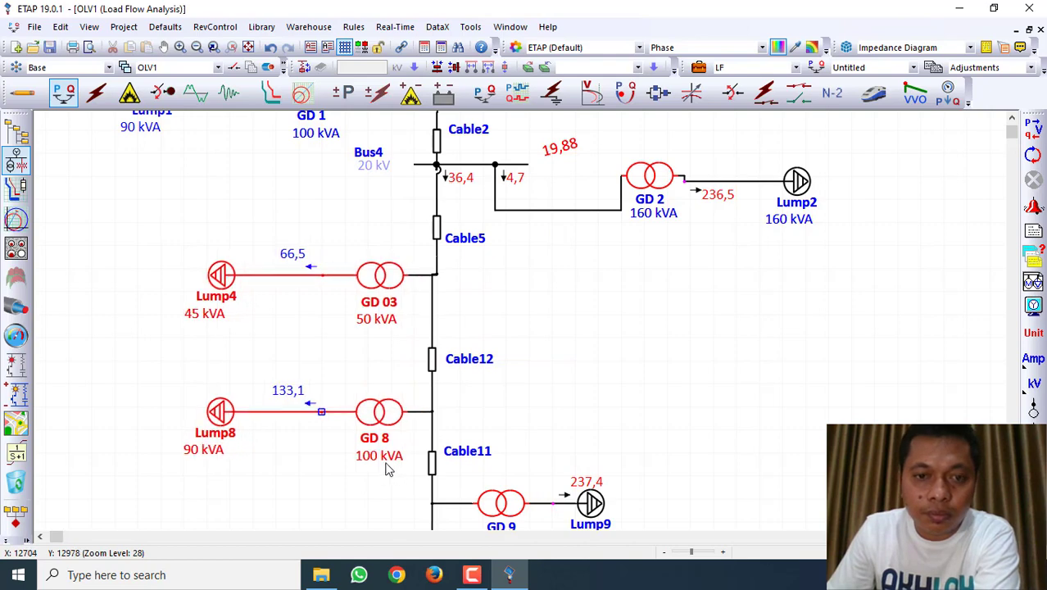
key("Left")
key("Left")
key("Left")
left_click(452, 285)
key("Left")
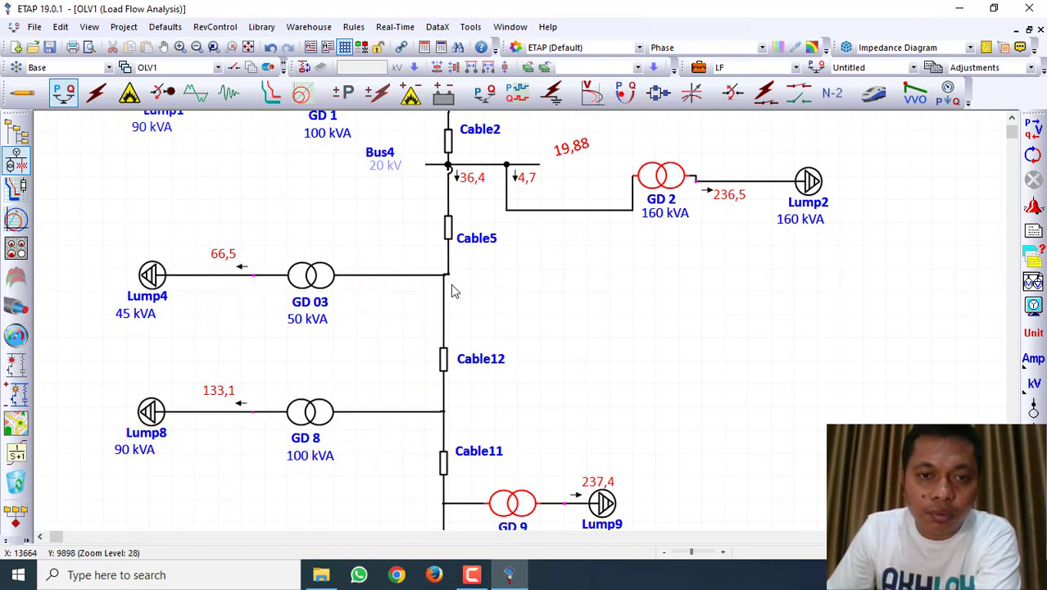
Display node Bus8 at the GD 03 junction as a bus bar.
right_click(448, 279)
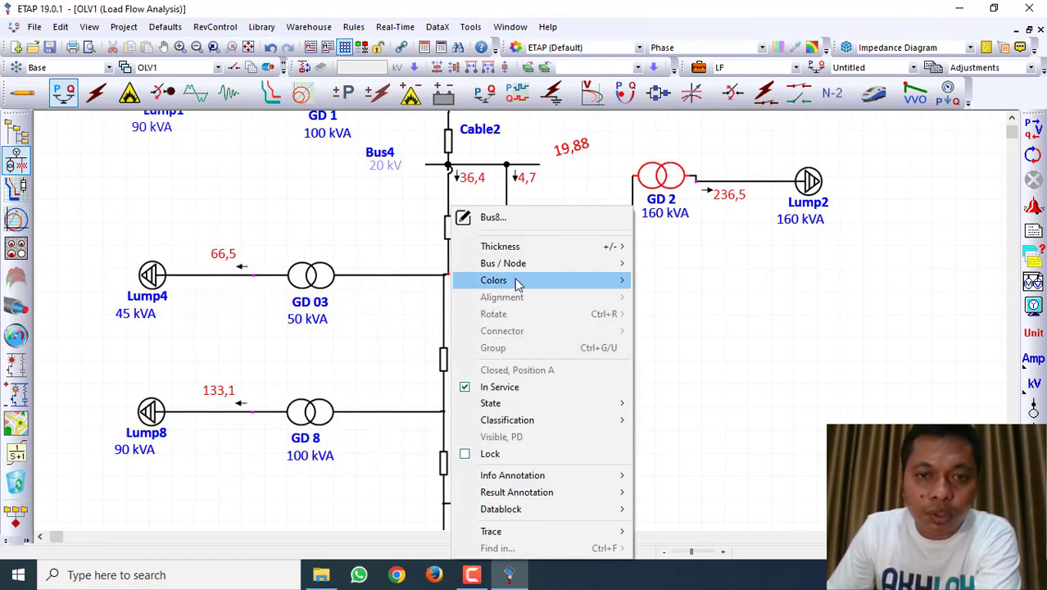
mouse_move(573, 273)
left_click(655, 270)
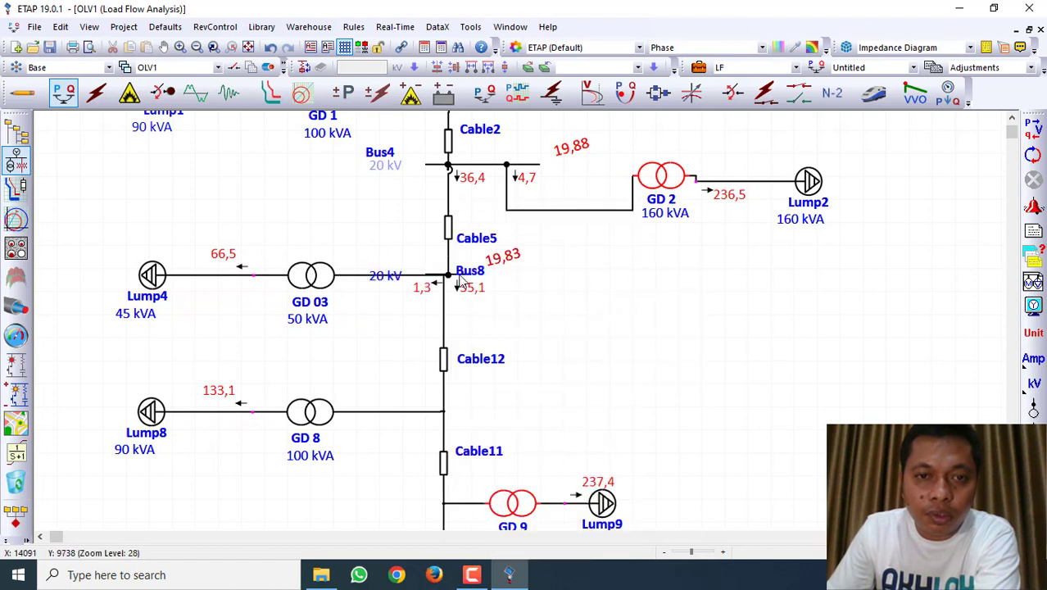
Raise the Bus8 bar slightly and shift it left so GD 03's connection meets it from below, beside the feeder.
left_click_drag(435, 275, 401, 263)
left_click(410, 263)
left_click(426, 265)
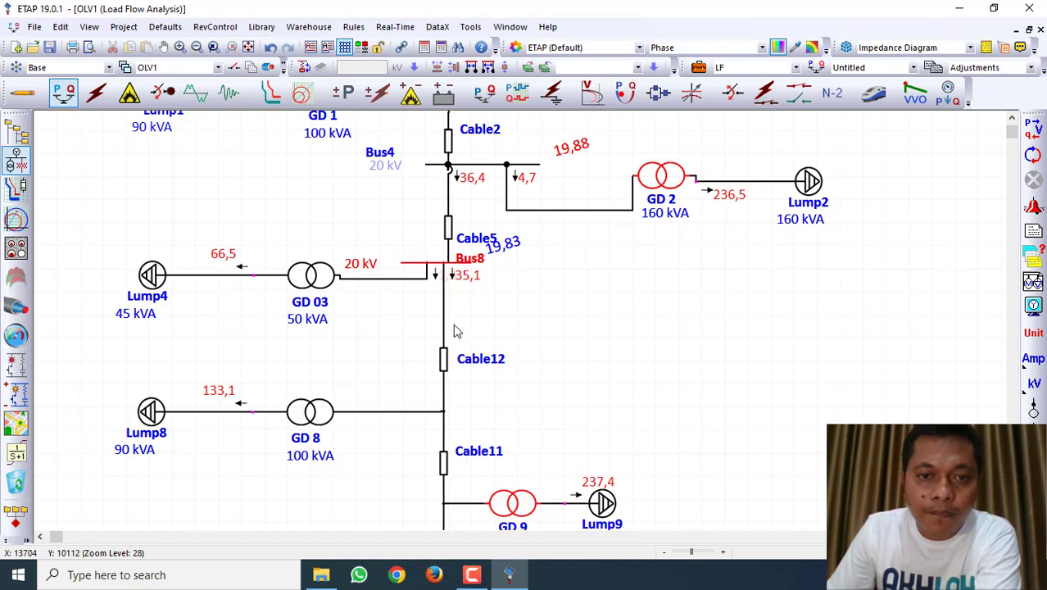
Display node Bus18 at the GD 10 junction as a bus bar.
scroll(460, 390, "down", 3)
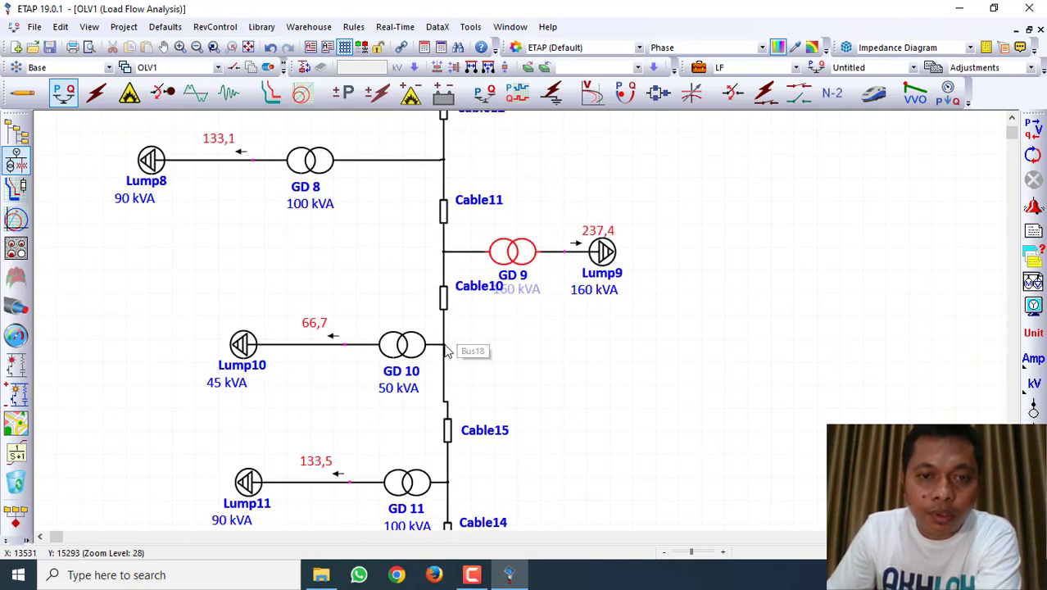
right_click(446, 348)
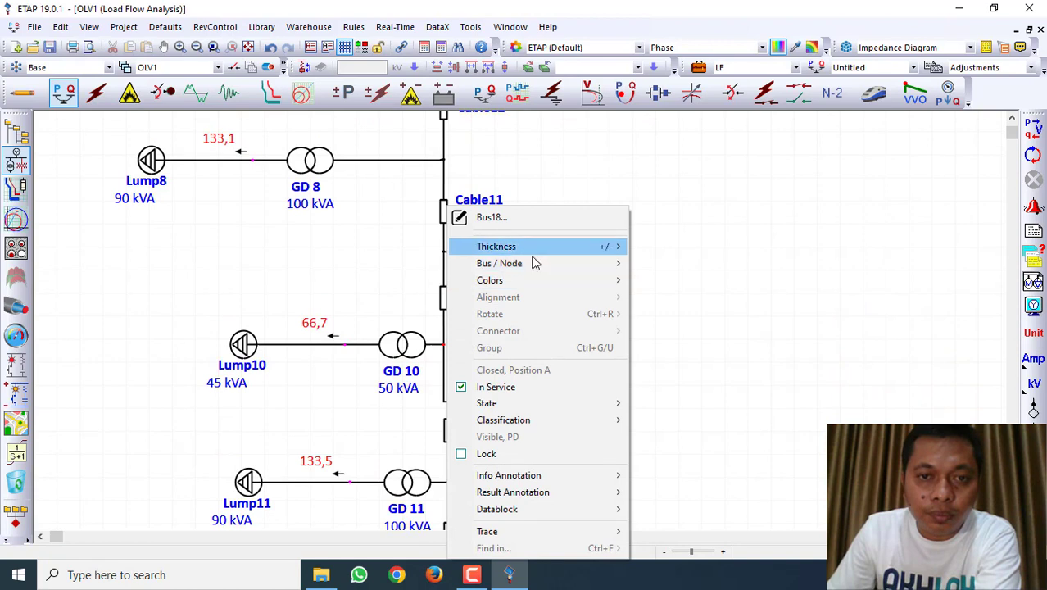
left_click(637, 269)
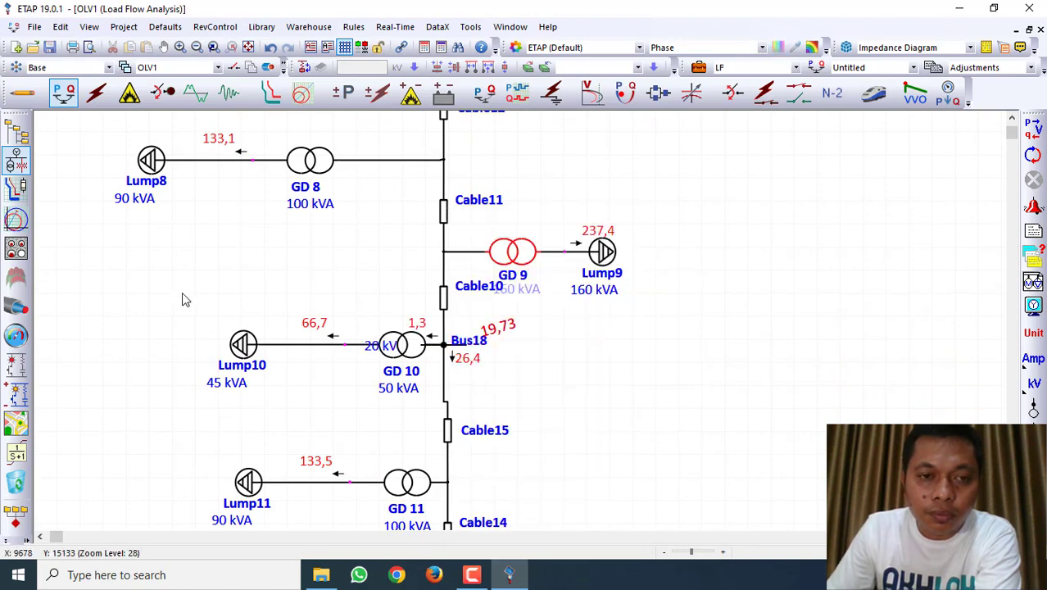
Move GD 10 and Lump10 to the left, keep Bus18 on the feeder, and route GD 10's connection below the bar's left end.
left_click_drag(181, 290, 364, 391)
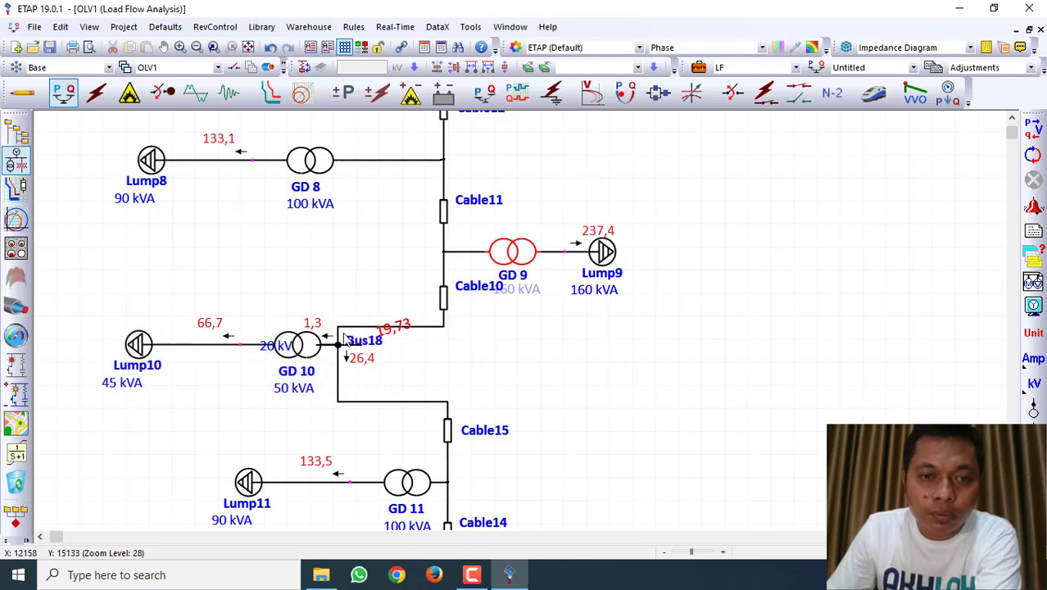
left_click_drag(347, 354, 408, 382)
left_click(404, 347)
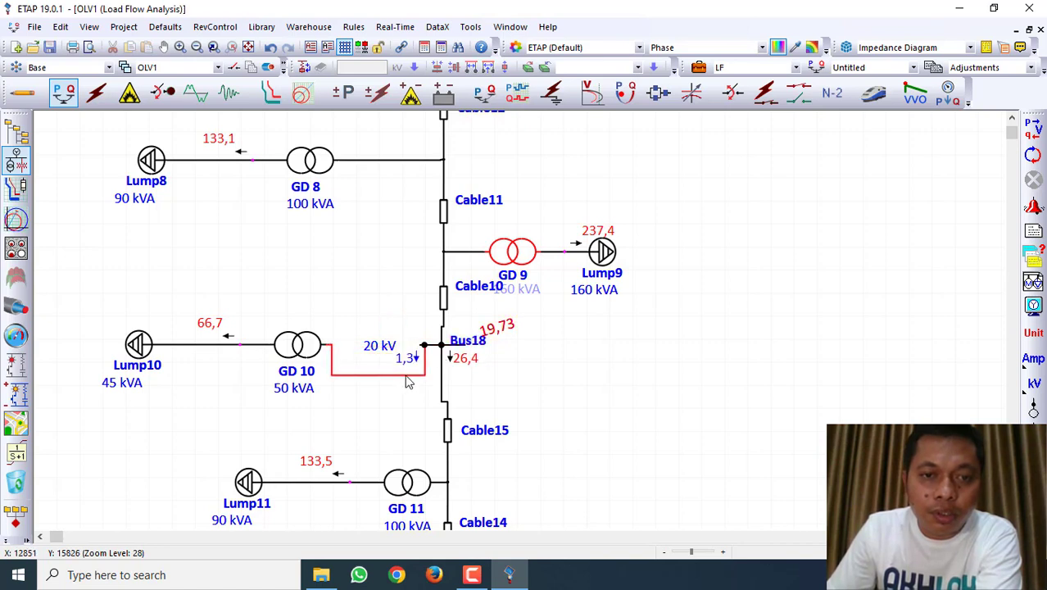
left_click(548, 357)
Ungroup transformer GD 13 from the elements attached to it.
scroll(552, 359, "down", 3)
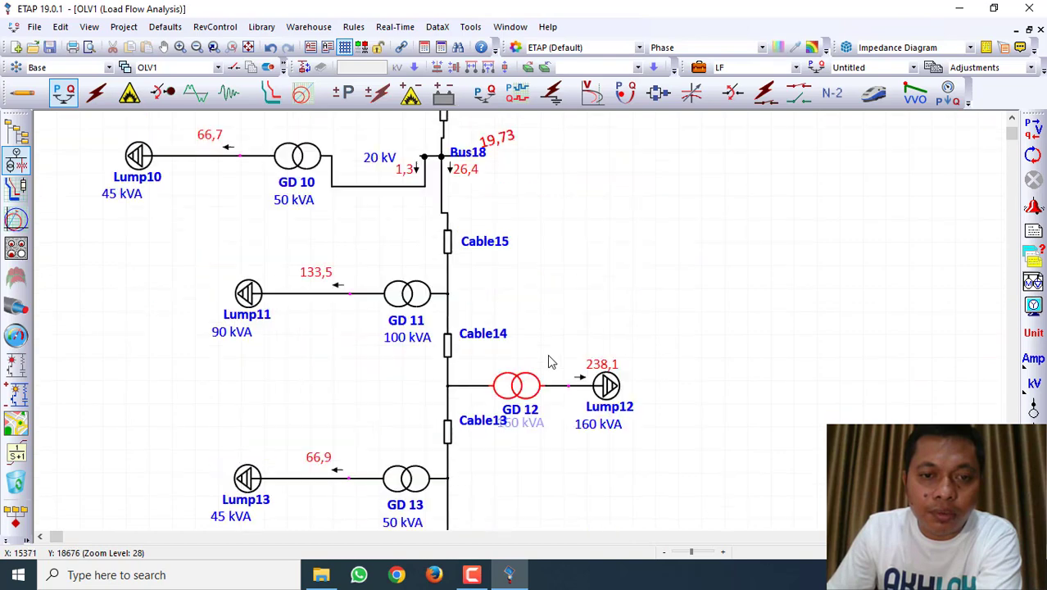
scroll(471, 343, "down", 4)
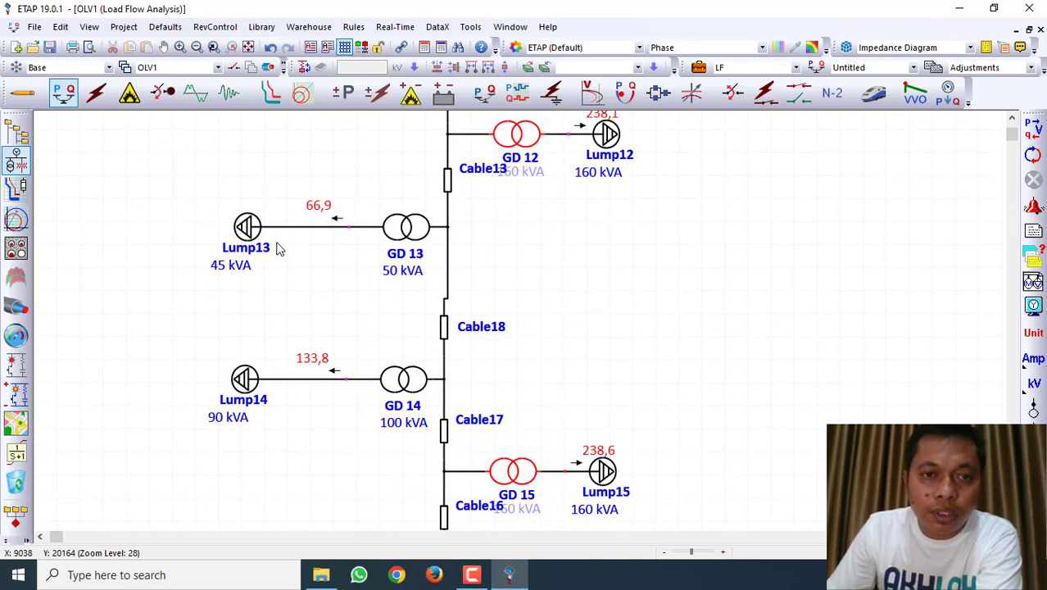
left_click_drag(185, 184, 428, 299)
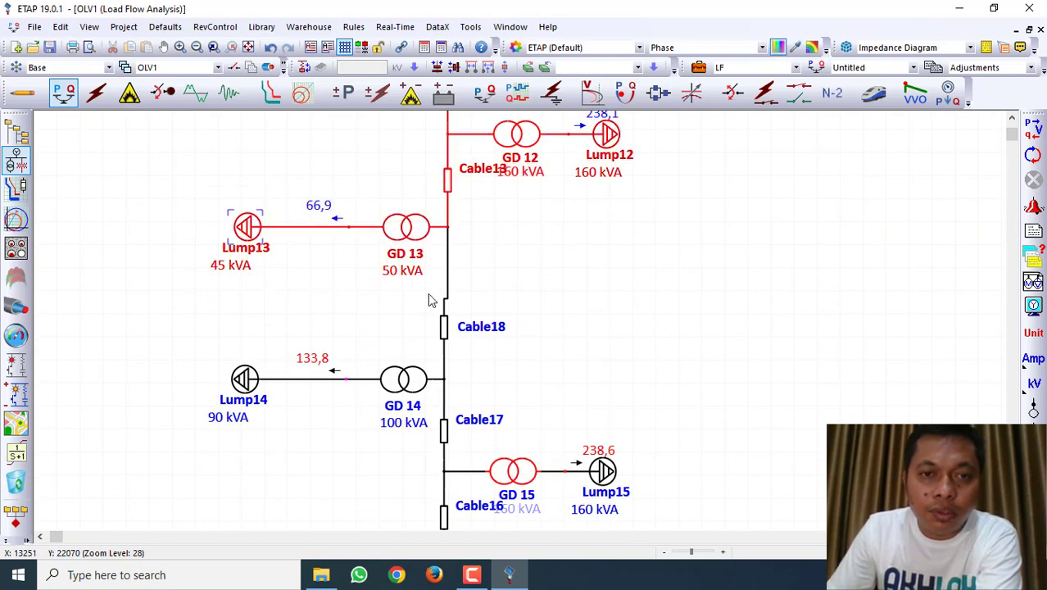
right_click(416, 238)
left_click(484, 347)
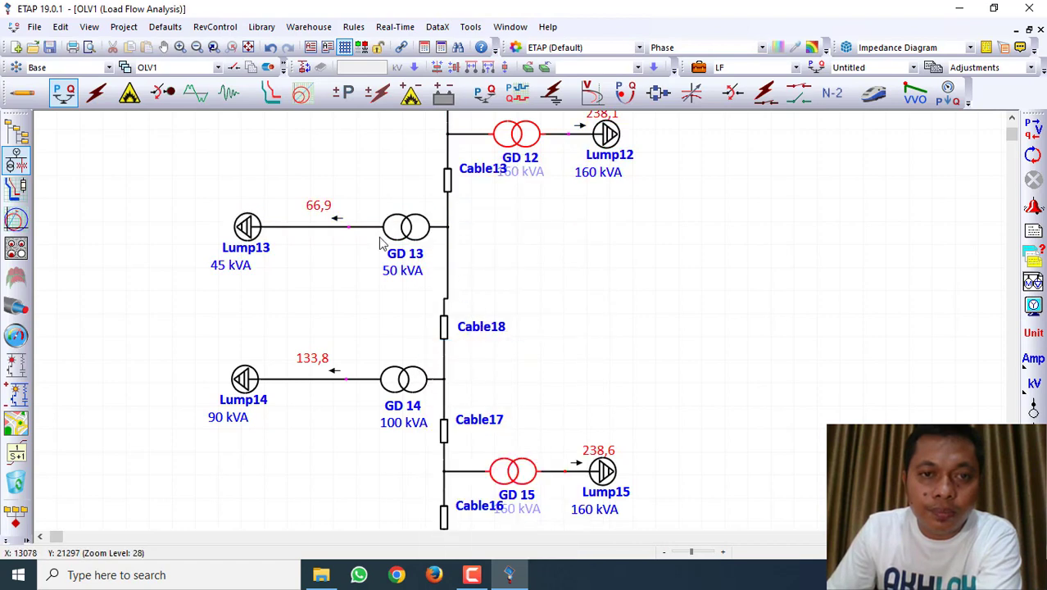
Move GD 13 together with Lump13 far to the left of the feeder line.
left_click_drag(197, 170, 428, 306)
key("Left")
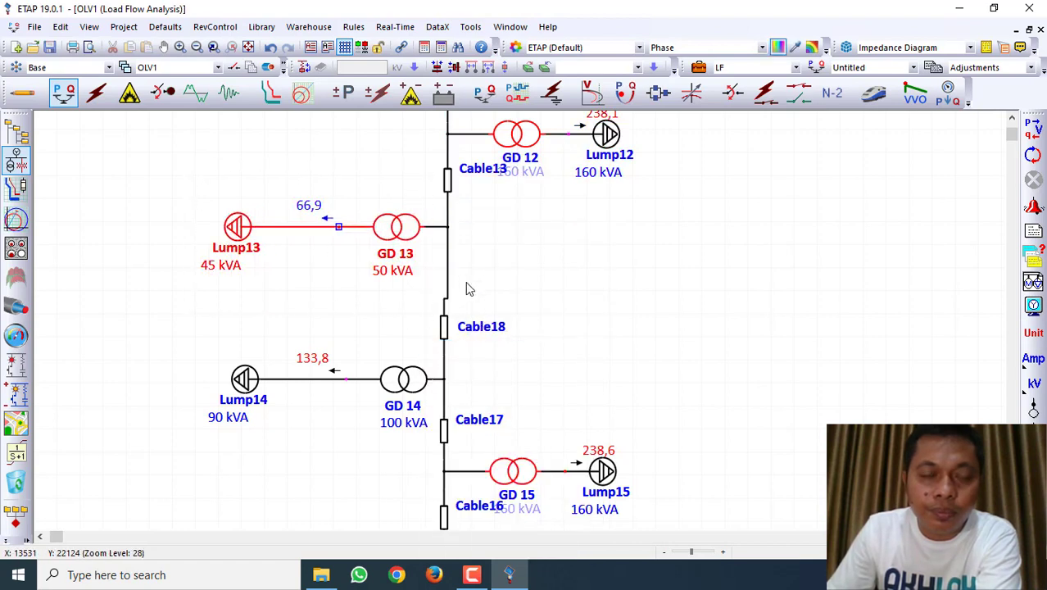
key("Left")
key("Left")
key("Left")
key("Left")
key("Left")
key("Left")
key("Left")
key("Left")
key("Left")
key("Left")
key("Left")
key("Left")
key("Left")
key("Left")
key("Left")
key("Left")
key("Left")
key("Left")
key("Left")
key("Left")
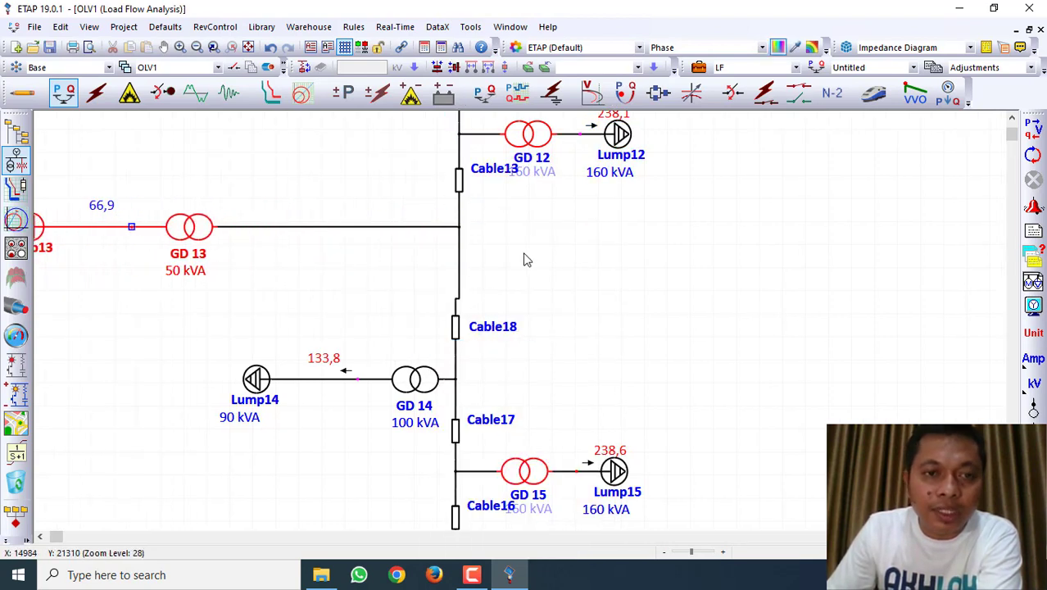
key("Left")
key("Left")
key("Left")
key("Left")
key("Left")
key("Left")
key("Left")
left_click(537, 245)
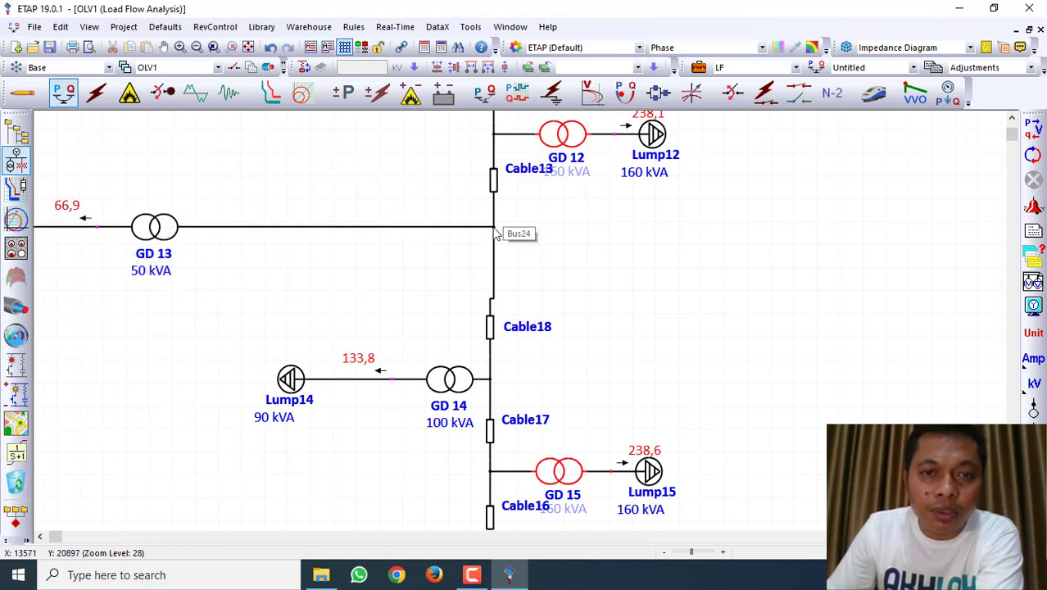
Display node Bus24 at the GD 13 junction as a bus bar, and route GD 13's connection below its left end.
right_click(497, 236)
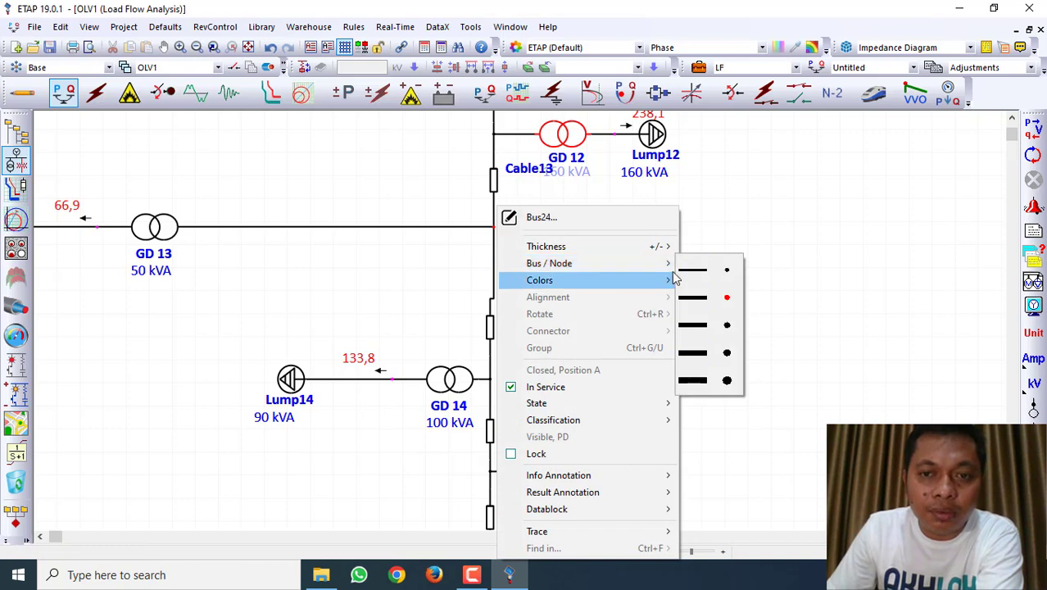
left_click(495, 246)
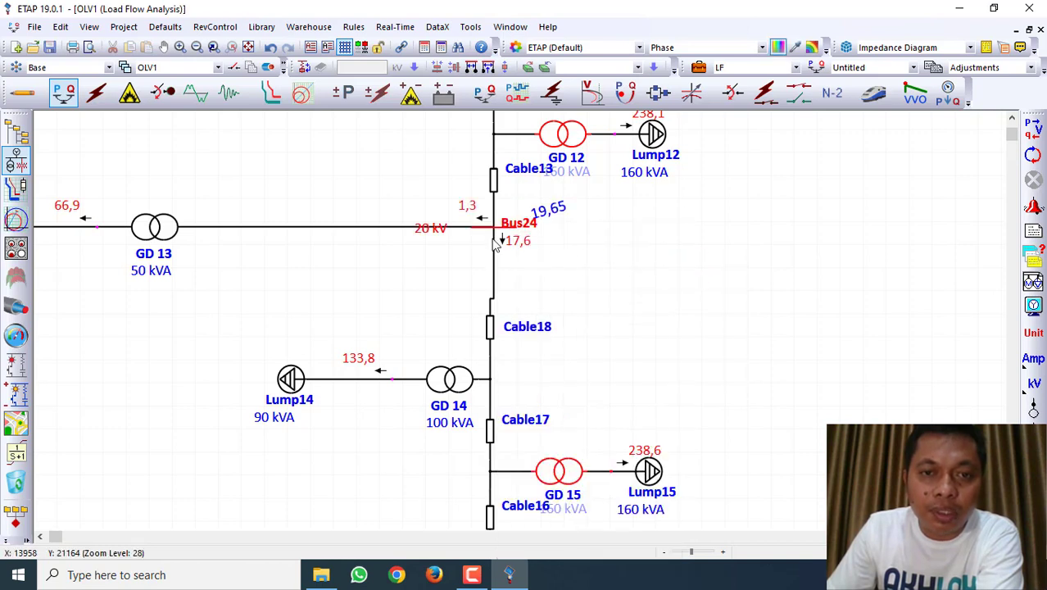
left_click(406, 228)
left_click_drag(403, 245, 412, 264)
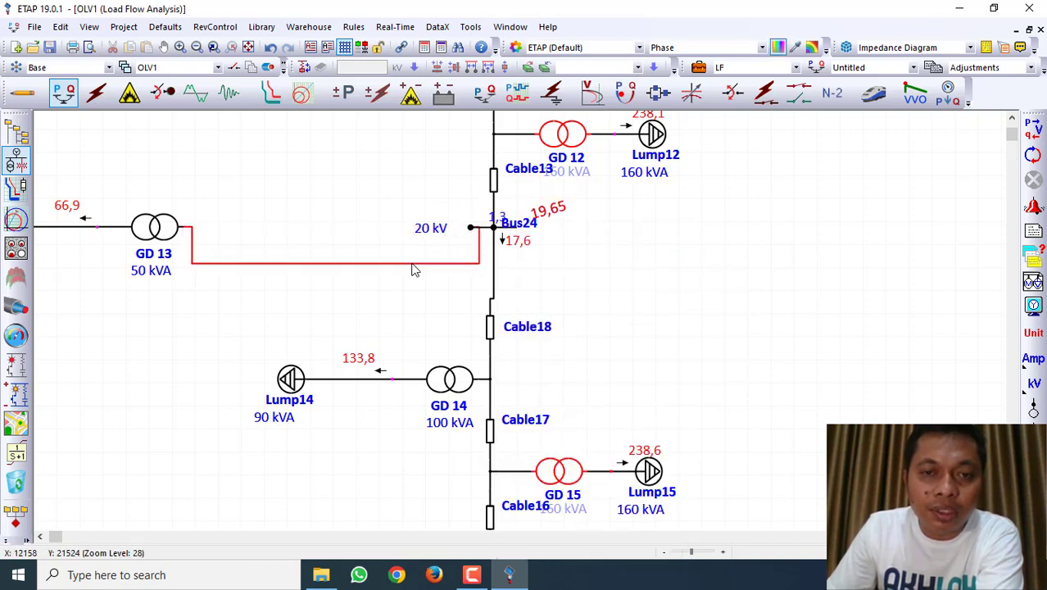
Ungroup transformer GD 16 from the elements attached to it.
scroll(516, 303, "down", 3)
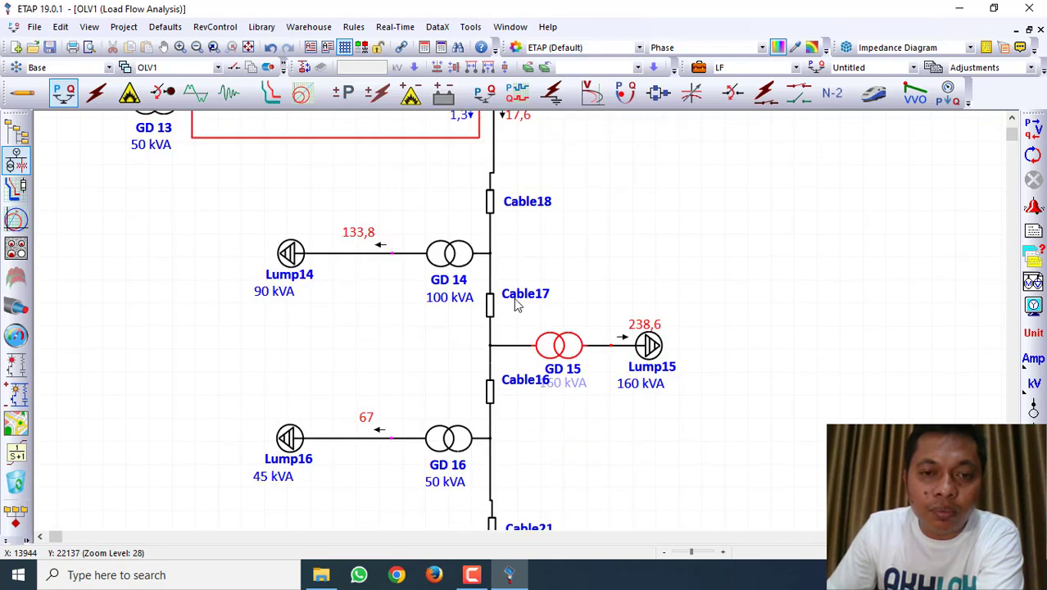
scroll(546, 320, "down", 2)
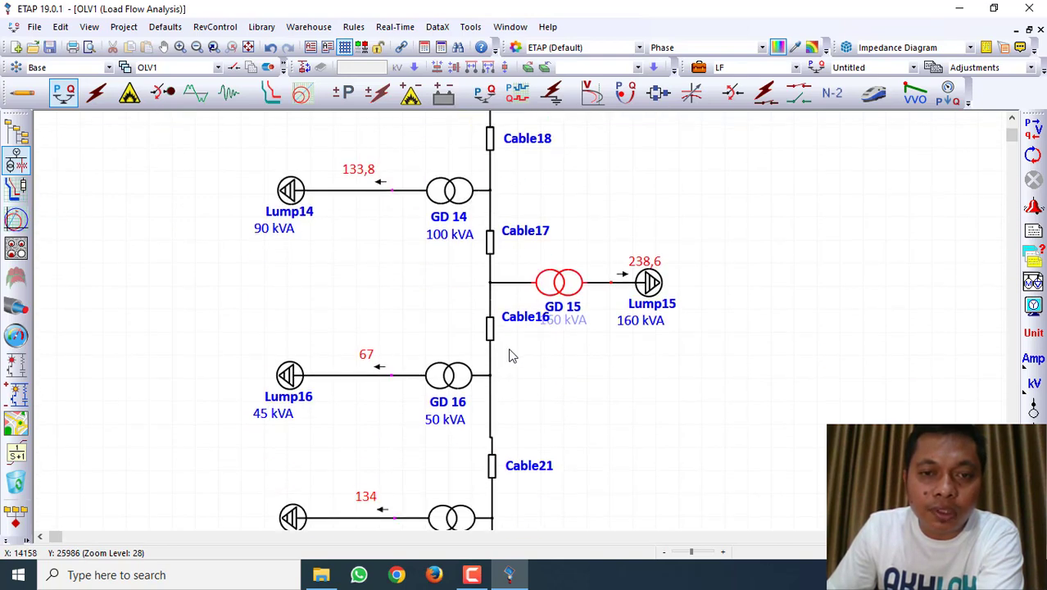
scroll(511, 355, "down", 3)
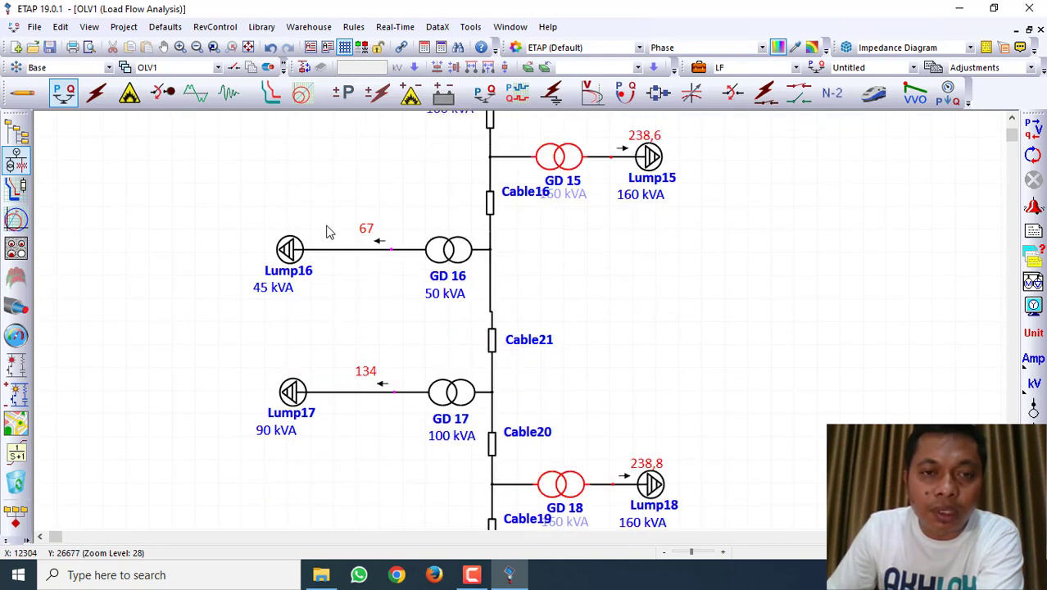
left_click_drag(483, 331, 483, 315)
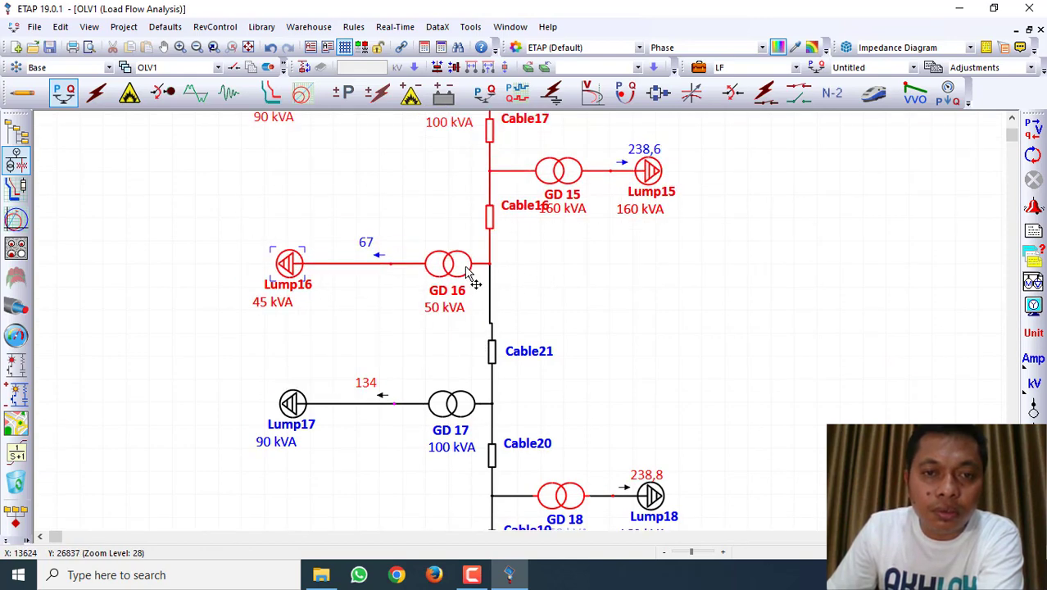
right_click(467, 271)
left_click(508, 348)
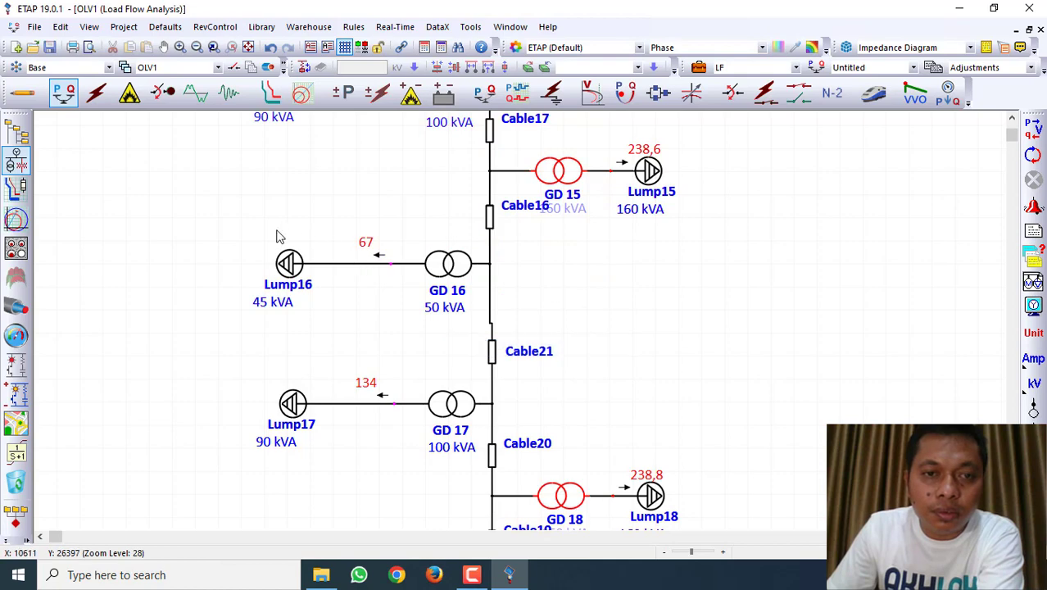
Move GD 16 together with Lump16 to the left, well away from the feeder line.
left_click_drag(224, 223, 468, 332)
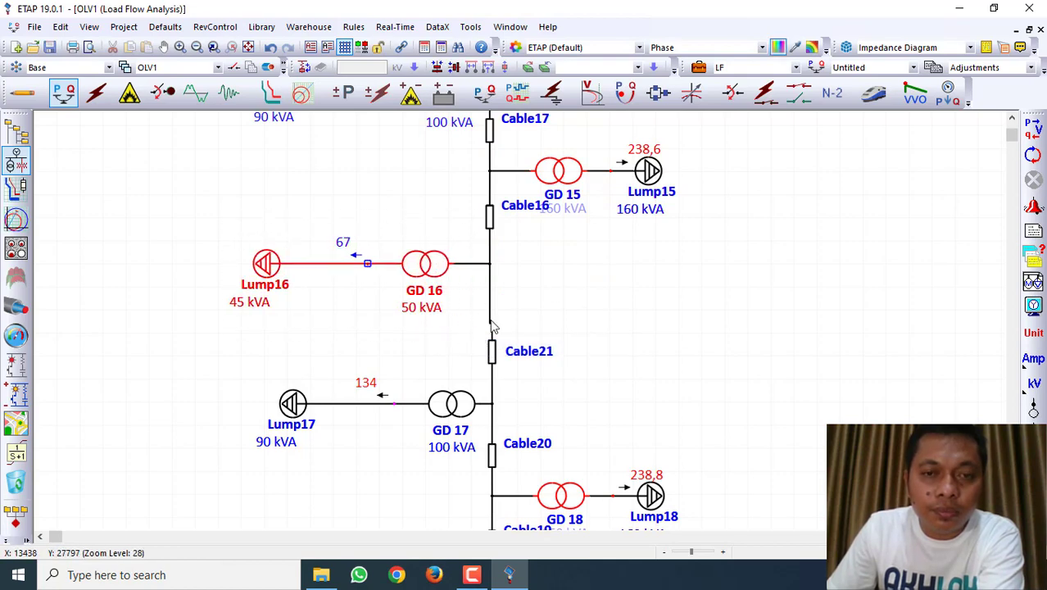
key("Left")
key("Left")
key("Left")
key("Left")
key("Left")
key("Left")
key("Left")
key("Left")
key("Left")
key("Left")
key("Left")
left_click(534, 321)
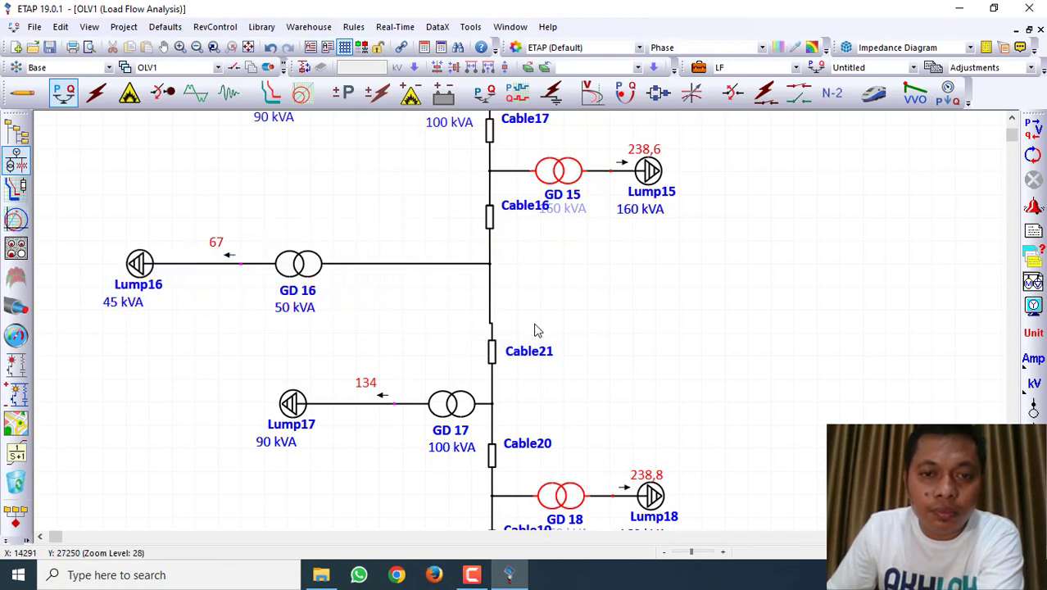
Display node Bus30 at the GD 16 junction on the feeder line as a thin bus bar.
scroll(536, 340, "down", 3)
scroll(539, 348, "up", 3)
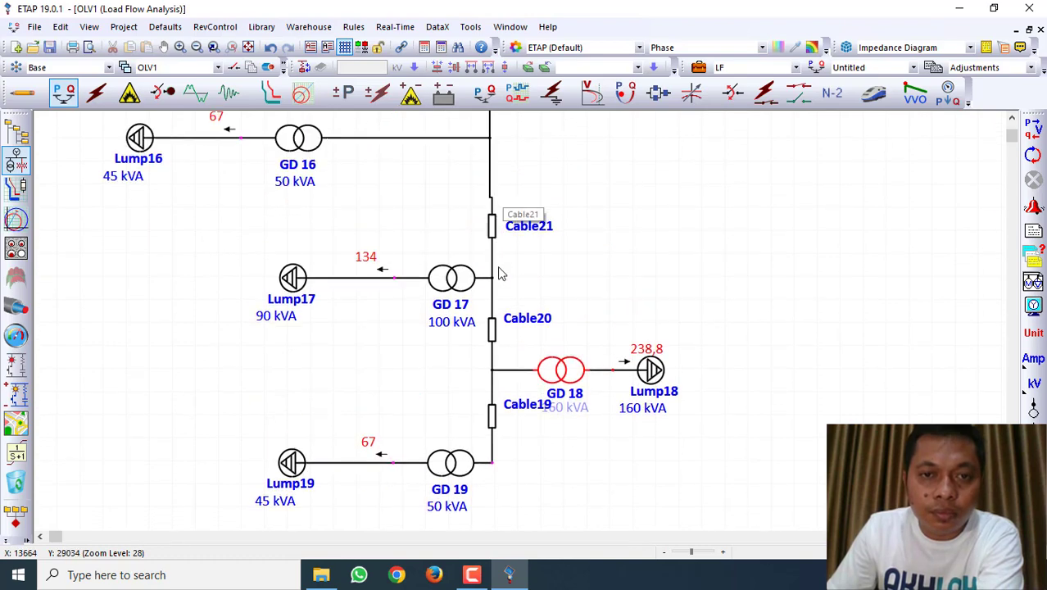
left_click(491, 195)
scroll(502, 186, "up", 2)
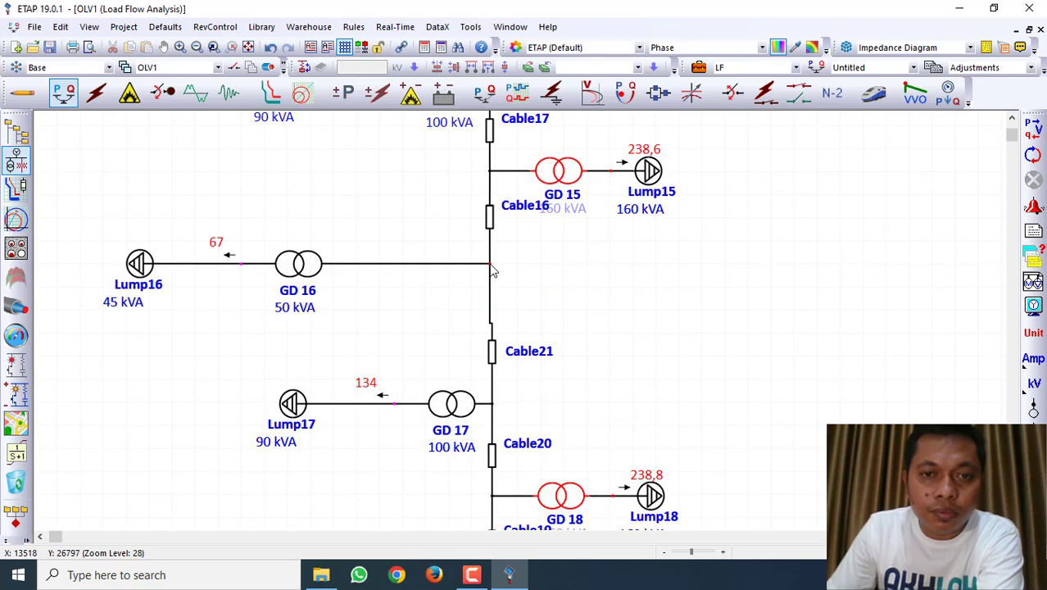
right_click(491, 265)
mouse_move(566, 267)
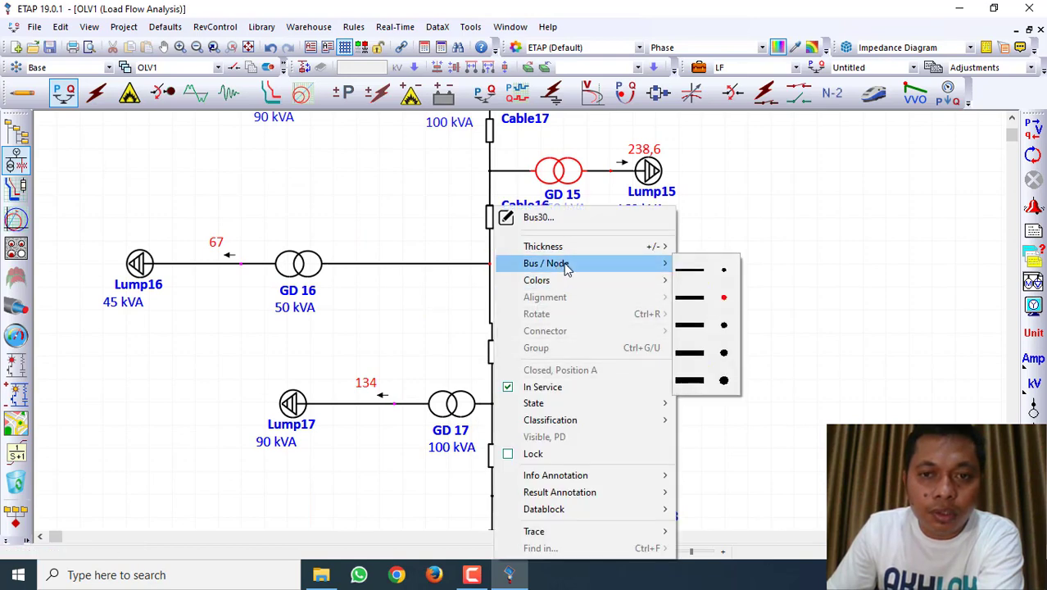
left_click(690, 270)
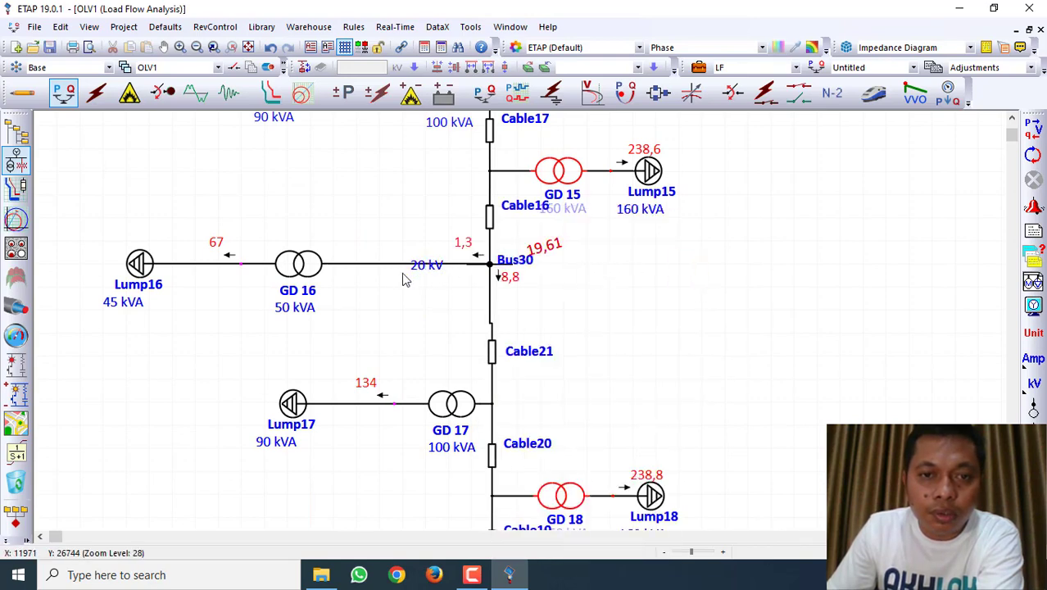
Lengthen bus bar Bus30 toward GD 16 and route GD 16's connection below the bar.
left_click_drag(402, 279, 489, 270)
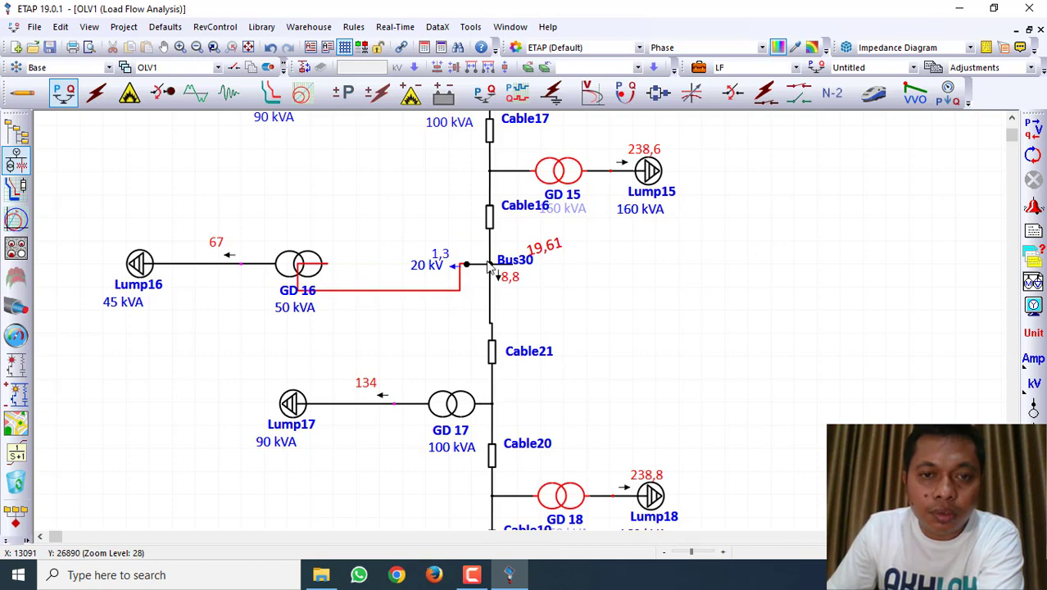
left_click(498, 270)
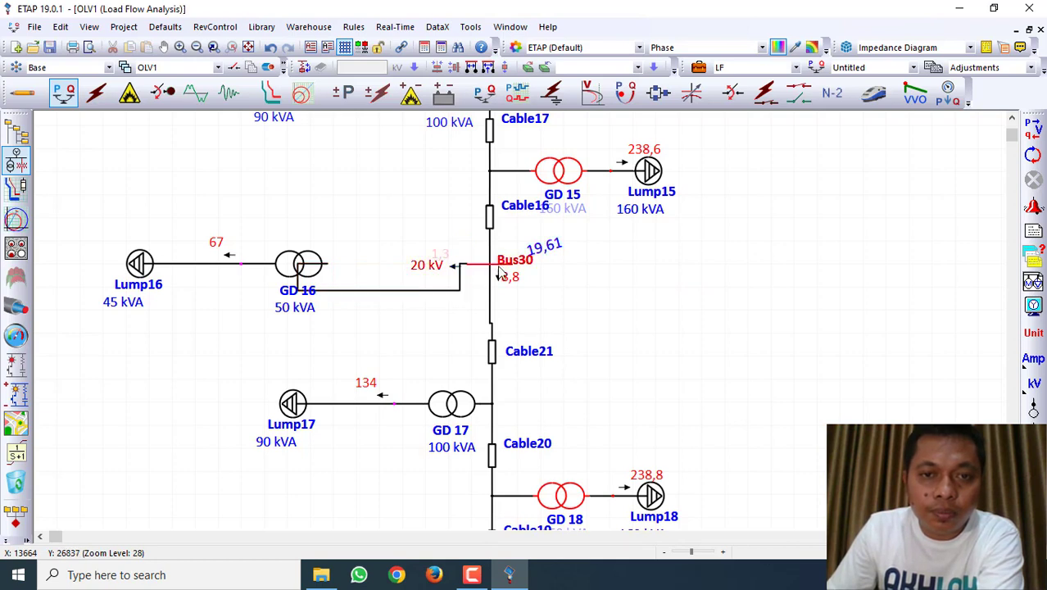
left_click_drag(390, 263, 394, 264)
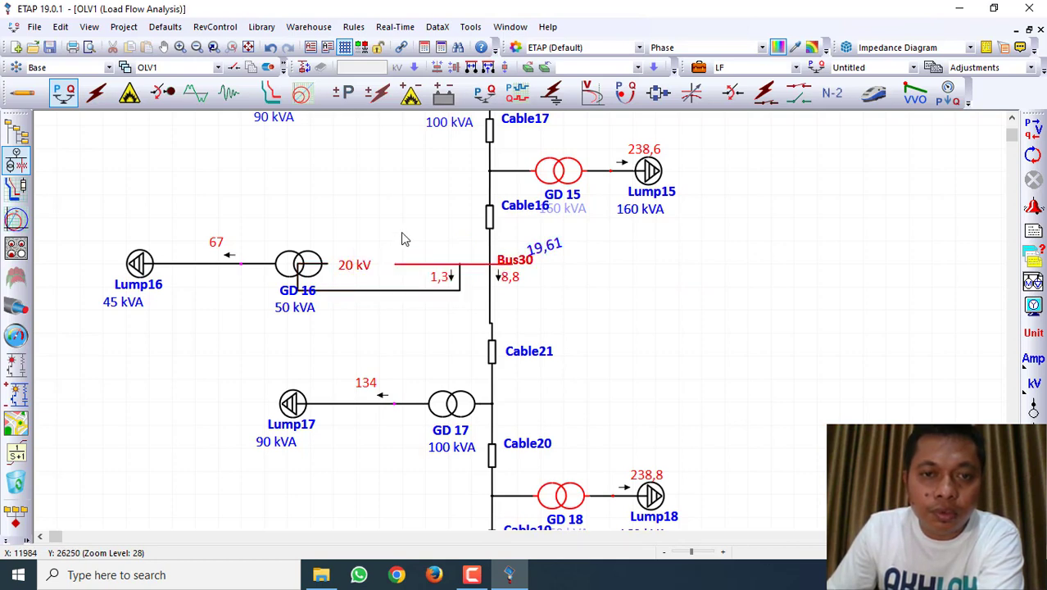
left_click(402, 236)
Display the grouped nodes Bus33 to Bus38 around GD 17, GD 18 and GD 19 as bus bars.
scroll(533, 320, "down", 3)
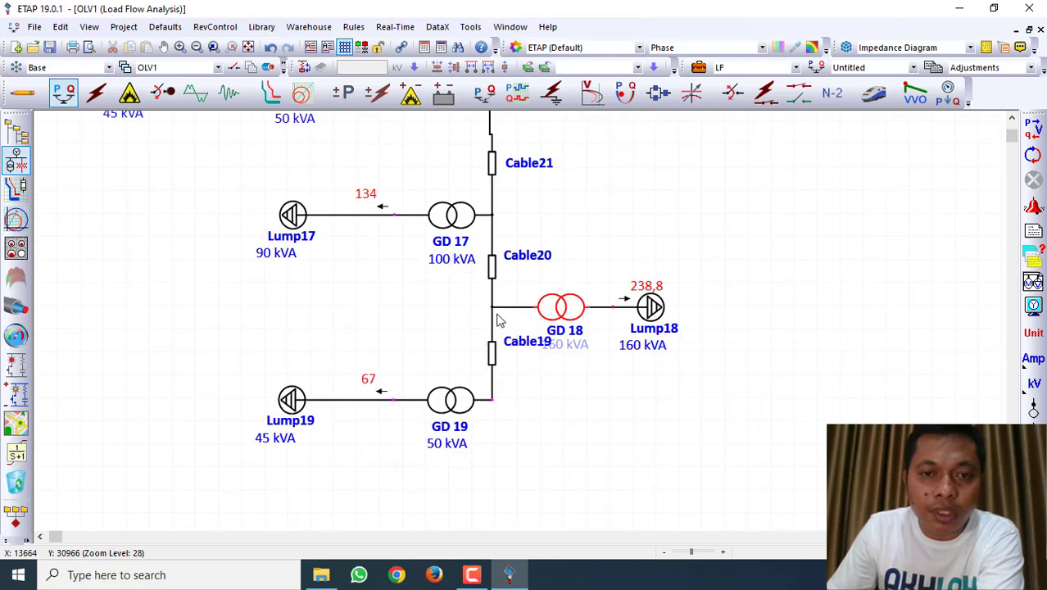
right_click(494, 311)
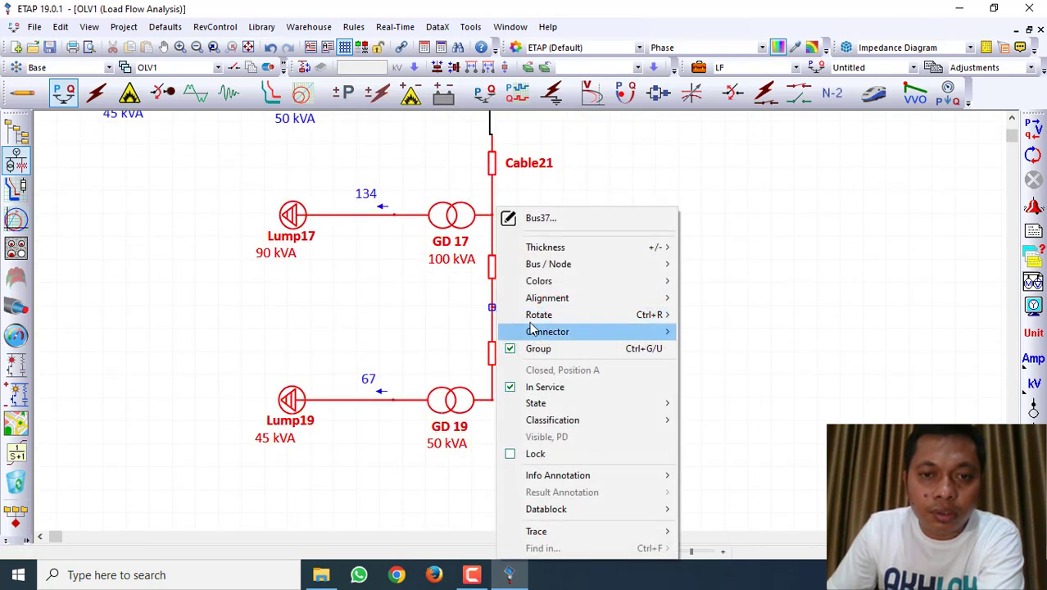
left_click(688, 267)
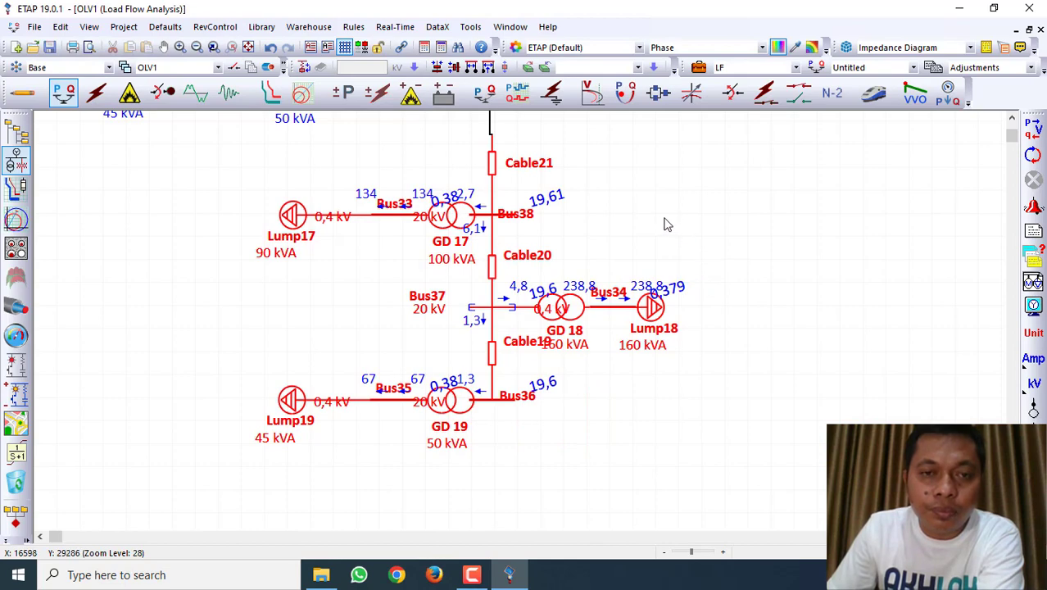
scroll(660, 227, "up", 1)
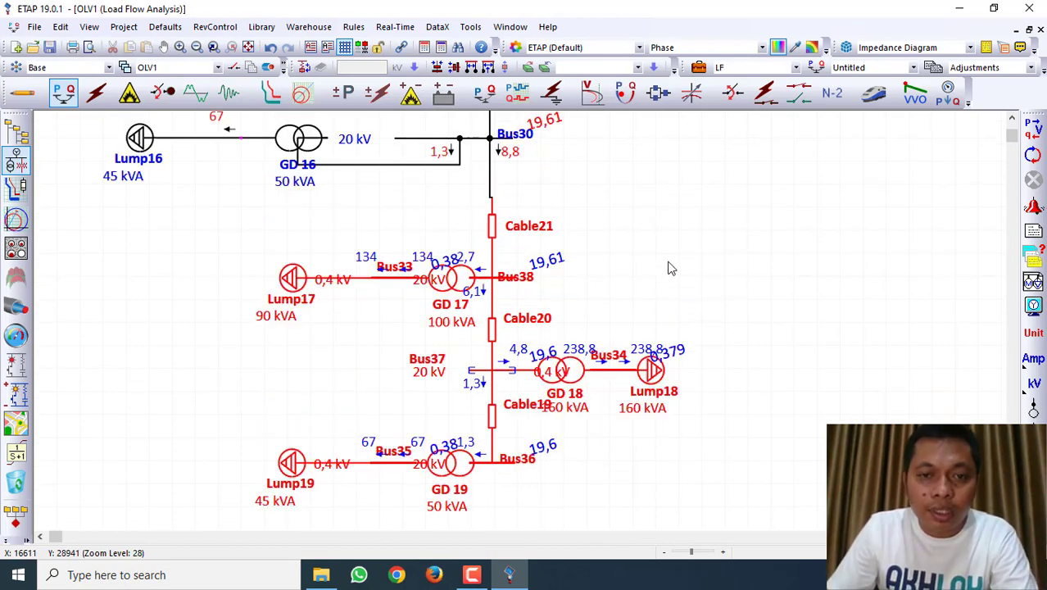
left_click(371, 258)
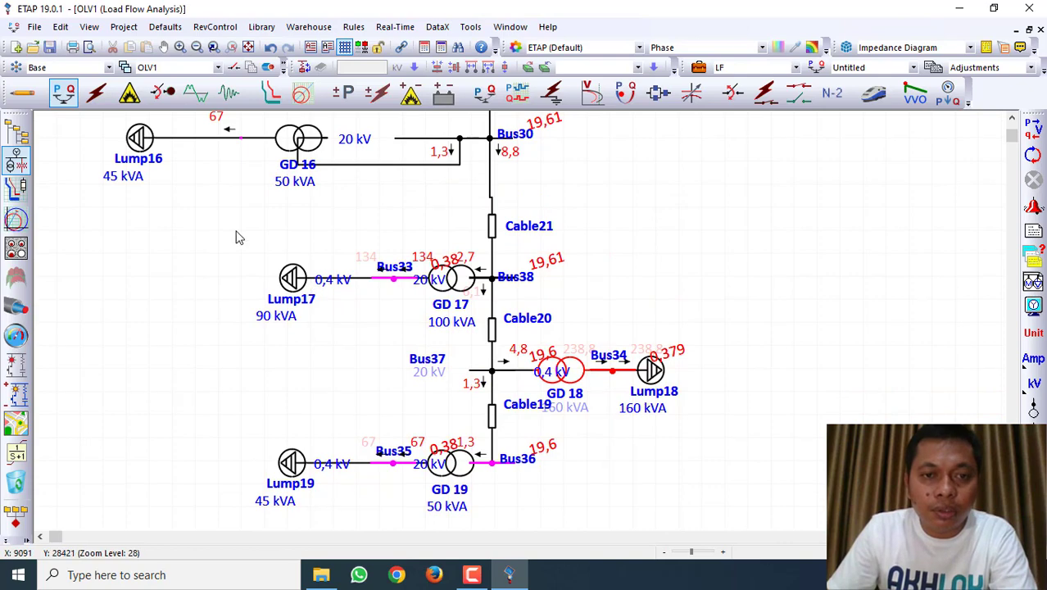
Ungroup transformer GD 17 from the elements grouped with it.
left_click_drag(235, 234, 479, 341)
right_click(463, 283)
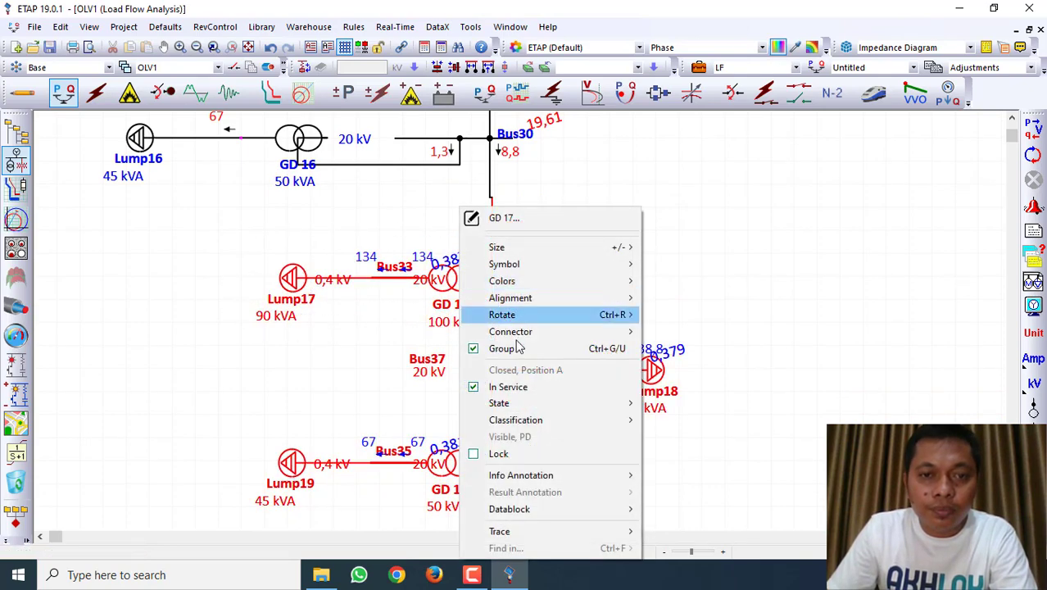
left_click(515, 345)
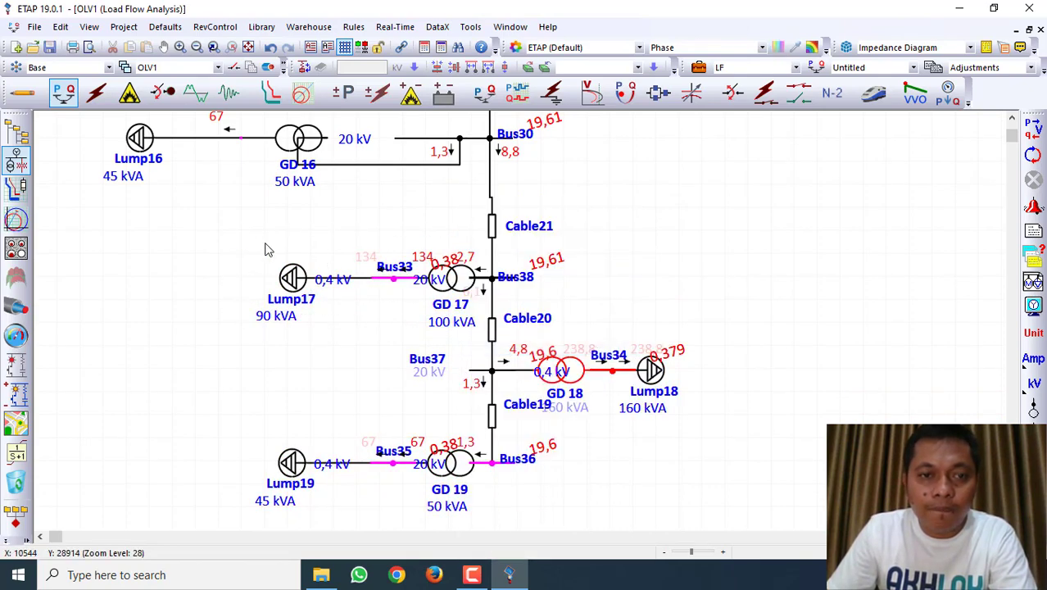
Move GD 17 together with Bus33 and Lump17 far to the left and slightly below Bus38.
left_click_drag(229, 232, 465, 339)
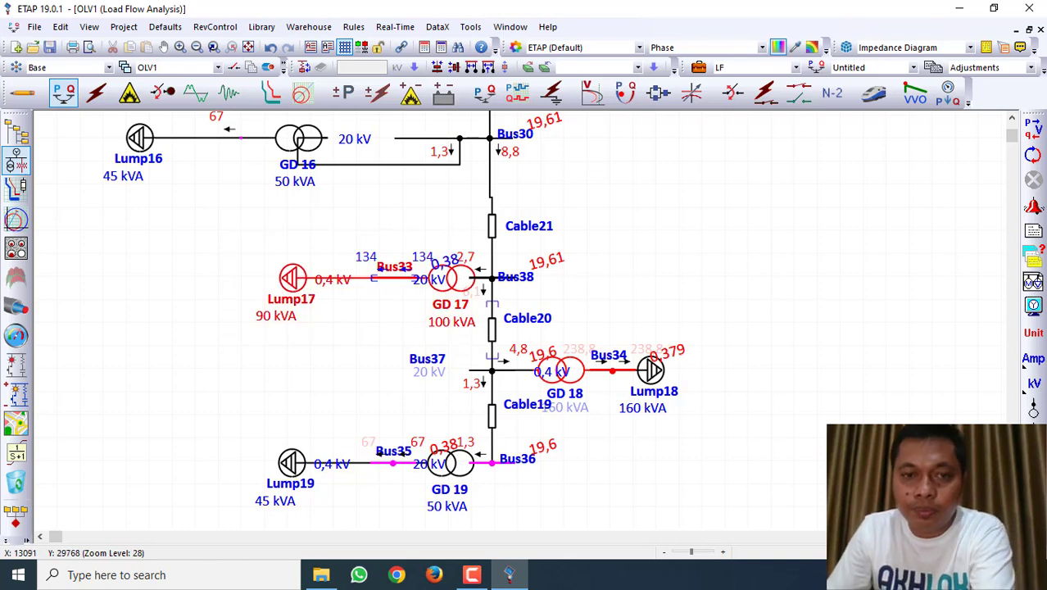
left_click_drag(459, 278, 462, 308)
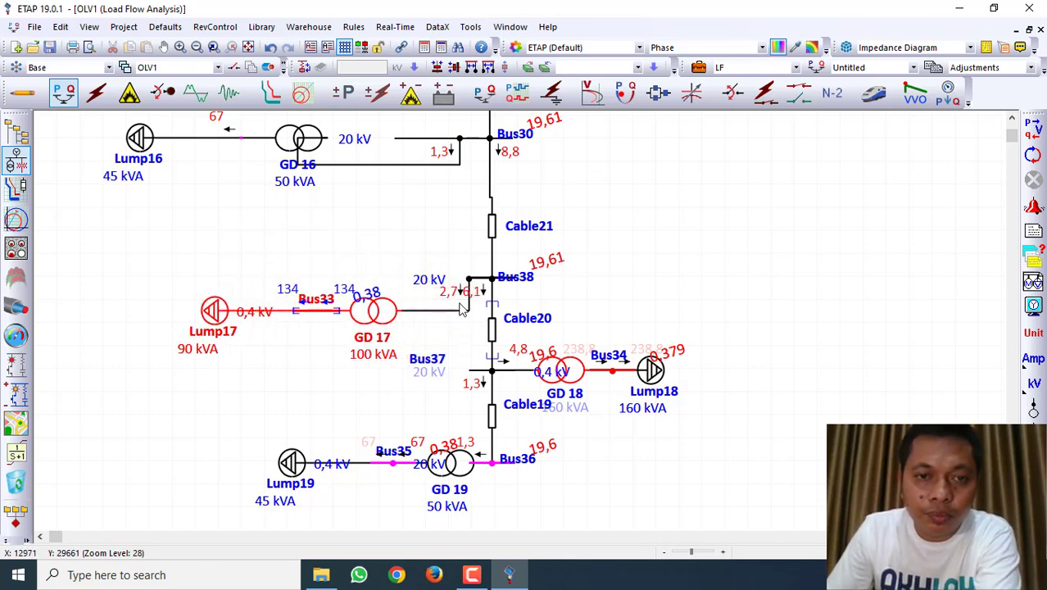
key("Left")
key("Left")
key("Left")
key("Left")
key("Left")
key("Left")
Lengthen bus bar Bus38 to both sides with its label below it, and shift GD 17's connection toward the bar's left end.
left_click(463, 279)
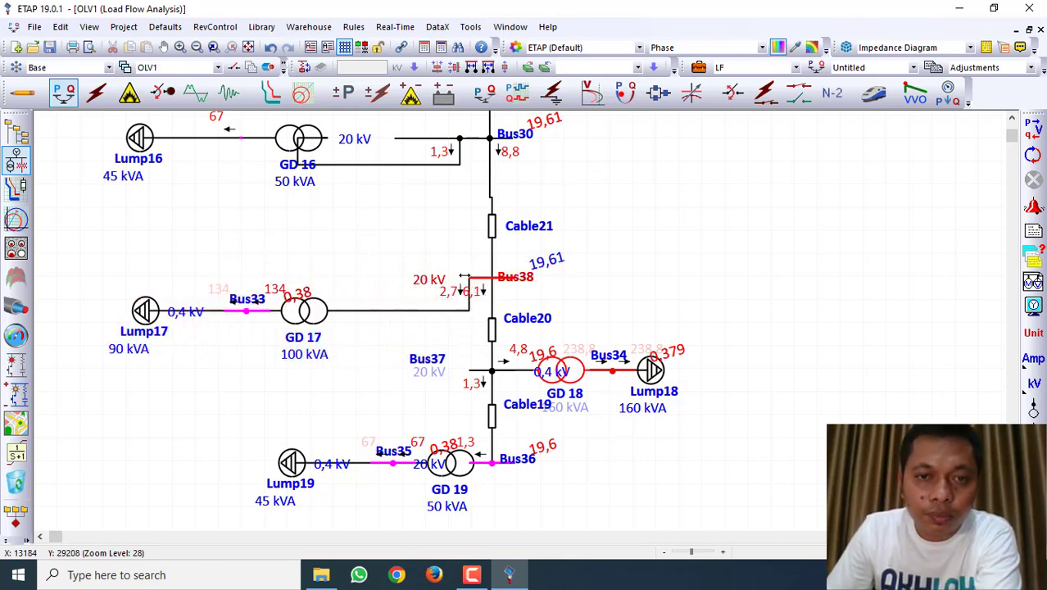
left_click_drag(446, 278, 405, 278)
left_click(551, 285)
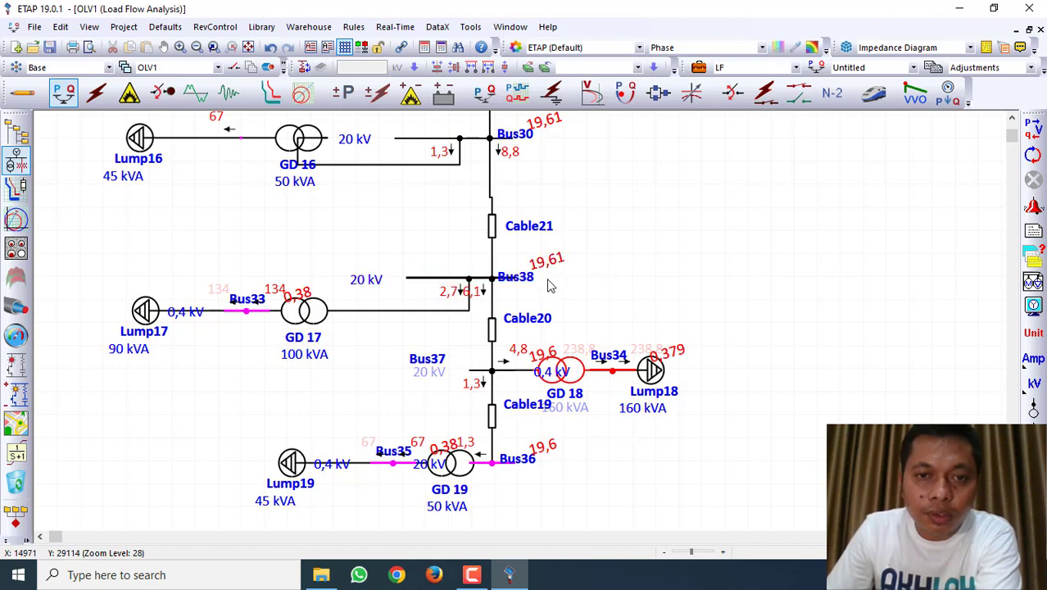
left_click(504, 280)
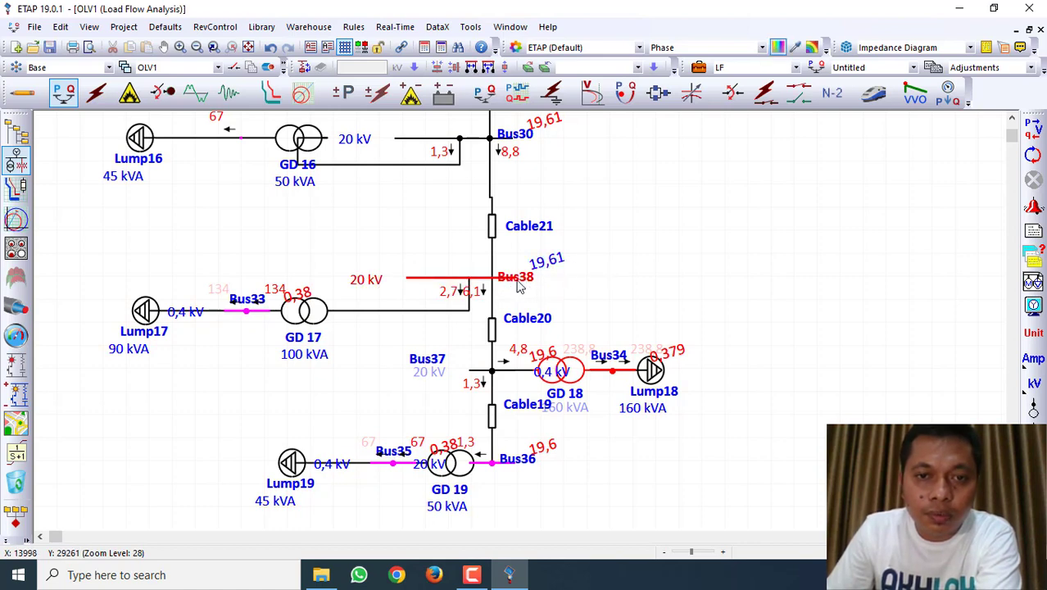
left_click_drag(518, 285, 521, 290)
left_click(511, 280)
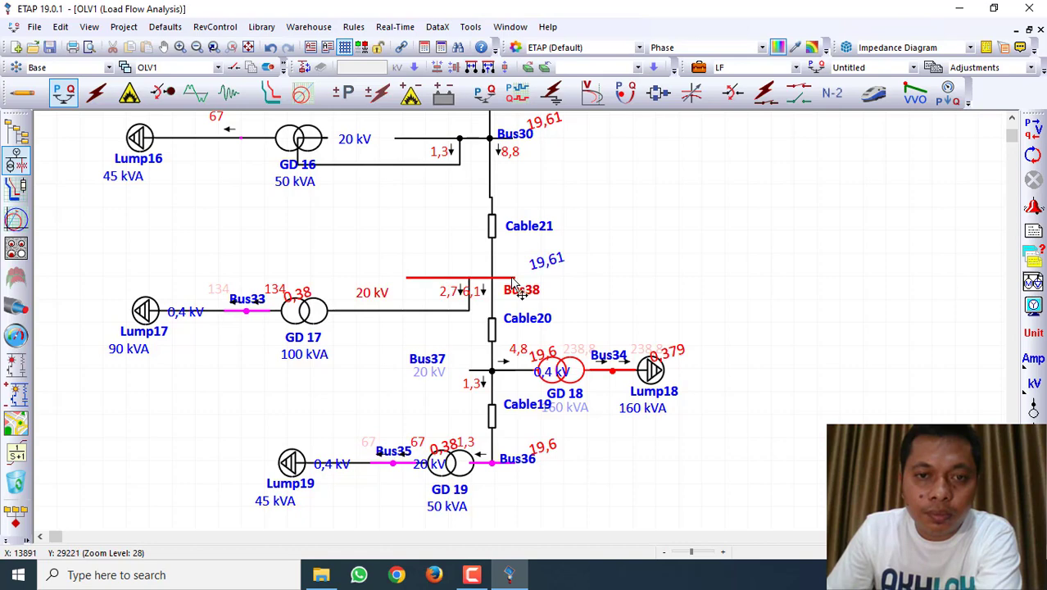
left_click_drag(514, 279, 580, 279)
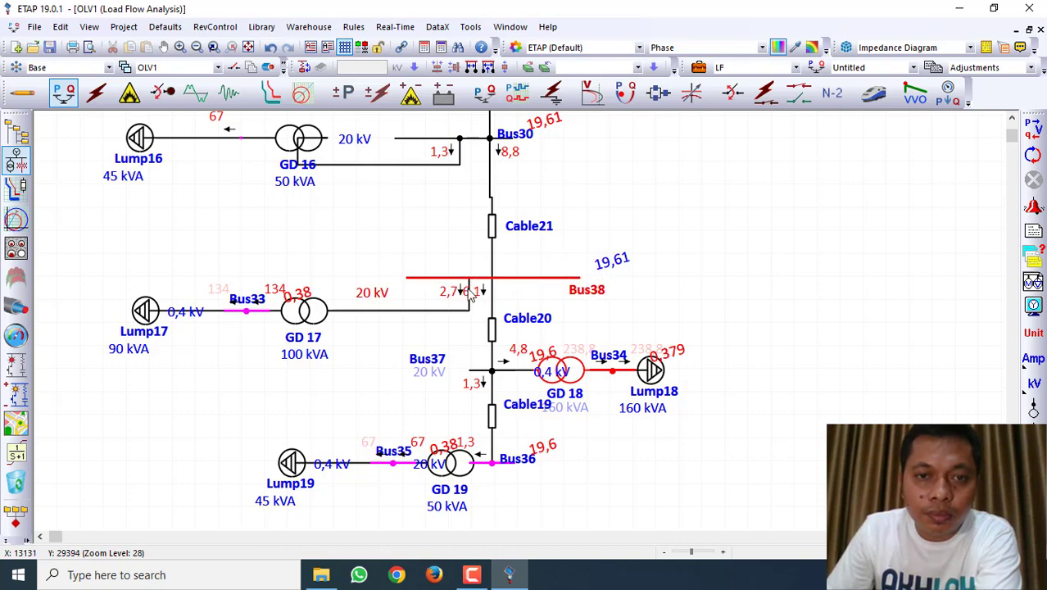
left_click_drag(471, 296, 434, 291)
Move GD 19 with Lump19, Bus35 and Bus36 down and slightly left, away from Cable19.
scroll(482, 344, "down", 3)
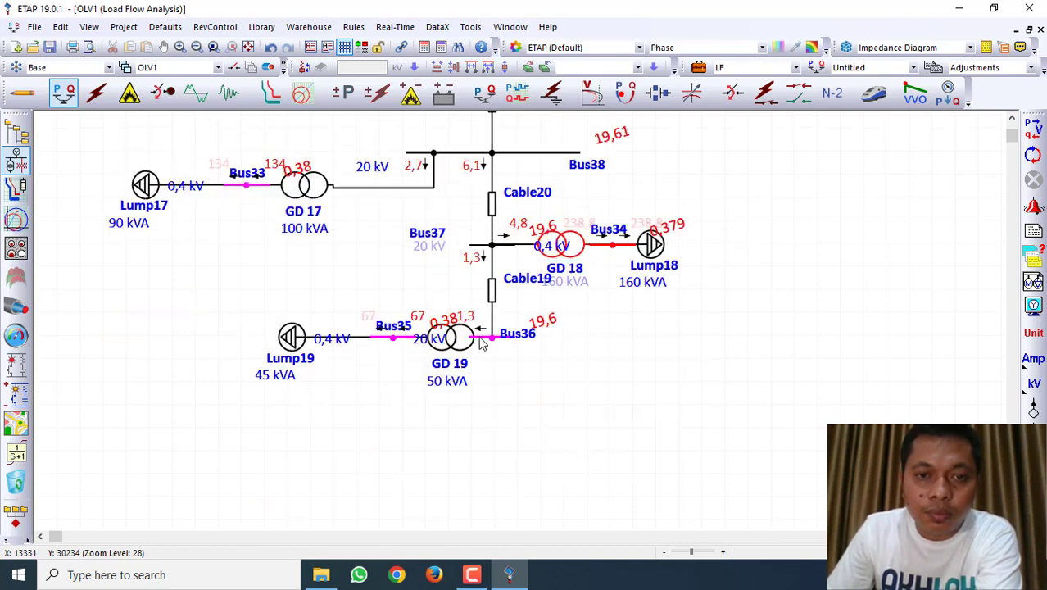
left_click_drag(238, 285, 479, 444)
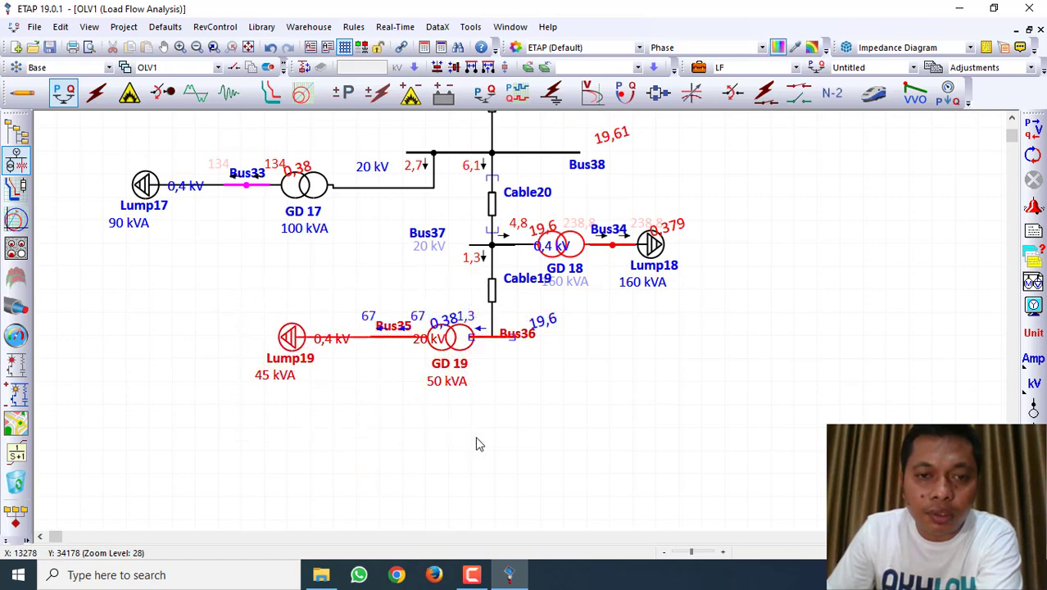
key("Left")
key("Left")
key("Down")
key("Down")
key("Down")
key("Down")
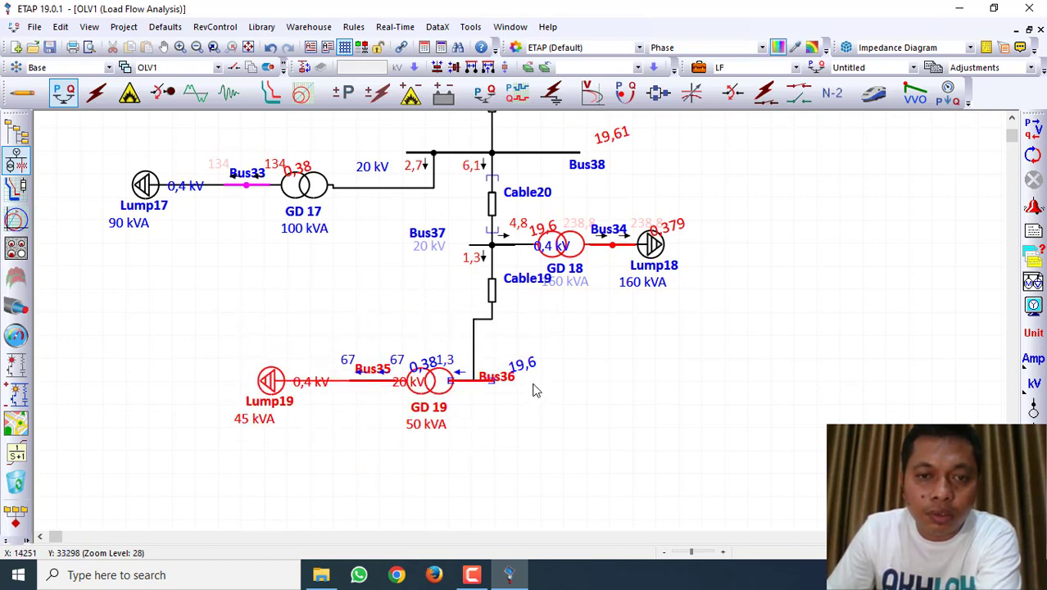
key("Right")
key("Down")
key("Right")
key("Left")
left_click(528, 375)
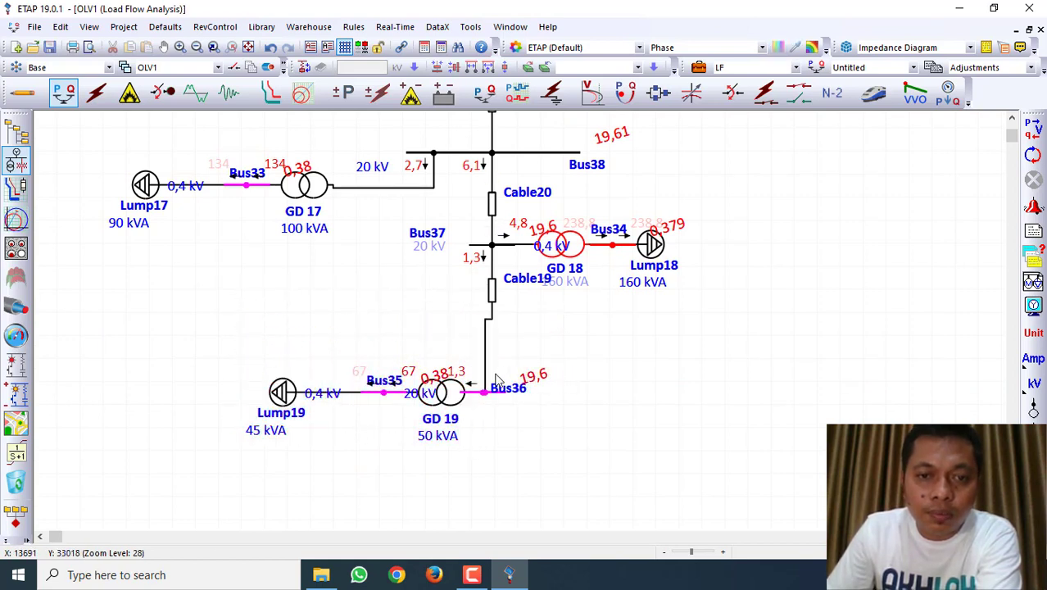
Move bus bar Bus36 up to just below Cable19 so that it sits above GD 19.
left_click(486, 385)
left_click_drag(484, 396, 491, 334)
left_click(567, 370)
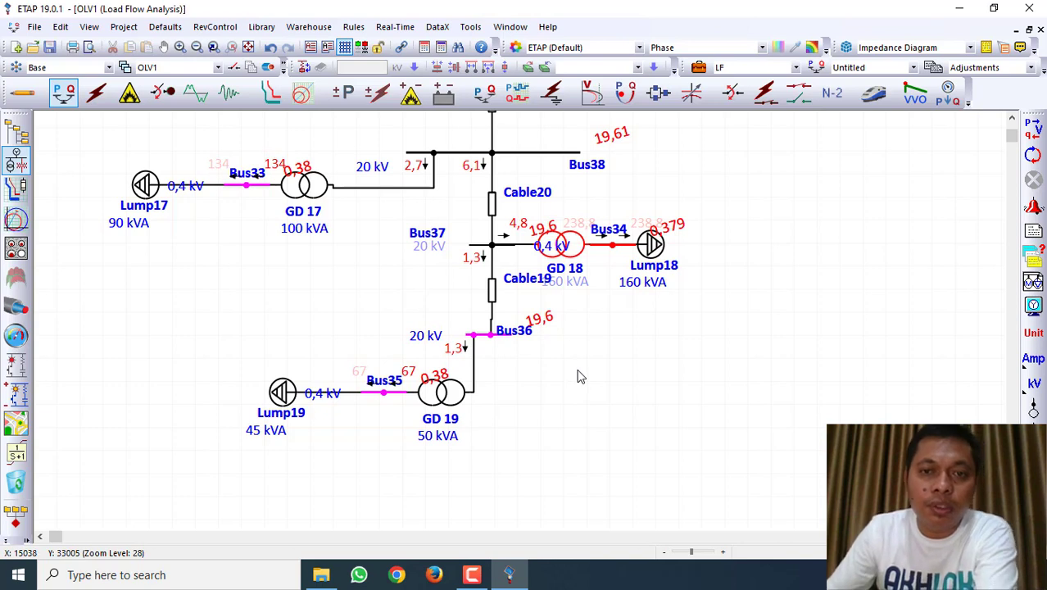
Move GD 18 together with Bus34 and Lump18 to the right, away from the feeder line.
left_click_drag(729, 192, 549, 296)
left_click_drag(566, 246, 580, 245)
left_click_drag(649, 300, 709, 305)
left_click(747, 328)
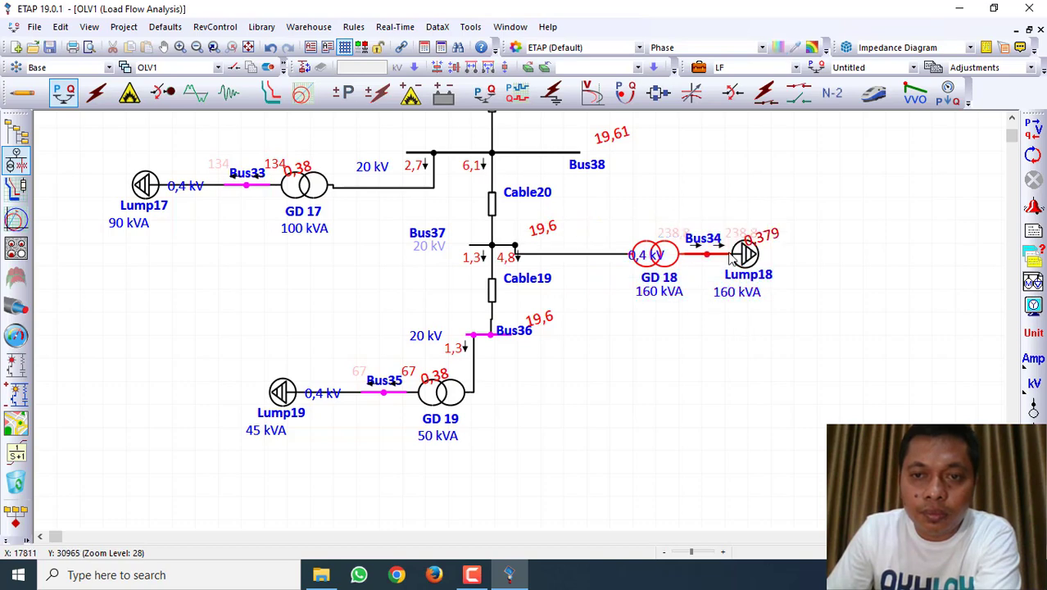
Review the layout and load flow labels along the feeder up to source U1 at a smaller zoom.
scroll(583, 282, "up", 10)
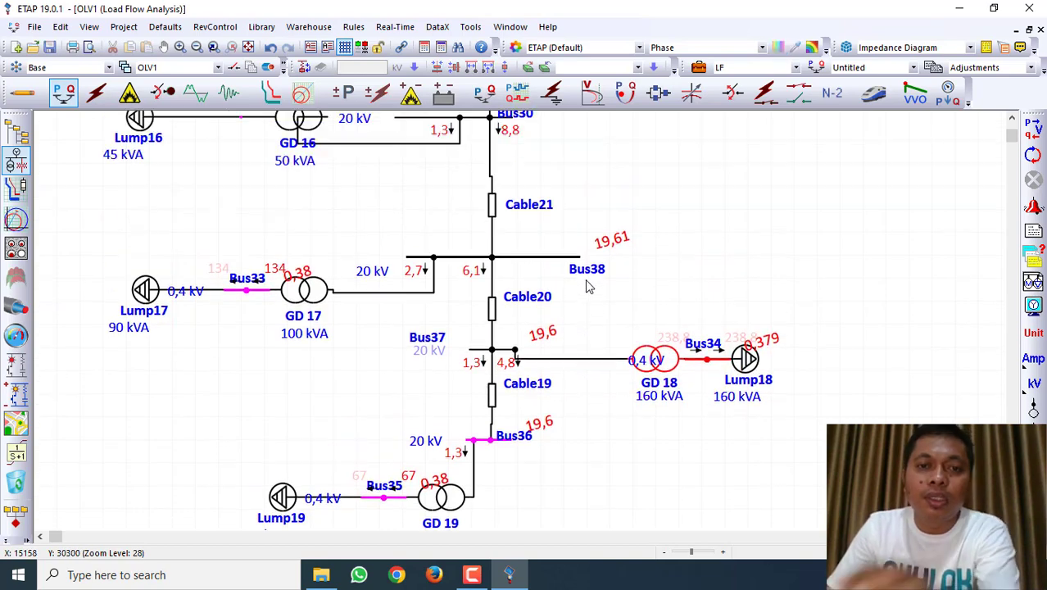
scroll(591, 320, "up", 15)
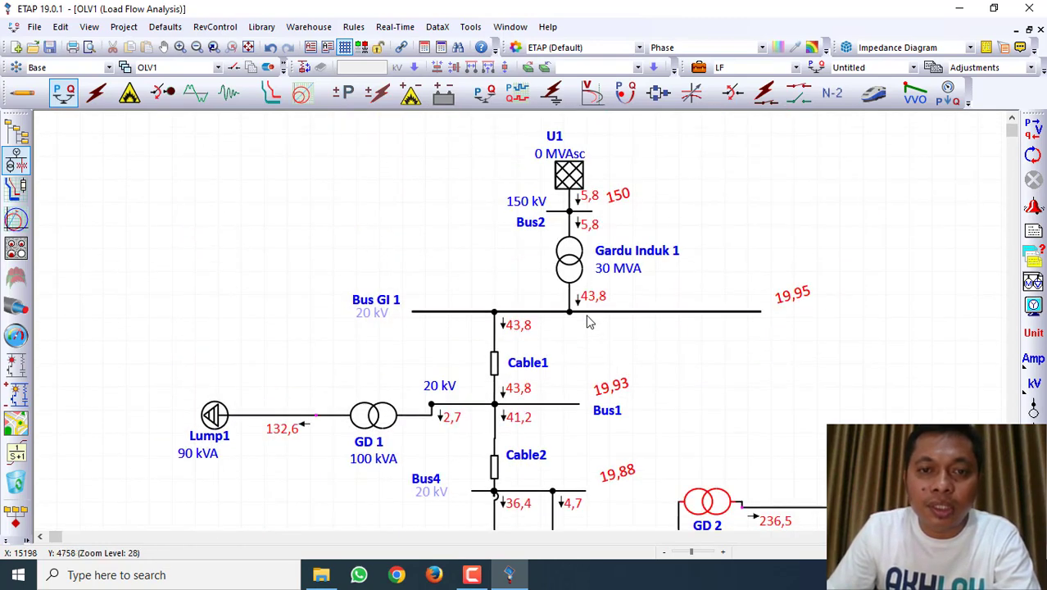
scroll(588, 323, "down", 1)
scroll(438, 324, "down", 1)
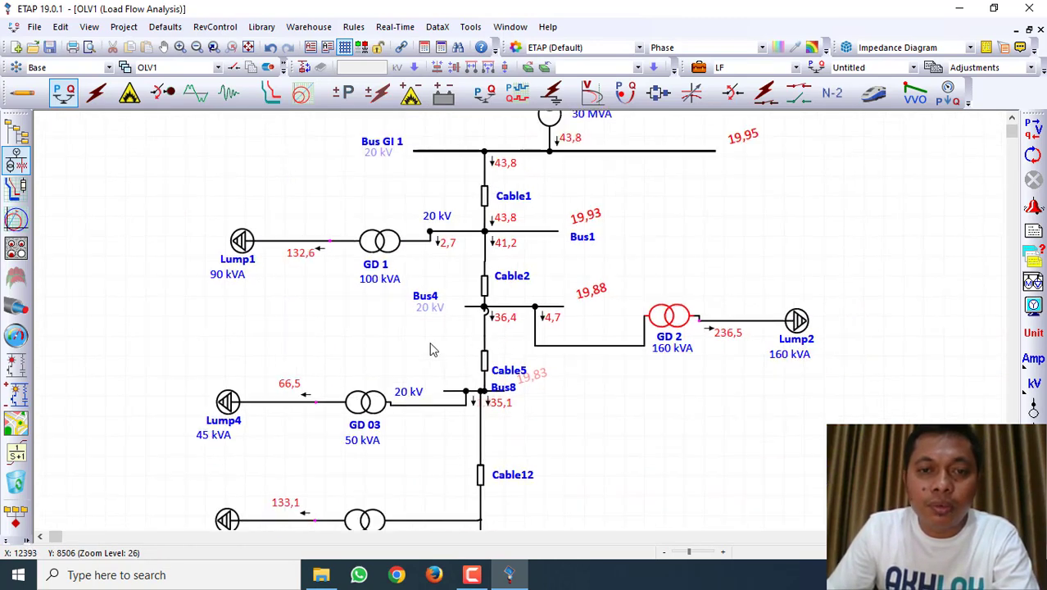
scroll(434, 345, "down", 1)
scroll(434, 345, "down", 1)
scroll(434, 344, "down", 2)
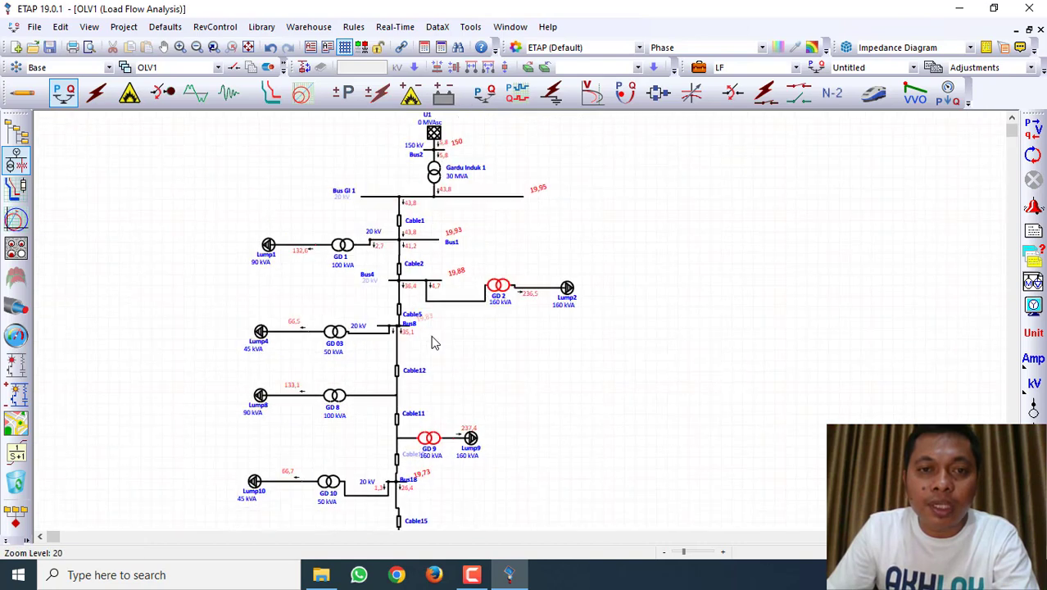
left_click_drag(374, 307, 680, 529)
scroll(667, 492, "up", 10)
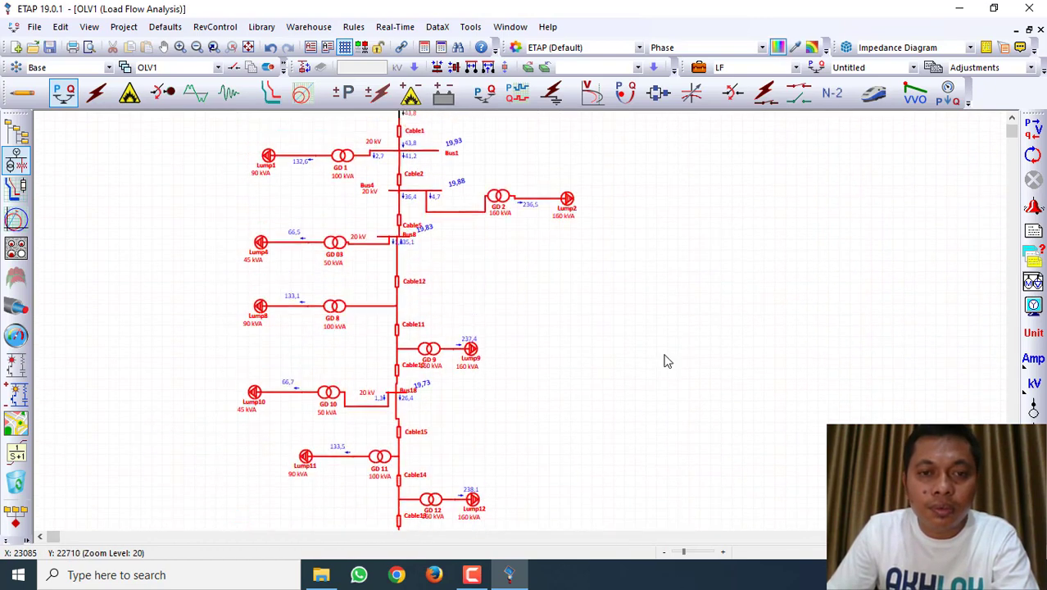
left_click(610, 244)
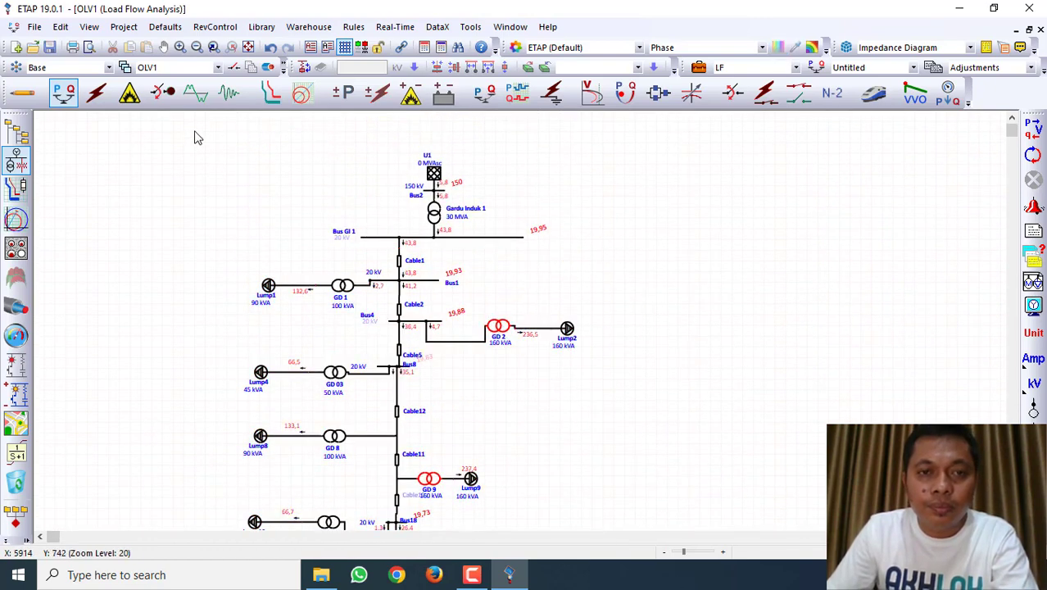
Move U1, Bus2, Gardu Induk 1, Bus GI 1 and Cable1 upward to widen the gap above Bus1.
left_click_drag(279, 131, 583, 246)
key("Up")
key("Up")
key("Up")
key("Up")
key("Up")
key("Up")
key("Up")
key("Up")
key("Up")
key("Up")
key("Up")
key("Up")
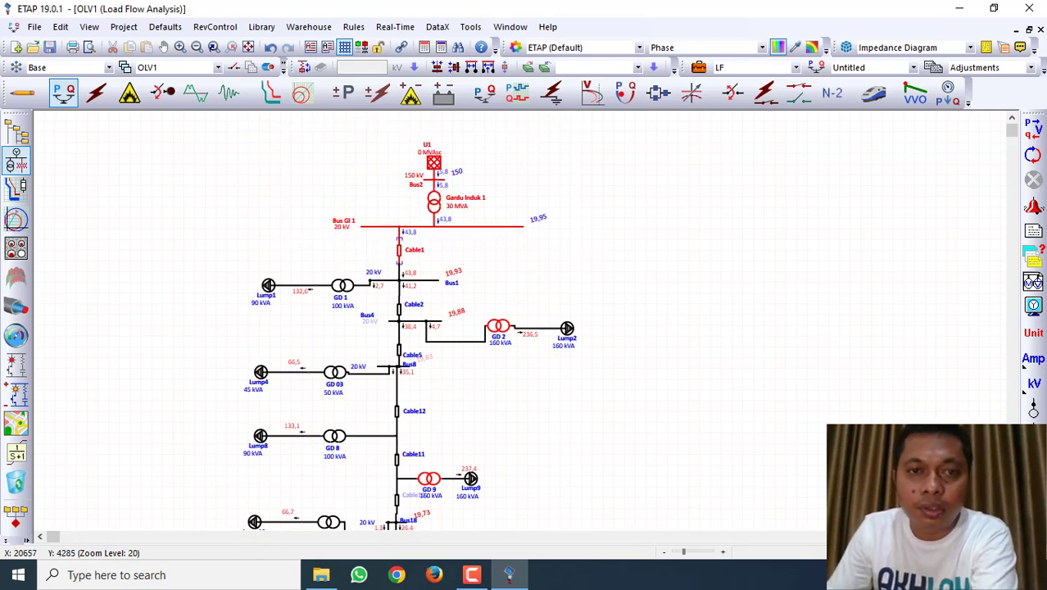
left_click(622, 198)
Select the entire one-line diagram and move it down to make room above source U1.
key("ctrl+a")
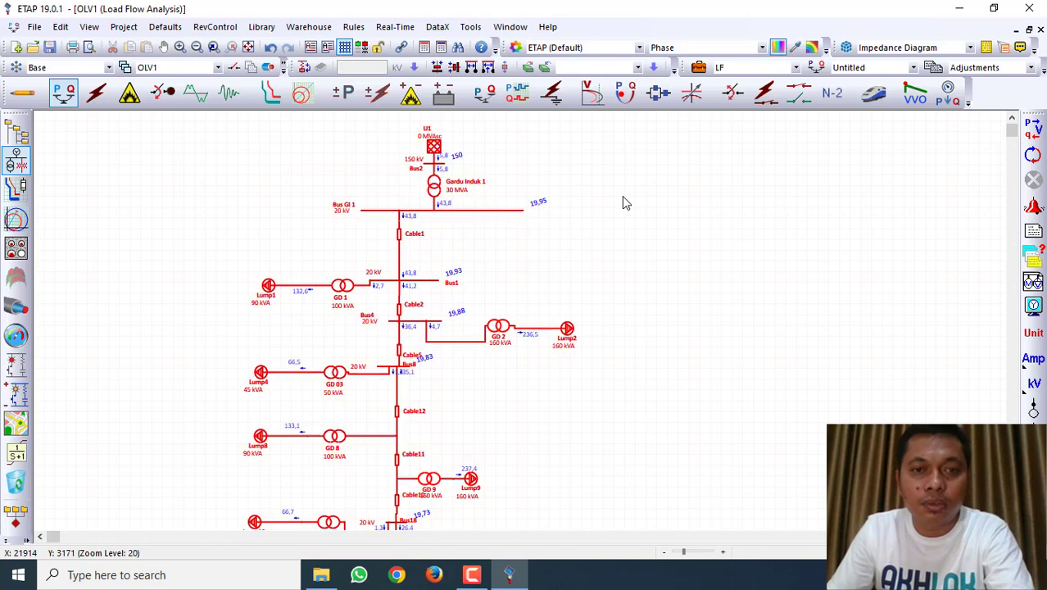
key("Down")
key("Down")
key("Down")
key("Down")
key("Down")
key("Down")
key("Down")
key("Down")
key("Down")
key("Down")
key("Down")
key("Down")
key("Down")
key("Down")
key("Down")
key("Down")
key("Down")
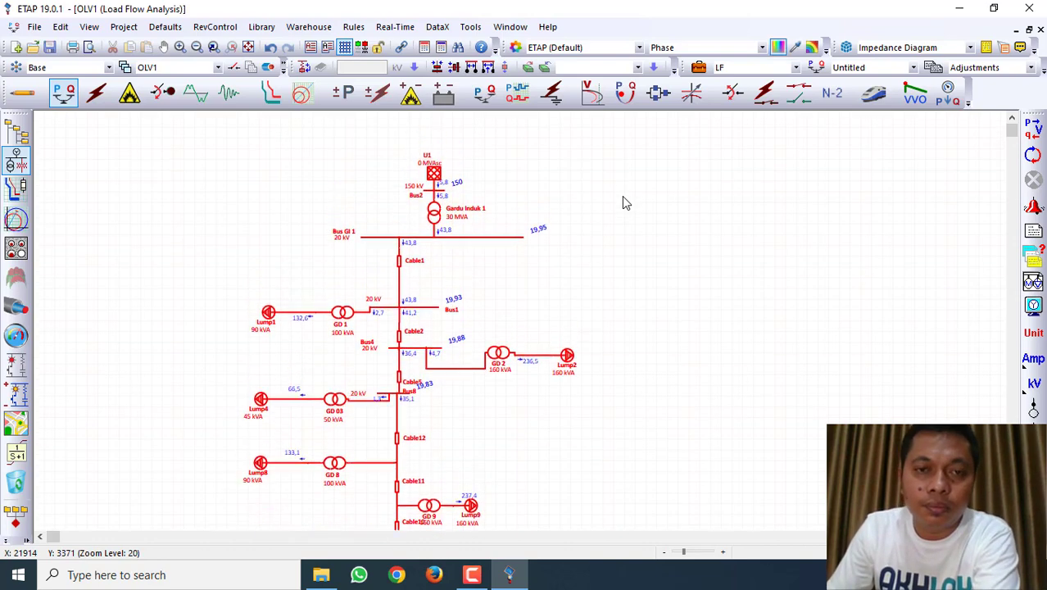
key("Down")
key("Down")
key("Down")
key("Down")
key("Down")
key("Down")
key("Down")
key("Down")
key("Down")
key("Down")
key("Down")
key("Down")
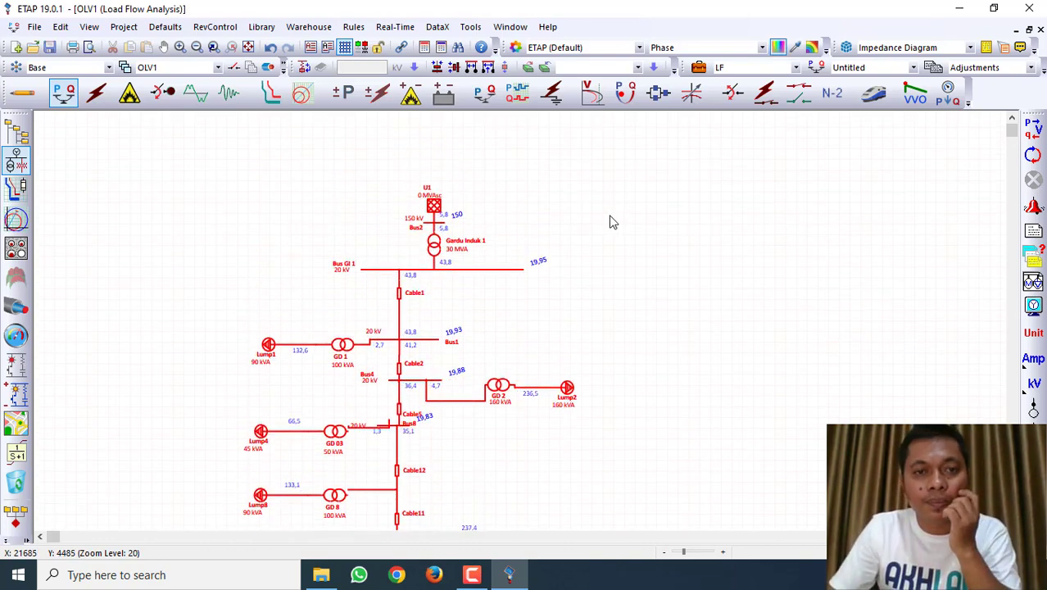
key("Down")
key("Down")
key("Down")
key("Down")
key("Down")
key("Down")
key("Down")
key("Down")
key("Down")
key("Down")
left_click(615, 208)
key("Down")
key("Down")
key("Down")
key("Down")
key("Down")
key("Down")
key("Down")
key("Down")
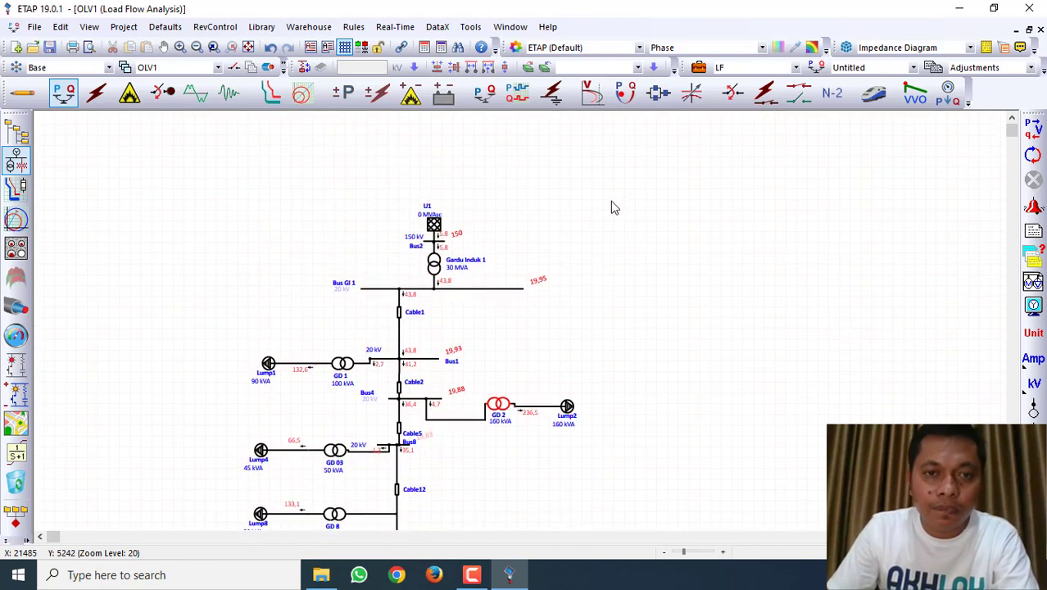
Move U1, Bus2, Gardu Induk 1, Bus GI 1 and Cable1 up together, away from Bus1.
scroll(521, 195, "up", 2)
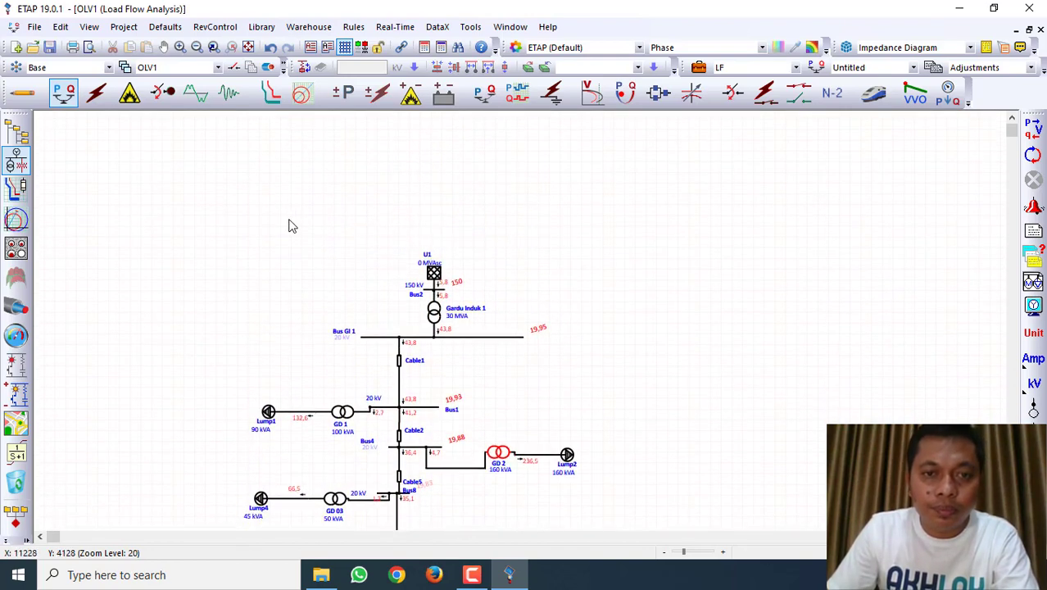
left_click_drag(288, 220, 603, 349)
key("Up")
key("Up")
key("Up")
key("Up")
key("Up")
key("Up")
key("Up")
key("Up")
key("Up")
key("Up")
key("Up")
key("Up")
key("Up")
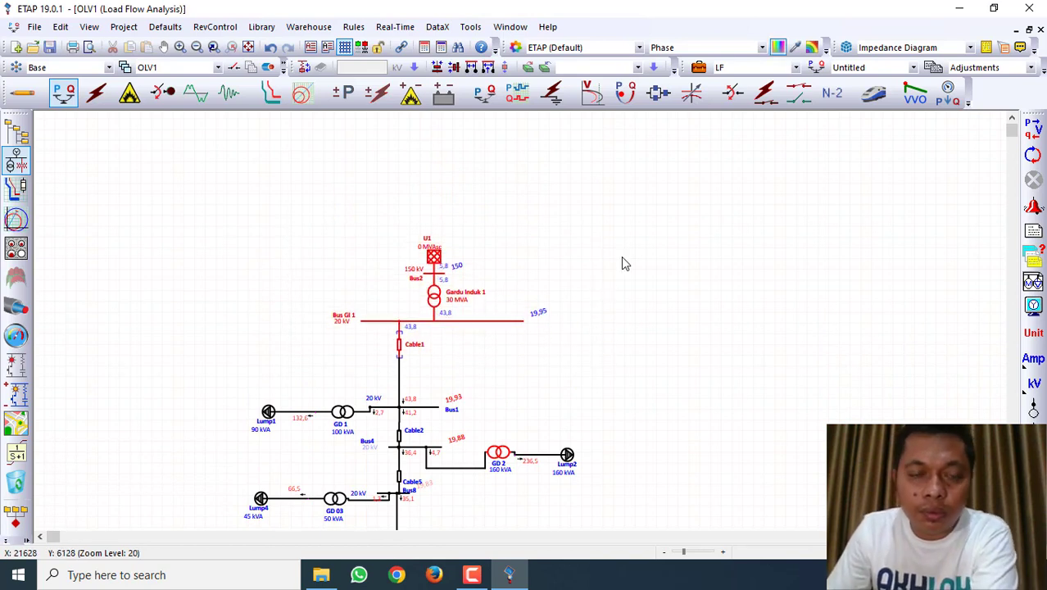
key("Up")
key("Up")
left_click(565, 268)
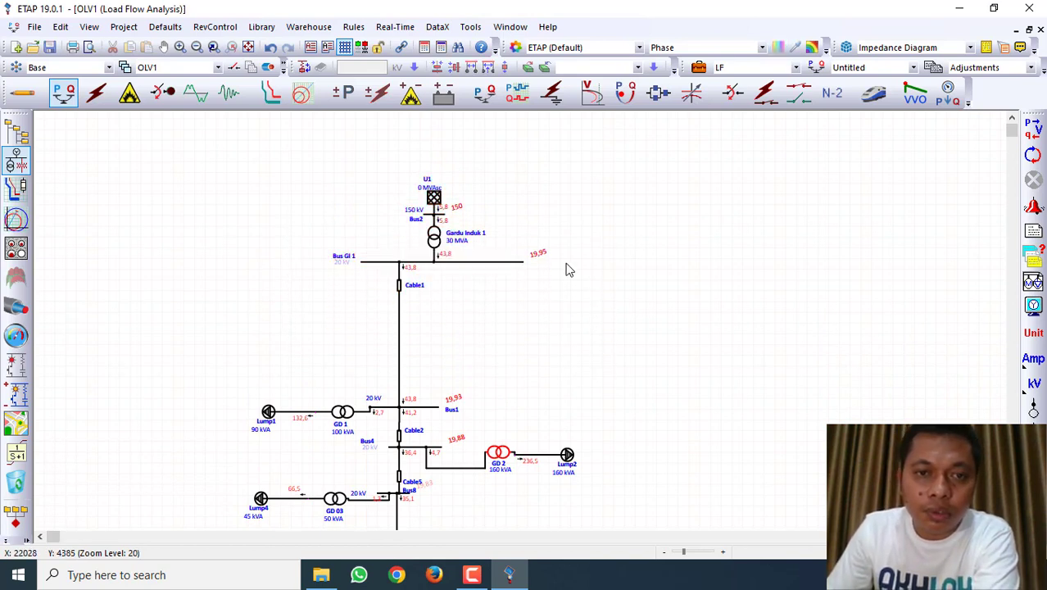
Move Cable1 down the feeder line to just above Bus1, leaving free space below Bus GI 1.
key("Down")
key("Down")
key("Down")
key("Down")
key("Down")
key("Down")
key("Down")
key("Down")
key("Down")
key("Down")
key("Down")
key("Down")
key("Down")
key("Down")
key("Down")
key("Down")
key("Down")
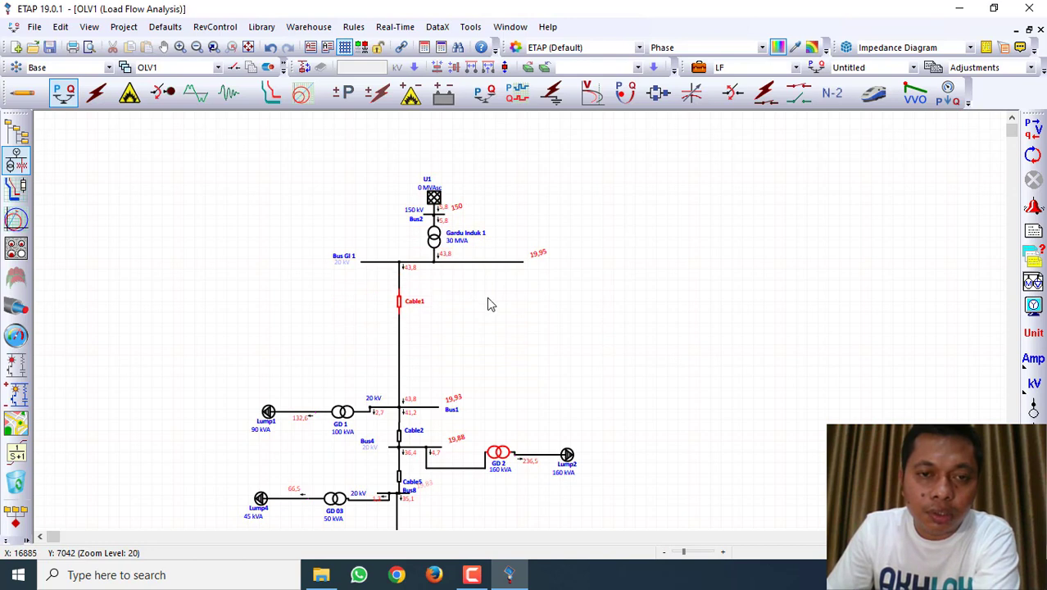
key("Down")
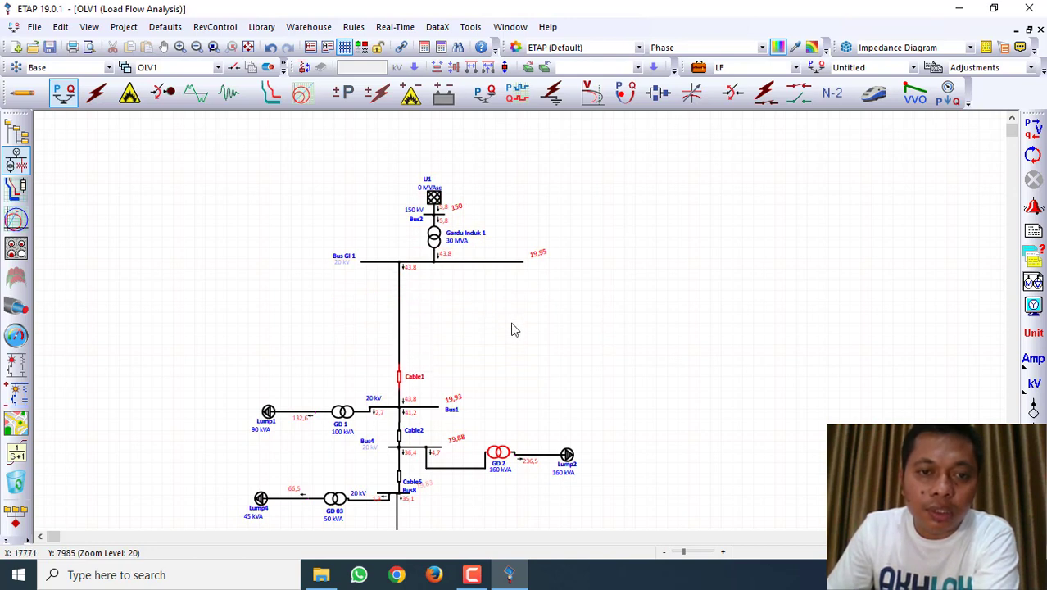
left_click(580, 320)
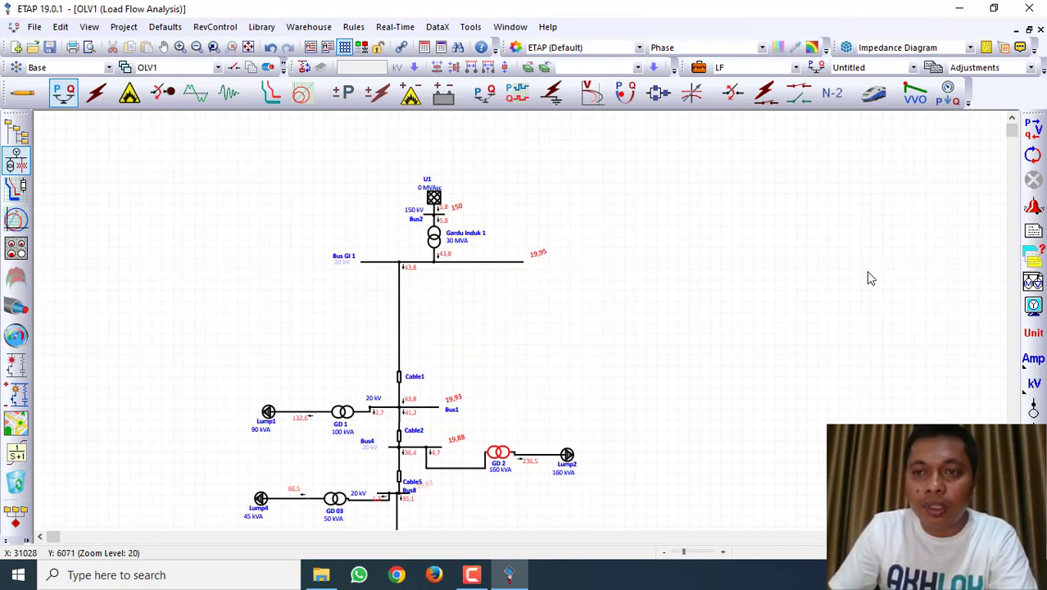
Switch to Edit Mode and insert a high voltage circuit breaker on the feeder directly below Bus GI 1.
left_click(22, 93)
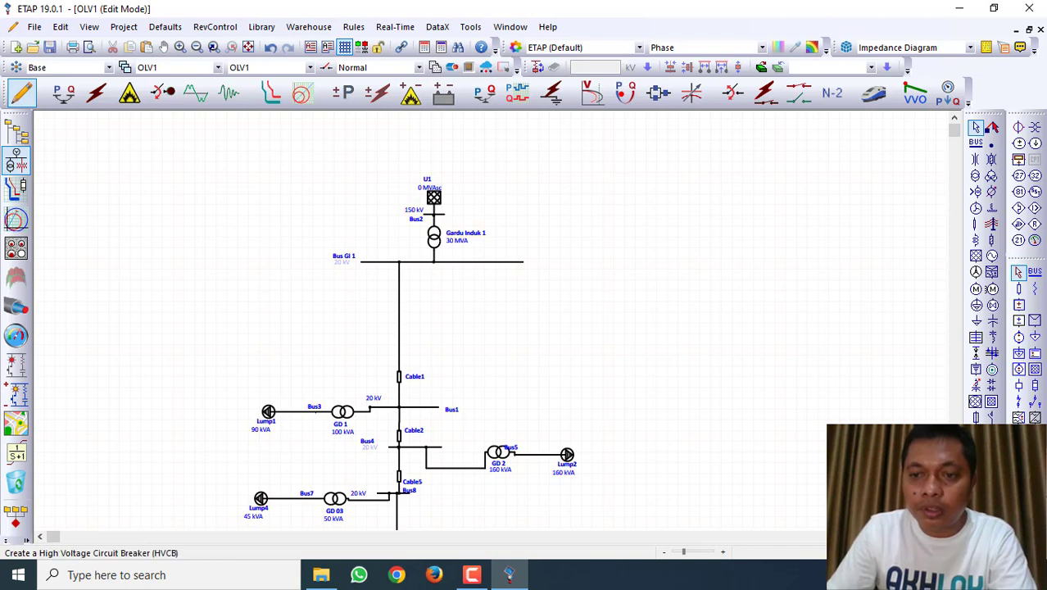
scroll(398, 281, "up", 4)
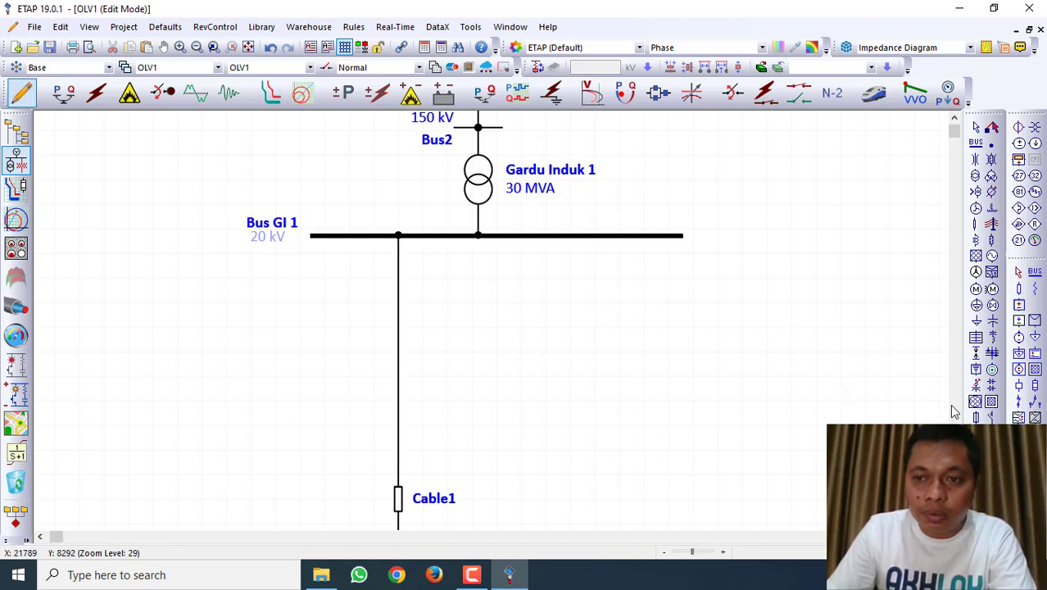
left_click(16, 160)
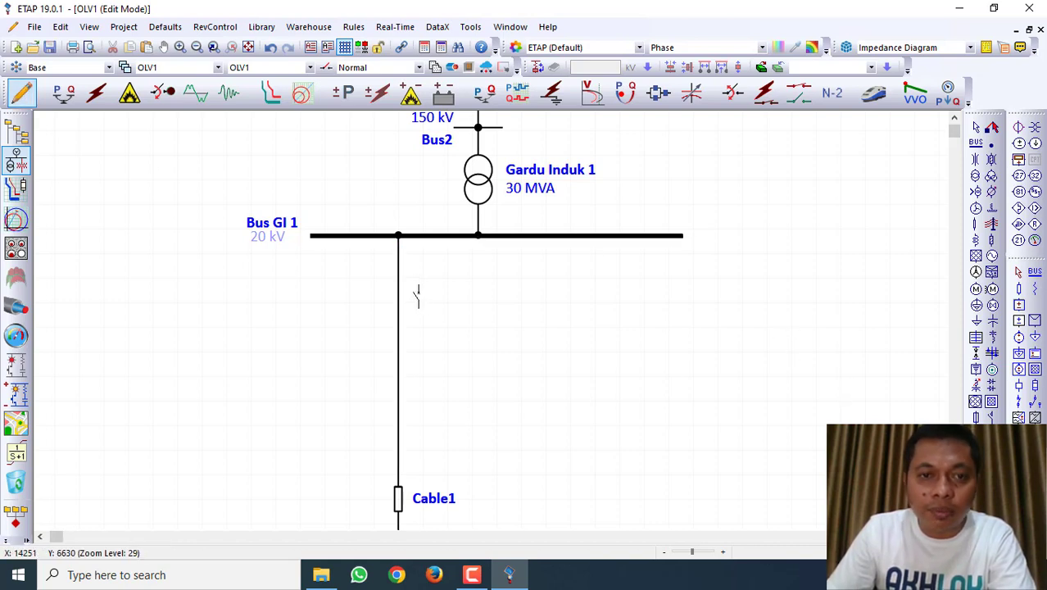
left_click(398, 246)
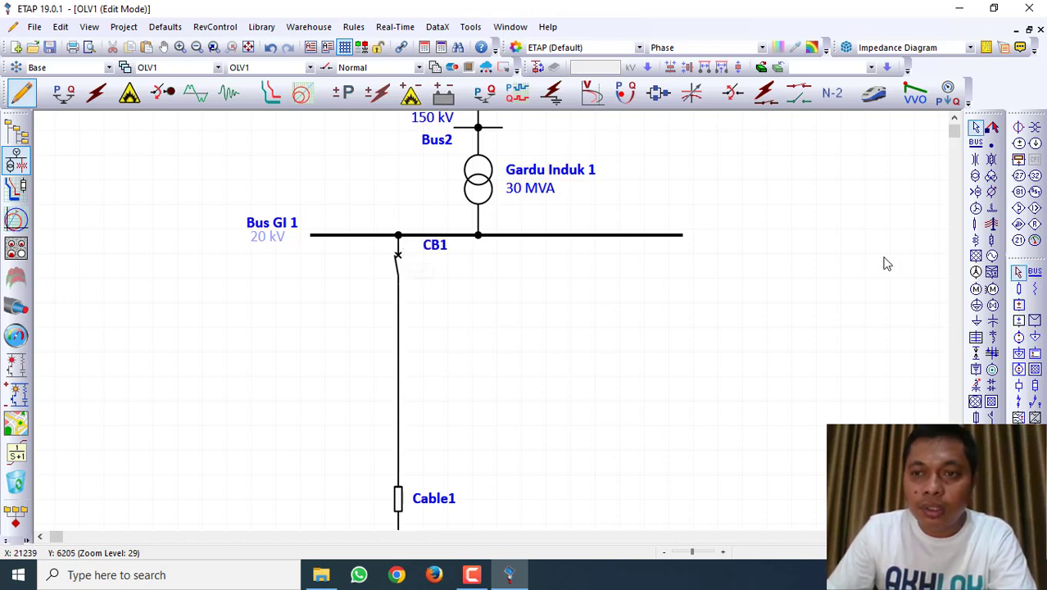
Insert a current transformer on the feeder below CB1 and connect an overcurrent relay beside it.
left_click(1018, 129)
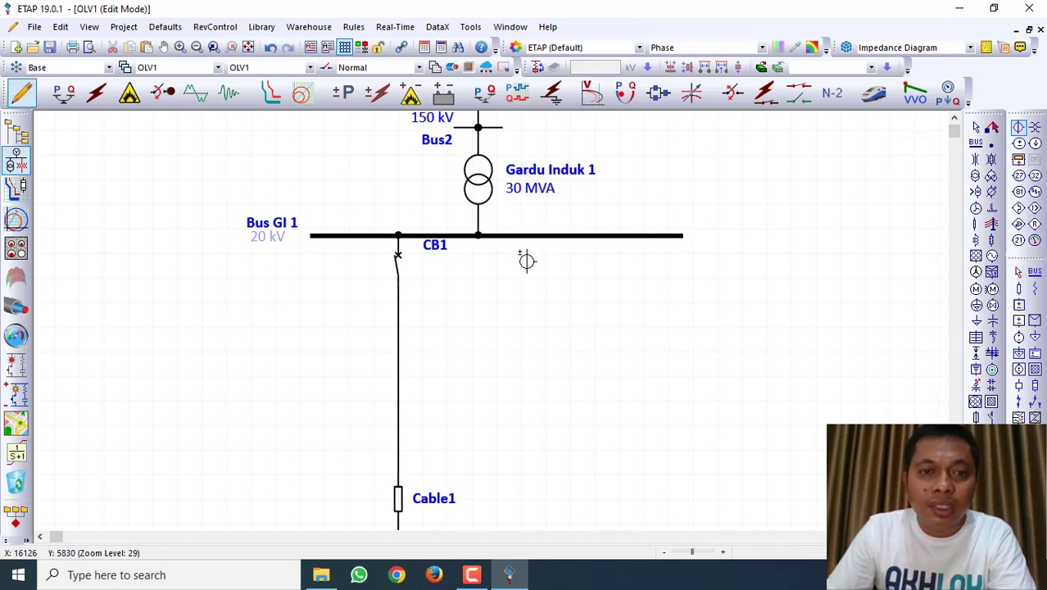
left_click(397, 297)
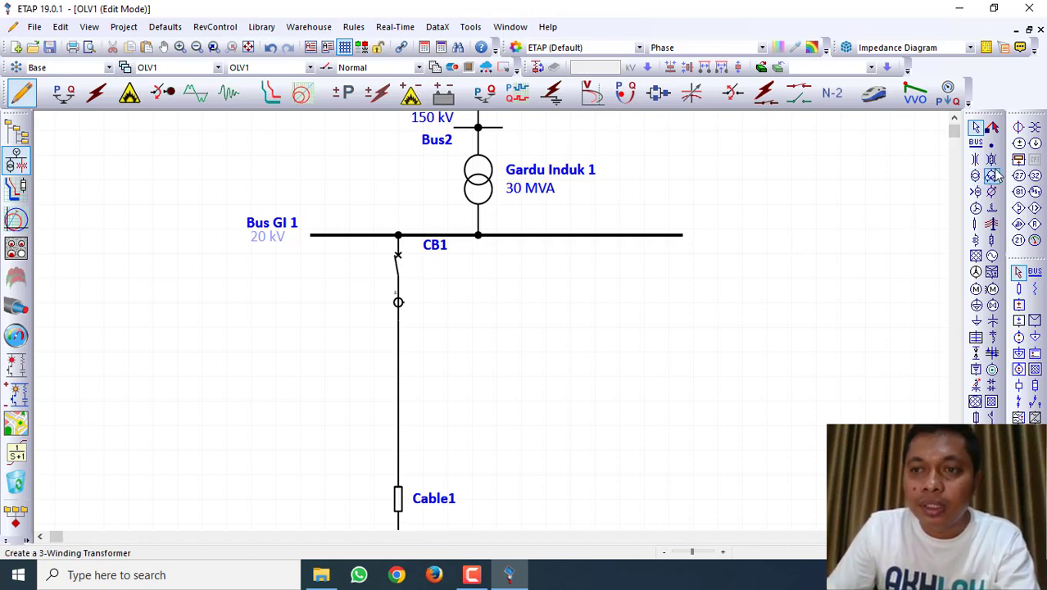
left_click(1034, 210)
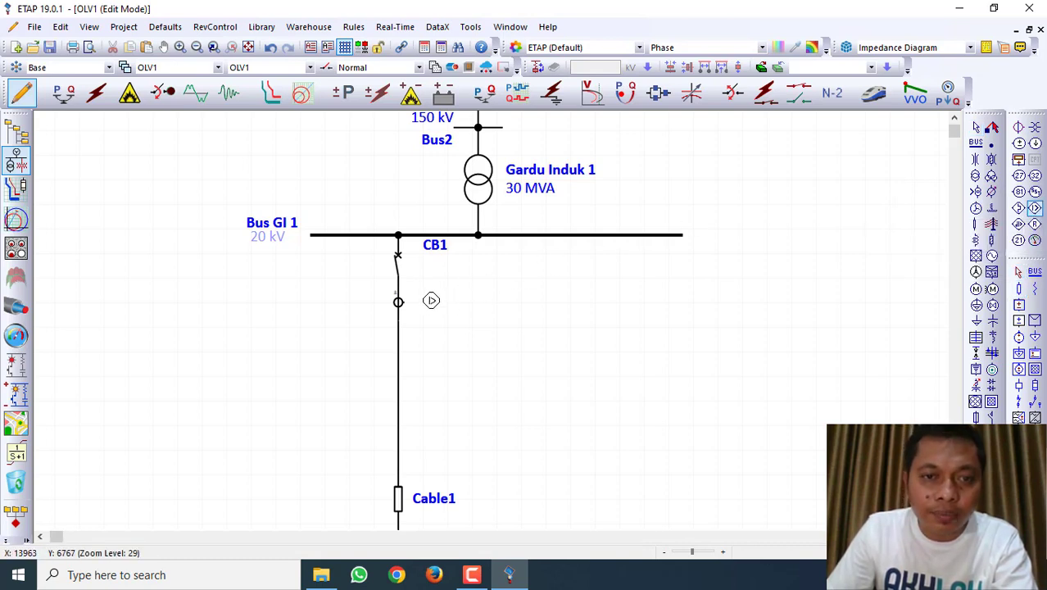
left_click(450, 303)
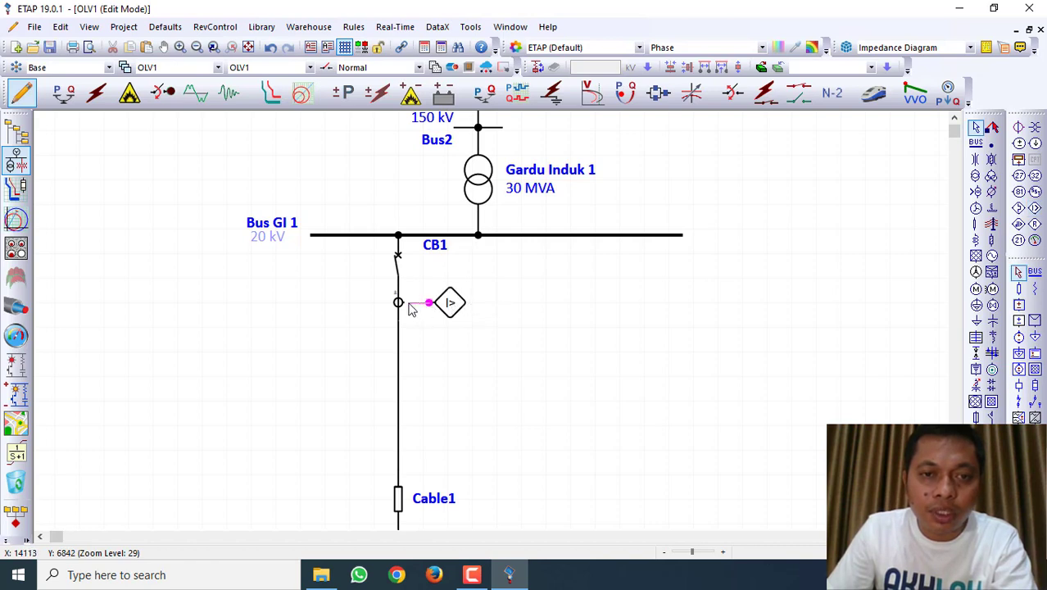
left_click_drag(405, 302, 399, 302)
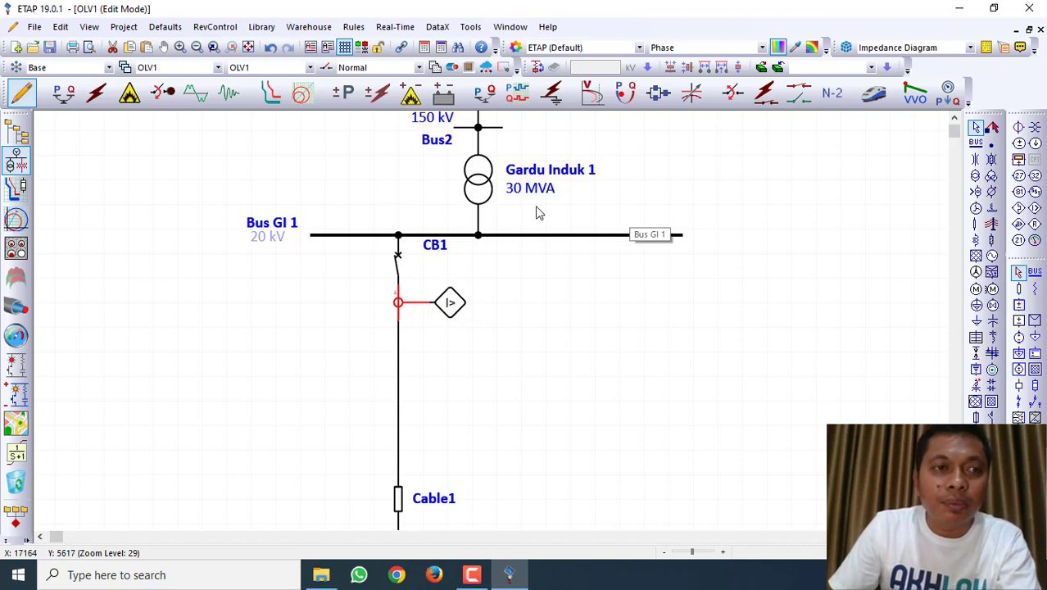
Switch to Load Flow Analysis to check the feeder current at Bus GI 1, and return to Edit Mode.
left_click(65, 94)
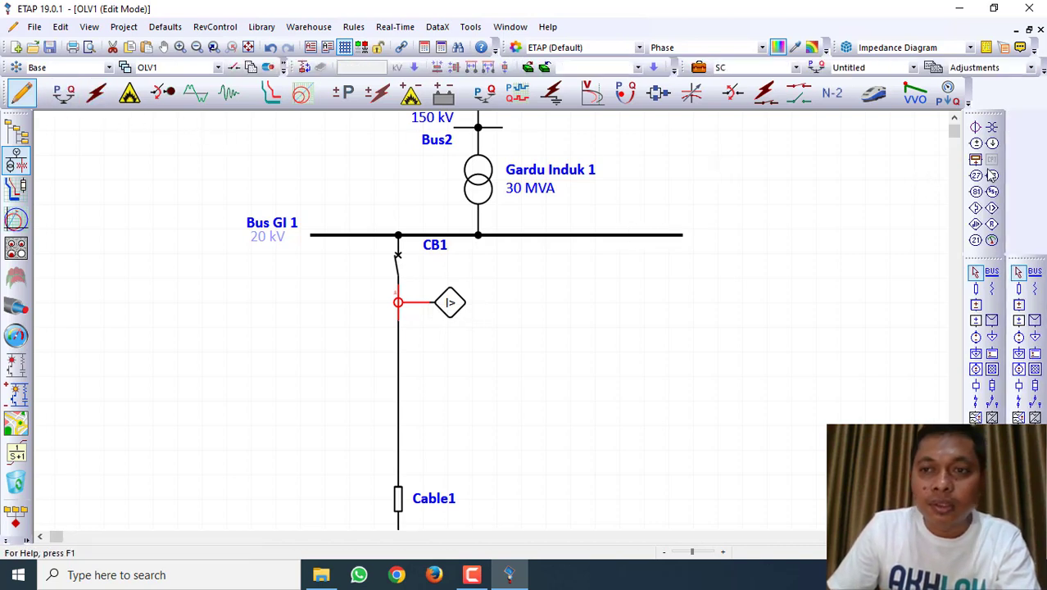
left_click(1032, 129)
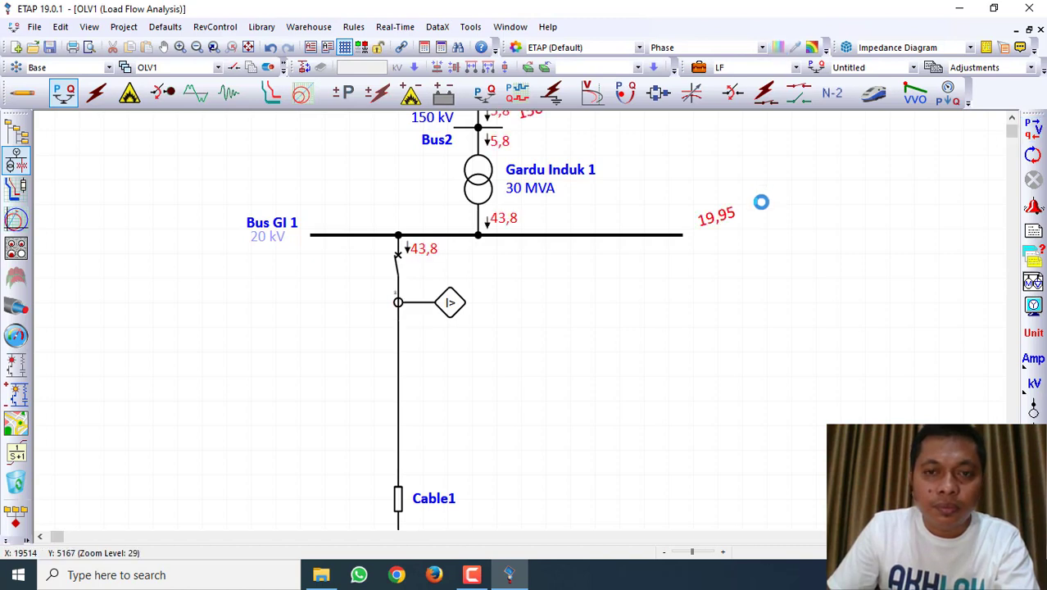
left_click(30, 97)
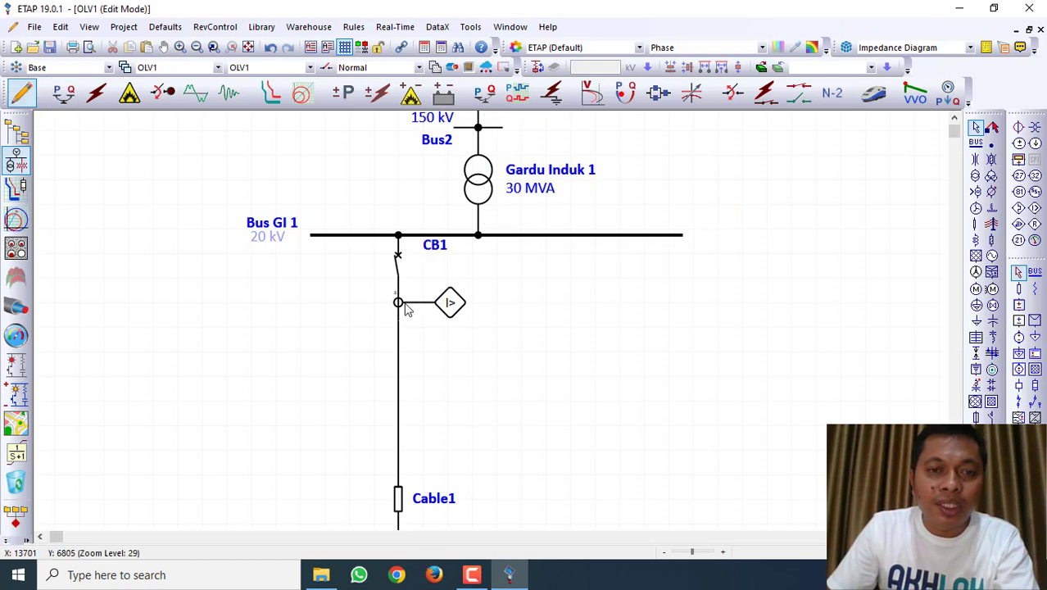
Set the primary current of current transformer CT1 to 100 A in its rating.
double_click(399, 303)
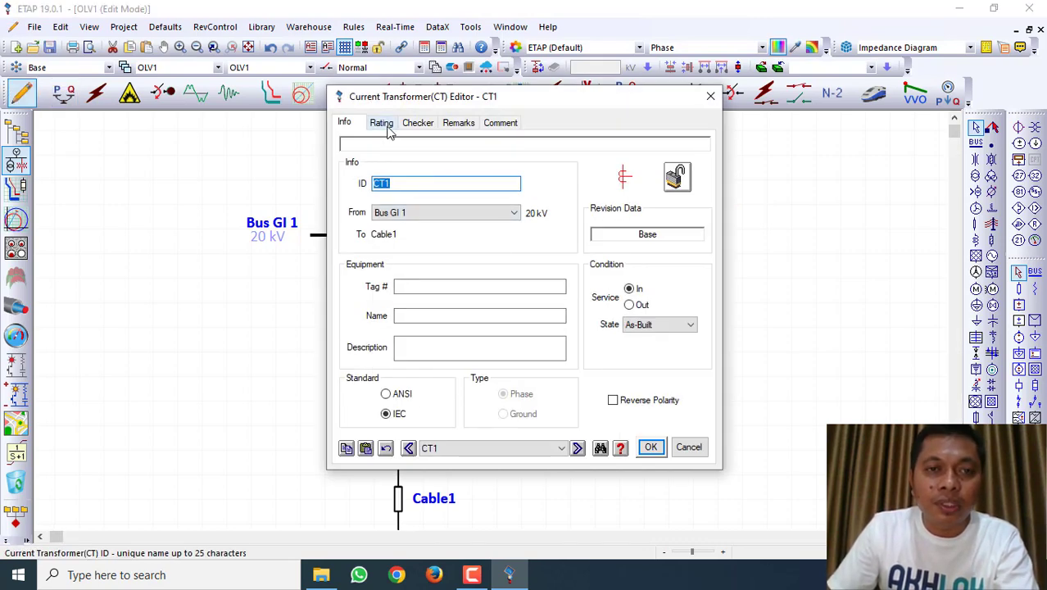
left_click(382, 124)
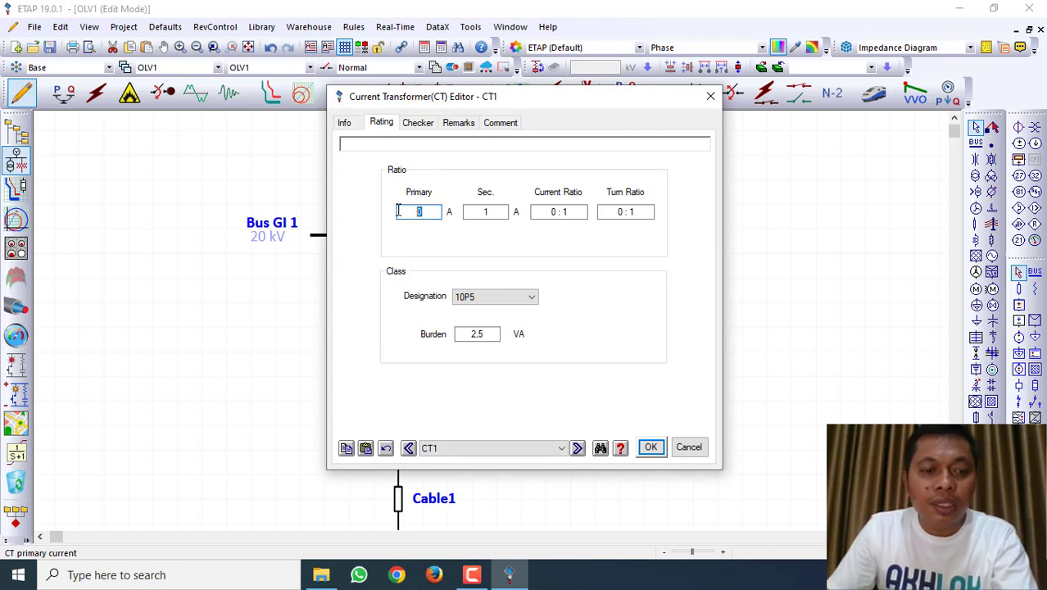
type("100")
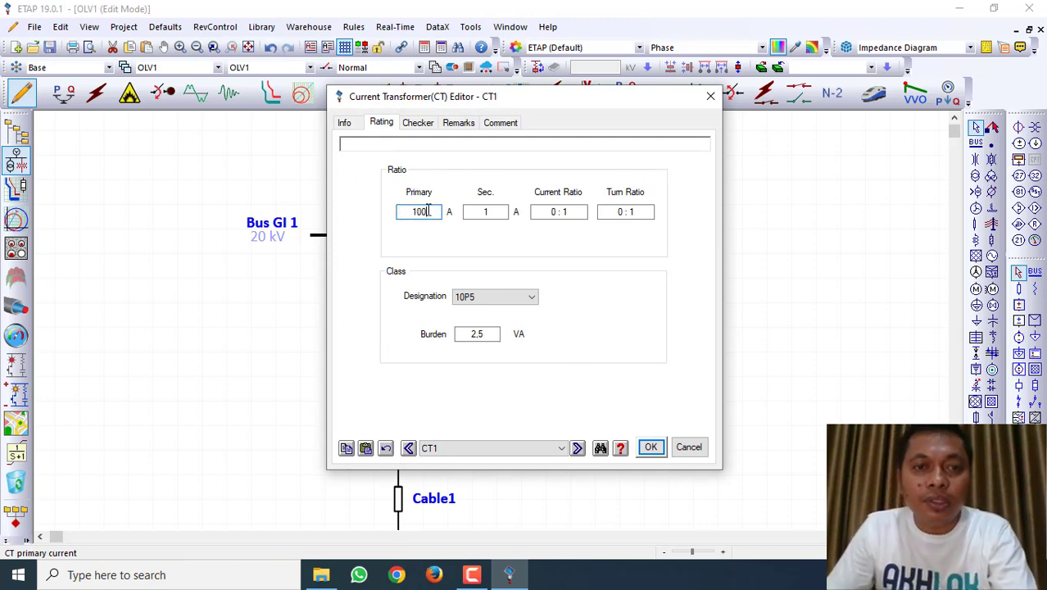
left_click(447, 172)
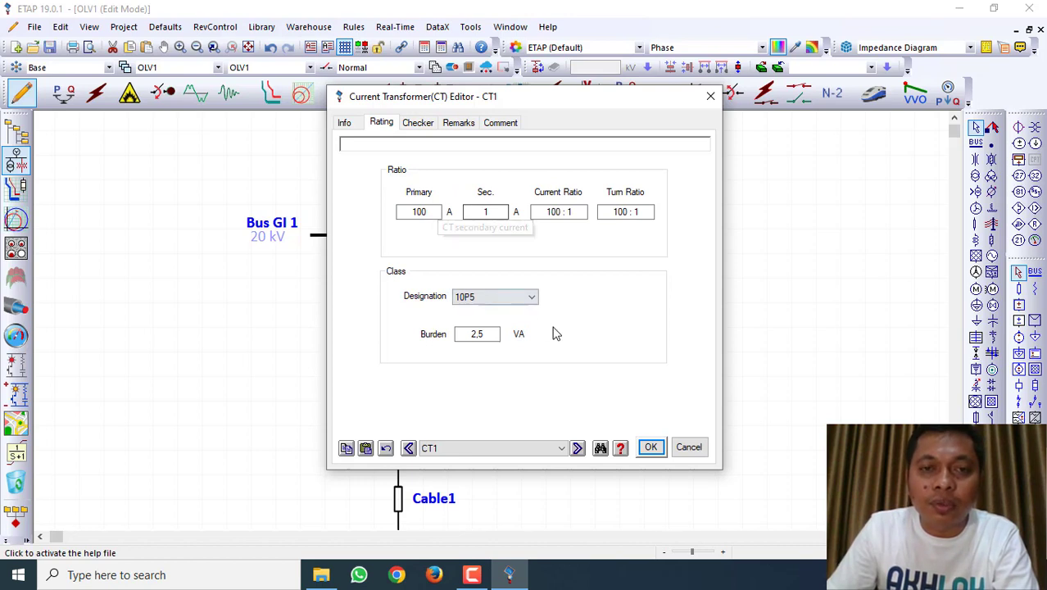
Try a primary current of 40 A for current transformer CT1.
double_click(417, 212)
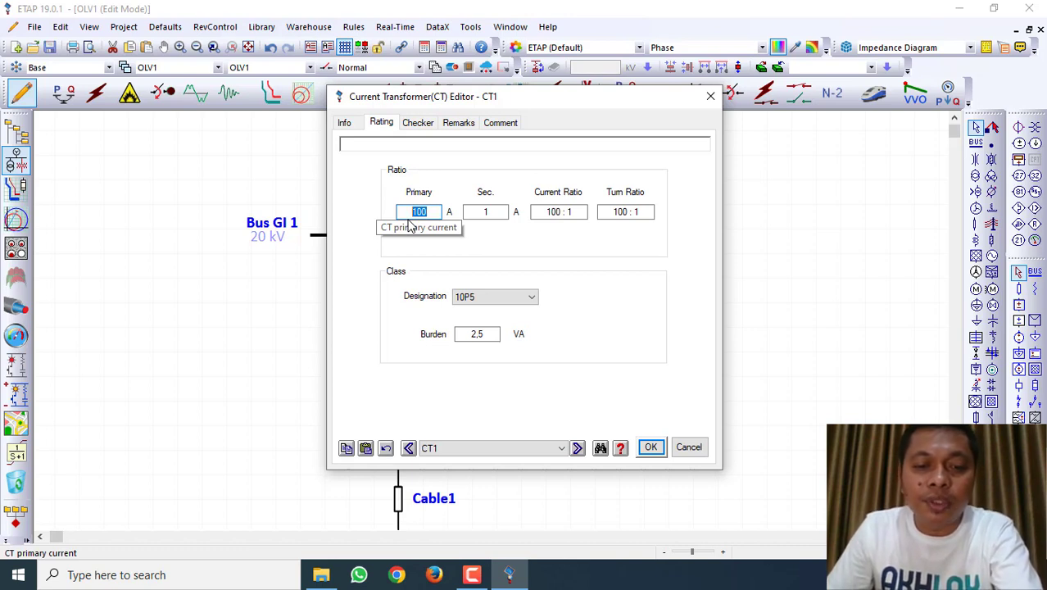
type("40")
left_click(490, 215)
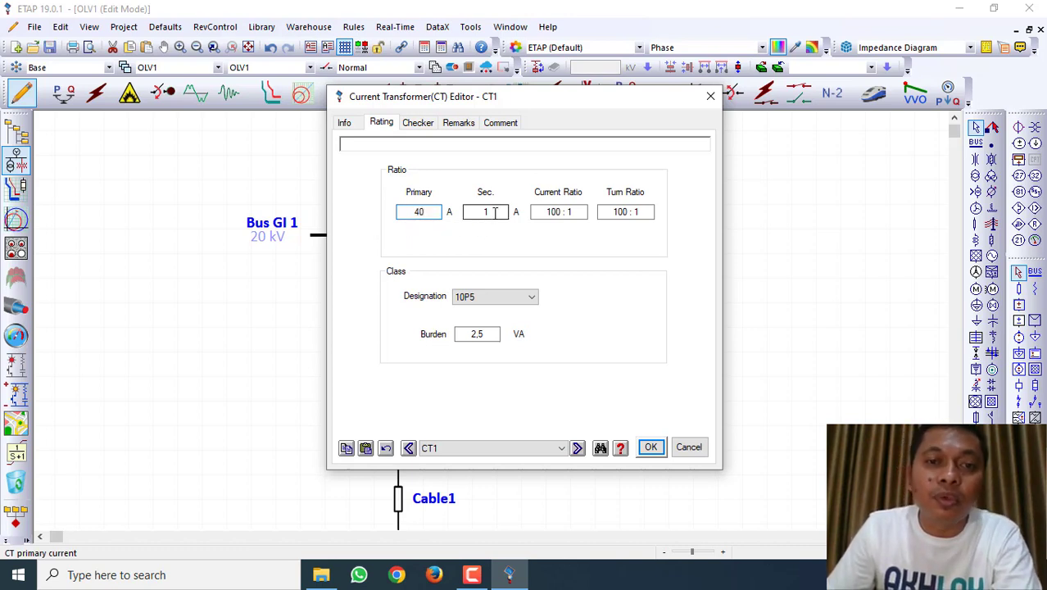
left_click(438, 215)
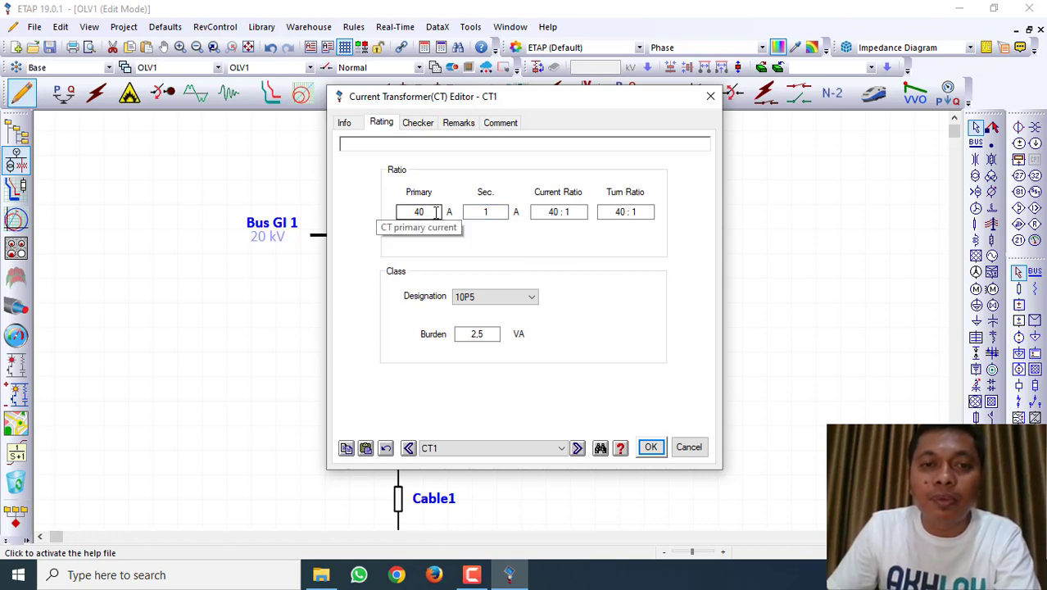
Restore CT1's primary current to 100 A and accept the current transformer settings.
left_click_drag(436, 213, 398, 213)
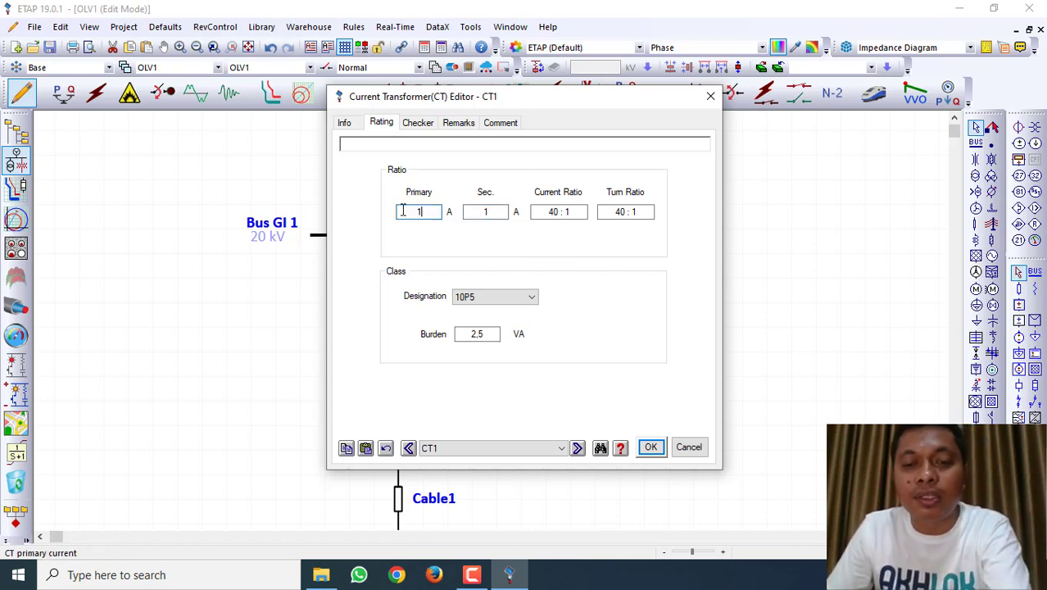
left_click(467, 244)
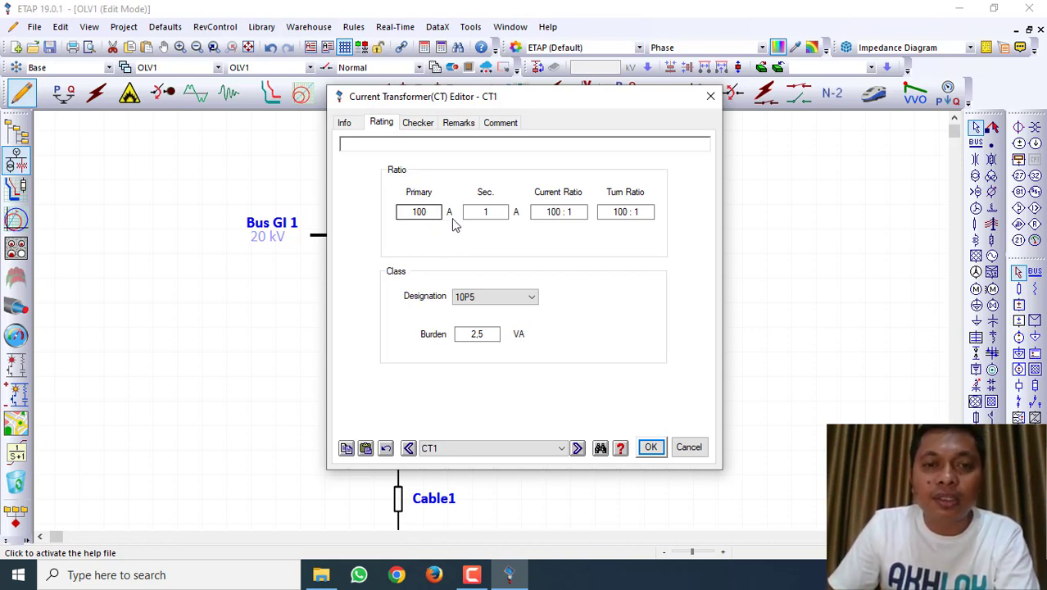
double_click(406, 211)
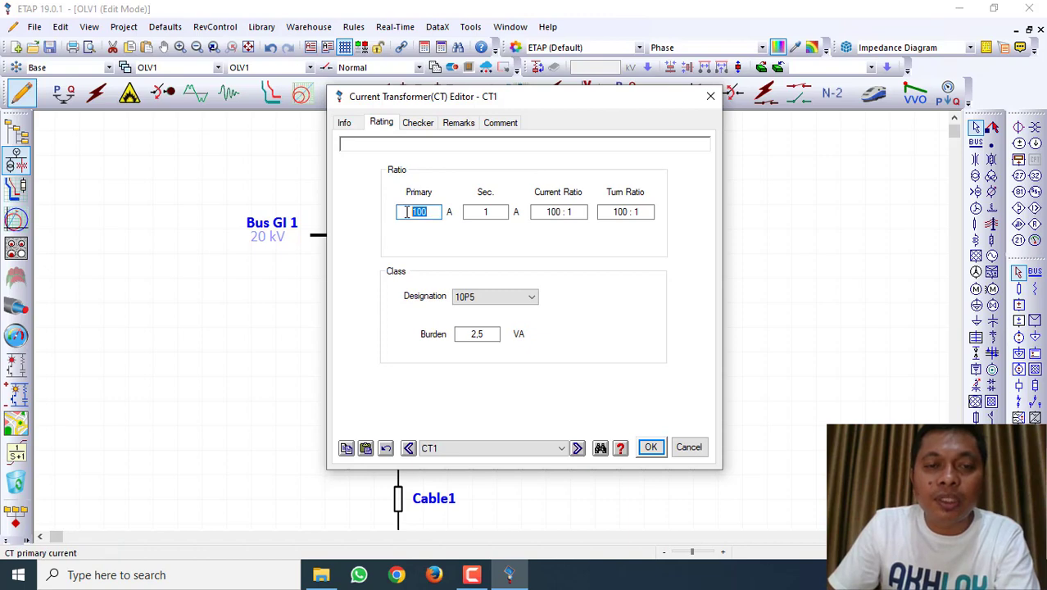
left_click(470, 239)
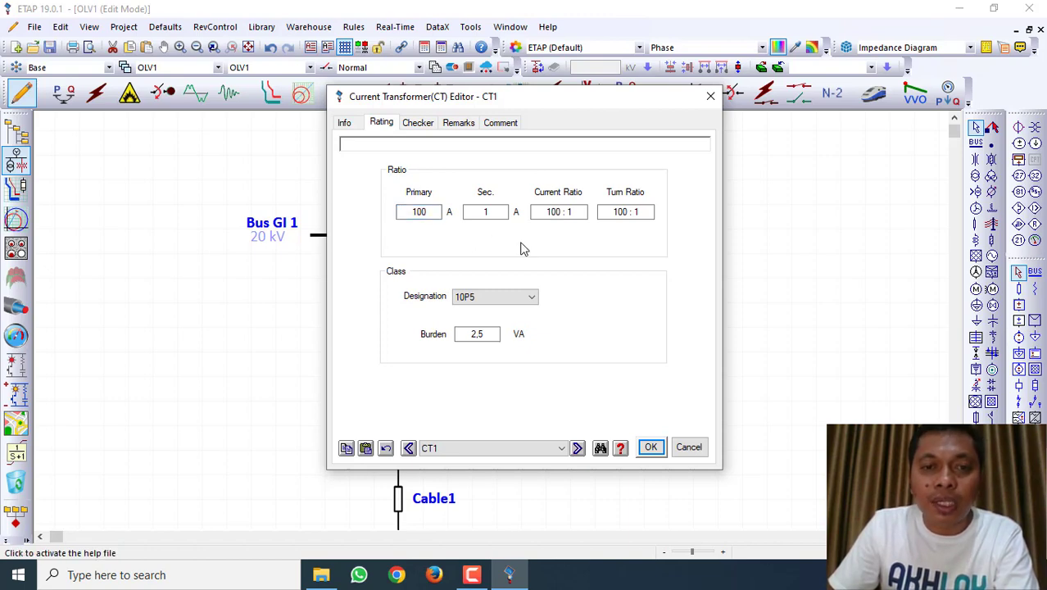
left_click(649, 447)
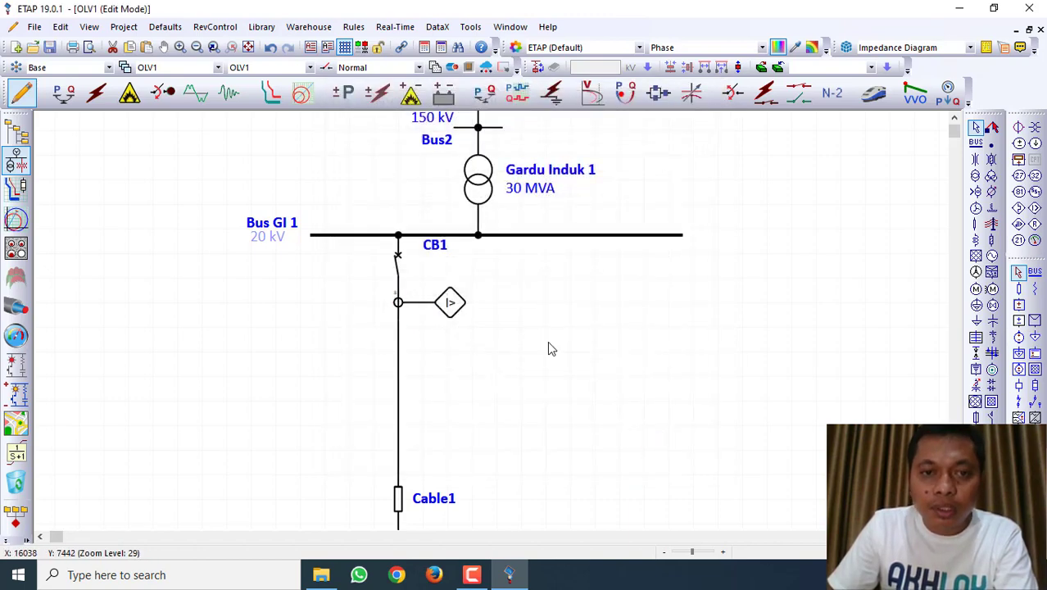
Check which current transformer feeds the phase and ground inputs of the overcurrent relay below Bus GI 1.
double_click(452, 304)
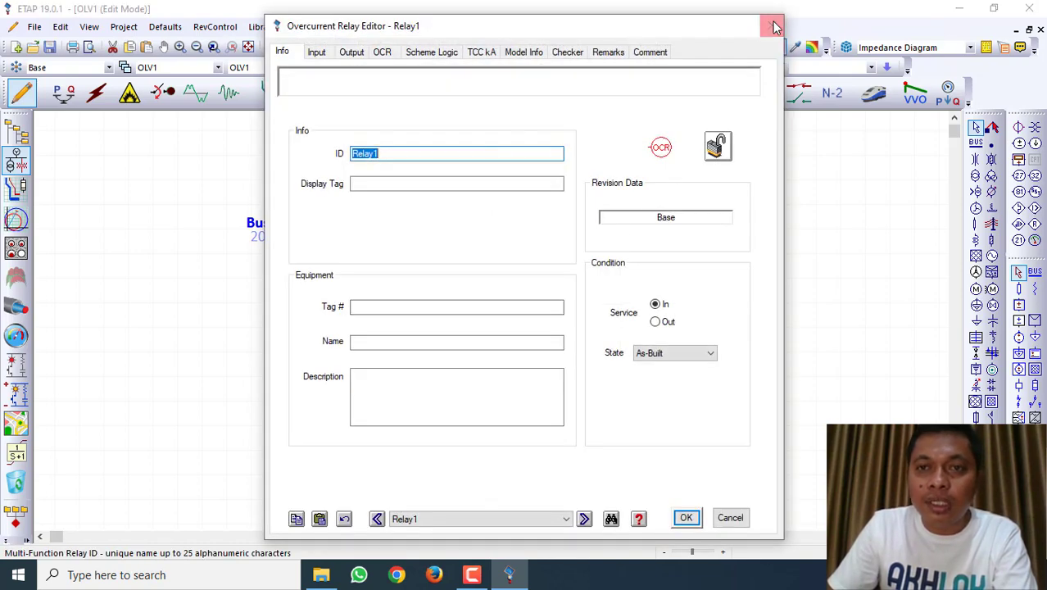
left_click(772, 23)
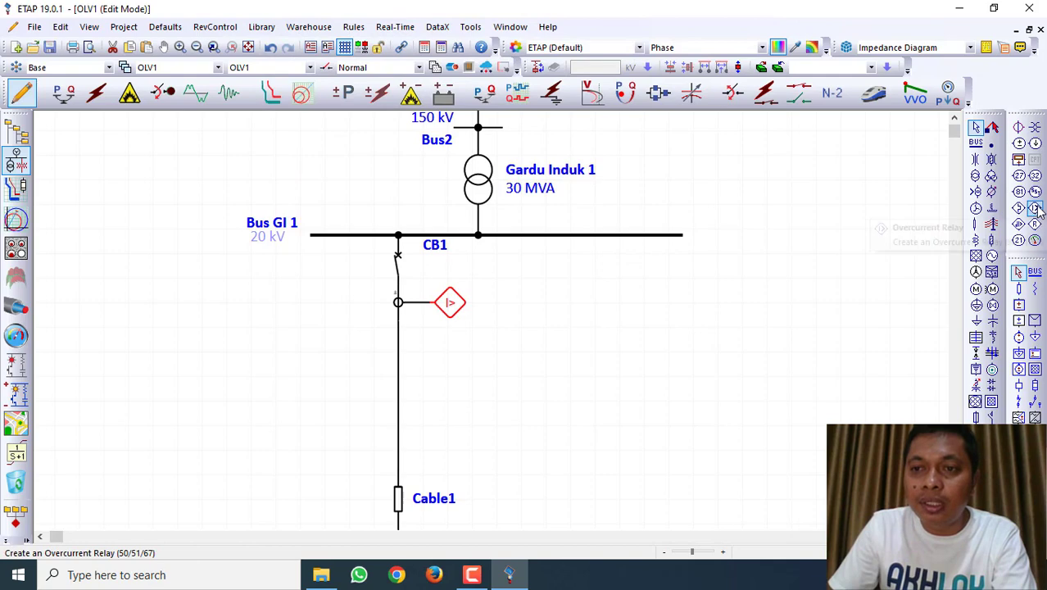
double_click(451, 305)
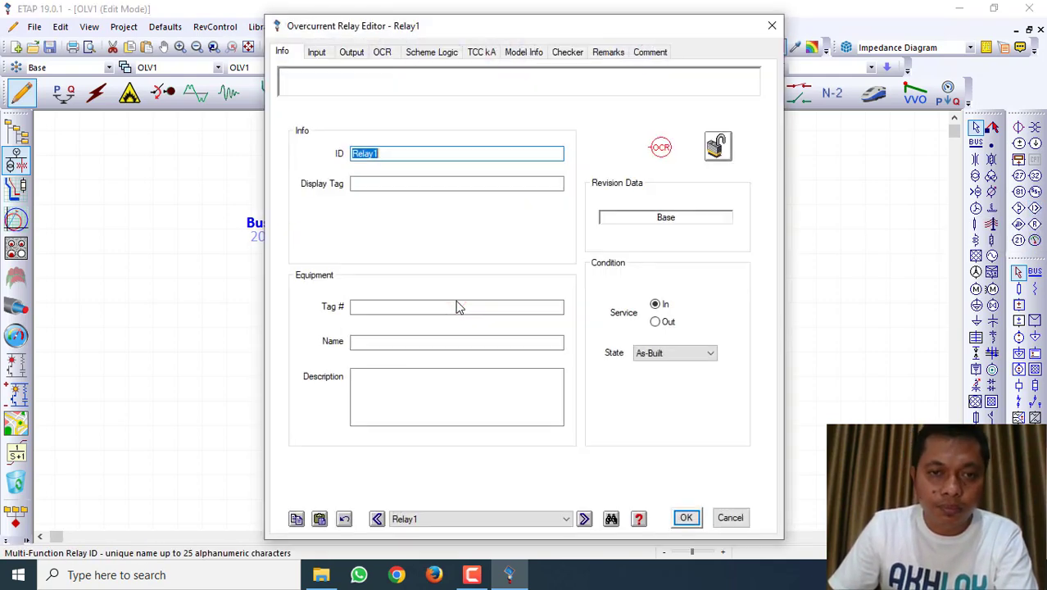
left_click(317, 53)
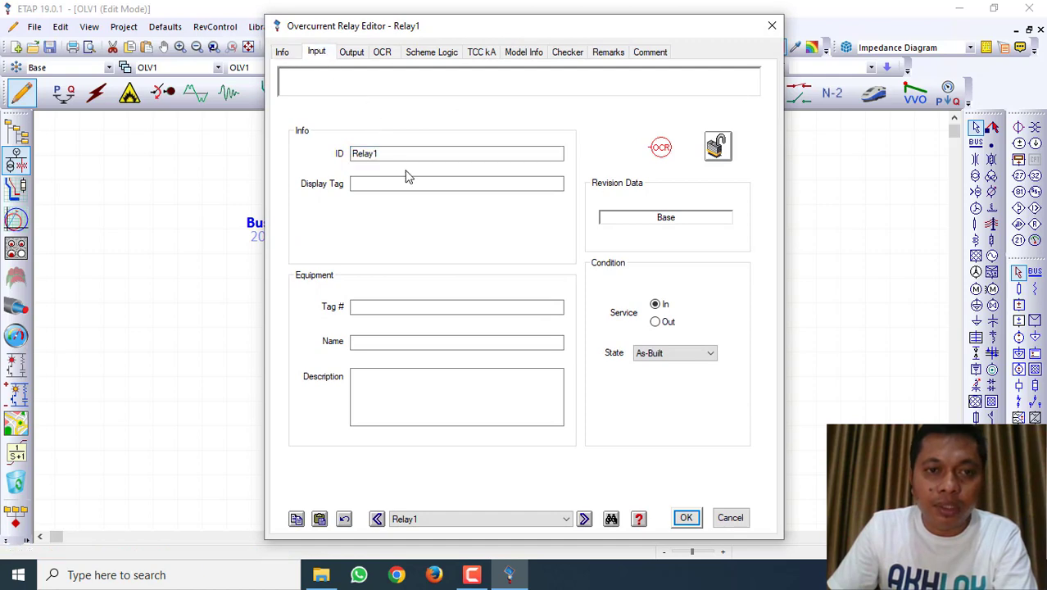
left_click_drag(449, 31, 642, 60)
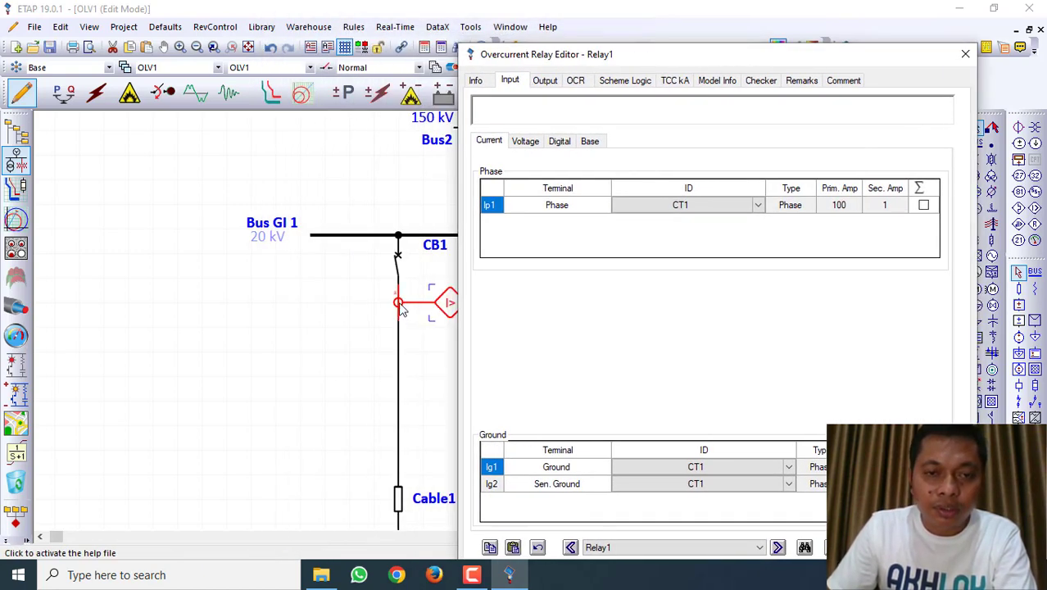
key("Escape")
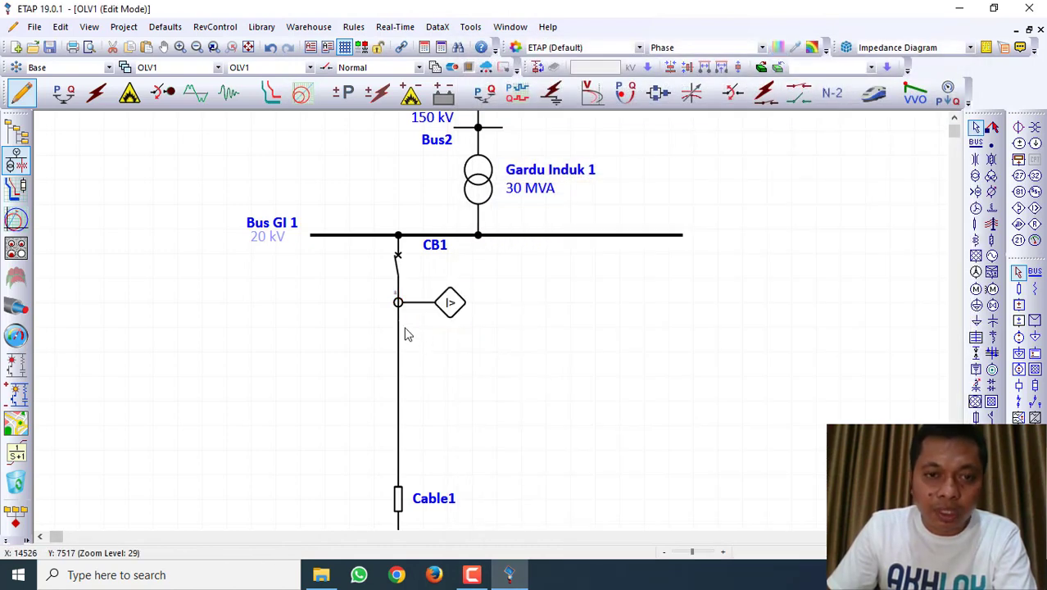
Try adding output DO1 to the overcurrent relay with an interlock that opens high-voltage circuit breaker CB1.
double_click(451, 303)
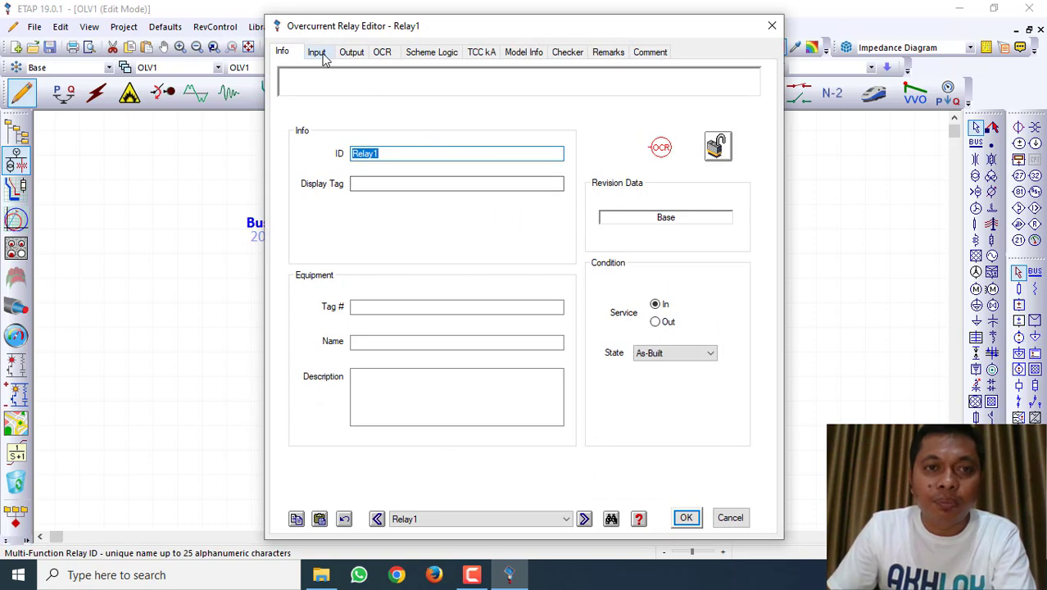
left_click(316, 51)
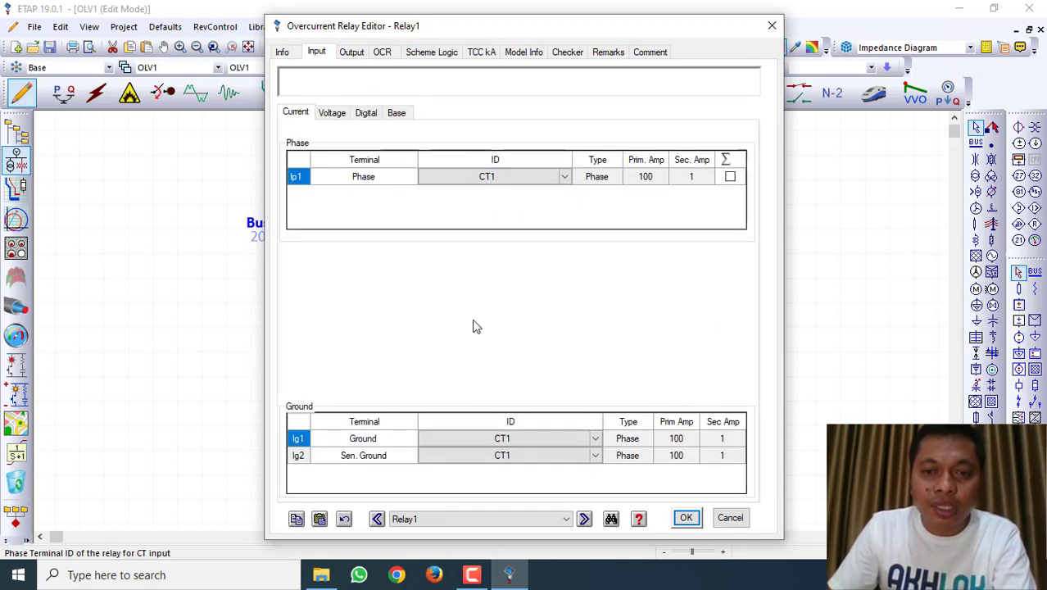
left_click(351, 52)
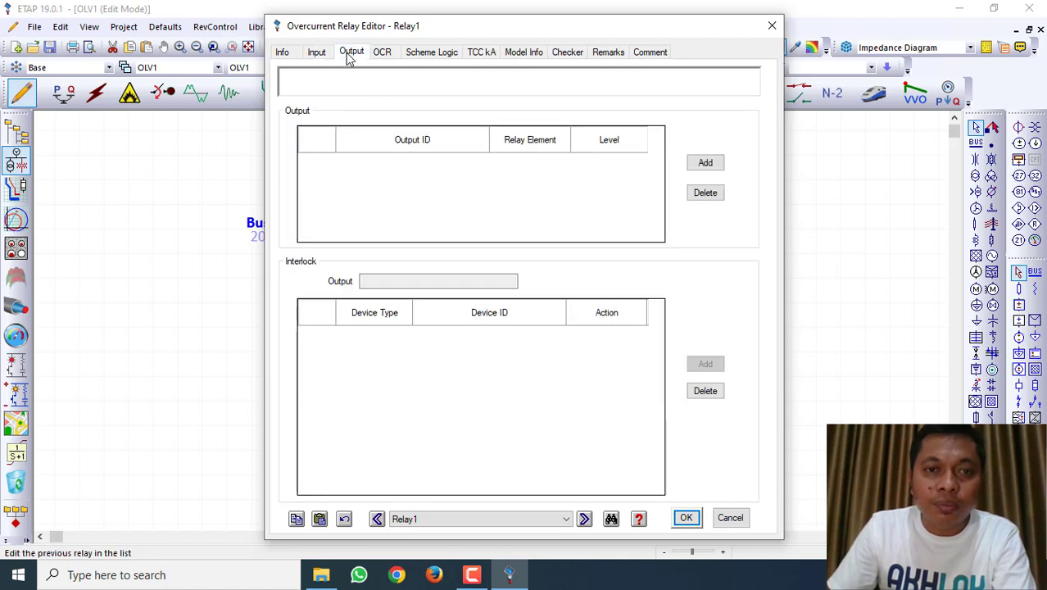
left_click(704, 162)
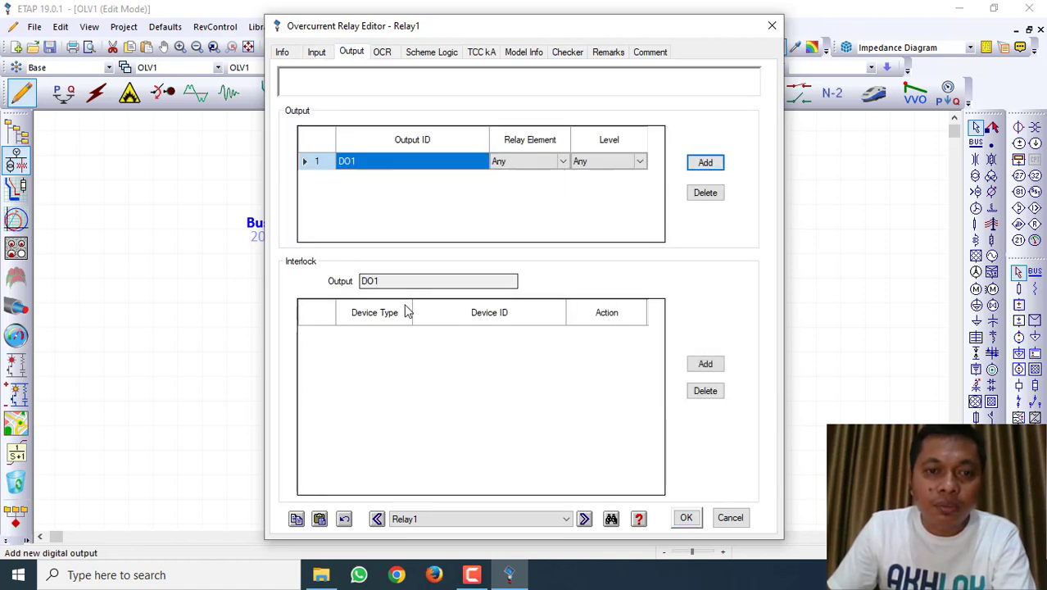
left_click(705, 363)
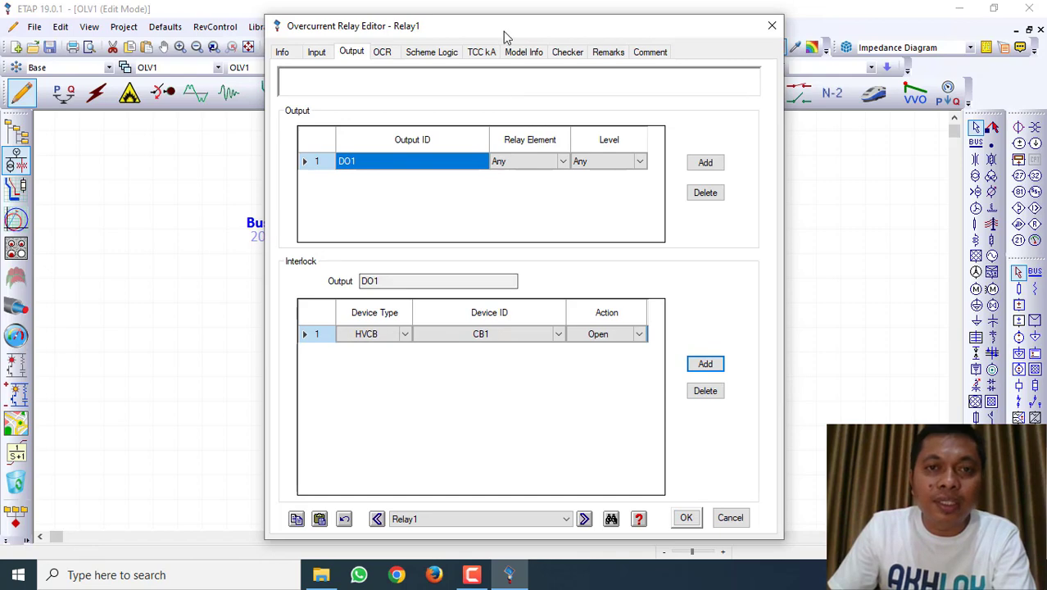
left_click_drag(505, 37, 667, 37)
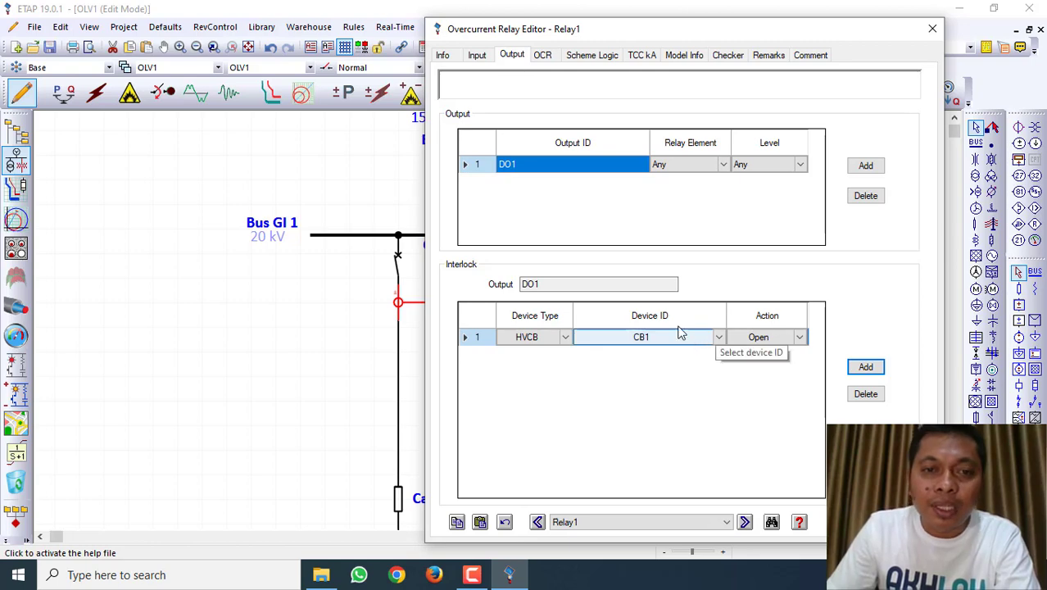
left_click_drag(643, 28, 683, 40)
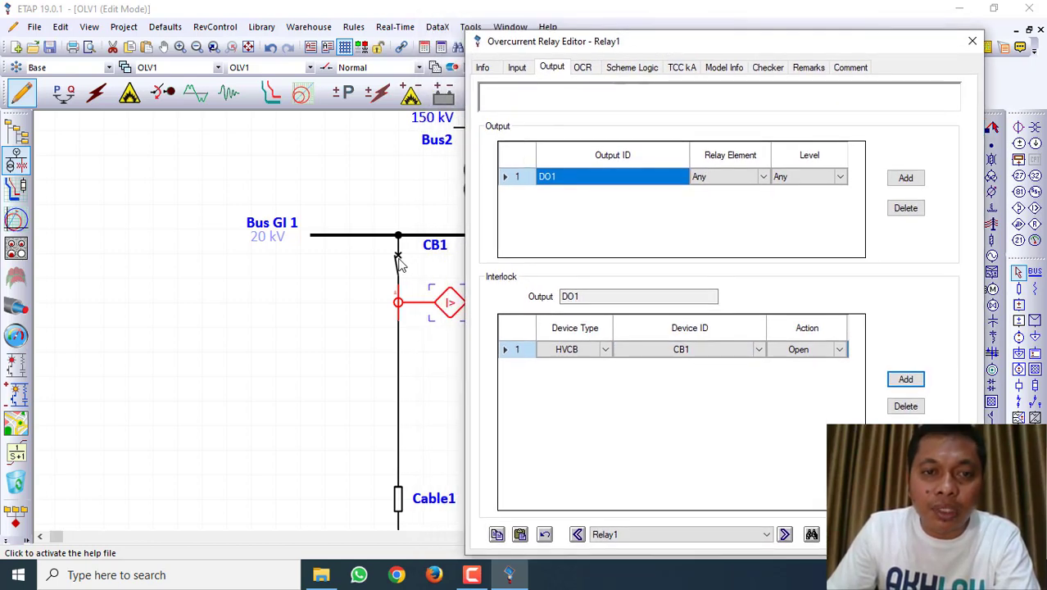
left_click(883, 534)
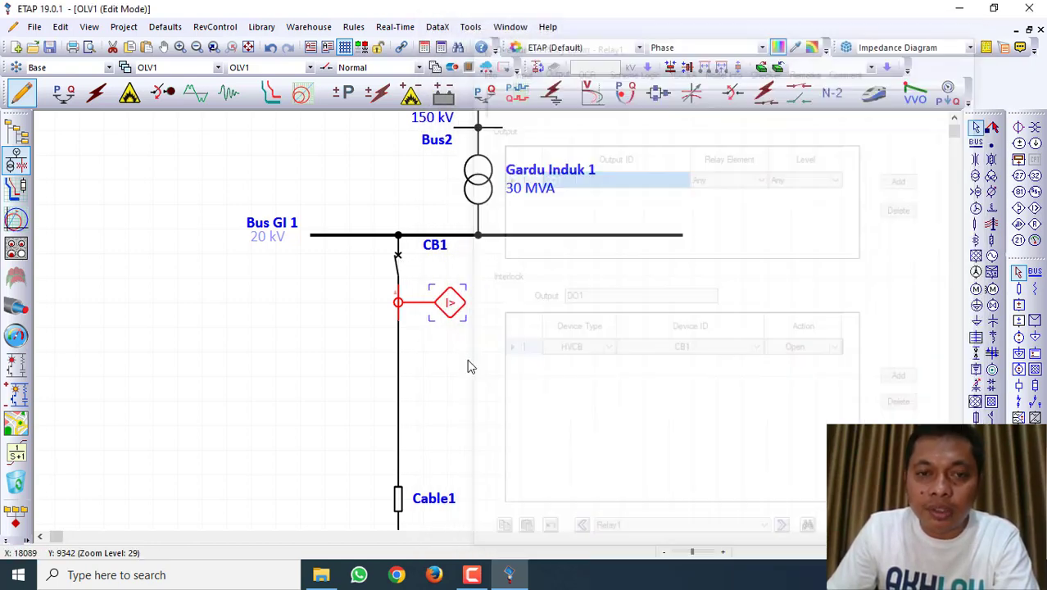
Place circuit breaker CB1's label right beside its symbol and rename the breaker "PMT GI Feeder A".
left_click_drag(429, 248, 413, 259)
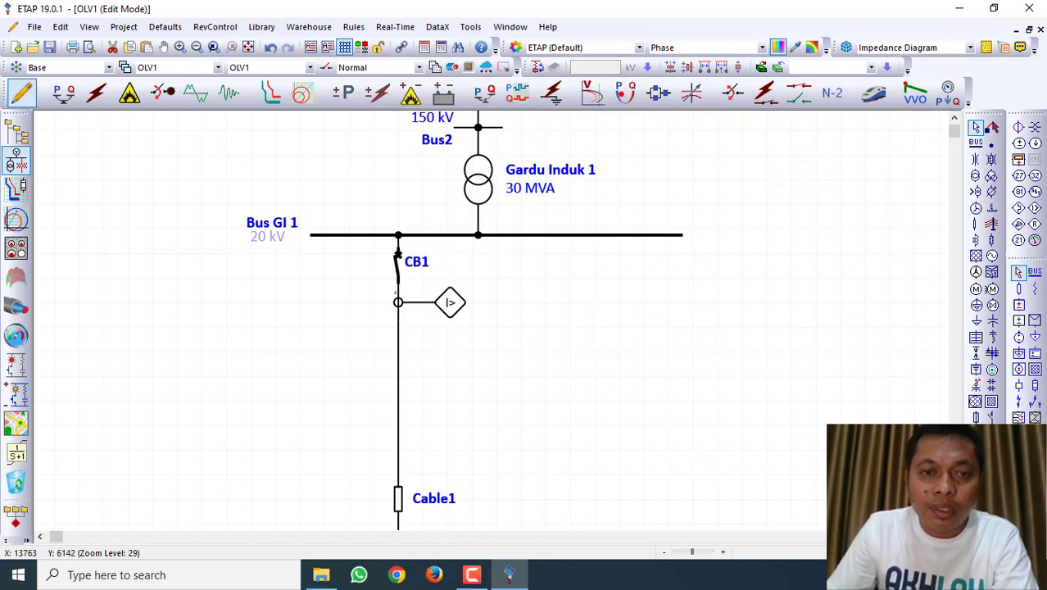
double_click(416, 262)
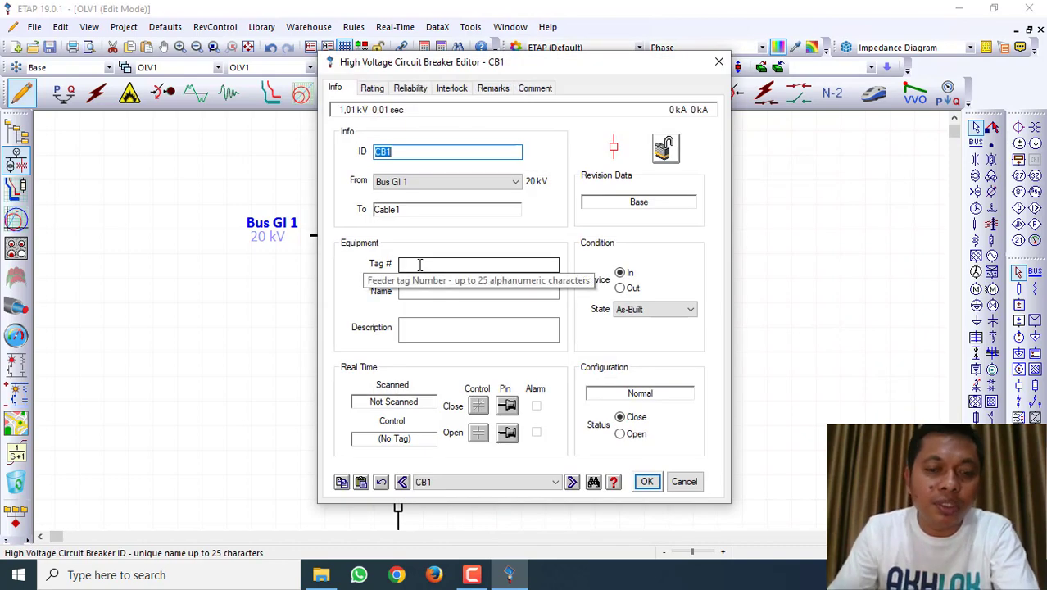
type("PMT GI Feeder A")
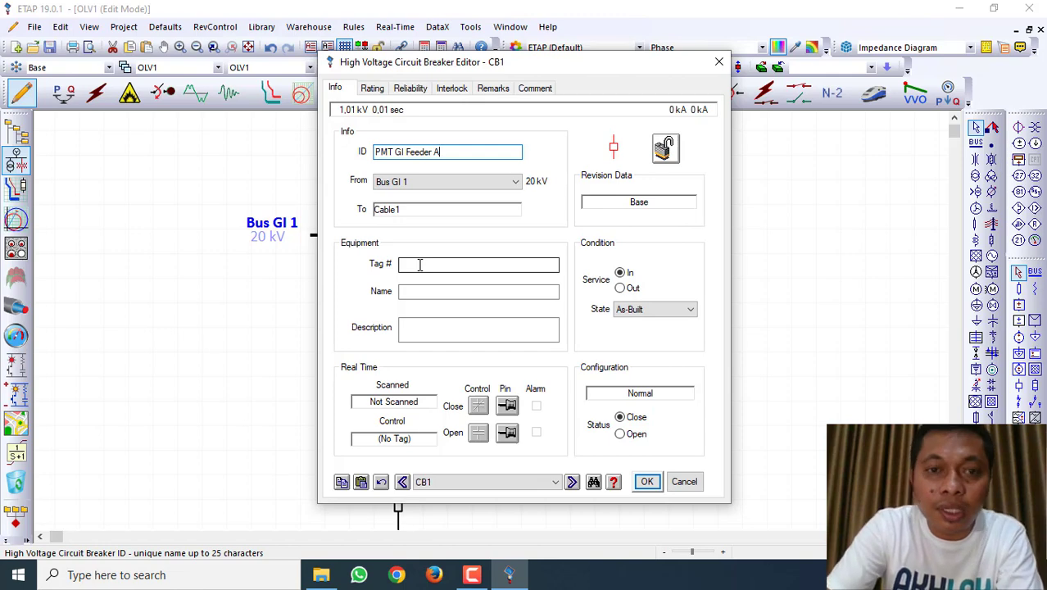
key("Return")
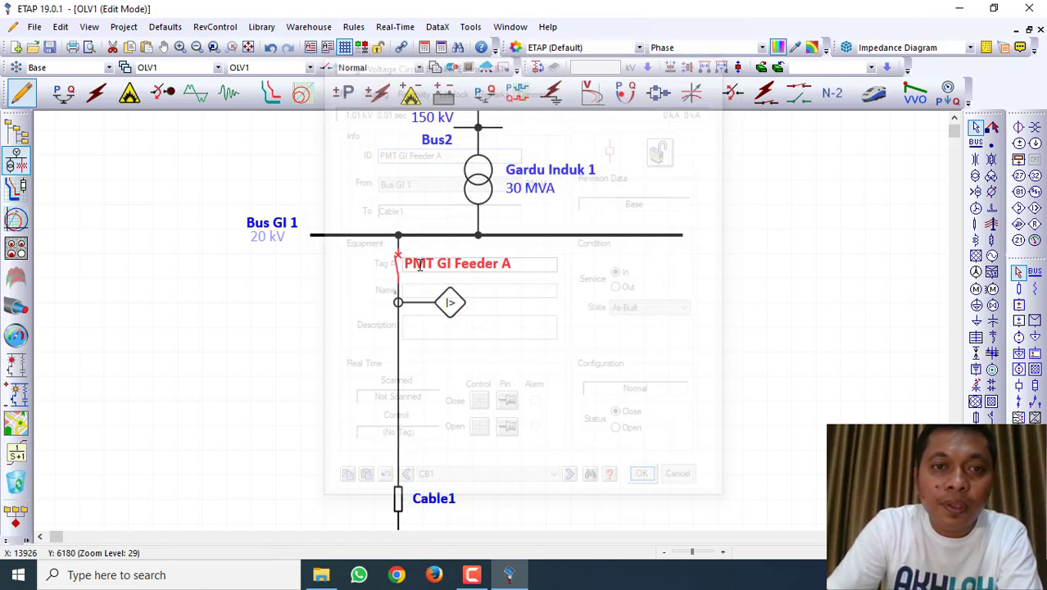
Add output DO1 to the overcurrent relay with an HVCB interlock on PMT GI Feeder A and the action Open.
double_click(453, 304)
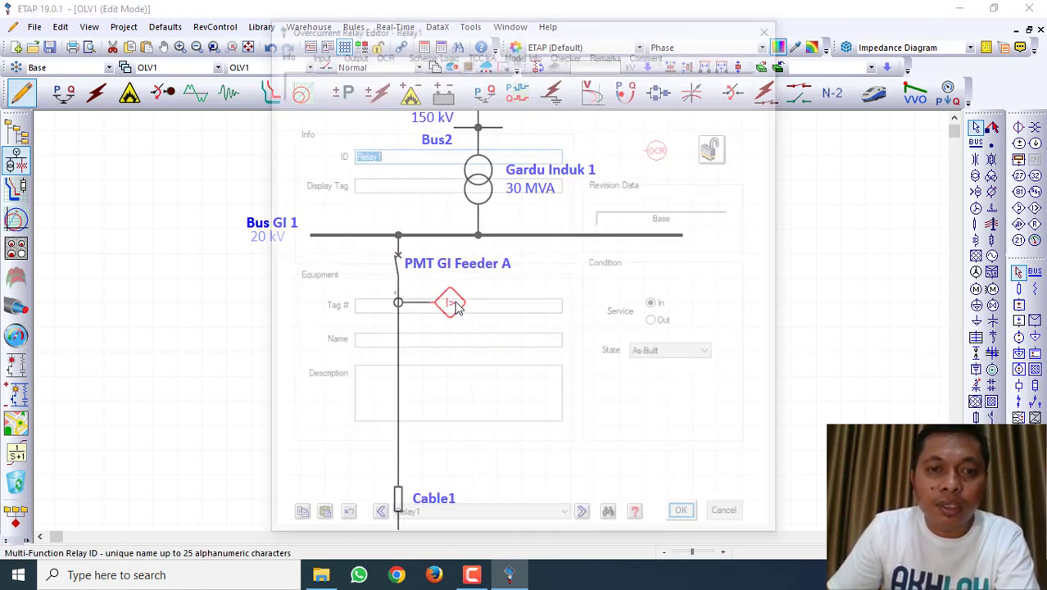
left_click(317, 52)
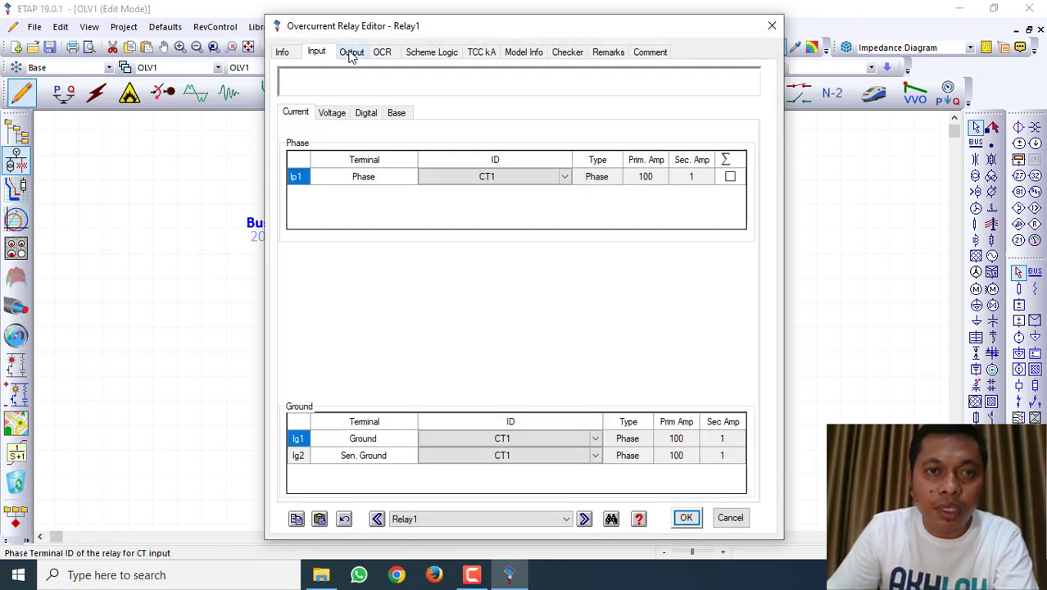
left_click(351, 53)
left_click(706, 162)
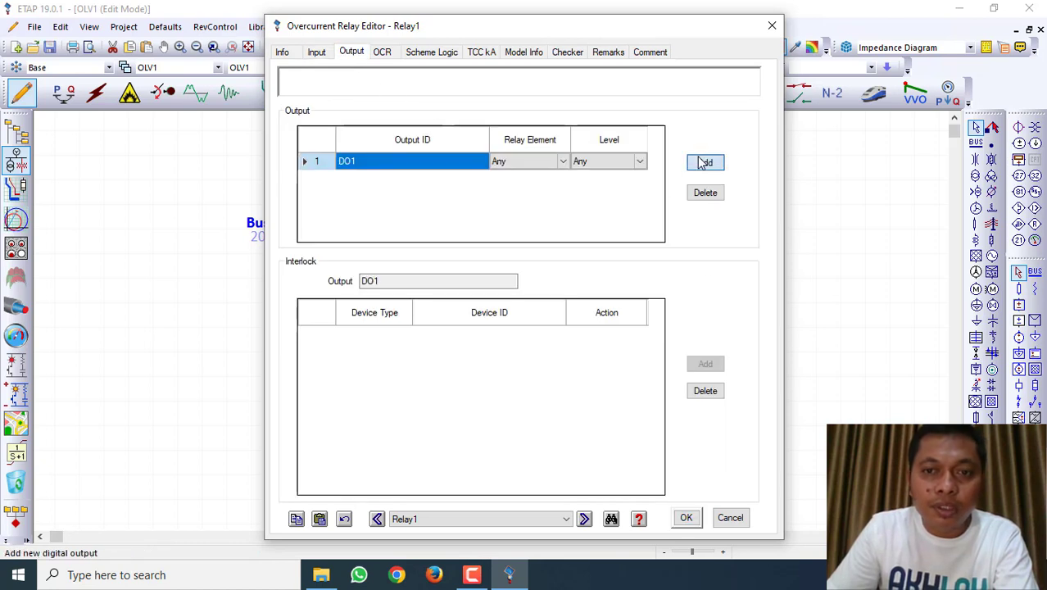
left_click(709, 367)
left_click(524, 339)
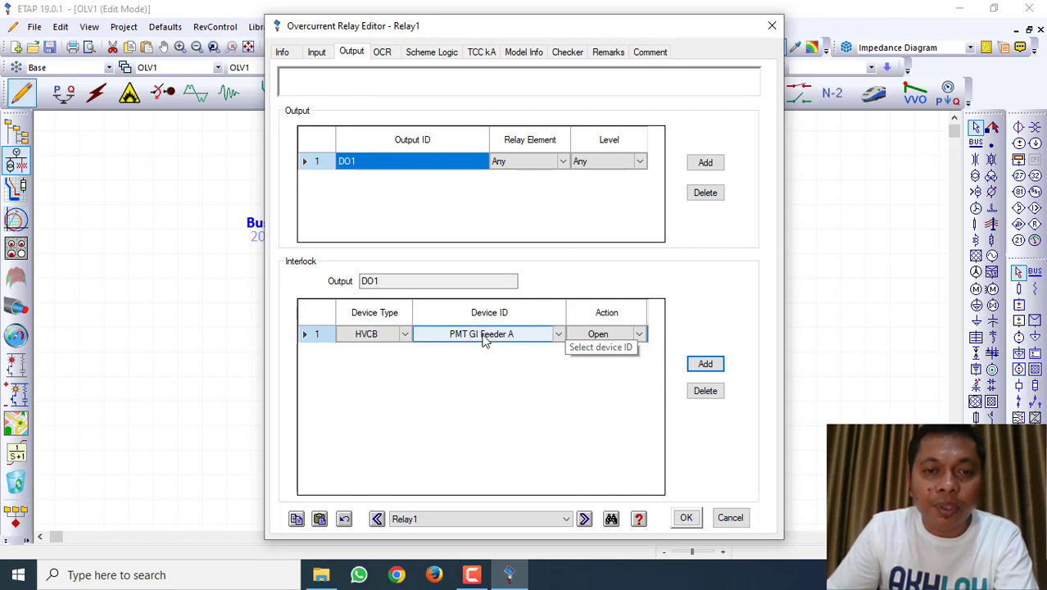
left_click(485, 340)
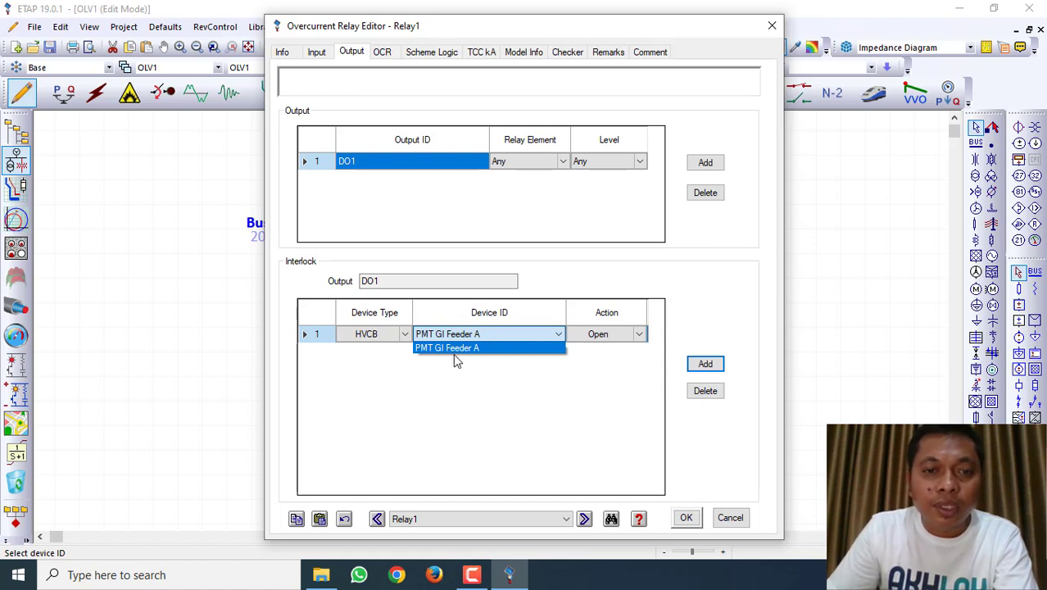
left_click(449, 349)
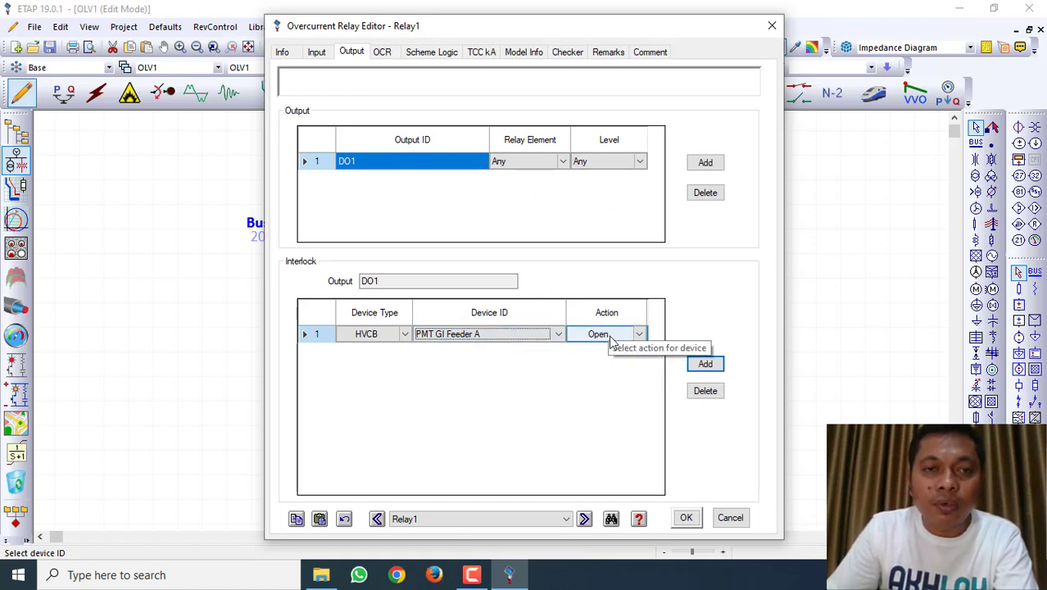
Assign the ALSTOM P120 overcurrent model from the relay library to the relay's OCR settings.
left_click(384, 53)
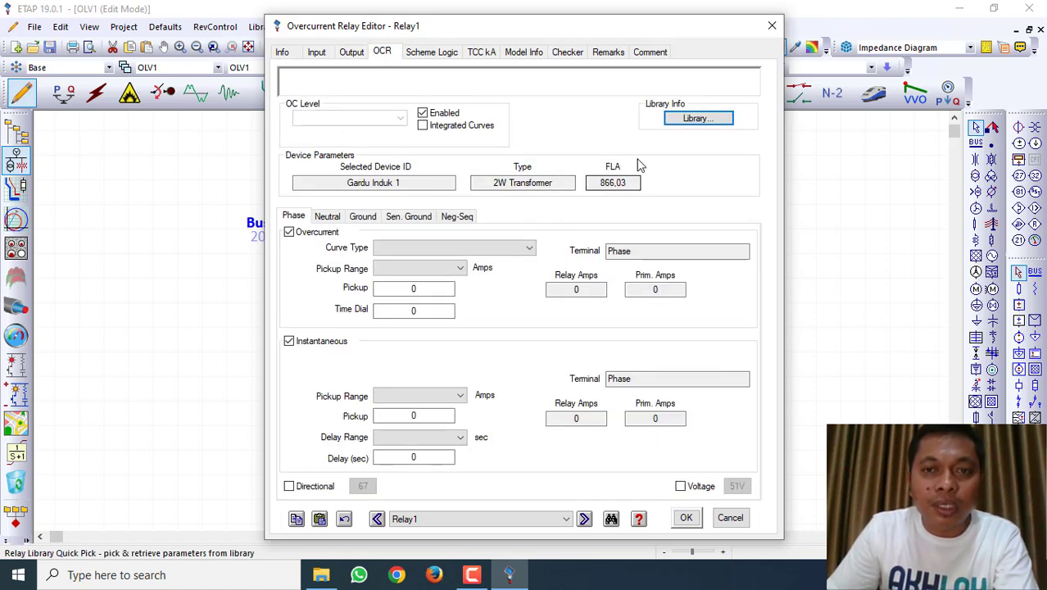
left_click(421, 112)
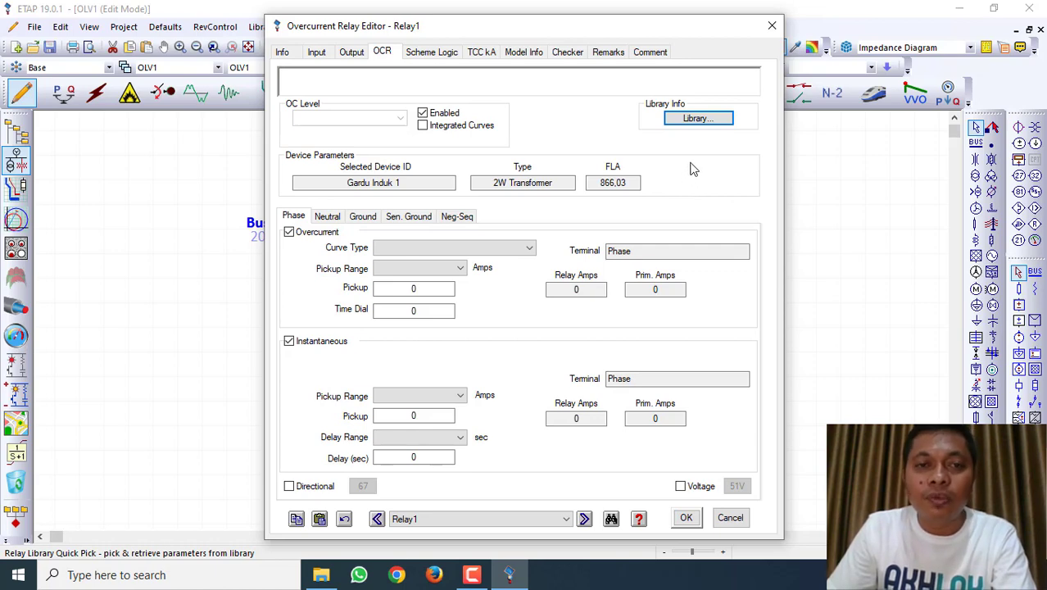
left_click(698, 119)
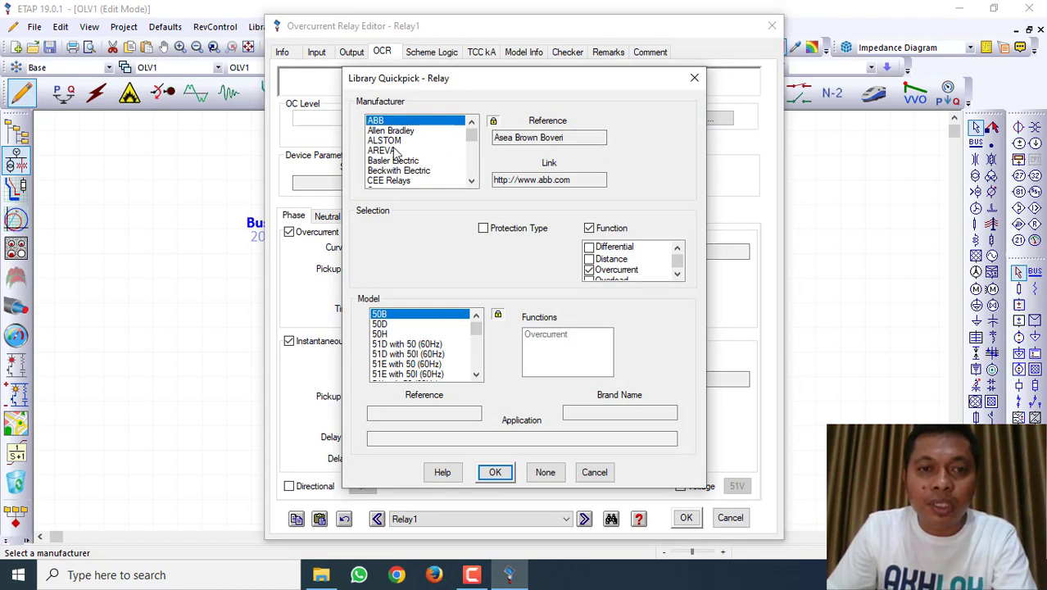
left_click(393, 142)
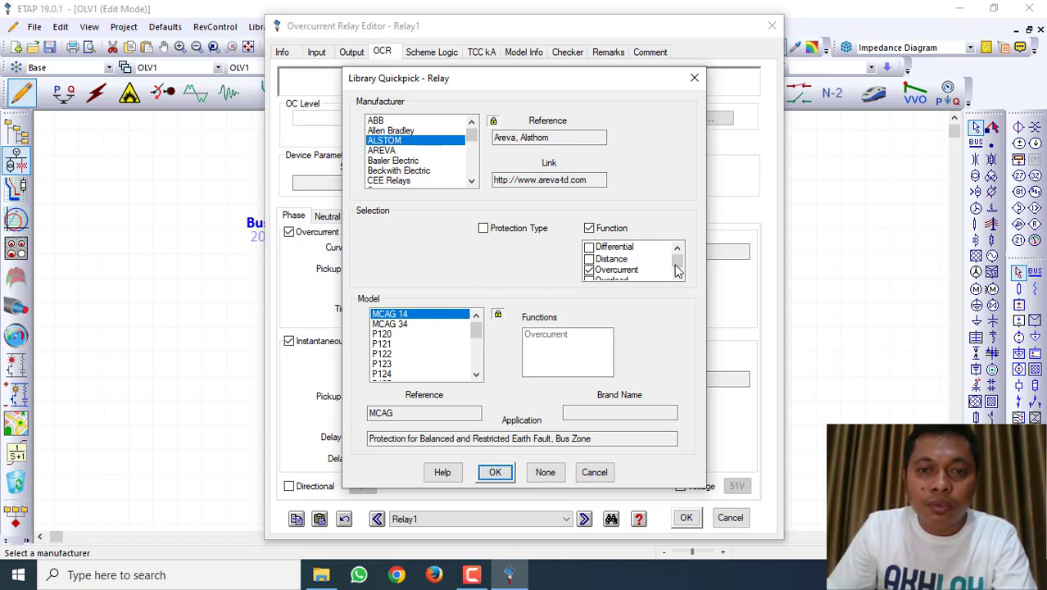
scroll(621, 274, "down", 1)
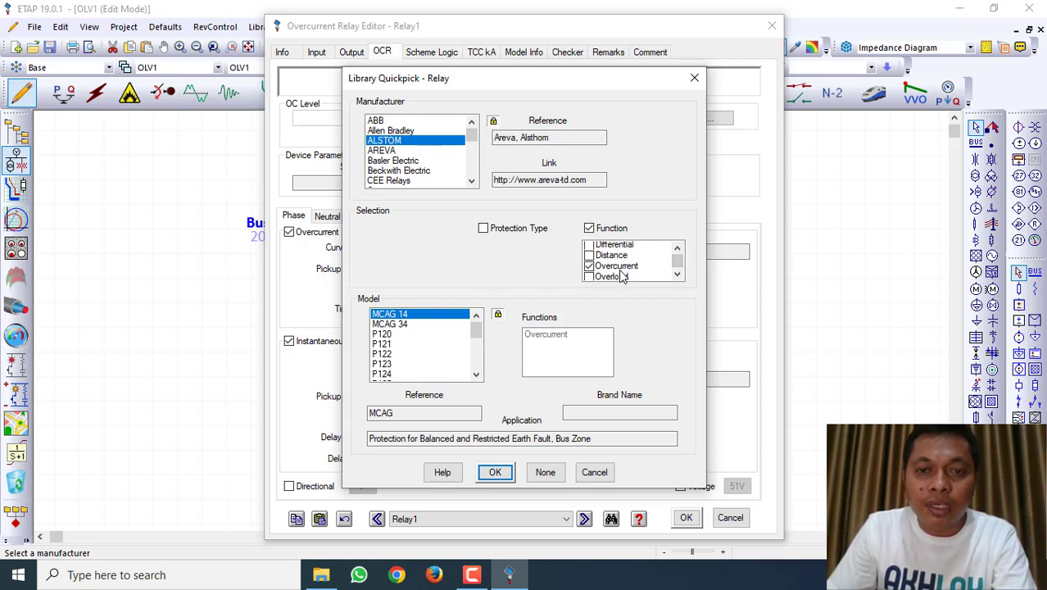
left_click(382, 335)
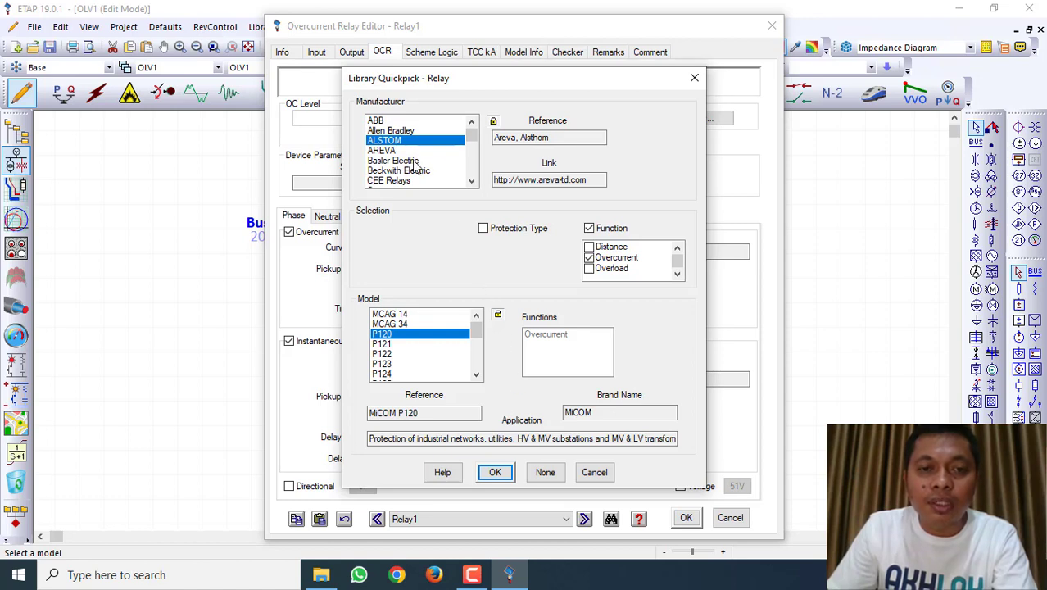
left_click(495, 473)
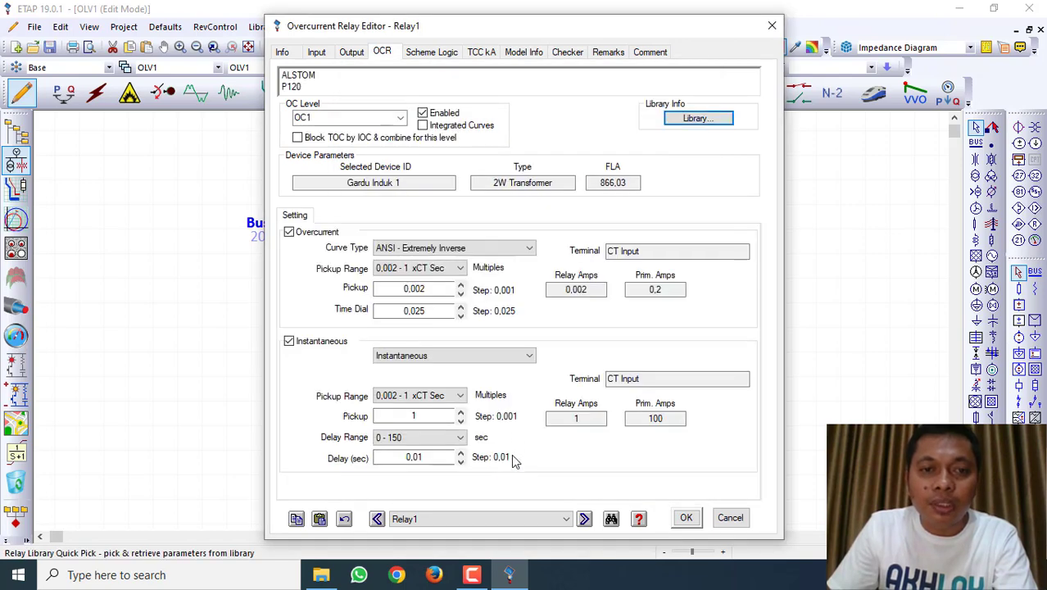
Compare the overcurrent relay models offered by ABB, Allen Bradley, ALSTOM, AREVA and Beckwith Electric in the relay library.
left_click(689, 121)
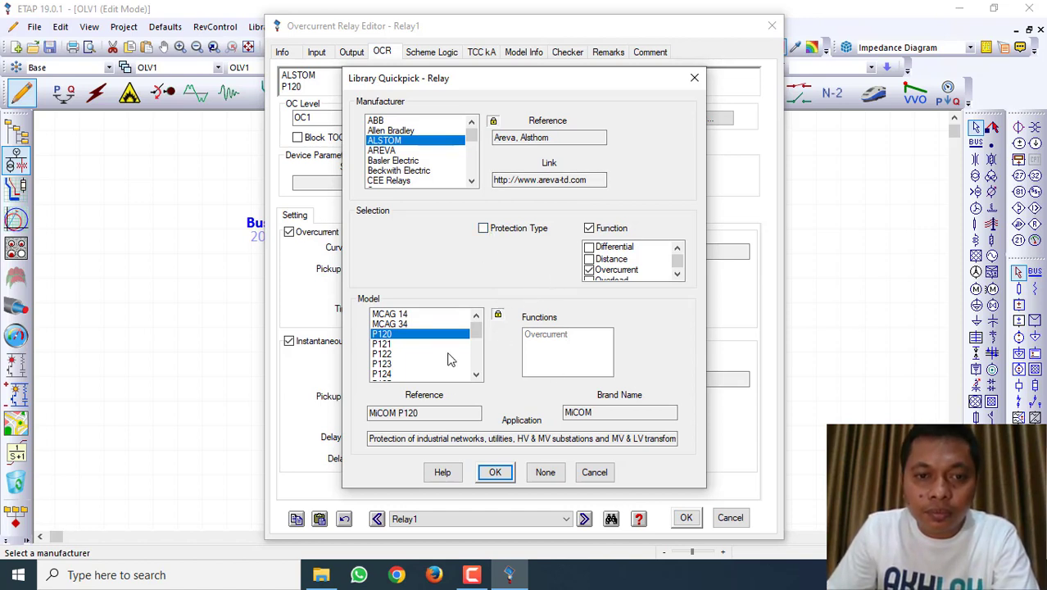
scroll(449, 357, "down", 1)
scroll(448, 357, "up", 1)
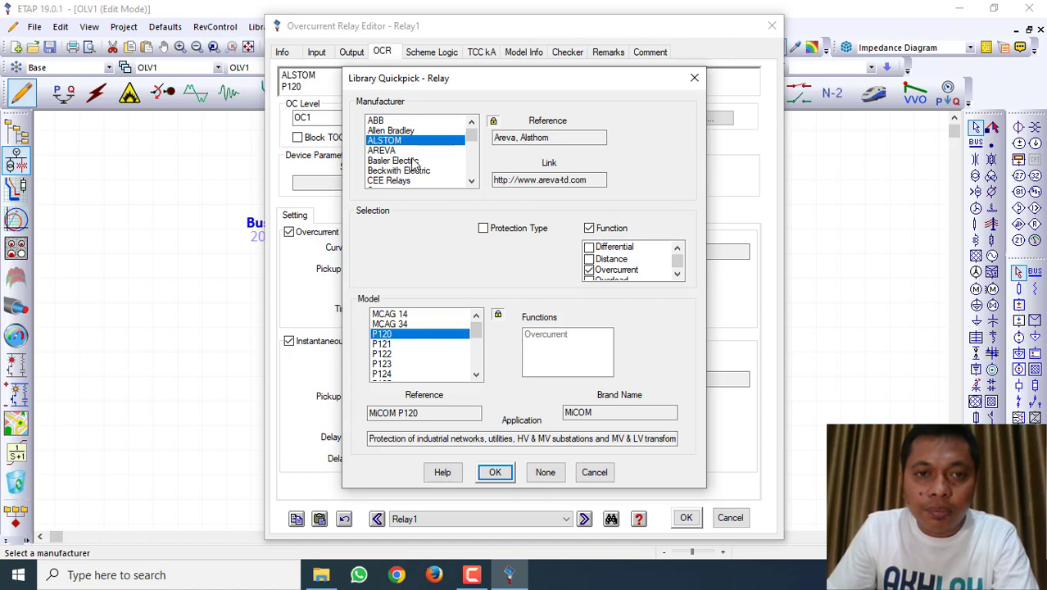
left_click(385, 120)
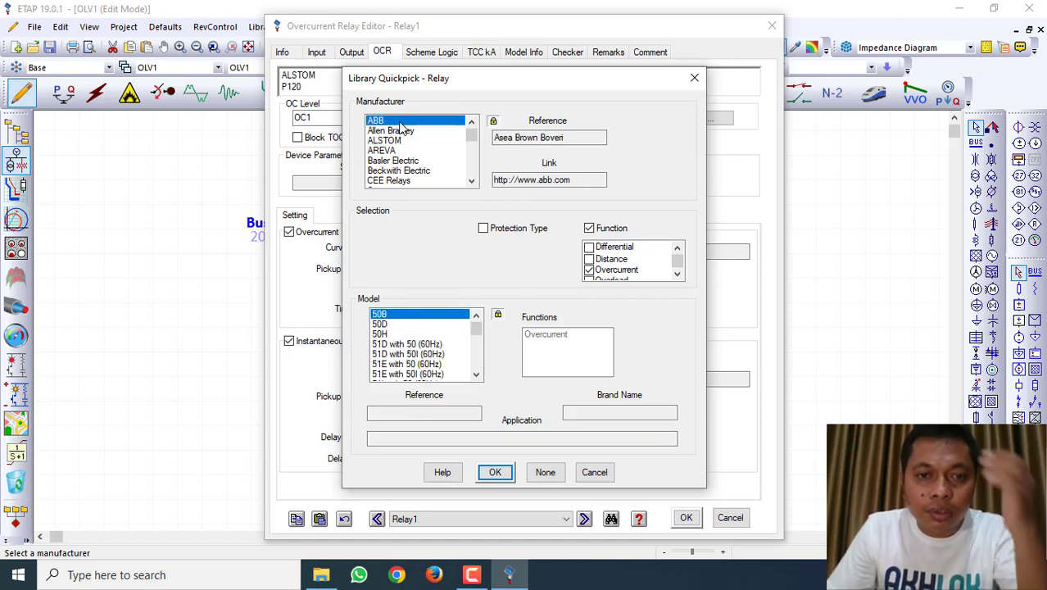
left_click(394, 133)
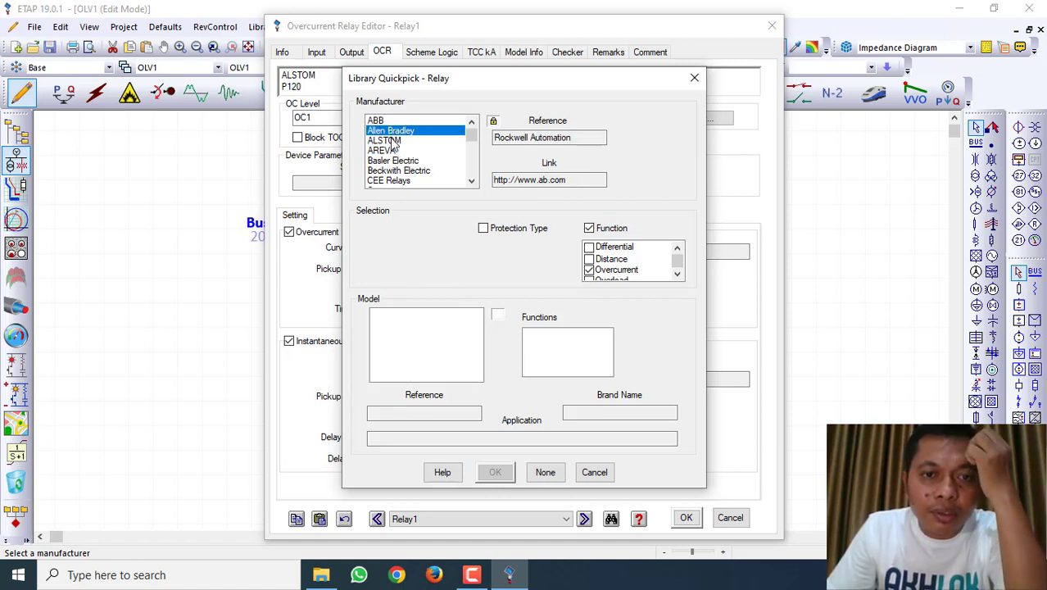
left_click(394, 139)
left_click(394, 151)
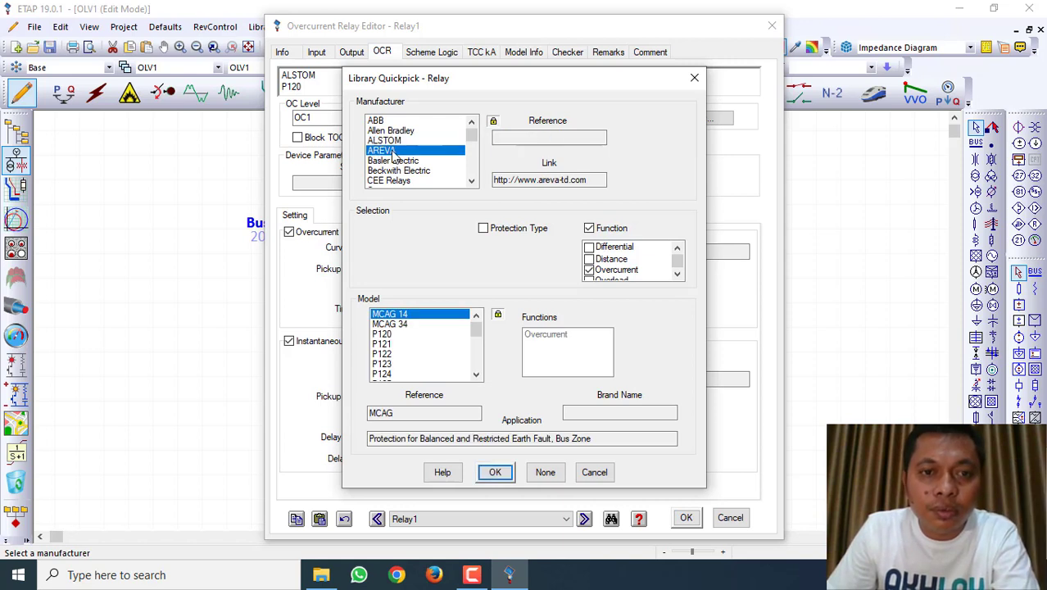
left_click(394, 141)
left_click(395, 152)
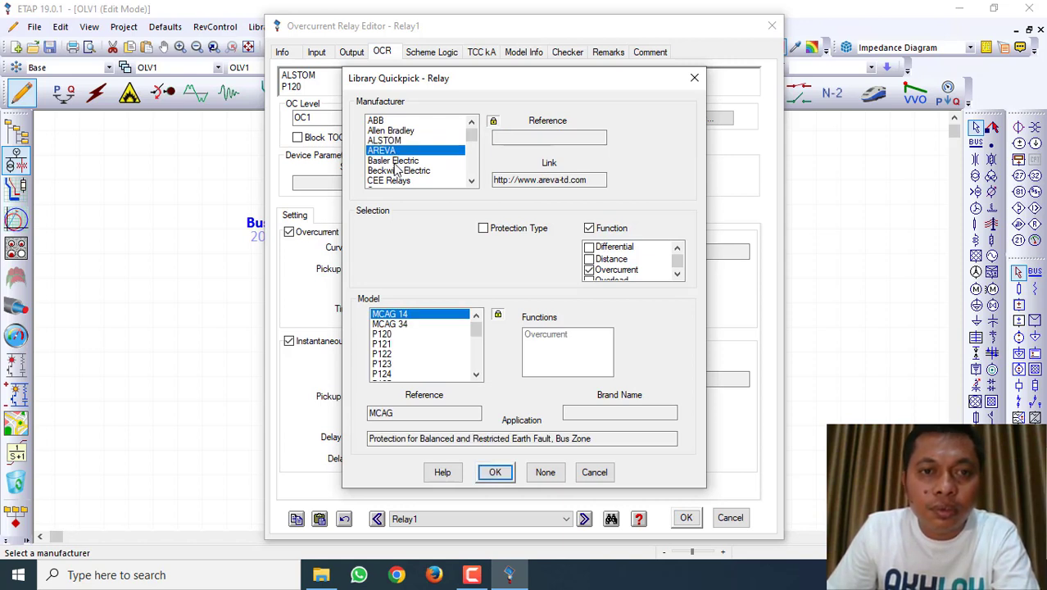
left_click(395, 170)
scroll(399, 175, "down", 1)
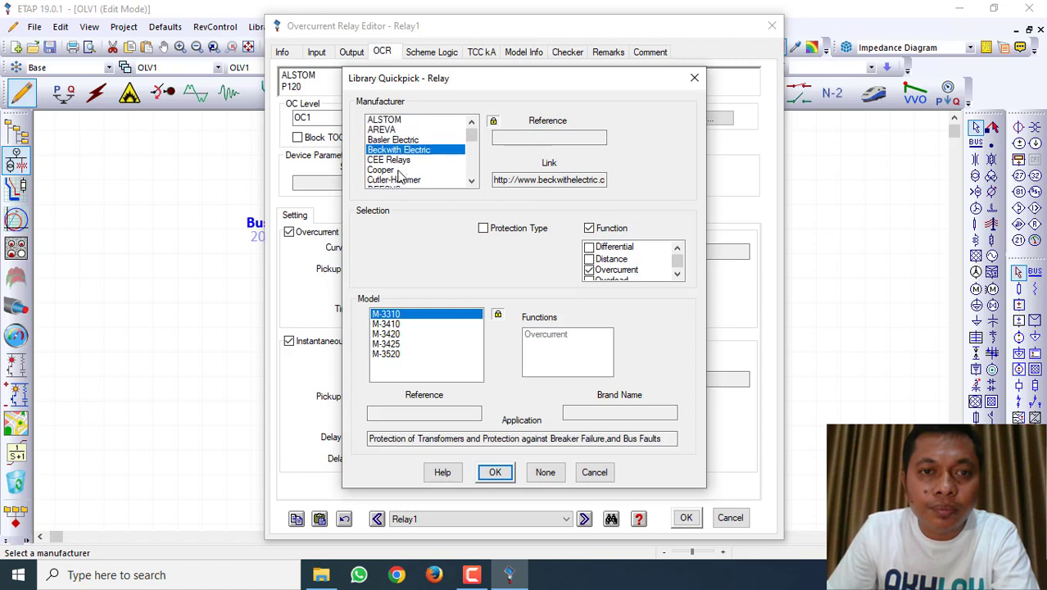
scroll(401, 164, "up", 1)
Choose the ALSTOM P120 model from the relay library and save the overcurrent relay's settings.
left_click(394, 141)
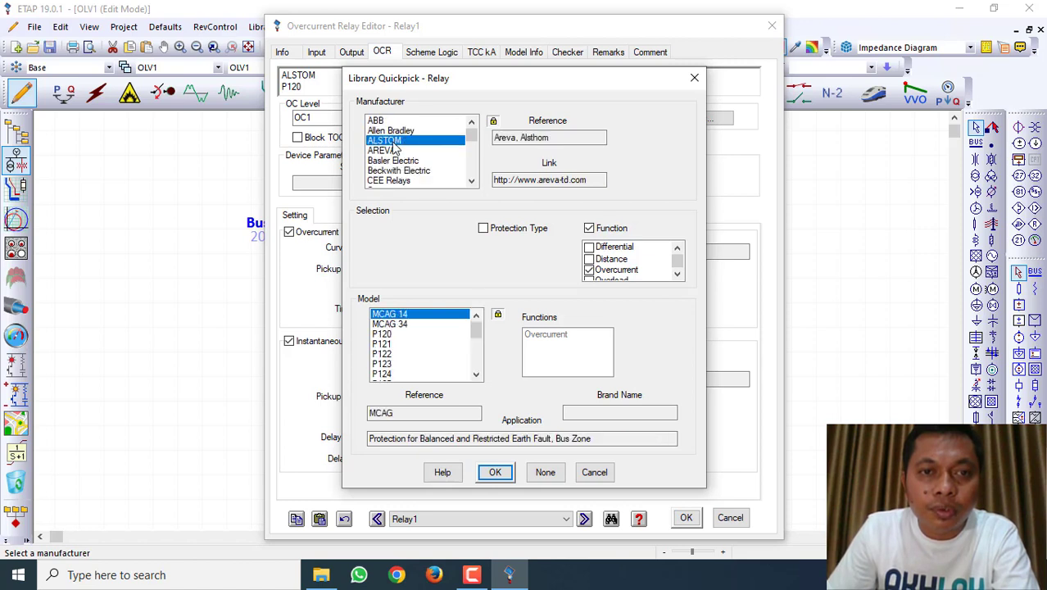
left_click(387, 336)
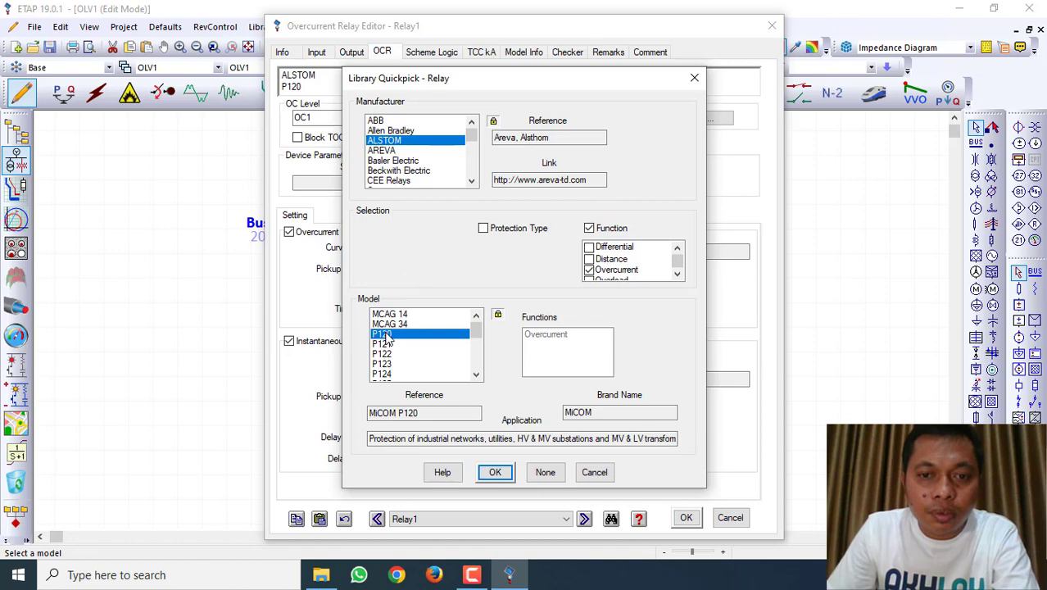
left_click(496, 473)
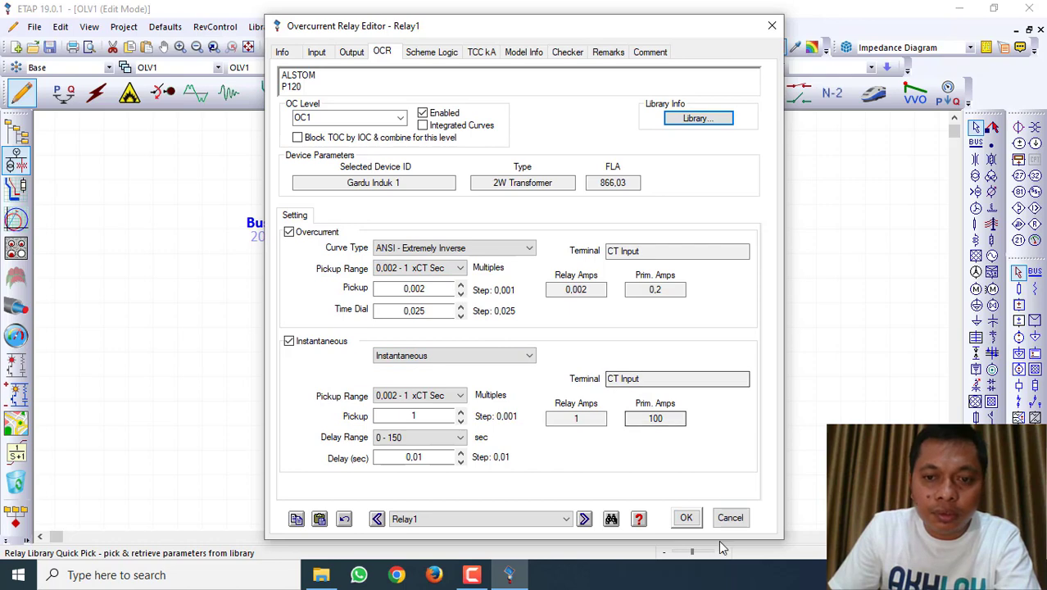
left_click(688, 517)
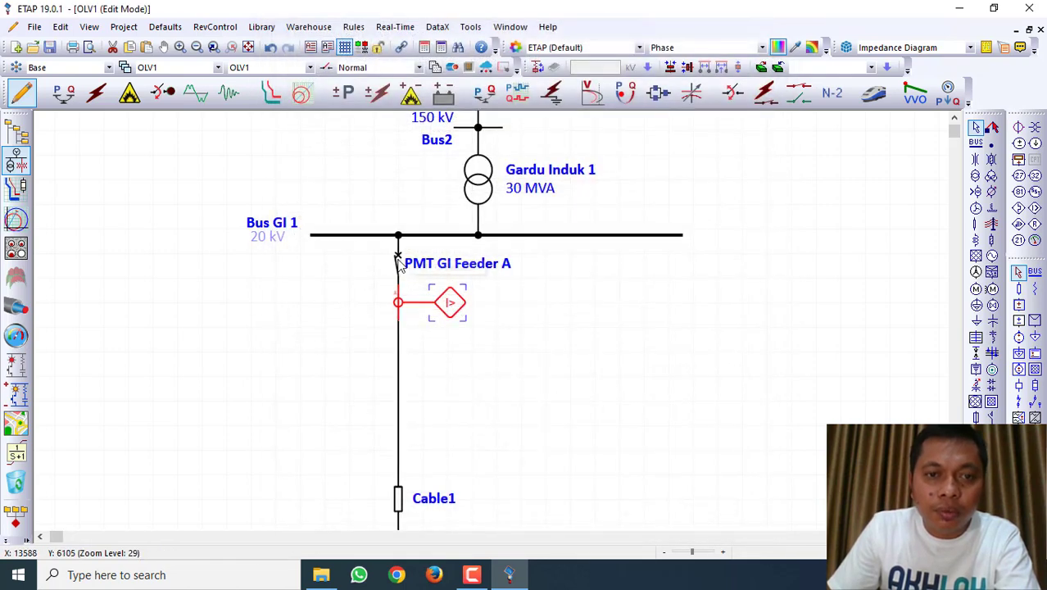
Assign the IEC-standard ABB 25HKSA1000 model rated 1200 A and 25 kV from the library to circuit breaker PMT GI Feeder A.
double_click(398, 263)
left_click(370, 90)
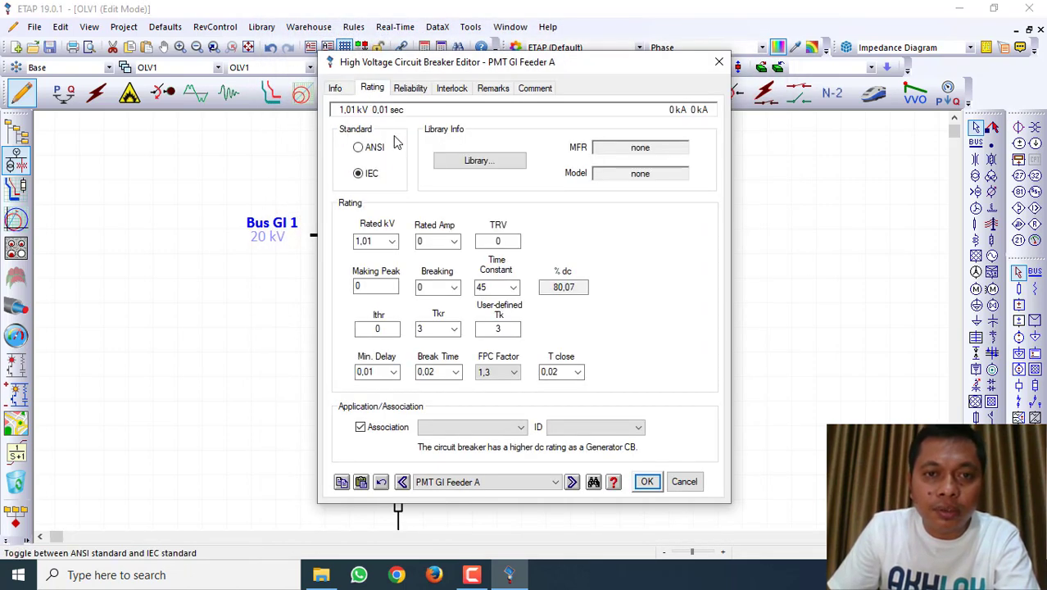
left_click(459, 163)
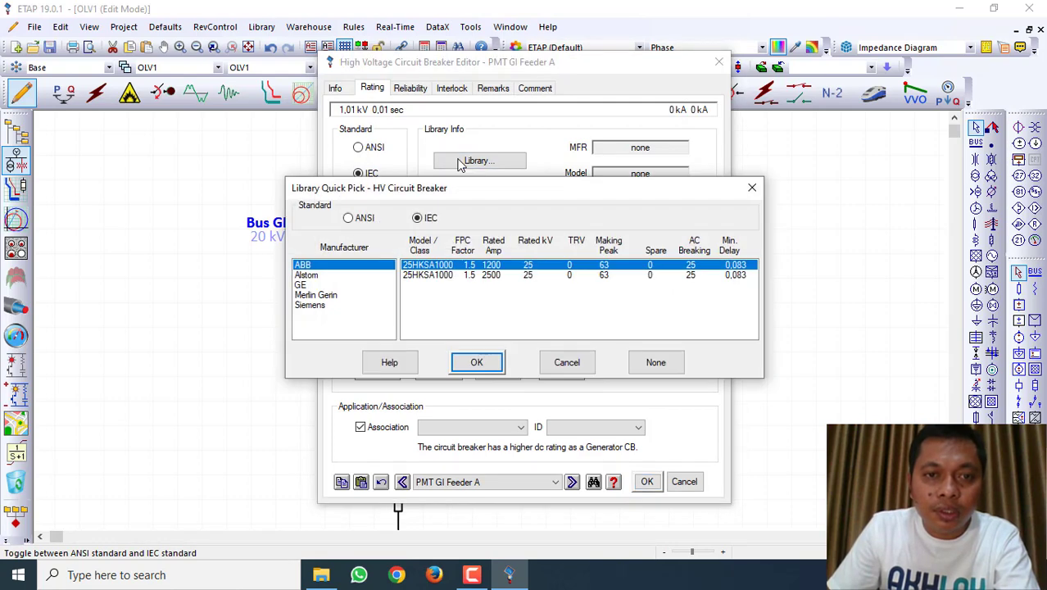
left_click(309, 277)
left_click(310, 269)
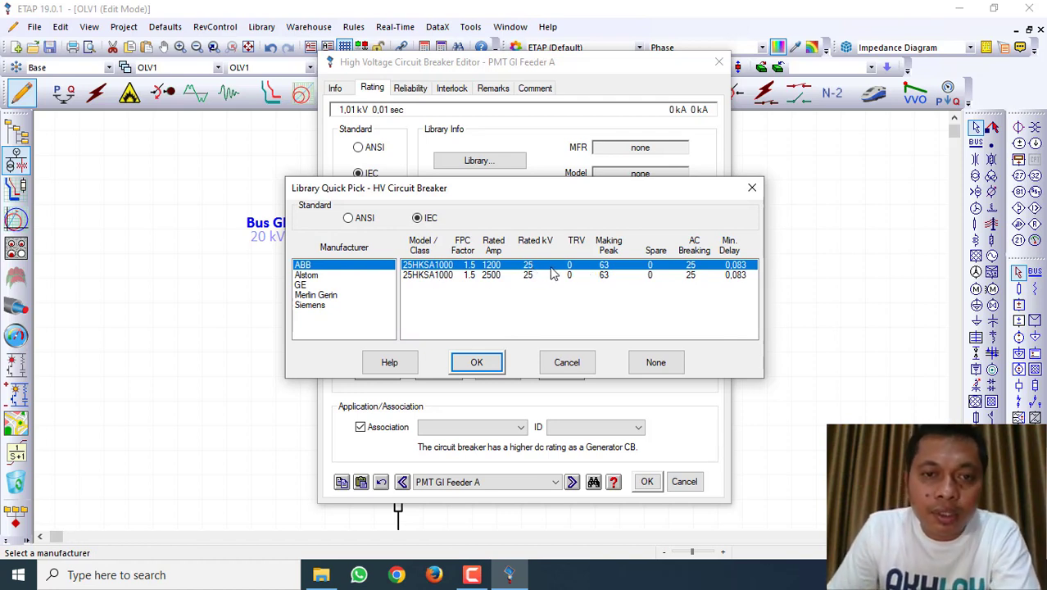
left_click(492, 277)
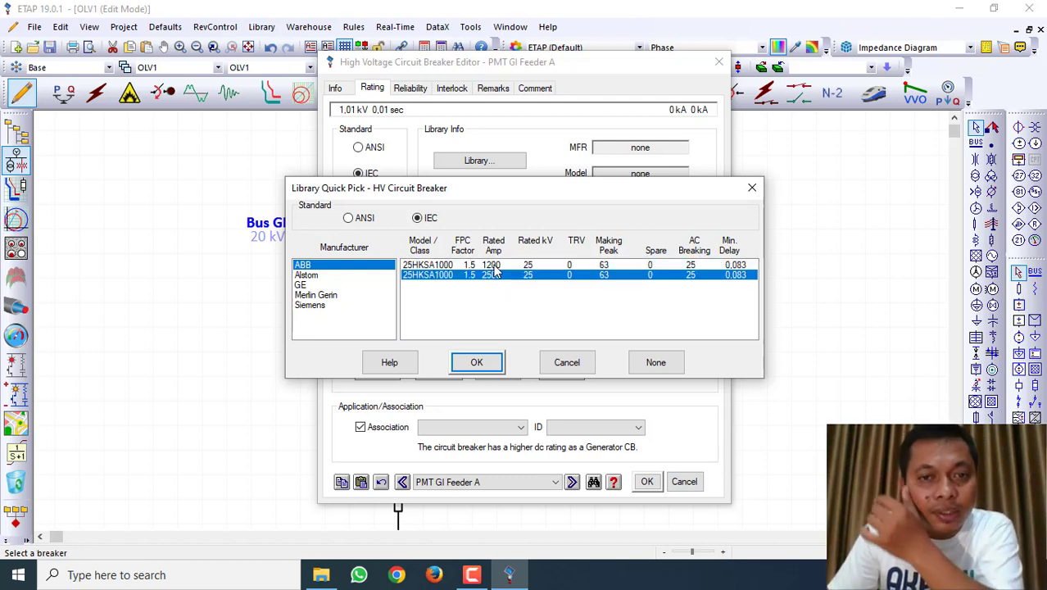
left_click(493, 268)
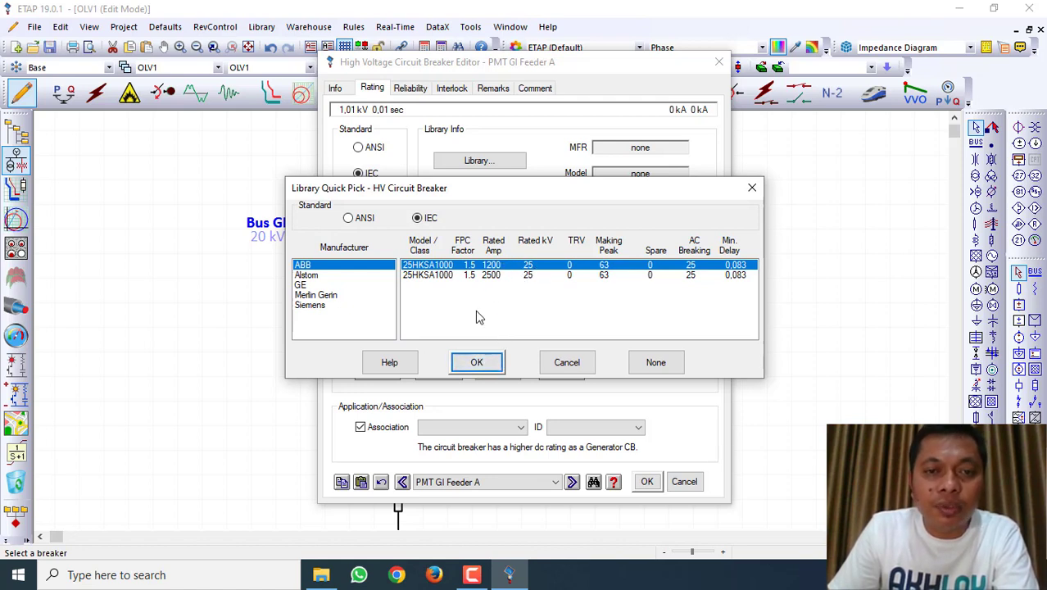
left_click(477, 362)
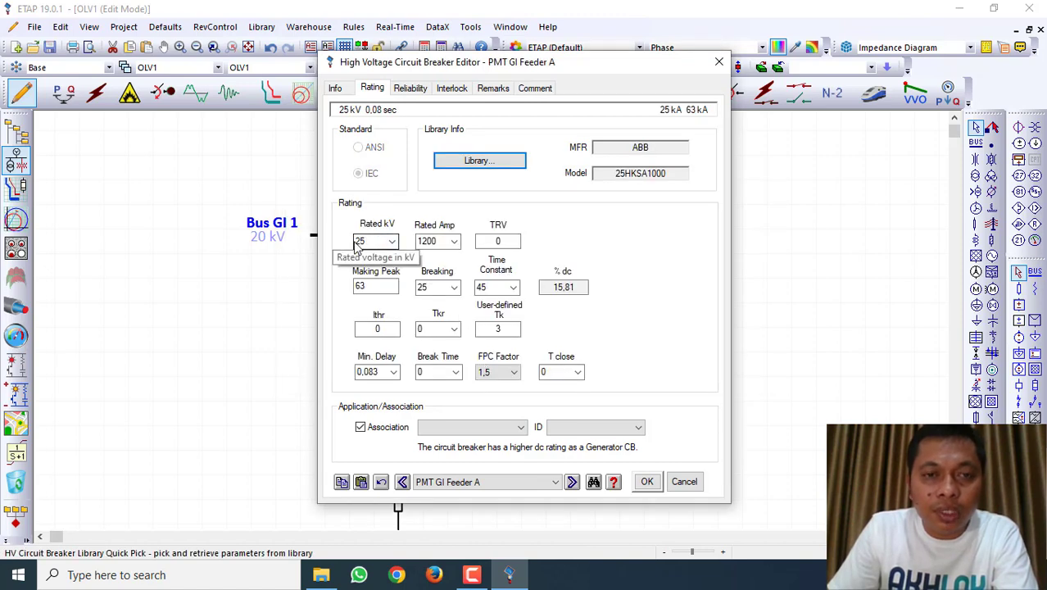
Check the breaker's rated kV options, reconfirm the 1200 A ABB 25HKSA1000 library entry and save PMT GI Feeder A.
left_click_drag(479, 63, 647, 72)
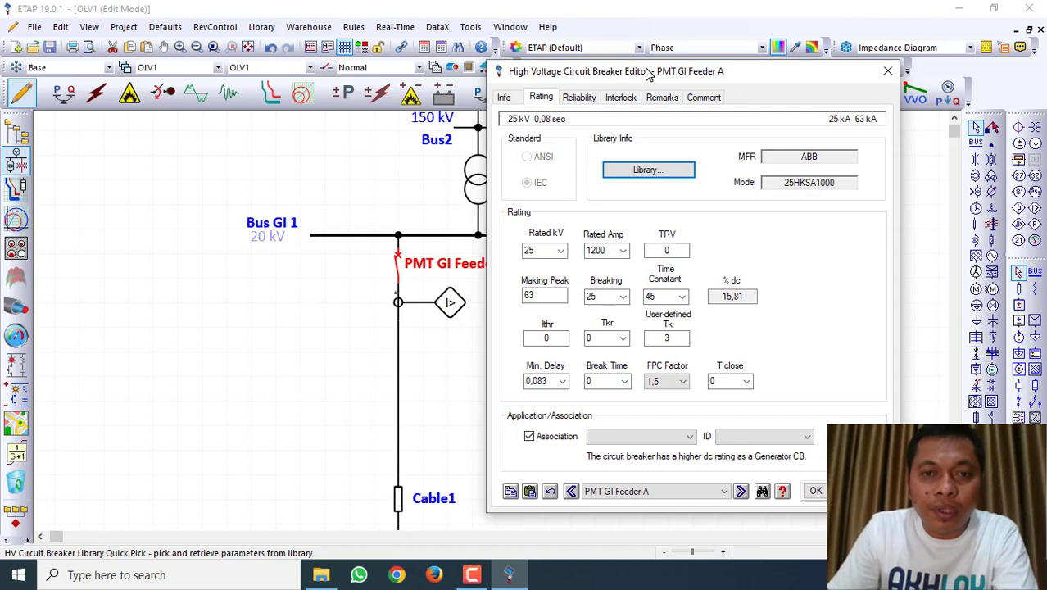
left_click(560, 250)
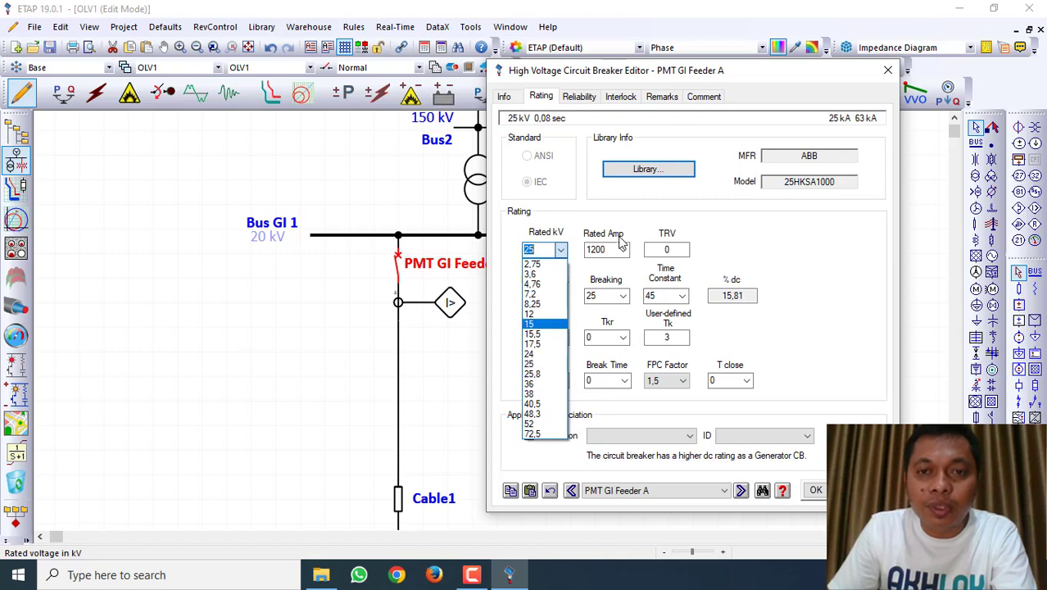
left_click(640, 223)
left_click(649, 169)
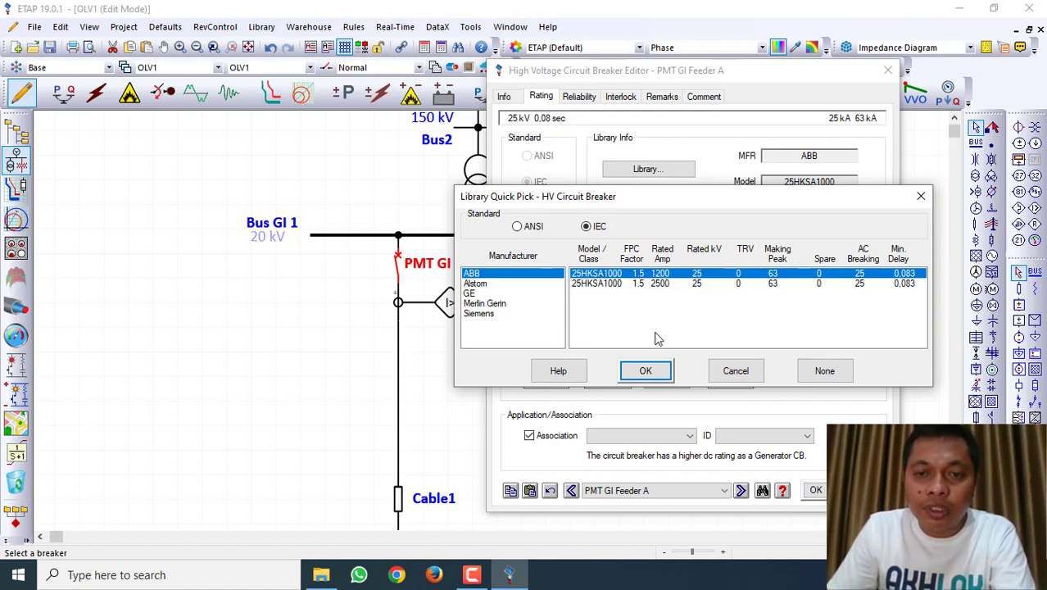
left_click(645, 371)
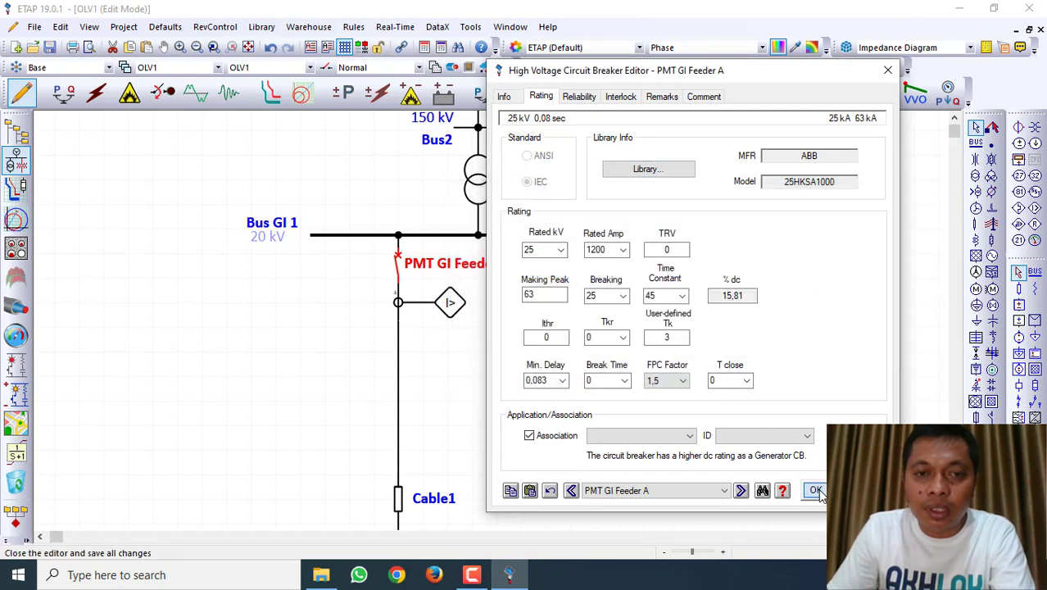
left_click(815, 489)
Reopen the overcurrent relay's library selection from its OCR settings, browse the manufacturers and select ALSTOM model P120.
double_click(450, 303)
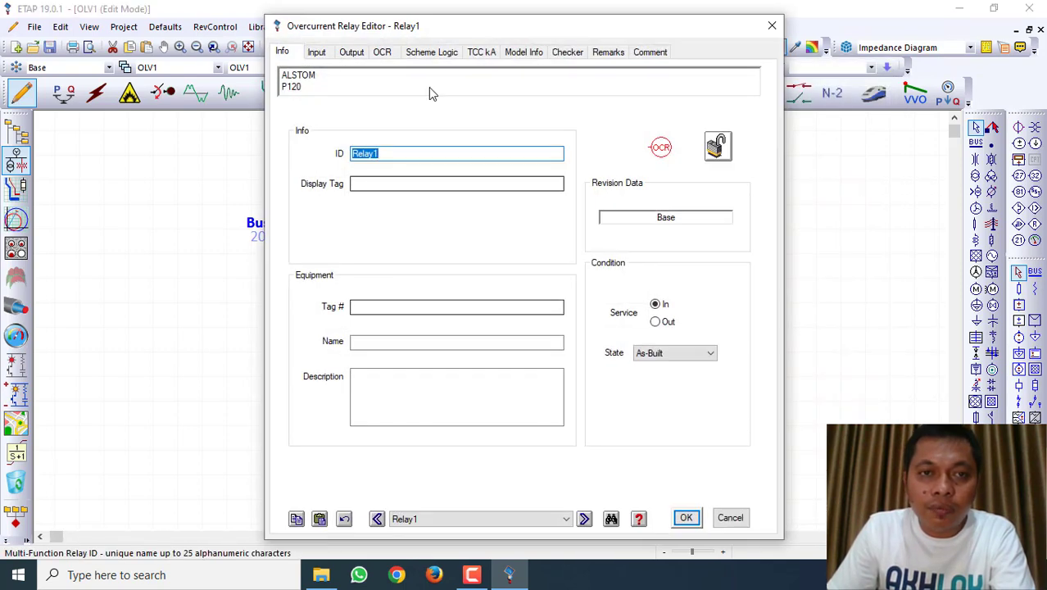
left_click(383, 53)
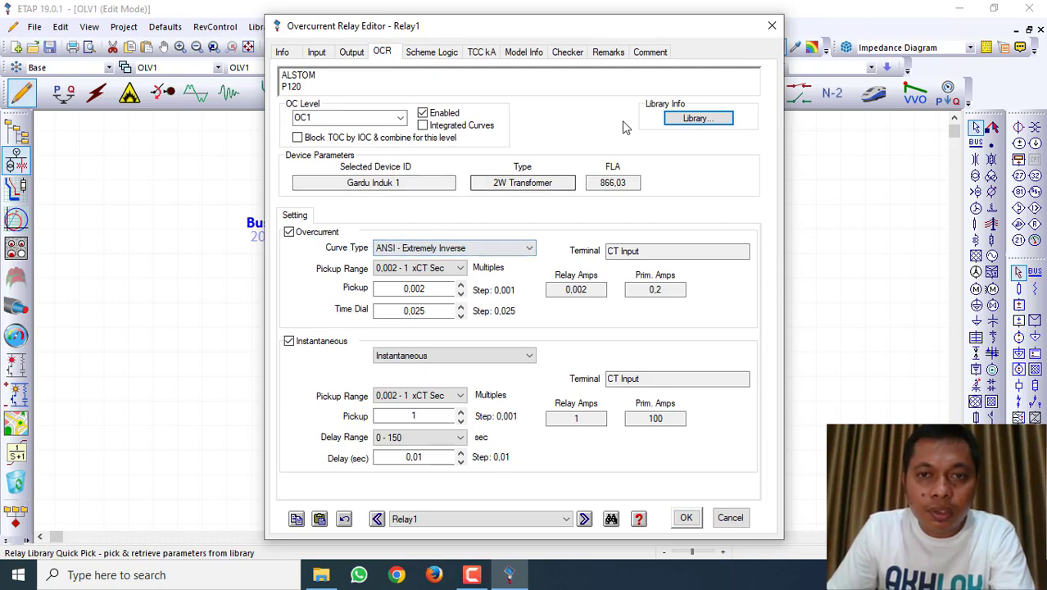
left_click(694, 118)
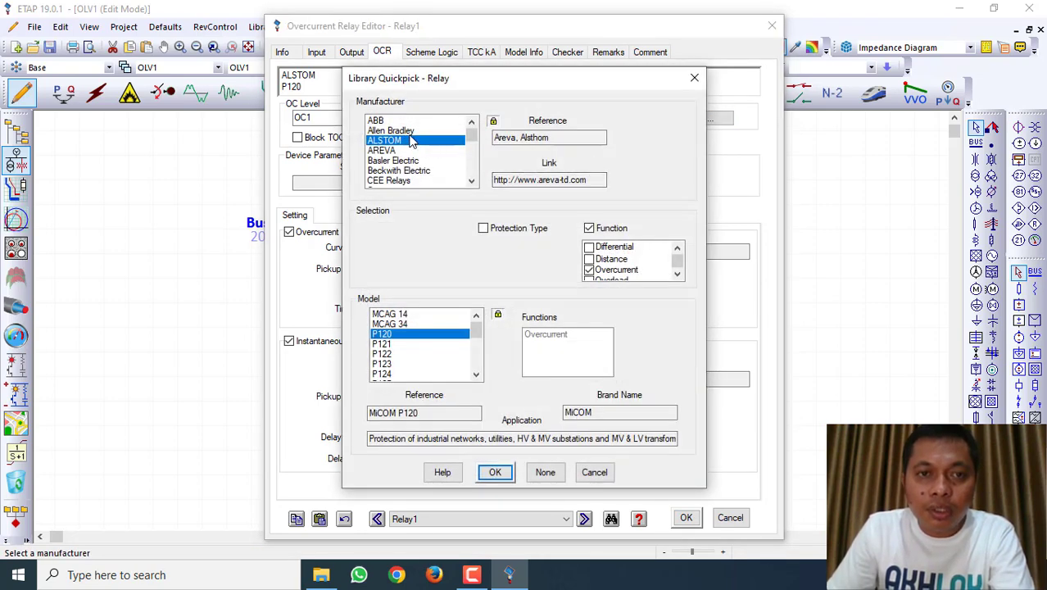
left_click(390, 121)
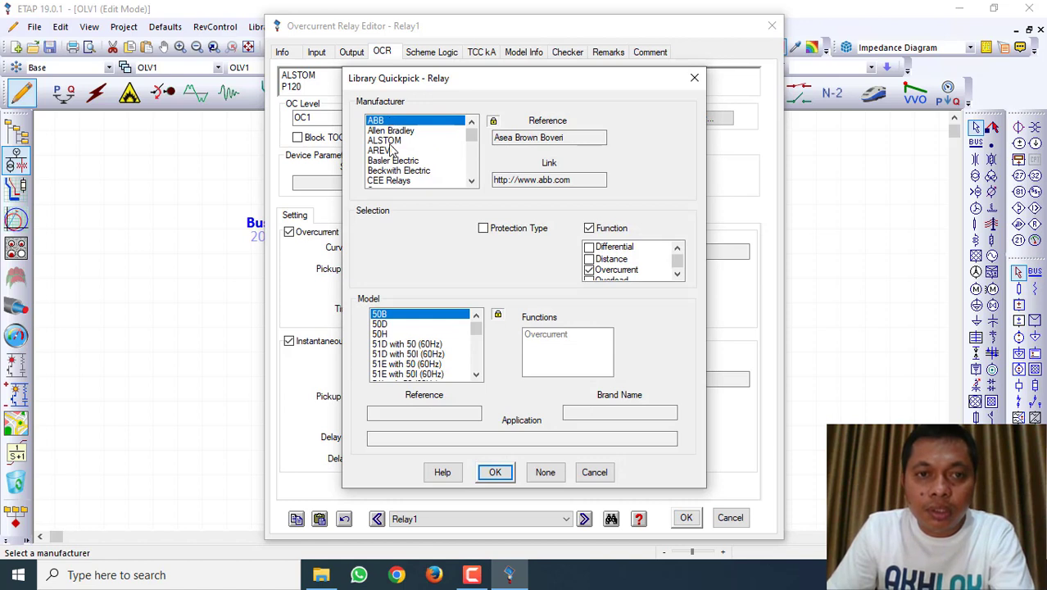
left_click(390, 142)
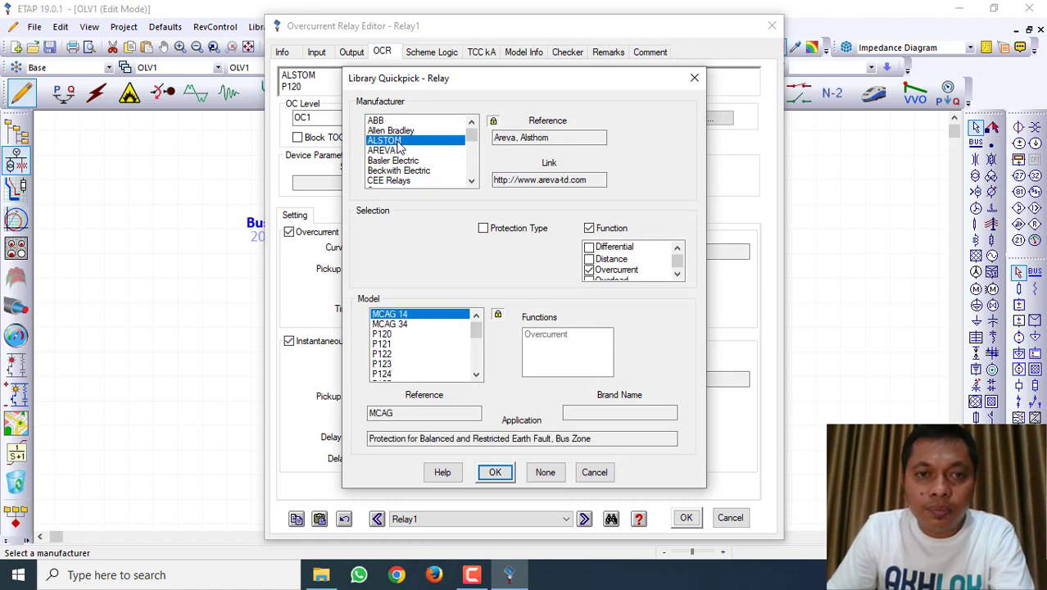
scroll(406, 160, "down", 4)
scroll(407, 161, "down", 1)
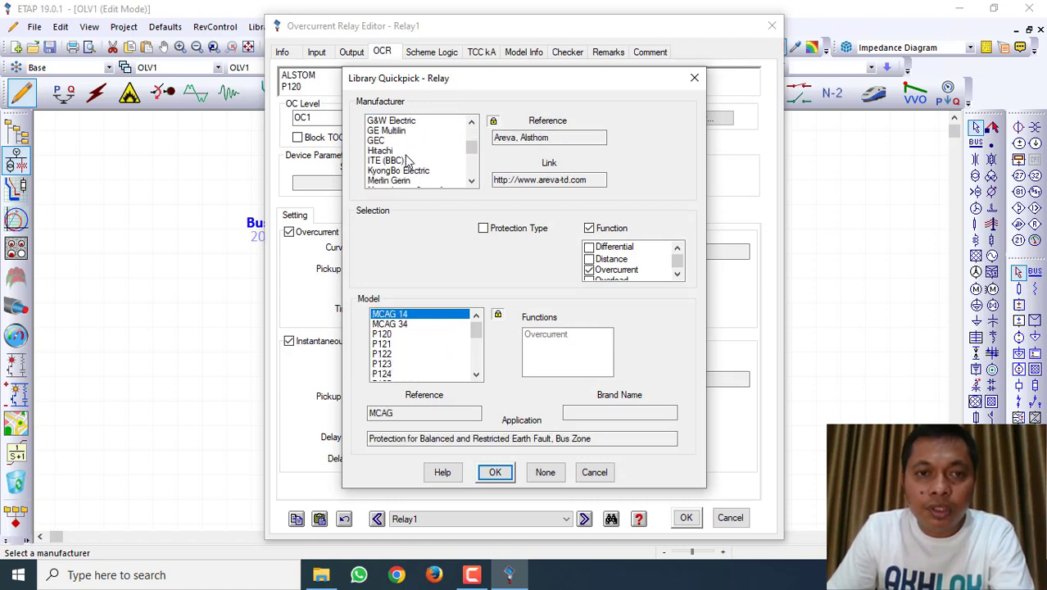
scroll(407, 161, "up", 5)
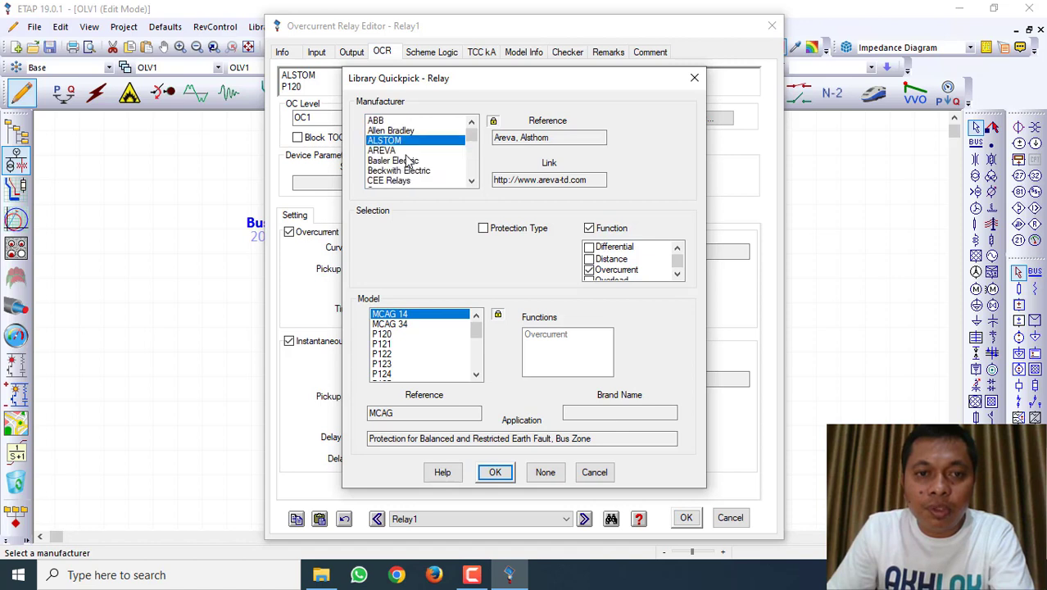
left_click(385, 337)
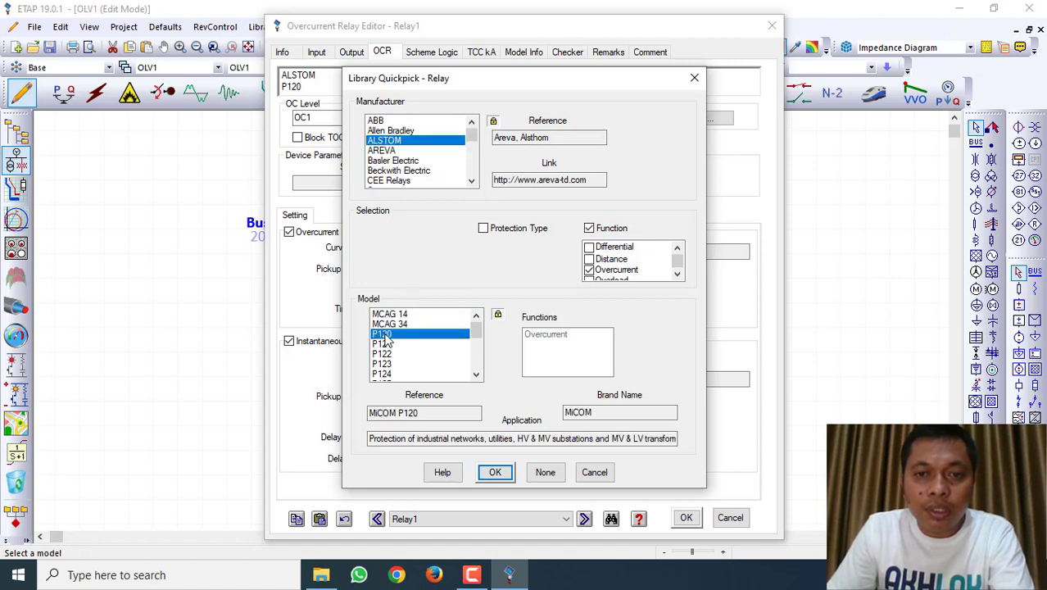
Read the P120 model's application description through to its end and accept the relay library selection.
left_click(483, 439)
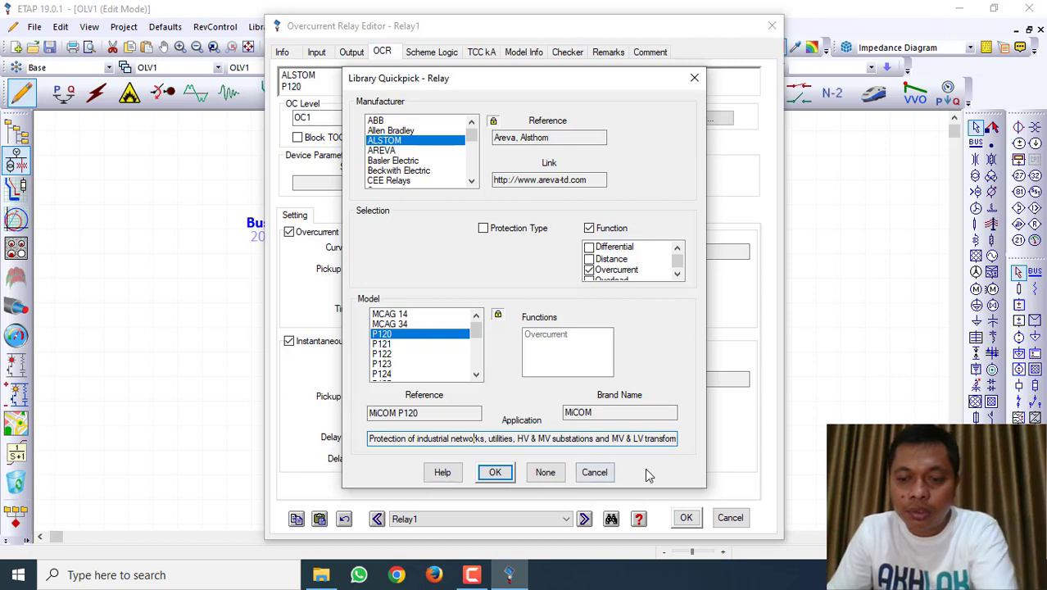
key("Right")
key("Right")
key("Right")
key("Right")
key("Right")
key("Right")
key("Right")
key("Right")
key("Right")
key("Right")
key("Right")
key("Right")
key("Right")
key("Right")
key("Right")
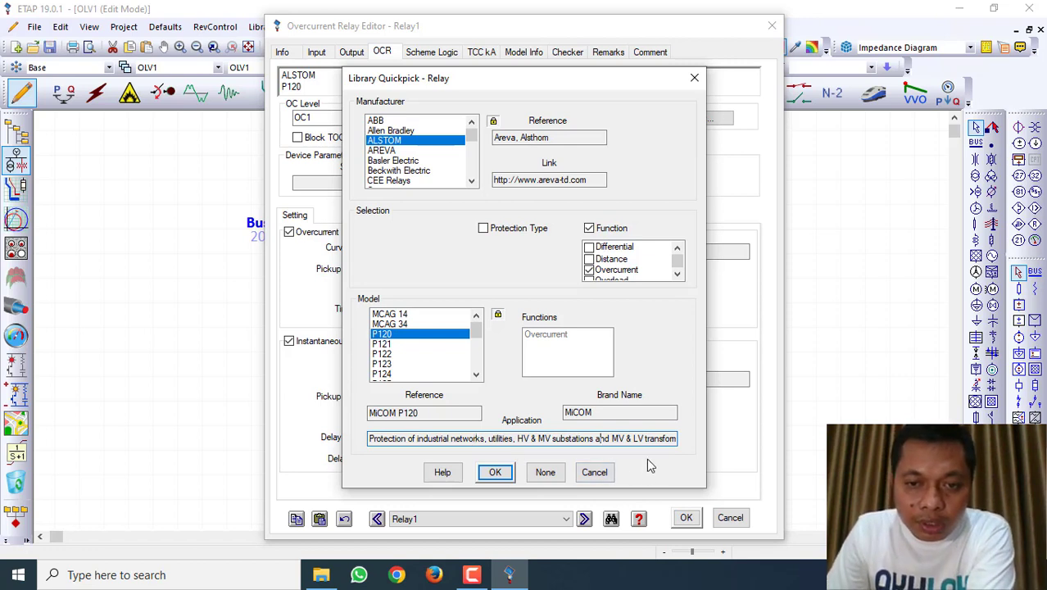
key("Right")
key("Right")
key("Right")
key("Right")
key("Right")
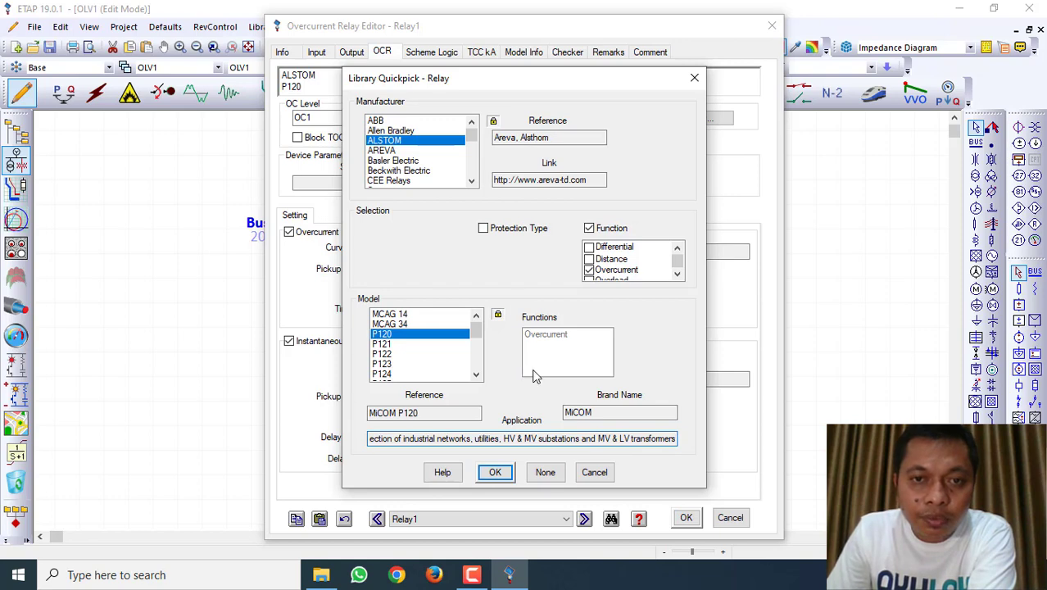
left_click(495, 473)
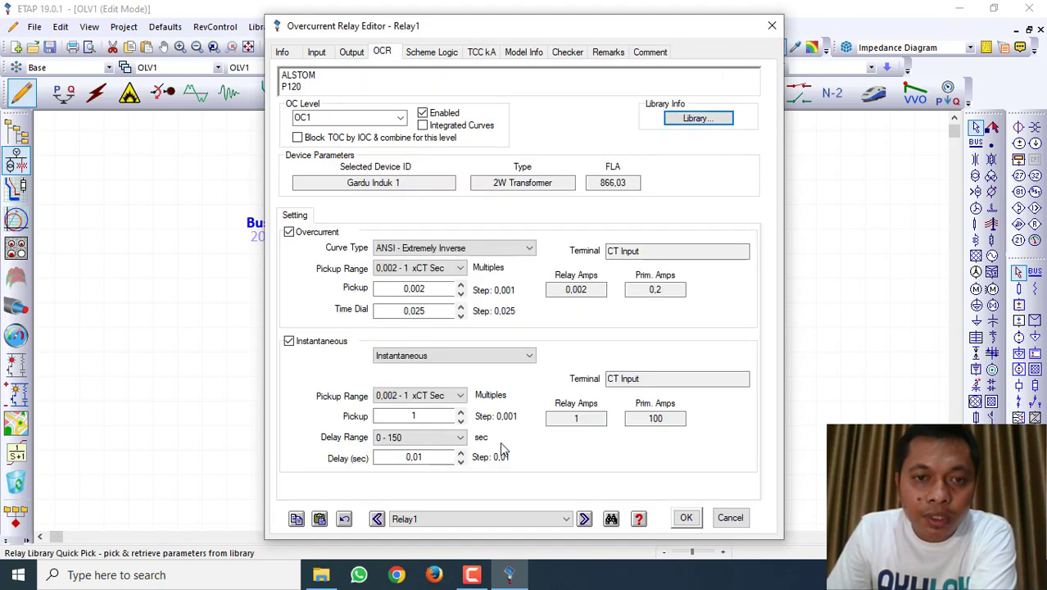
Set the relay's overcurrent pickup range to 0,1 - 25 xCT Sec.
left_click(434, 277)
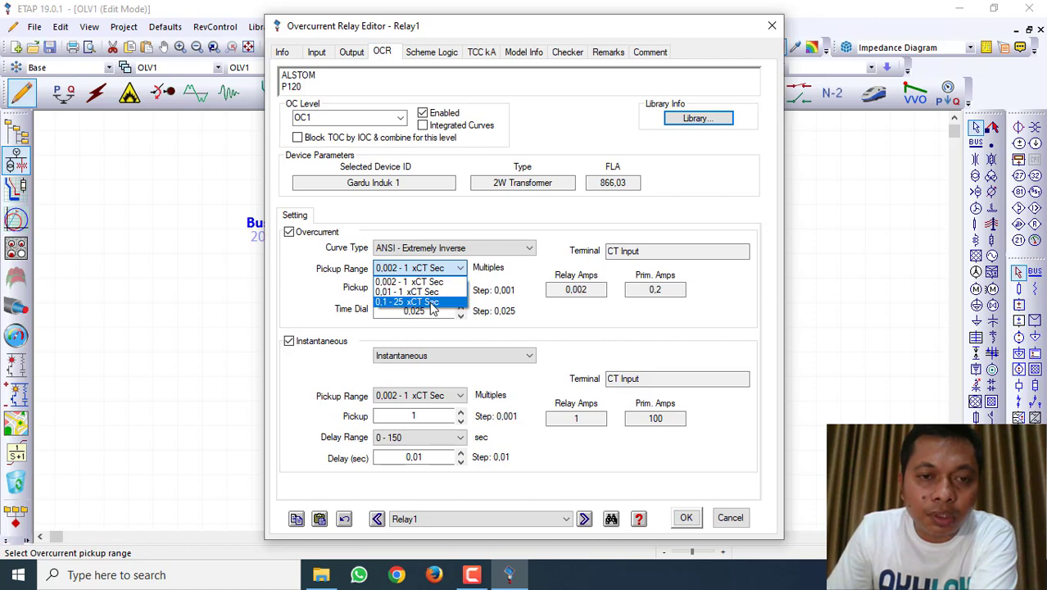
left_click(432, 303)
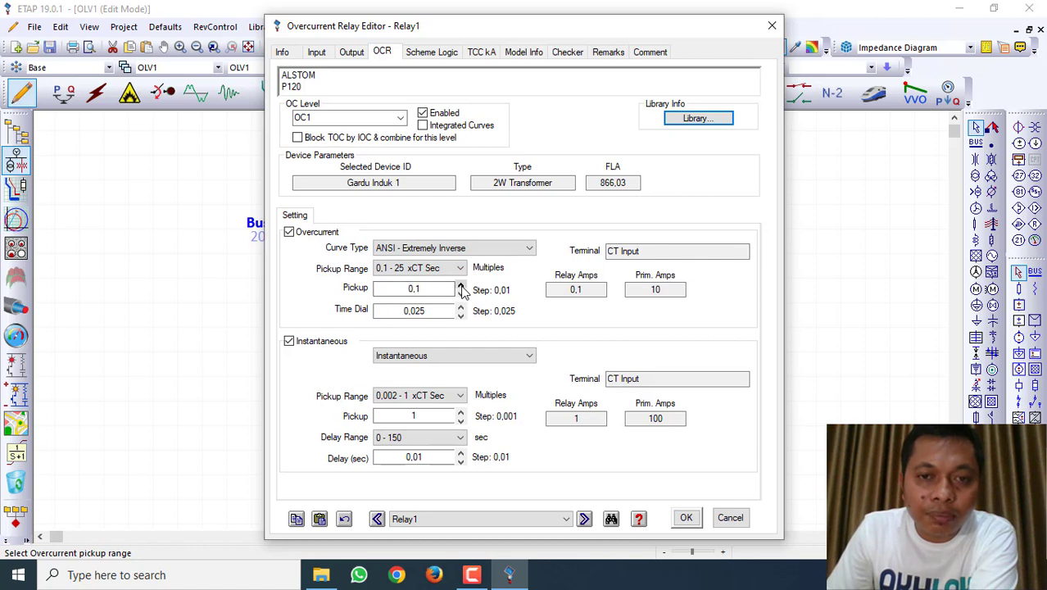
Raise the relay's overcurrent pickup setting to 0,8.
left_click(460, 284)
left_click(460, 284)
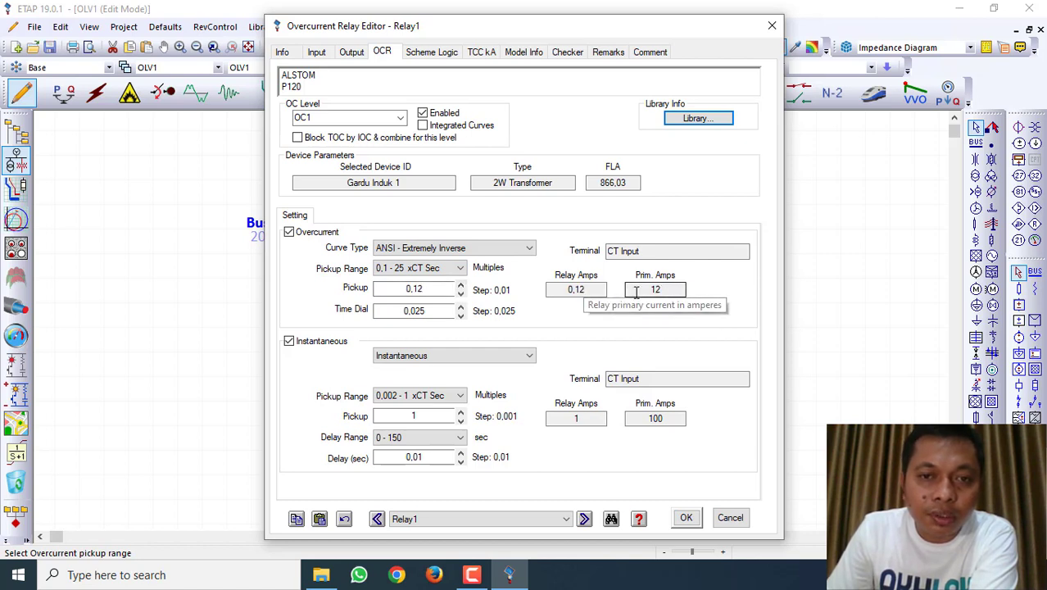
left_click(462, 286)
left_click(461, 285)
left_click(461, 286)
left_click(461, 286)
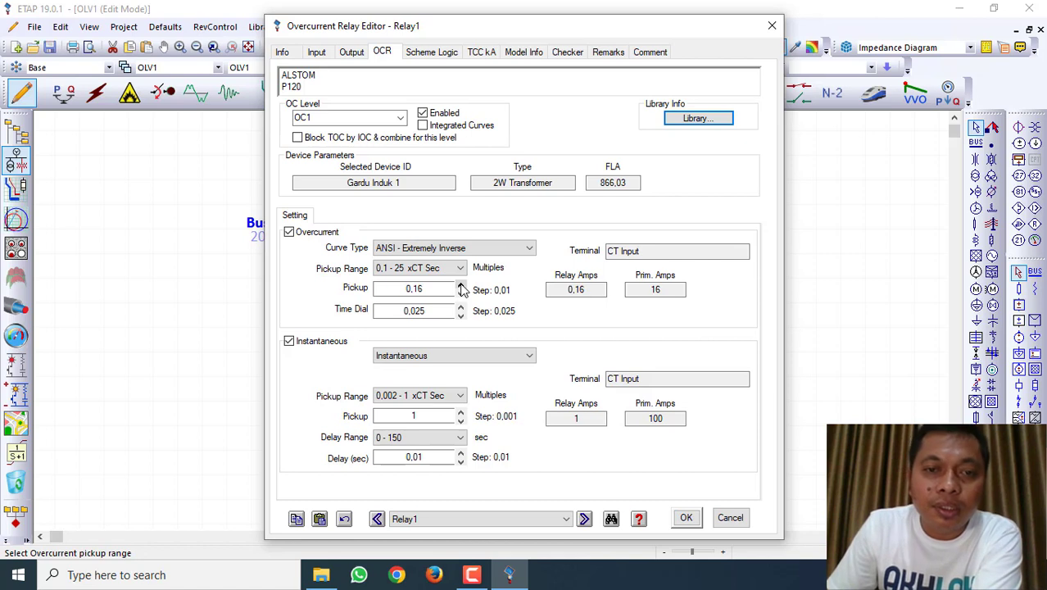
left_click_drag(461, 286, 462, 289)
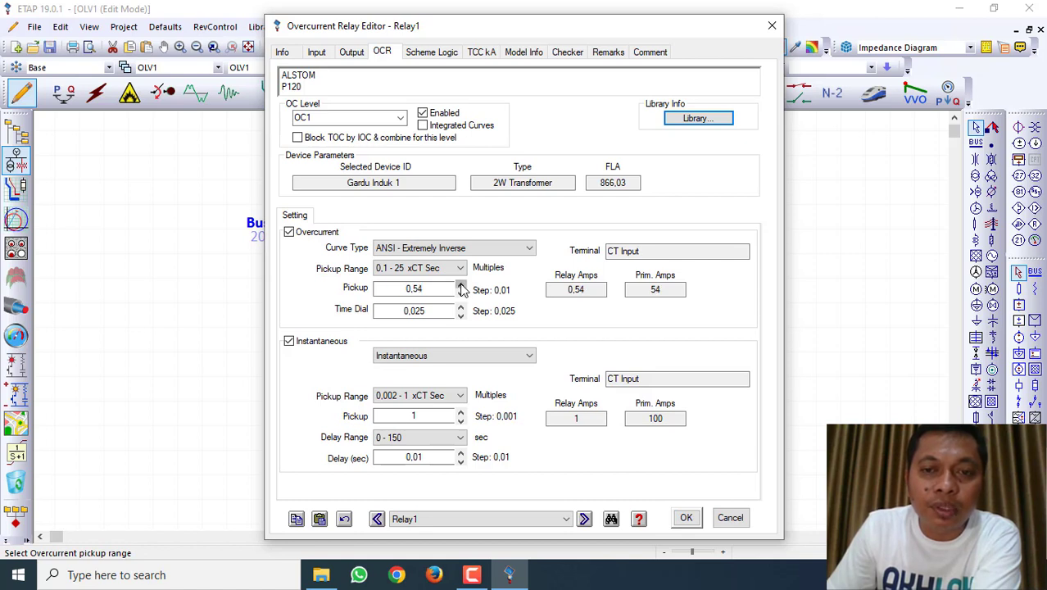
left_click(461, 284)
left_click(461, 284)
left_click(461, 284)
left_click(461, 284)
left_click(461, 284)
left_click(461, 285)
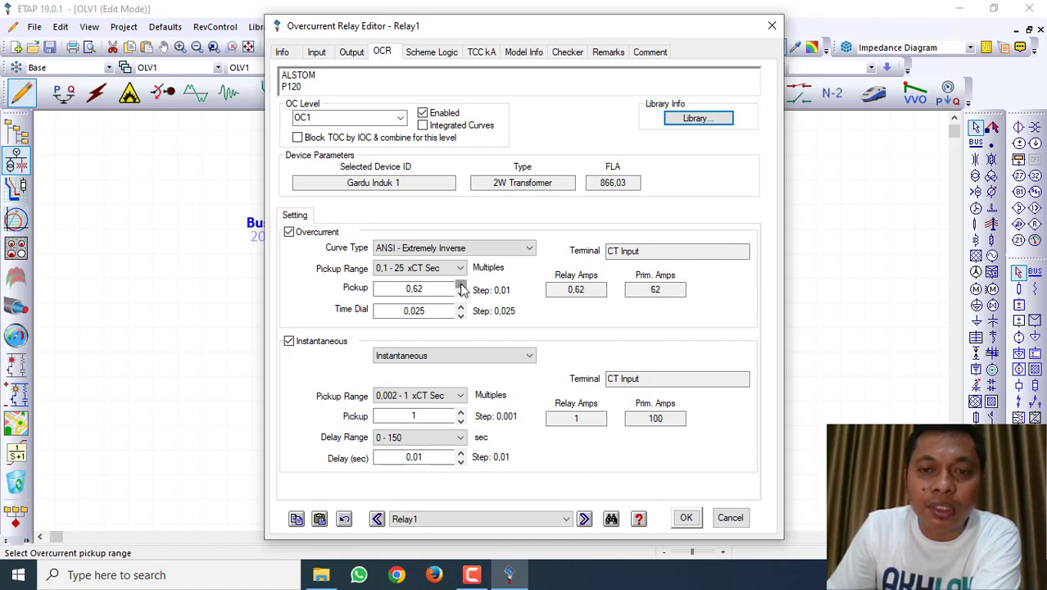
left_click(461, 284)
left_click(461, 284)
left_click(461, 284)
left_click(461, 284)
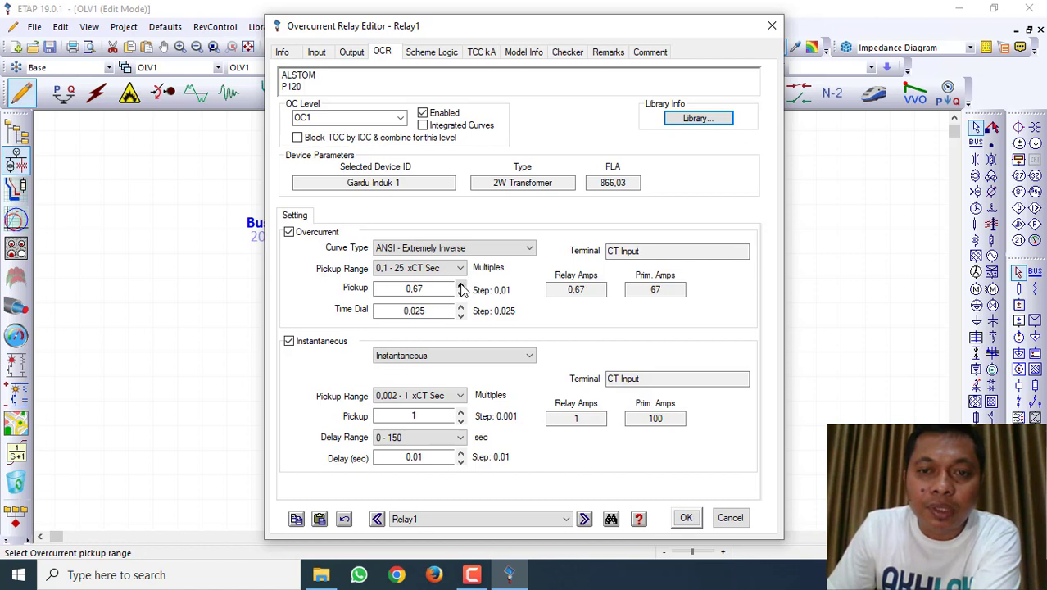
left_click(461, 284)
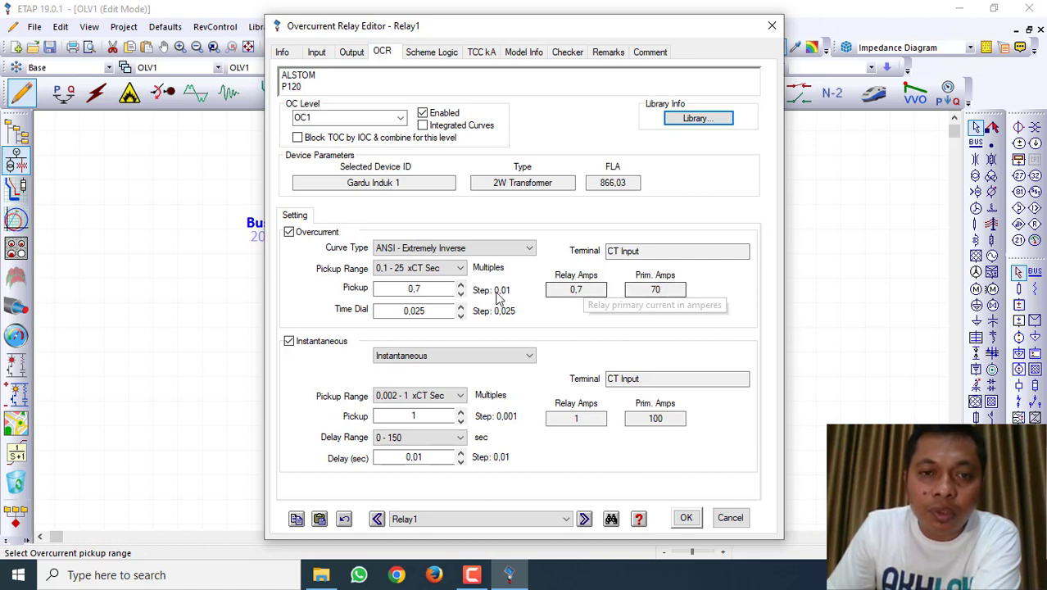
left_click(462, 285)
left_click(463, 286)
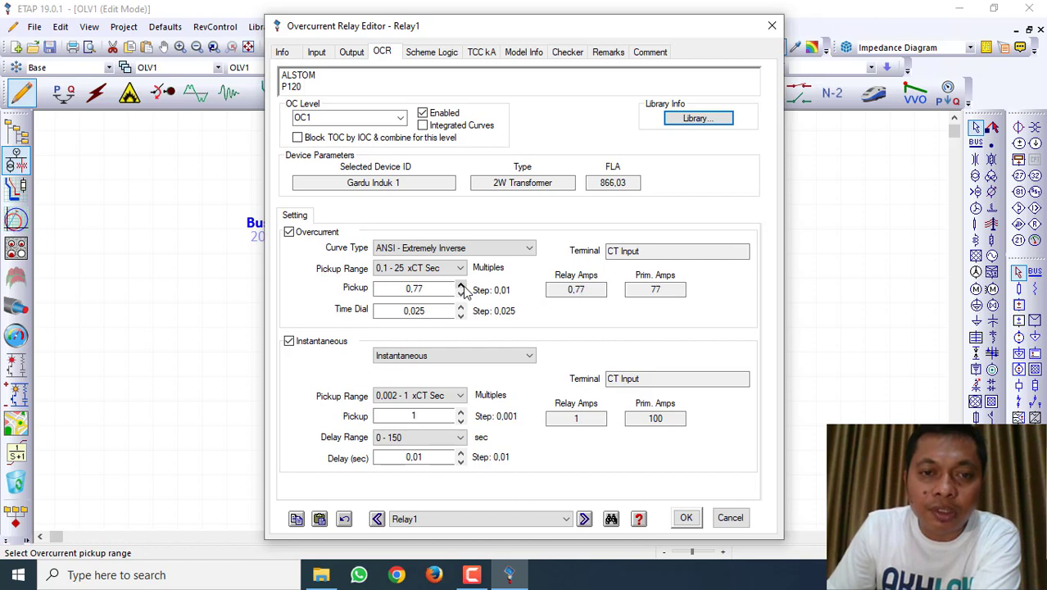
left_click(463, 286)
left_click(463, 285)
left_click(463, 286)
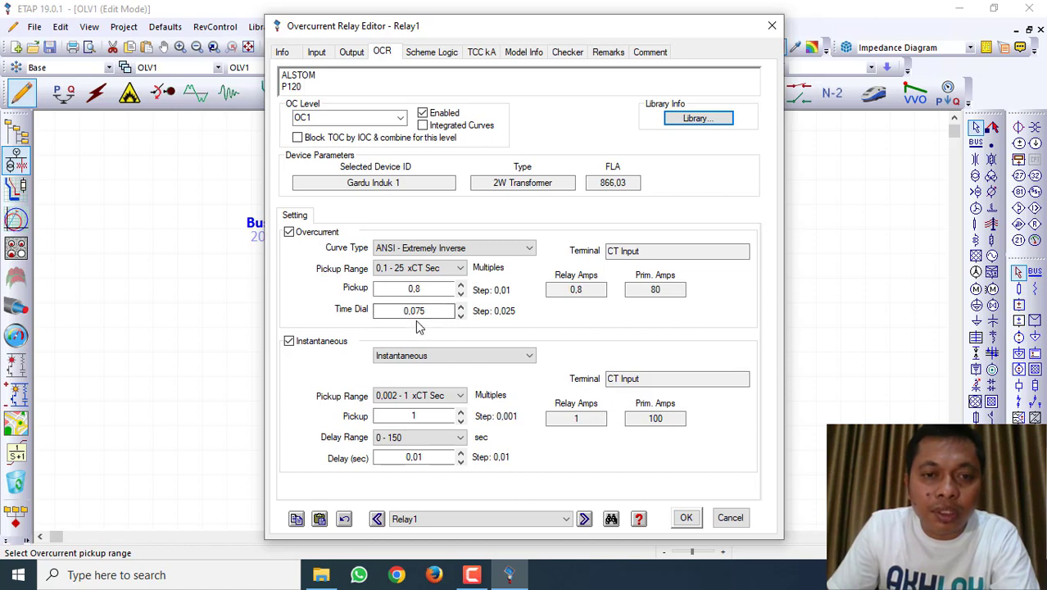
Set the relay's overcurrent time dial to 0,2 and accept the relay settings.
left_click(461, 308)
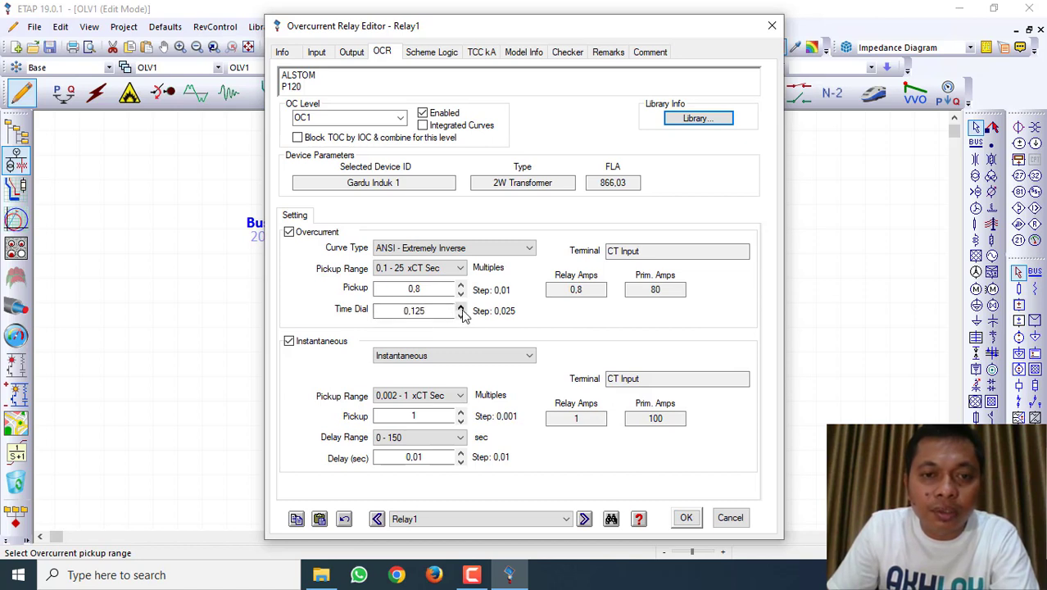
left_click(460, 314)
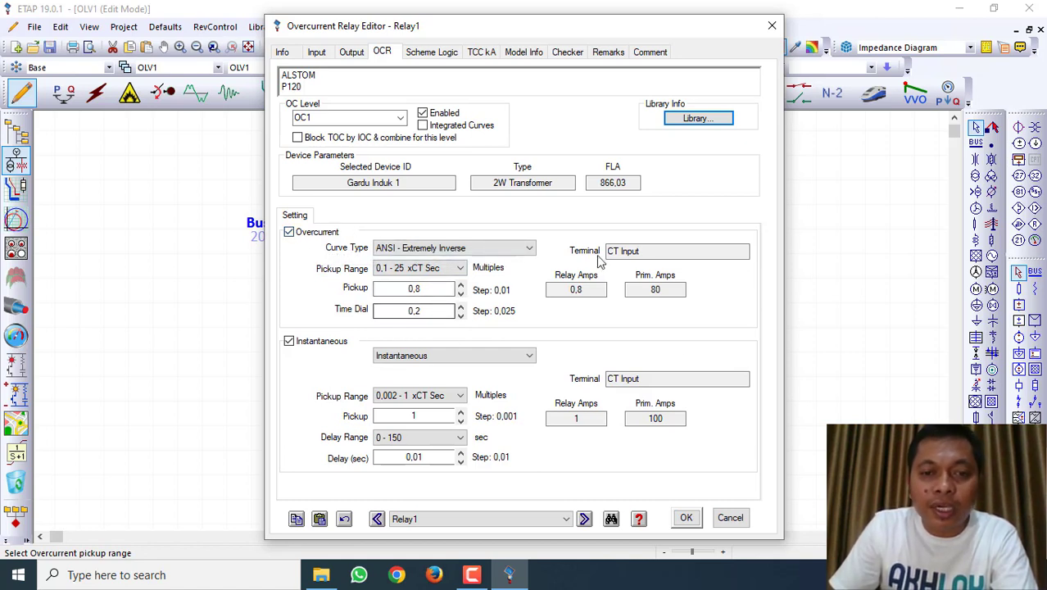
left_click(685, 517)
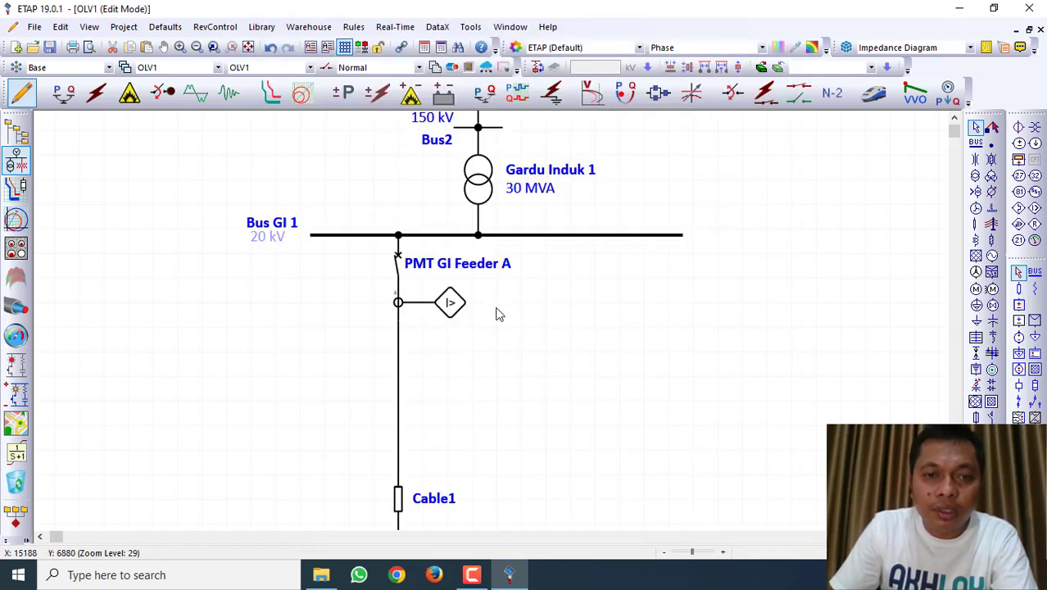
Change the one-line diagram to Load Flow Analysis mode and run the load flow calculation.
scroll(499, 315, "down", 4)
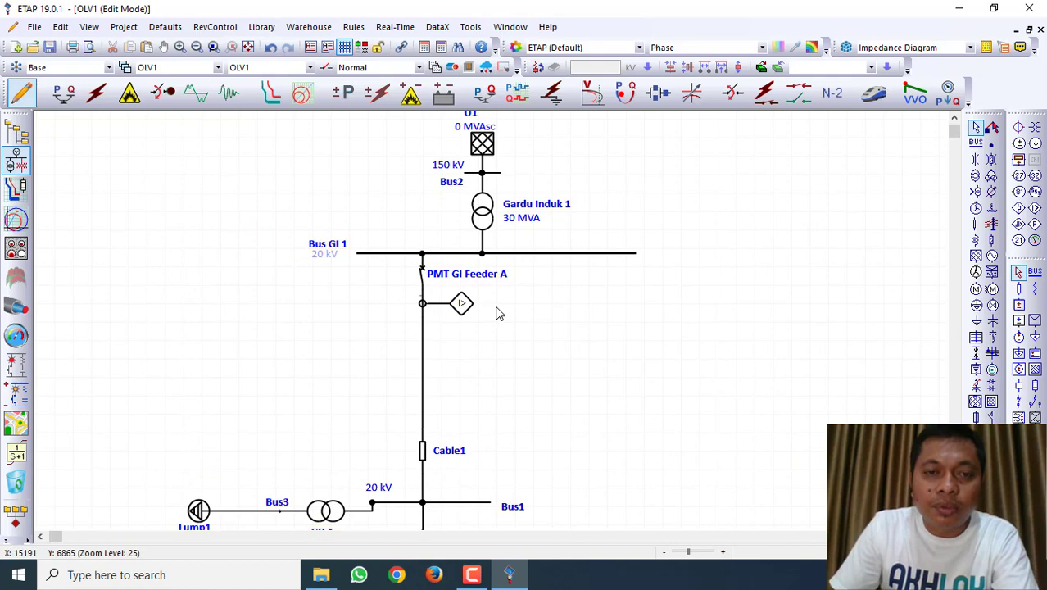
scroll(503, 296, "up", 2)
scroll(504, 298, "down", 3)
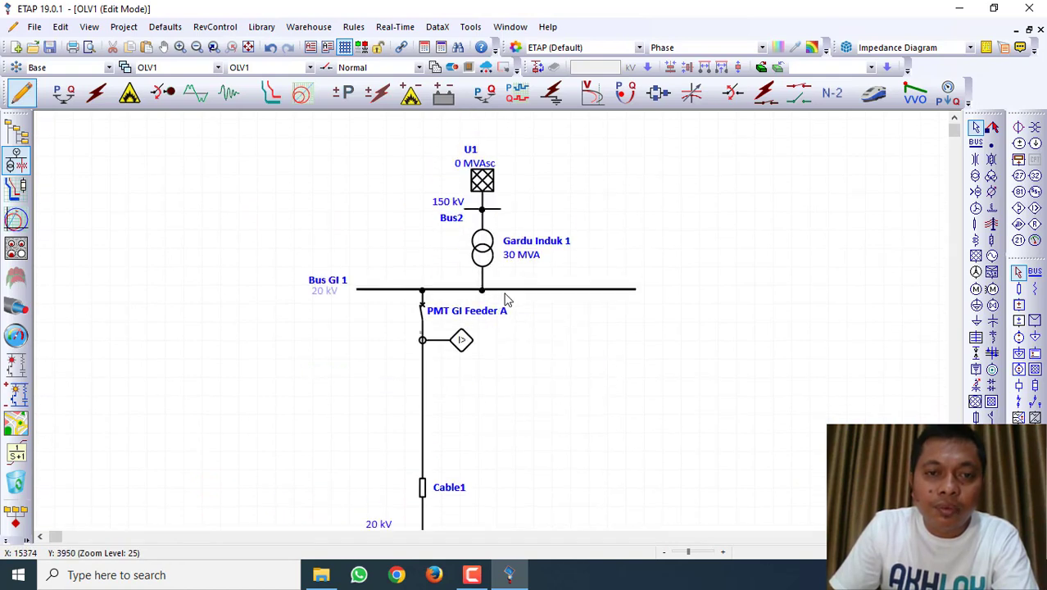
scroll(506, 299, "up", 3)
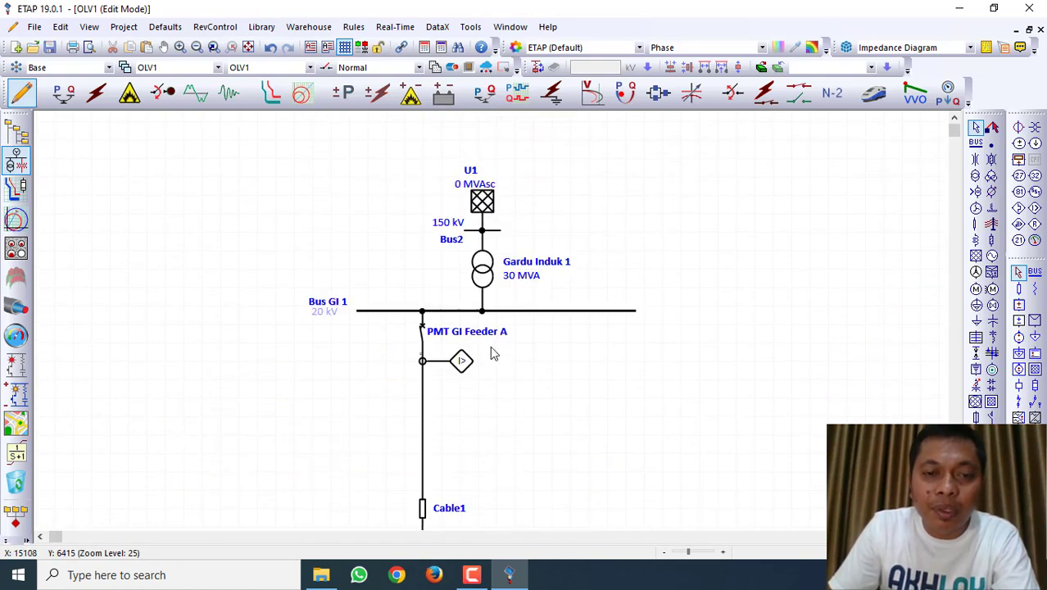
scroll(490, 348, "down", 3)
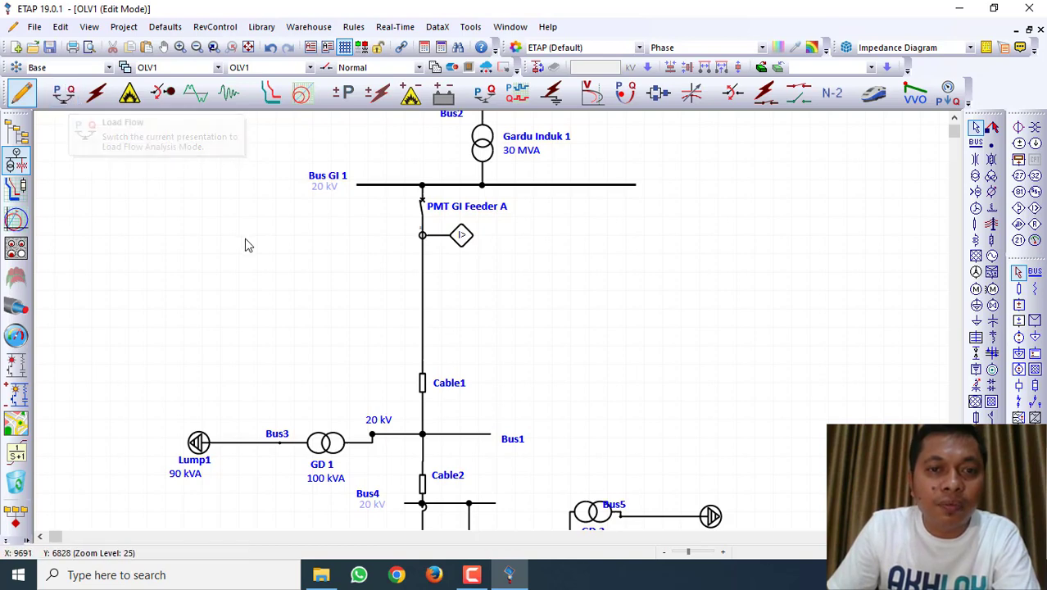
scroll(245, 238, "down", 1)
scroll(246, 243, "up", 1)
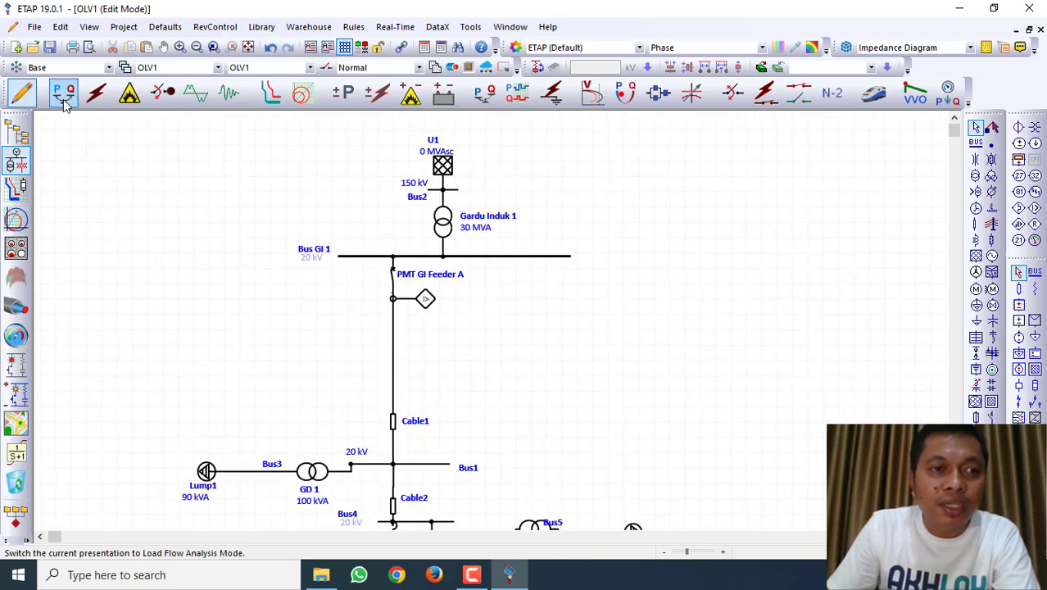
left_click(64, 93)
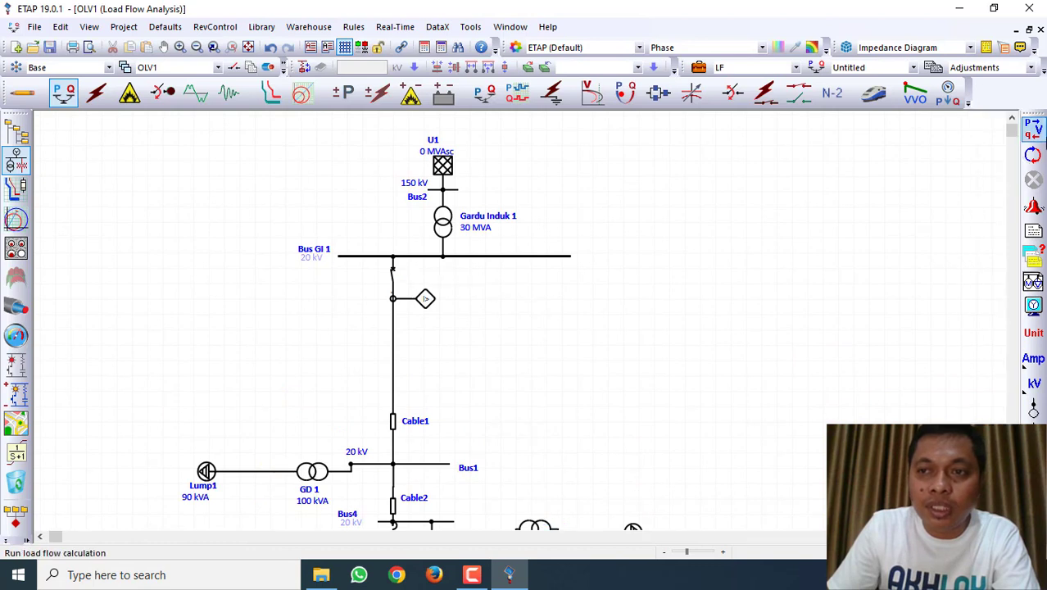
left_click(1035, 130)
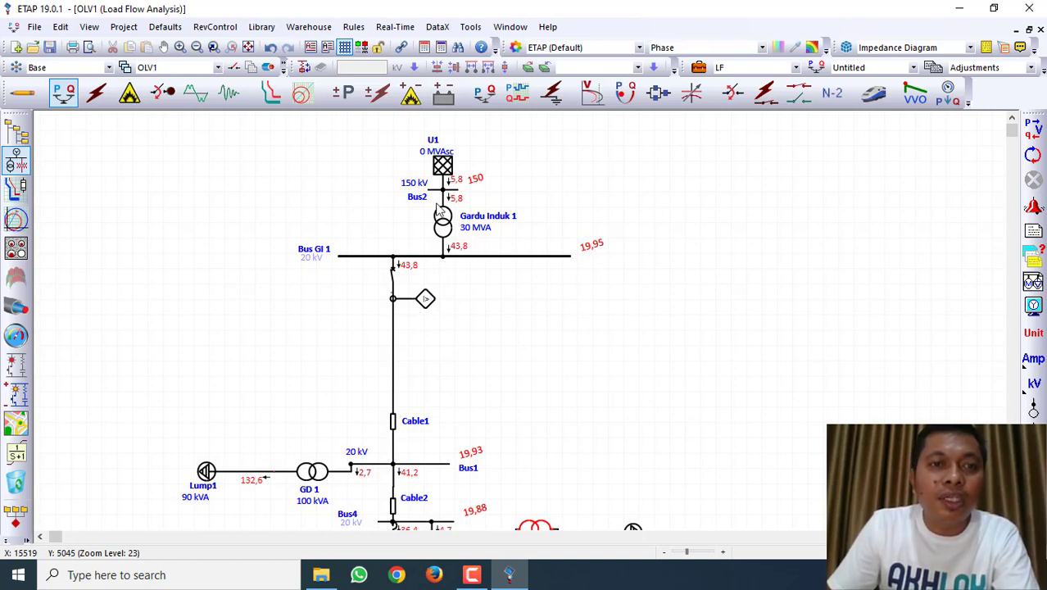
Change to Star - Protection & Coordination mode and try a fault insertion on Bus1, accepting Untitled as the output file name.
left_click(277, 97)
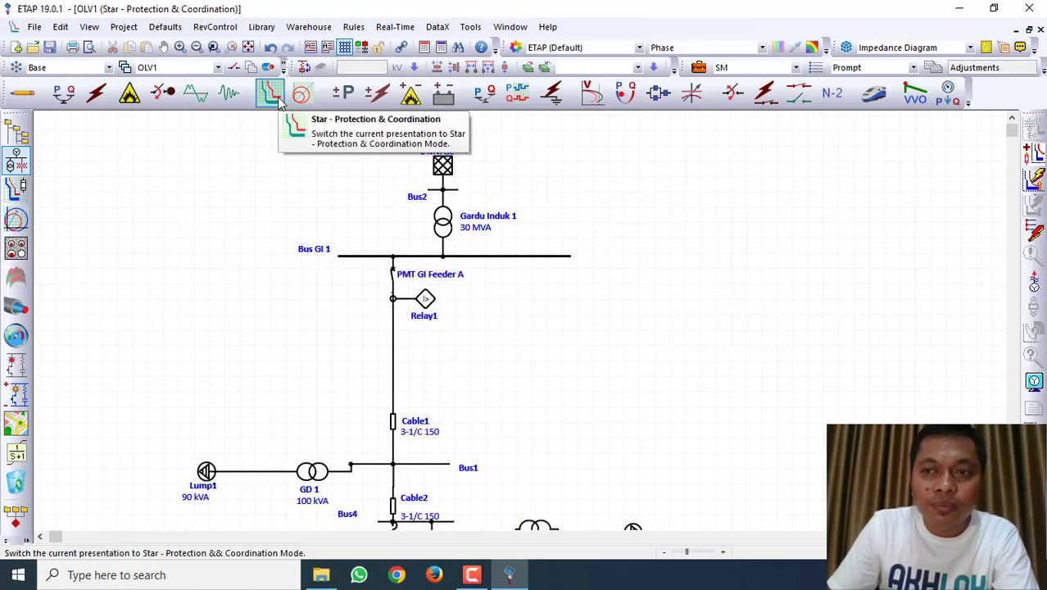
left_click(1035, 236)
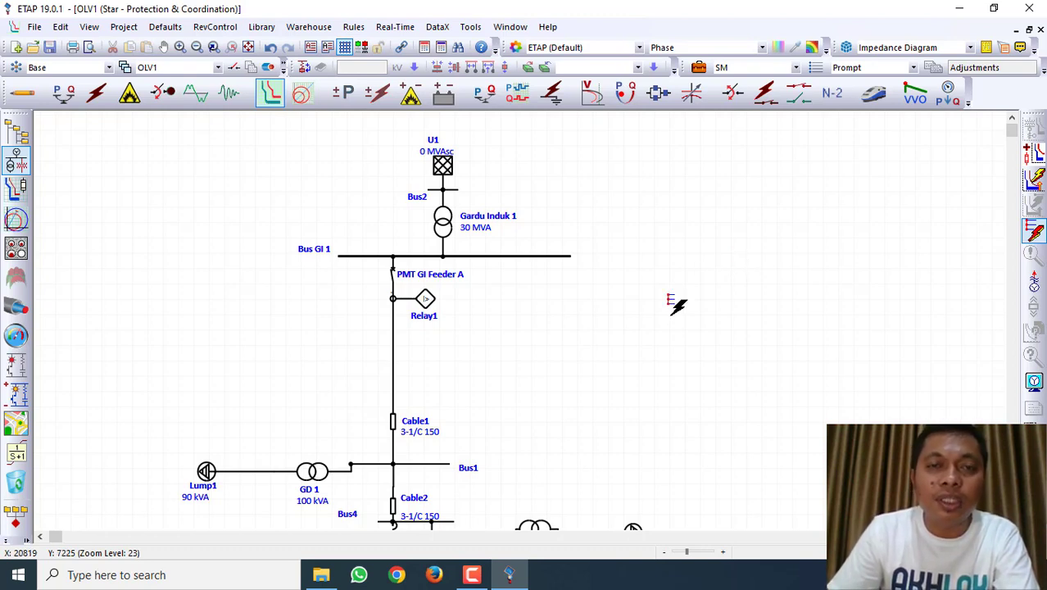
scroll(677, 304, "down", 5)
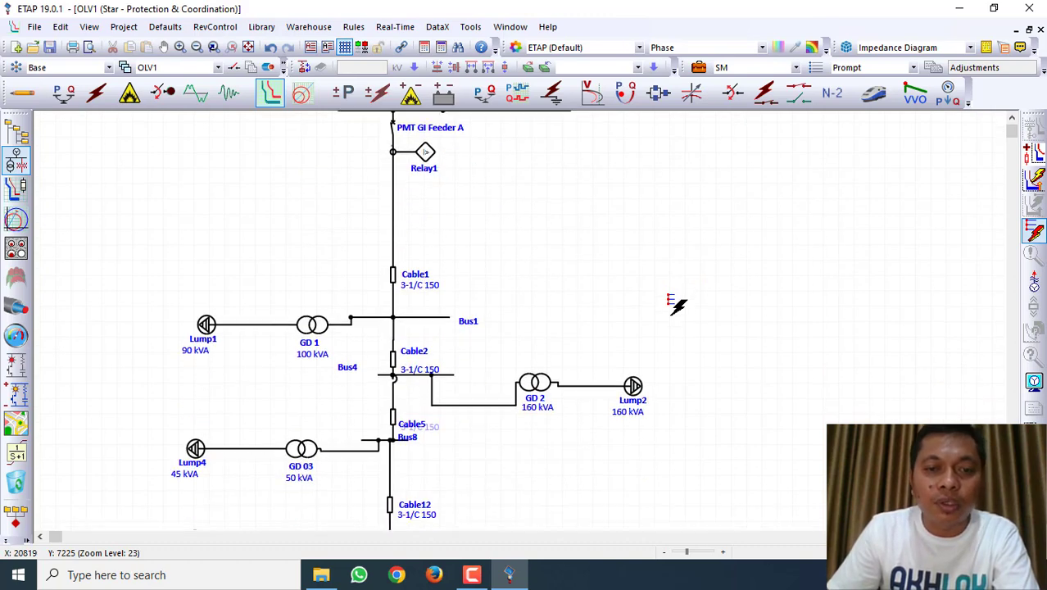
scroll(676, 305, "down", 2)
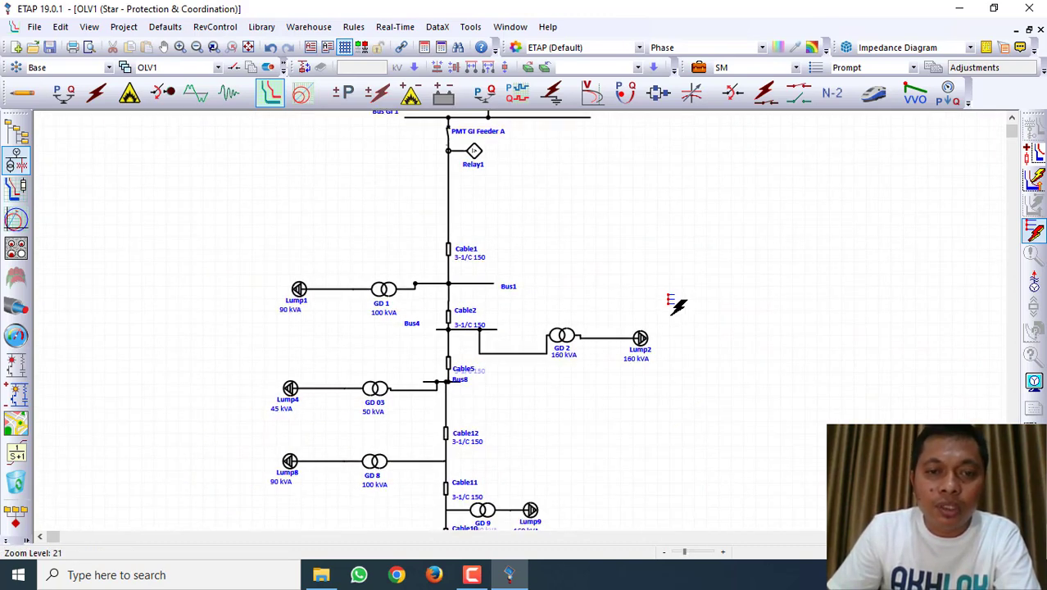
left_click(485, 278)
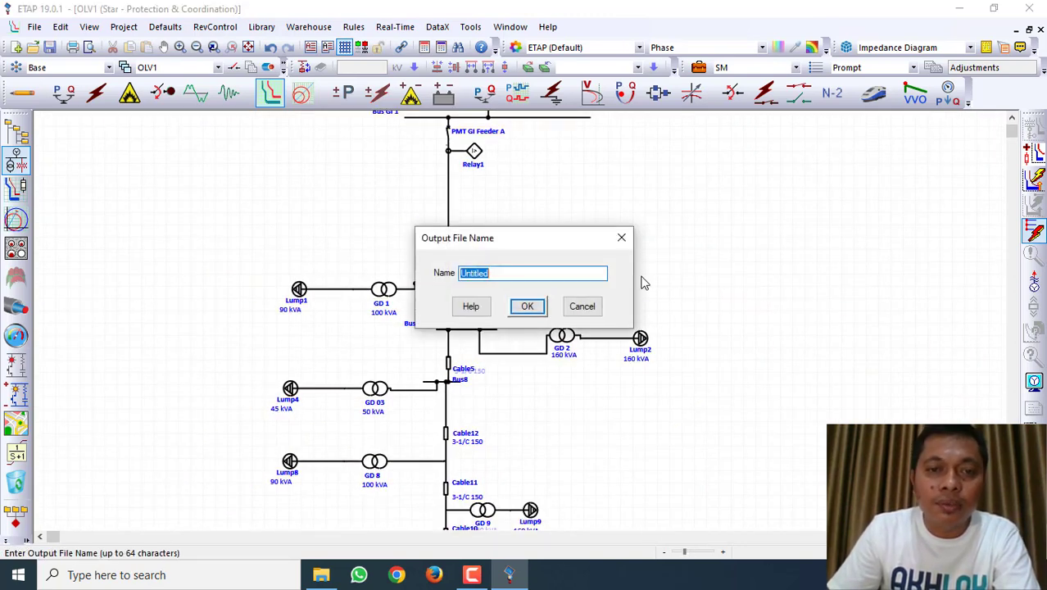
left_click(529, 306)
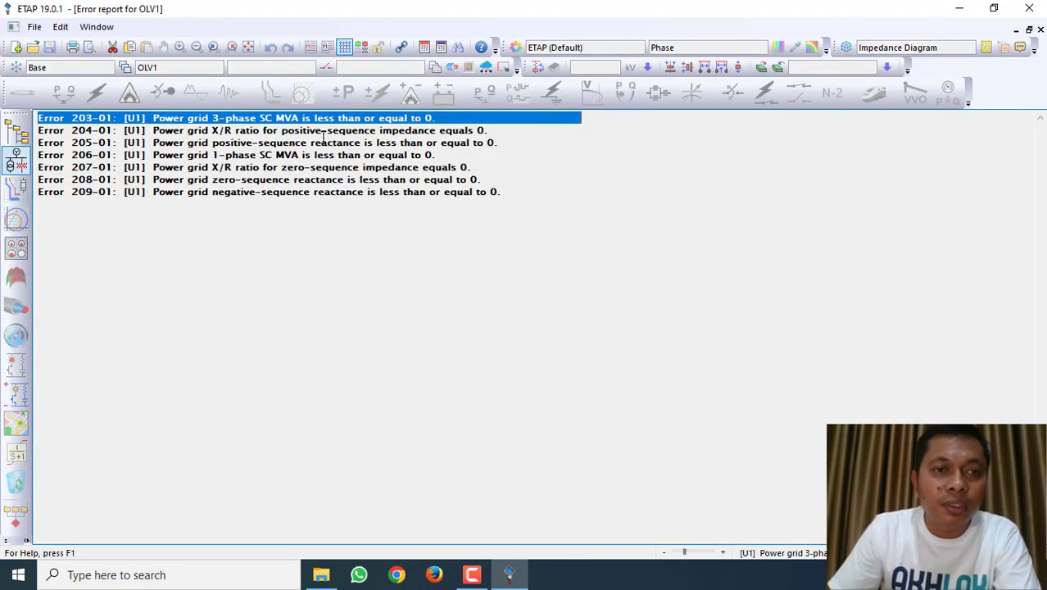
Open power grid U1 from the error report and set its 3-phase short-circuit rating to 99999 MVAsc with an X/R of 99999.
double_click(302, 119)
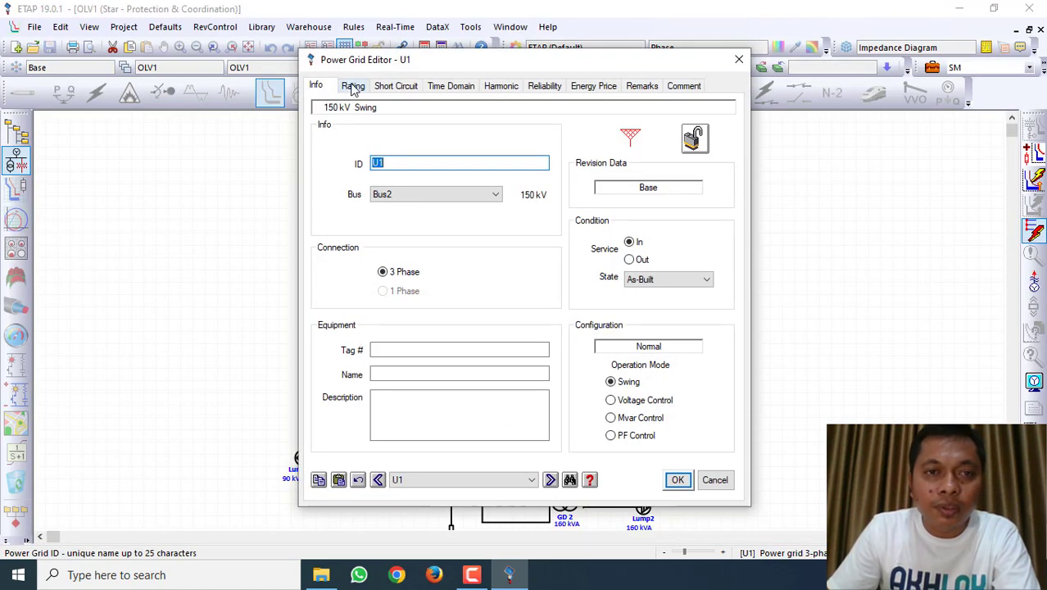
left_click(353, 86)
left_click(390, 86)
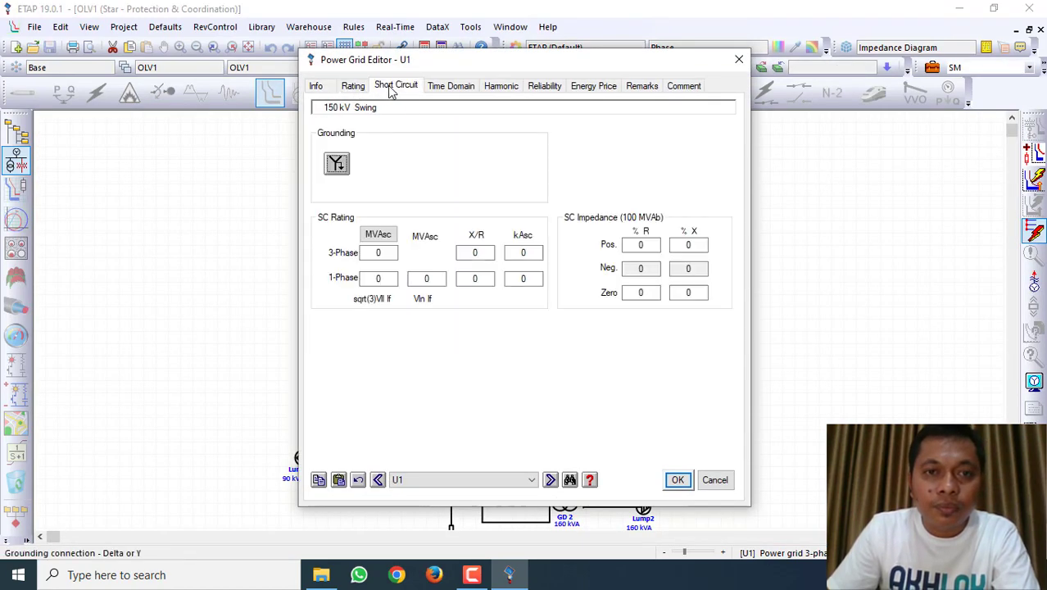
left_click(391, 252)
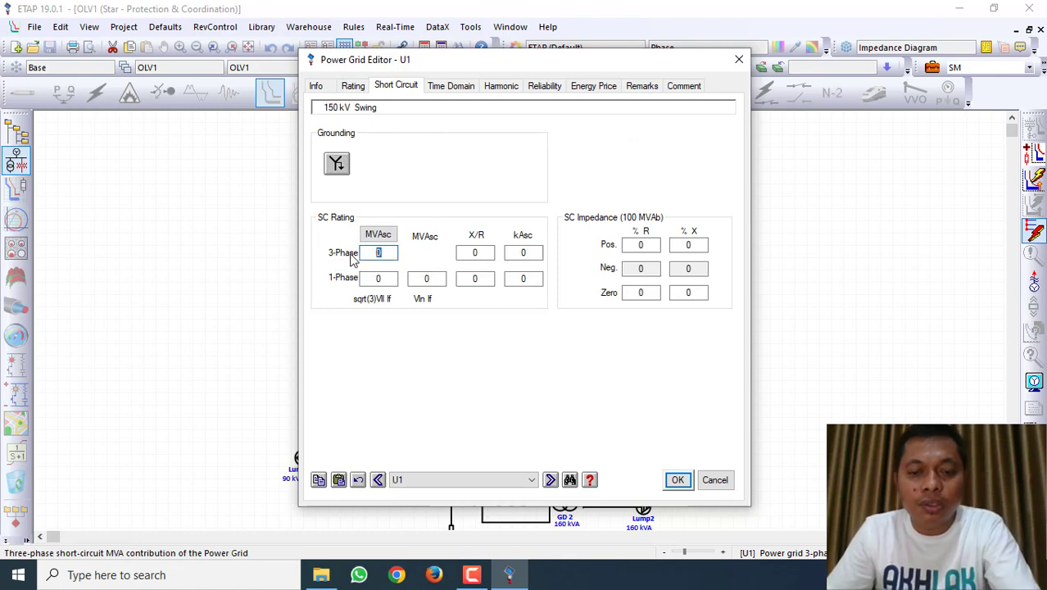
type("99999")
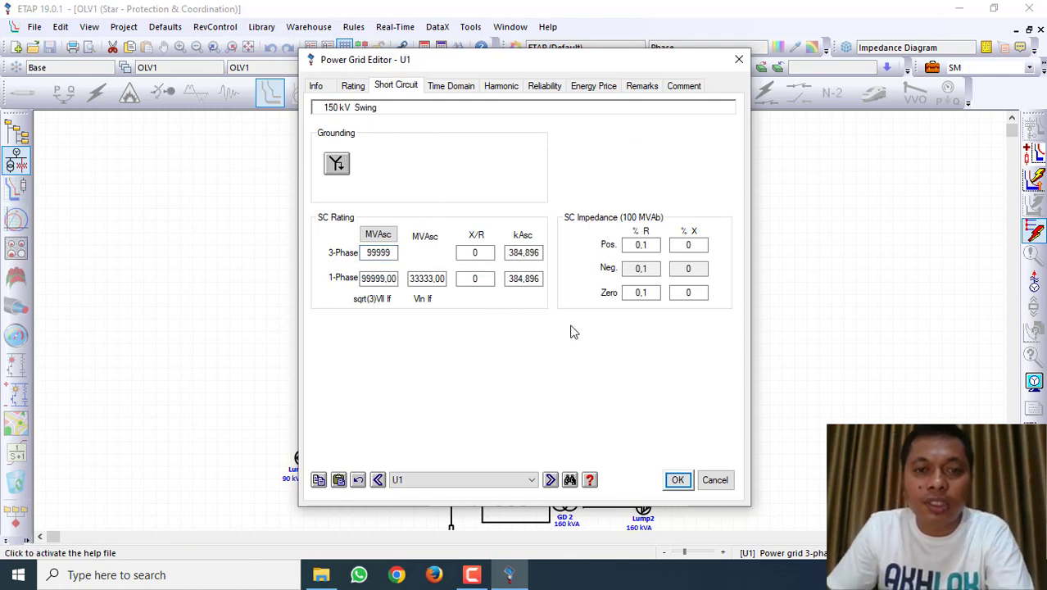
left_click(474, 252)
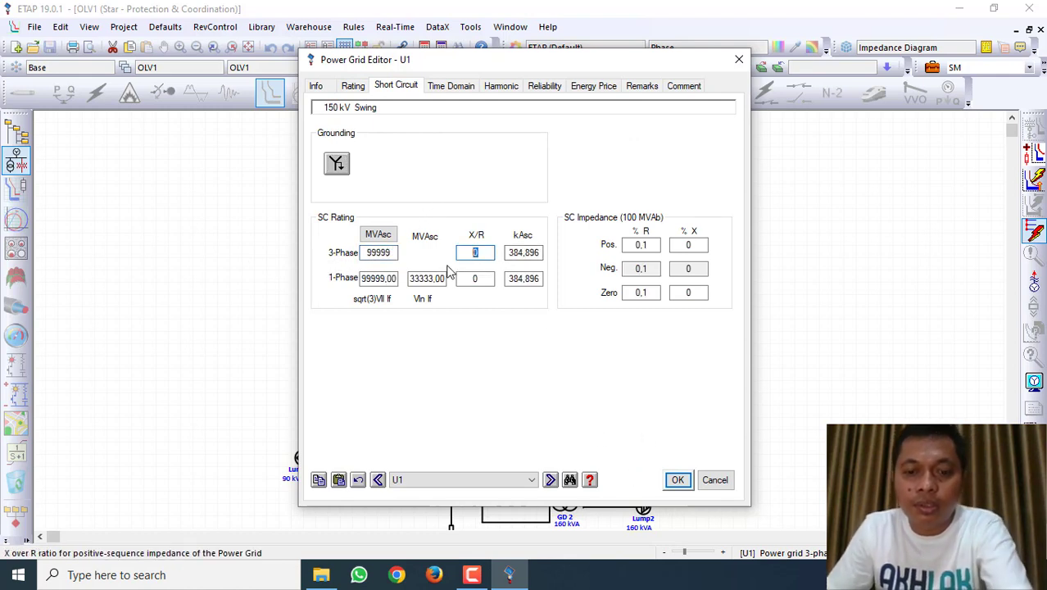
type("99999")
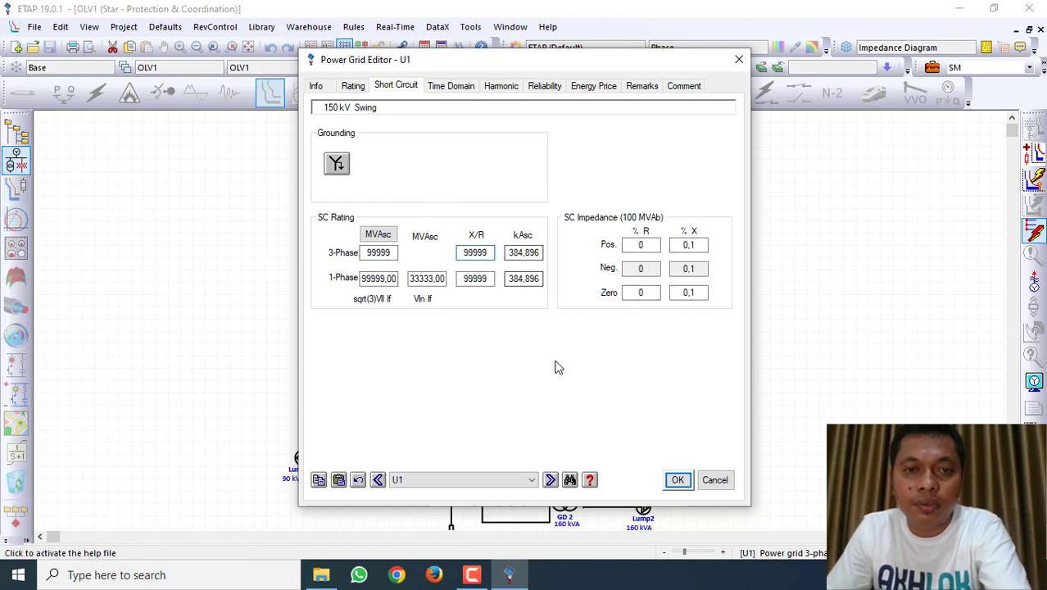
left_click(677, 479)
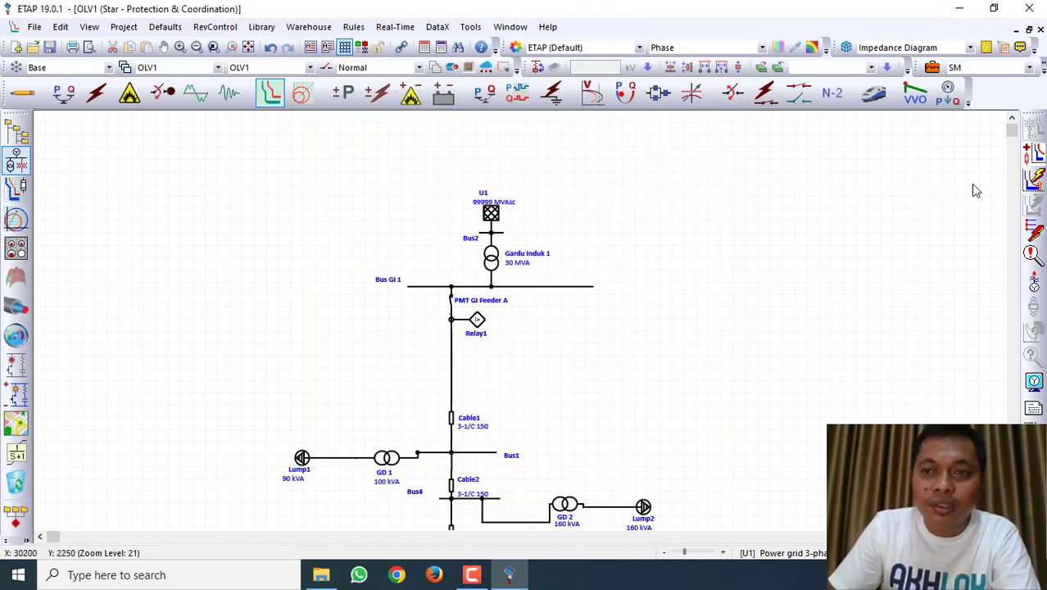
Insert a fault on Bus1 again and examine the operating sequence at PMT GI Feeder A and Relay1.
left_click(1034, 232)
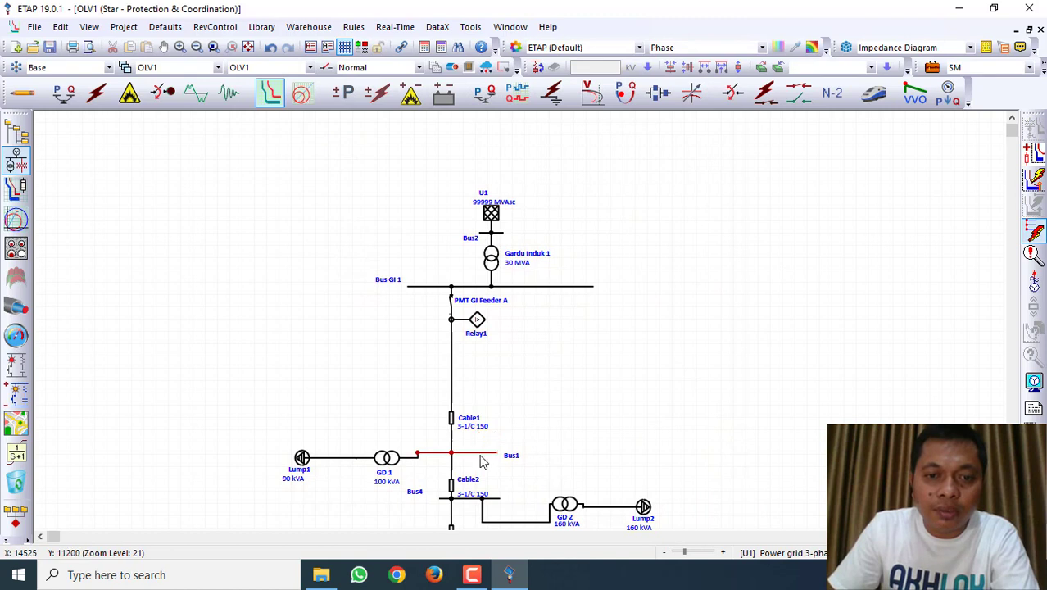
left_click(489, 451)
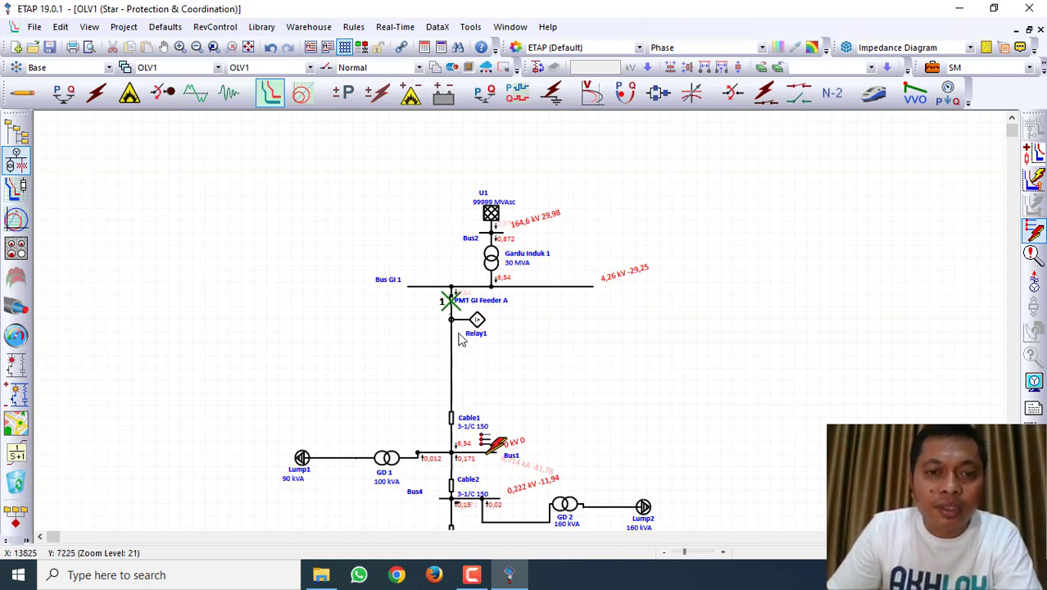
mouse_move(450, 310)
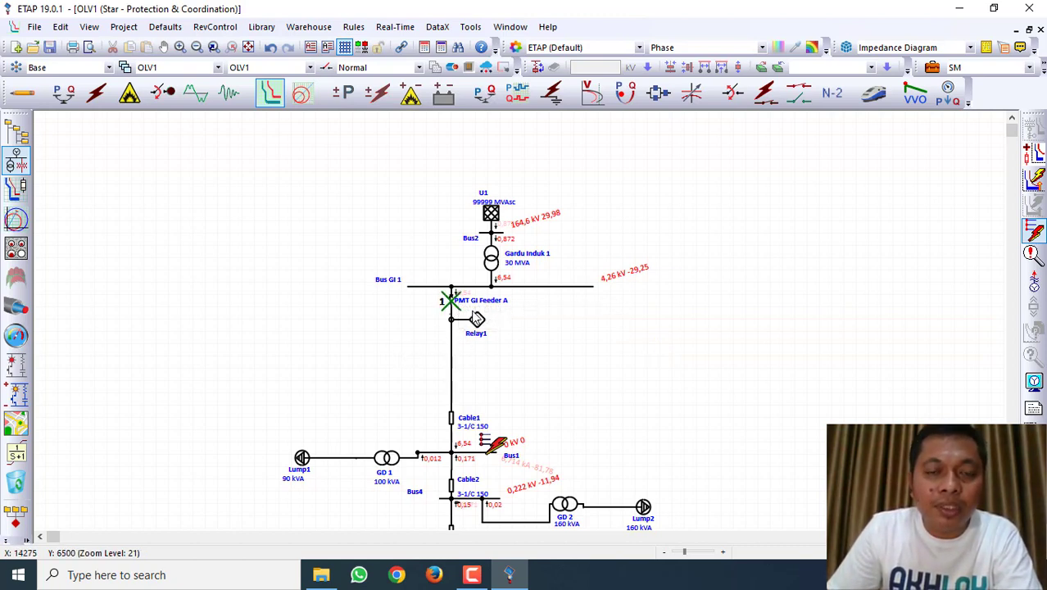
scroll(477, 320, "up", 2)
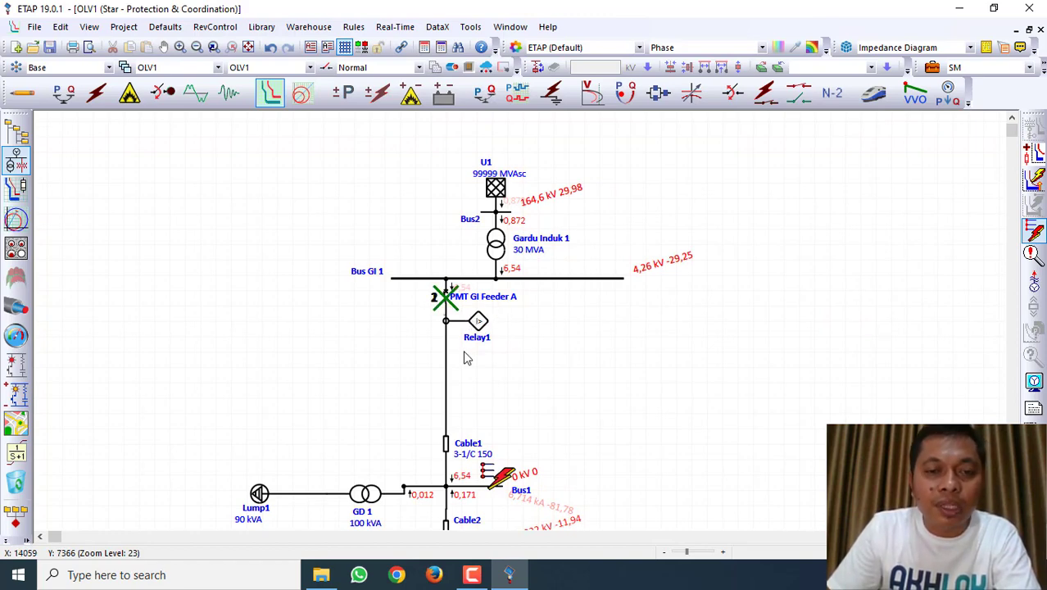
Clear the displayed fault results and insert a fault on Bus1 again.
scroll(466, 358, "down", 10)
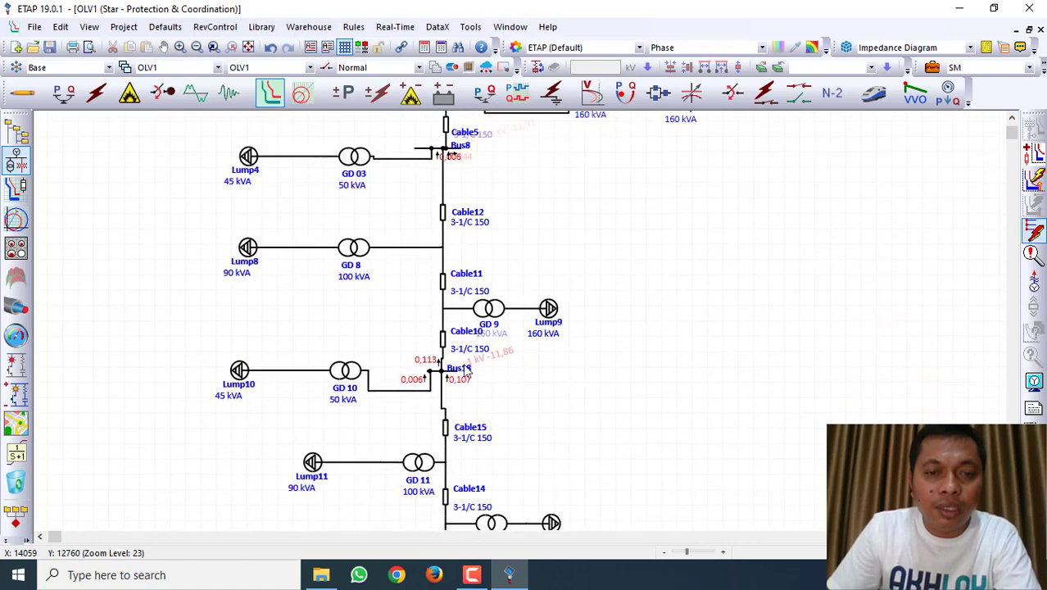
scroll(468, 373, "up", 10)
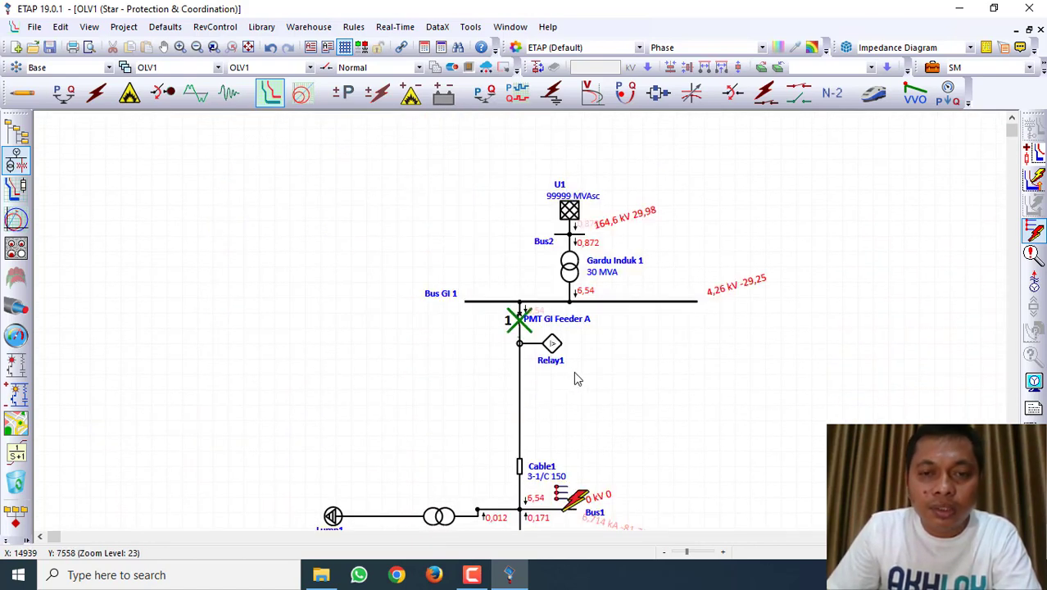
scroll(571, 403, "down", 1)
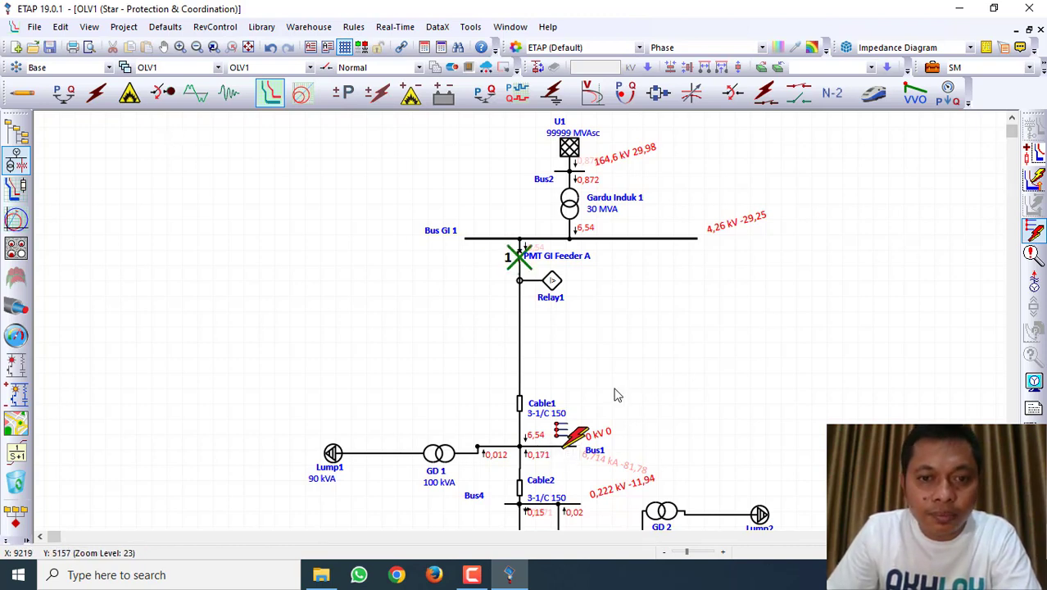
key("Escape")
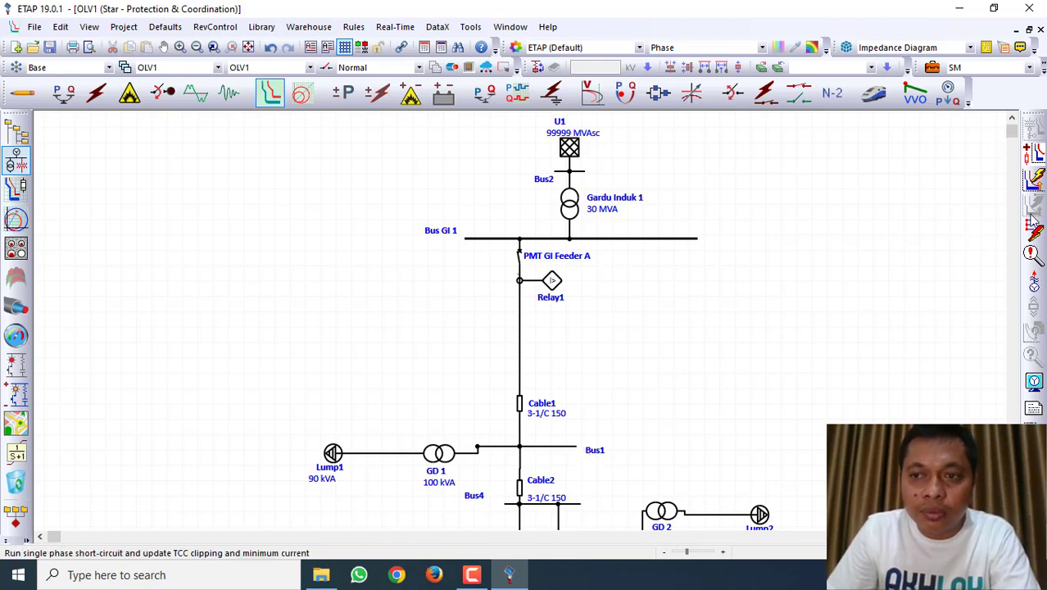
left_click(1034, 233)
left_click(548, 445)
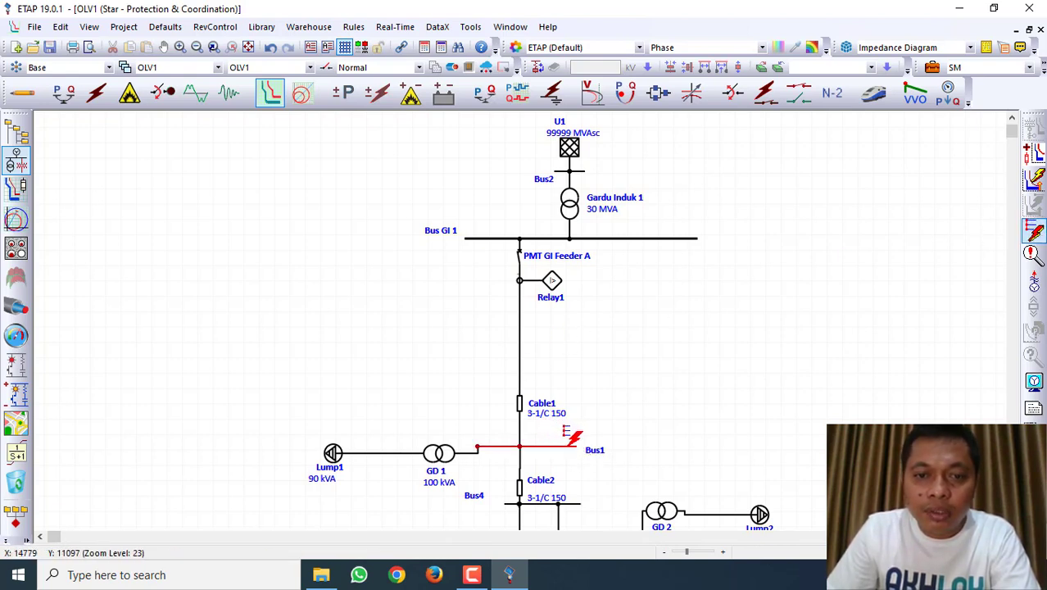
left_click(567, 443)
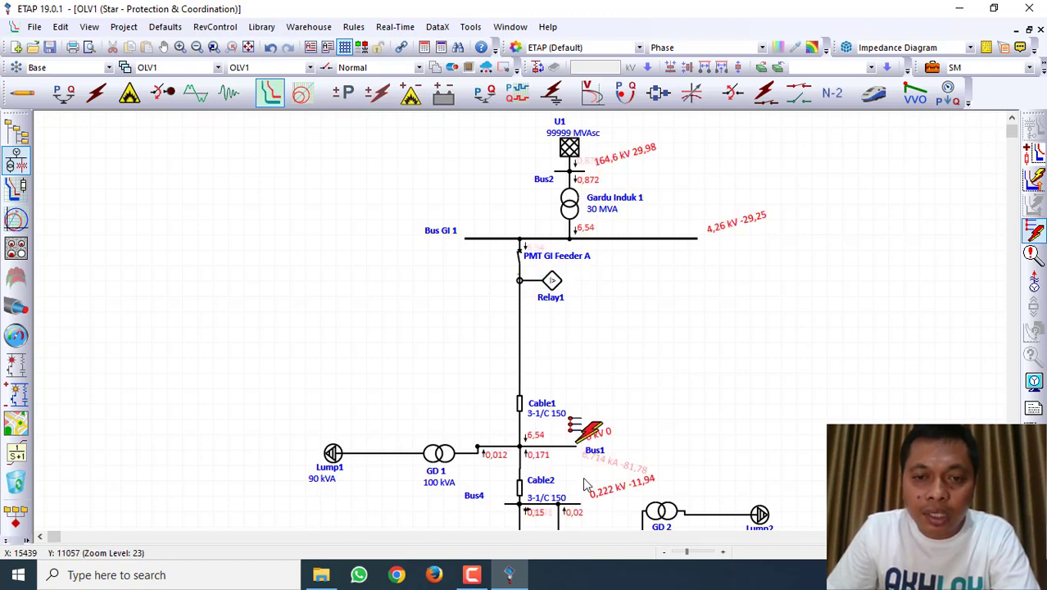
Move the Bus1 fault-current label above the fault symbol so it stands clear of the bus name.
scroll(578, 473, "up", 5)
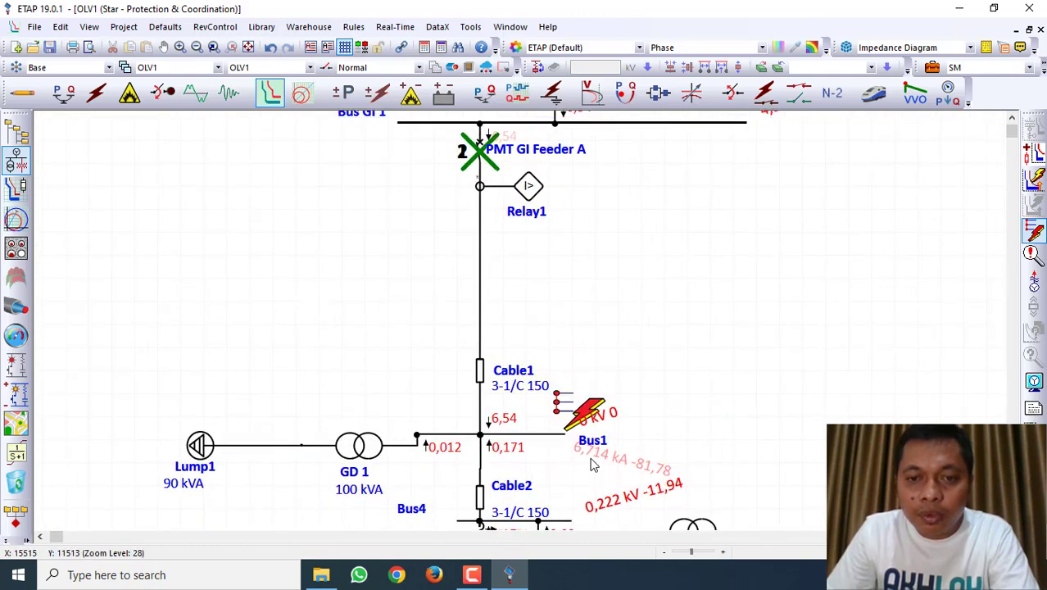
left_click_drag(602, 461, 628, 389)
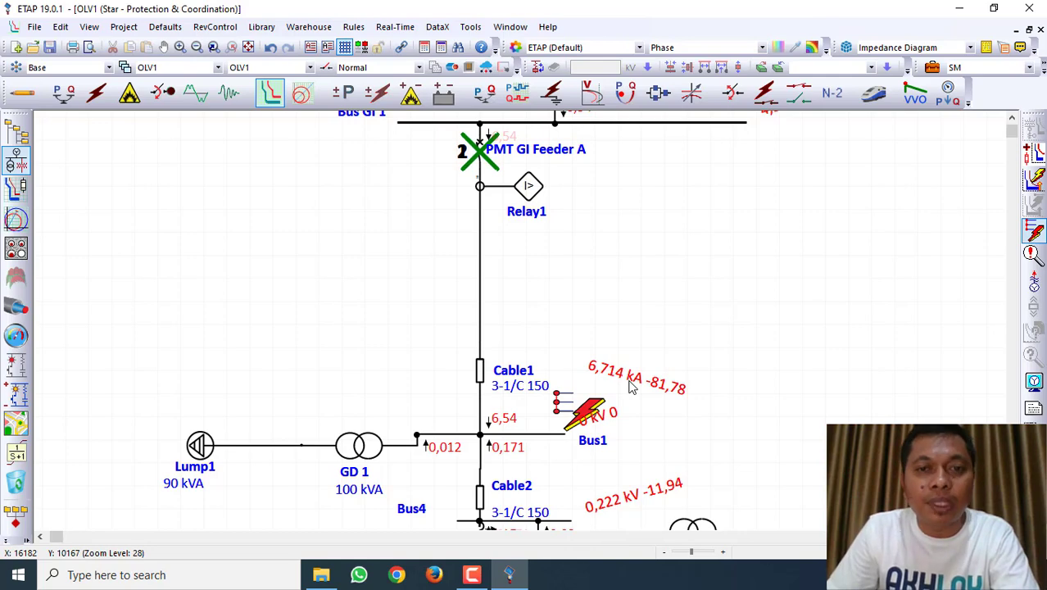
scroll(628, 385, "down", 4)
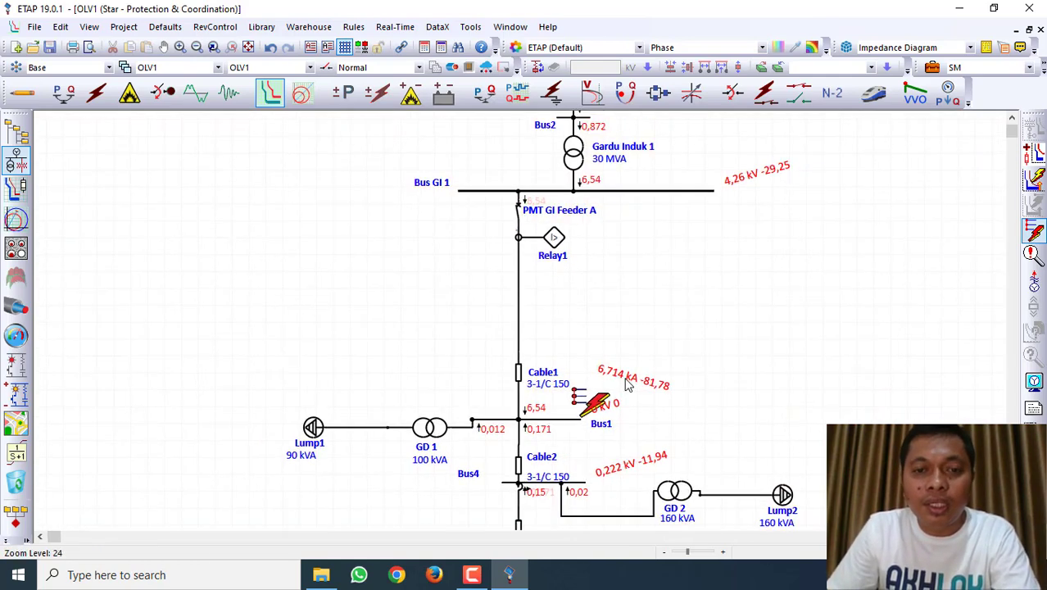
Clear the Bus1 fault and insert a fault on Bus8.
left_click(1033, 237)
left_click(1033, 236)
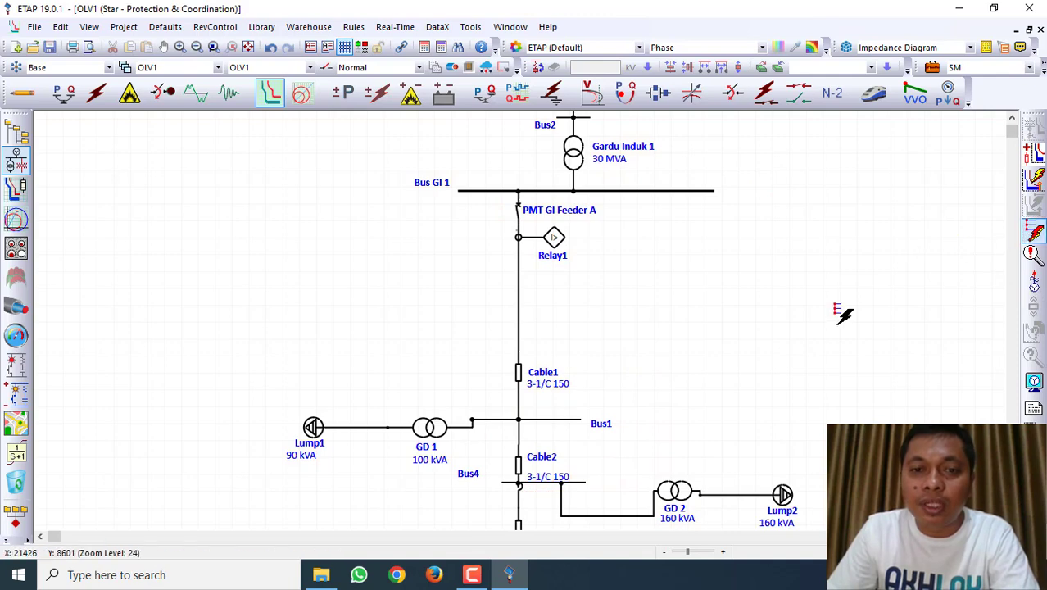
scroll(682, 377, "down", 10)
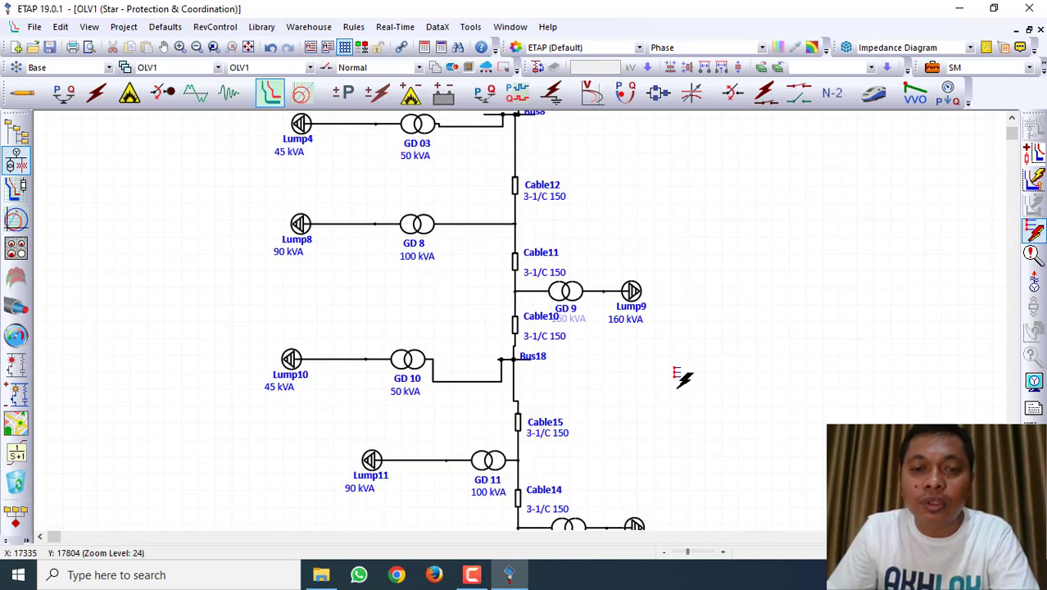
scroll(682, 377, "down", 5)
scroll(682, 376, "up", 15)
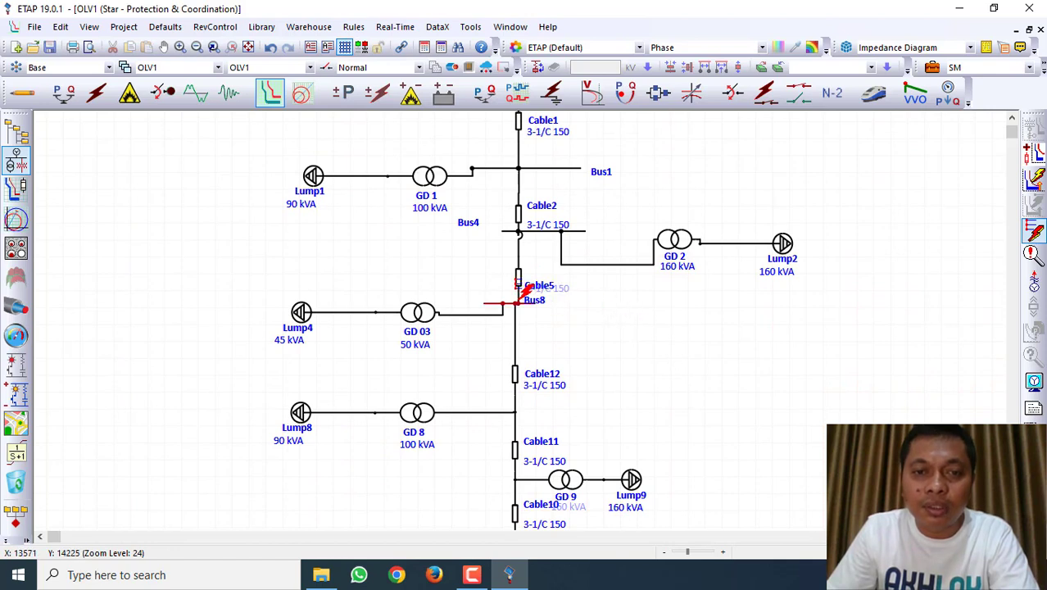
left_click(529, 292)
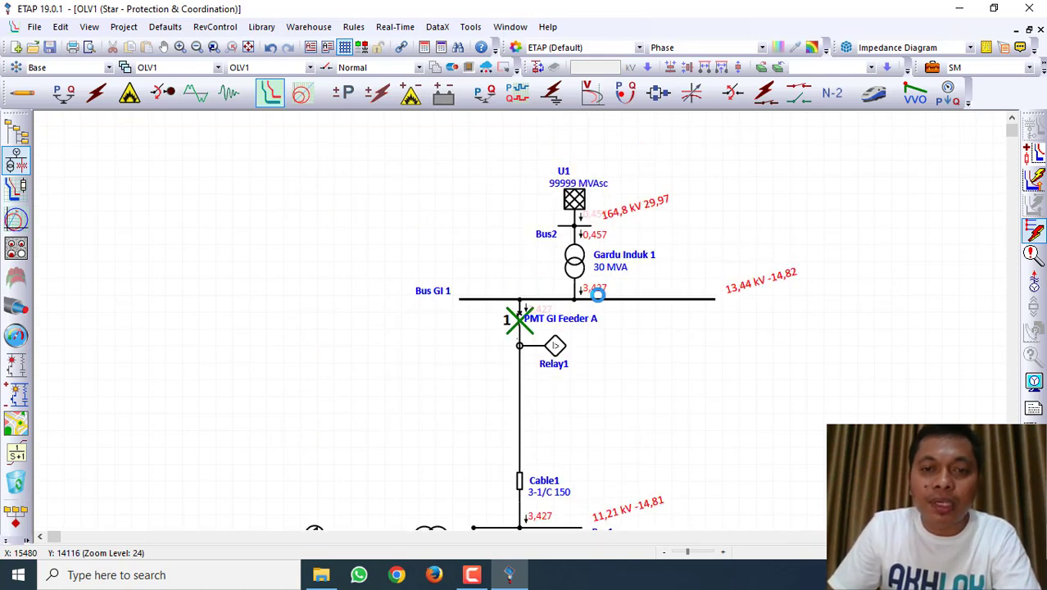
Examine the operating sequence at PMT GI Feeder A and shift the Bus8 fault-current label slightly away from the bus.
scroll(541, 335, "down", 3)
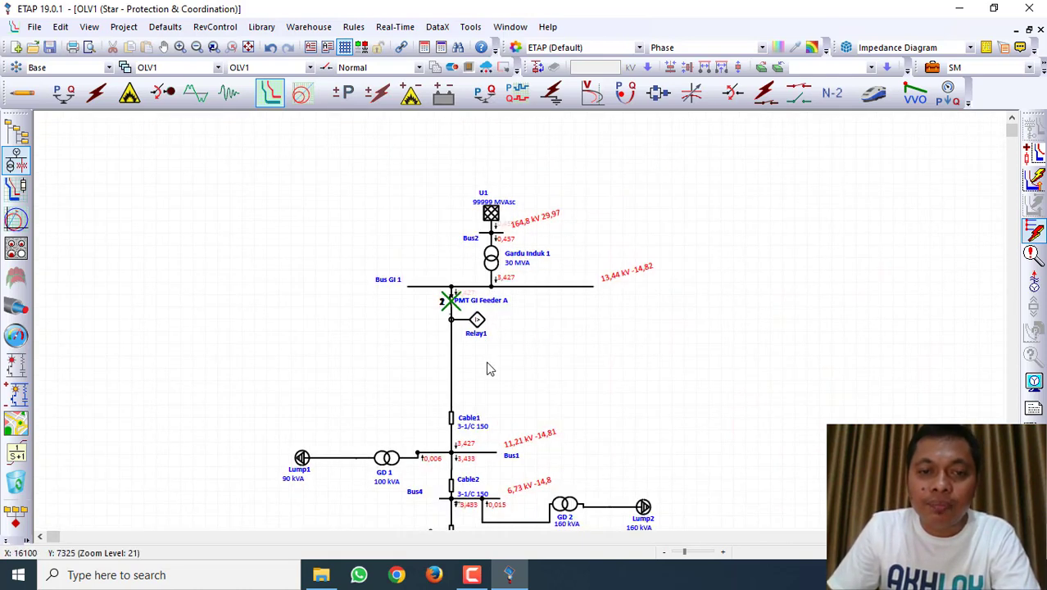
scroll(486, 367, "down", 3)
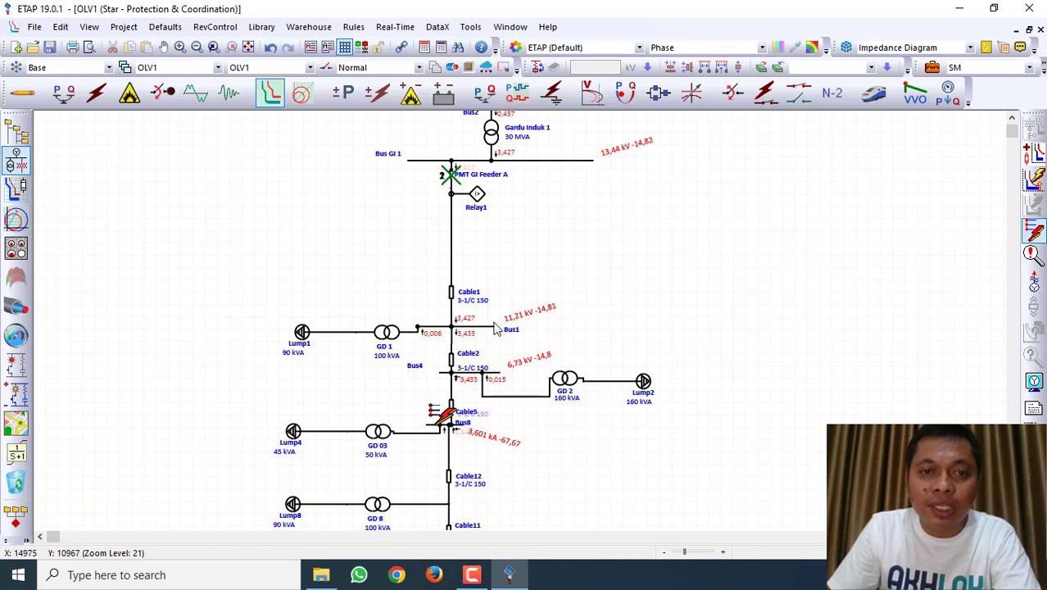
scroll(494, 327, "up", 1)
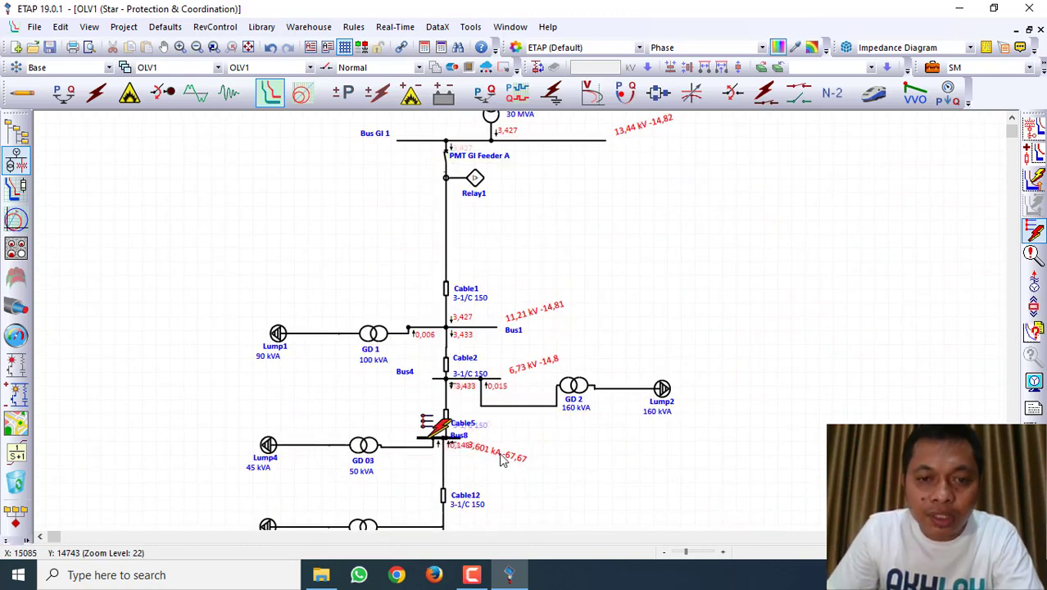
left_click_drag(502, 461, 505, 464)
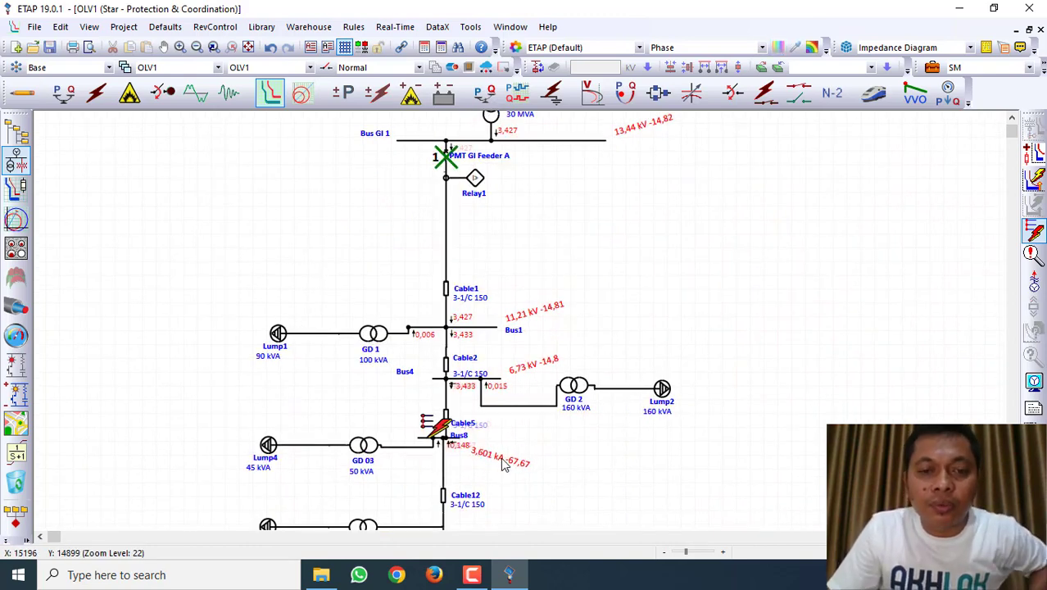
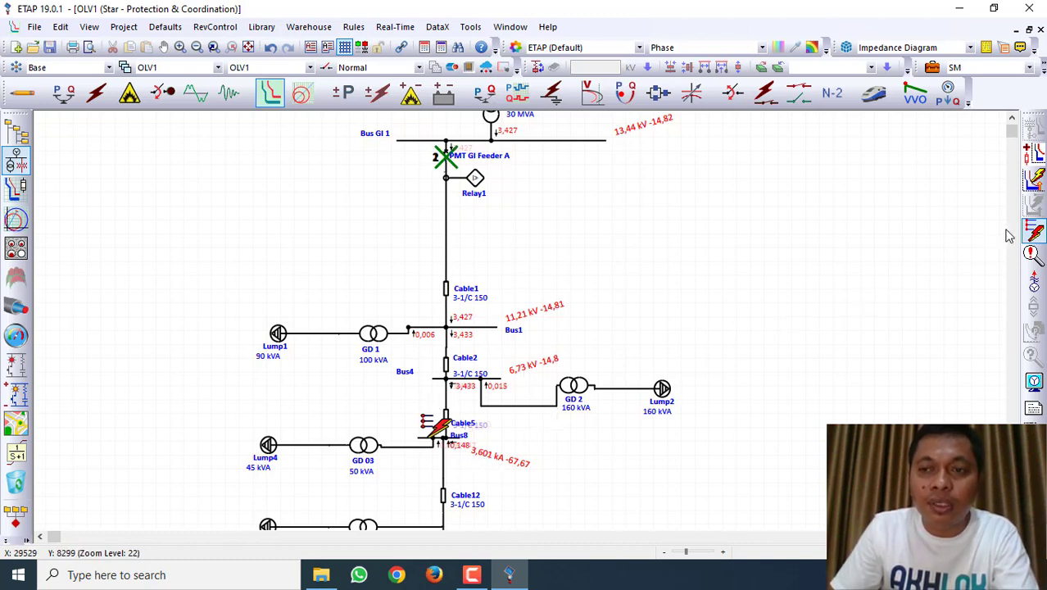
Insert a fault on Bus18 and examine its fault current and the response of PMT GI Feeder A and Relay1.
left_click(1033, 235)
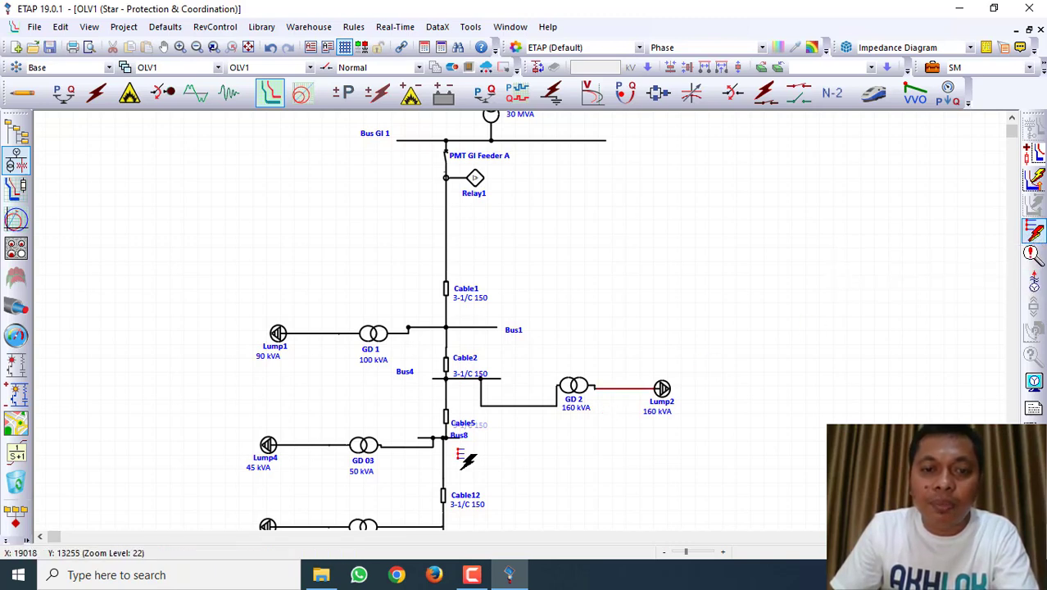
scroll(471, 451, "down", 5)
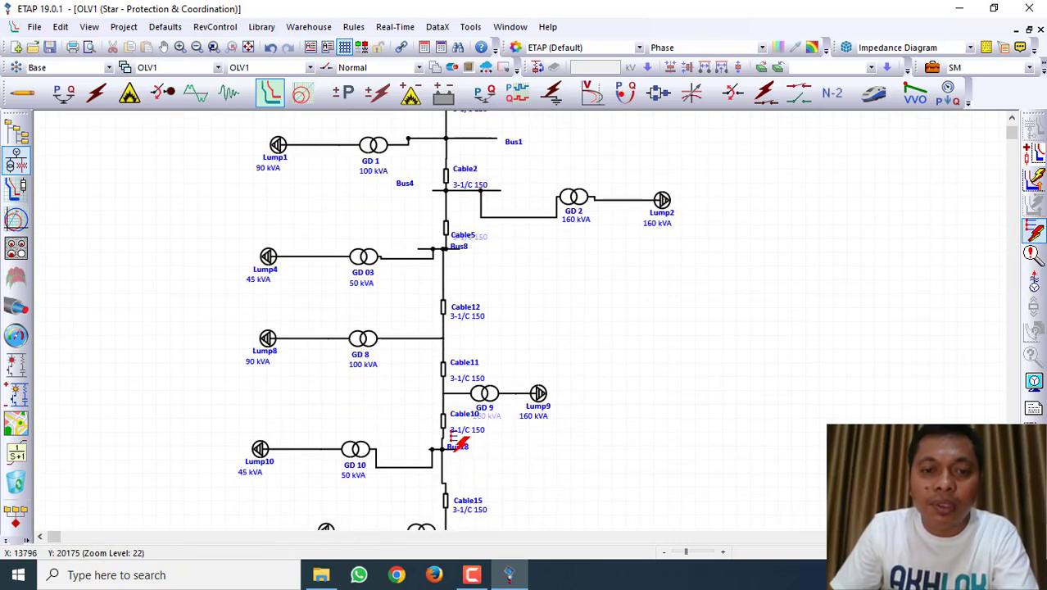
left_click(446, 447)
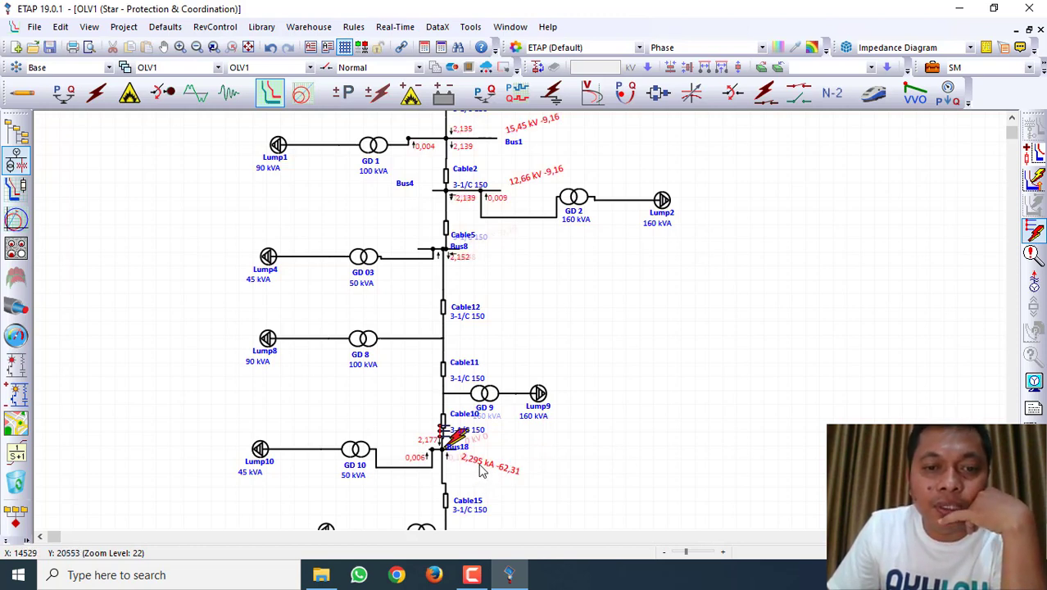
scroll(483, 468, "up", 5)
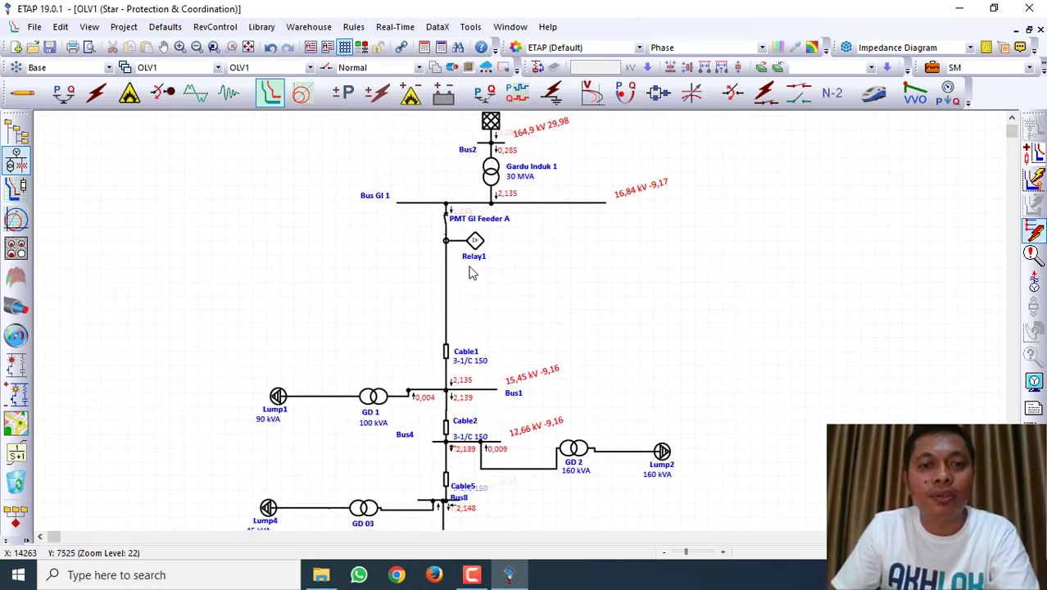
scroll(468, 271, "down", 6)
scroll(475, 293, "down", 1)
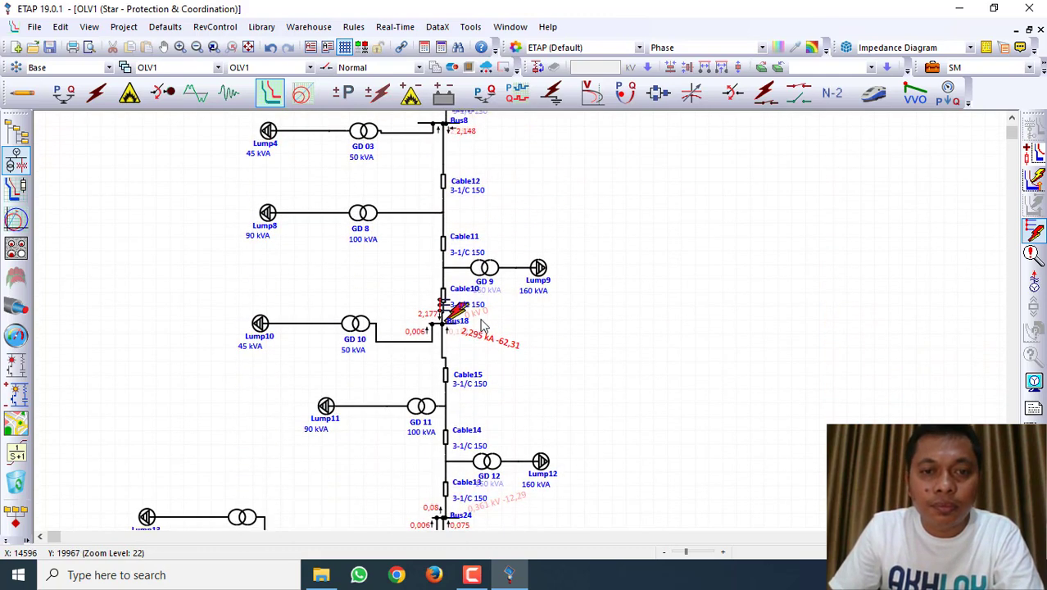
scroll(483, 326, "up", 7)
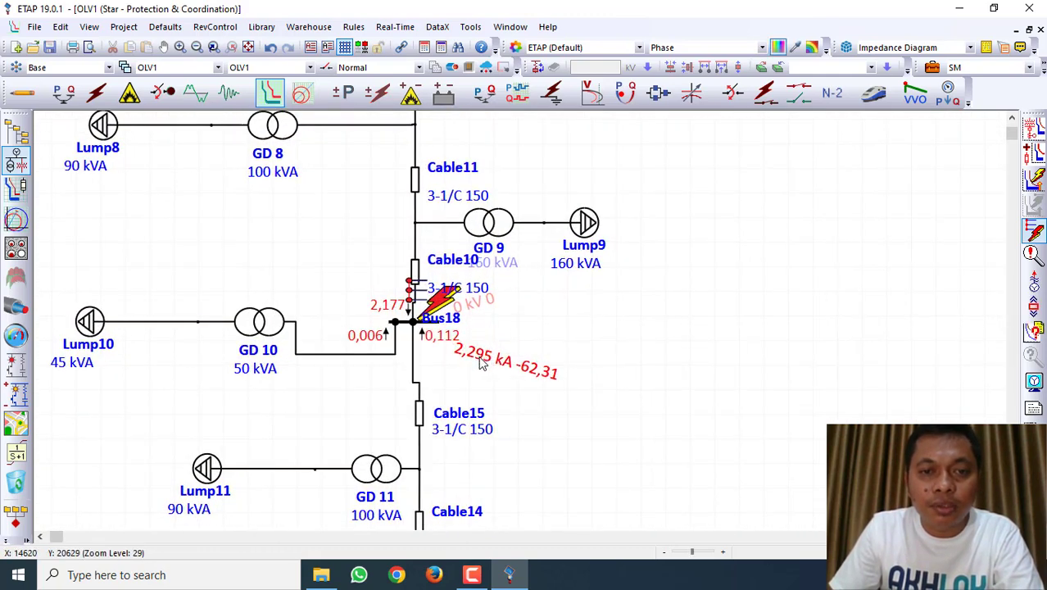
scroll(483, 361, "down", 6)
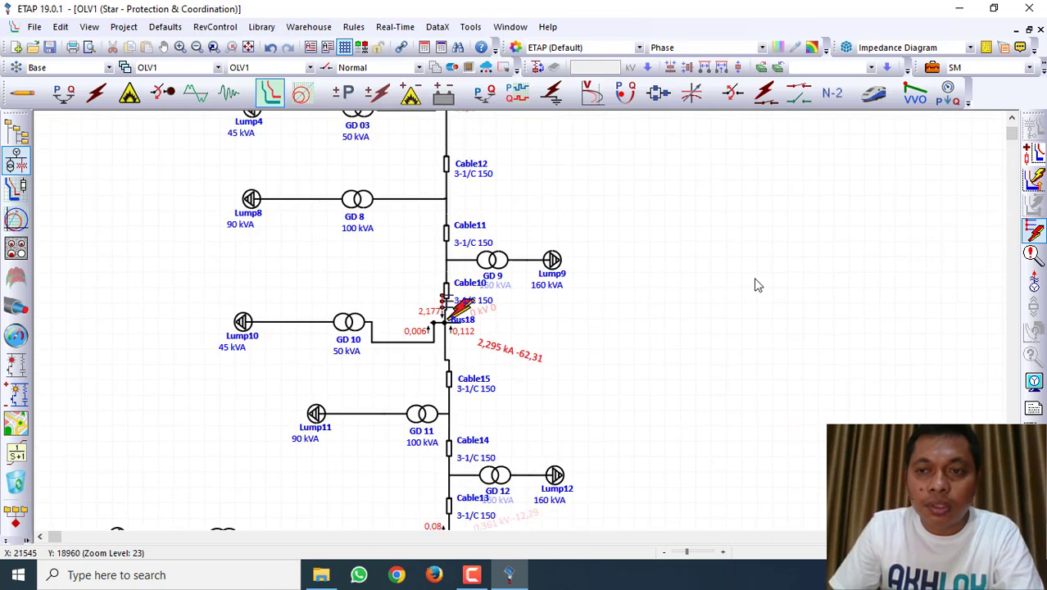
Clear the Bus18 fault and insert a fault on Bus36 at the end of the feeder.
left_click(1033, 233)
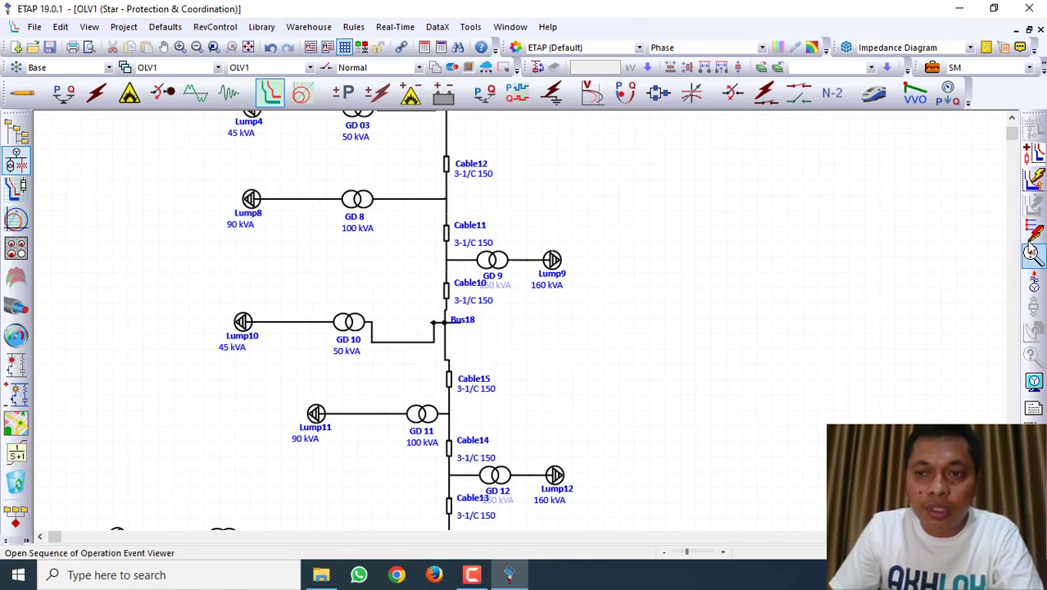
left_click(1033, 233)
scroll(623, 365, "down", 3)
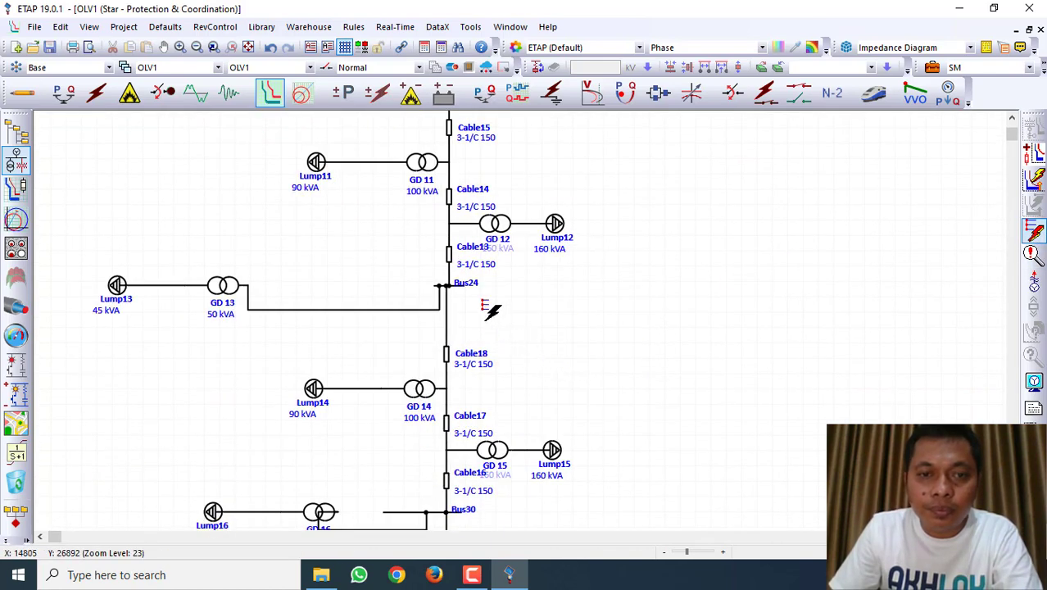
scroll(495, 369, "down", 5)
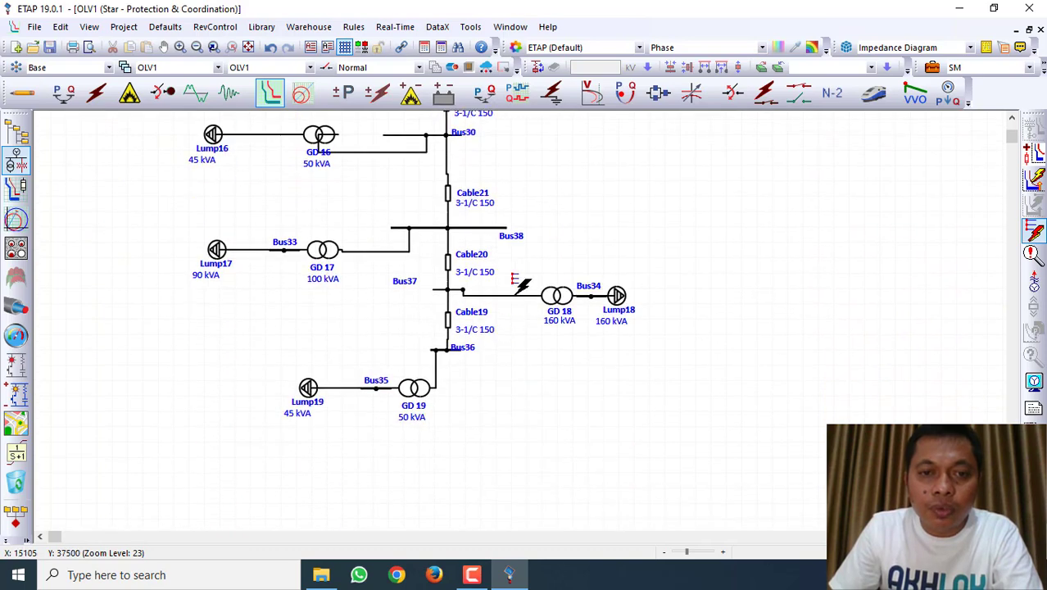
left_click(452, 348)
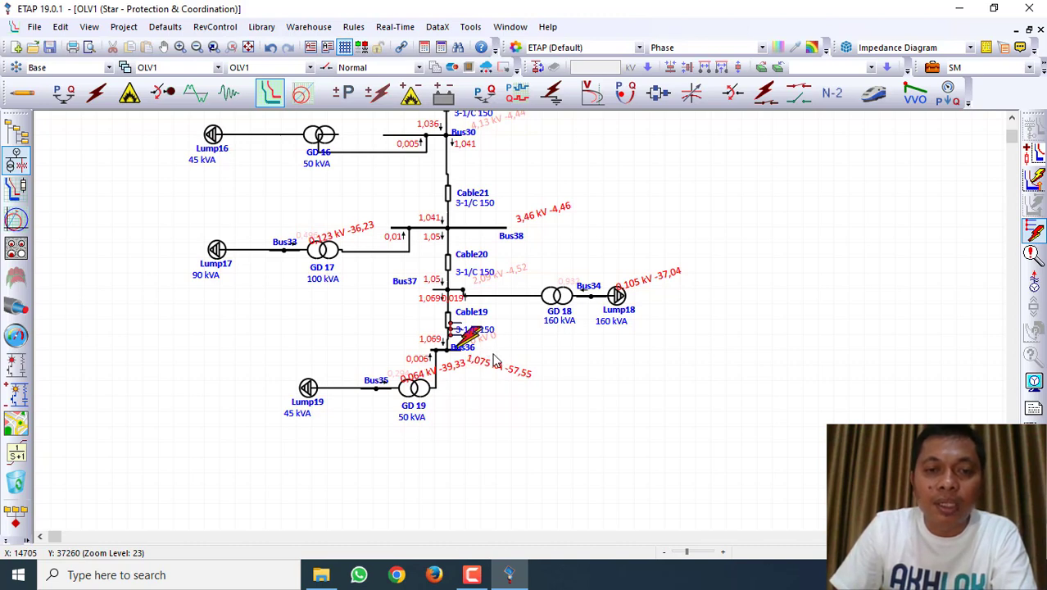
Clear the Bus36 fault results and return the one-line diagram to Edit Mode at the feeder section around Bus32.
left_click(1034, 235)
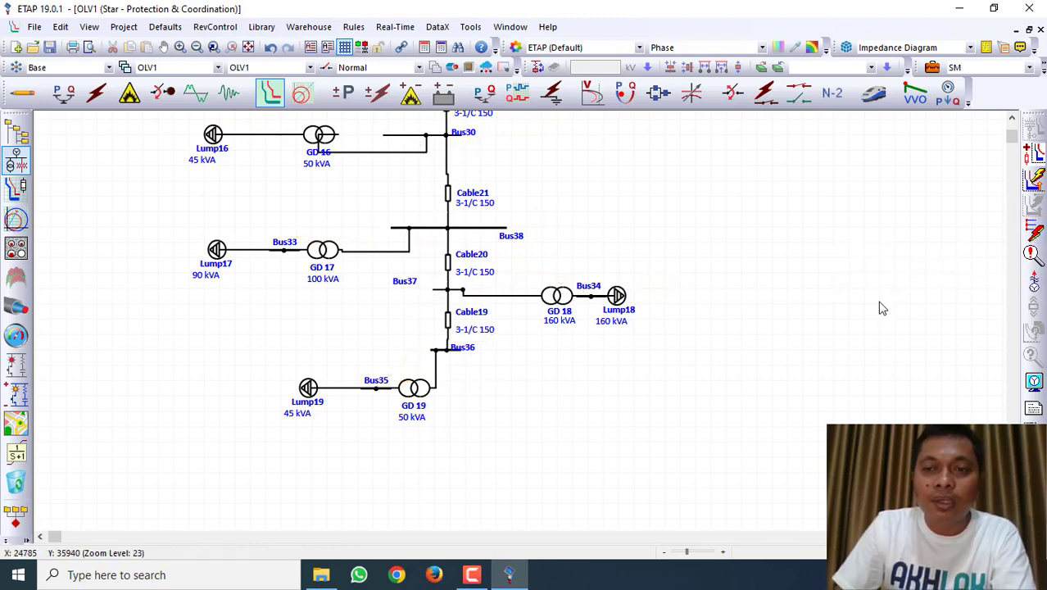
scroll(829, 316, "up", 2)
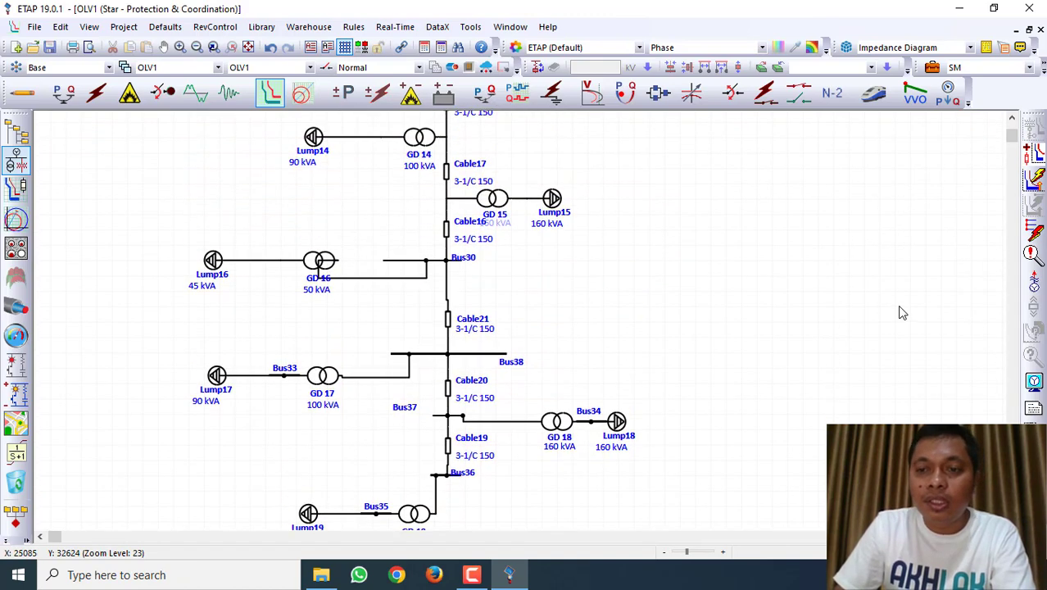
left_click(22, 93)
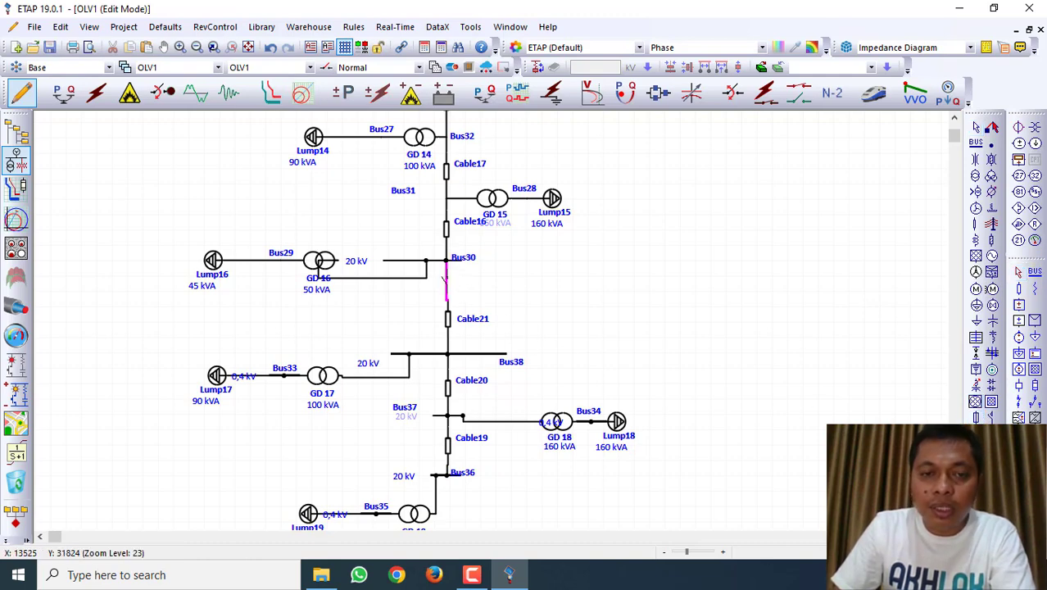
scroll(464, 279, "up", 3)
key("Escape")
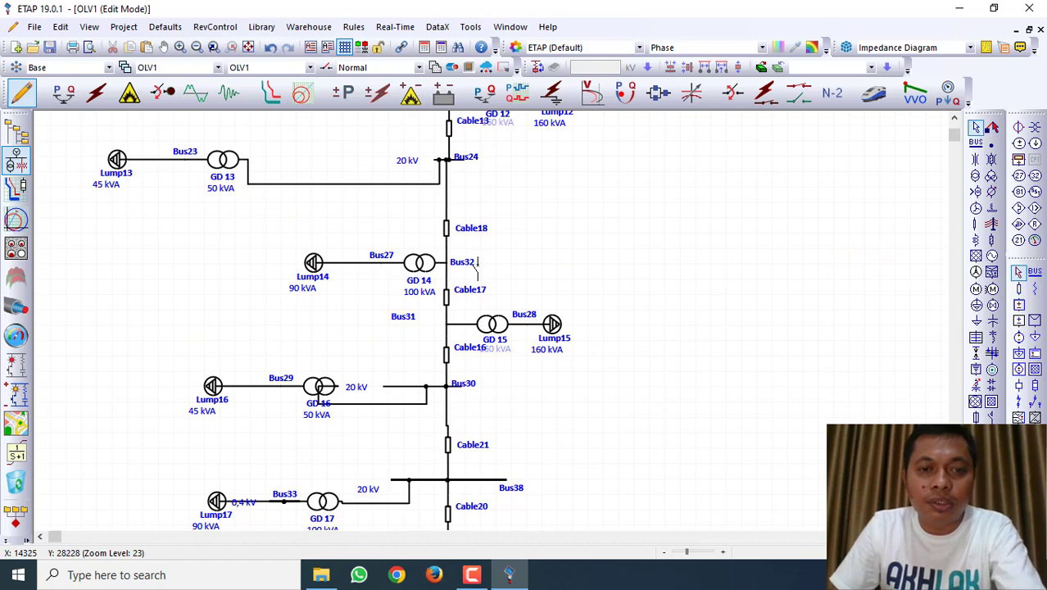
Examine the feeder from power grid U1 down to transformer GD 19, including the section below Bus19.
scroll(513, 287, "down", 3)
scroll(516, 286, "down", 4)
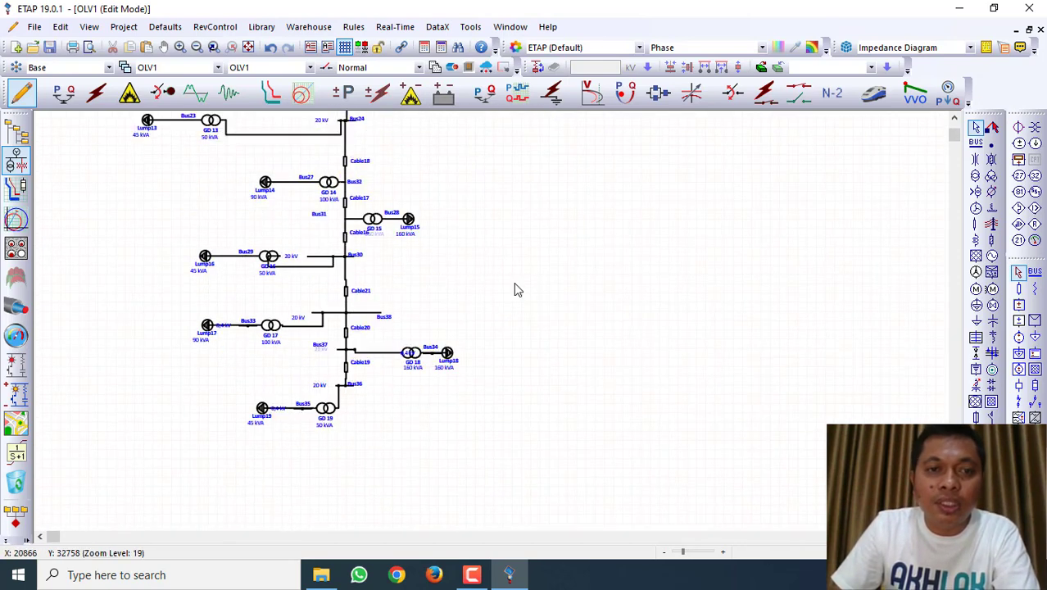
scroll(475, 305, "up", 9)
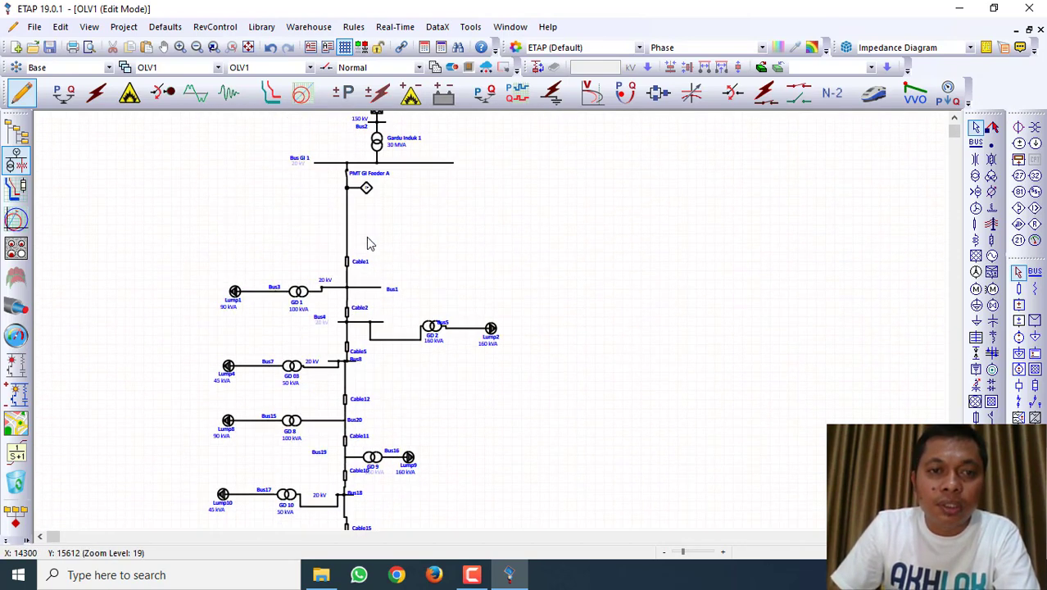
scroll(368, 253, "down", 5)
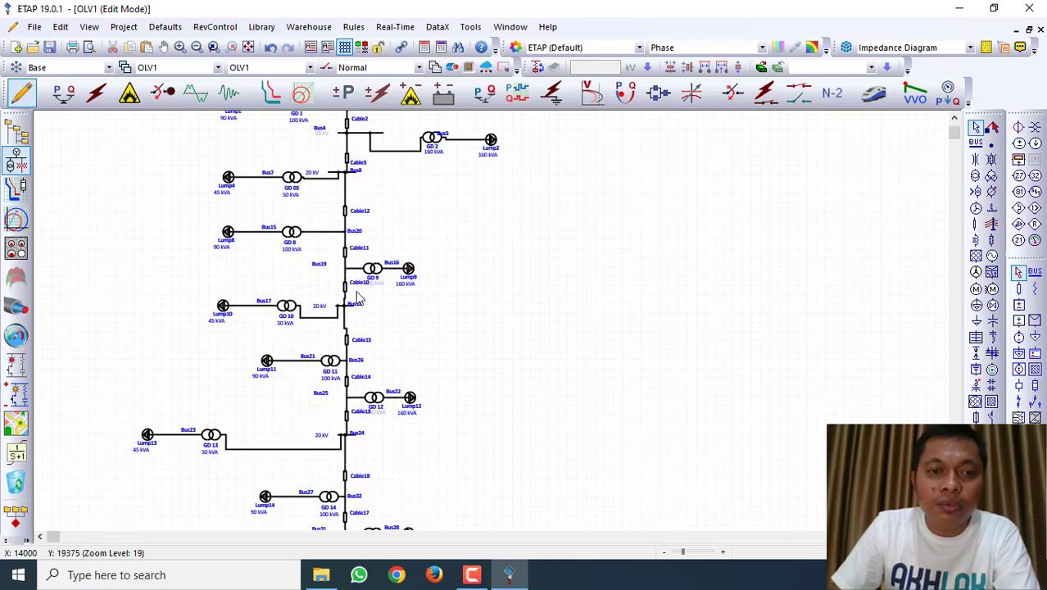
scroll(352, 296, "down", 2)
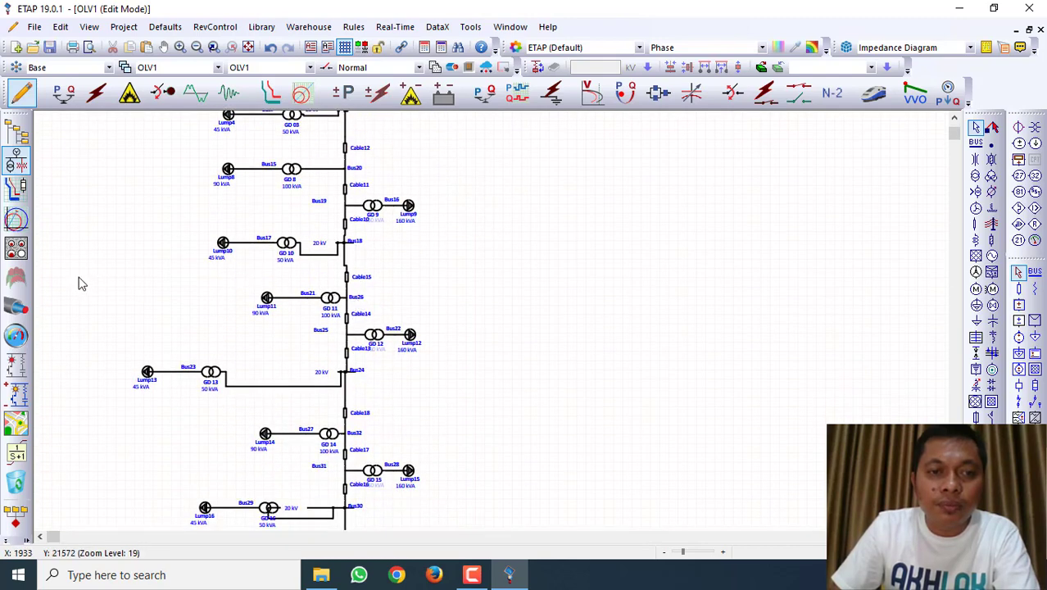
left_click_drag(79, 277, 523, 517)
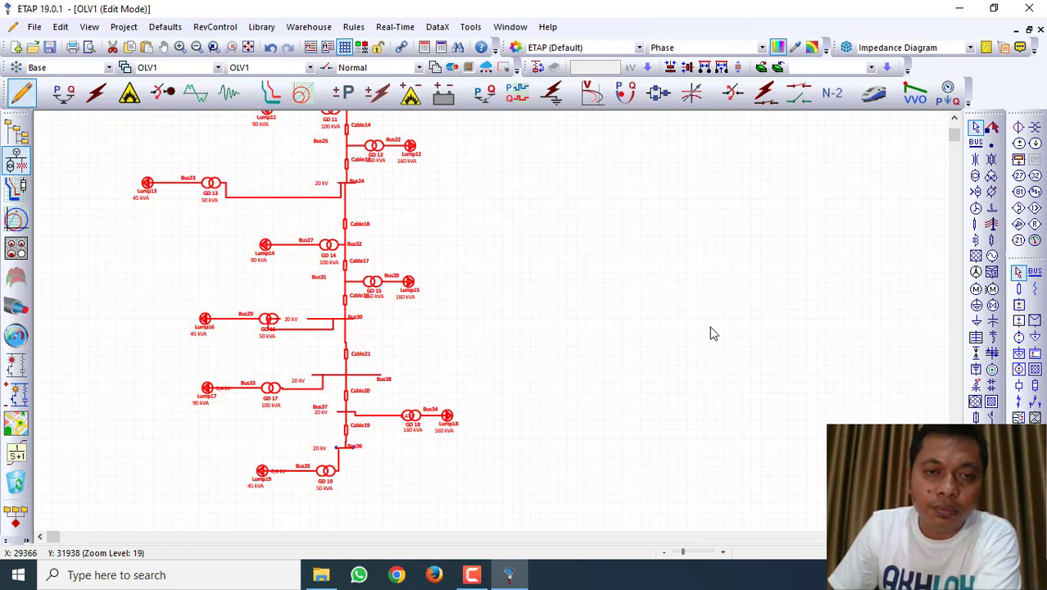
scroll(710, 332, "up", 10)
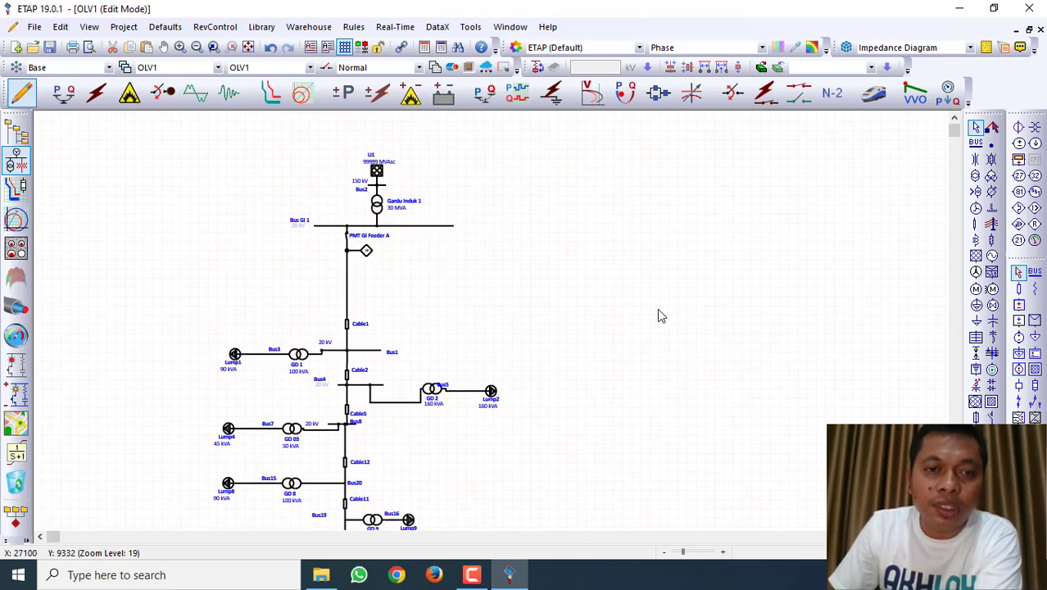
scroll(651, 314, "down", 4)
scroll(174, 286, "down", 1)
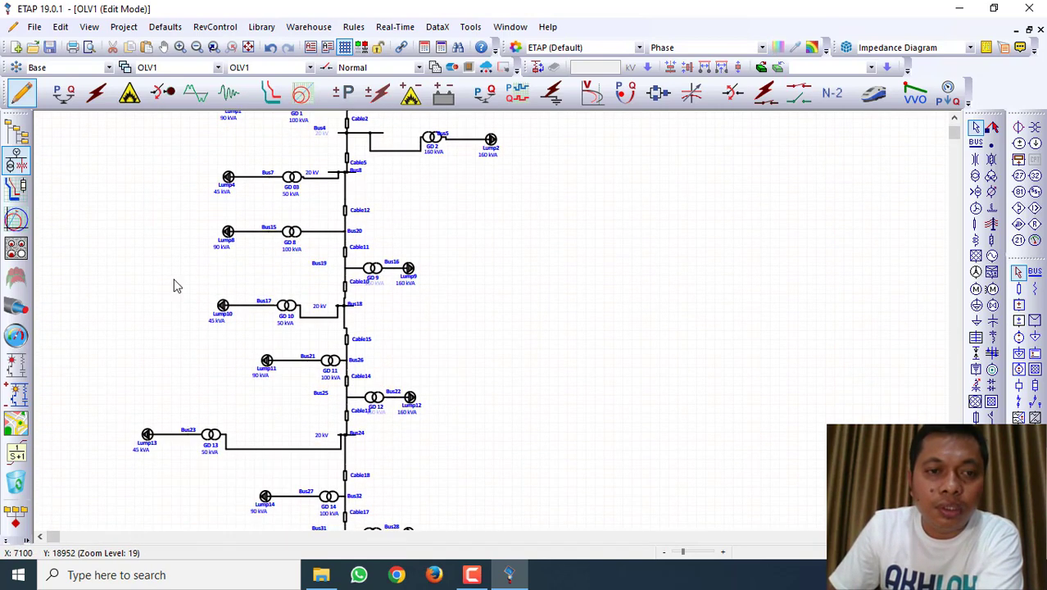
Select the feeder section from Cable10 down to GD 19 and move it downward to open a gap below Bus19.
left_click_drag(214, 368, 546, 587)
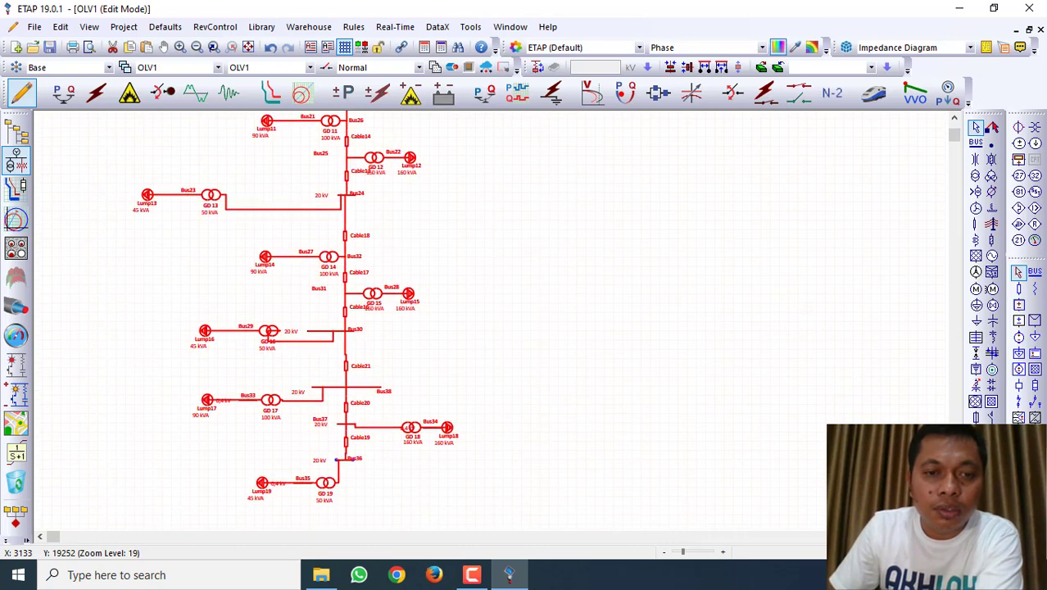
scroll(591, 402, "up", 8)
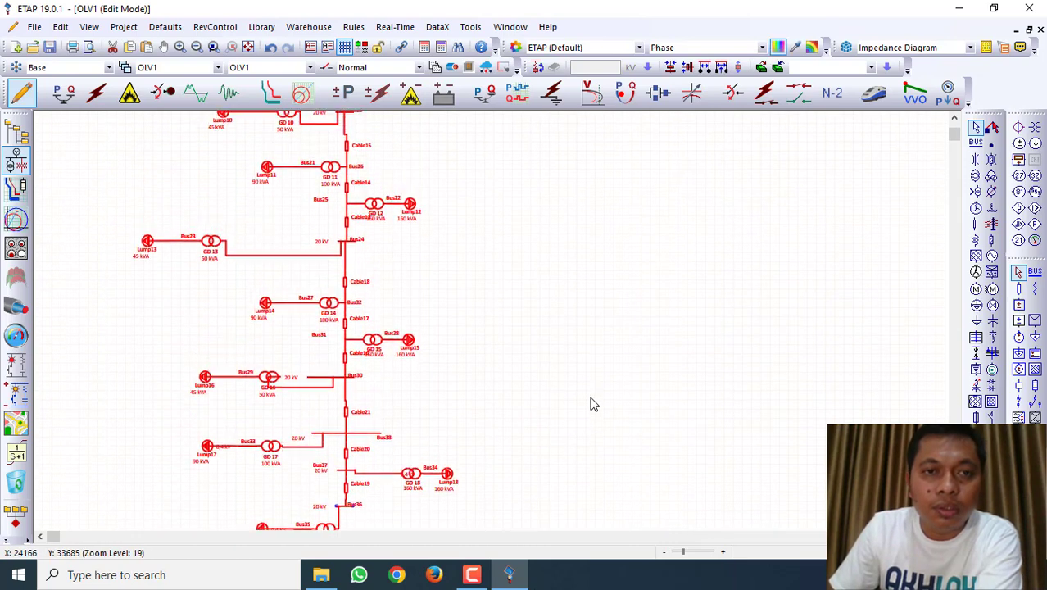
key("Down")
key("Down")
key("Down")
key("Down")
key("Down")
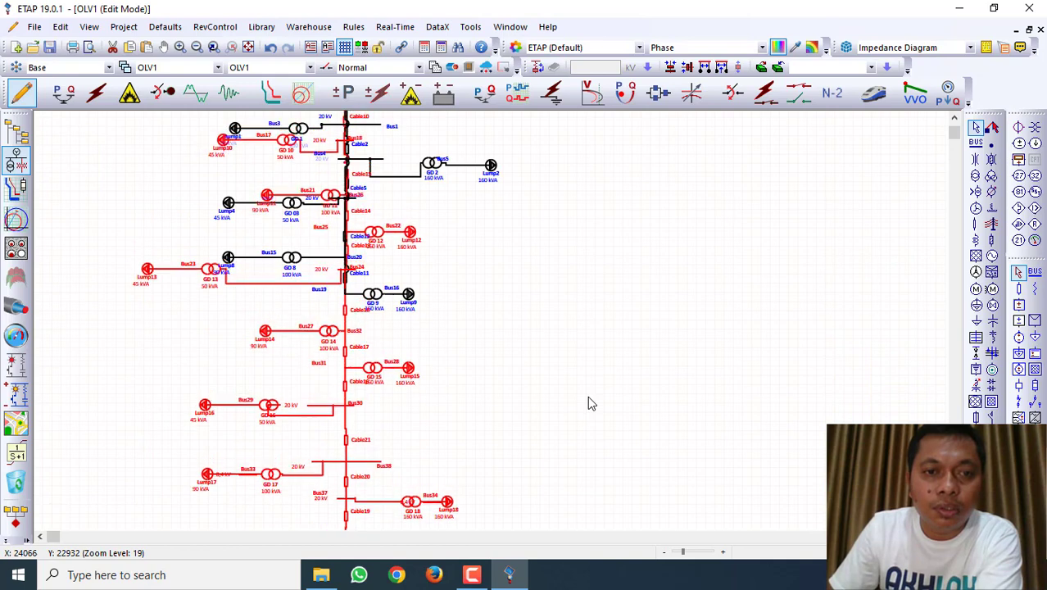
scroll(586, 396, "up", 4)
scroll(586, 395, "up", 1)
scroll(585, 396, "down", 10)
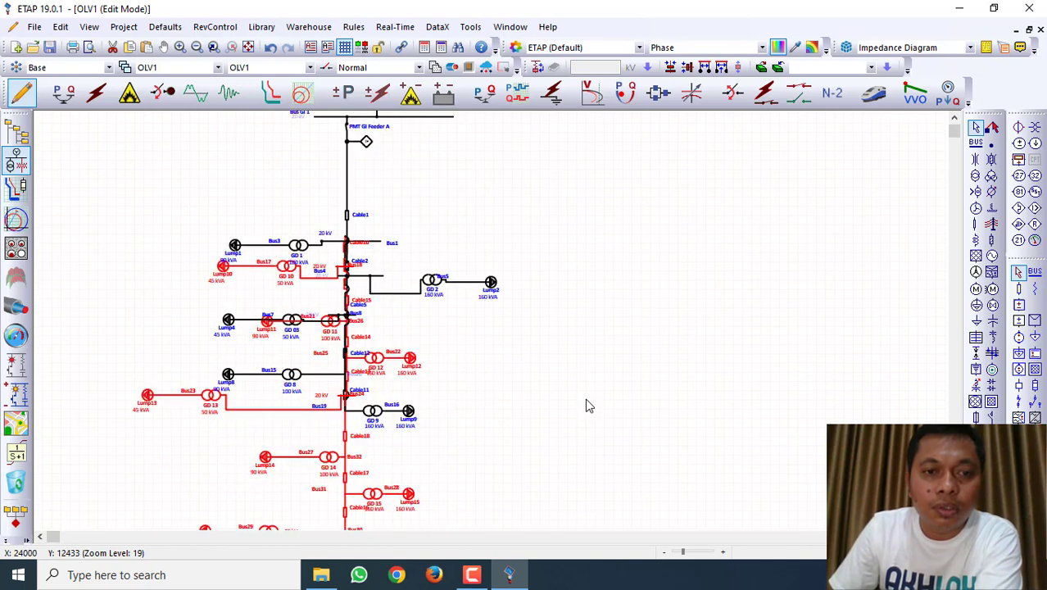
scroll(581, 405, "down", 10)
scroll(577, 404, "up", 14)
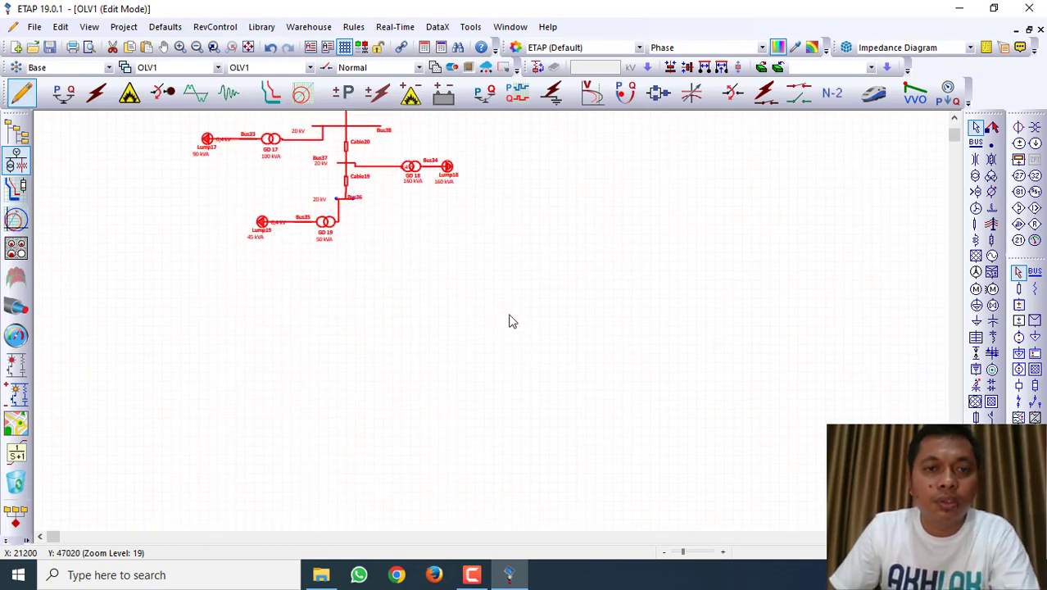
scroll(400, 326, "up", 5)
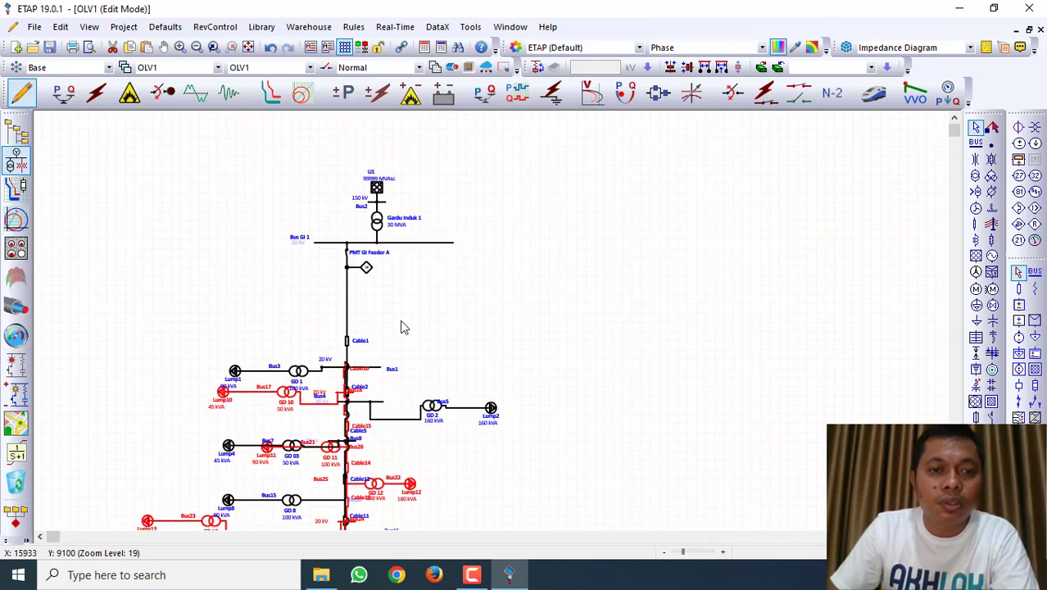
scroll(400, 326, "up", 1)
scroll(402, 326, "down", 3)
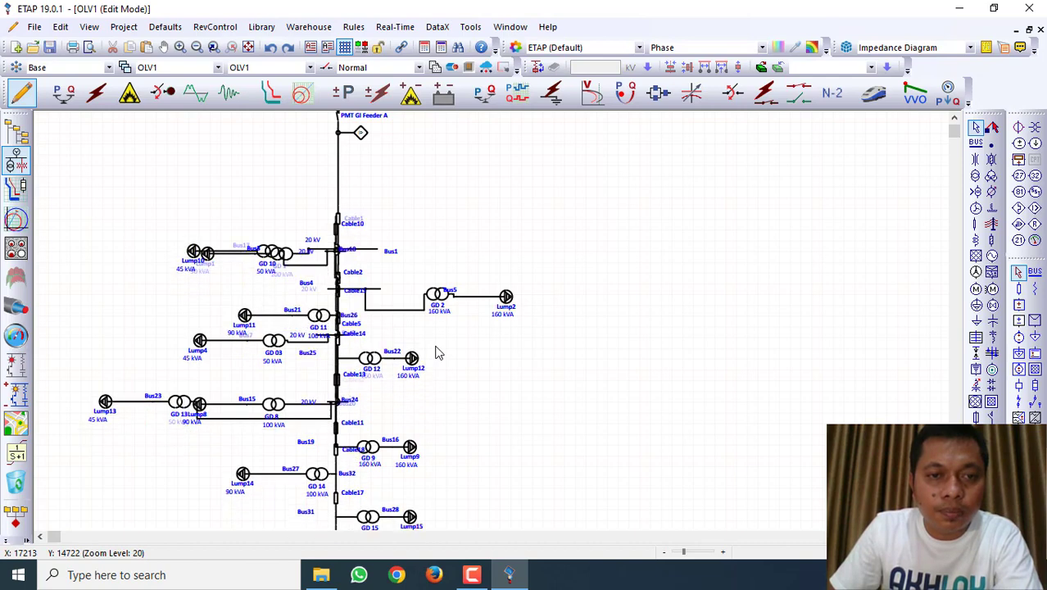
scroll(436, 365, "down", 4)
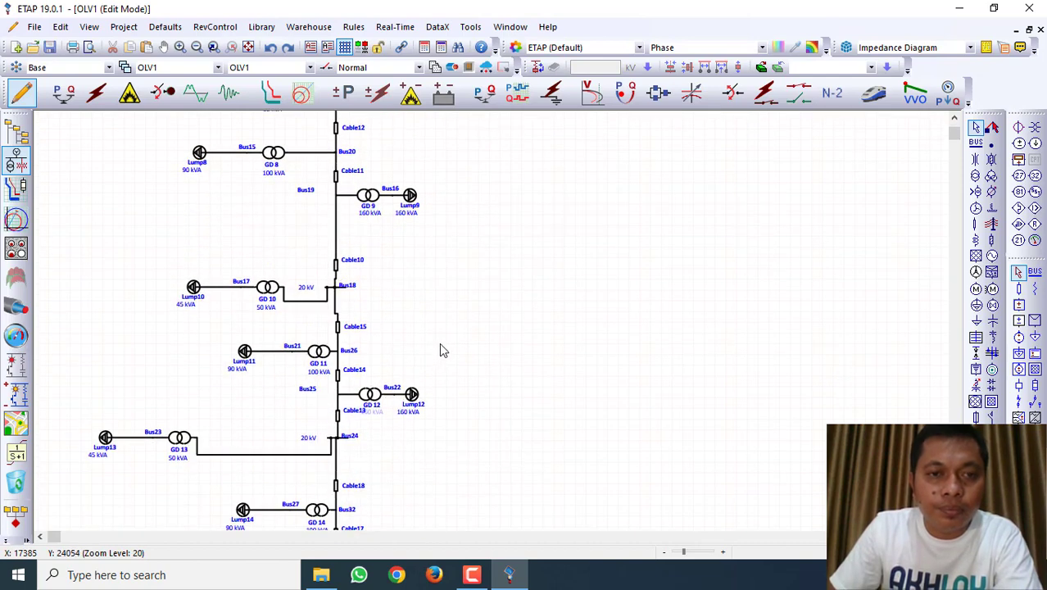
Select the feeder section from Cable18 down to GD 19 and move it downward to open a gap below Bus24.
scroll(439, 347, "down", 1)
scroll(309, 287, "down", 3)
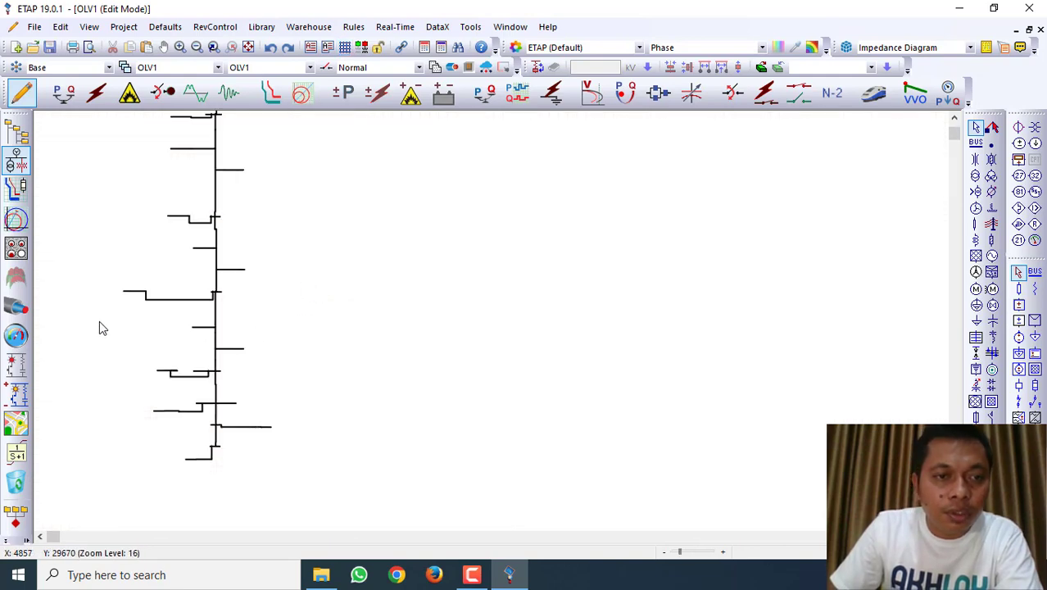
left_click_drag(328, 505, 363, 499)
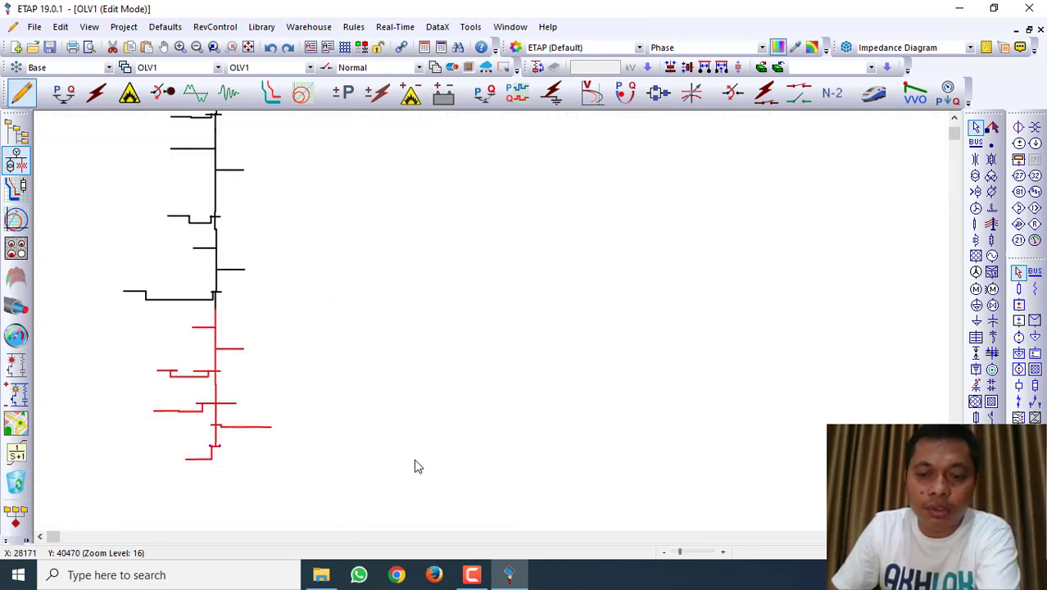
key("Down")
key("Down")
key("Down")
key("Down")
key("Down")
key("Down")
key("Down")
key("Down")
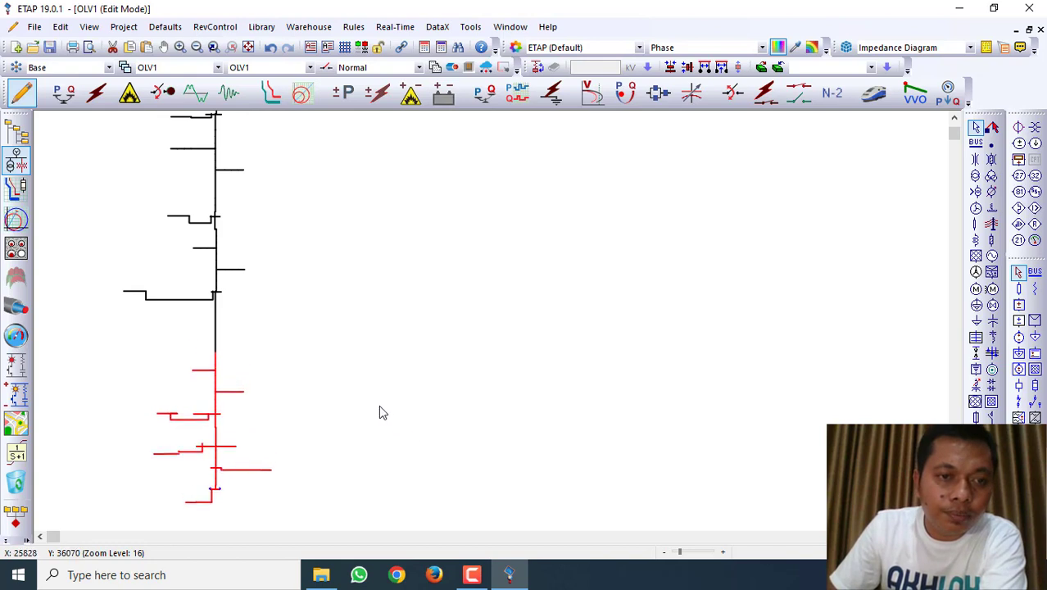
key("Down")
key("Down")
key("Down")
key("Down")
key("Down")
key("Down")
left_click(371, 397)
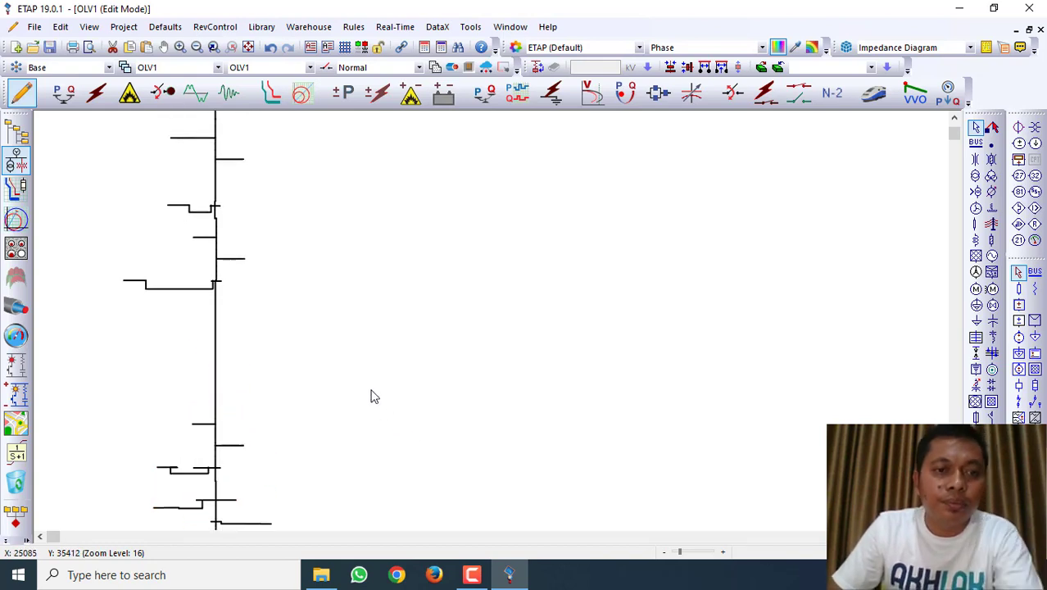
Move the section from Cable10 to Bus24 downward, with its branches, to widen the gap below Bus19.
scroll(371, 396, "up", 4)
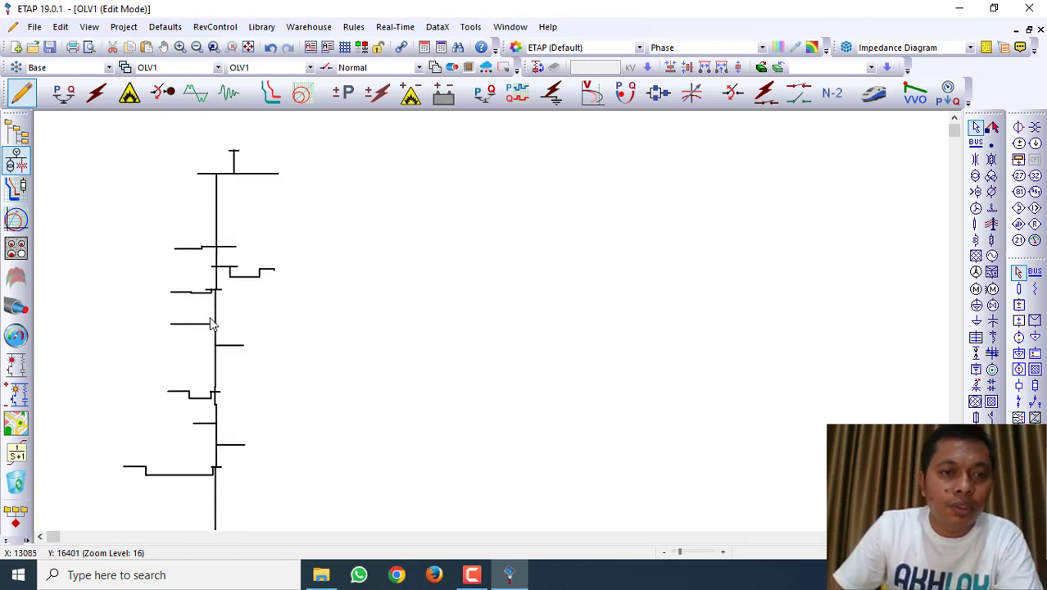
scroll(210, 322, "down", 1)
left_click_drag(270, 431, 346, 472)
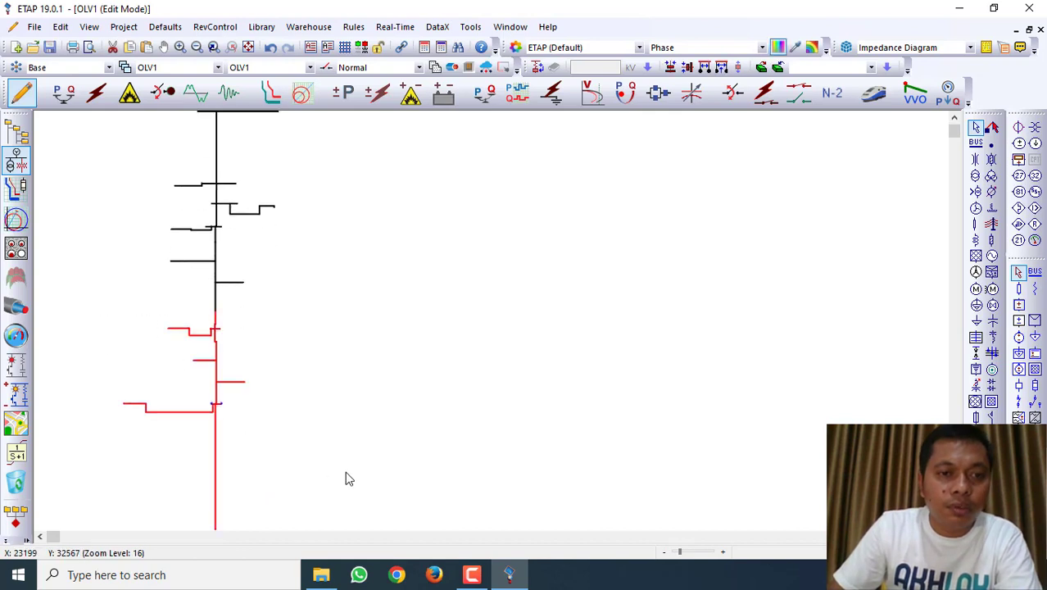
key("Down")
key("Down")
key("Down")
key("Down")
key("Down")
key("Down")
key("Down")
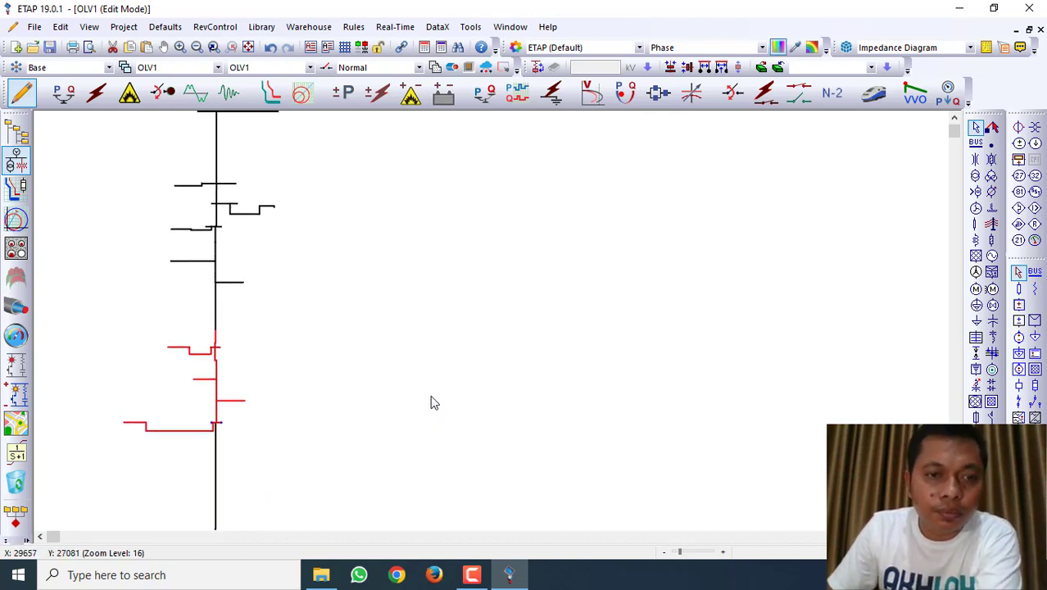
key("Down")
key("Down")
left_click(415, 357)
scroll(275, 370, "up", 1)
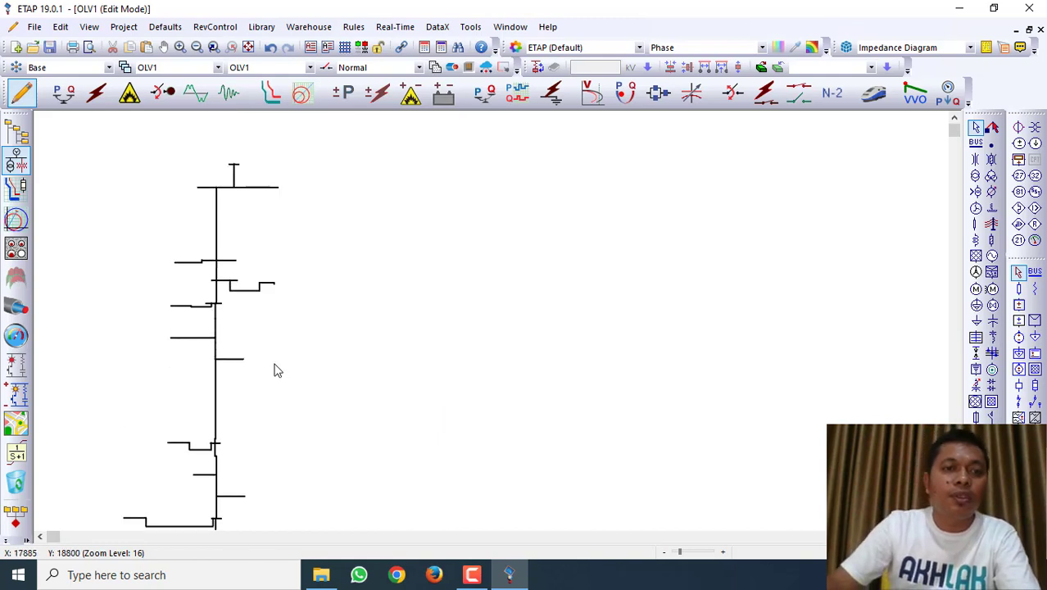
Insert a high voltage circuit breaker on the line between Bus19 and Cable10, just below Bus19.
scroll(183, 283, "up", 5)
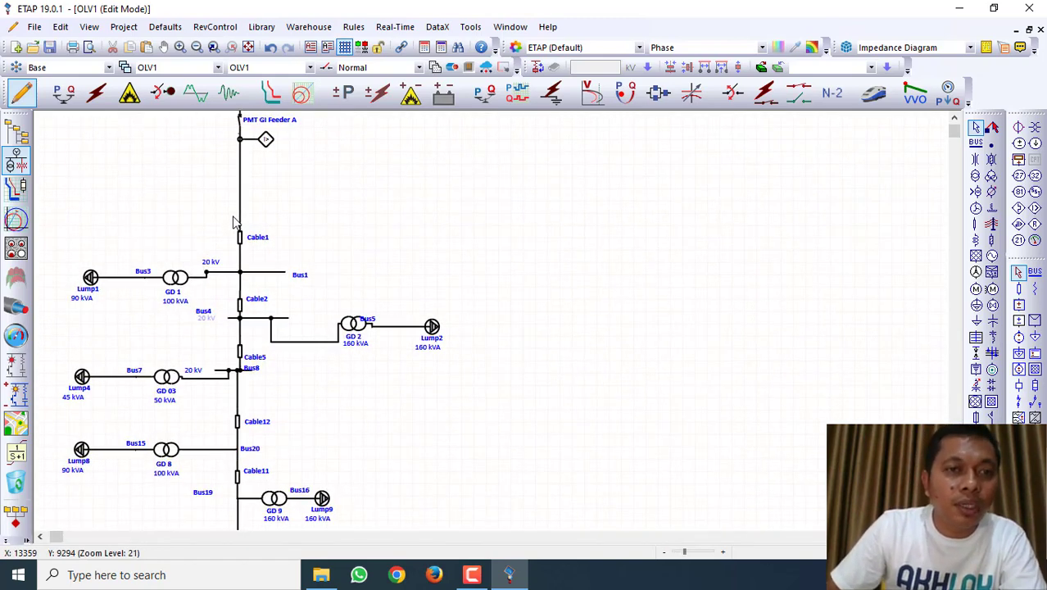
scroll(246, 278, "up", 1)
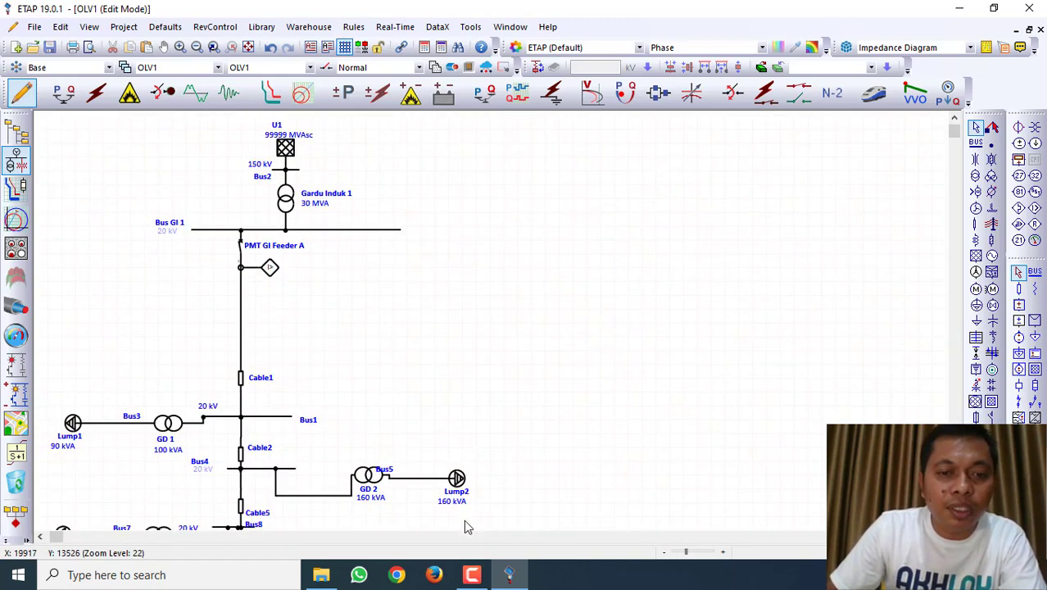
left_click(39, 537)
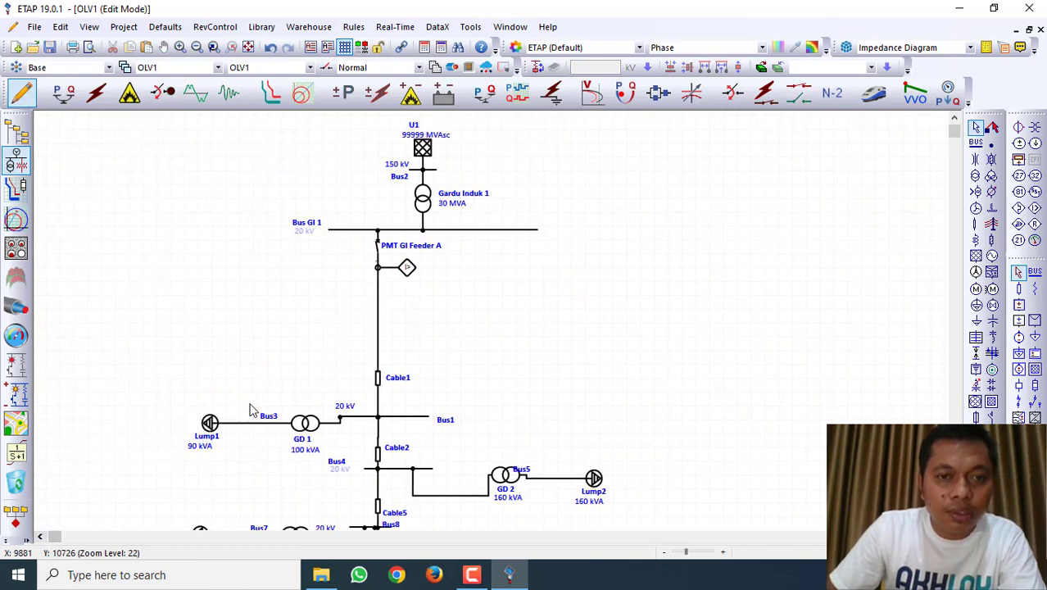
scroll(270, 394, "down", 5)
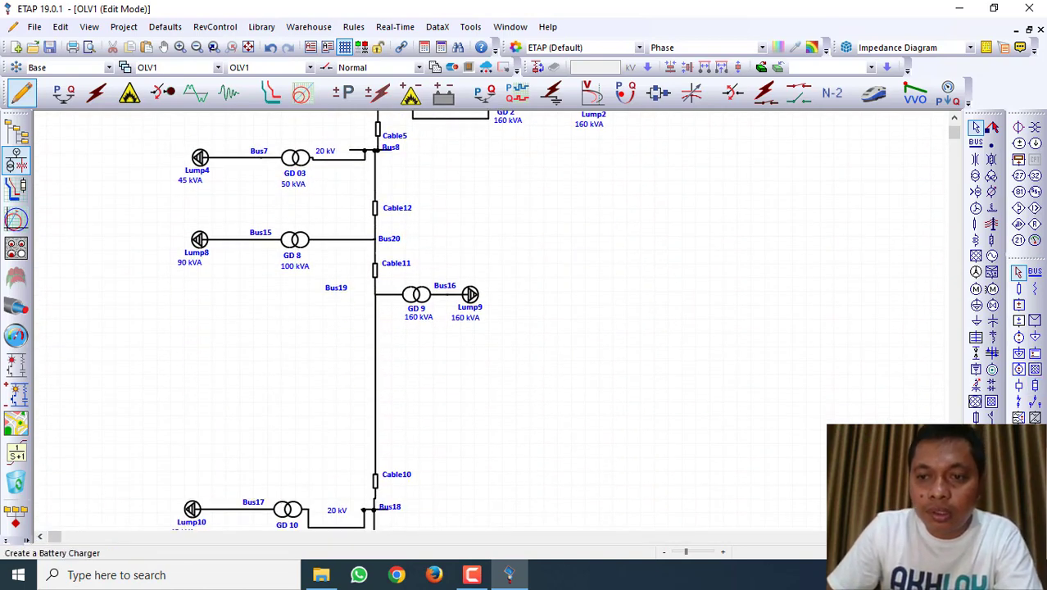
left_click(1018, 289)
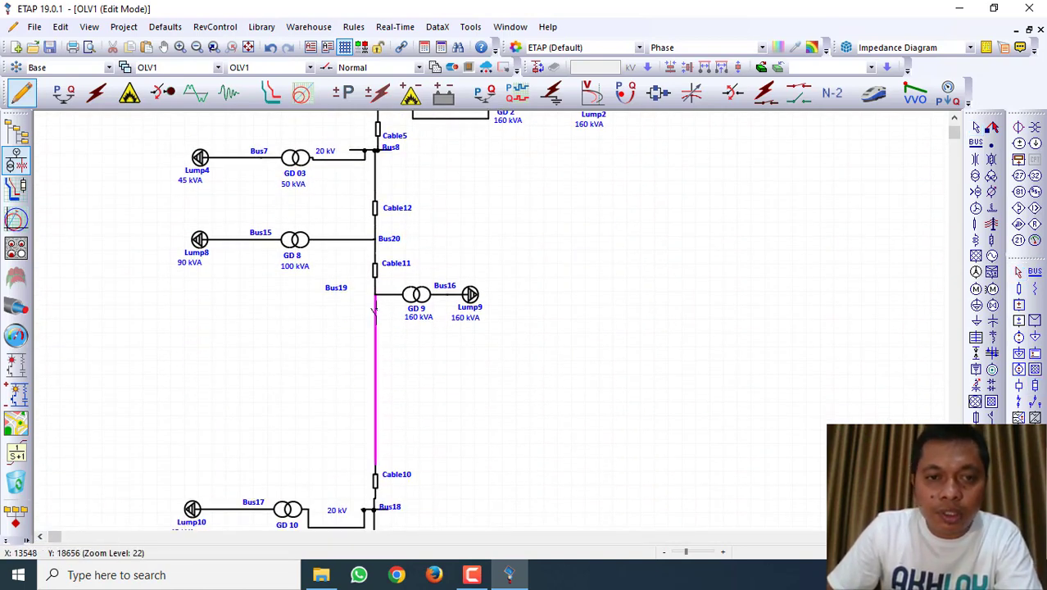
left_click(375, 303)
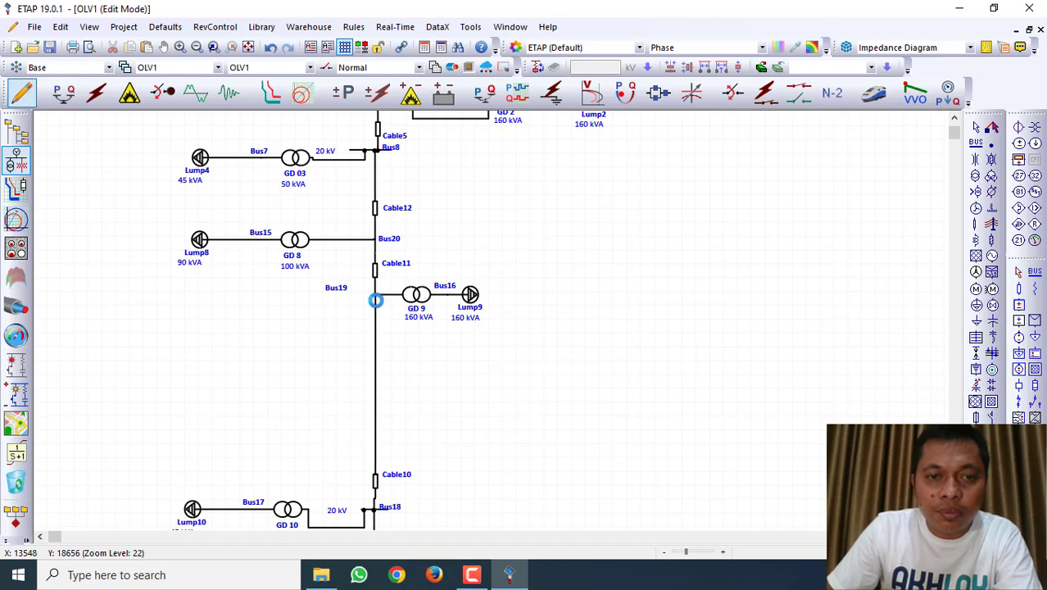
Set the ID of the circuit breaker below Bus19 to RECLOSER 1 and move its label clear of the line.
double_click(373, 309)
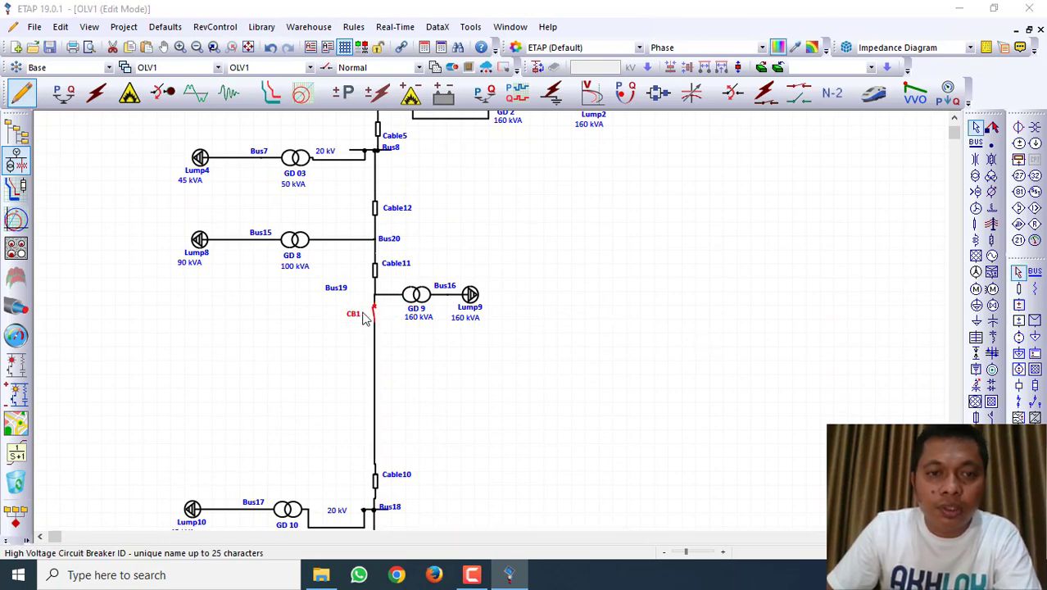
type("RECLOSER 1")
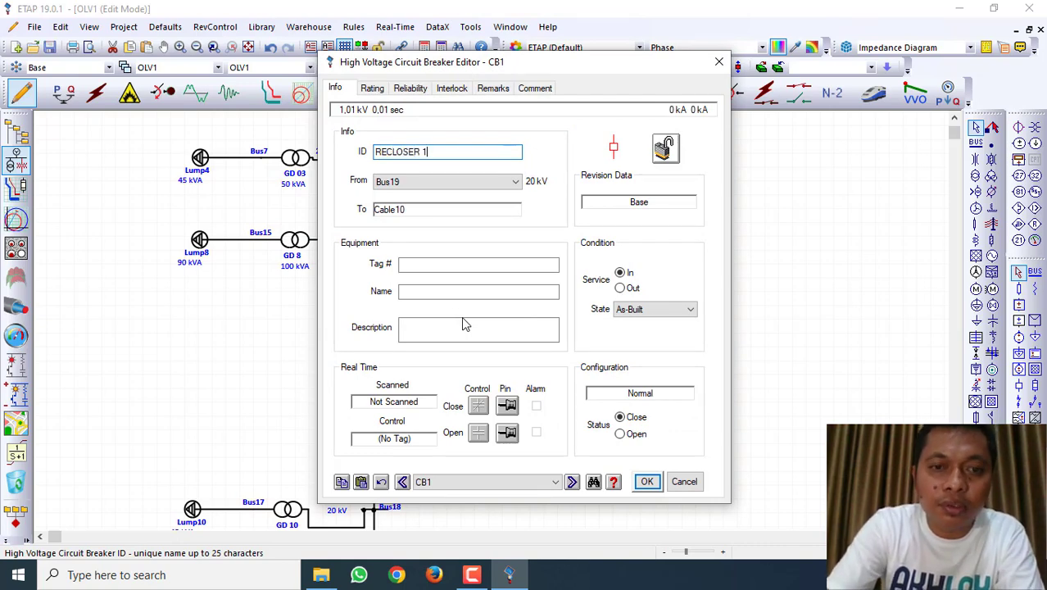
key("Return")
left_click(360, 321)
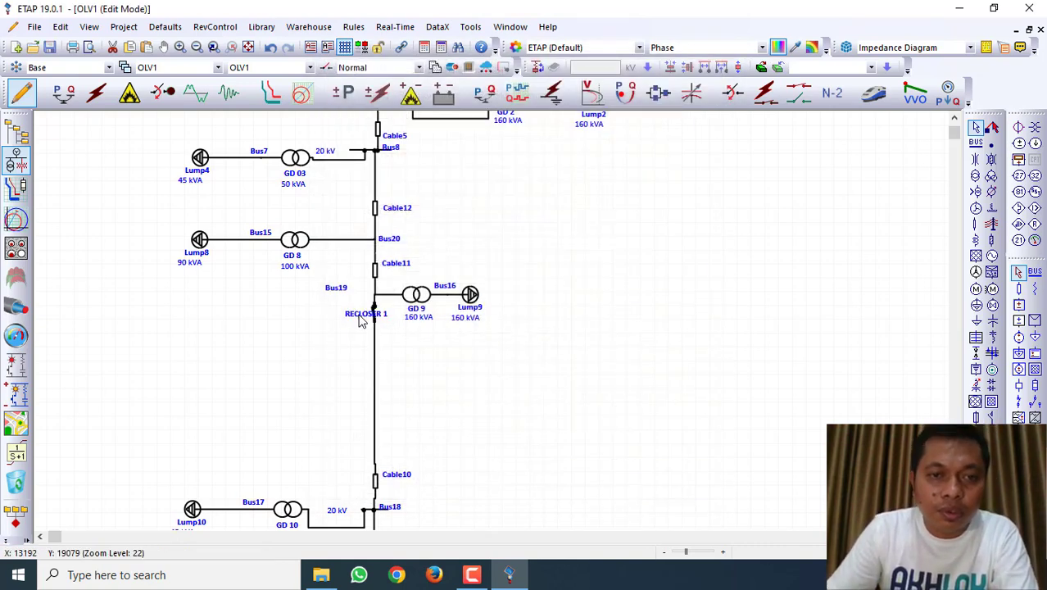
Insert a high voltage circuit breaker on the line between Bus24 and Cable18, just below Bus24.
scroll(820, 329, "down", 5)
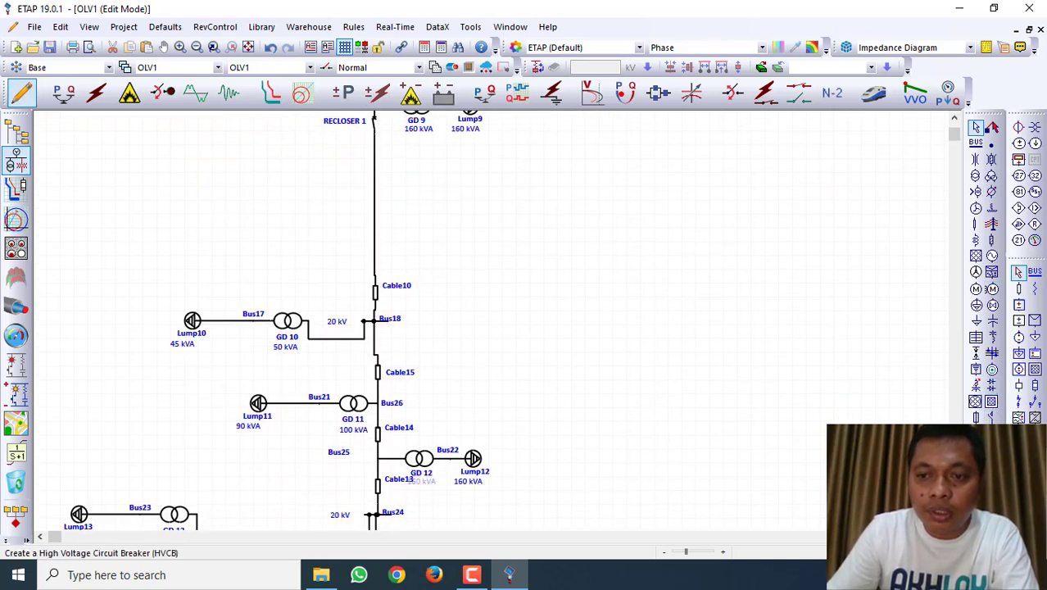
scroll(511, 315, "up", 3)
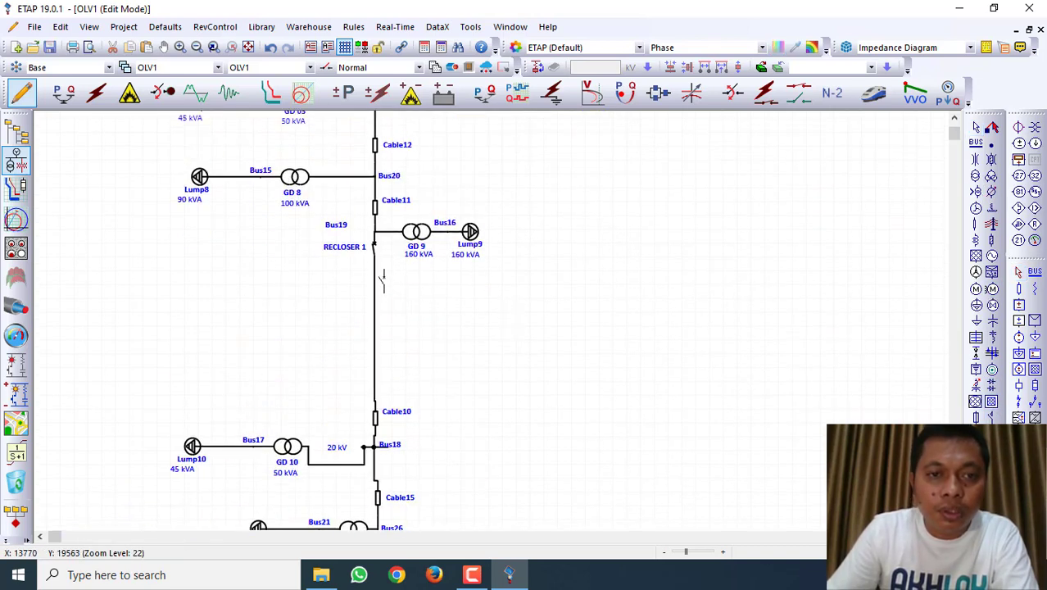
scroll(382, 279, "down", 10)
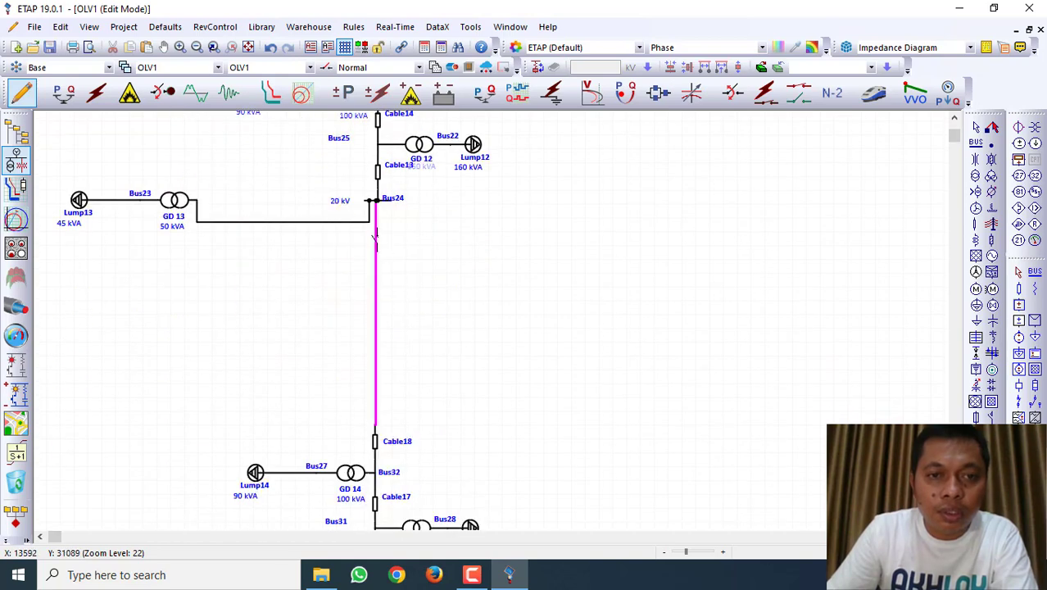
left_click(374, 236)
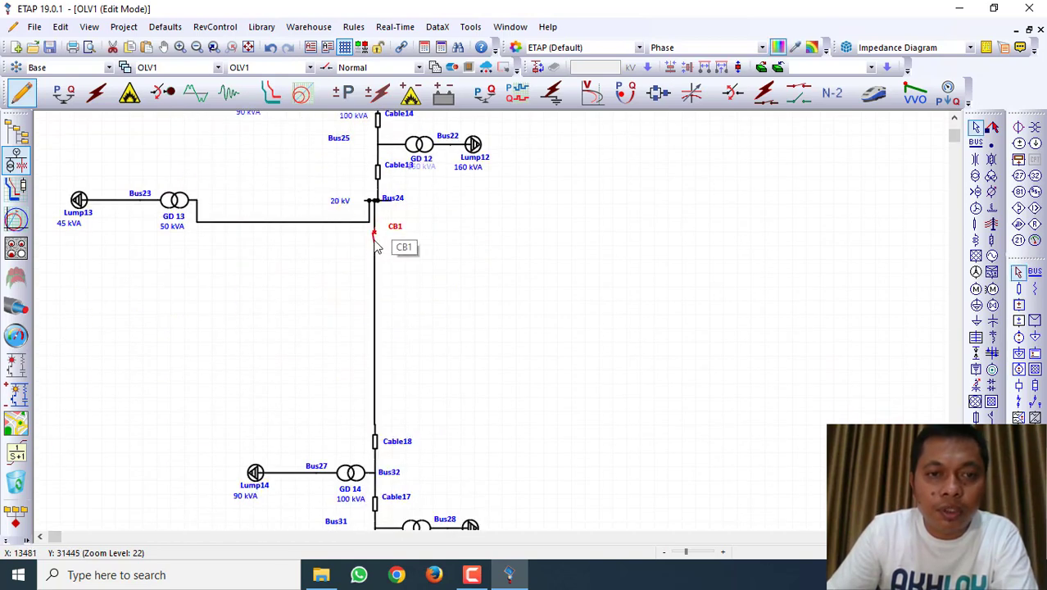
Set the ID of the circuit breaker below Bus24 to RECLOSER 2.
double_click(375, 237)
type("REC")
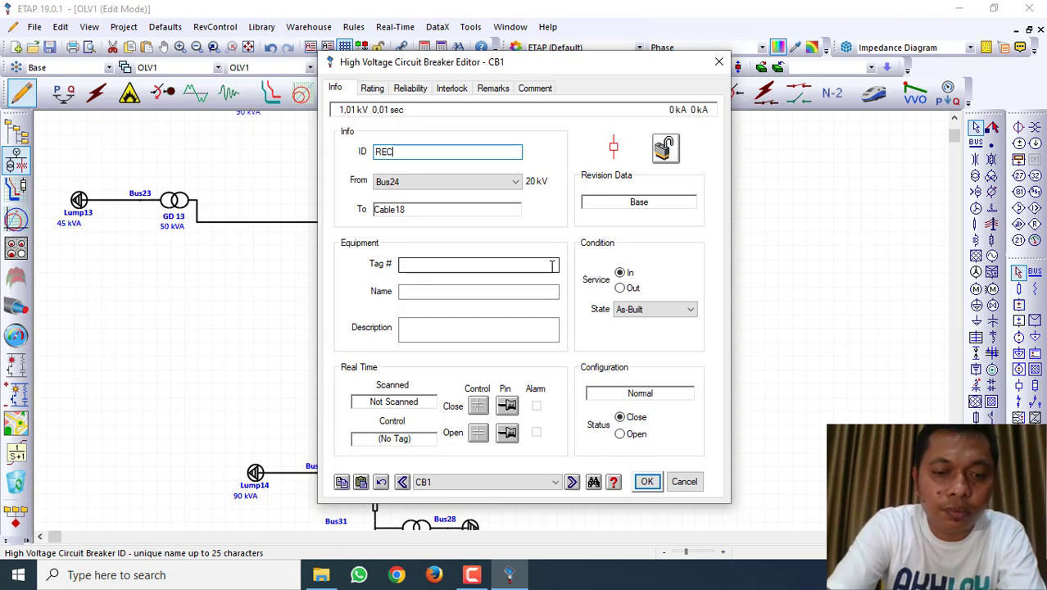
type("LOSER")
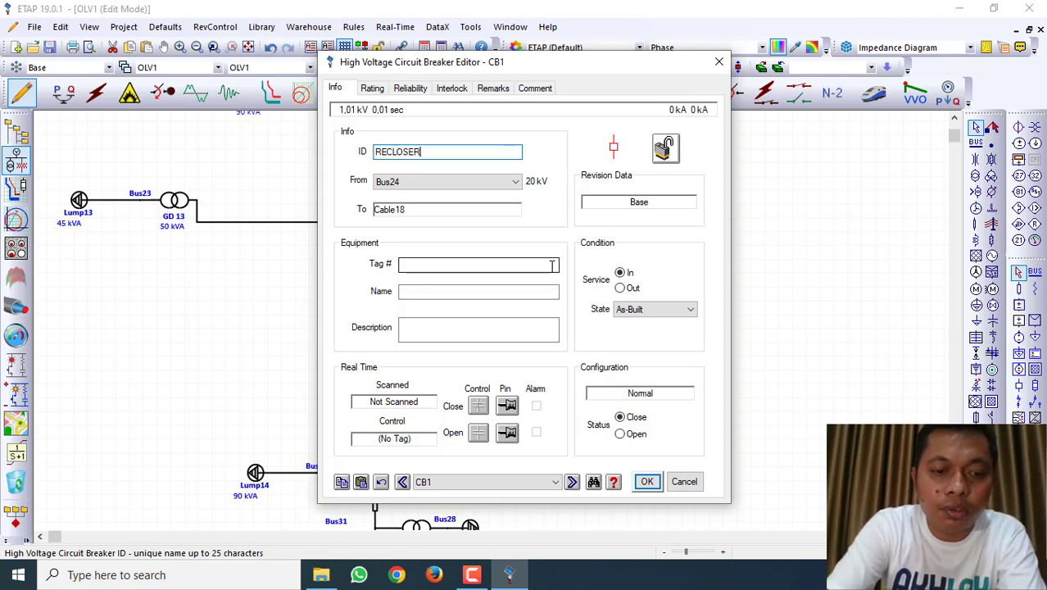
type(" 2")
key("Return")
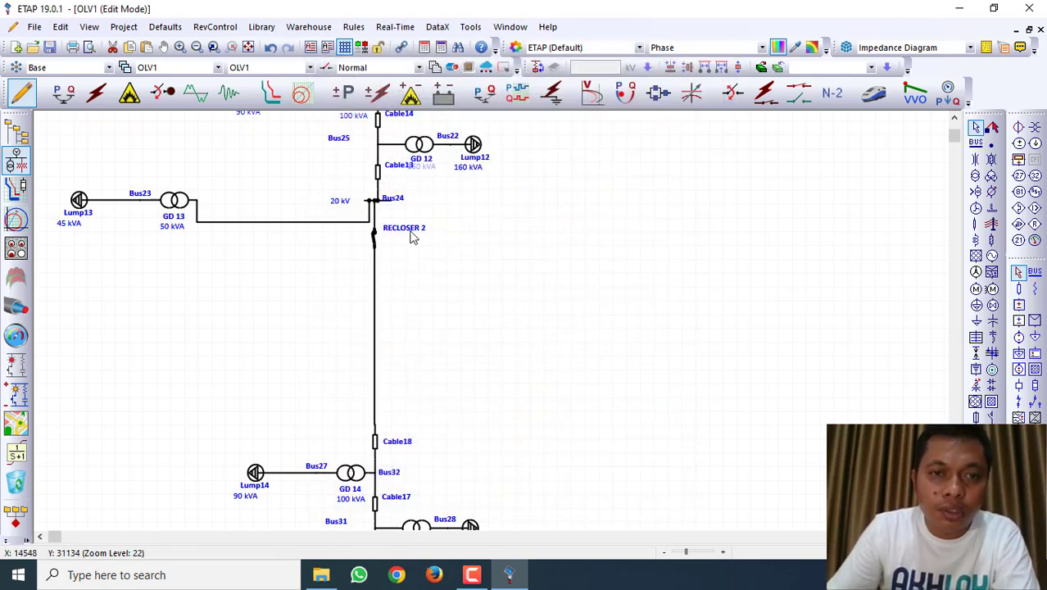
Place a current transformer on the line just below RECLOSER 1 and an overcurrent relay beside it.
scroll(562, 287, "up", 10)
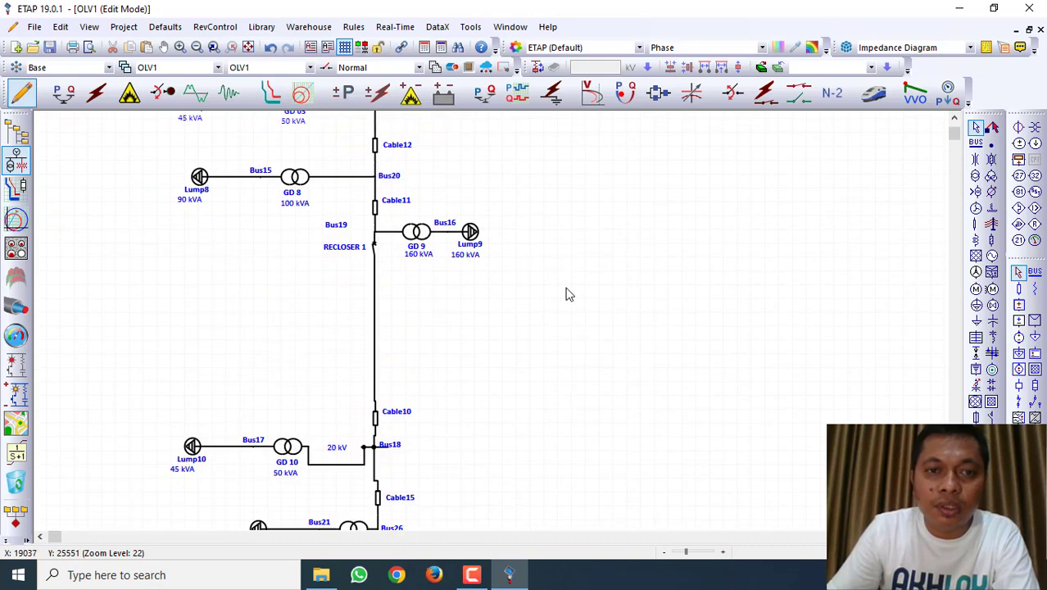
left_click(1018, 127)
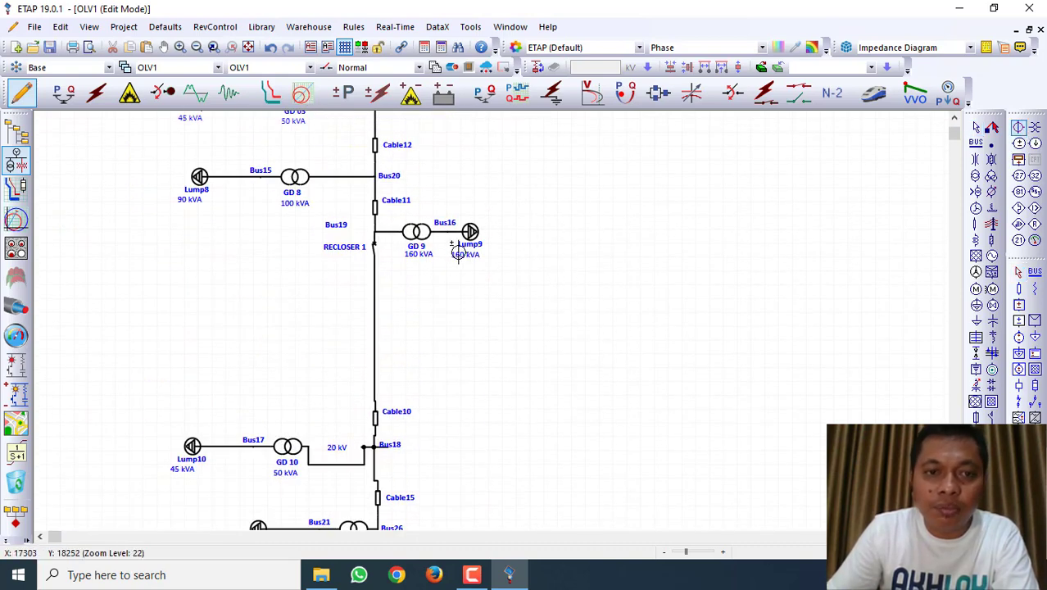
left_click(375, 262)
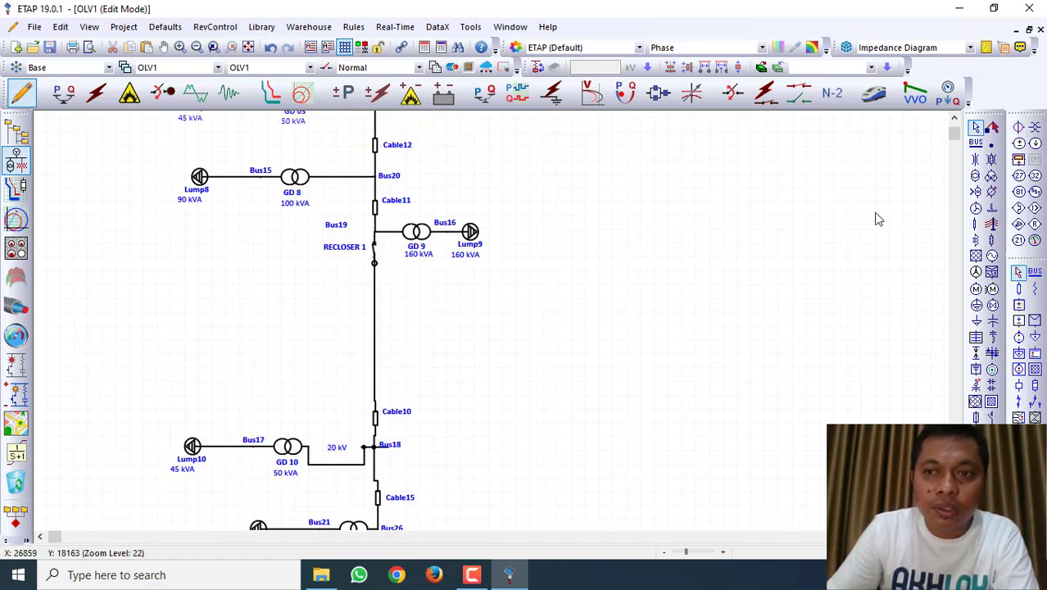
left_click(1034, 207)
scroll(407, 265, "up", 3)
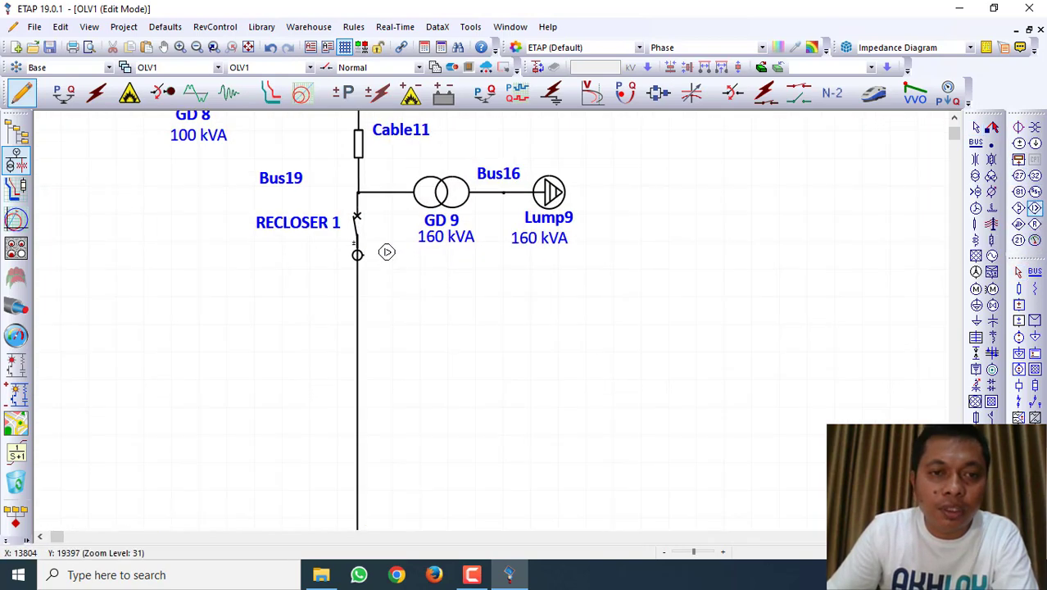
left_click(390, 255)
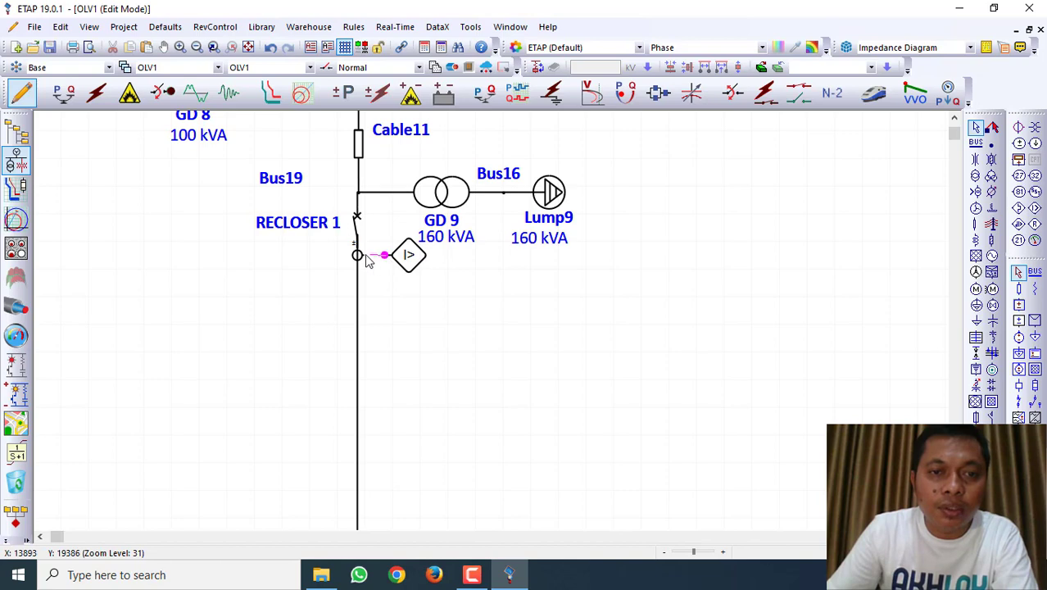
Set the primary current rating of the current transformer below RECLOSER 1 to 100 A.
double_click(365, 263)
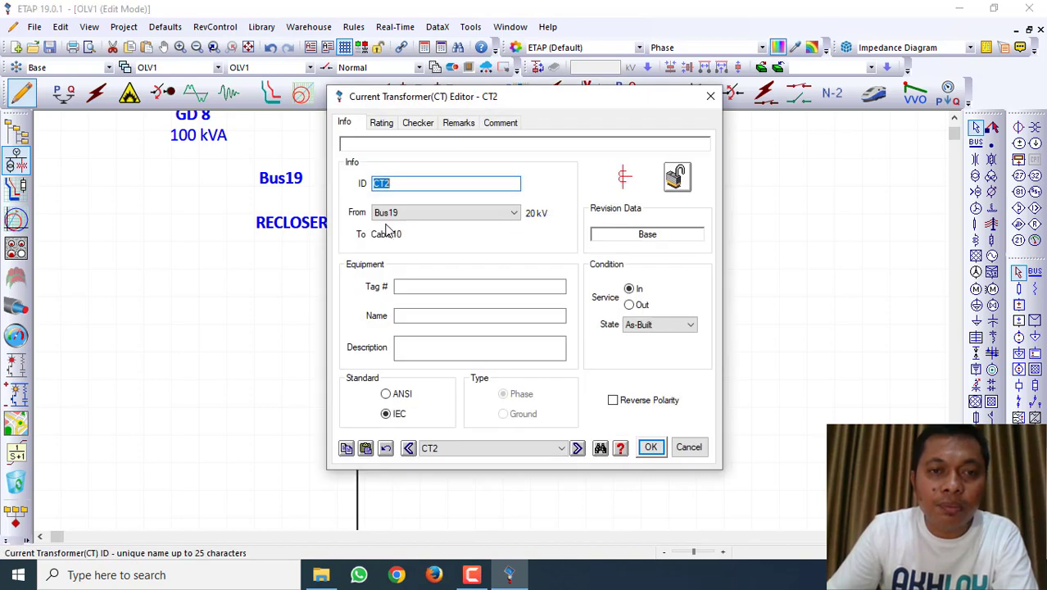
left_click(382, 123)
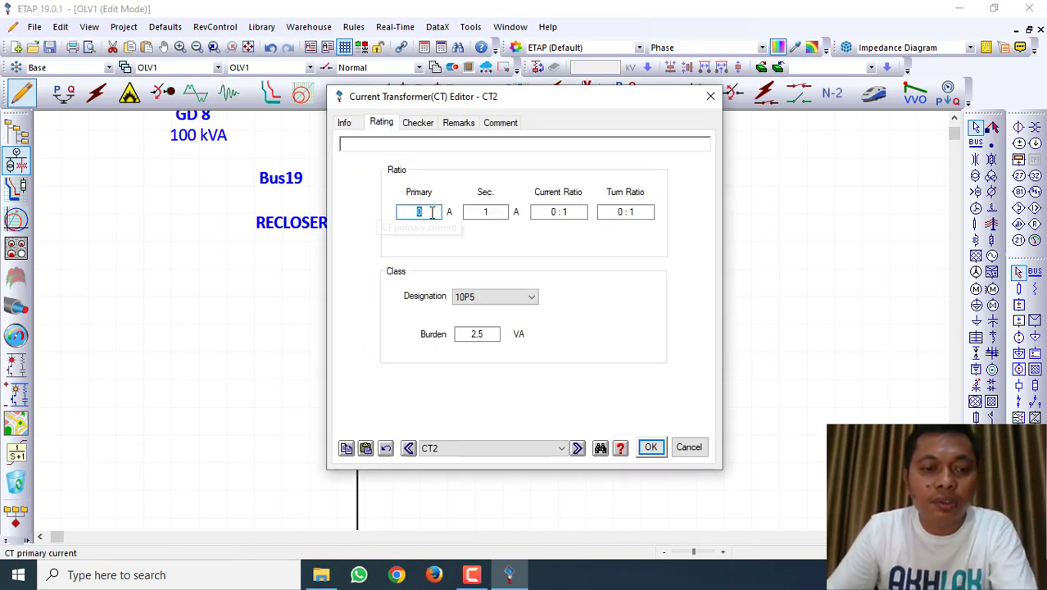
type("100")
left_click(561, 288)
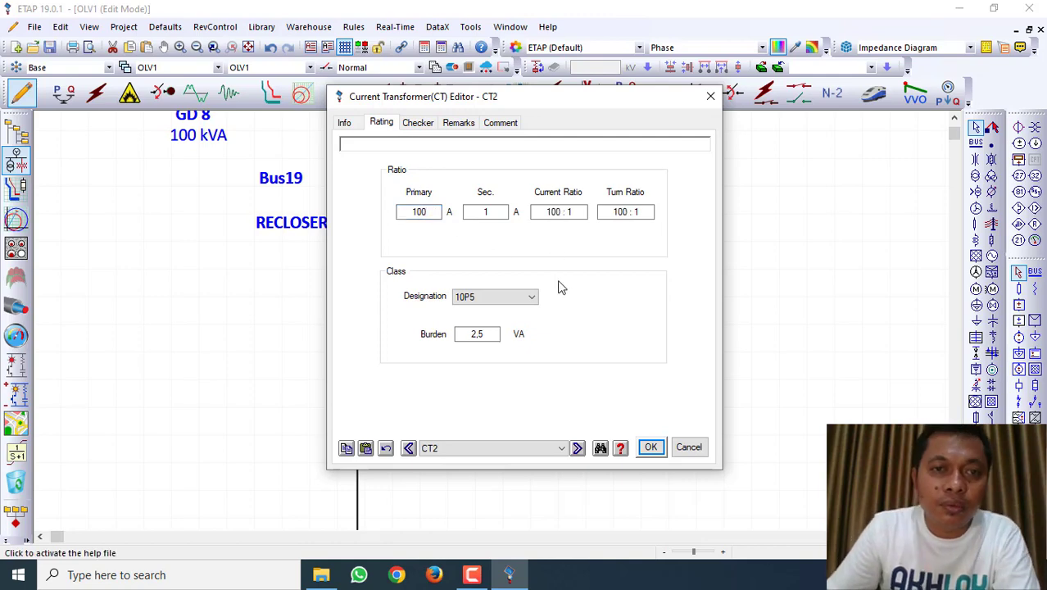
left_click(643, 453)
Add output DO1 to the overcurrent relay beside RECLOSER 1, with an interlock that opens HVCB RECLOSER 1.
double_click(413, 267)
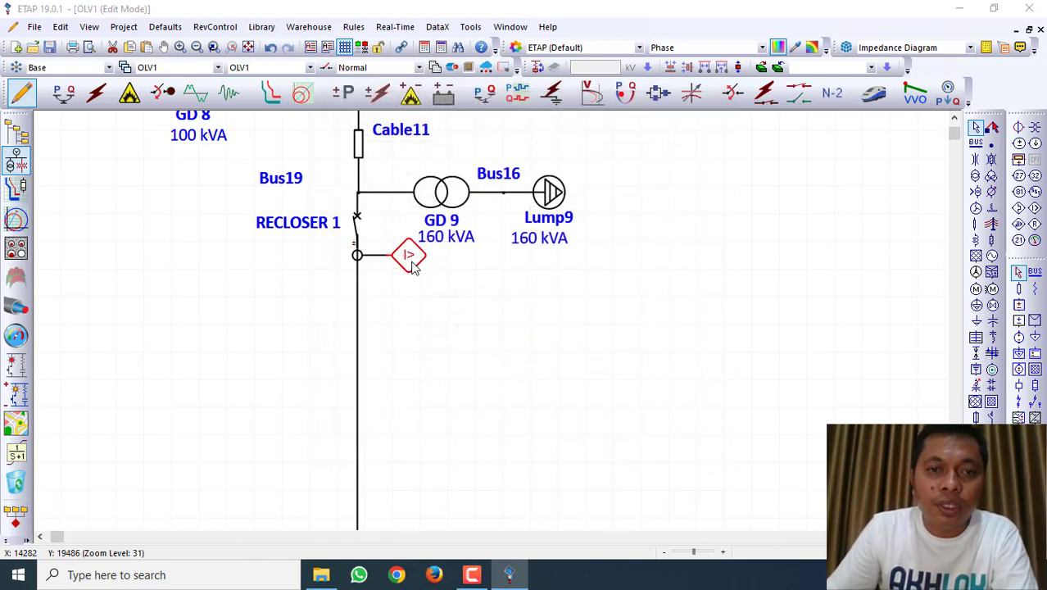
left_click(316, 52)
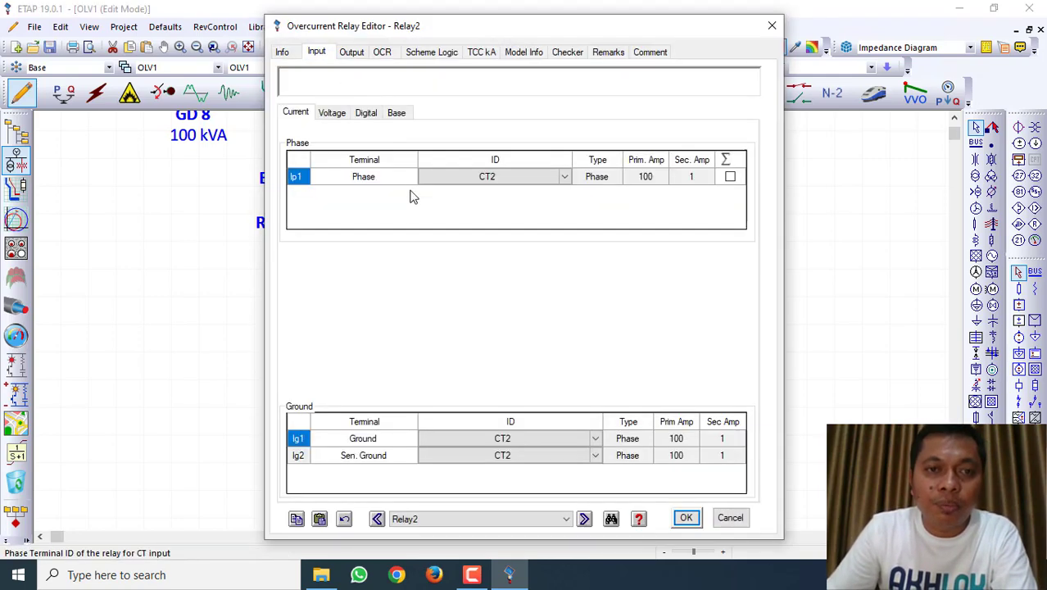
left_click_drag(455, 30, 578, 49)
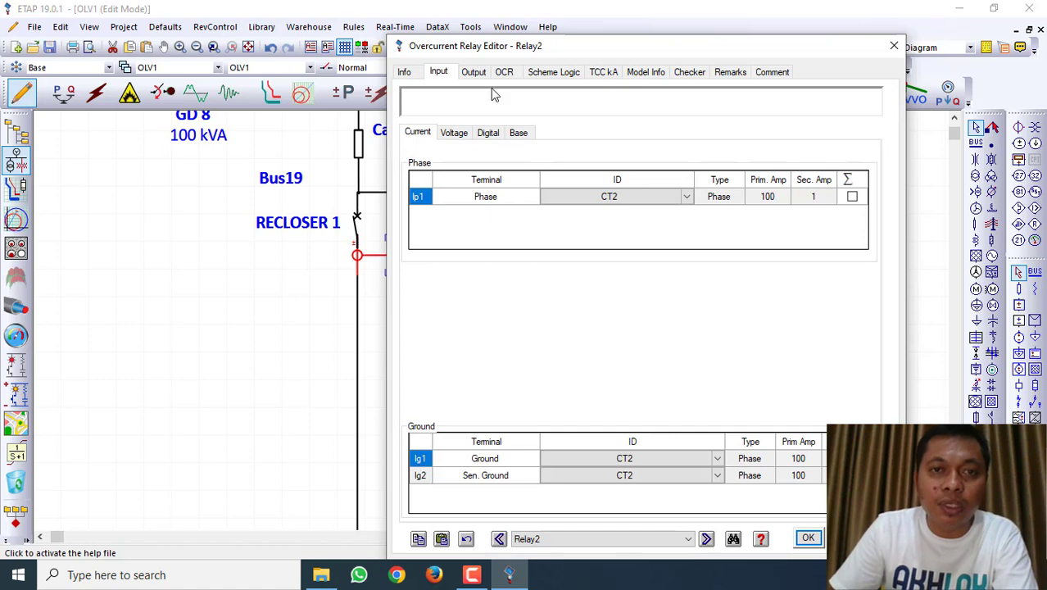
left_click(475, 73)
left_click(827, 183)
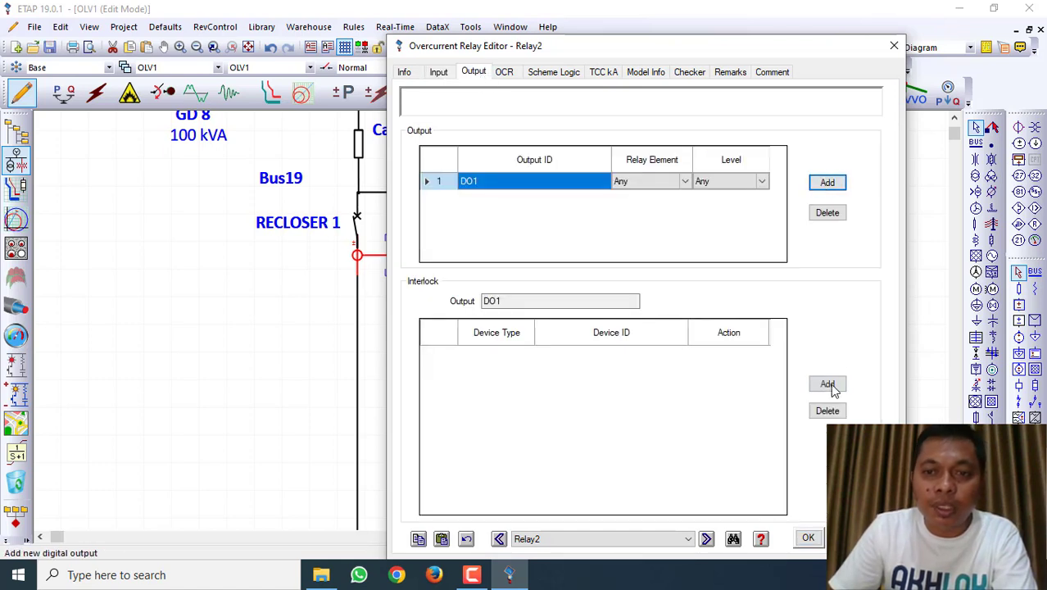
left_click(827, 384)
left_click(620, 354)
left_click(620, 354)
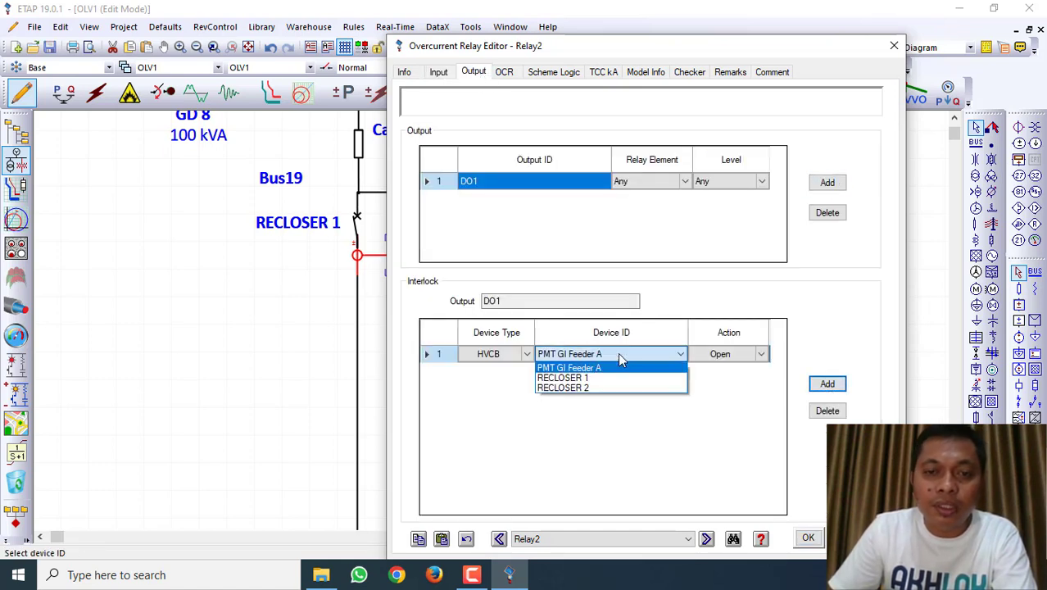
left_click(582, 381)
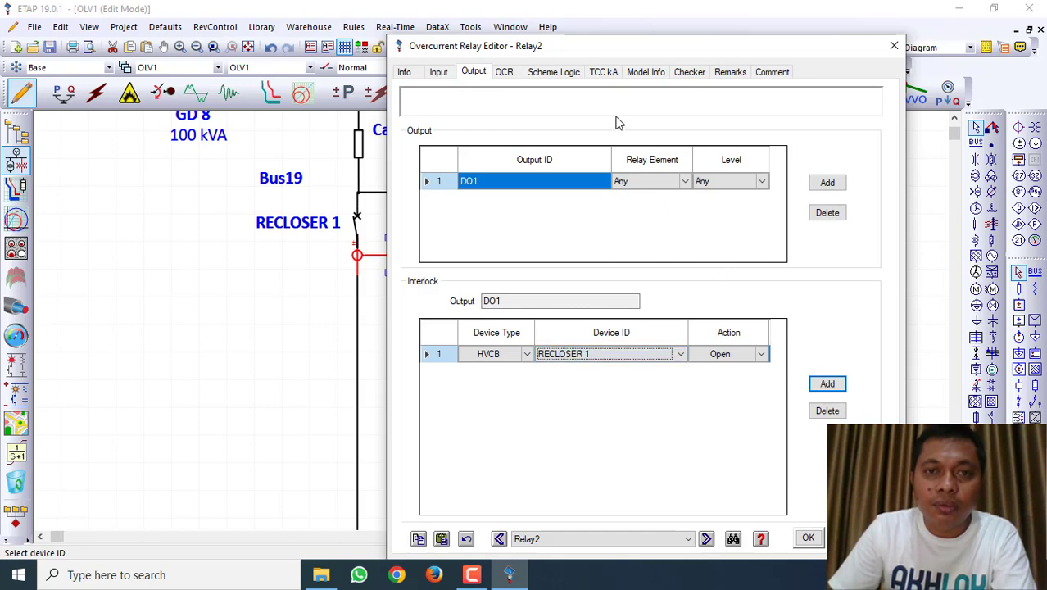
Review the relay's OCR settings, keep RECLOSER 1 as the interlocked device, and accept the relay configuration.
left_click(503, 73)
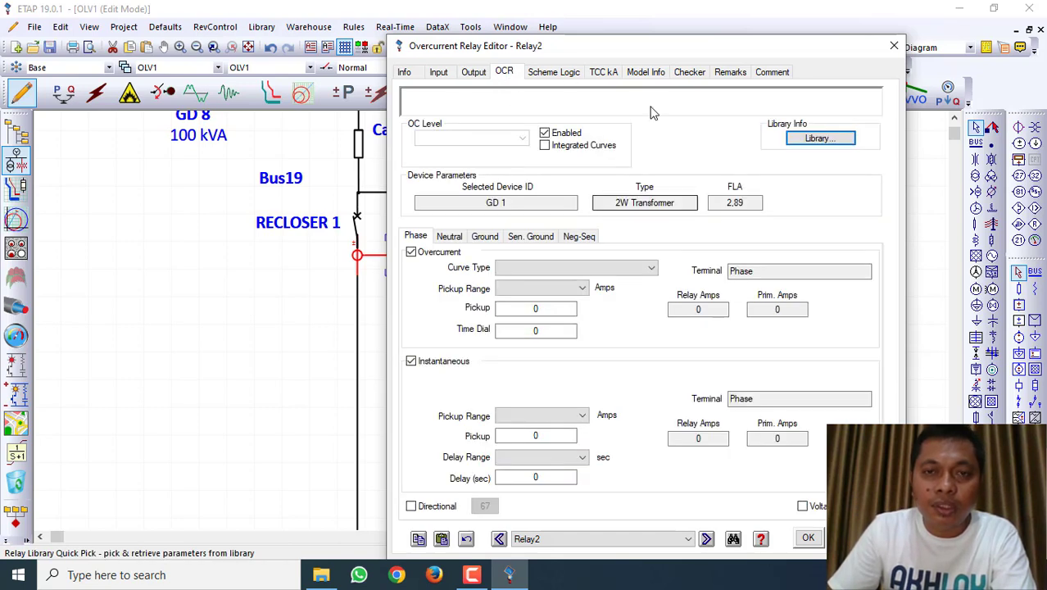
left_click(474, 72)
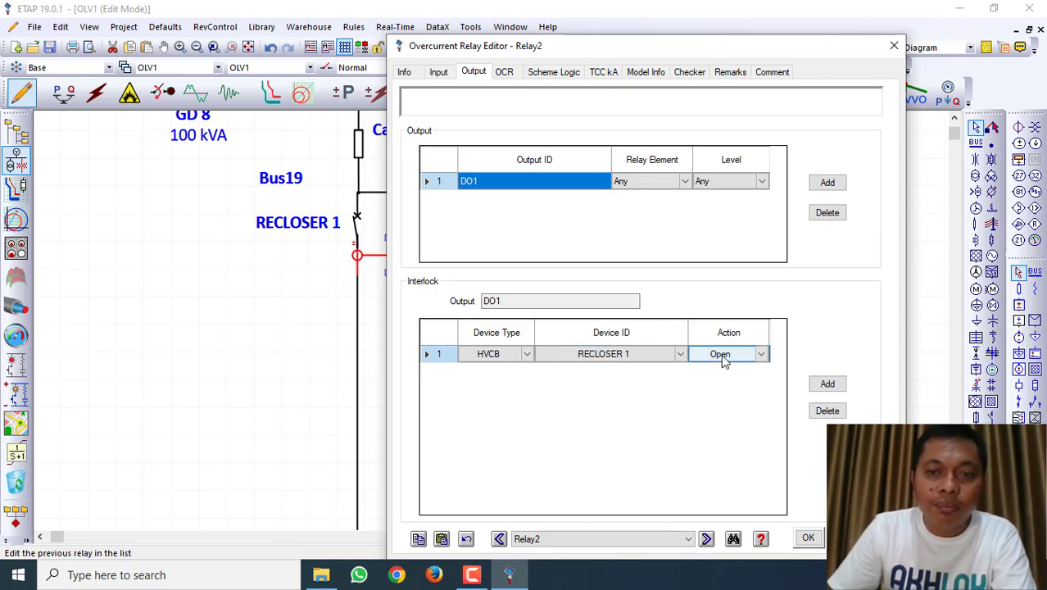
left_click(616, 358)
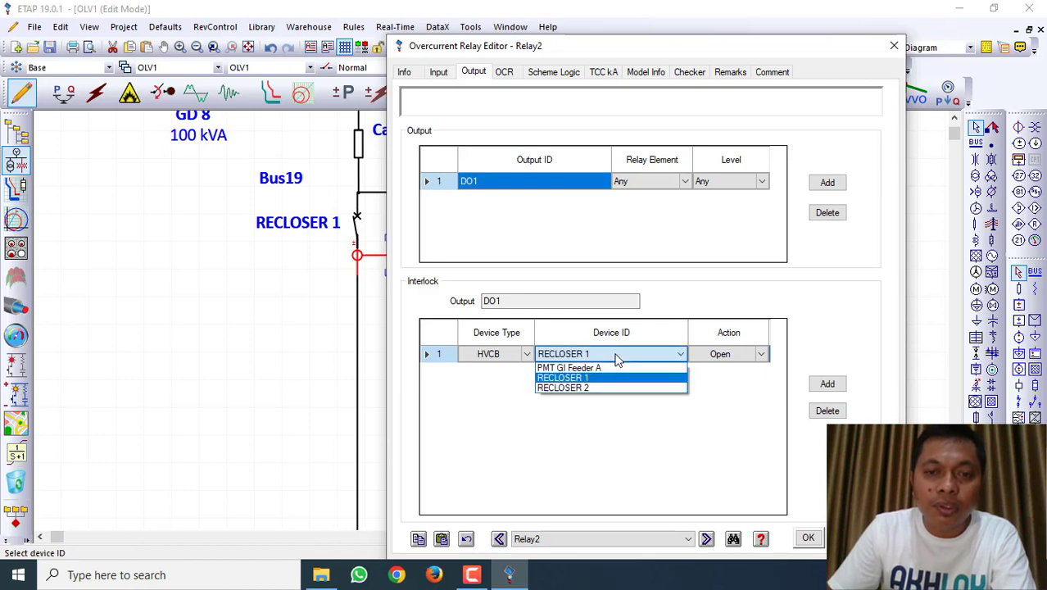
left_click(577, 379)
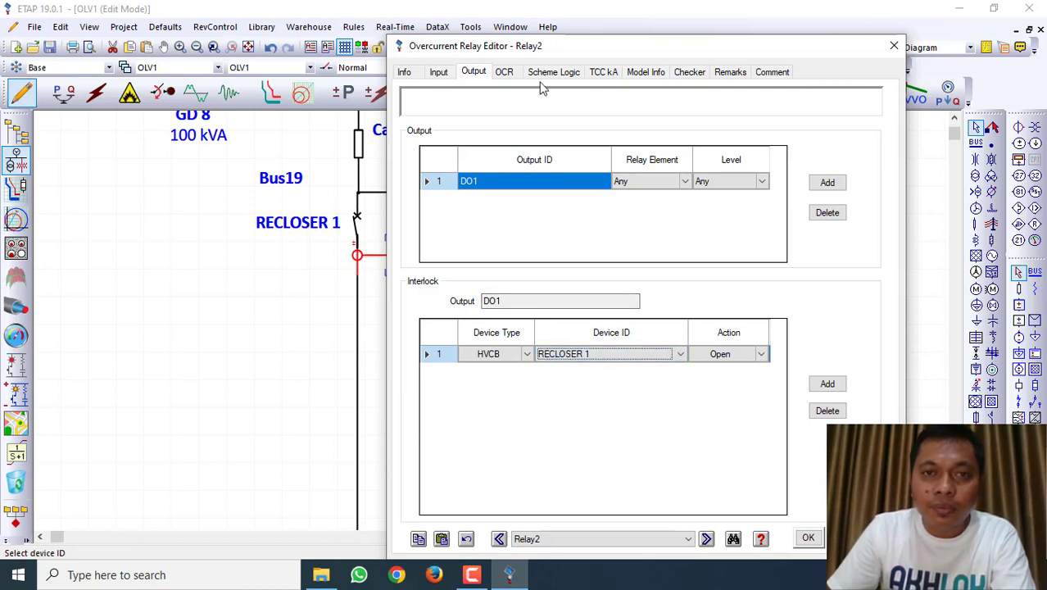
left_click(503, 72)
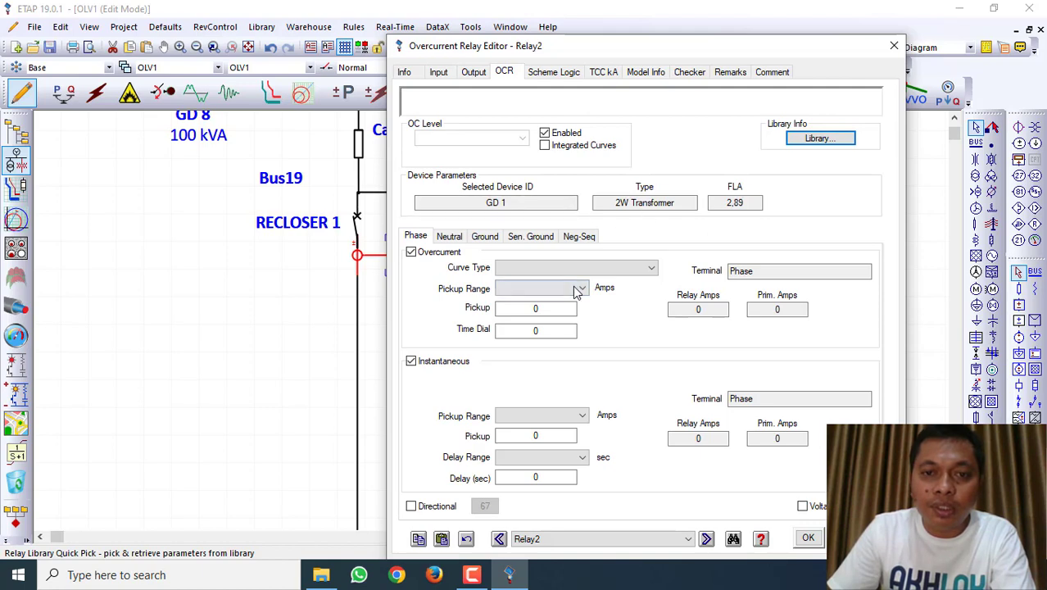
left_click(808, 538)
Assign the ABB 25HKSA1000 library breaker, rated 25 kV and 1200 A under IEC, to RECLOSER 1.
double_click(358, 217)
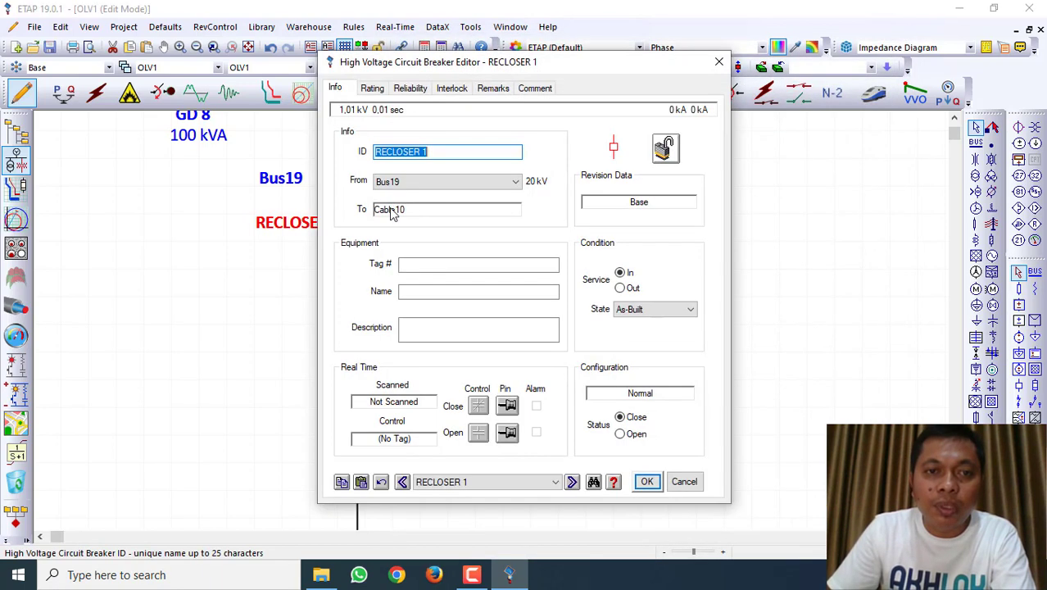
left_click(383, 93)
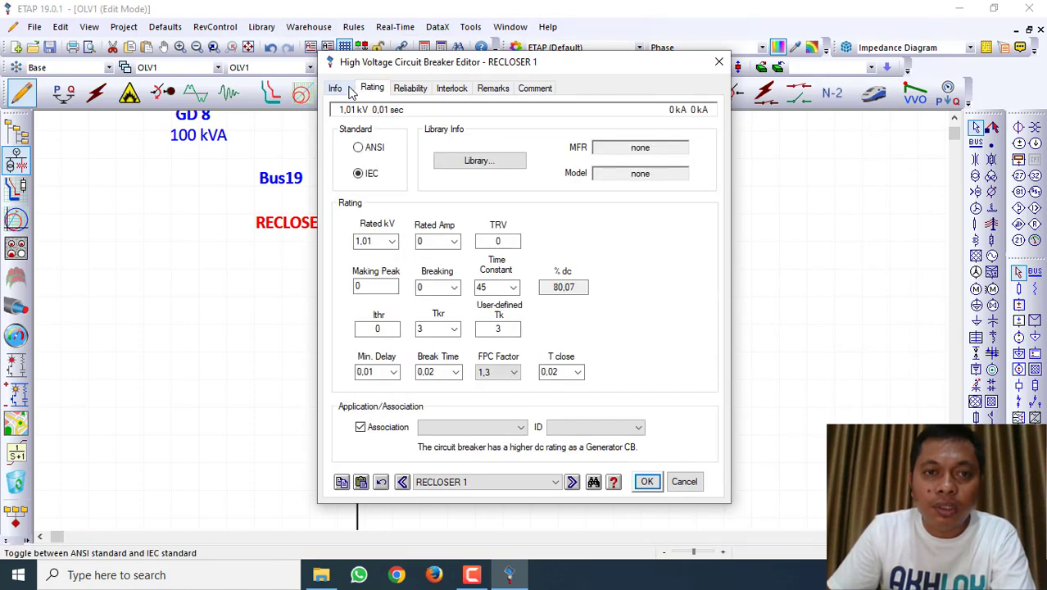
left_click(349, 90)
left_click(384, 92)
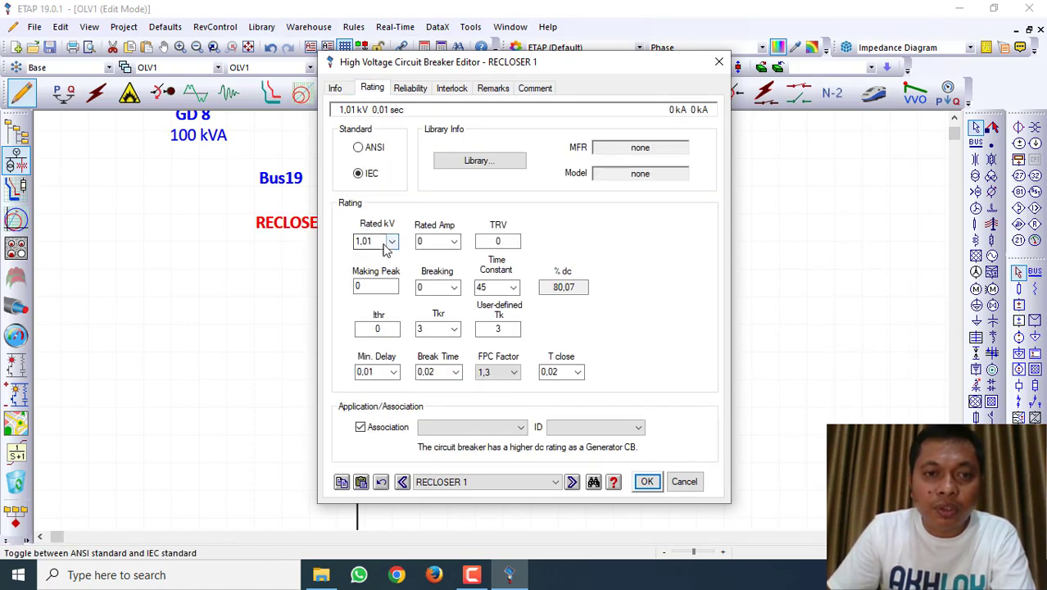
left_click(344, 92)
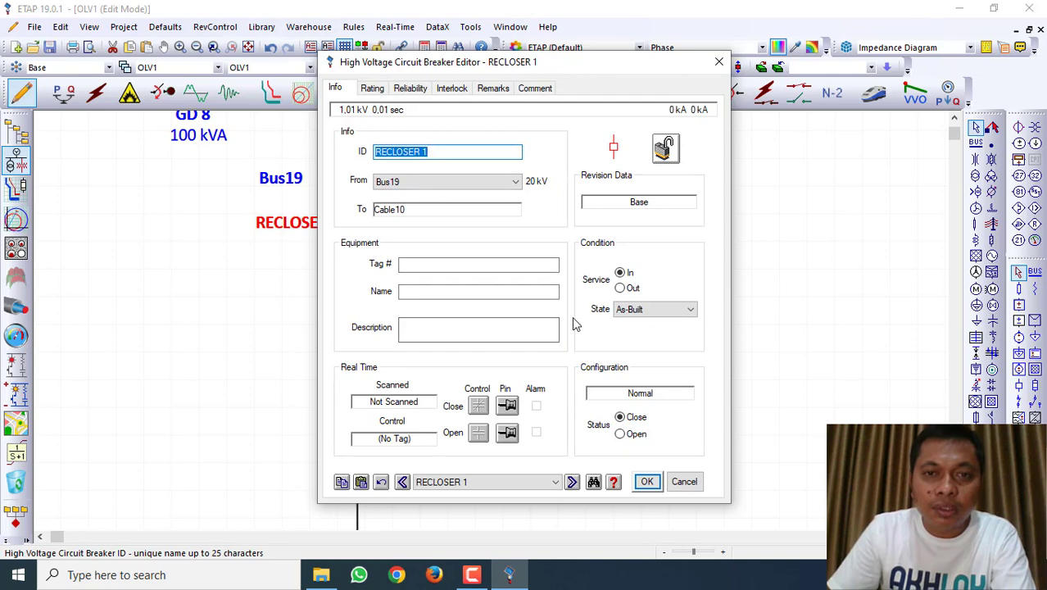
left_click(386, 92)
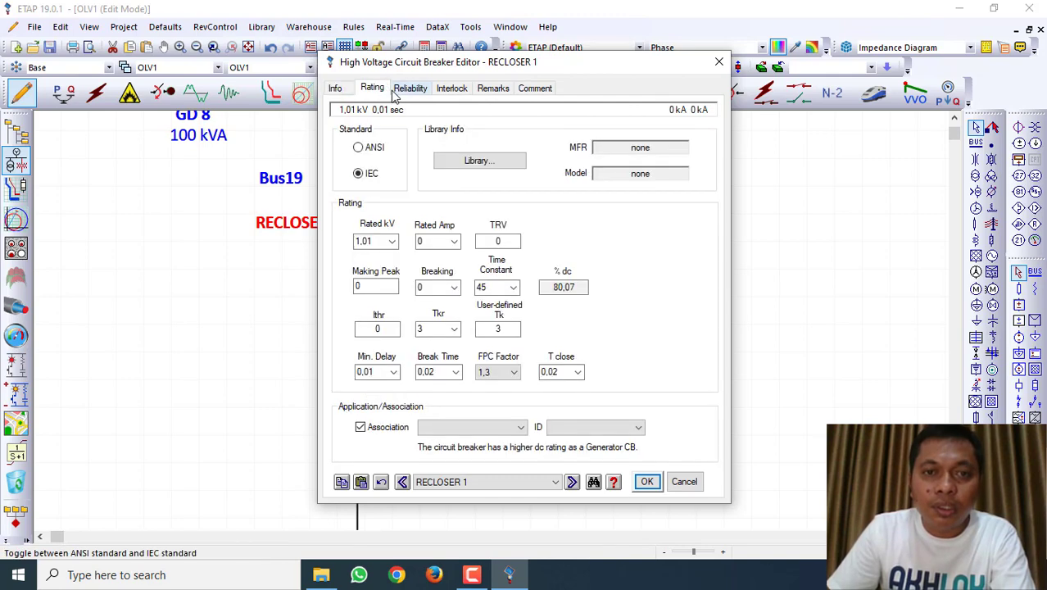
left_click(468, 160)
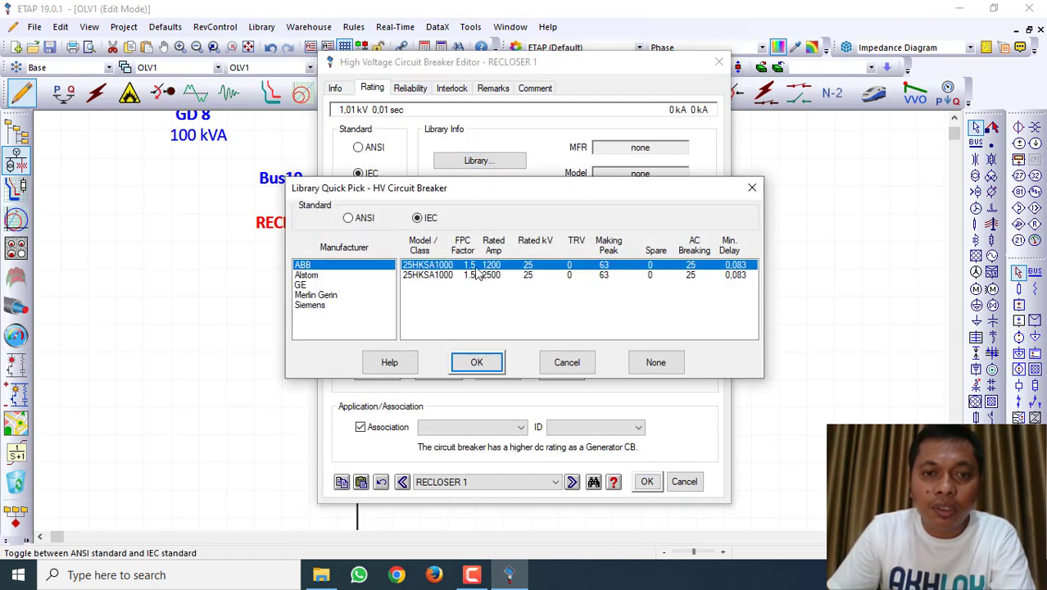
left_click(478, 365)
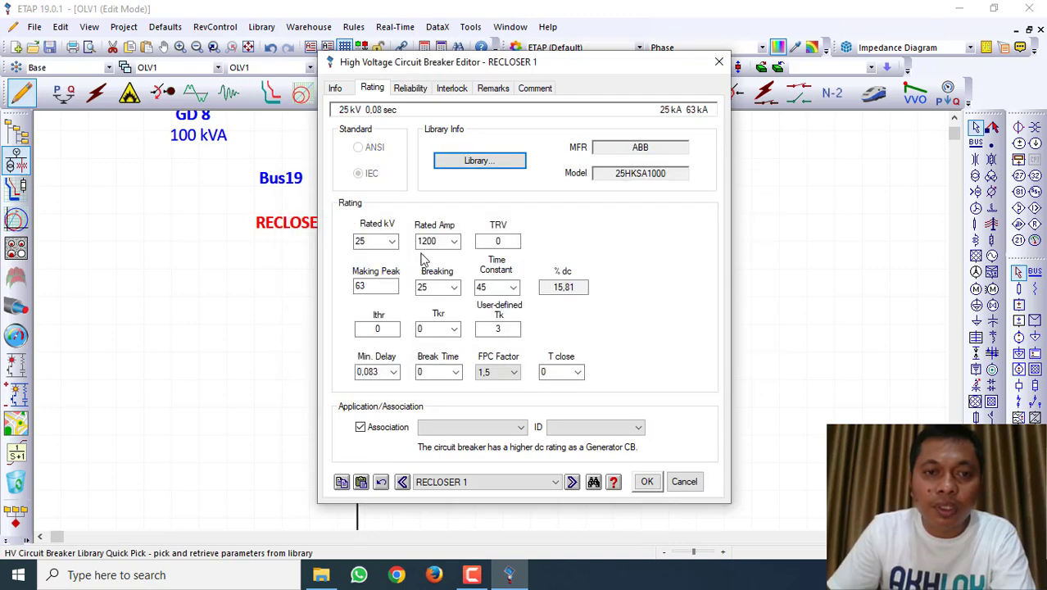
left_click(646, 481)
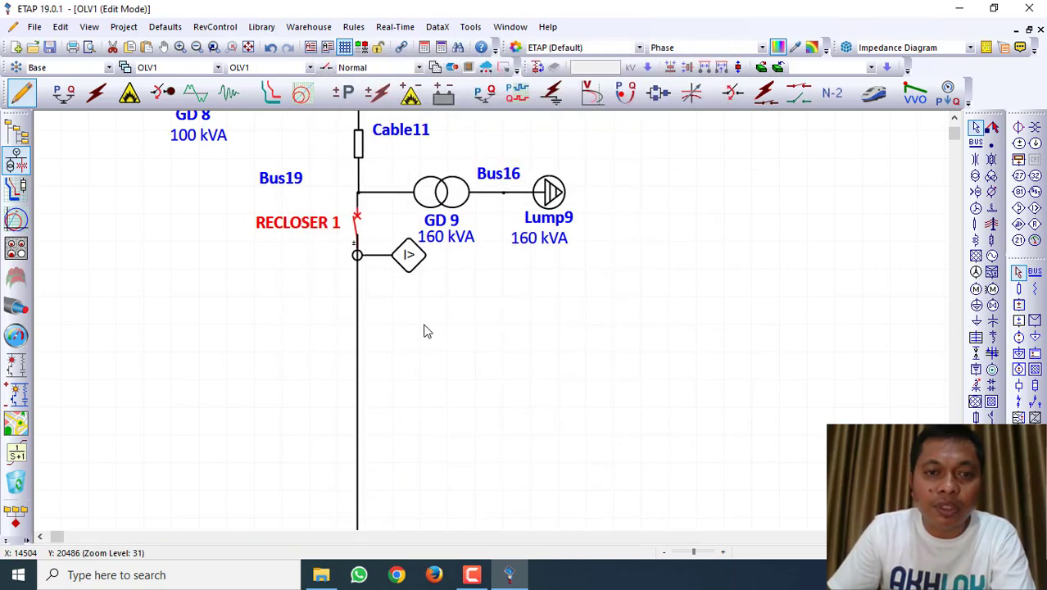
Assign the ALSTOM P120 library model to the overcurrent relay beside RECLOSER 1.
double_click(407, 258)
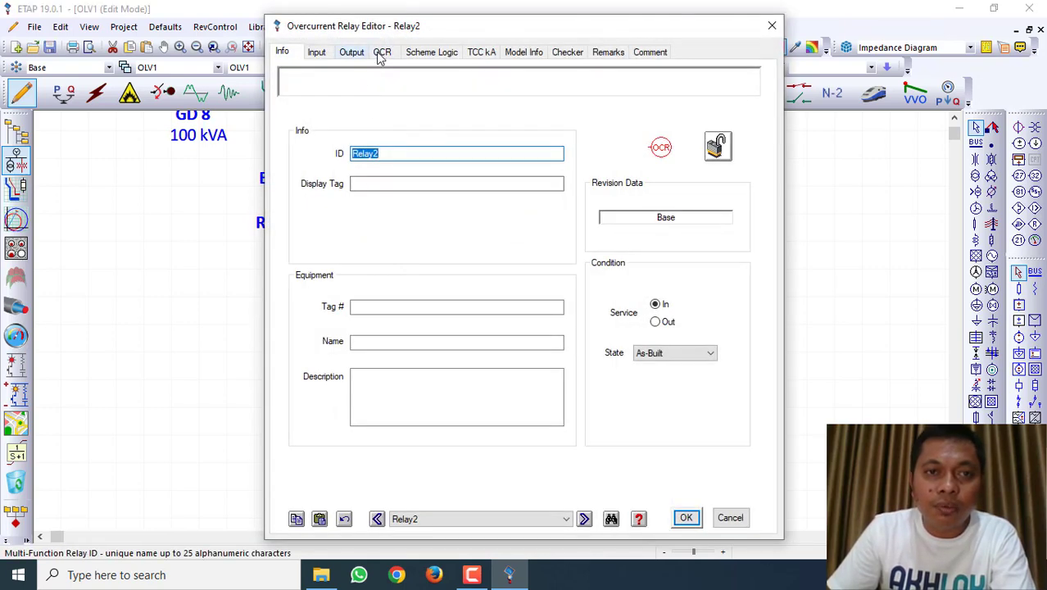
left_click(382, 51)
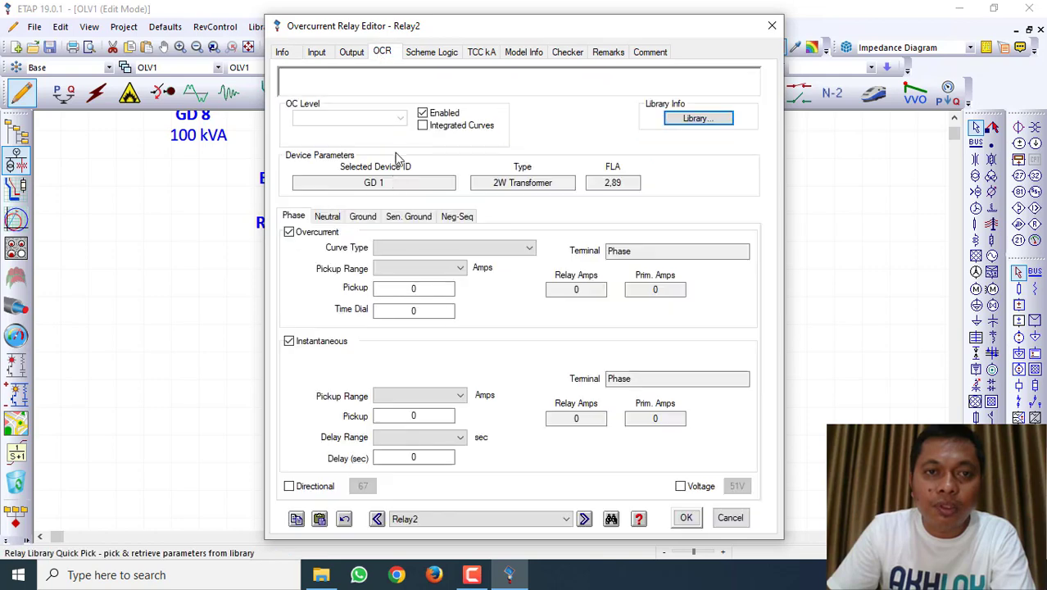
left_click(697, 118)
left_click(385, 140)
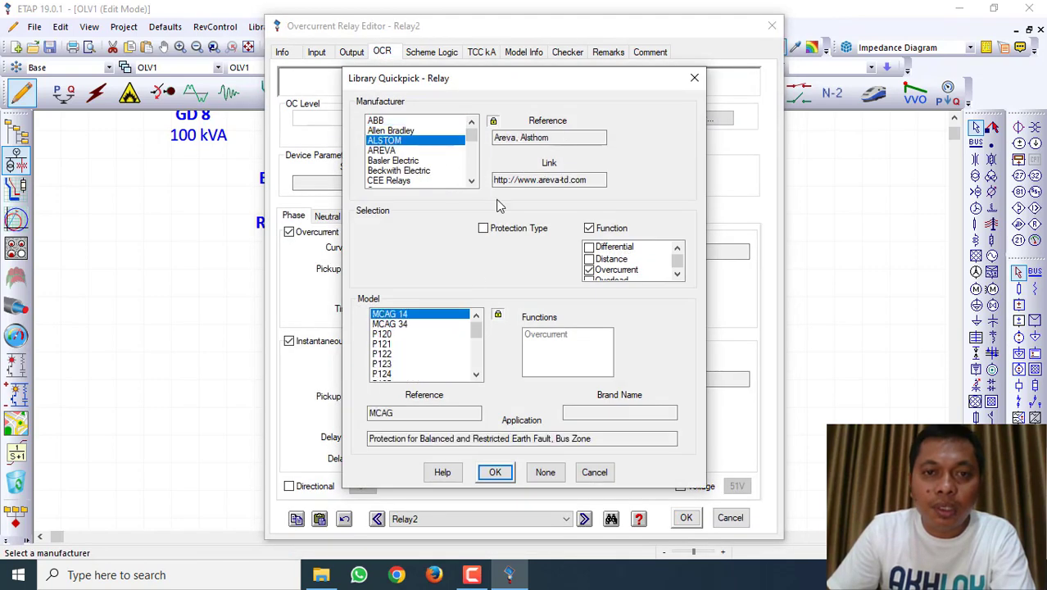
left_click(383, 334)
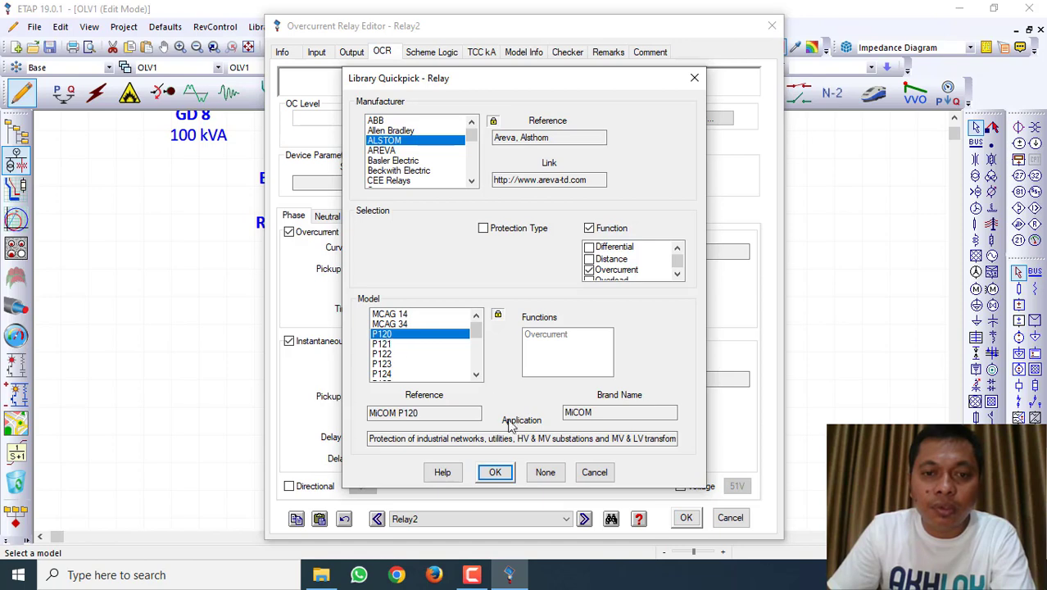
left_click(495, 472)
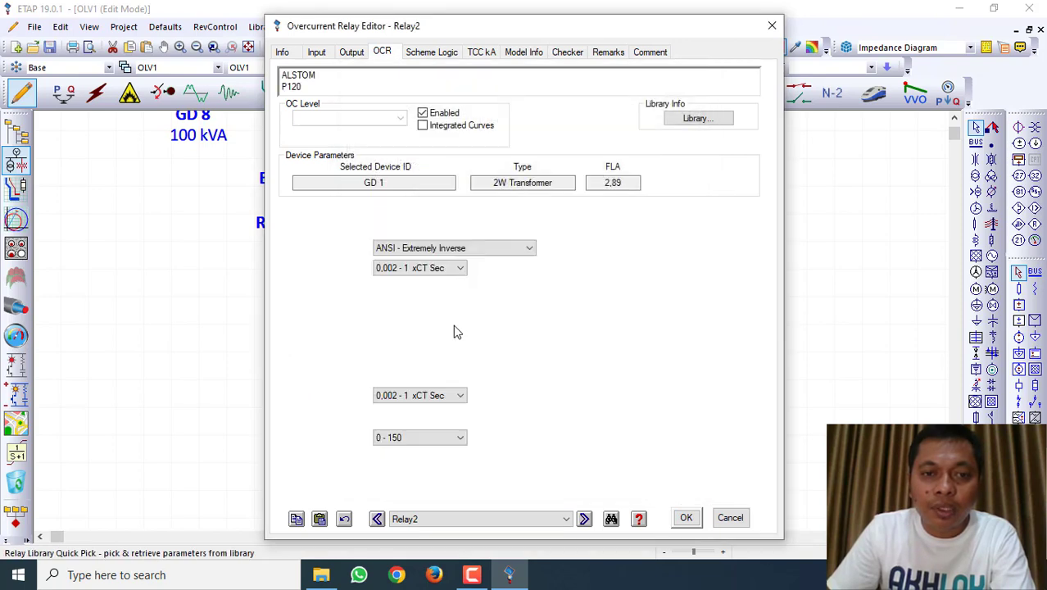
Set the RECLOSER 1 relay's overcurrent curve type to IEC - Standard Inverse and accept the relay settings.
left_click(428, 251)
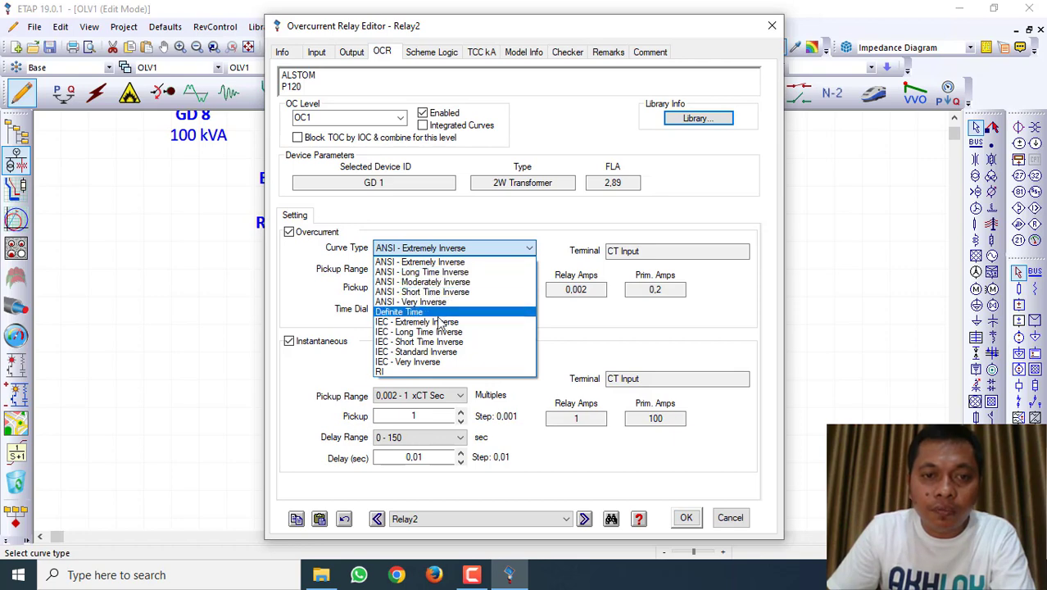
left_click(430, 351)
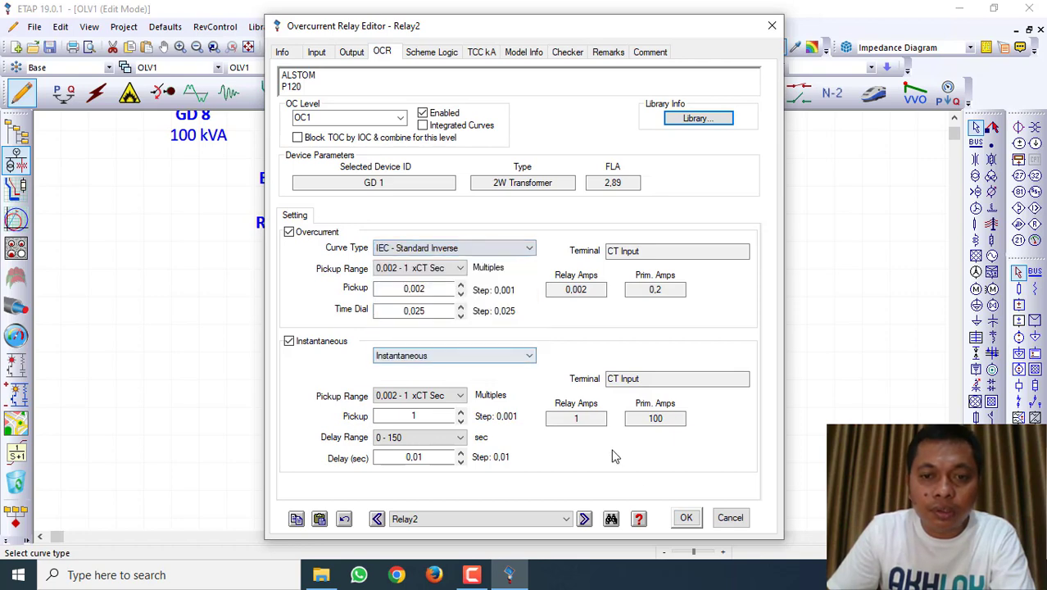
left_click(685, 517)
Change the overcurrent curve type of the relay below PMT GI Feeder A to IEC - Standard Inverse.
scroll(458, 344, "up", 5)
scroll(443, 340, "up", 8)
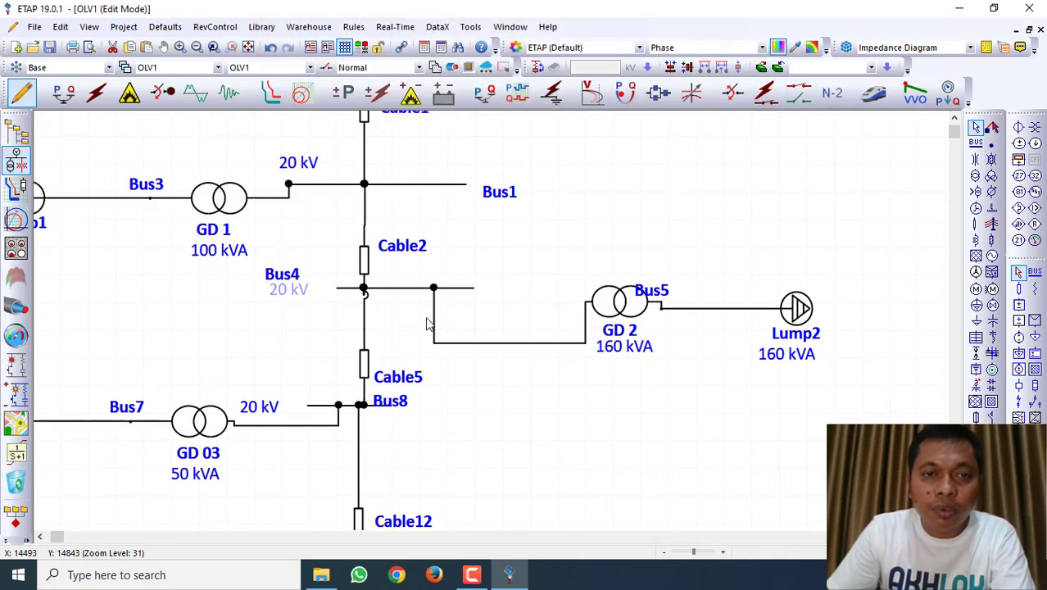
double_click(422, 327)
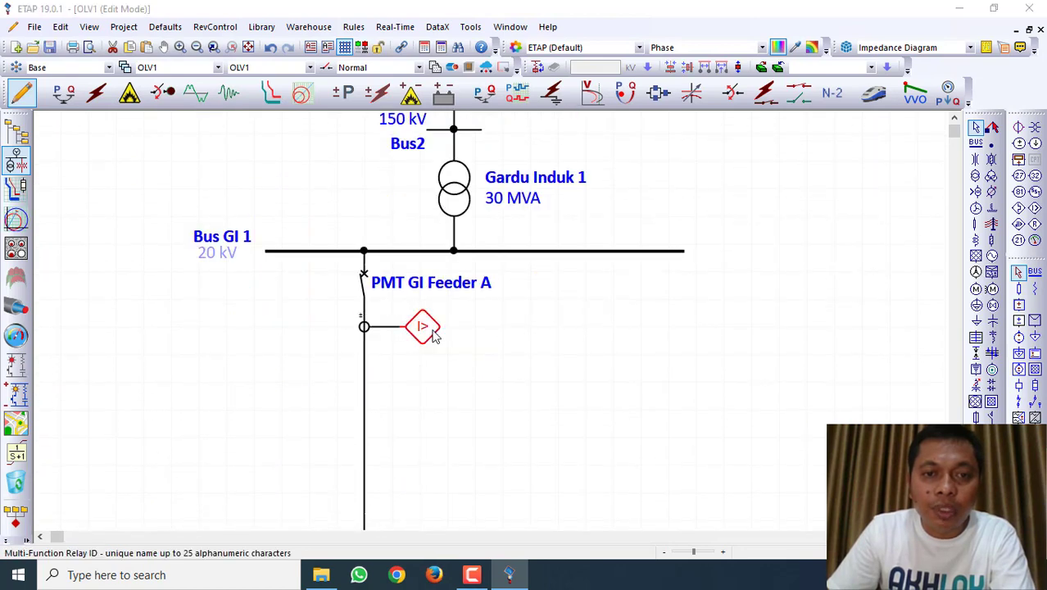
left_click(381, 51)
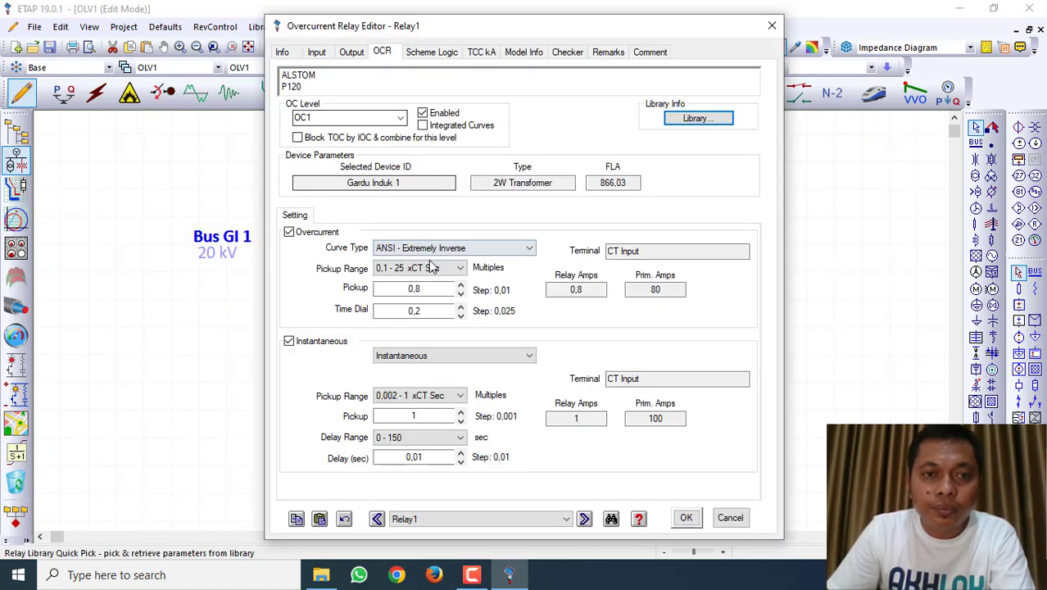
left_click(450, 247)
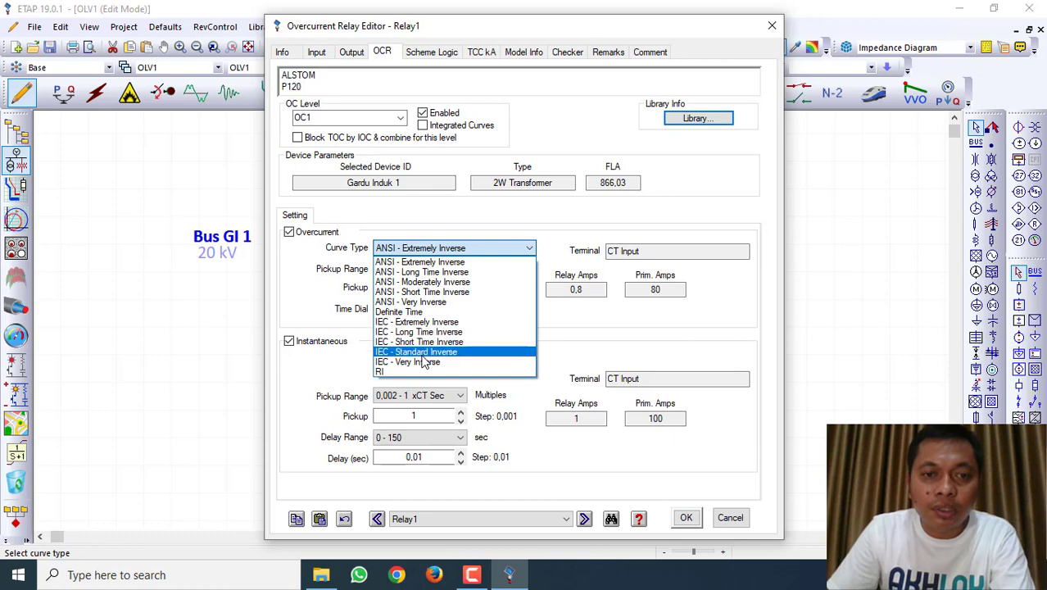
left_click(419, 351)
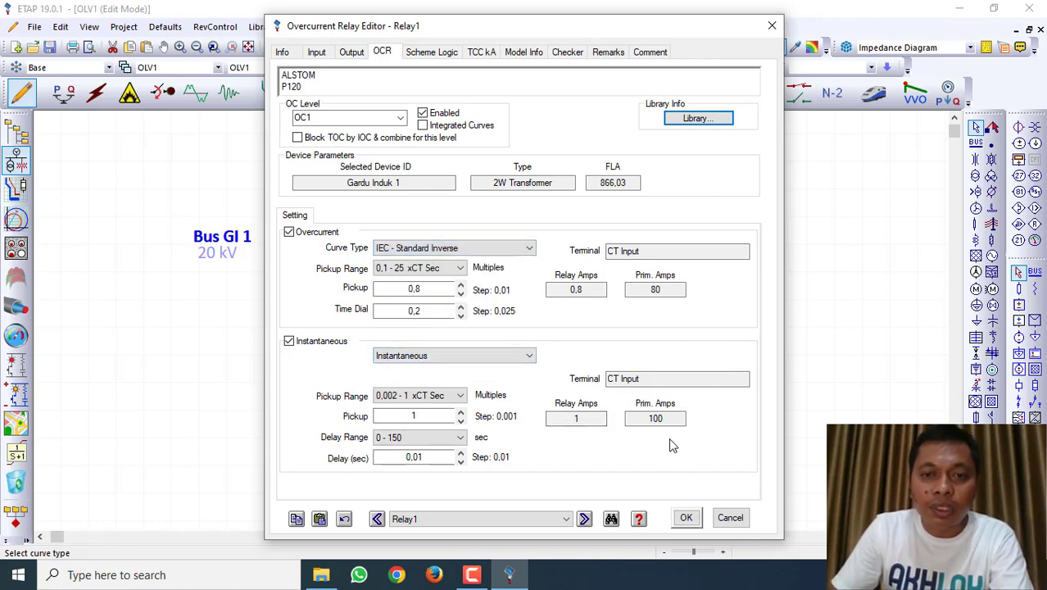
left_click(686, 517)
Set the RECLOSER 1 relay's overcurrent pickup range to 0,1 - 25 xCT Sec, pickup to 0,4 and time dial to 0,15.
scroll(528, 378, "down", 10)
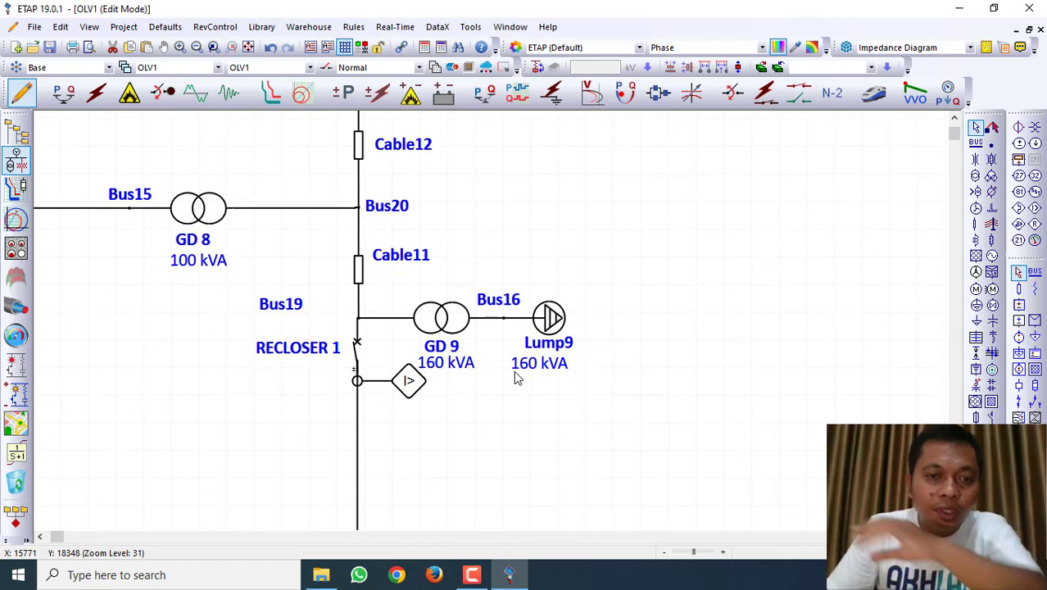
double_click(409, 380)
left_click(381, 52)
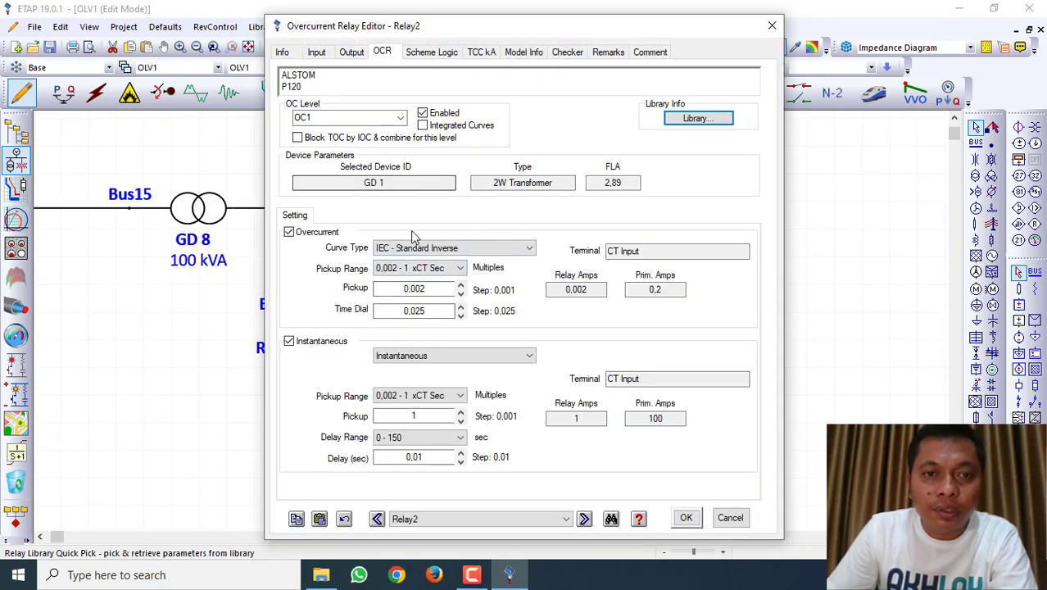
left_click(457, 270)
left_click(455, 300)
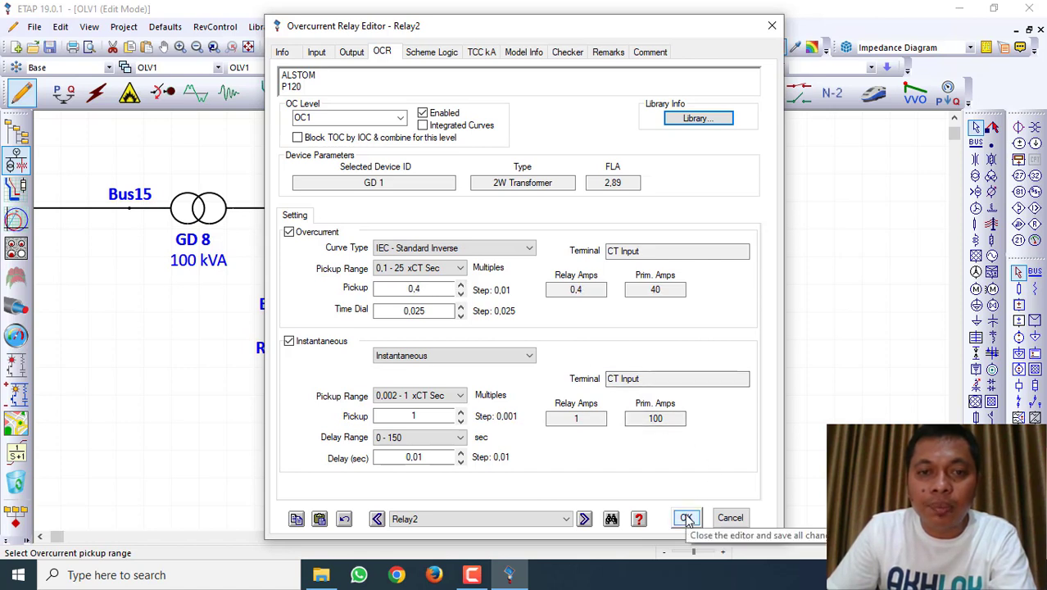
left_click(459, 307)
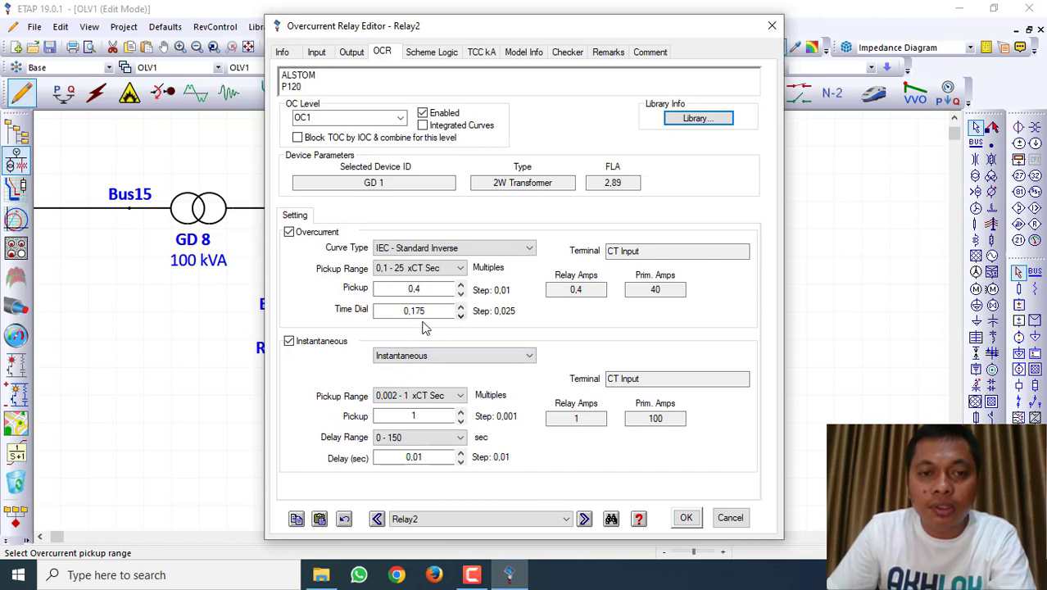
left_click(460, 316)
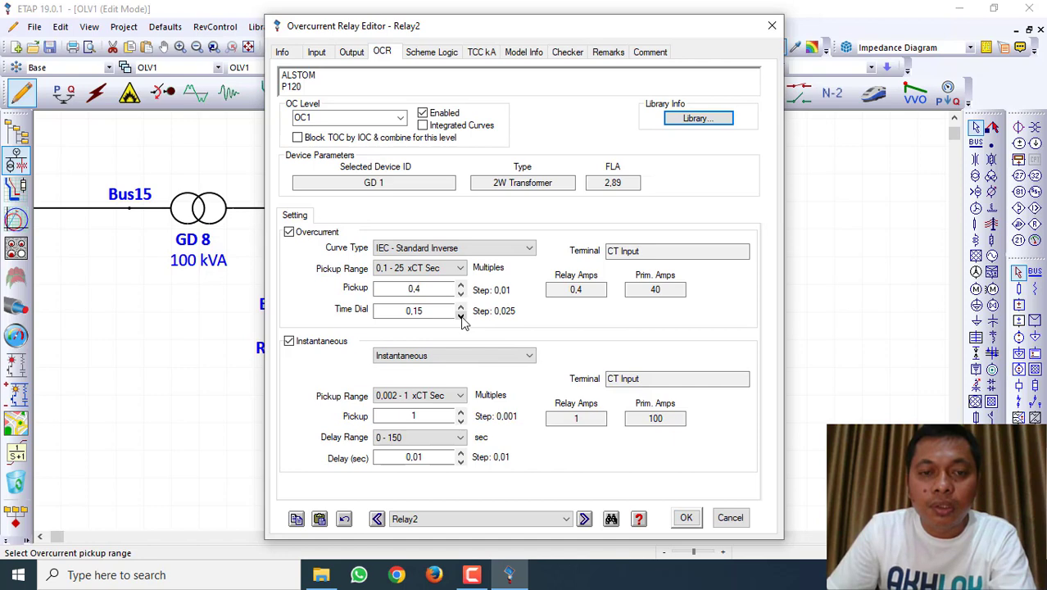
left_click(685, 517)
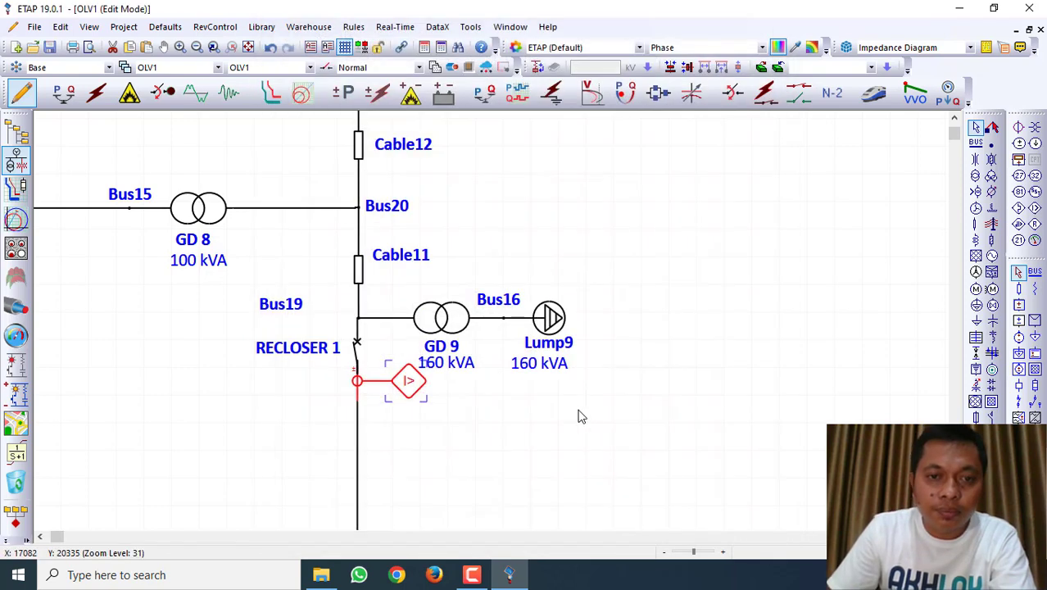
Assign the ABB 25HKSA1000 library breaker, rated 25 kV and 1200 A under IEC, to RECLOSER 2.
scroll(619, 395, "down", 10)
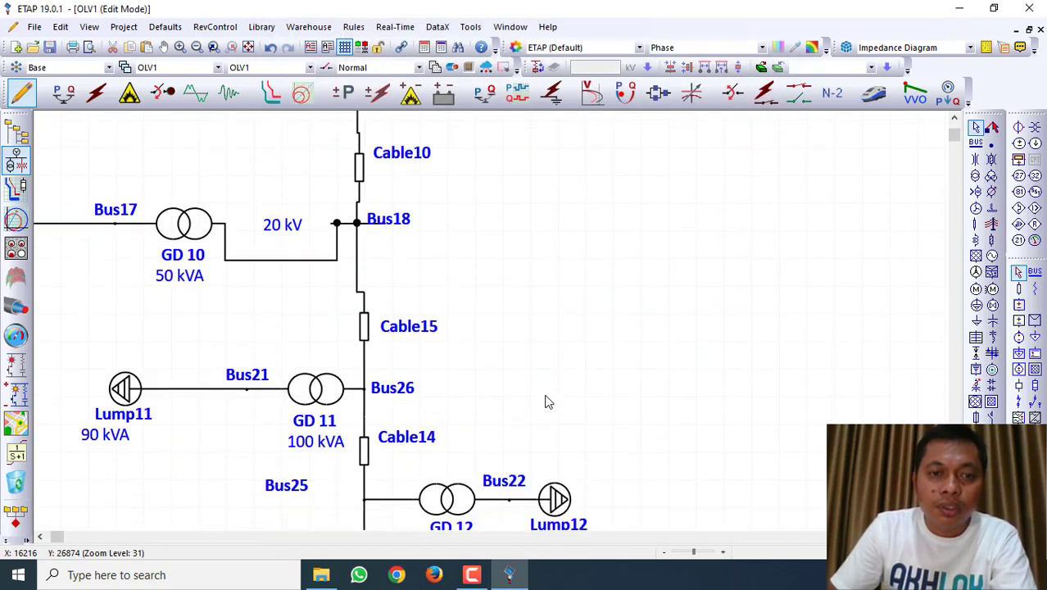
scroll(537, 401, "down", 4)
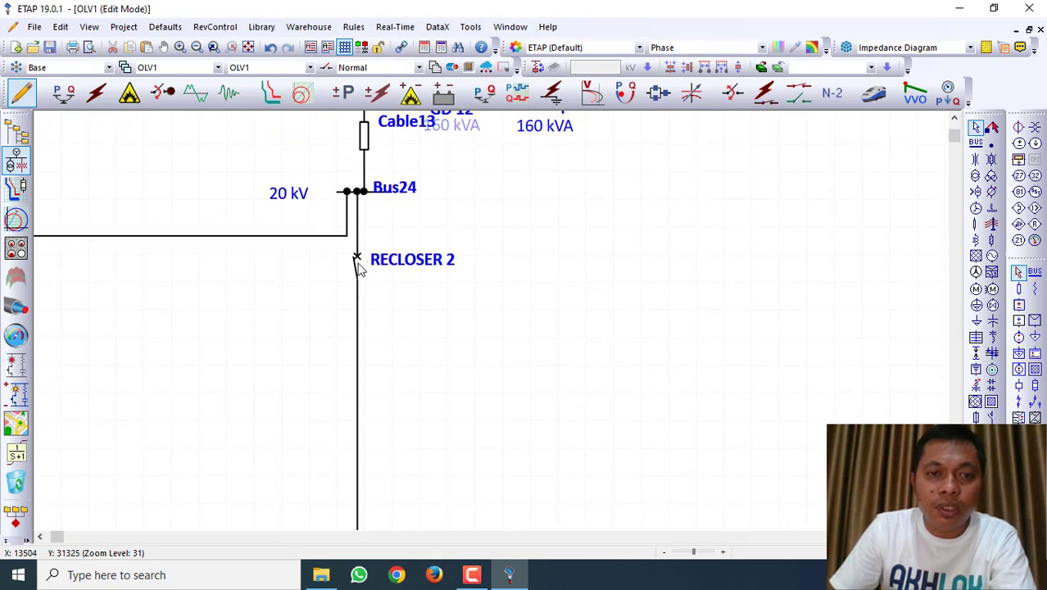
left_click(357, 268)
double_click(357, 269)
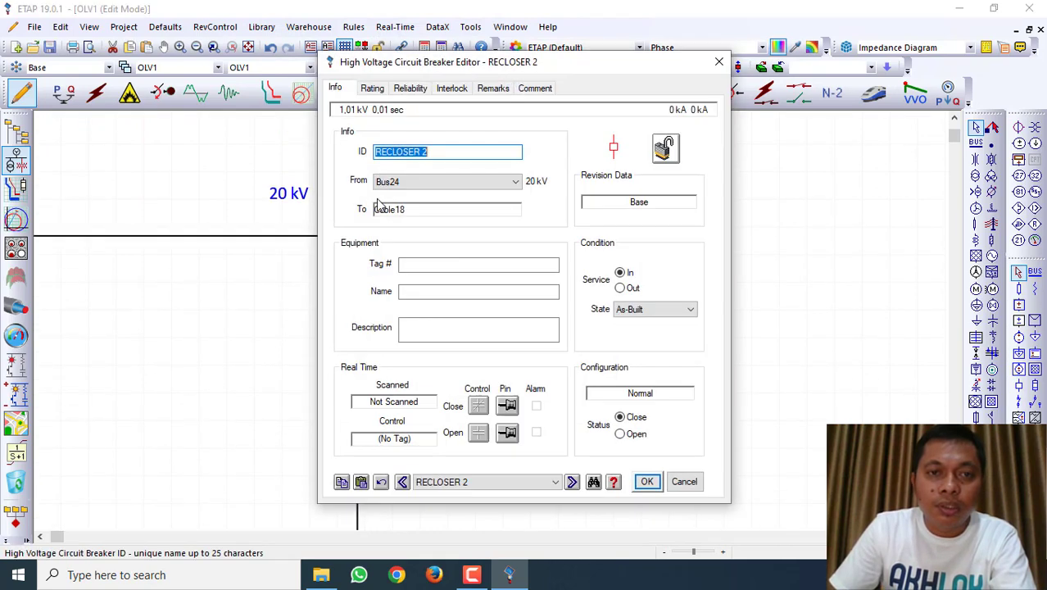
left_click(382, 92)
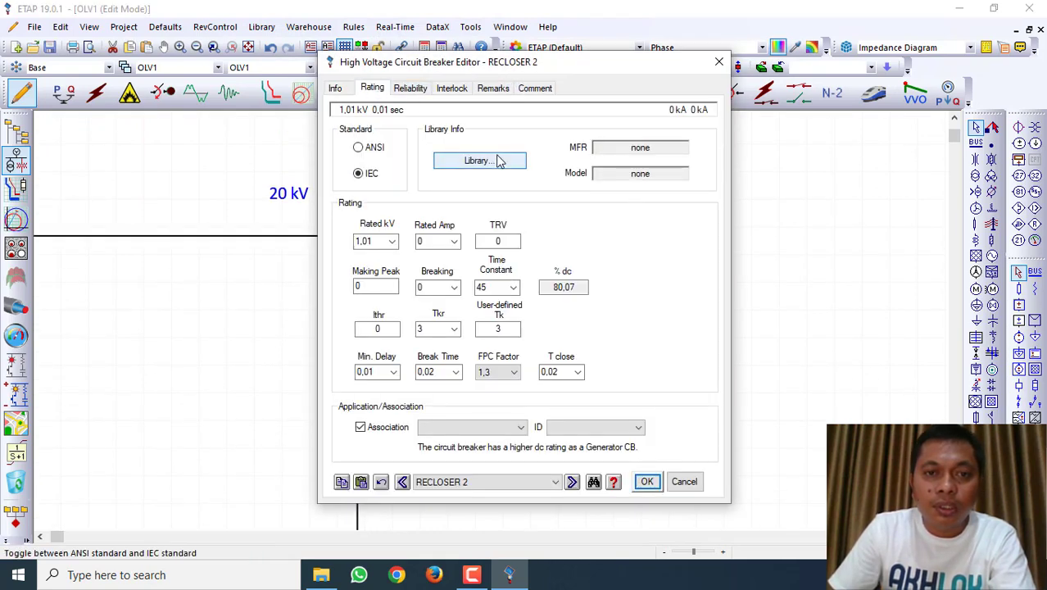
left_click(496, 160)
left_click(479, 364)
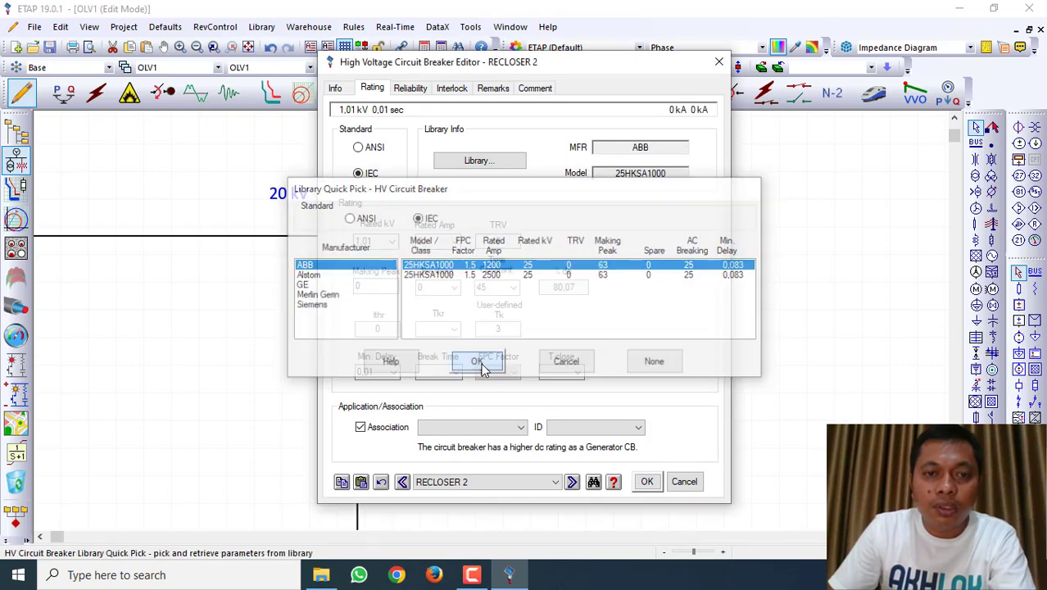
left_click(646, 481)
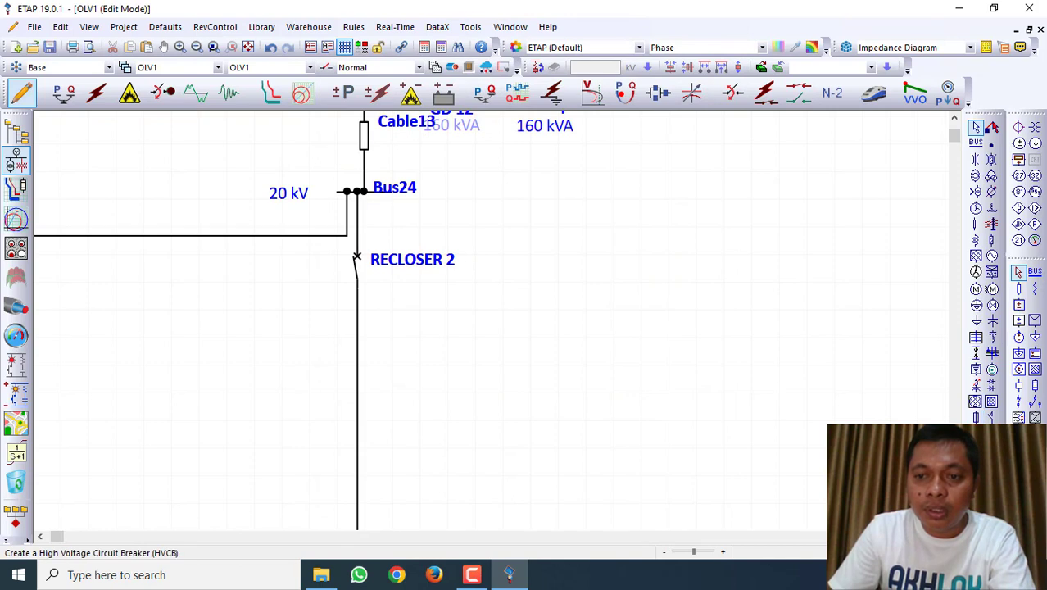
Insert a current transformer in the line below RECLOSER 2 and connect an overcurrent relay beside it.
left_click(974, 417)
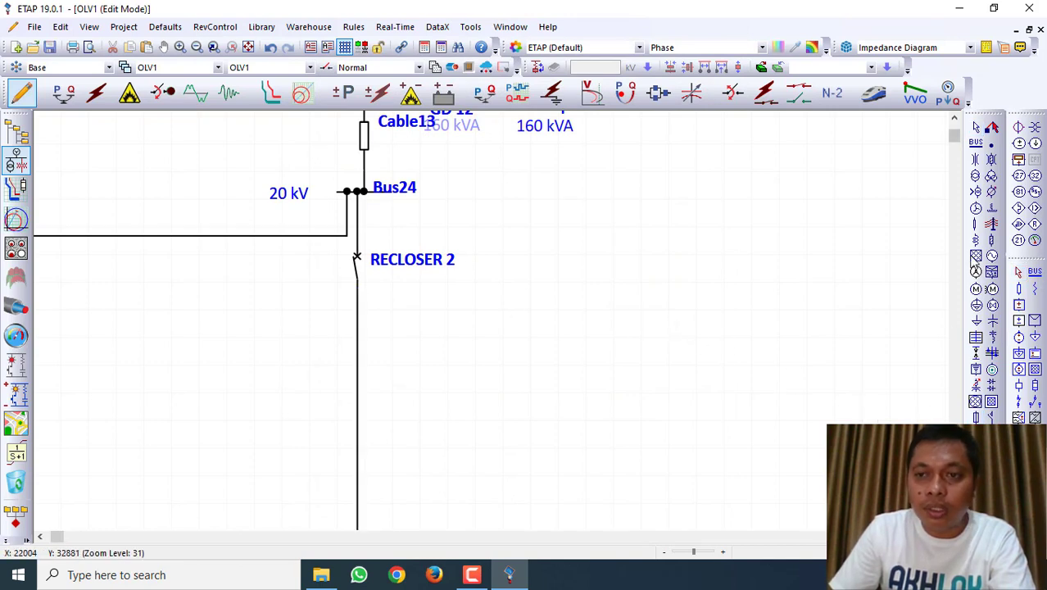
left_click(1018, 127)
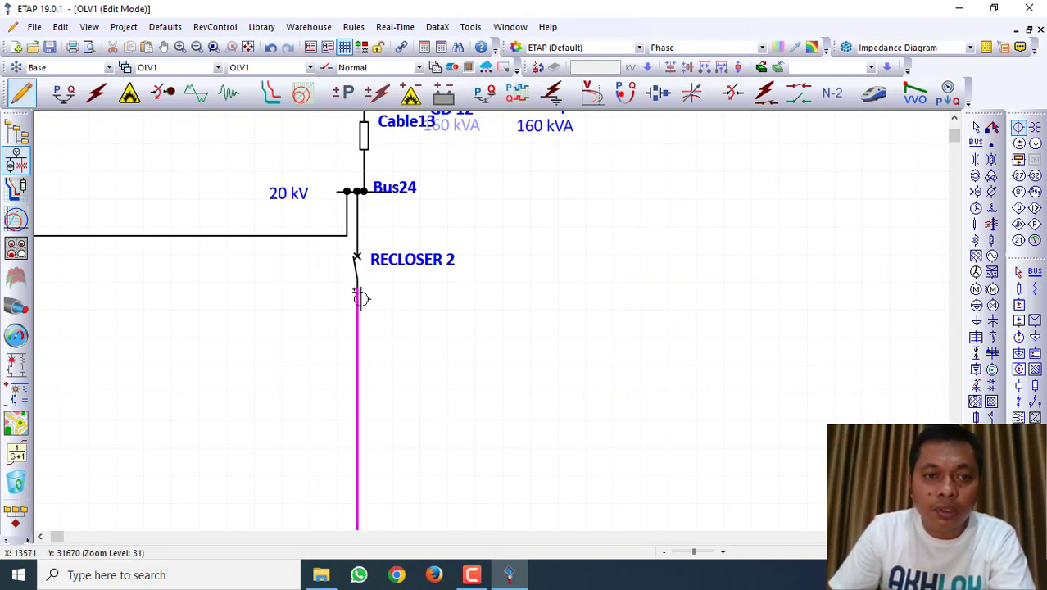
left_click(358, 298)
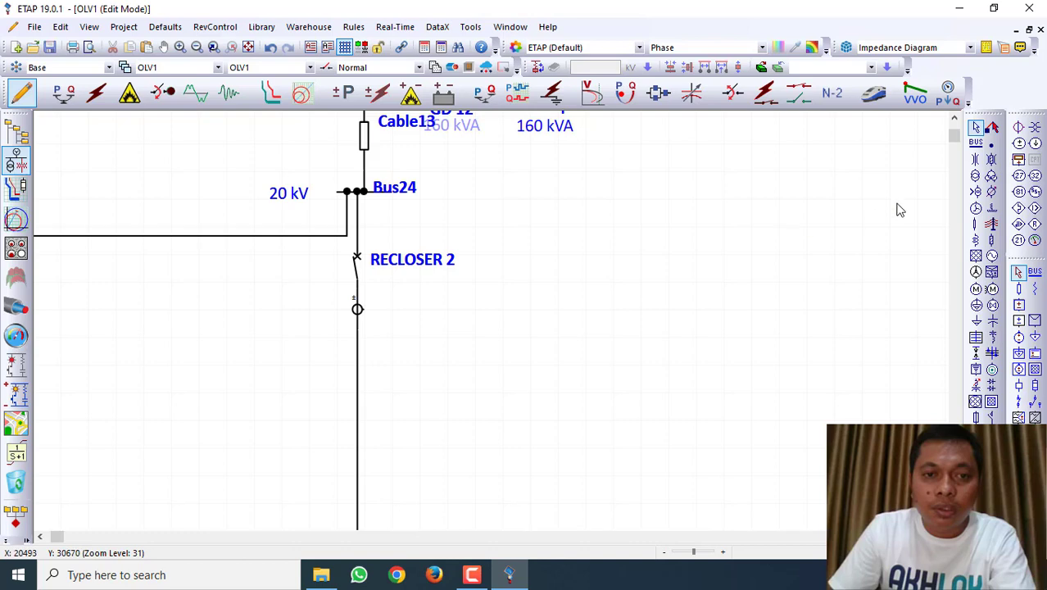
left_click(1035, 209)
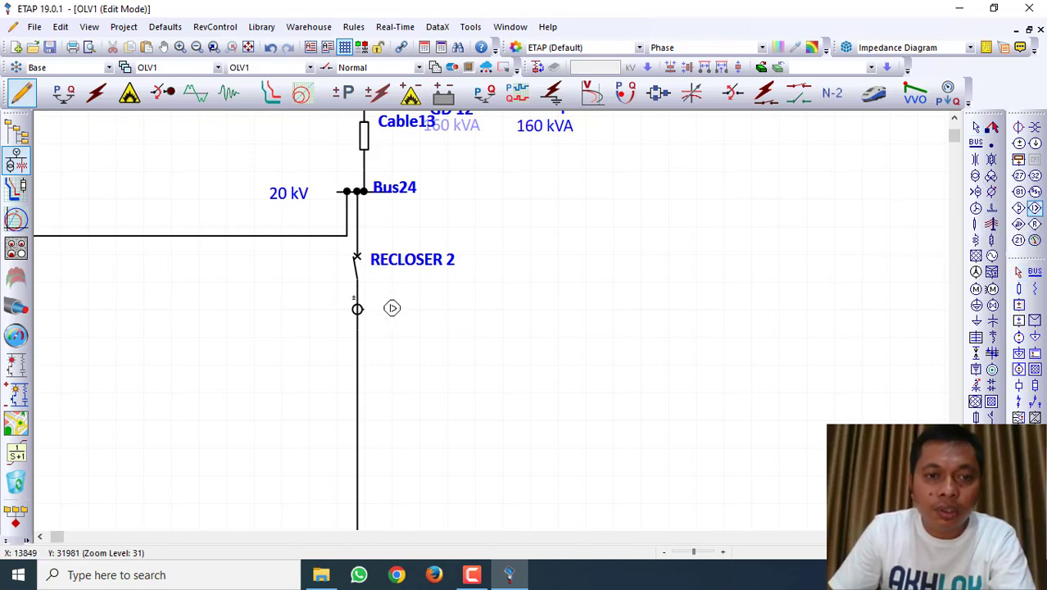
left_click(397, 309)
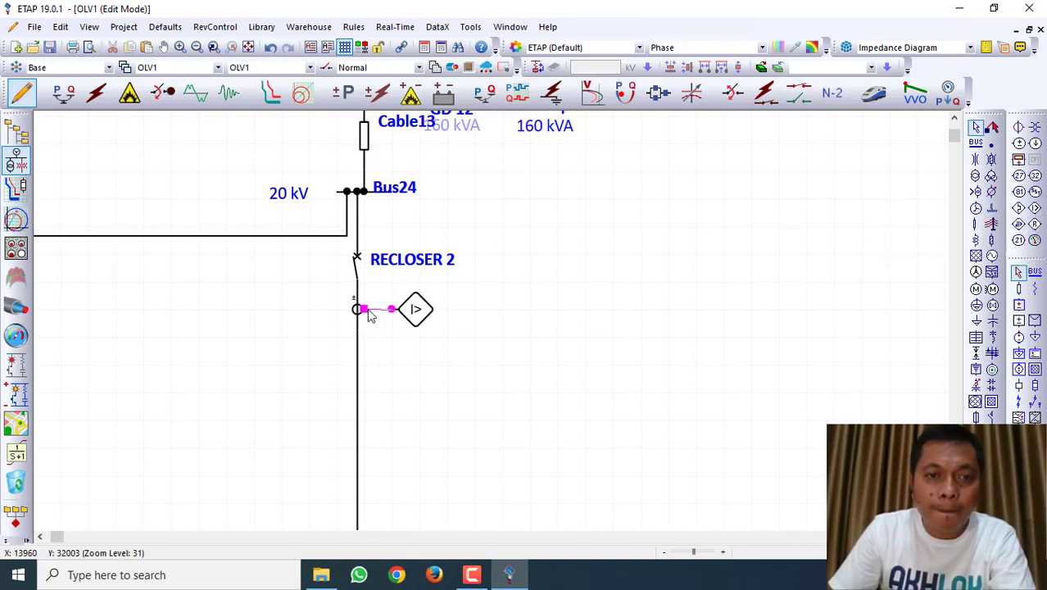
left_click(360, 310)
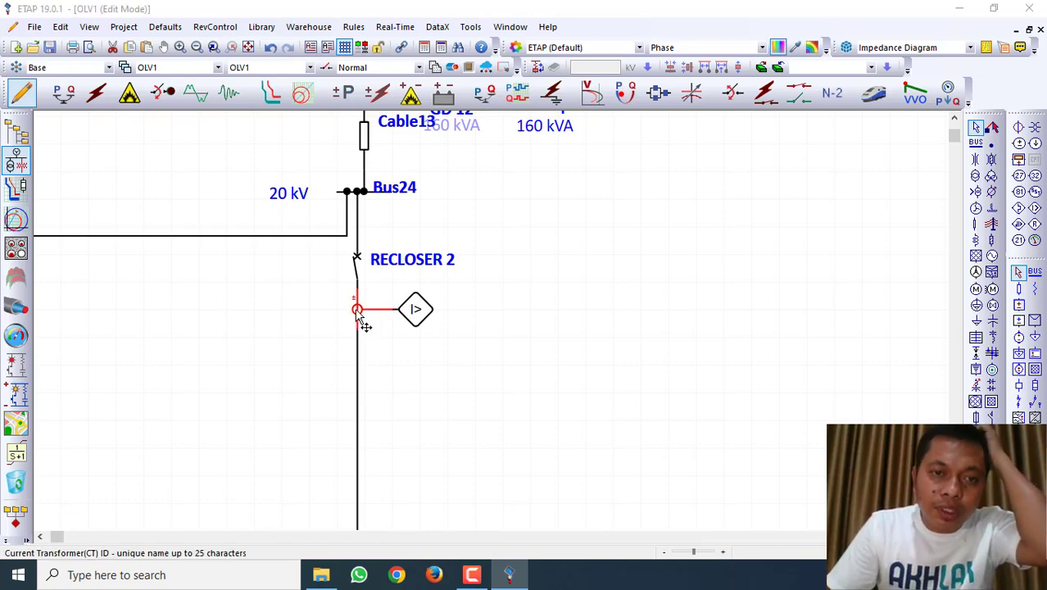
Set the primary current rating of the current transformer below RECLOSER 2 to 100 A.
double_click(358, 316)
left_click(380, 122)
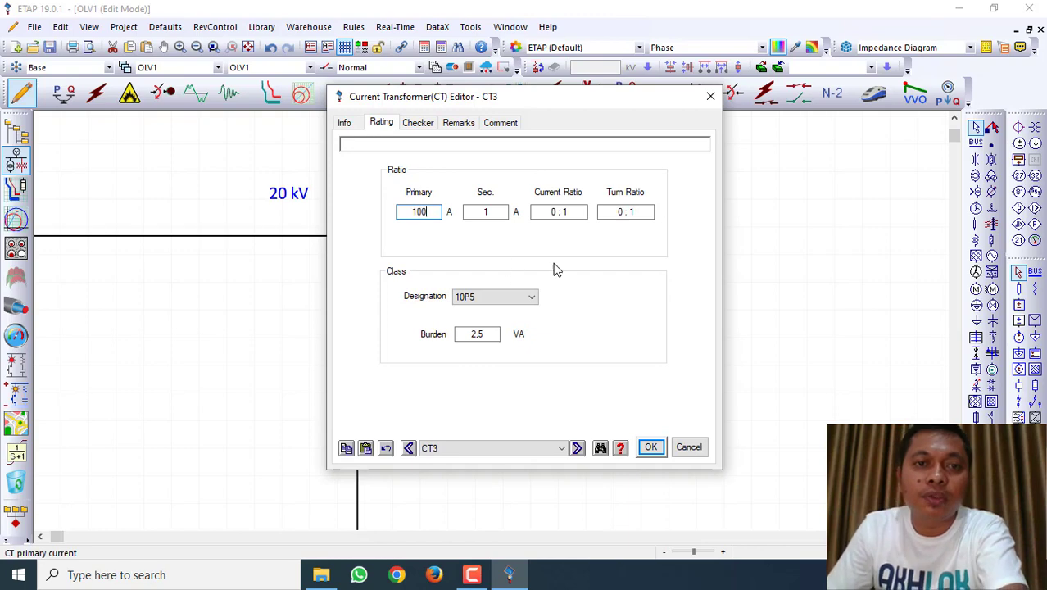
left_click(627, 311)
left_click(651, 448)
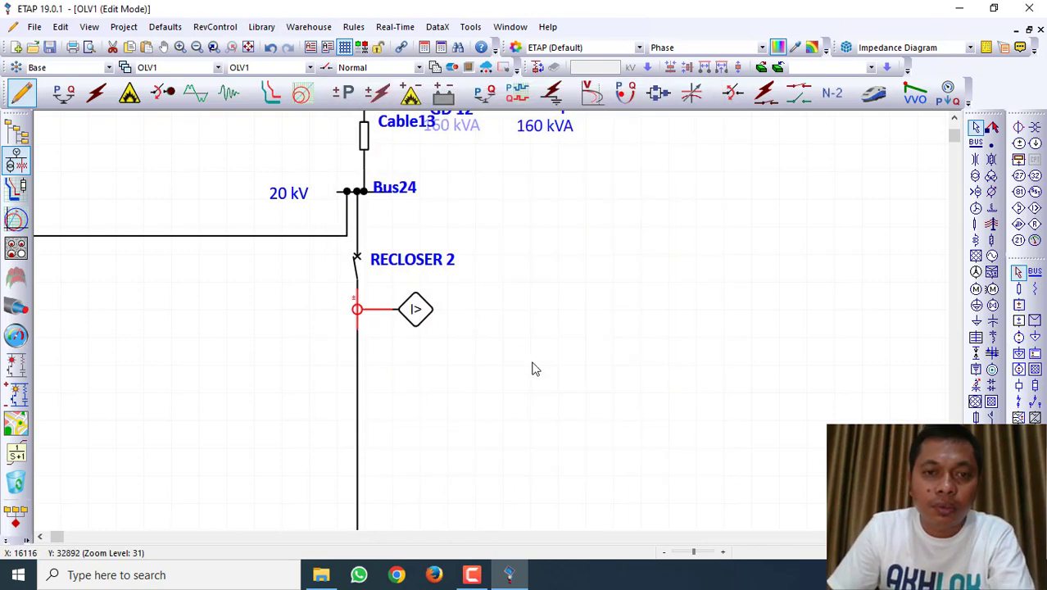
Add an output to the overcurrent relay beside RECLOSER 2 with an HVCB interlock that opens RECLOSER 2.
double_click(430, 320)
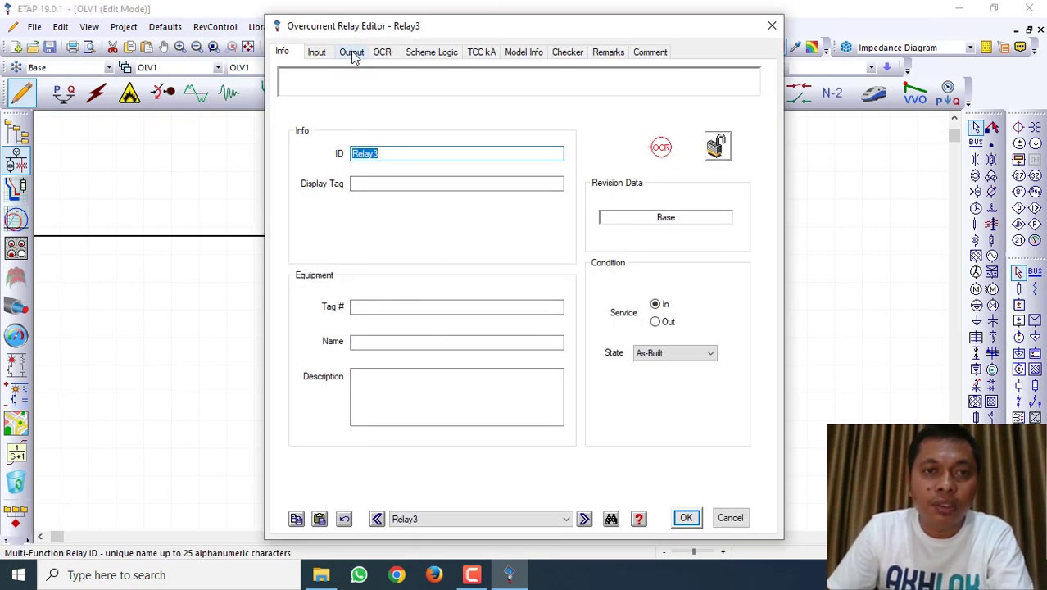
left_click(324, 54)
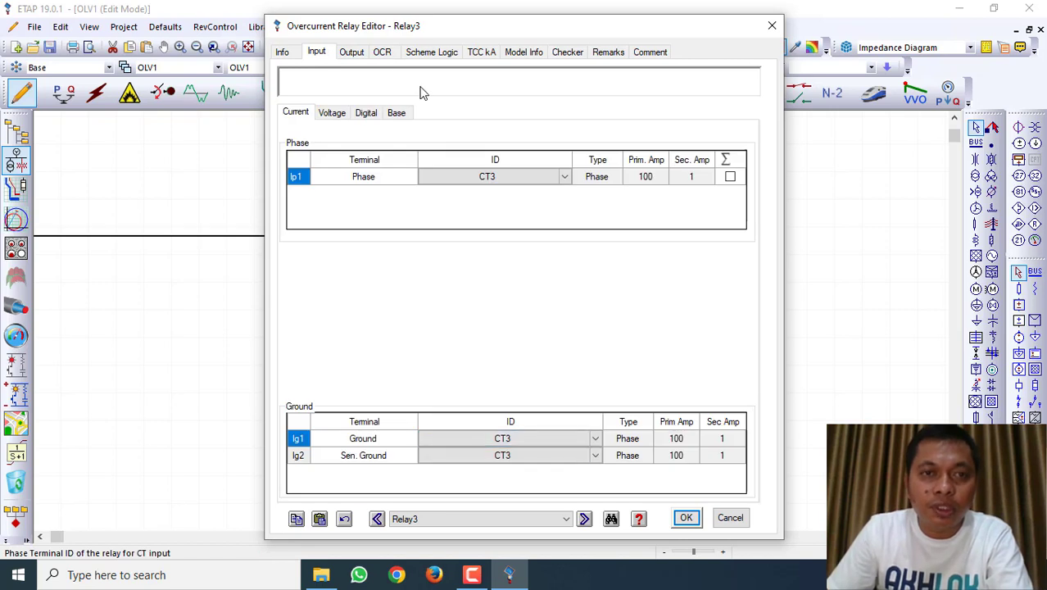
left_click(363, 56)
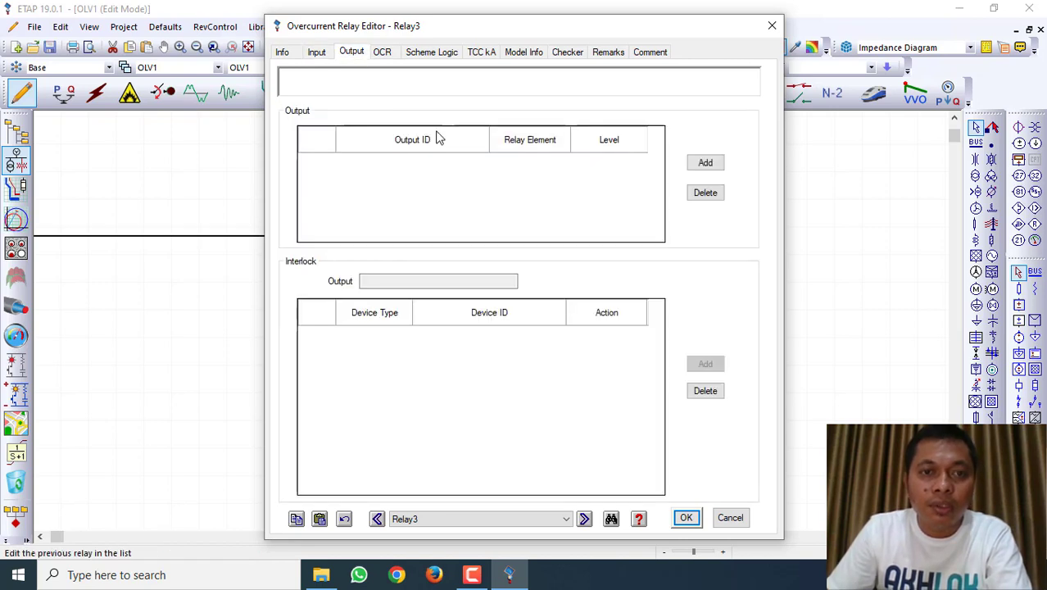
left_click(703, 166)
left_click(703, 365)
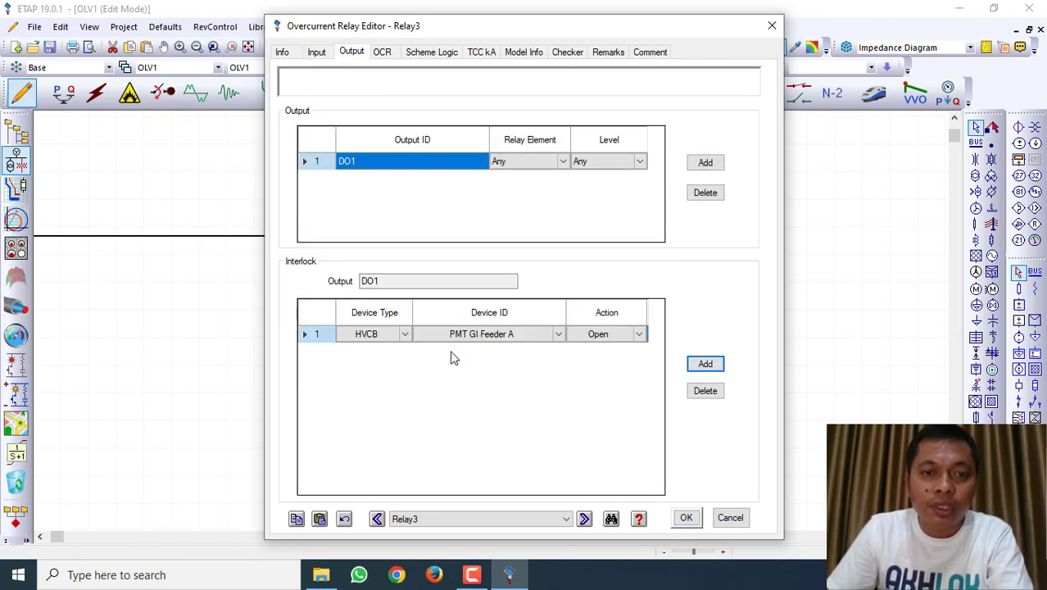
left_click(555, 334)
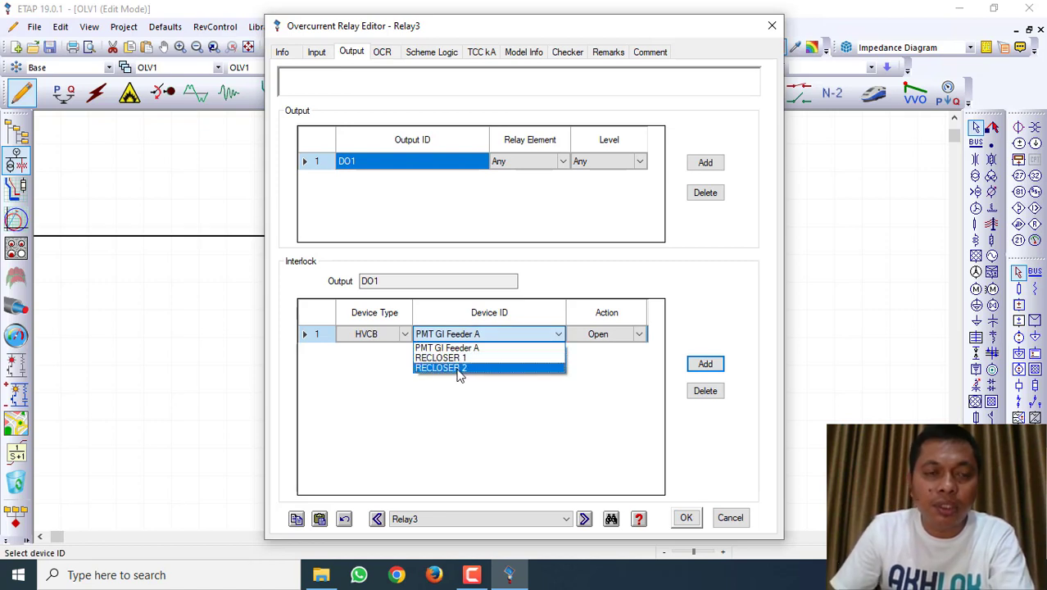
left_click(647, 35)
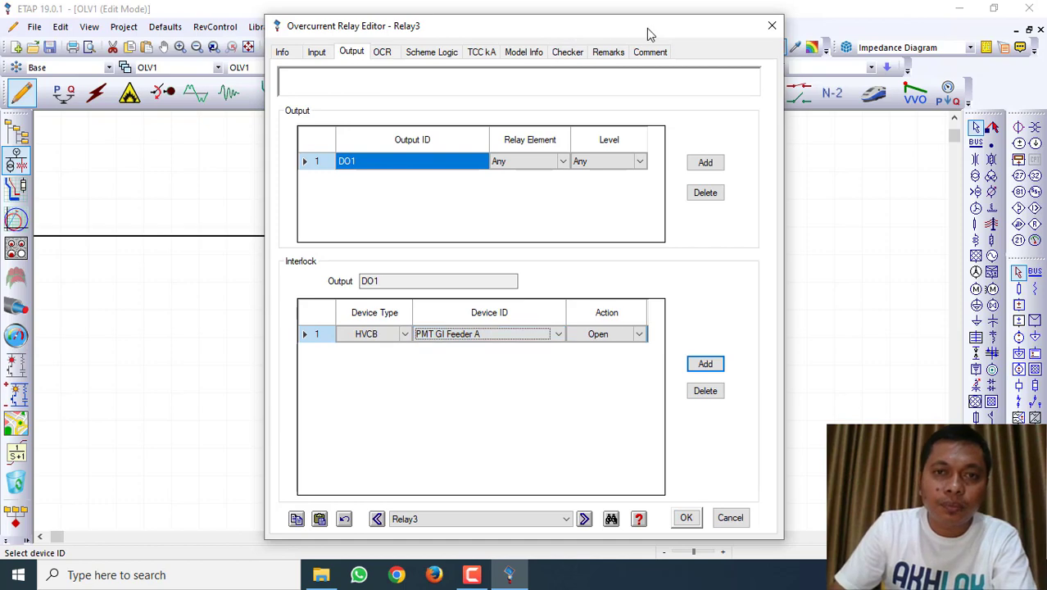
left_click_drag(647, 35, 778, 31)
left_click(647, 329)
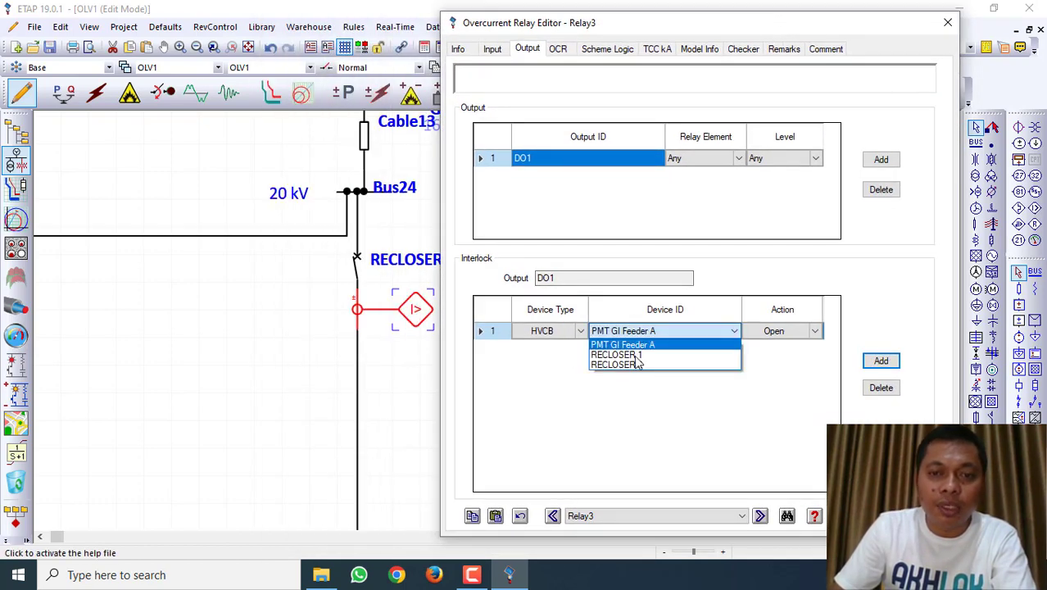
left_click(636, 356)
Assign the ALSTOM P120 library model to the RECLOSER 2 relay and choose the IEC - Standard Inverse overcurrent curve.
left_click(556, 49)
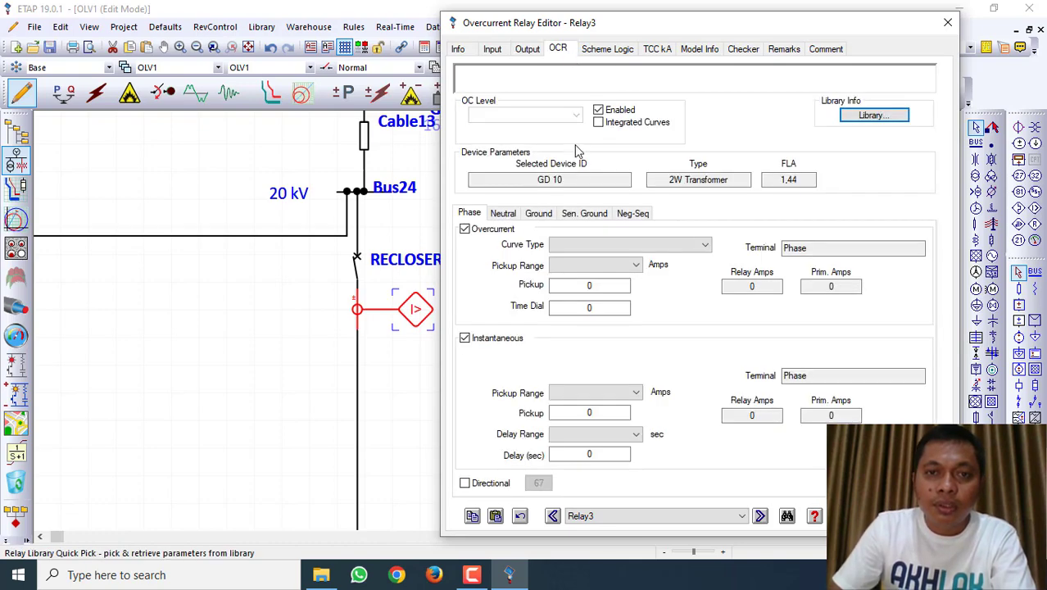
left_click(872, 114)
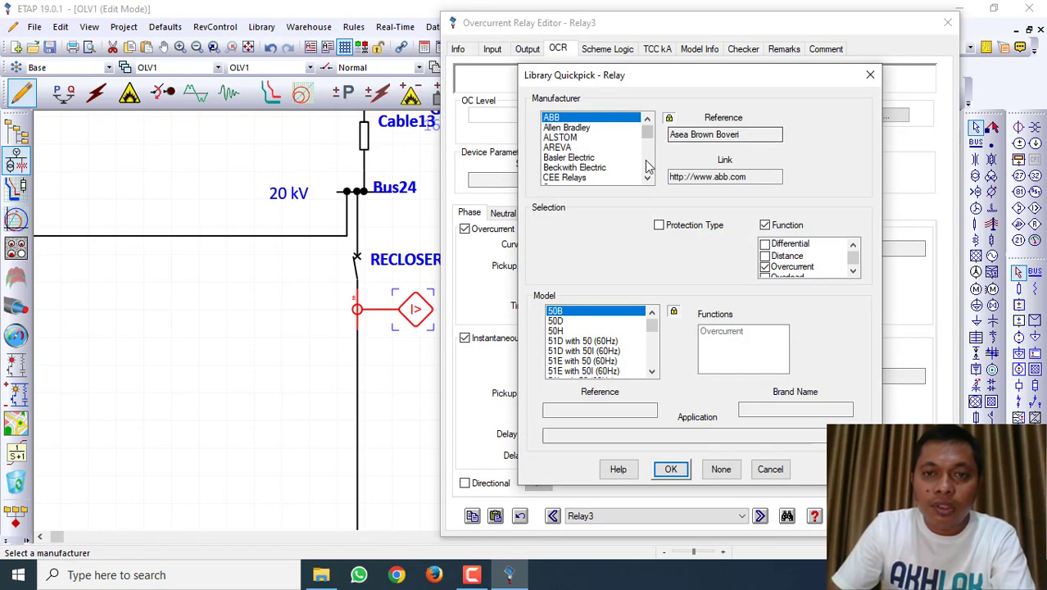
left_click(575, 138)
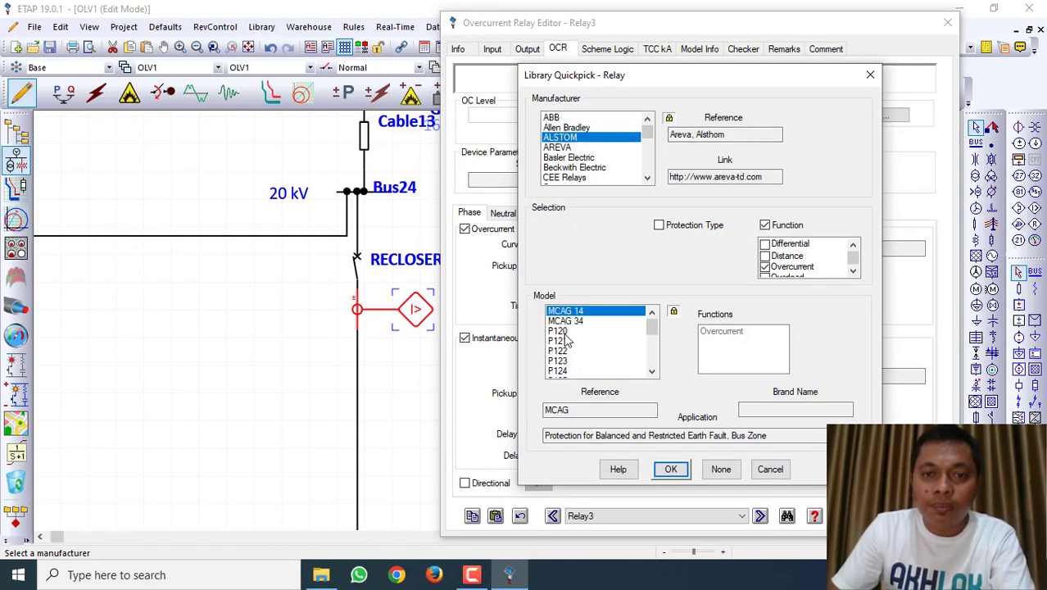
left_click(558, 331)
left_click(671, 469)
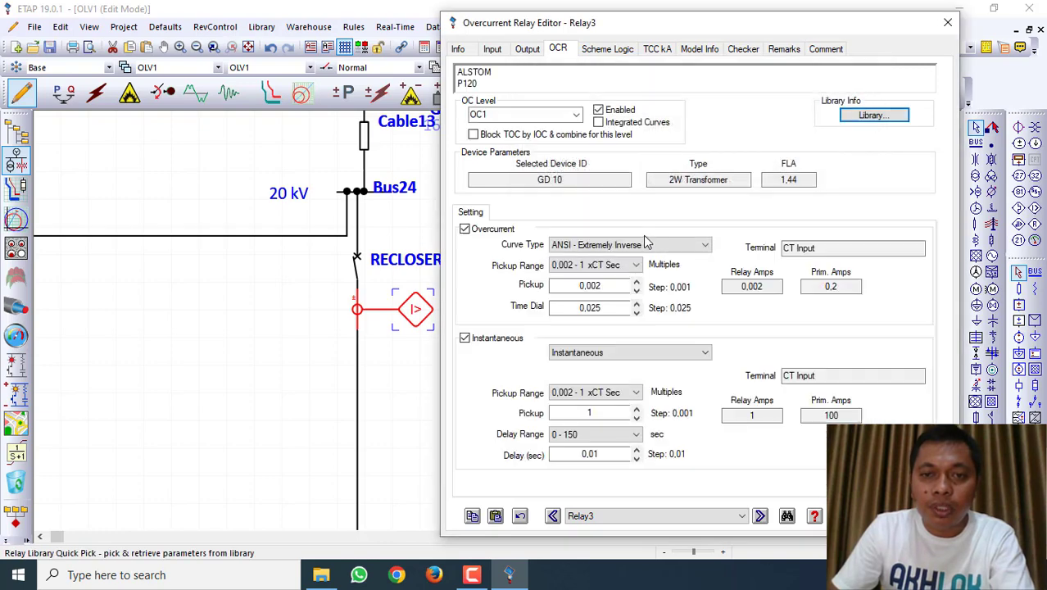
left_click(645, 243)
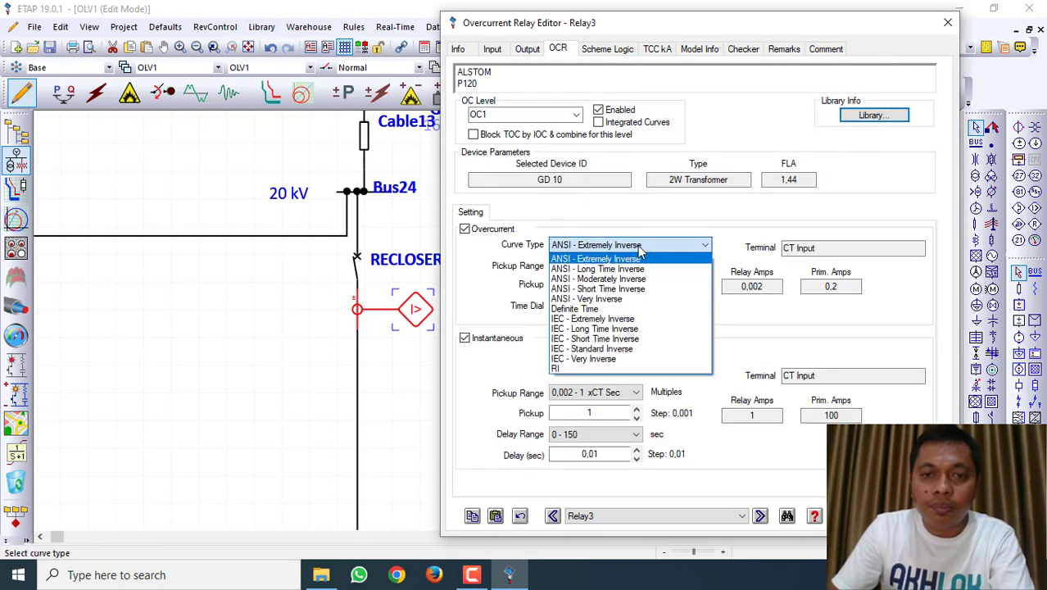
left_click(606, 348)
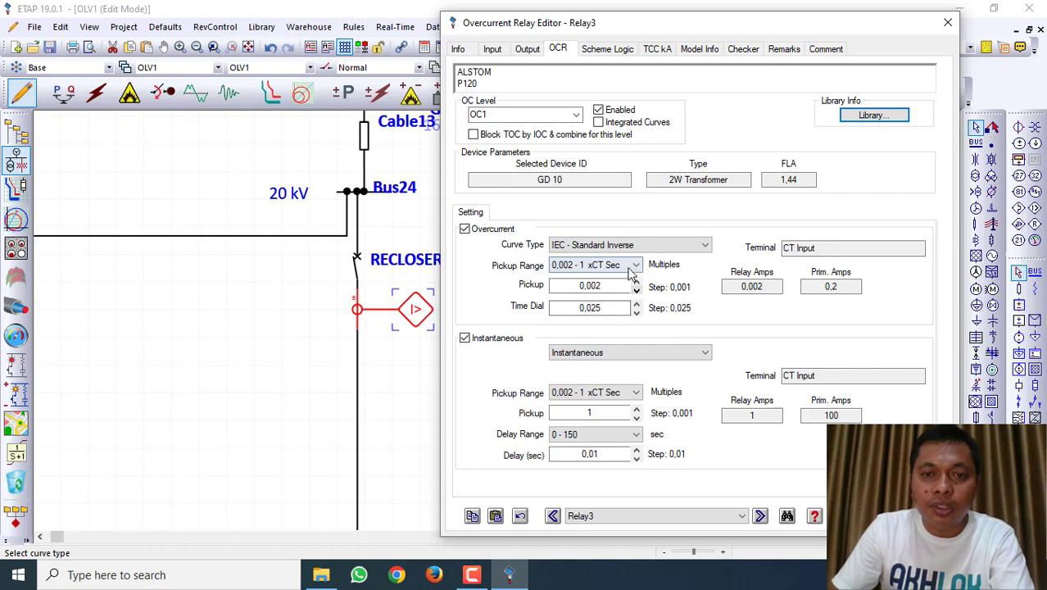
Set the RECLOSER 2 relay's overcurrent pickup range to 0,1 - 25 xCT Sec, pickup to 0,25 and time dial to 0,1.
left_click(632, 273)
left_click(634, 288)
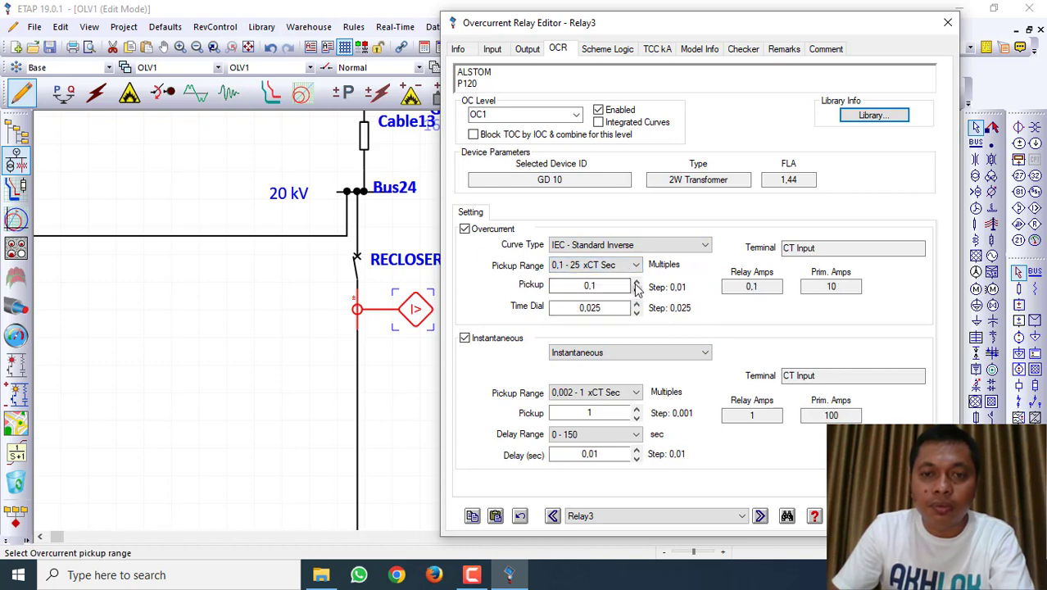
left_click(636, 283)
left_click(635, 282)
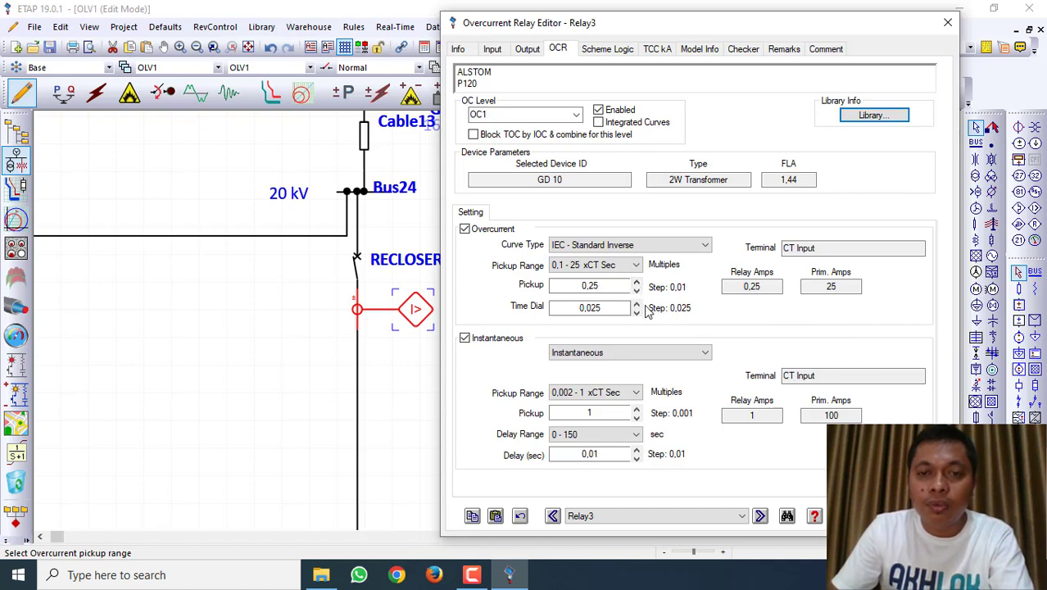
left_click(636, 312)
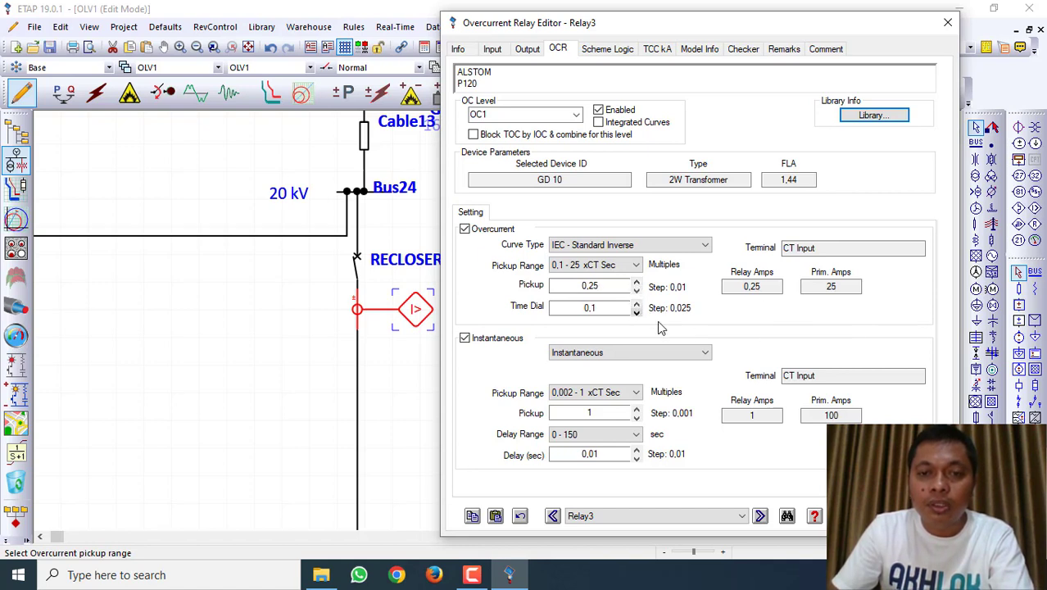
left_click(870, 516)
left_click(769, 411)
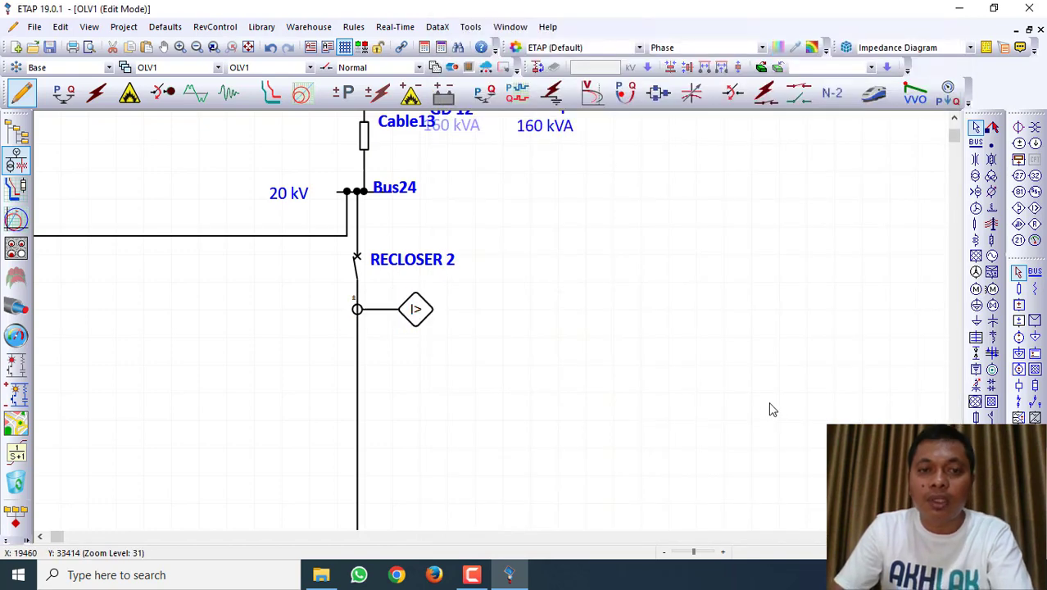
Look over the relay locations along the feeder, from PMT GI Feeder A through RECLOSER 1 to RECLOSER 2.
scroll(761, 369, "down", 7)
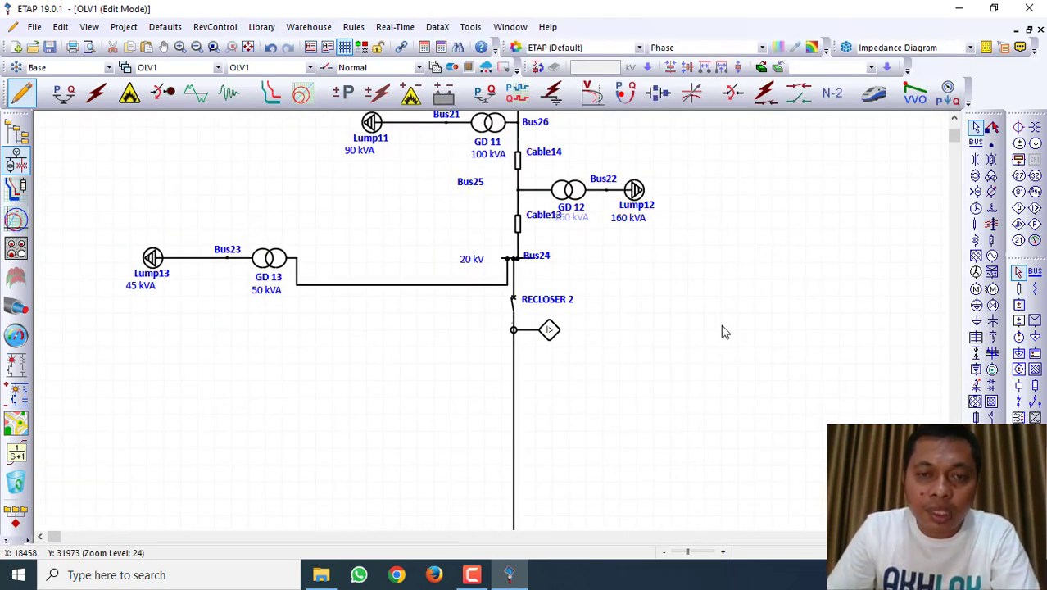
scroll(721, 328, "down", 3)
scroll(701, 323, "up", 2)
scroll(696, 319, "up", 10)
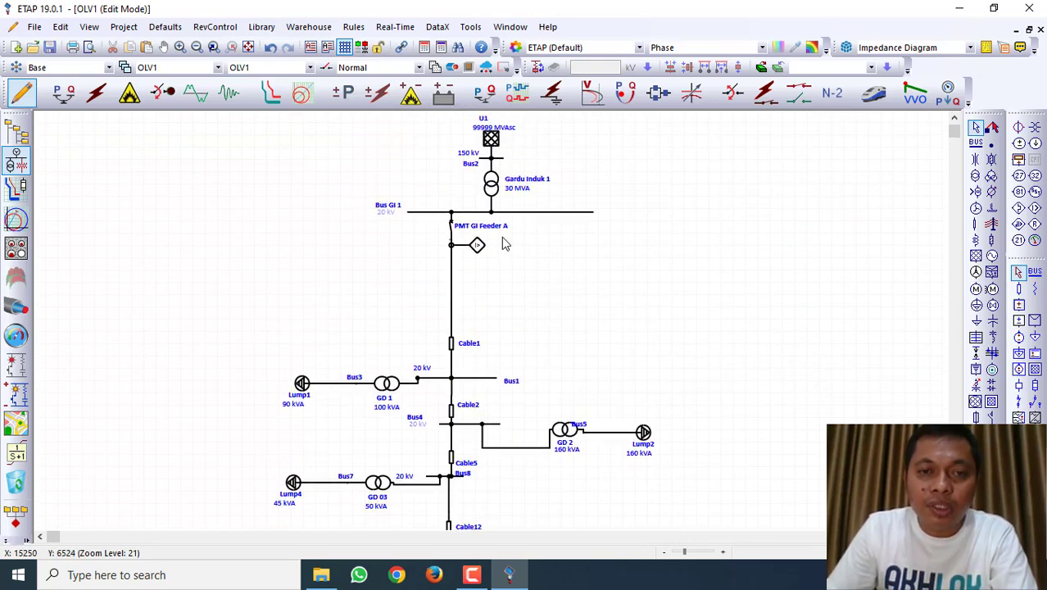
scroll(502, 276, "down", 5)
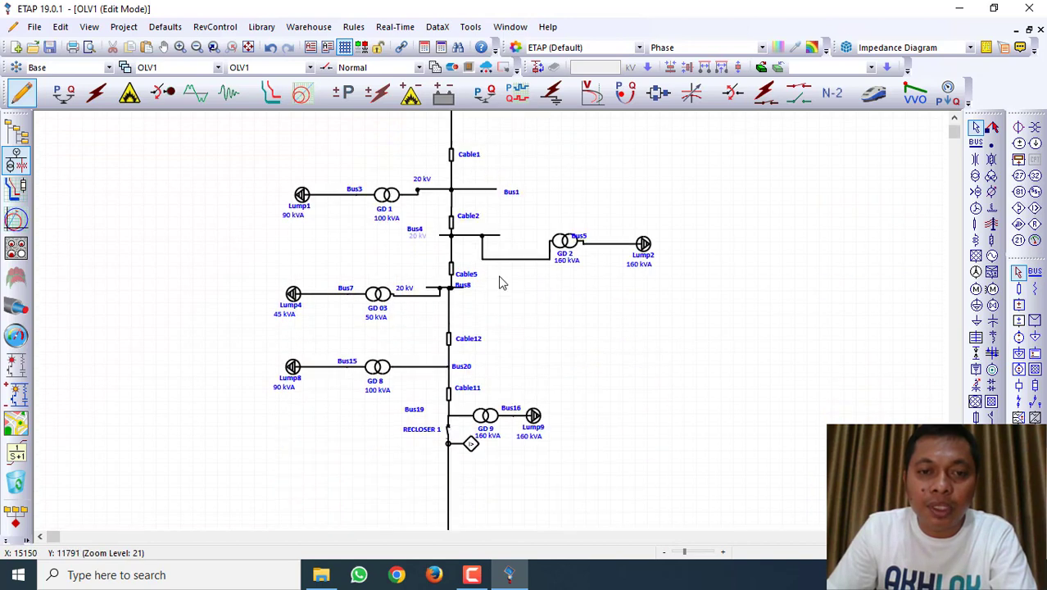
scroll(482, 402, "down", 8)
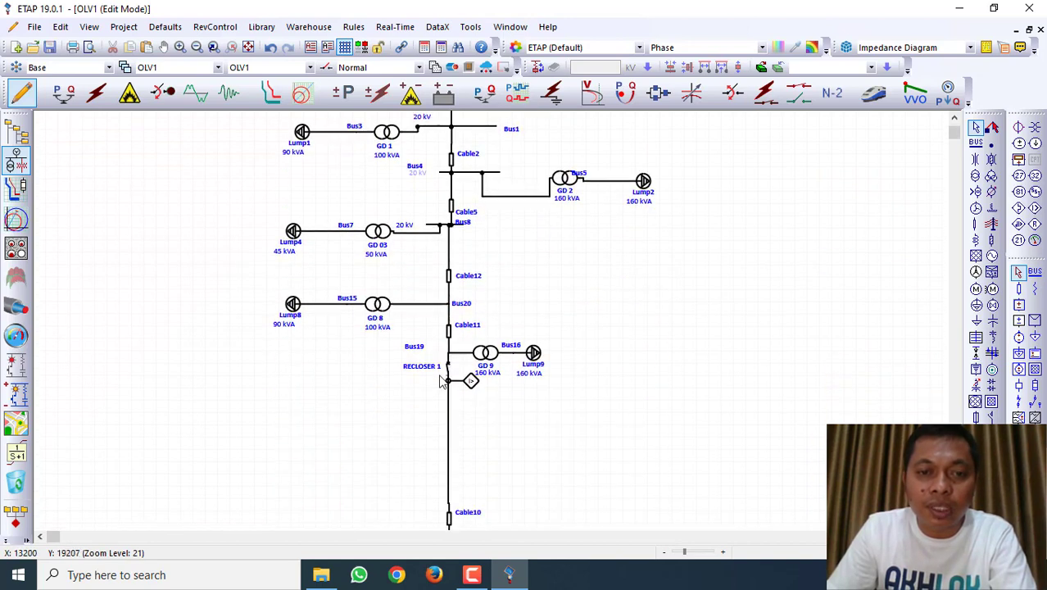
scroll(465, 465, "down", 2)
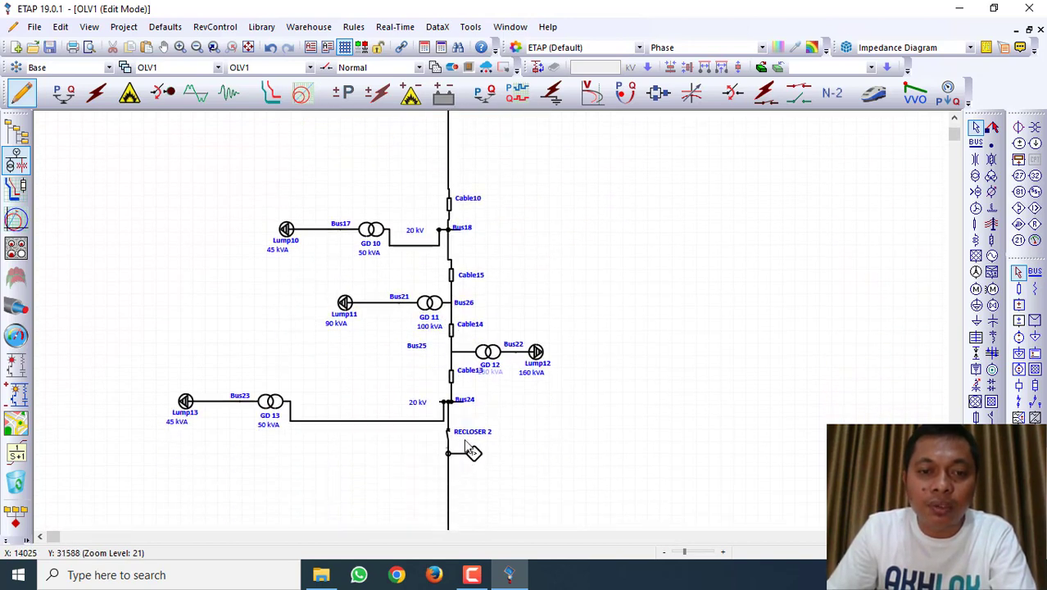
scroll(491, 393, "up", 10)
scroll(509, 339, "up", 3)
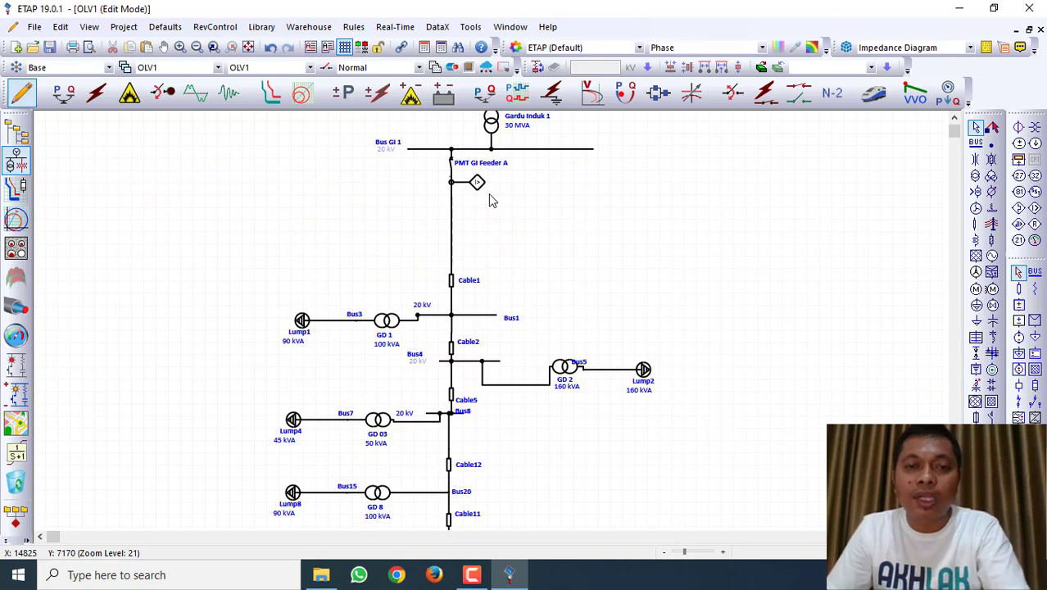
scroll(489, 246, "down", 10)
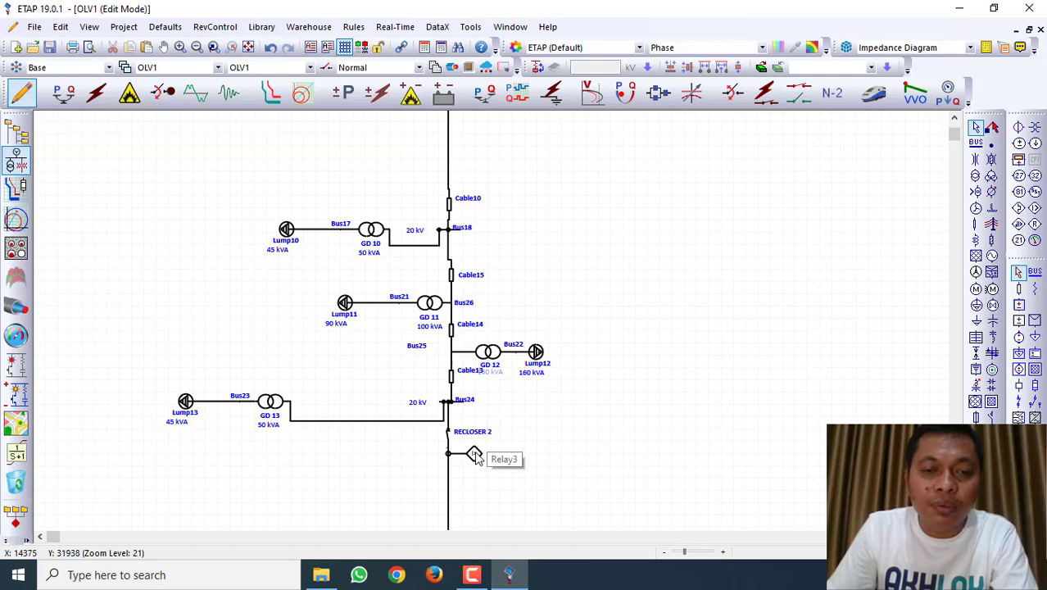
Compare the overcurrent pickup and time dial settings of the relays at RECLOSER 2, RECLOSER 1 and PMT GI Feeder A.
double_click(474, 454)
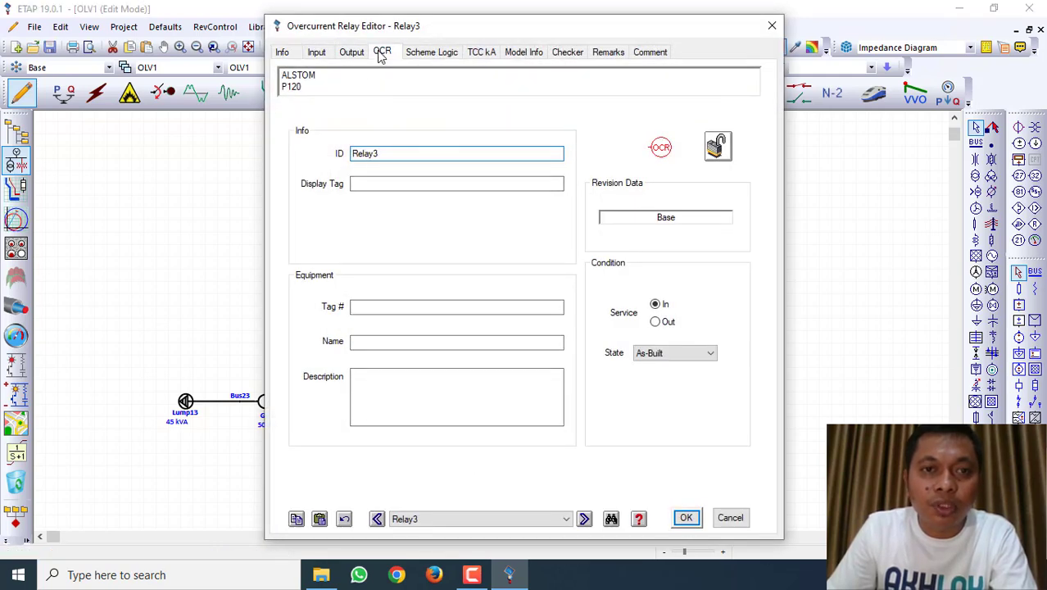
left_click(382, 51)
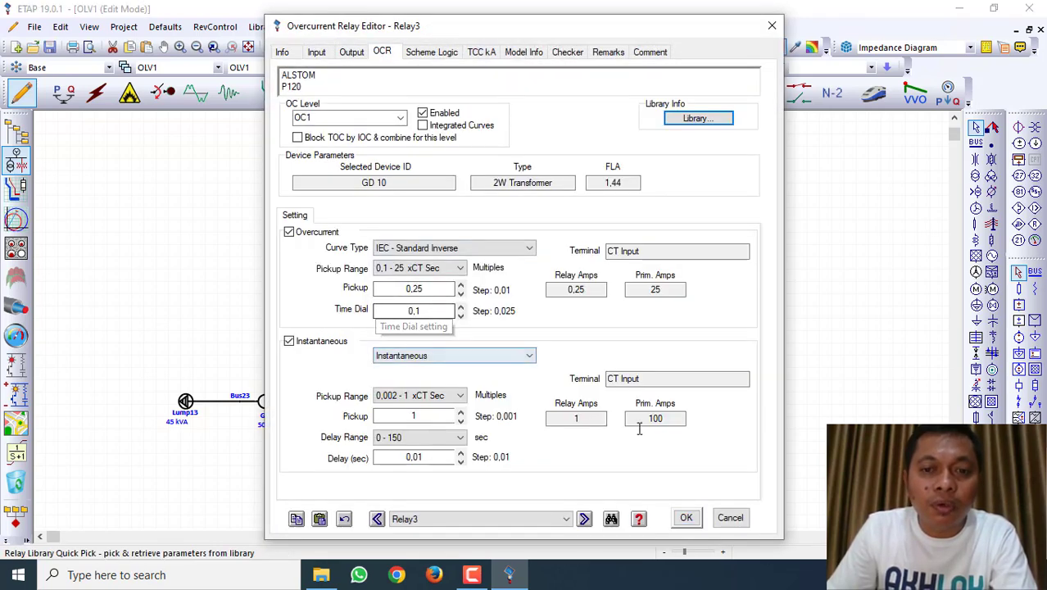
left_click(729, 518)
scroll(589, 458, "up", 8)
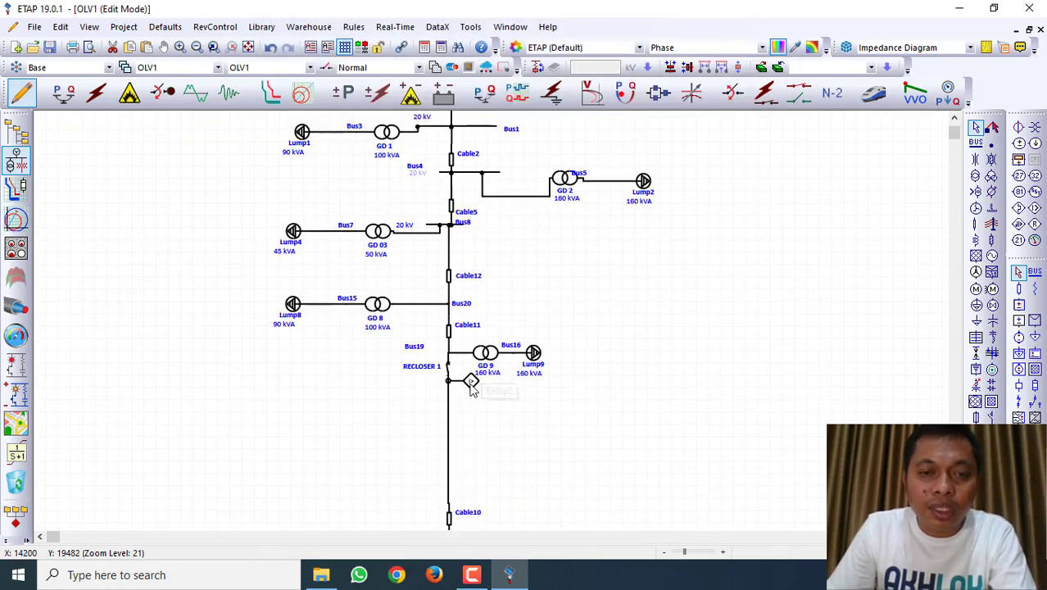
double_click(470, 383)
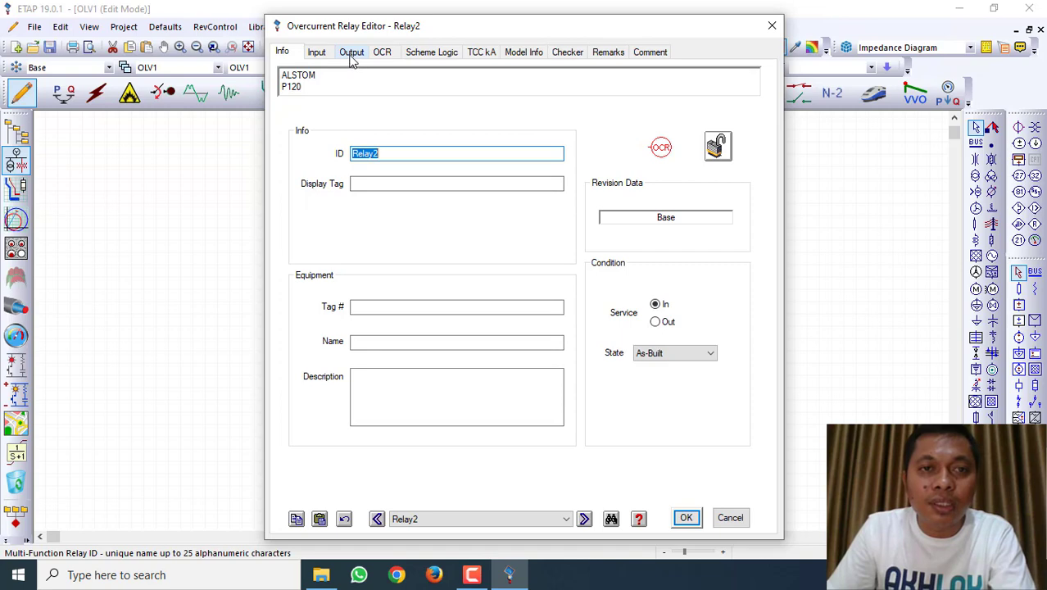
left_click(382, 51)
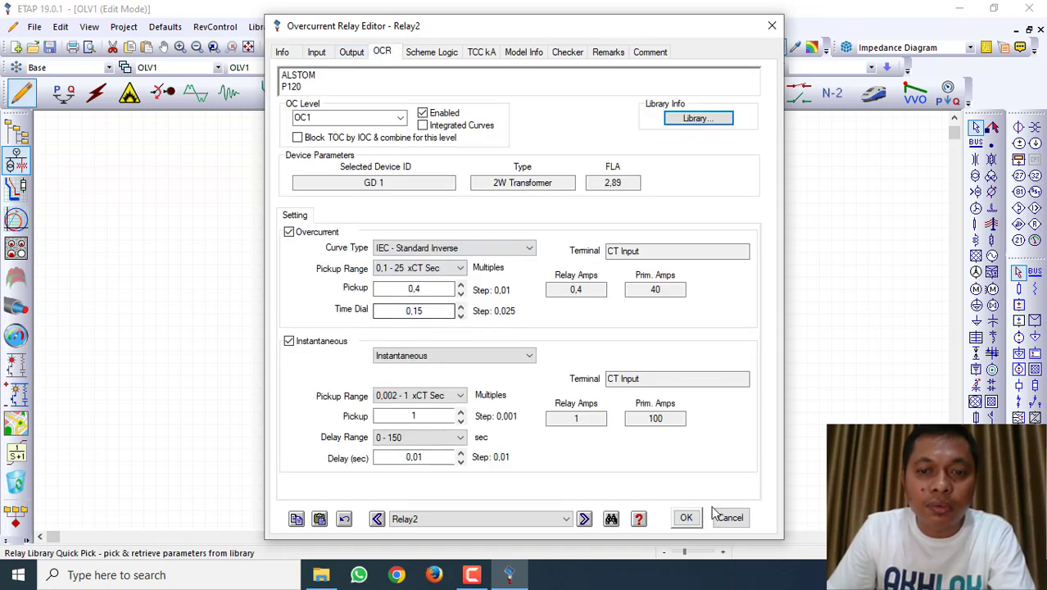
left_click(728, 518)
scroll(502, 280, "up", 5)
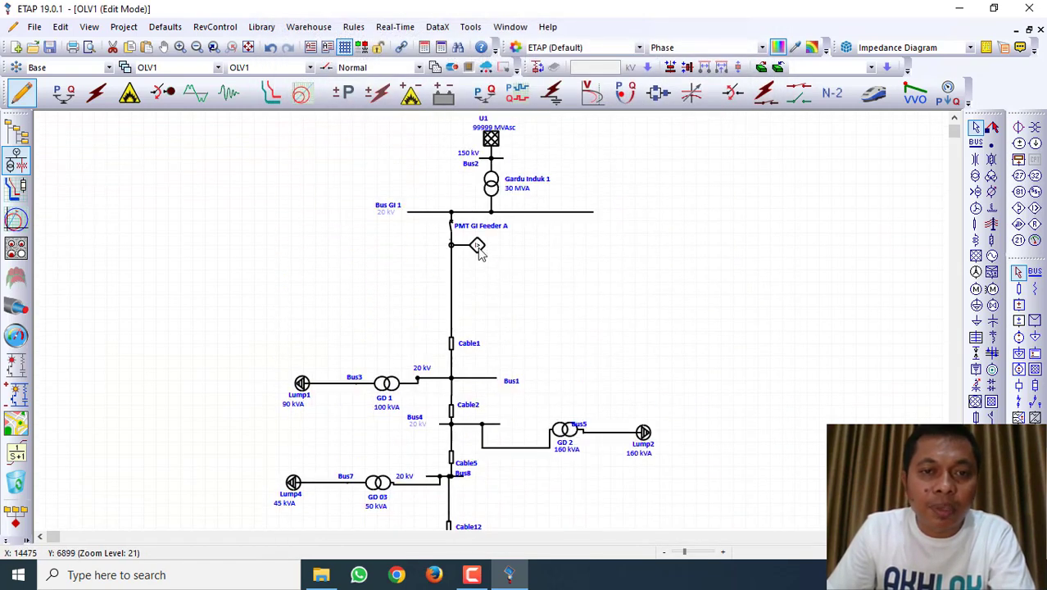
double_click(477, 246)
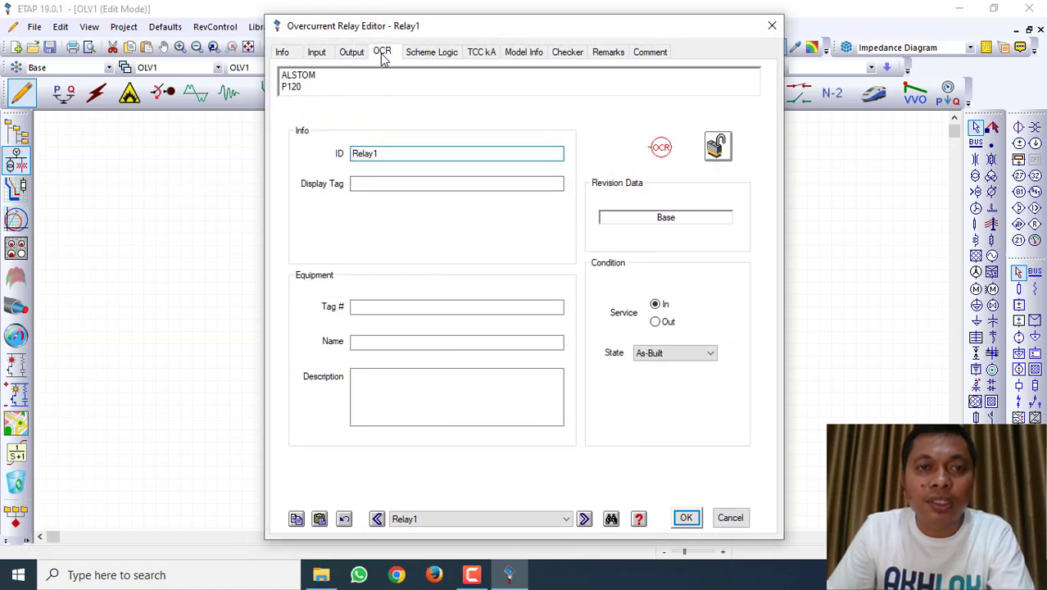
left_click(382, 52)
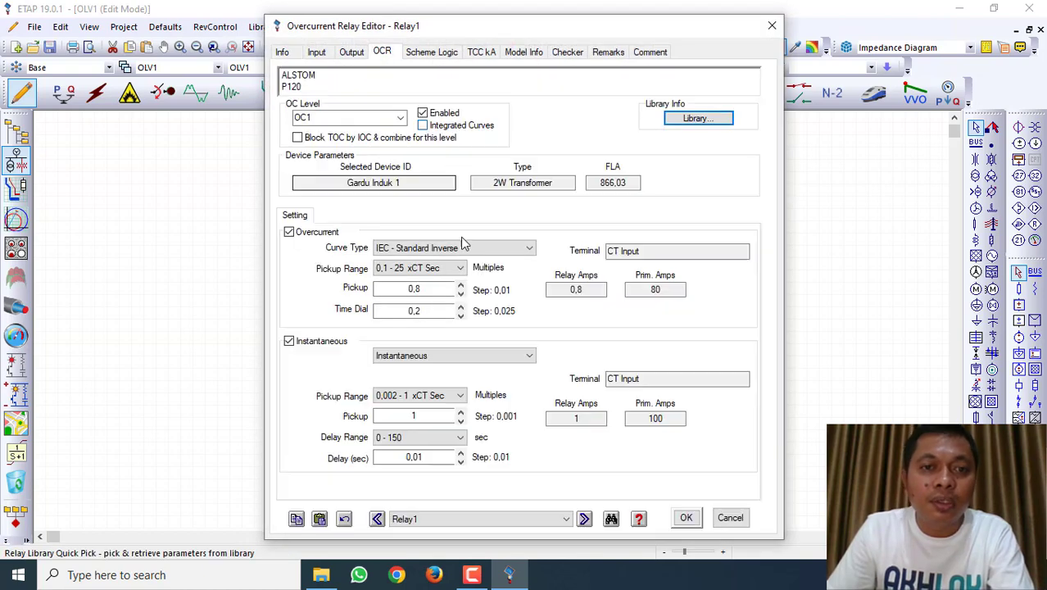
left_click(769, 30)
scroll(678, 304, "down", 10)
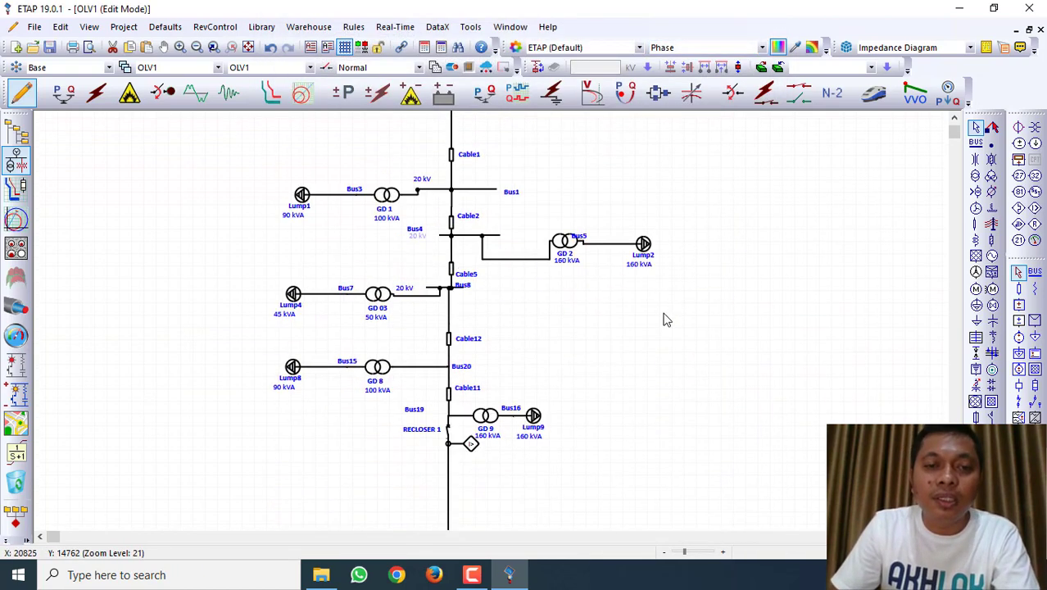
scroll(658, 330, "down", 3)
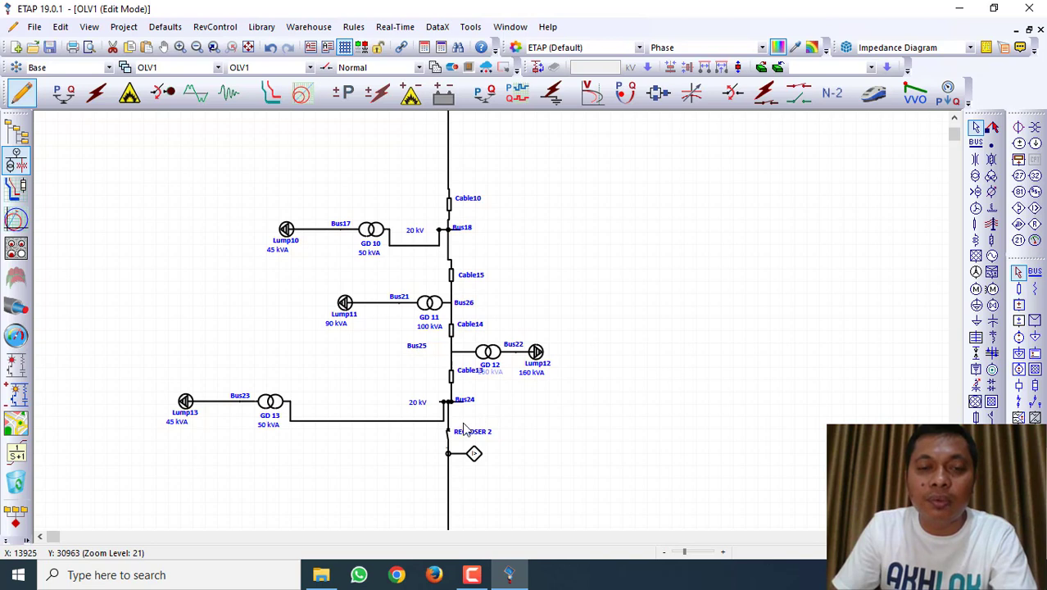
scroll(451, 423, "up", 10)
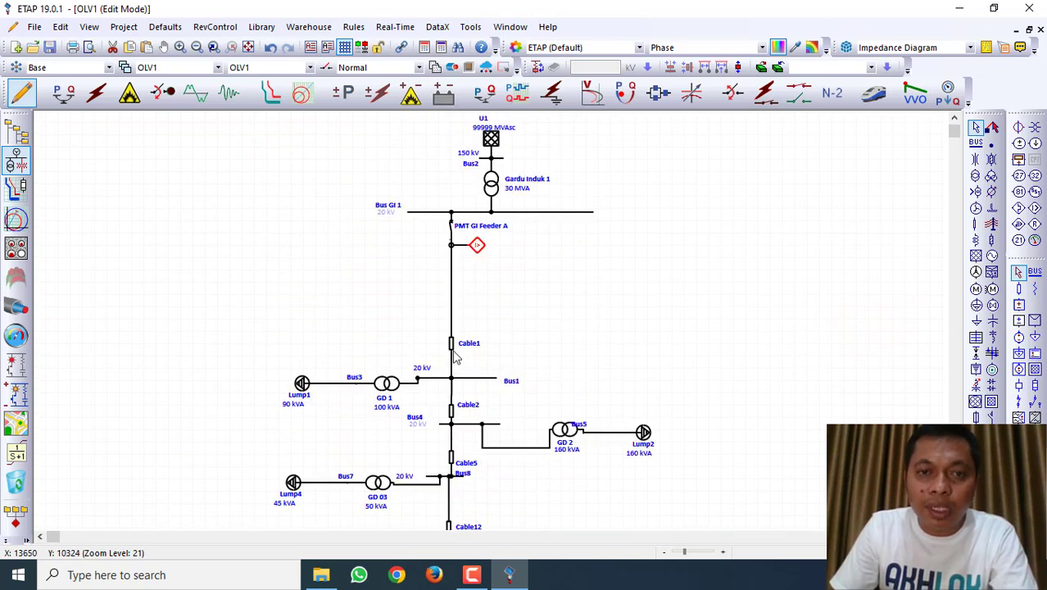
Compare the overcurrent primary pickup amps of the relays at PMT GI Feeder A, RECLOSER 1 and RECLOSER 2.
left_click(525, 259)
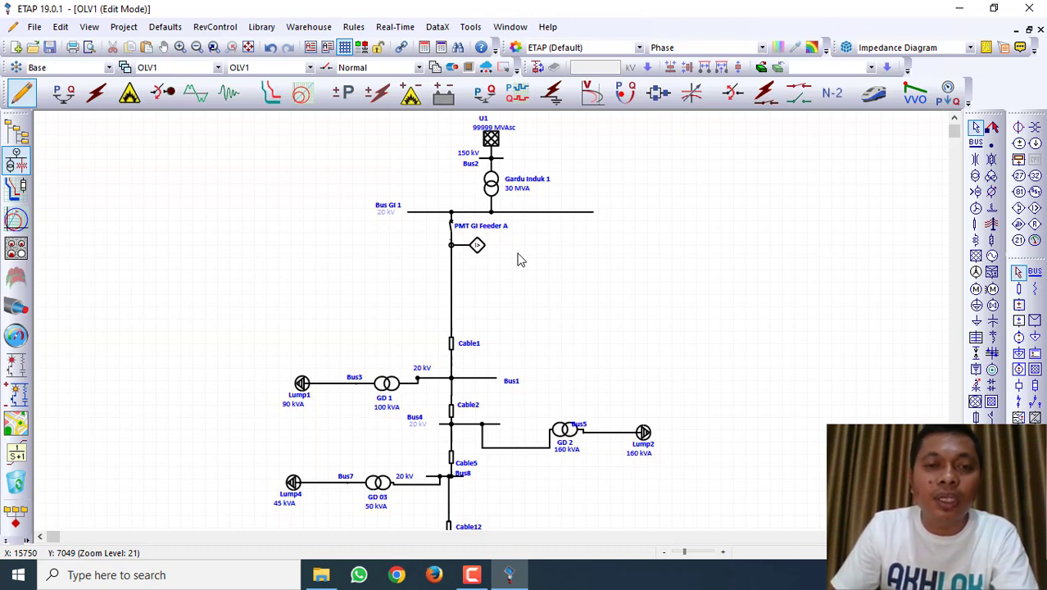
double_click(477, 247)
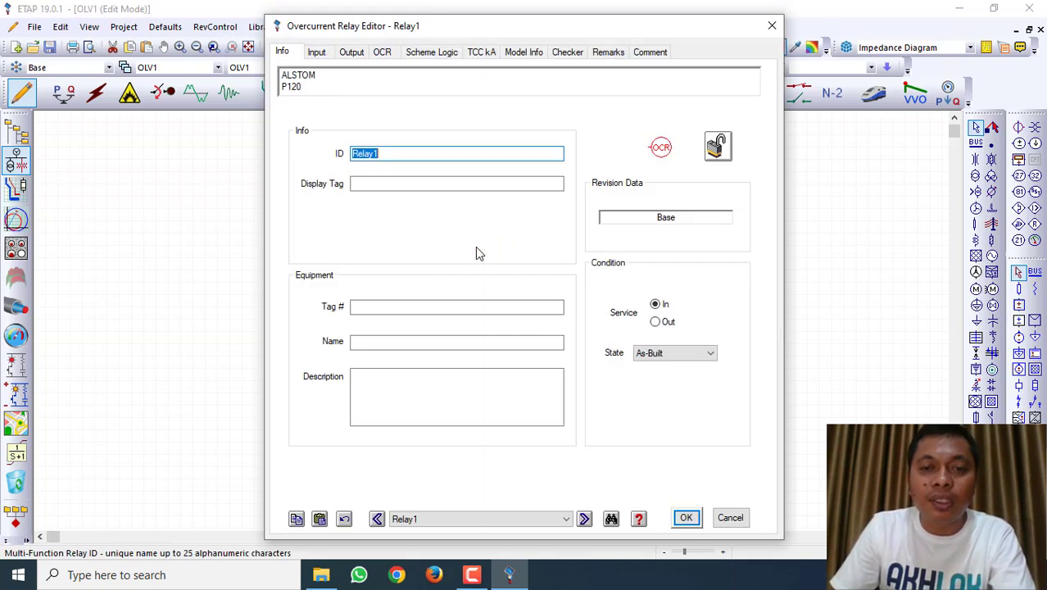
left_click(381, 52)
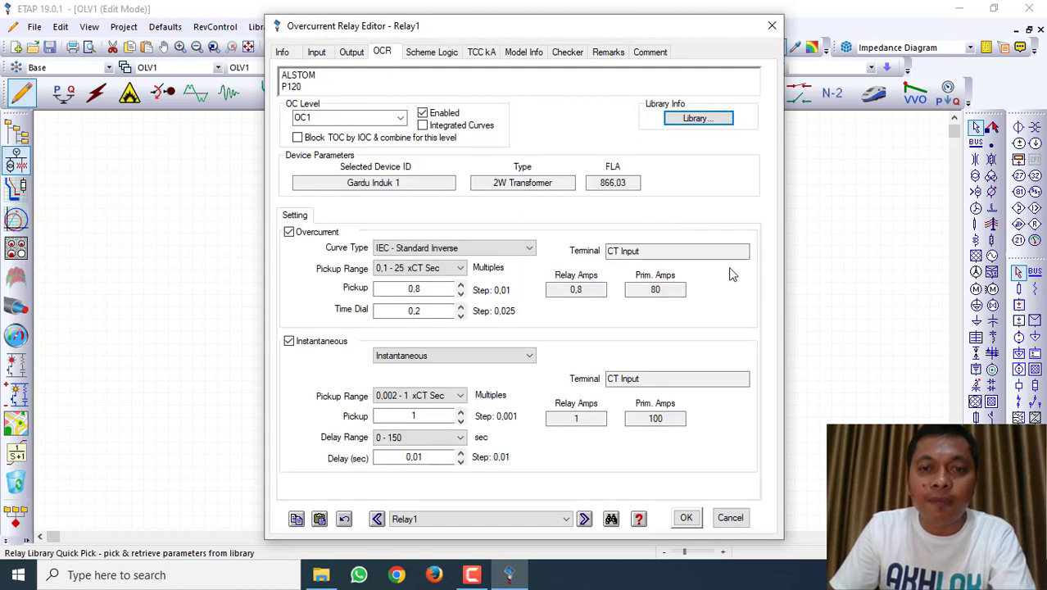
left_click(660, 292)
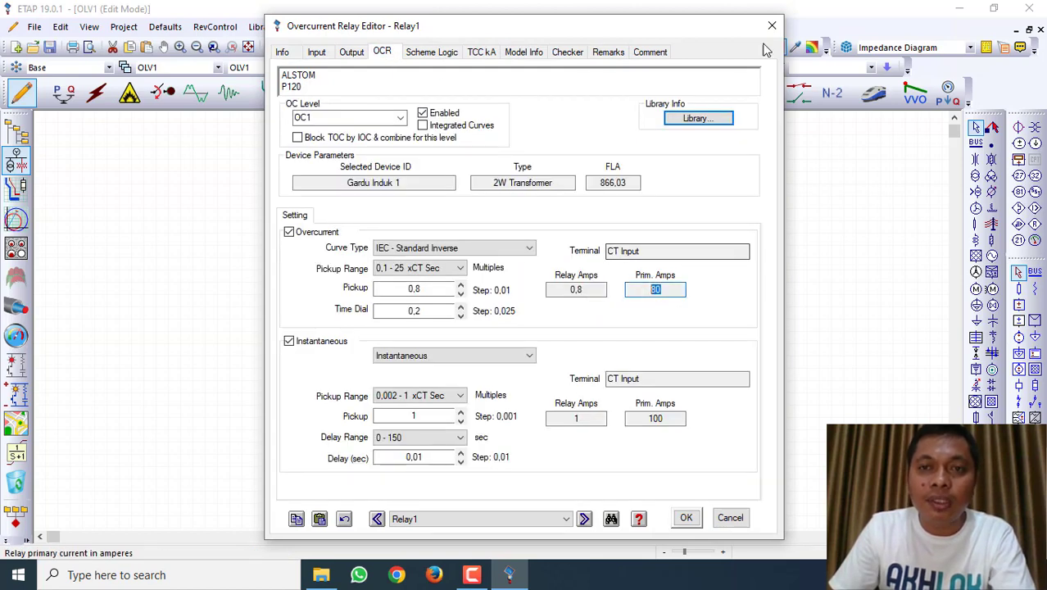
key("Return")
scroll(638, 343, "down", 6)
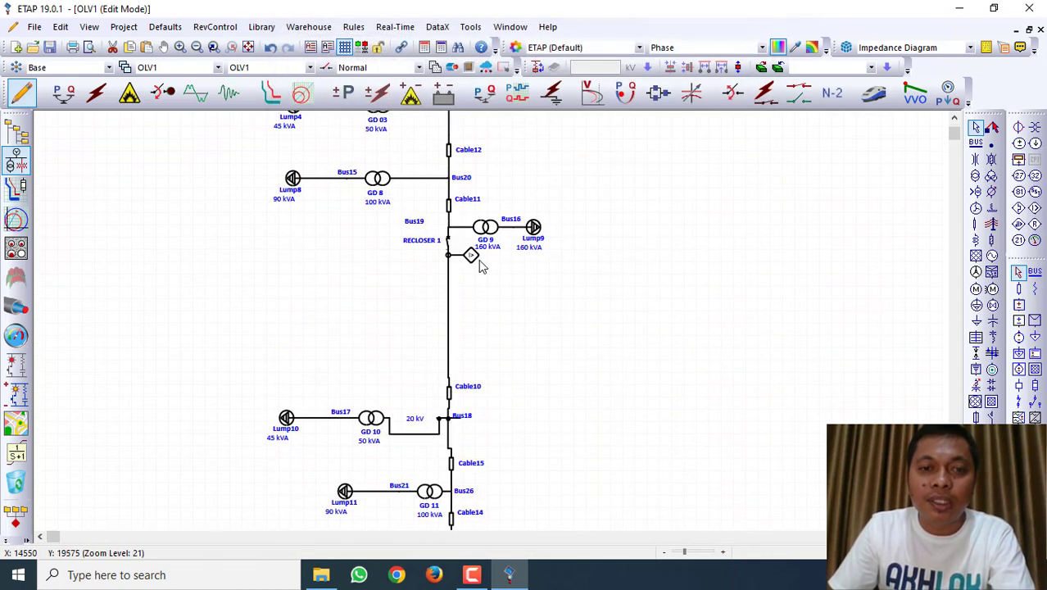
double_click(471, 257)
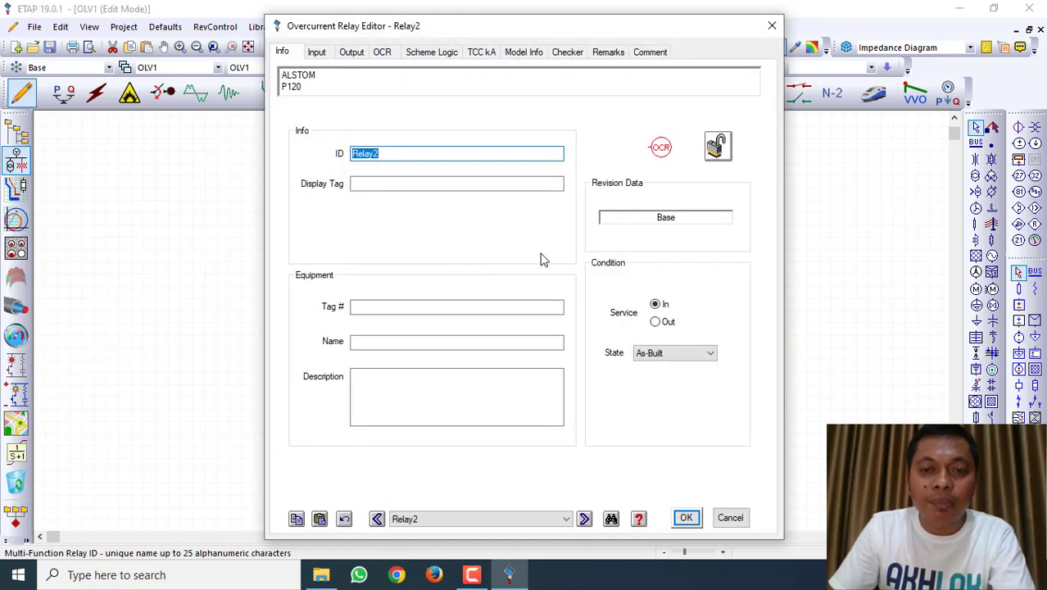
left_click(385, 54)
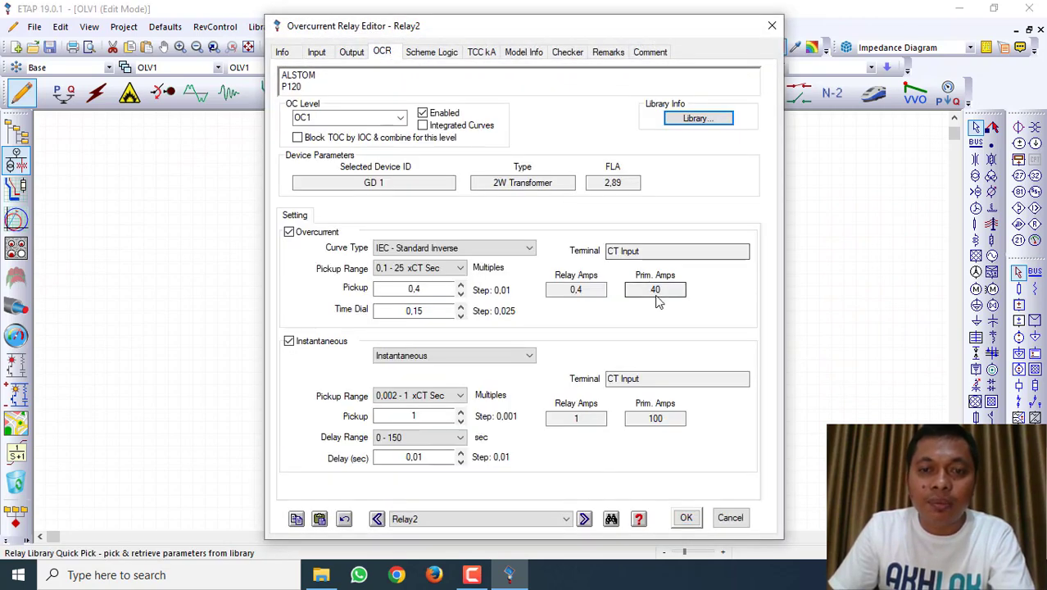
key("Escape")
scroll(583, 344, "up", 3)
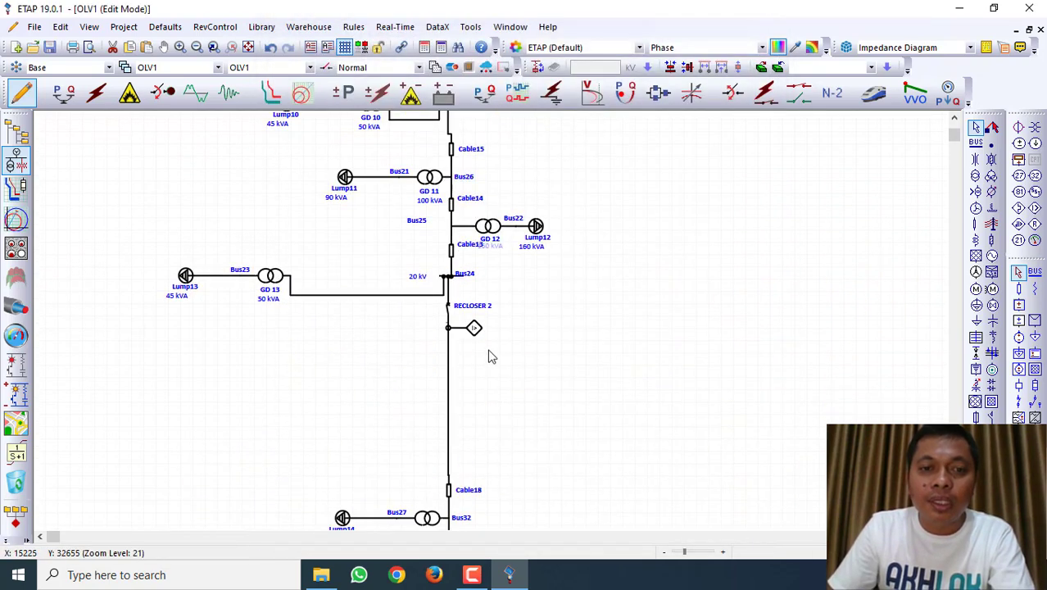
double_click(475, 329)
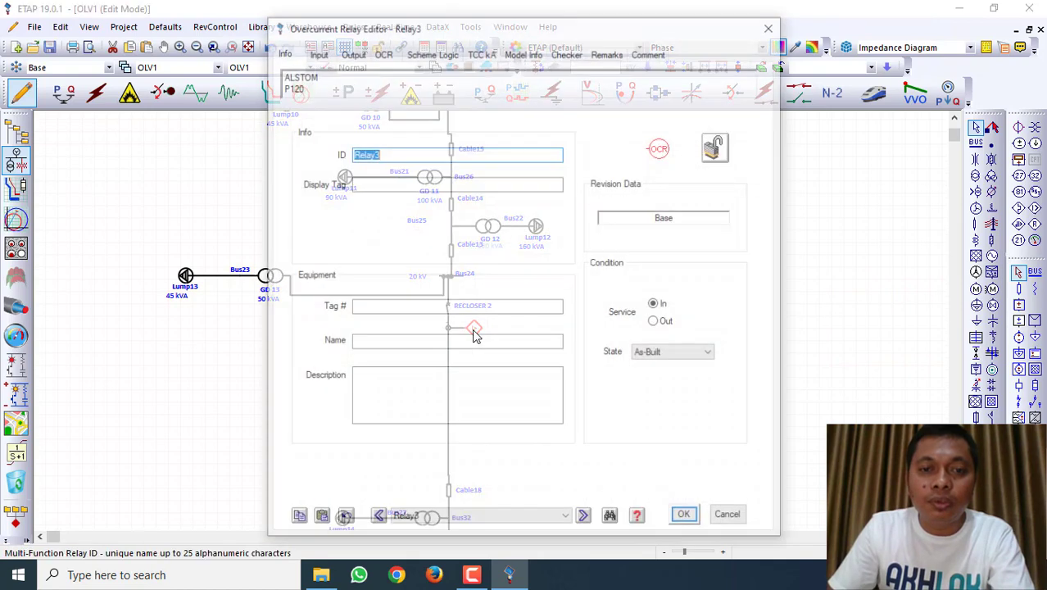
left_click(381, 52)
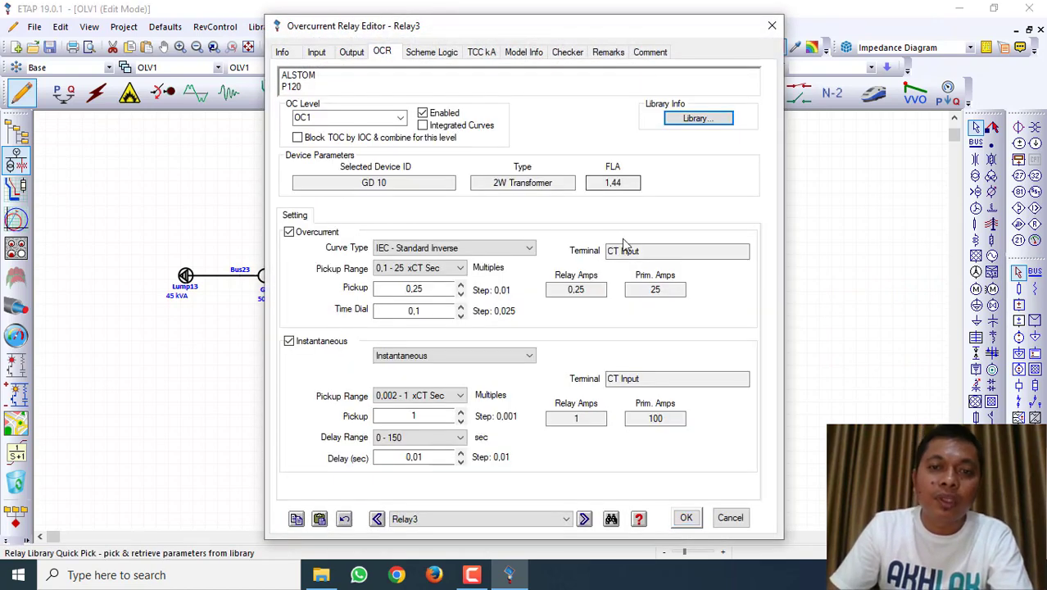
left_click_drag(660, 289, 628, 289)
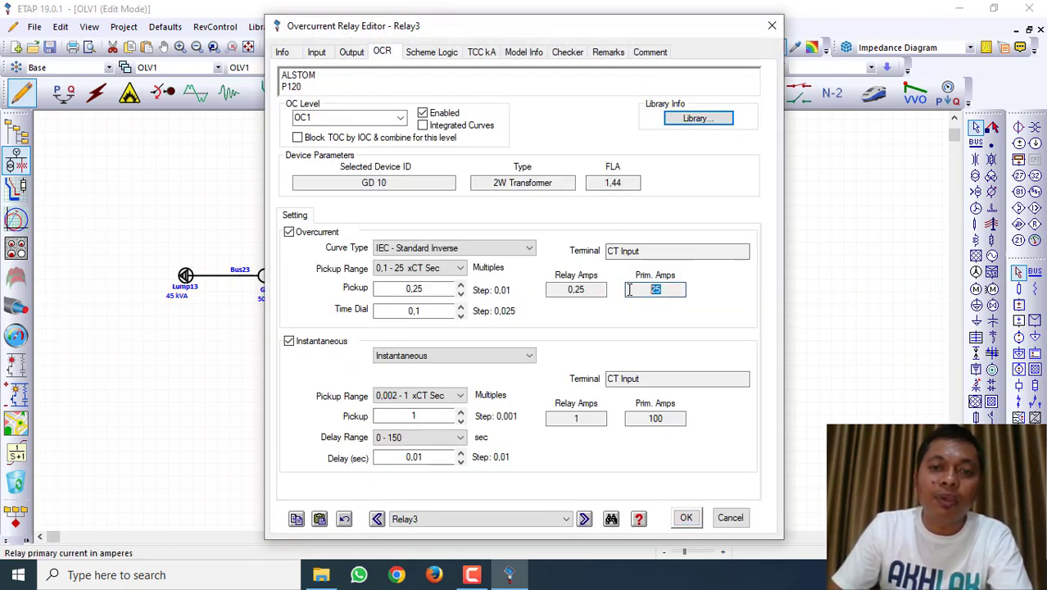
left_click(772, 25)
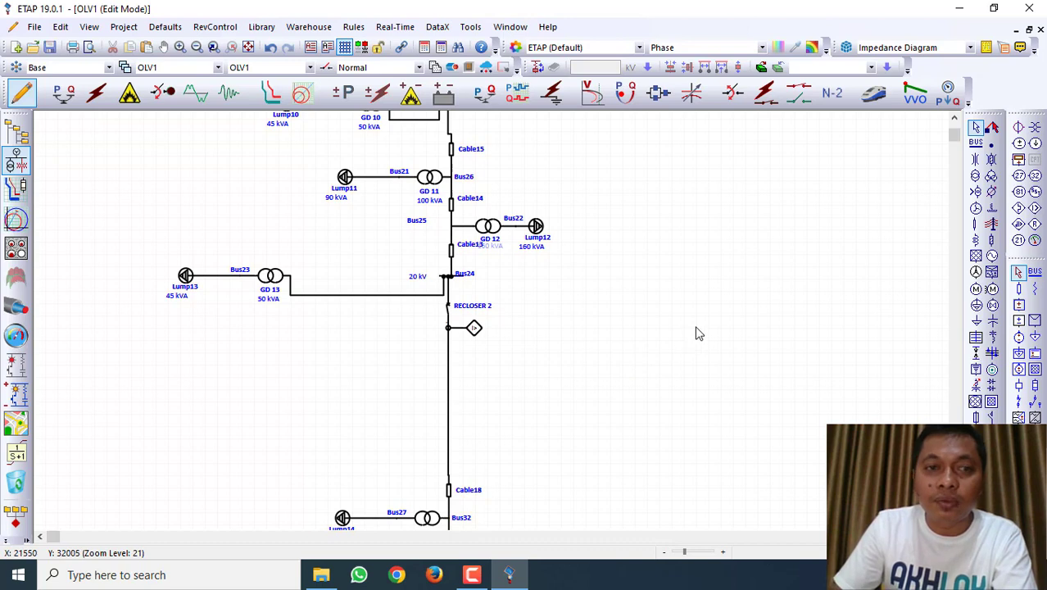
Try to apply a sequence-of-operation fault on the line below RECLOSER 2 in Star - Protection & Coordination mode, and return to Edit Mode.
scroll(693, 316, "down", 2)
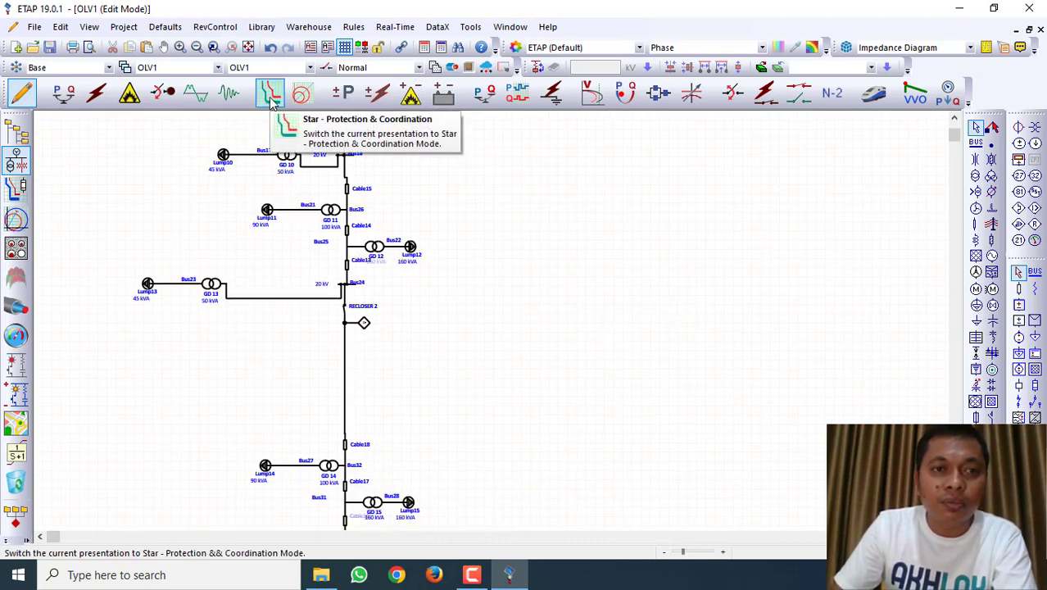
left_click(272, 96)
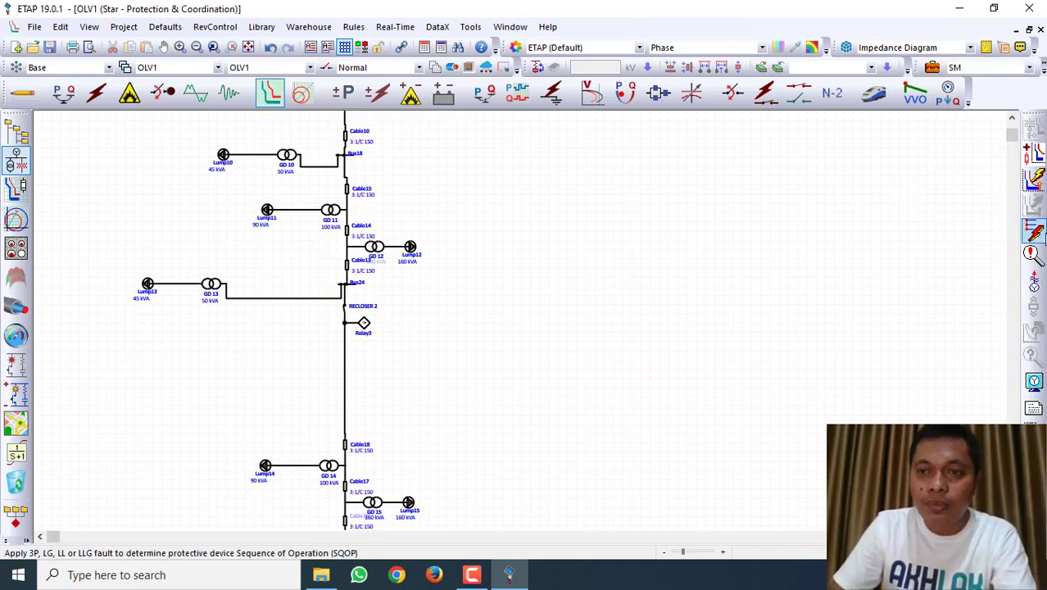
left_click(1035, 234)
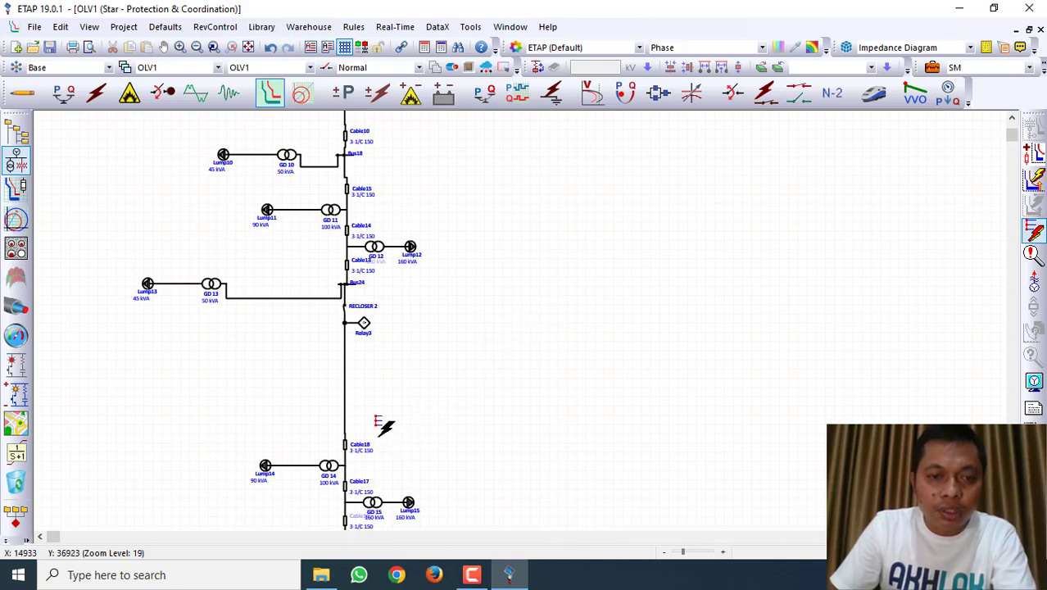
scroll(360, 434, "up", 4)
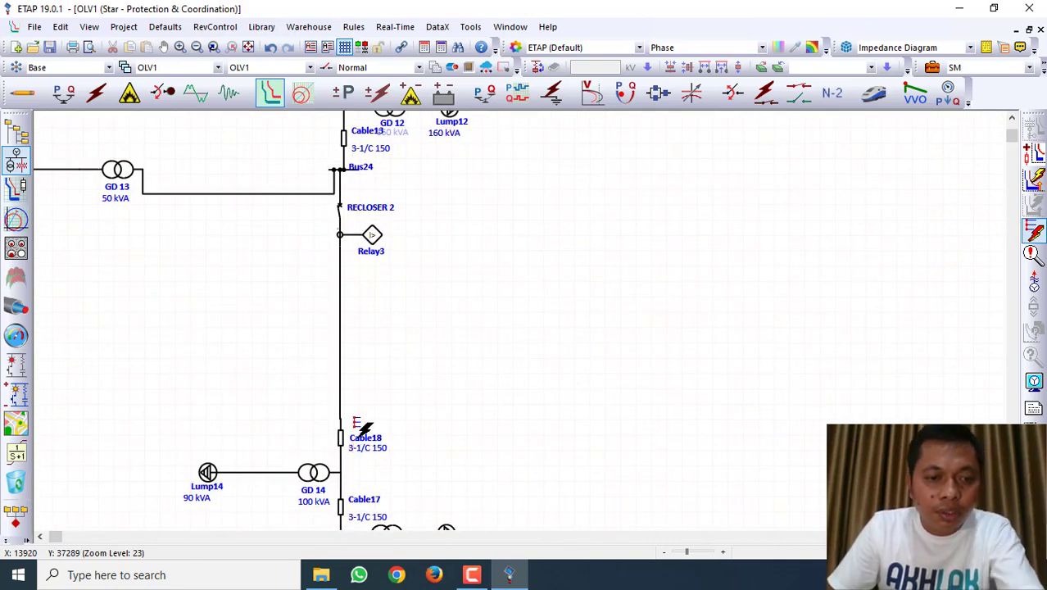
key("Escape")
right_click(342, 423)
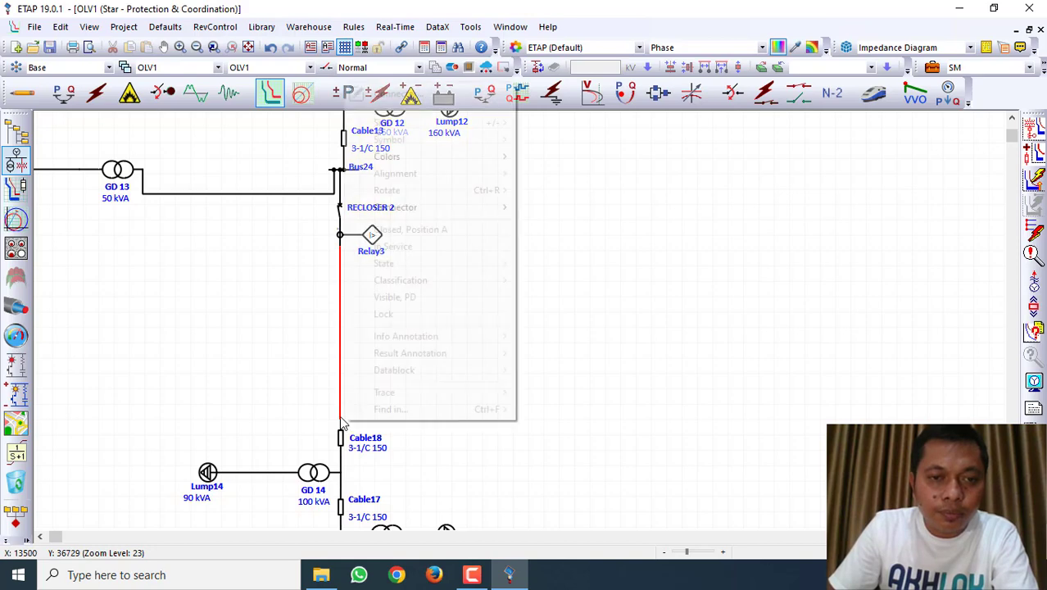
left_click(619, 343)
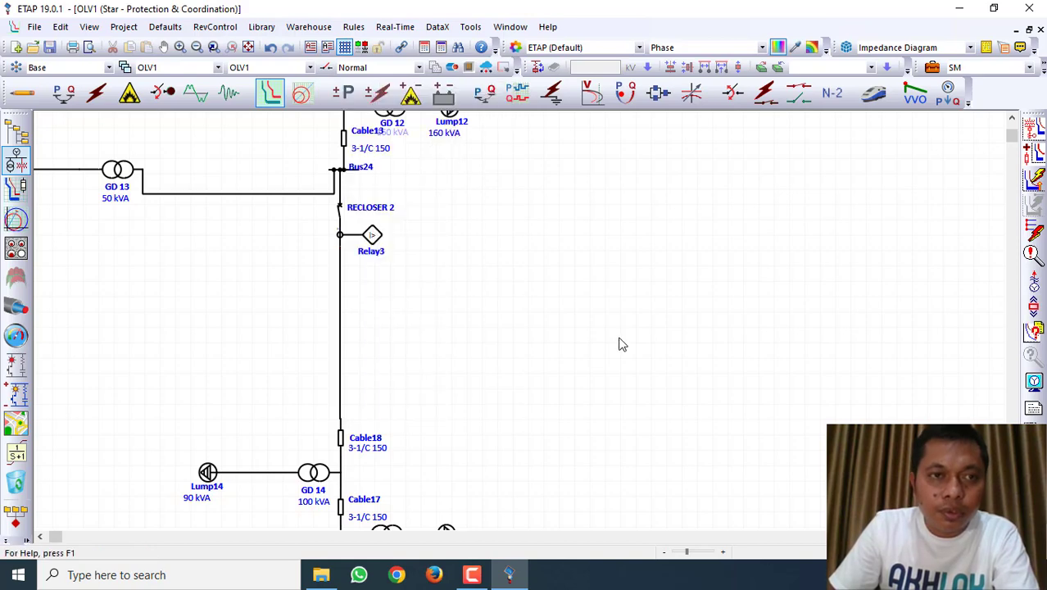
left_click(20, 92)
Try placing a bus on the line between the RECLOSER 2 relay and Cable18, and delete it.
scroll(381, 368, "down", 3)
scroll(366, 318, "up", 2)
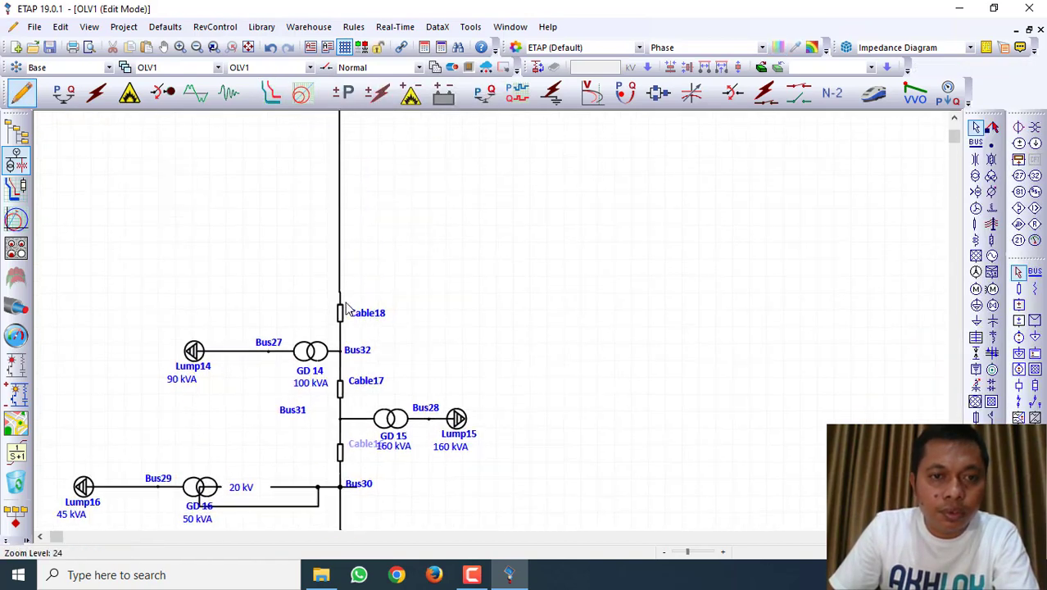
scroll(344, 301, "up", 5)
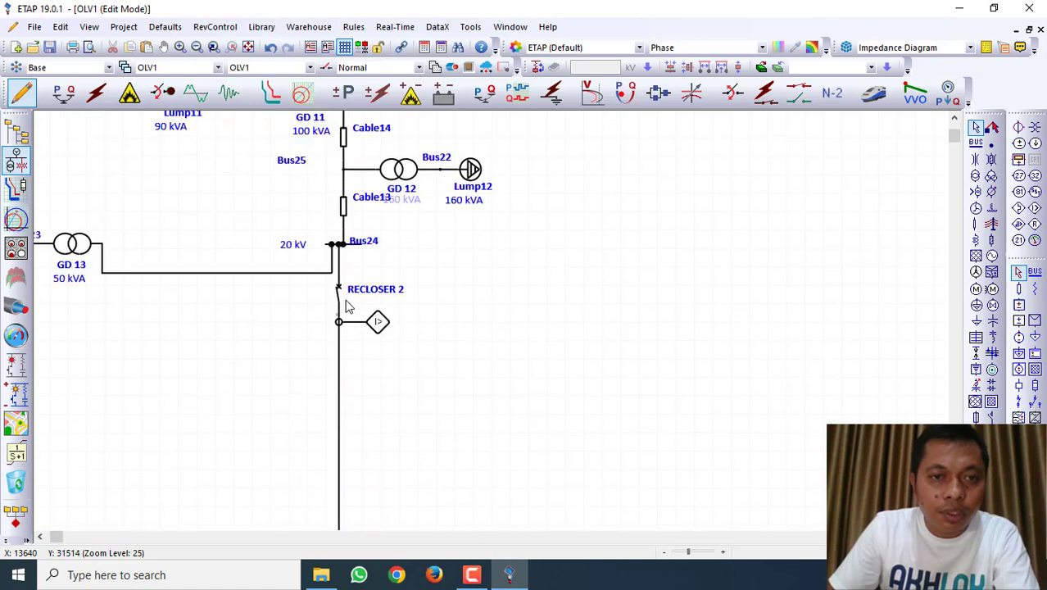
scroll(348, 344, "down", 5)
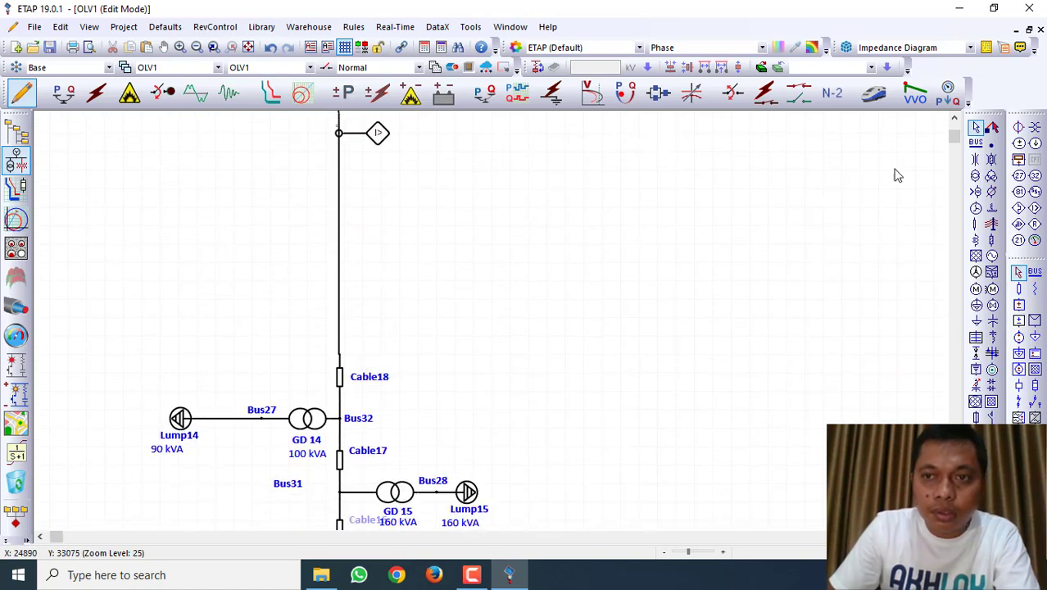
left_click(975, 144)
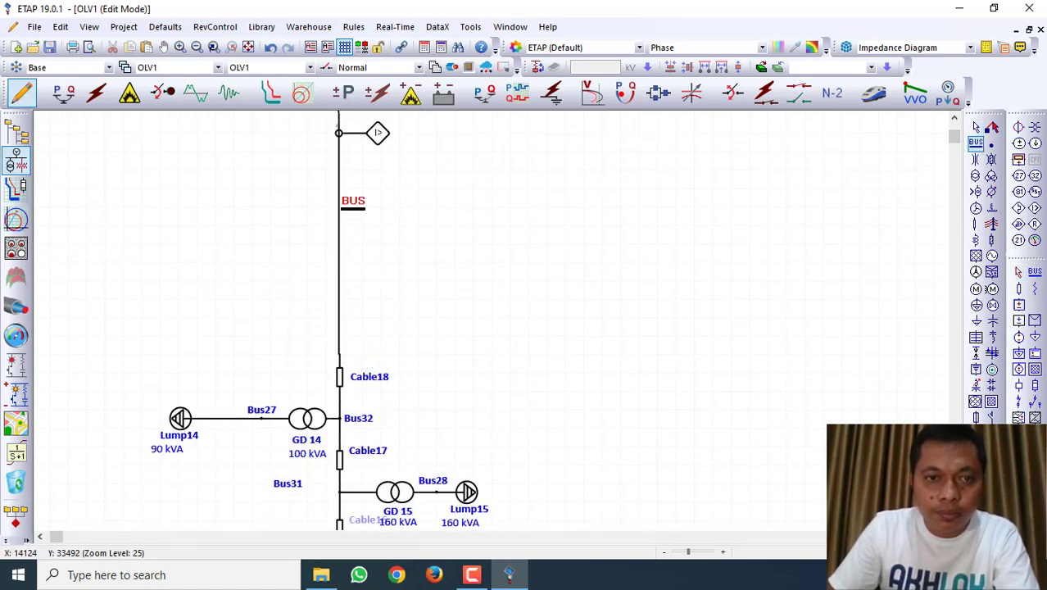
left_click(339, 216)
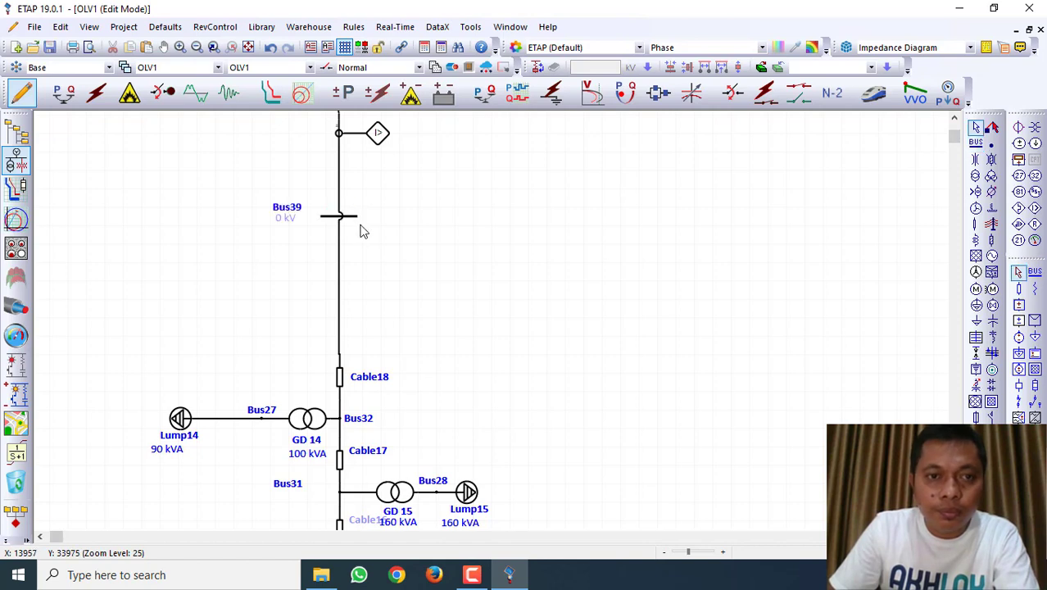
left_click(352, 218)
key("Delete")
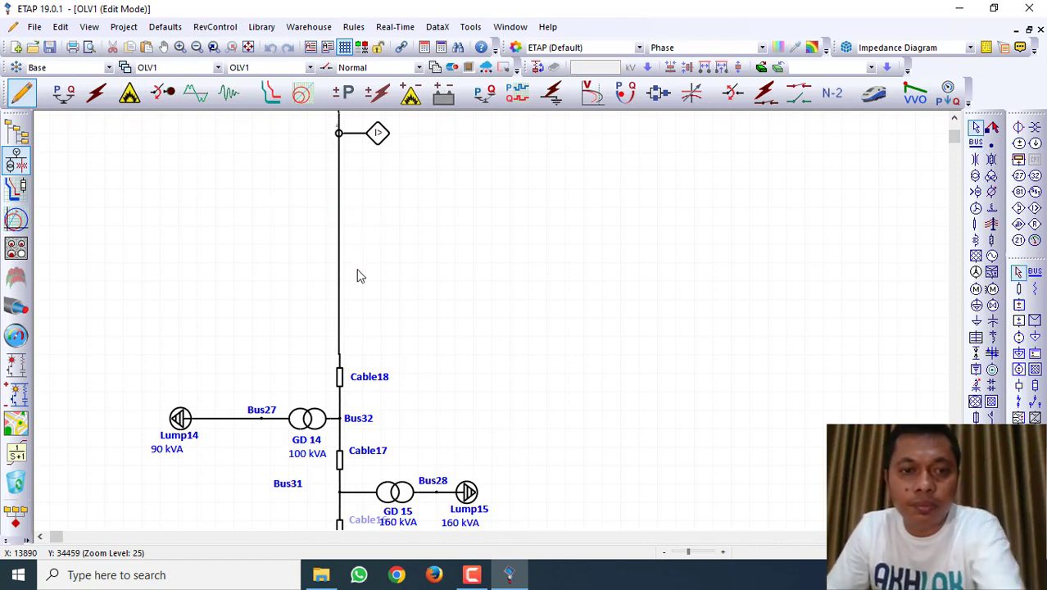
Convert the Bus32 node between Cable18 and Cable17 into a bus.
left_click(341, 351)
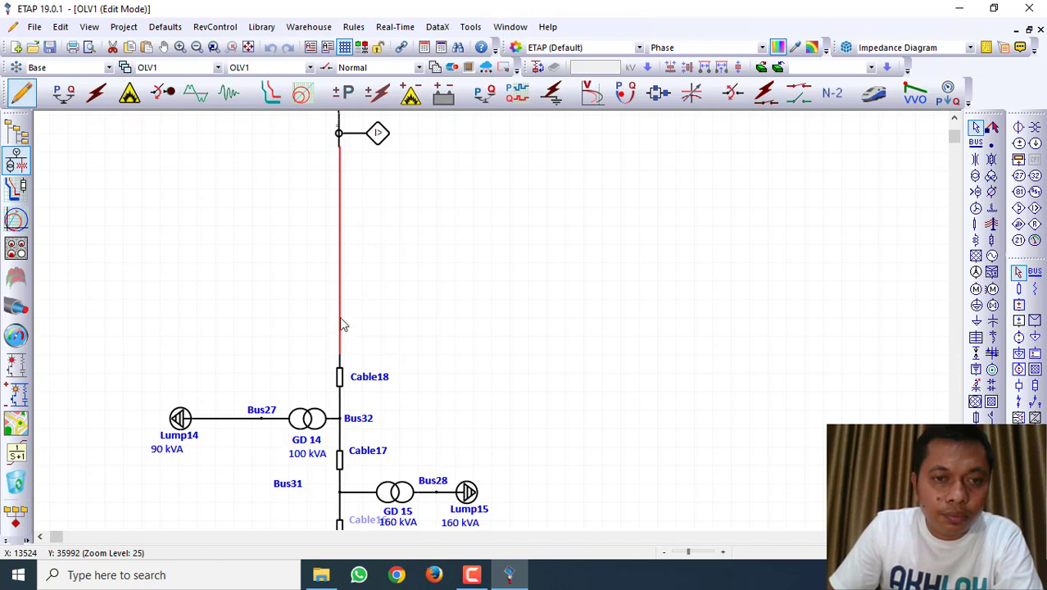
scroll(342, 324, "up", 3)
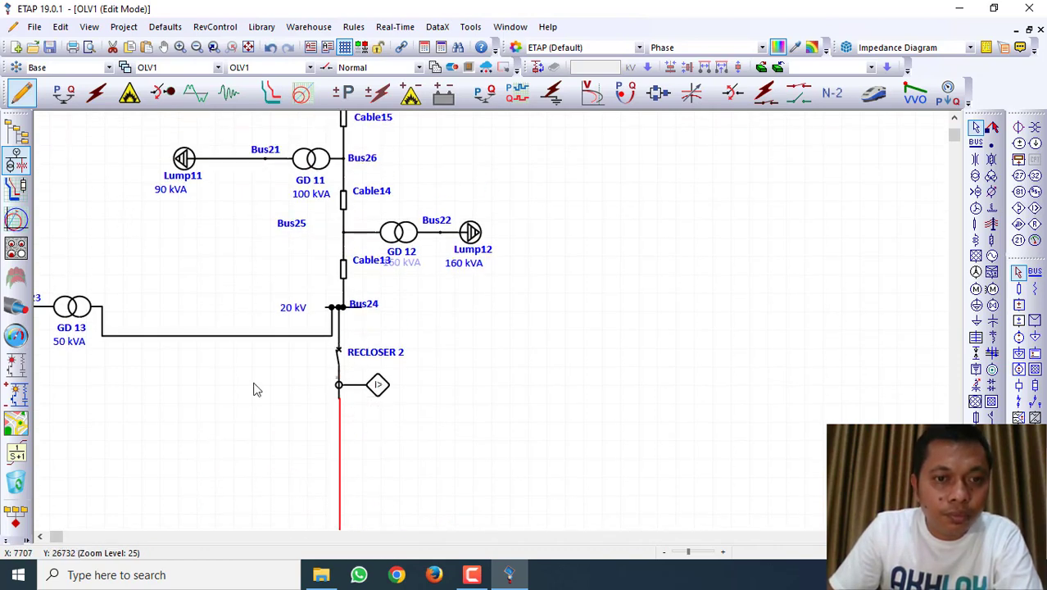
scroll(254, 390, "down", 6)
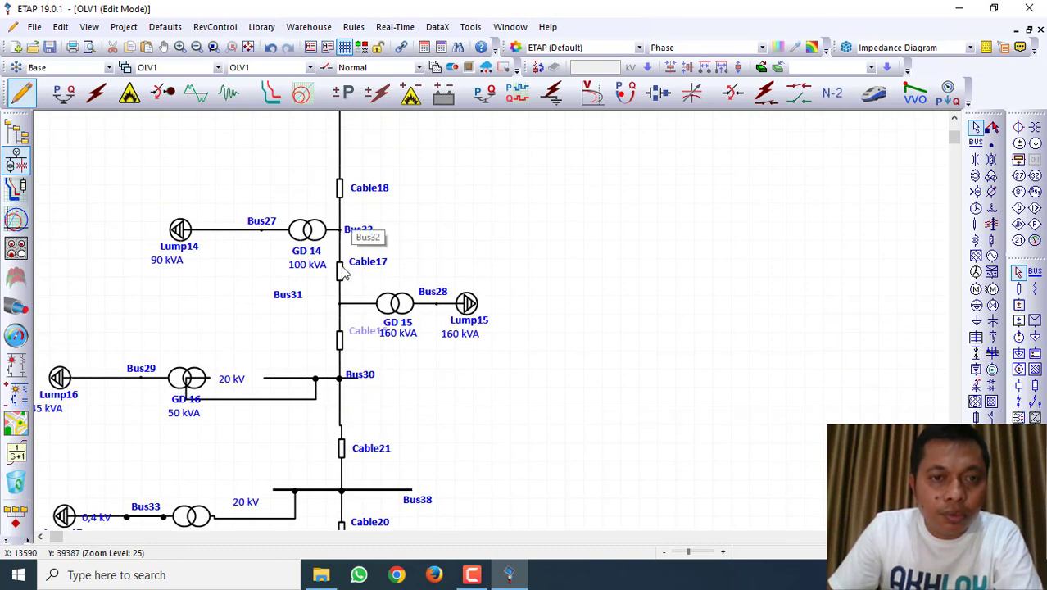
right_click(344, 237)
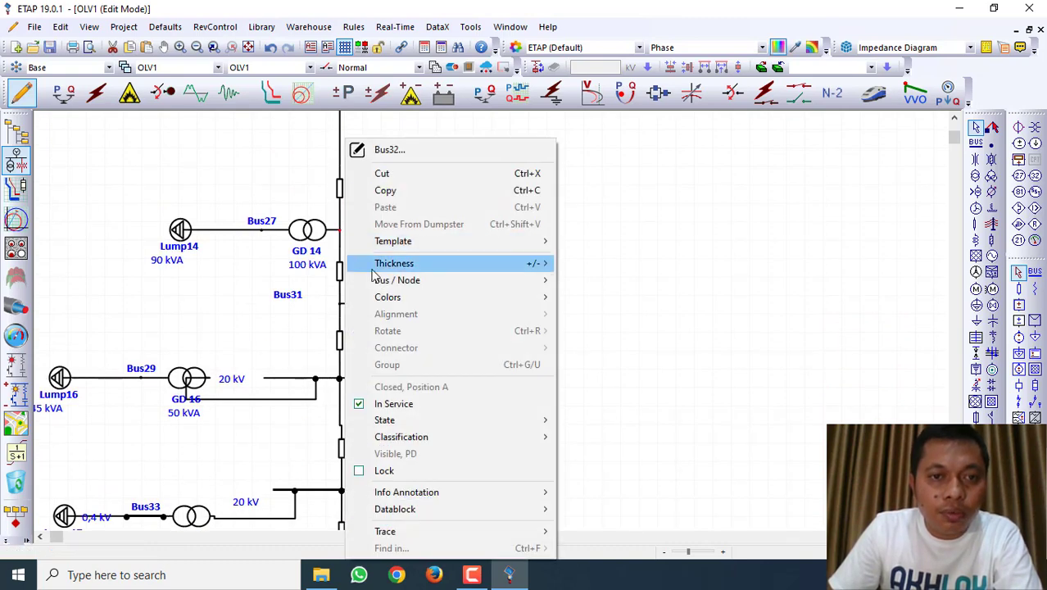
mouse_move(382, 284)
left_click(571, 288)
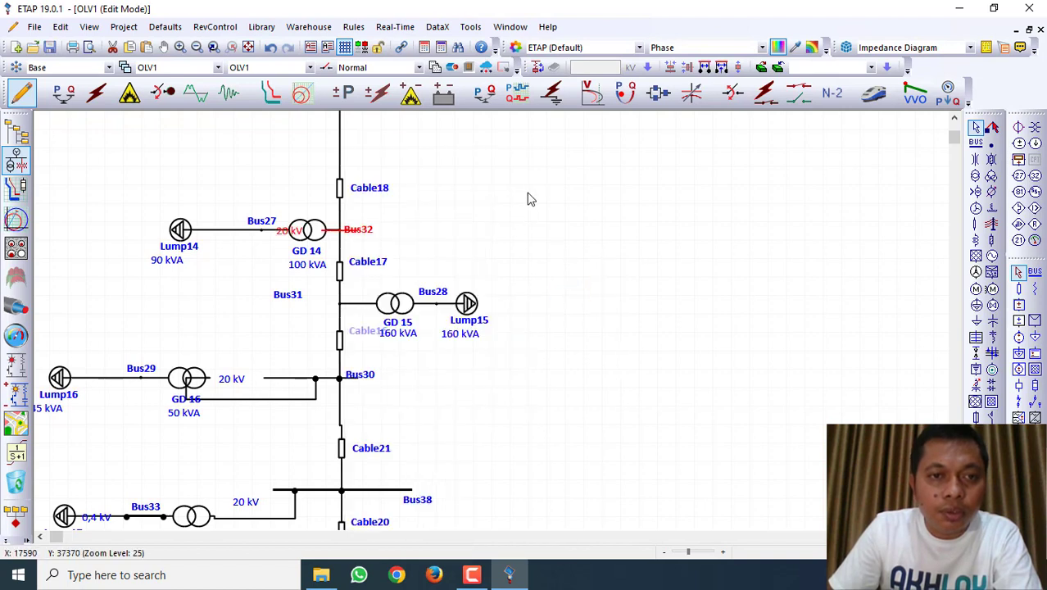
left_click(528, 195)
Shift the Lump14, Bus27 and GD 14 branch further left, away from Bus32.
left_click_drag(144, 191, 321, 275)
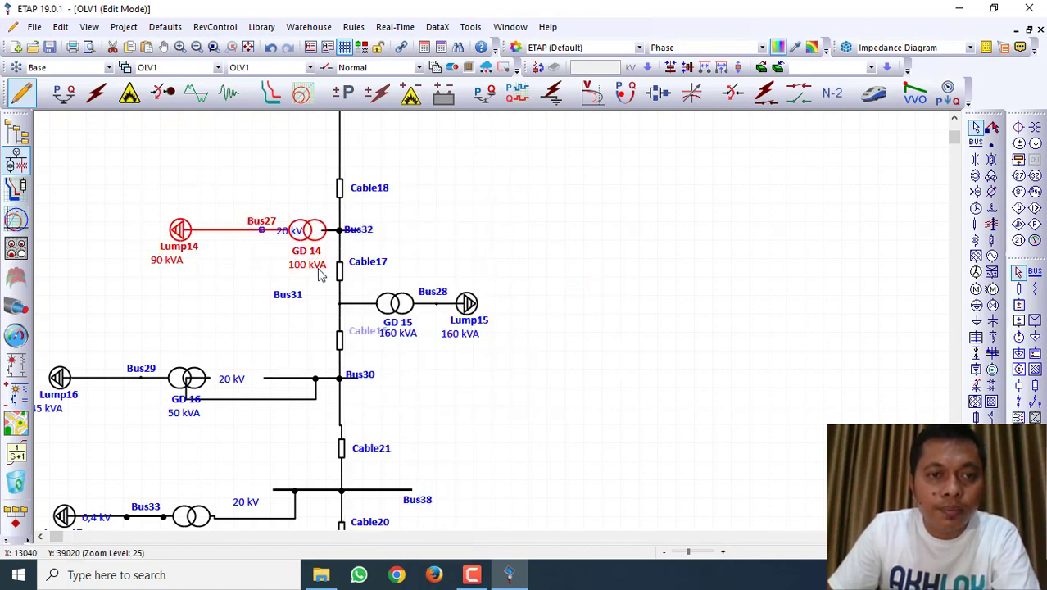
key("Left")
key("Left")
key("Left")
key("Left")
key("Left")
key("Left")
key("Left")
key("Left")
key("Left")
key("Left")
key("Left")
key("Left")
key("Left")
key("Left")
key("Left")
key("Left")
key("Left")
key("Left")
key("Left")
key("Left")
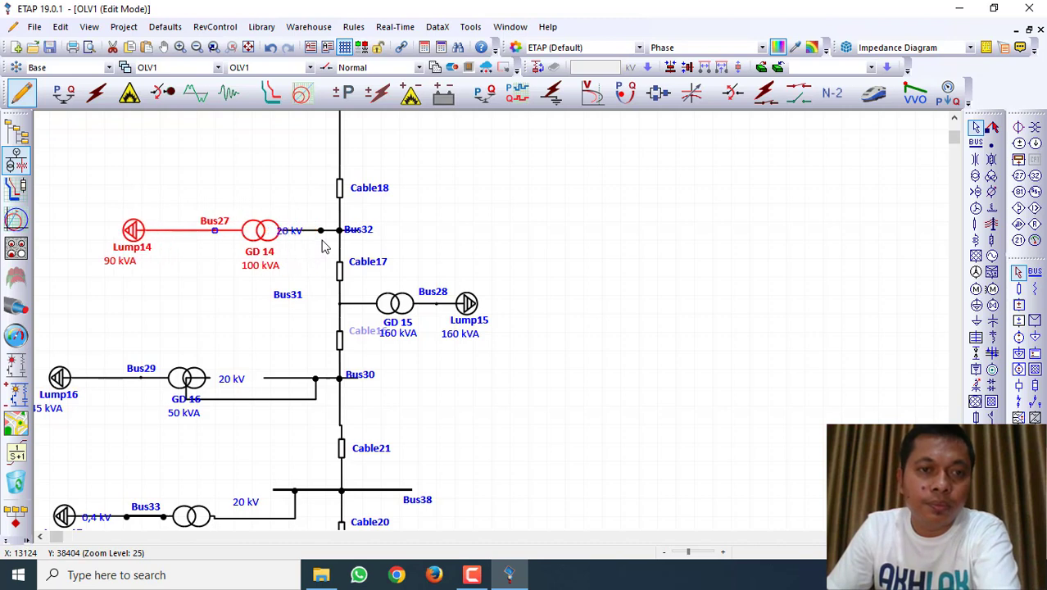
key("Left")
key("Left")
key("Left")
key("Left")
key("Left")
key("Left")
key("Left")
key("Left")
key("Left")
key("Left")
key("Left")
key("Left")
key("Left")
key("Left")
key("Left")
key("Left")
key("Left")
key("Left")
key("Left")
key("Left")
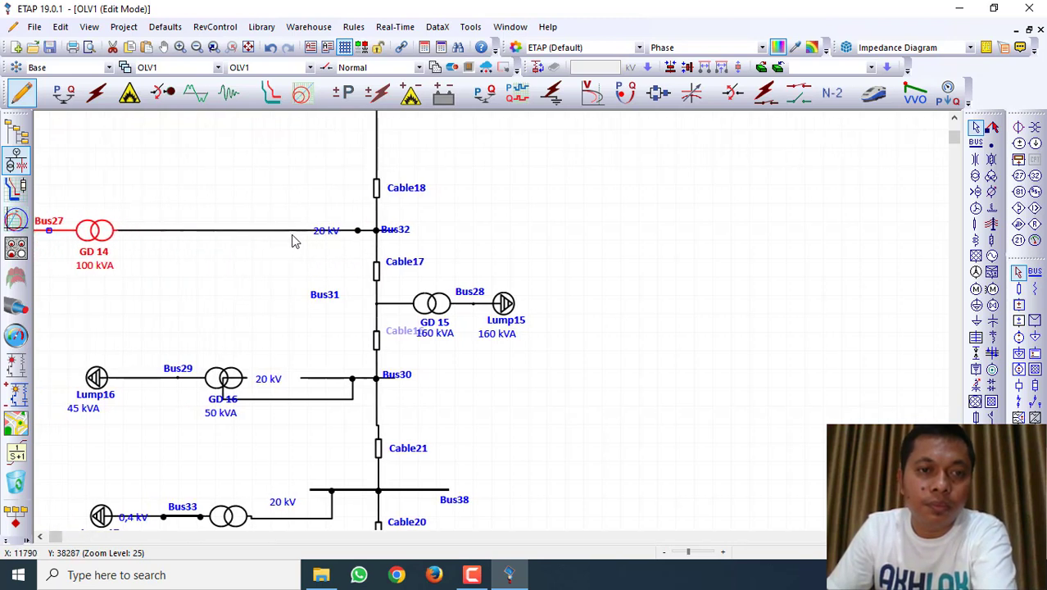
key("Right")
key("Right")
key("Right")
key("Right")
key("Right")
key("Right")
key("Right")
key("Right")
key("Right")
key("Right")
key("Right")
key("Right")
key("Right")
key("Right")
key("Right")
key("Right")
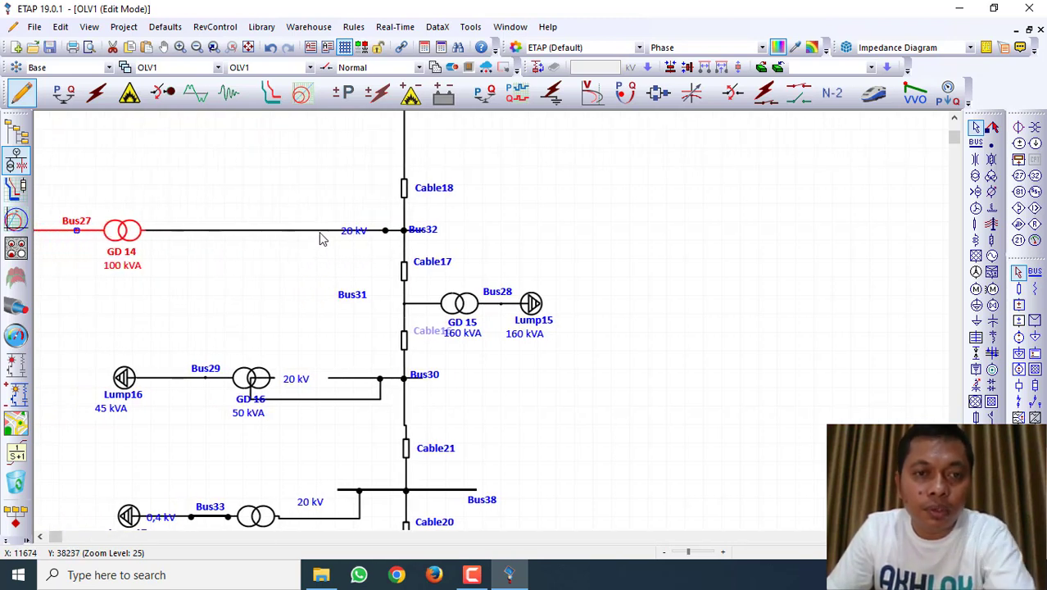
Route the connector between GD 14 and Bus32 above the 20 kV label, and select Bus32.
left_click(315, 244)
left_click_drag(316, 231, 321, 211)
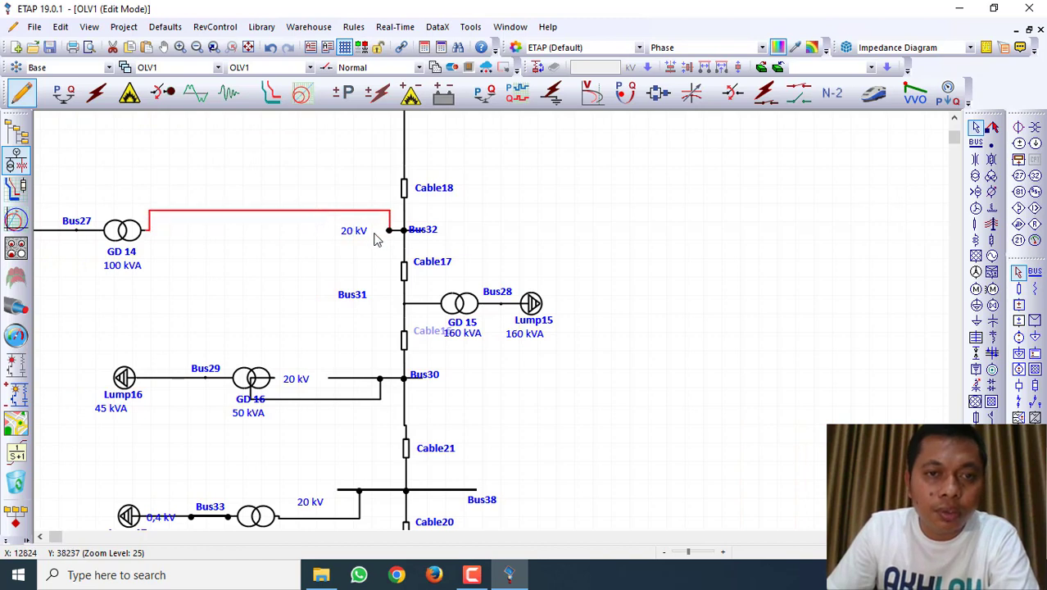
left_click(390, 233)
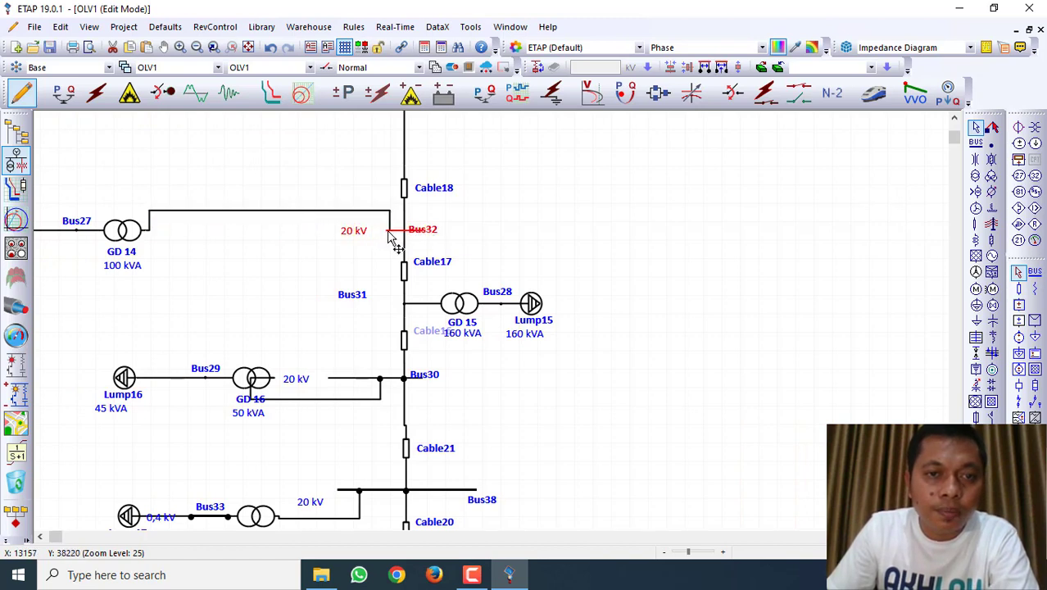
Stretch the Bus32 bar further left, raise the connector from GD 14, and move the Bus32 label clear of the bar.
left_click_drag(310, 230, 313, 230)
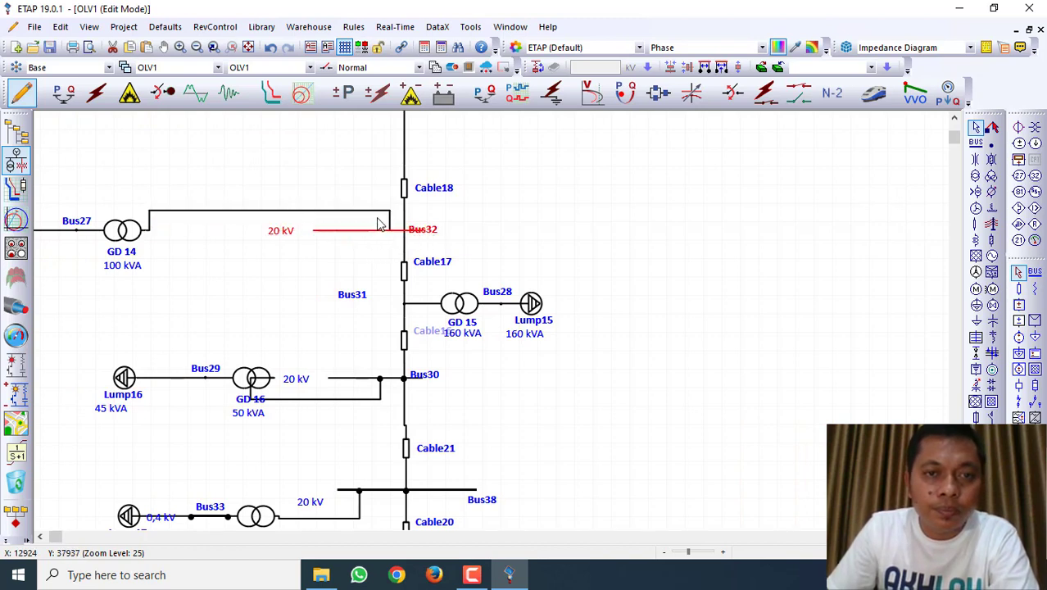
left_click_drag(390, 219, 384, 206)
left_click_drag(438, 227, 459, 233)
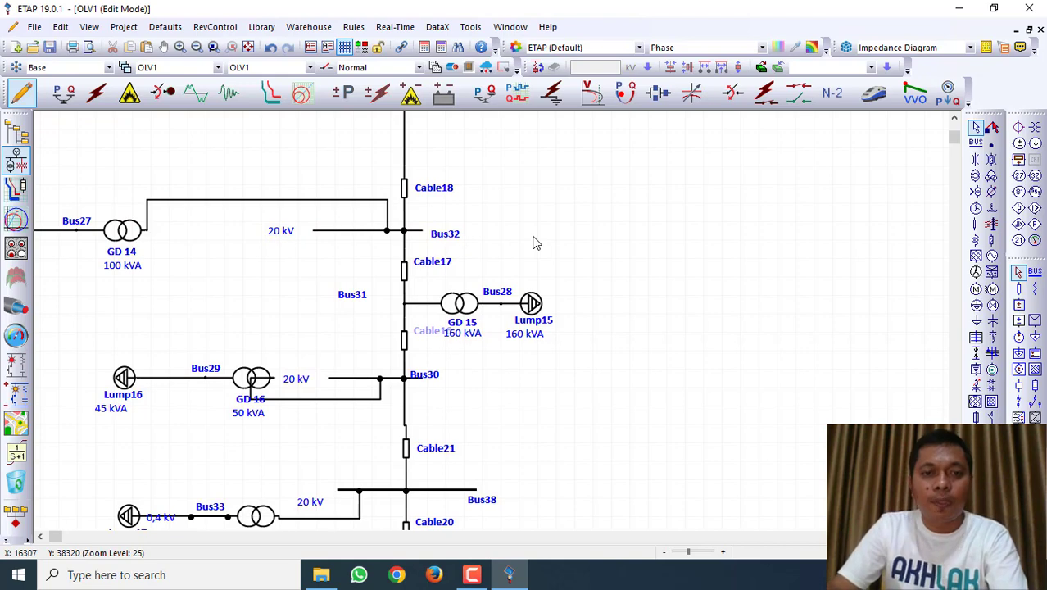
Switch to Star protection and coordination mode and apply a sequence-of-operation fault at Bus32.
scroll(534, 288, "down", 5)
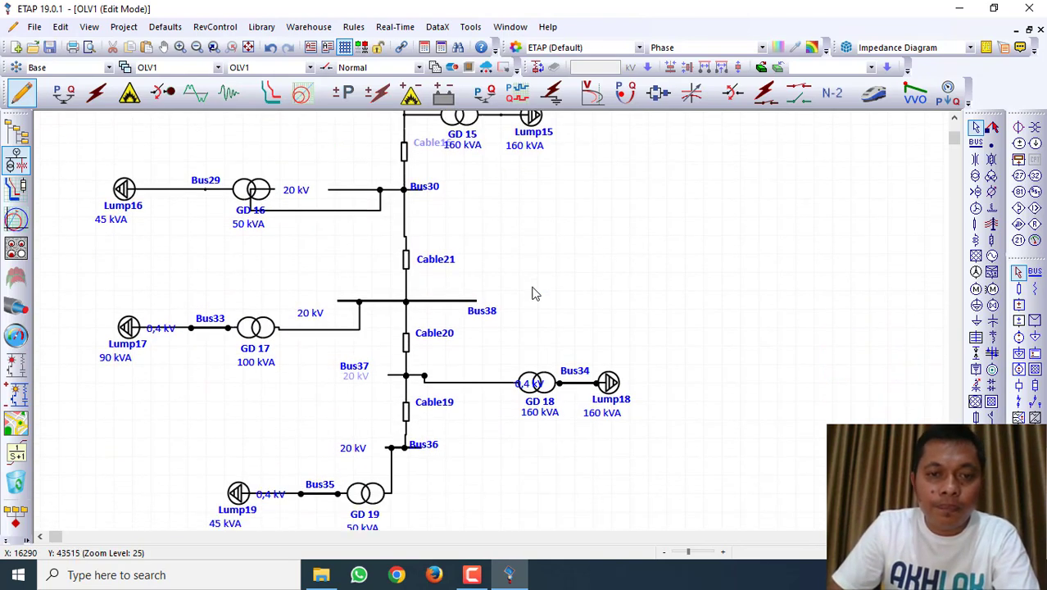
scroll(533, 293, "down", 1)
scroll(496, 199, "up", 4)
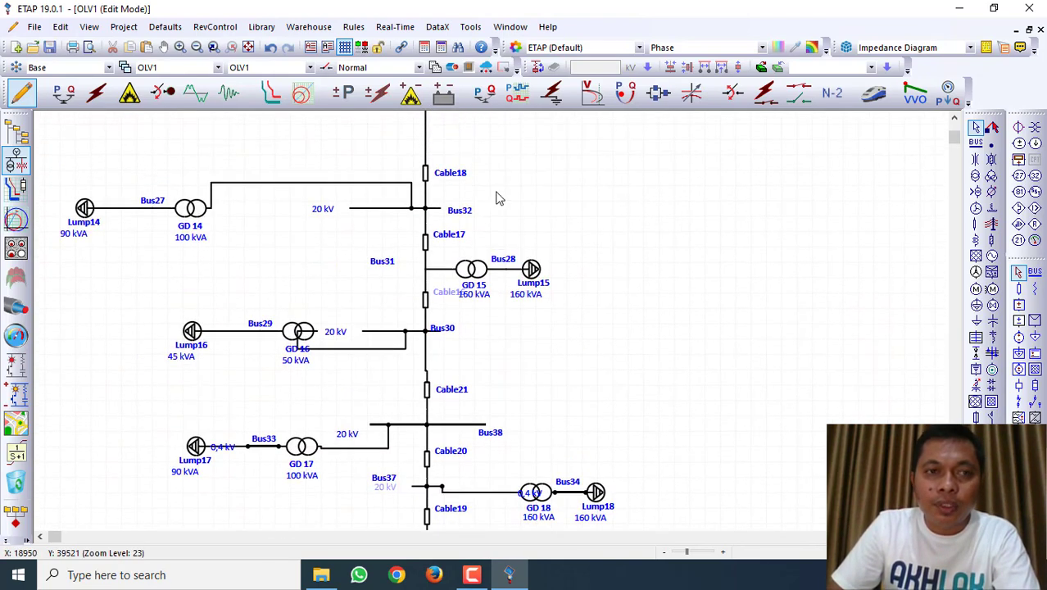
left_click(278, 95)
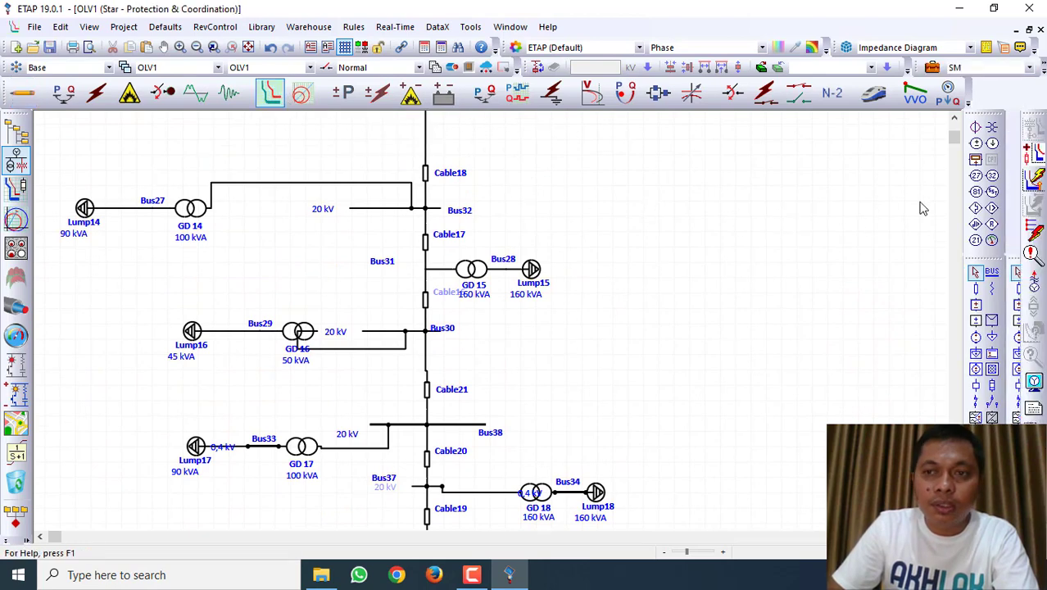
left_click(1034, 234)
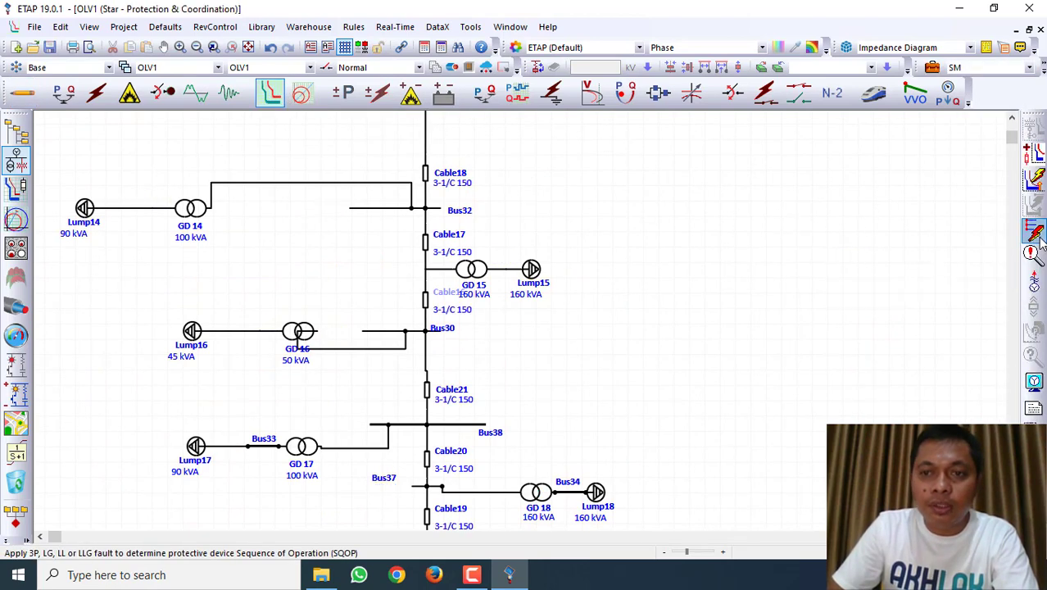
scroll(530, 227, "up", 3)
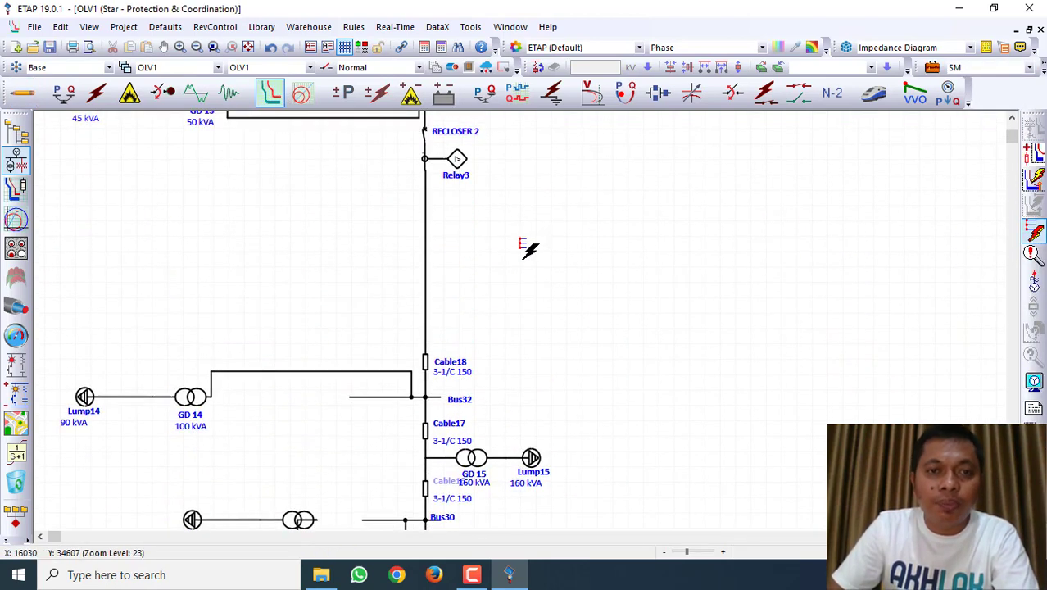
scroll(512, 236, "down", 1)
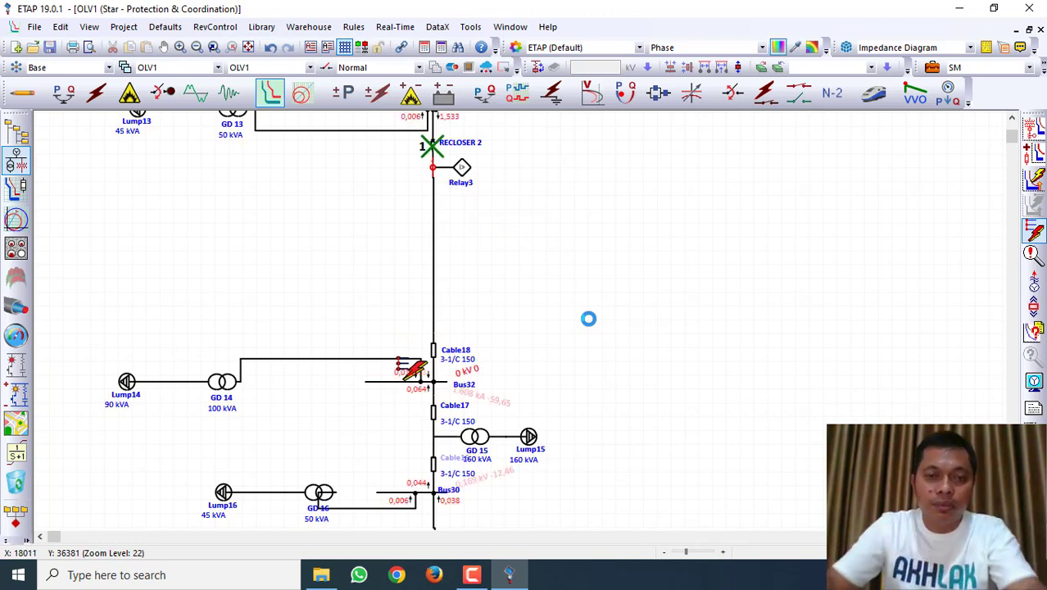
Examine the device tripping order and the fault currents along the feeder from Bus32 up to the PMT GI Feeder A breaker.
scroll(590, 323, "up", 3)
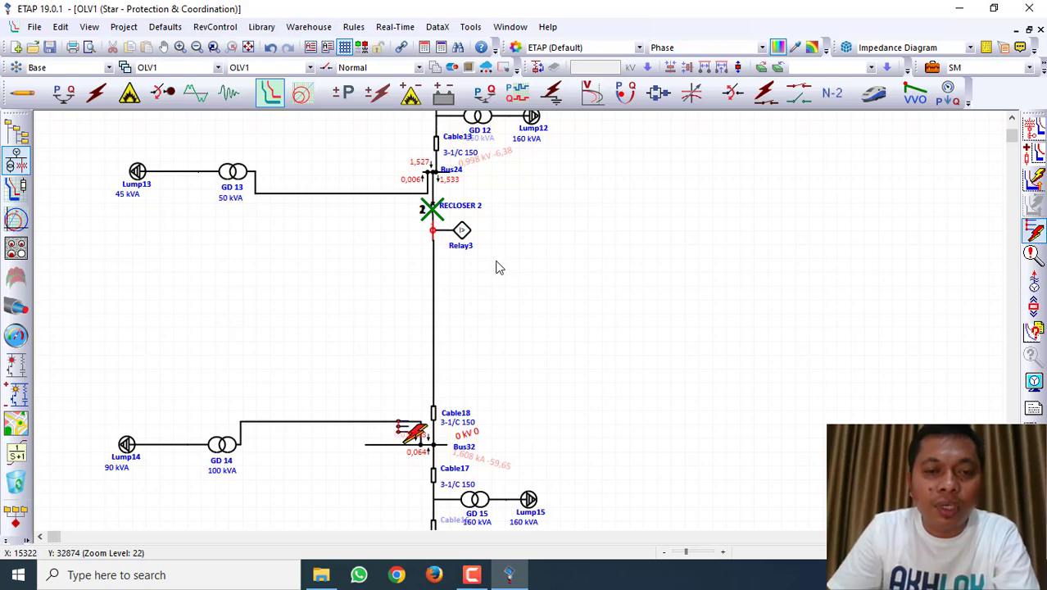
scroll(501, 286, "down", 3)
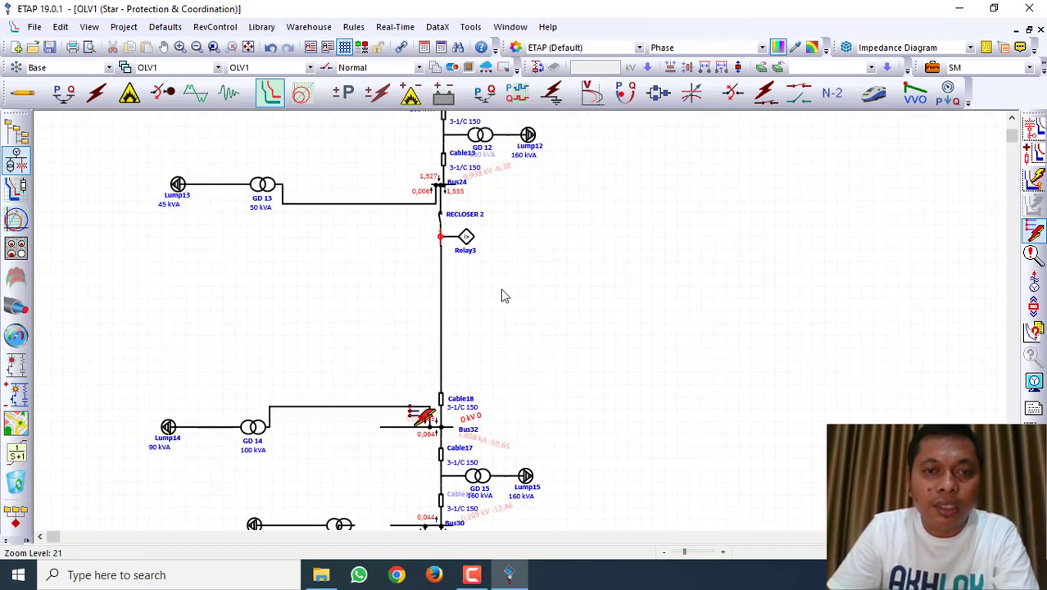
scroll(377, 362, "down", 2)
scroll(365, 362, "up", 1)
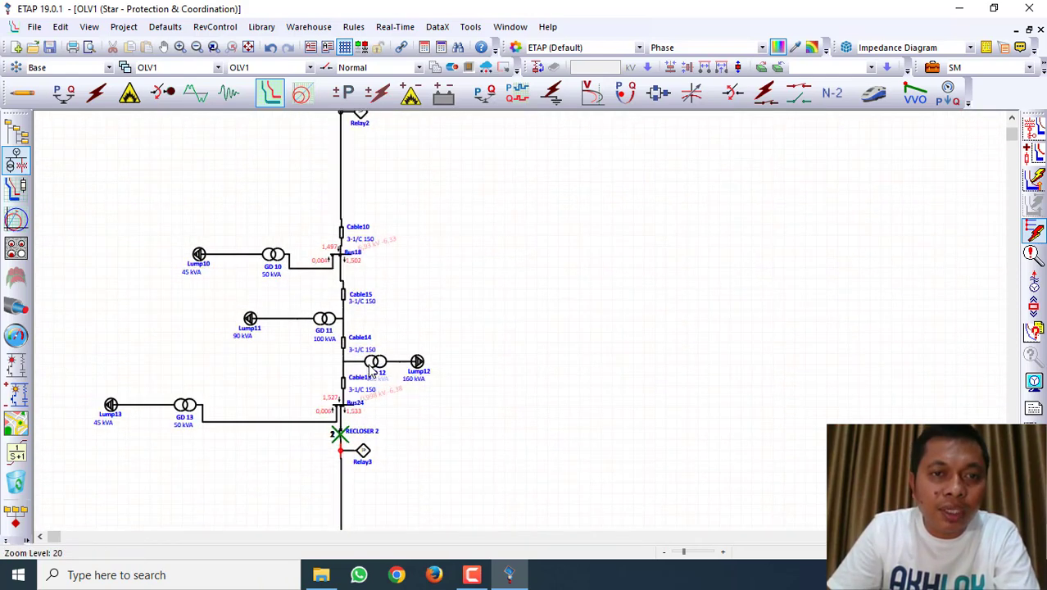
scroll(359, 352, "up", 3)
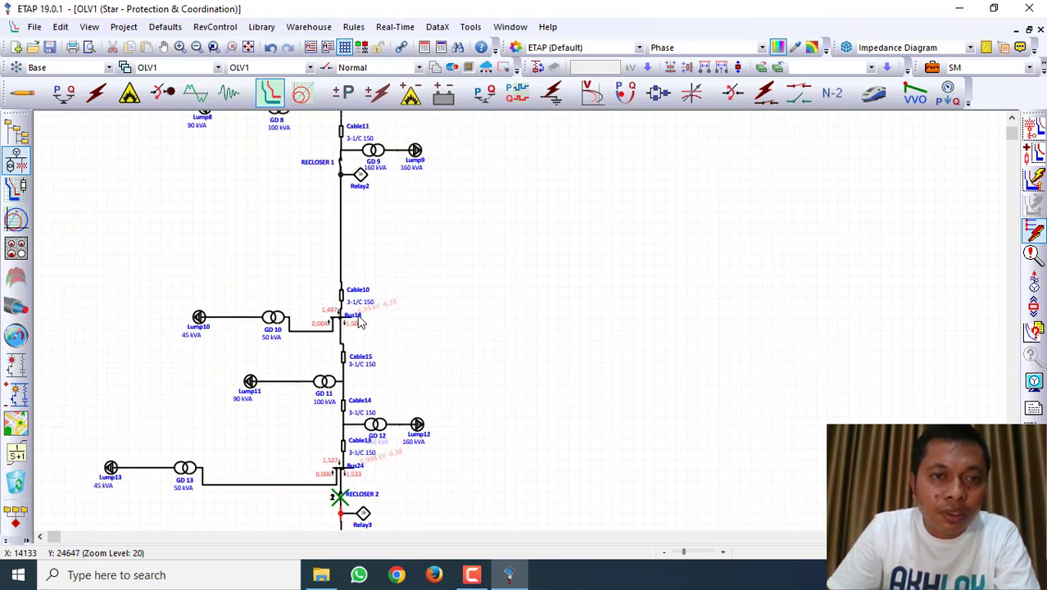
scroll(361, 323, "up", 3)
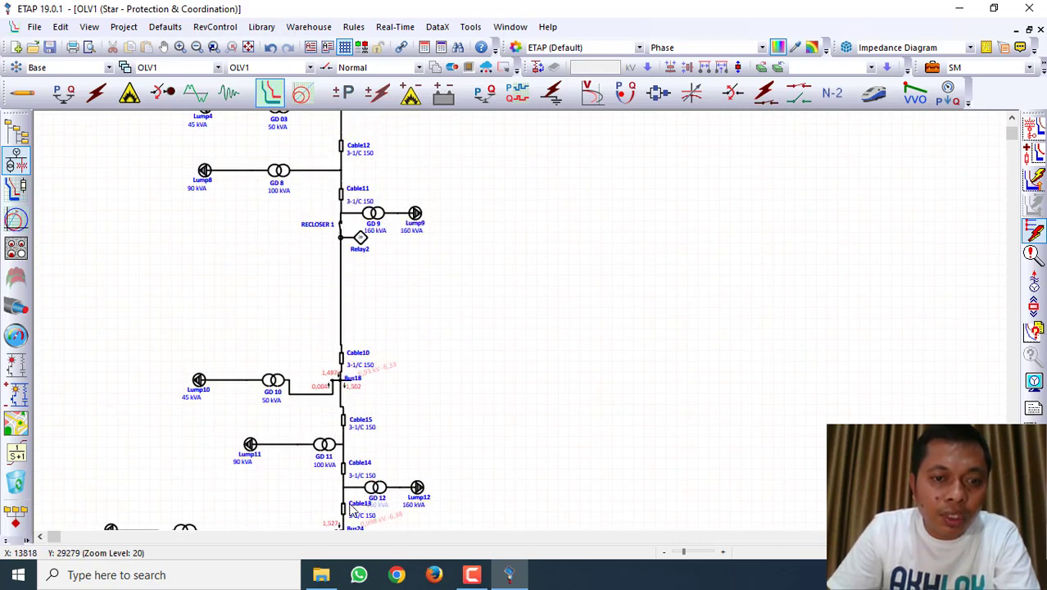
scroll(350, 510, "down", 3)
scroll(340, 491, "up", 6)
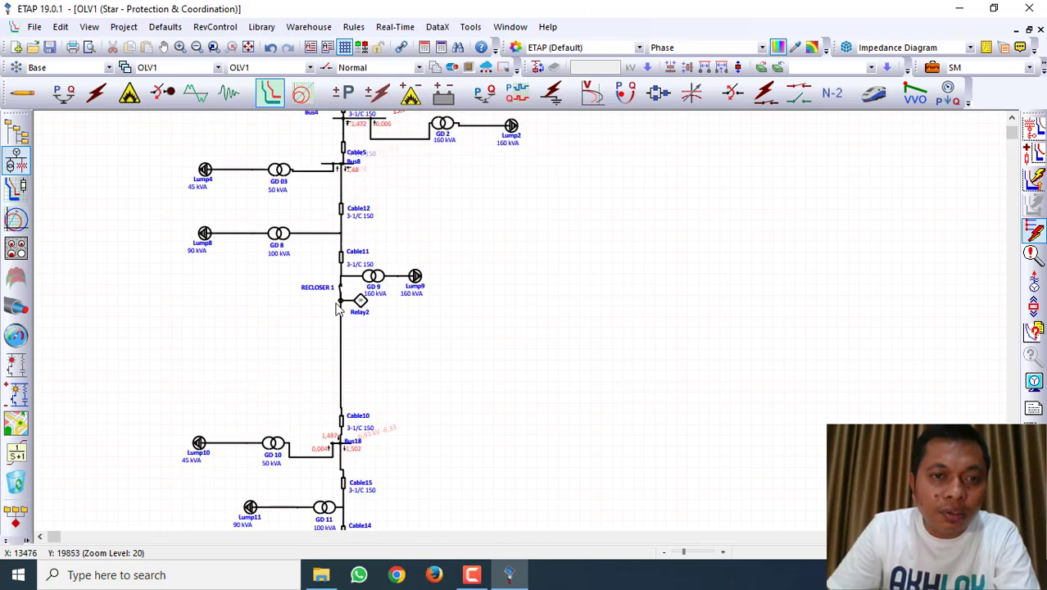
scroll(339, 300, "up", 12)
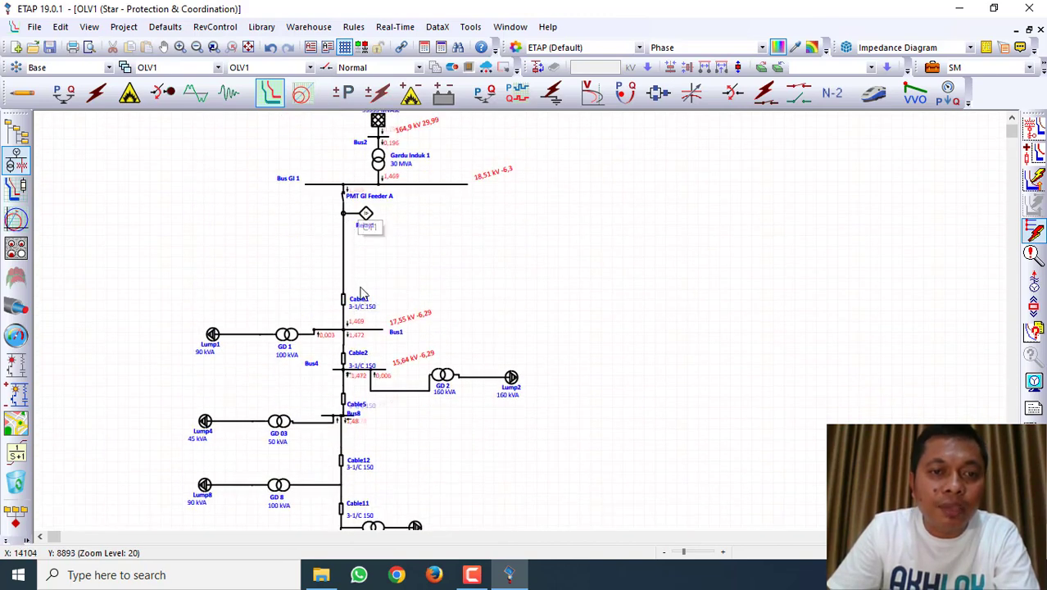
scroll(360, 320, "down", 20)
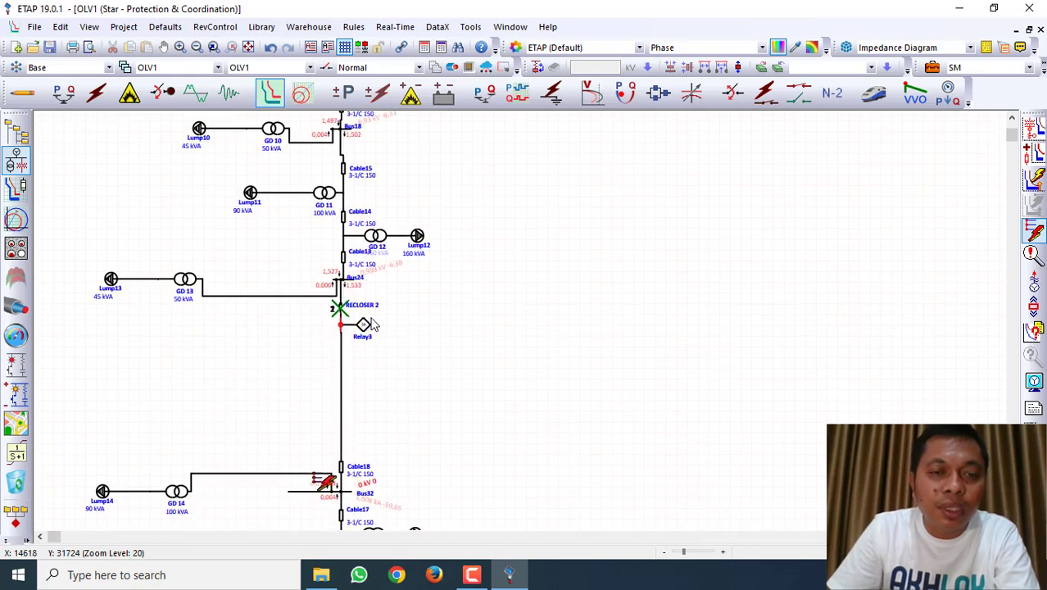
scroll(348, 328, "down", 3)
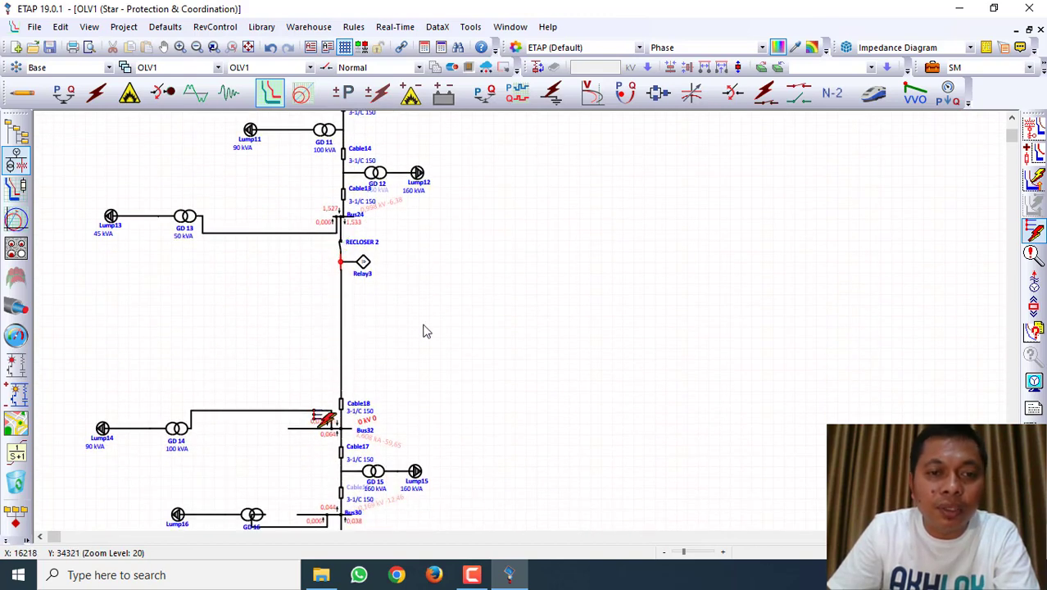
scroll(423, 331, "down", 3)
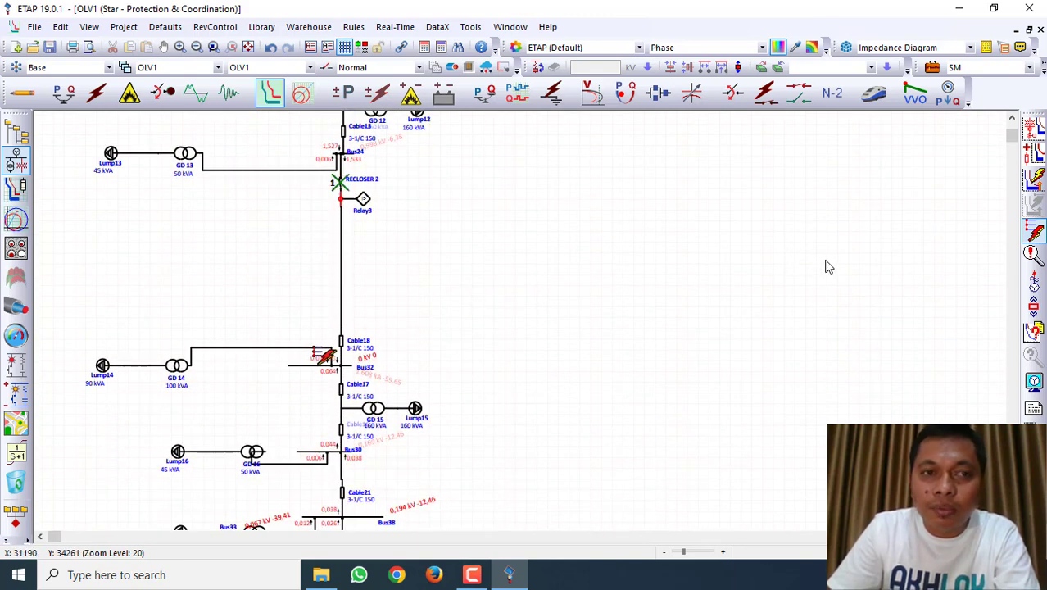
Apply a sequence-of-operation fault at Bus38 and check the response of RECLOSER 2 and the upstream protective devices.
left_click(1035, 234)
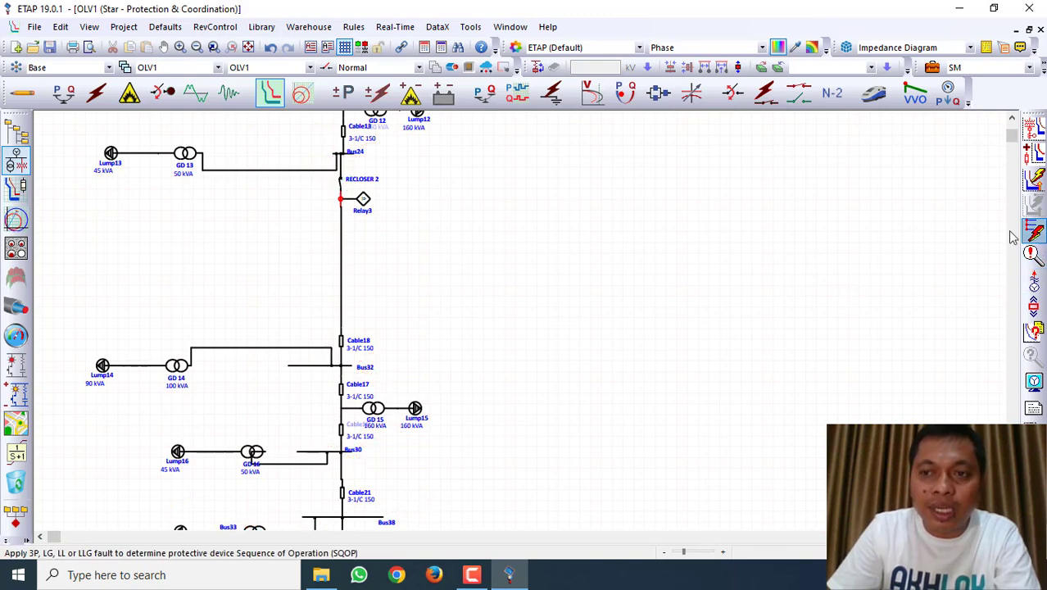
scroll(557, 378, "down", 6)
left_click(376, 388)
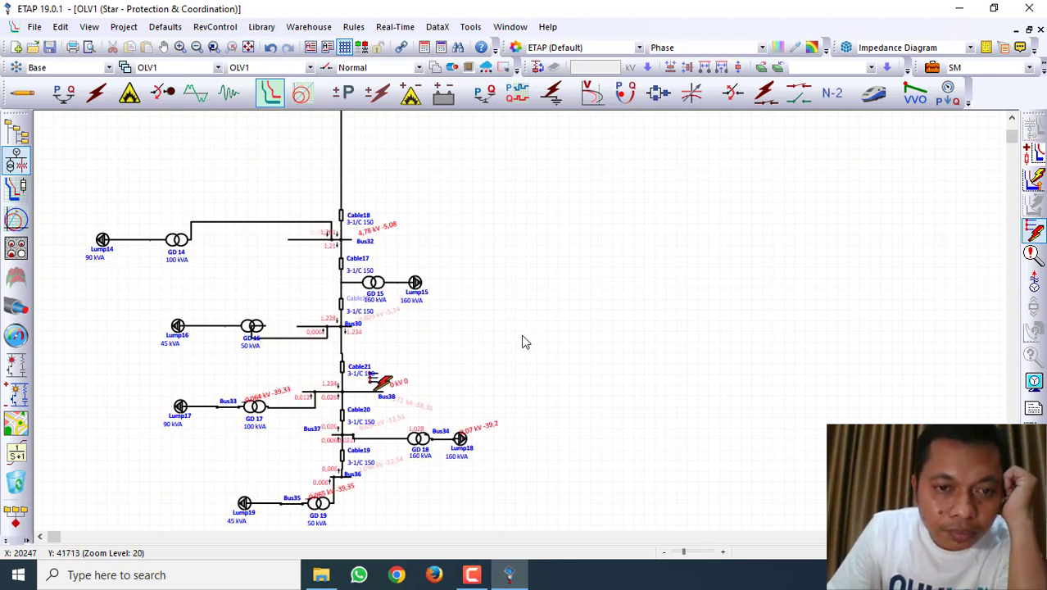
scroll(491, 344, "up", 6)
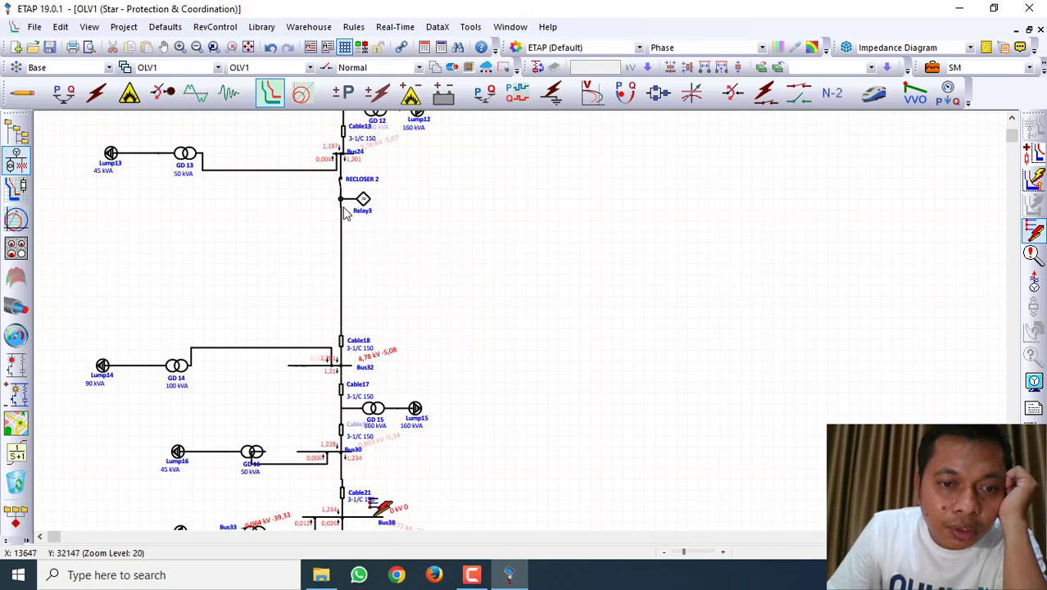
scroll(352, 213, "up", 20)
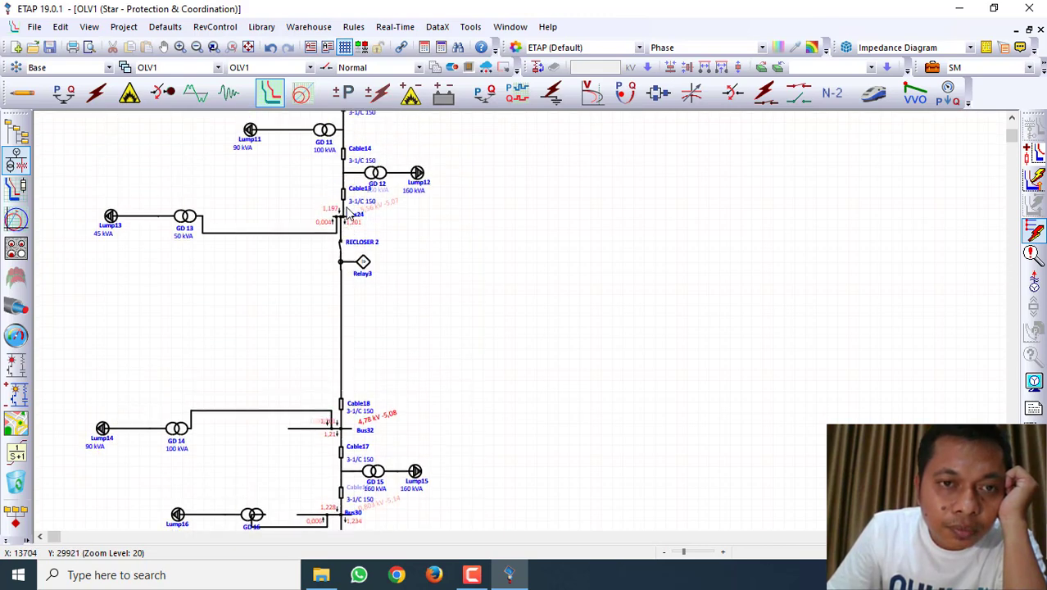
scroll(356, 246, "down", 15)
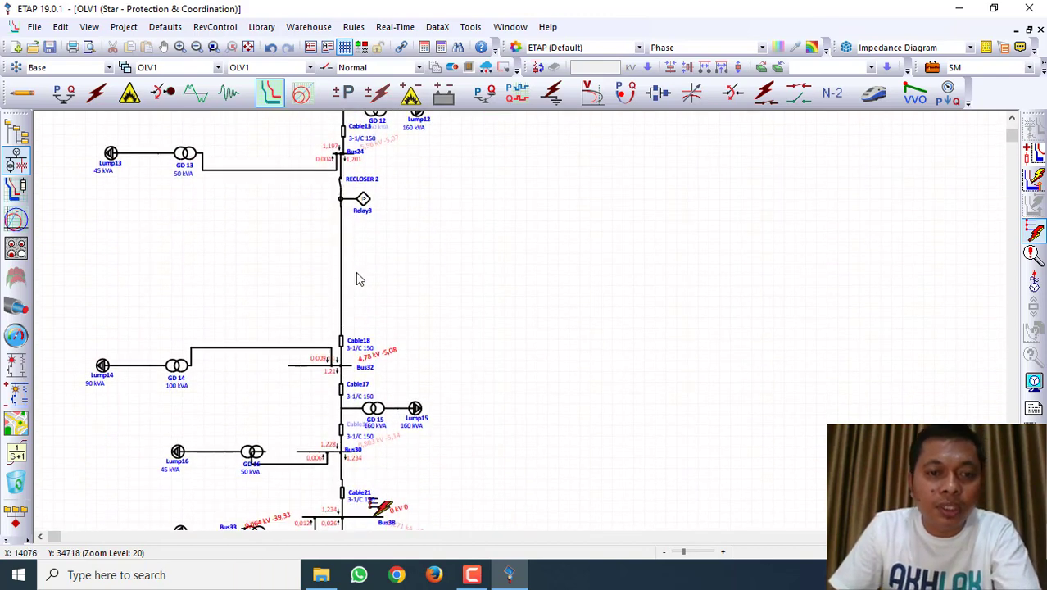
scroll(356, 271, "down", 3)
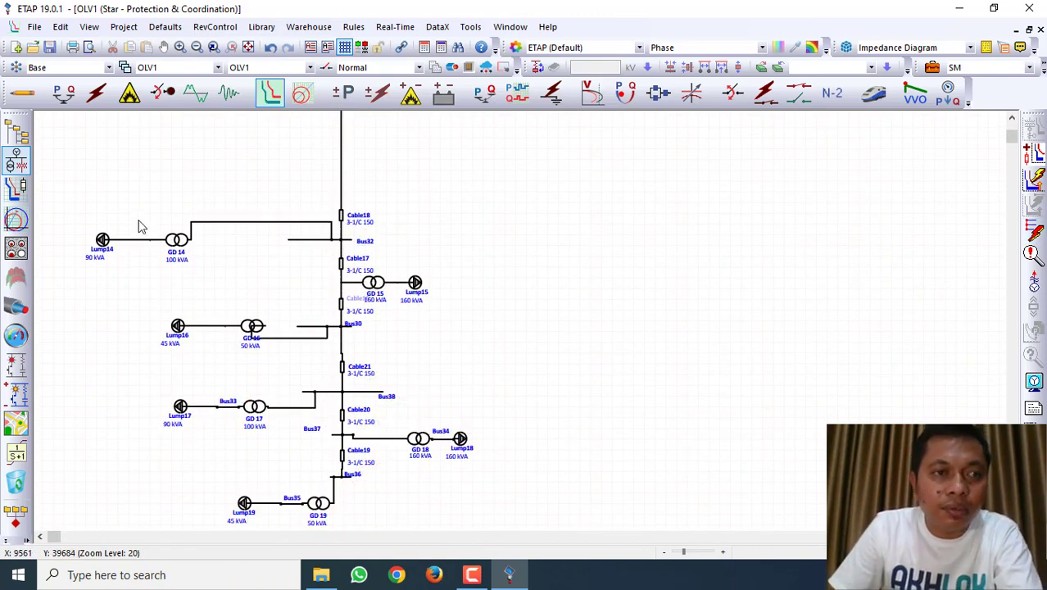
Return to edit mode, insert a current transformer between Bus30 and Cable21, and place an overcurrent relay beside it.
left_click(22, 91)
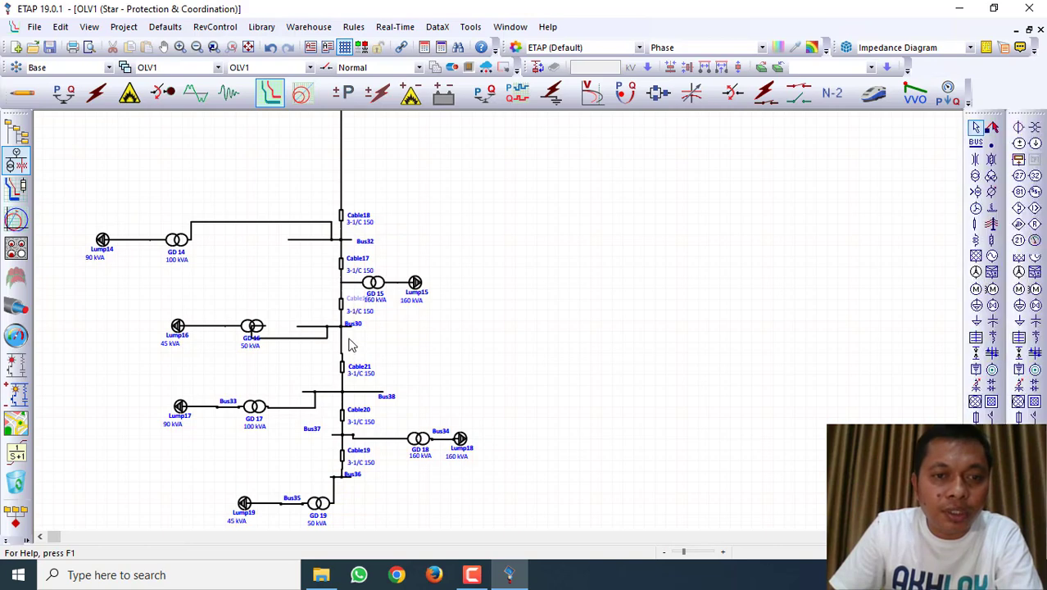
scroll(344, 348, "up", 5)
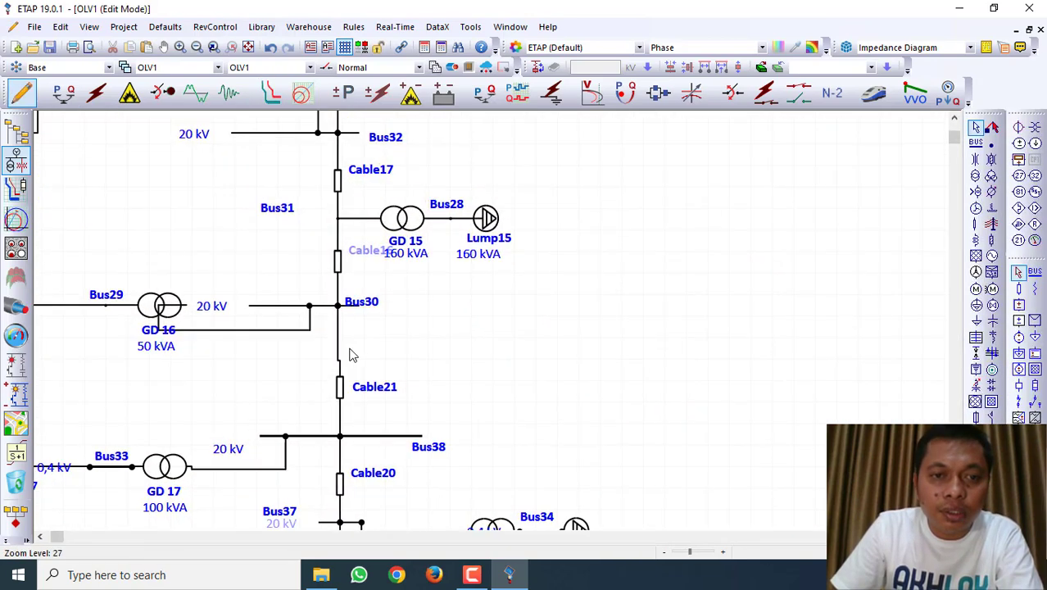
left_click(1018, 127)
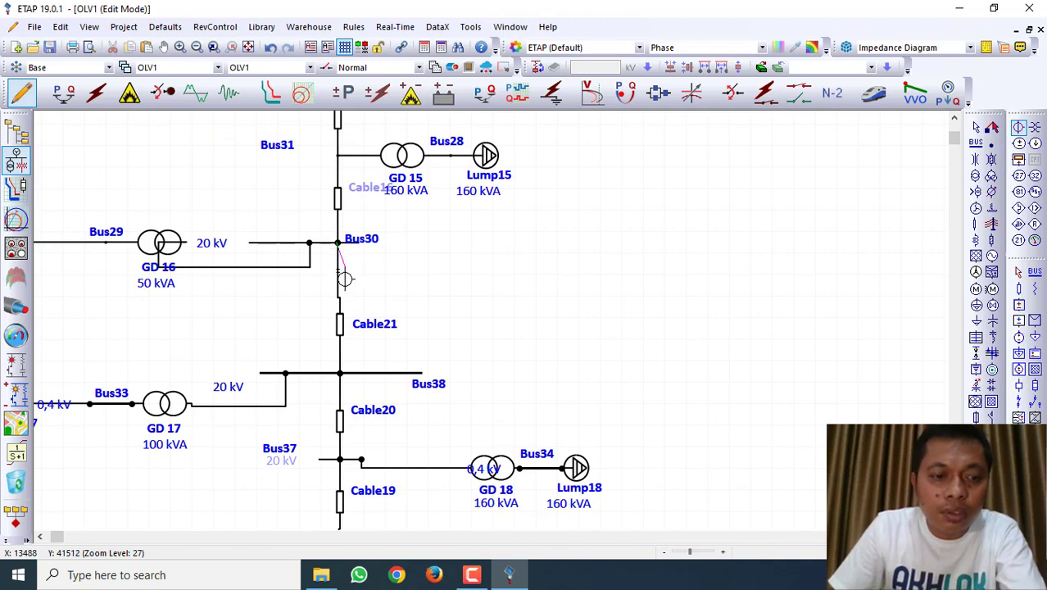
key("Escape")
left_click(1018, 127)
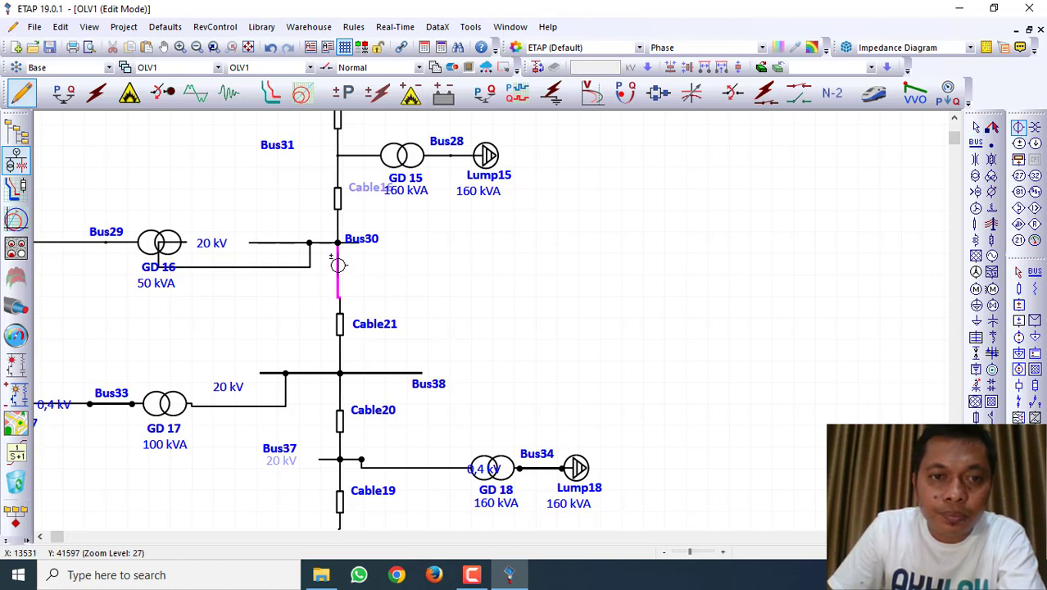
left_click(338, 263)
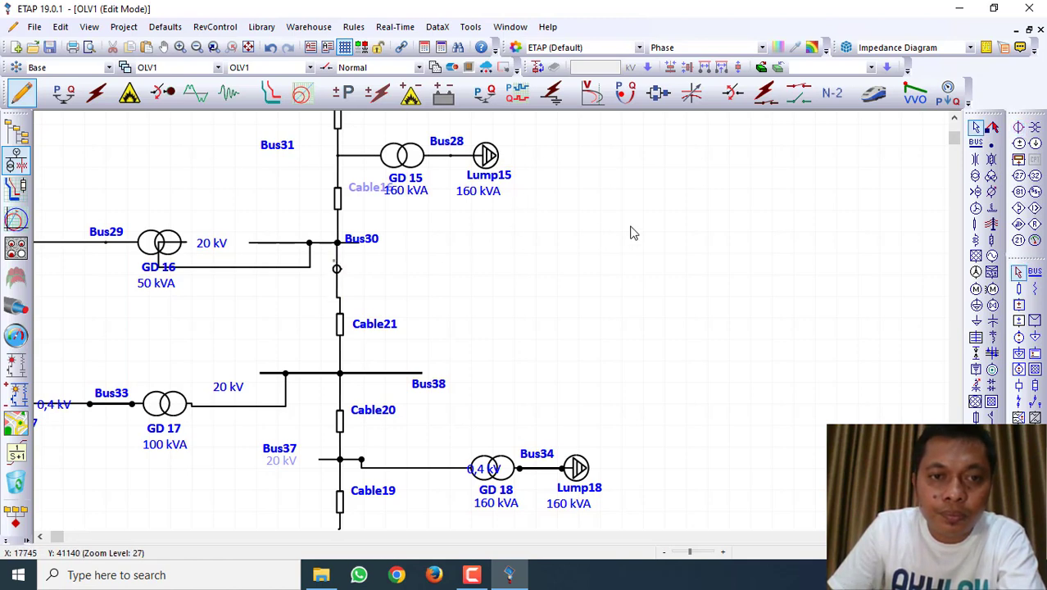
left_click(1033, 210)
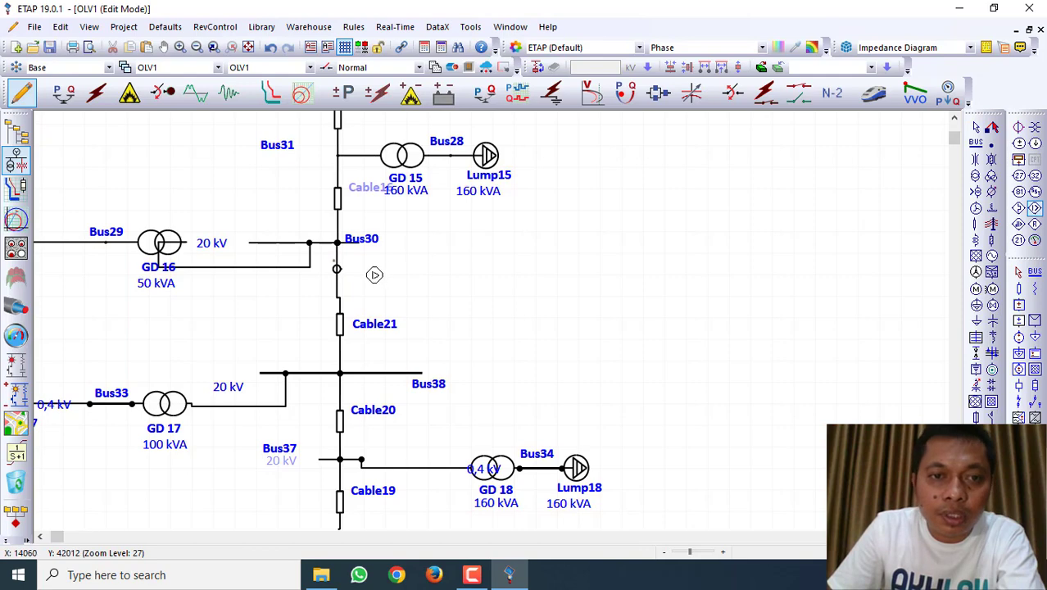
left_click(372, 268)
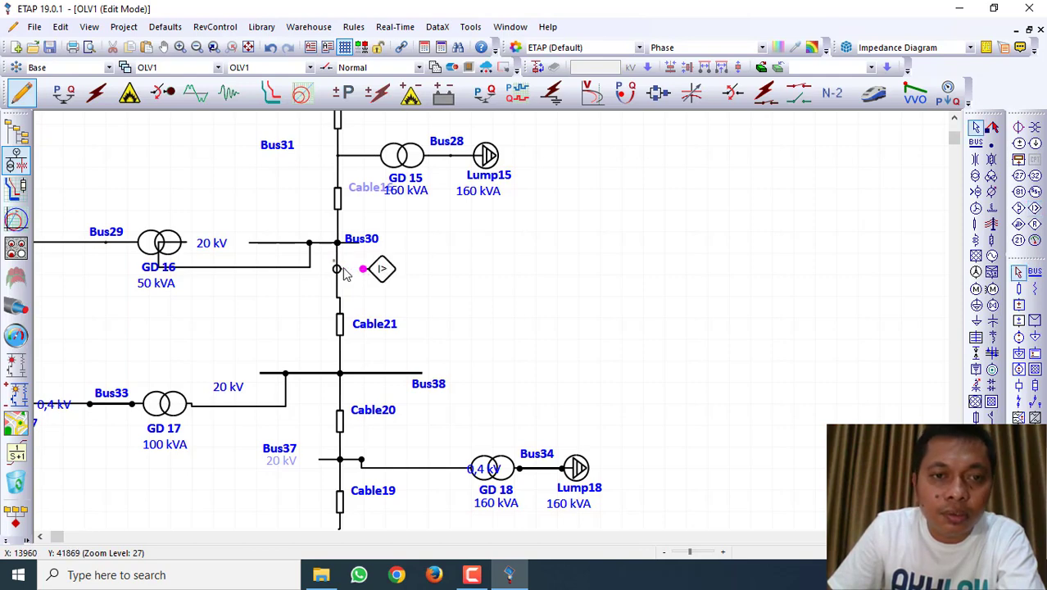
Open the ratio rating of the new current transformer below Bus30 and accept its settings.
double_click(343, 270)
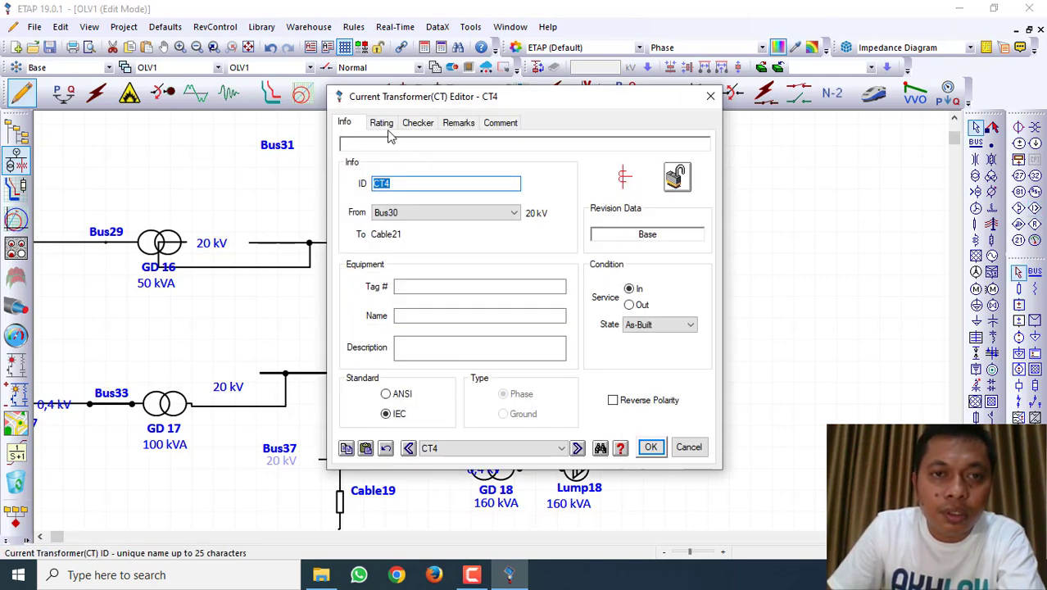
left_click(382, 123)
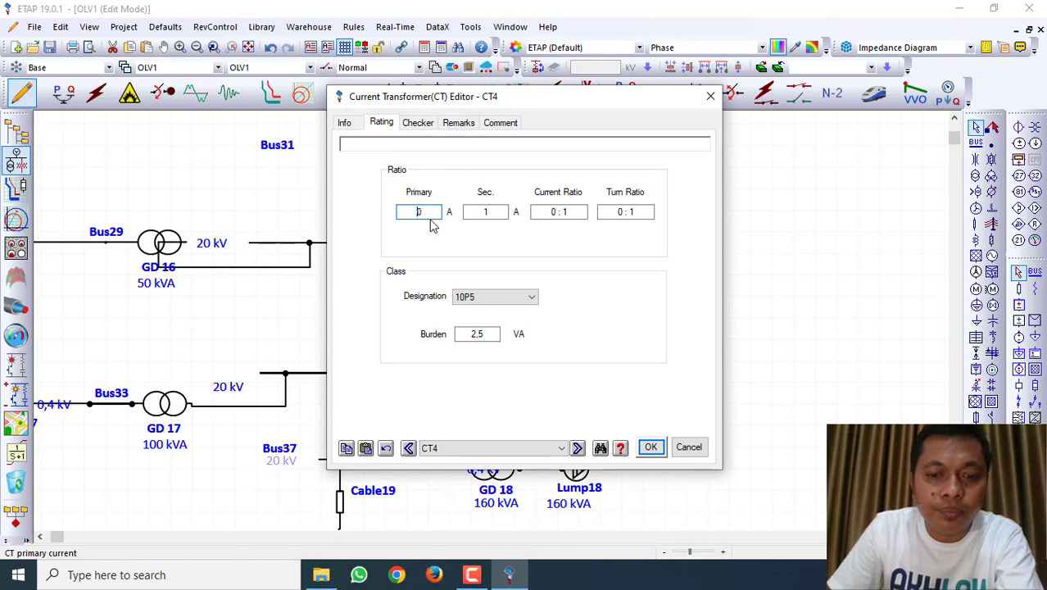
left_click(650, 446)
Add an output to the overcurrent relay below Bus30 with an interlock that opens the high-voltage circuit breaker RECLOSER 2.
double_click(383, 271)
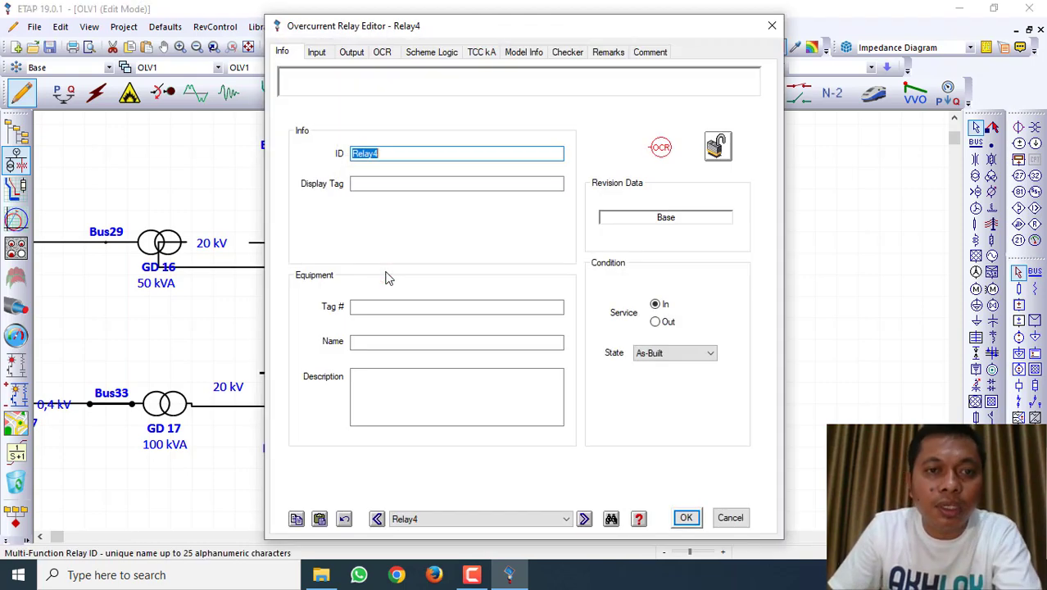
left_click(351, 53)
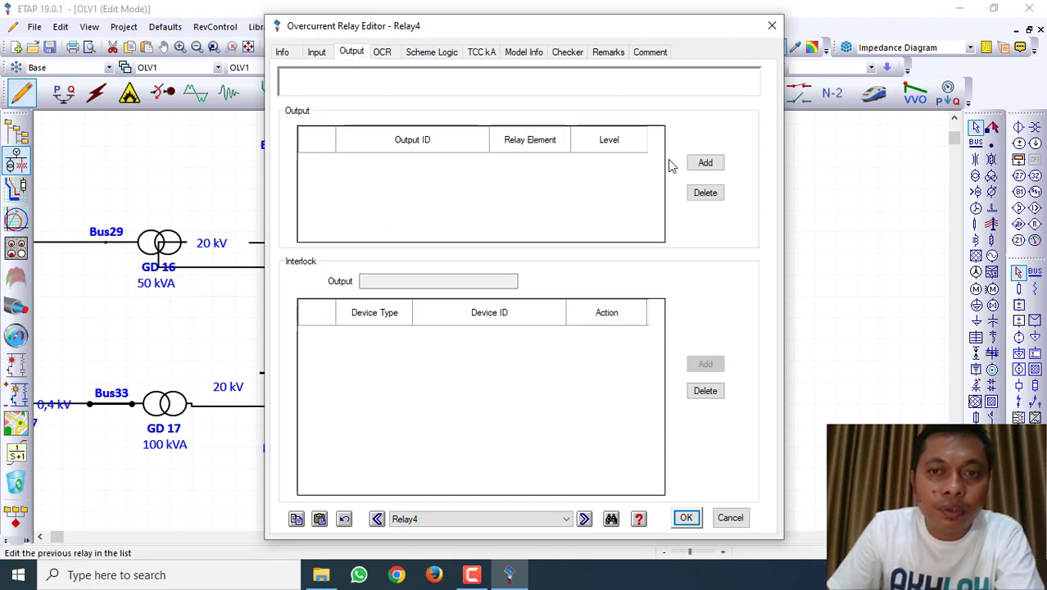
left_click(705, 162)
left_click(705, 363)
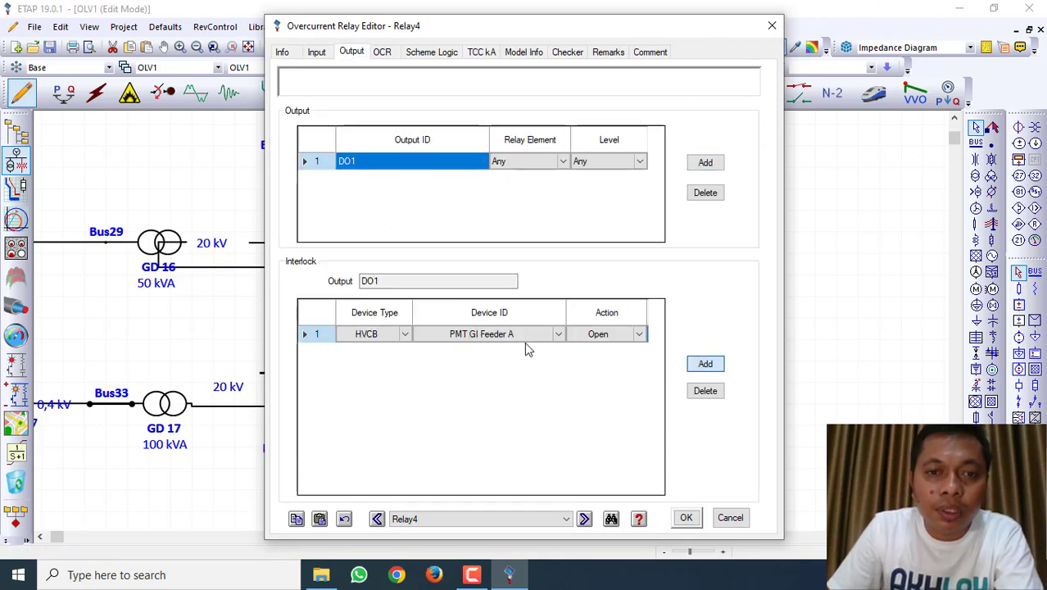
left_click(471, 342)
left_click(461, 369)
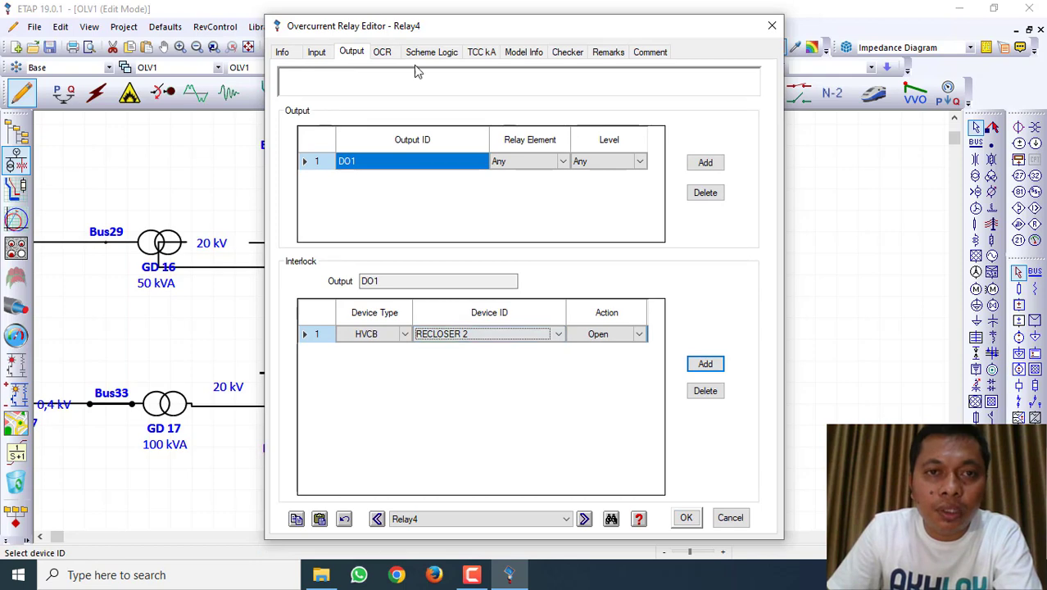
Assign the ALSTOM P120 model from the relay library to the overcurrent relay below Bus30.
left_click(381, 51)
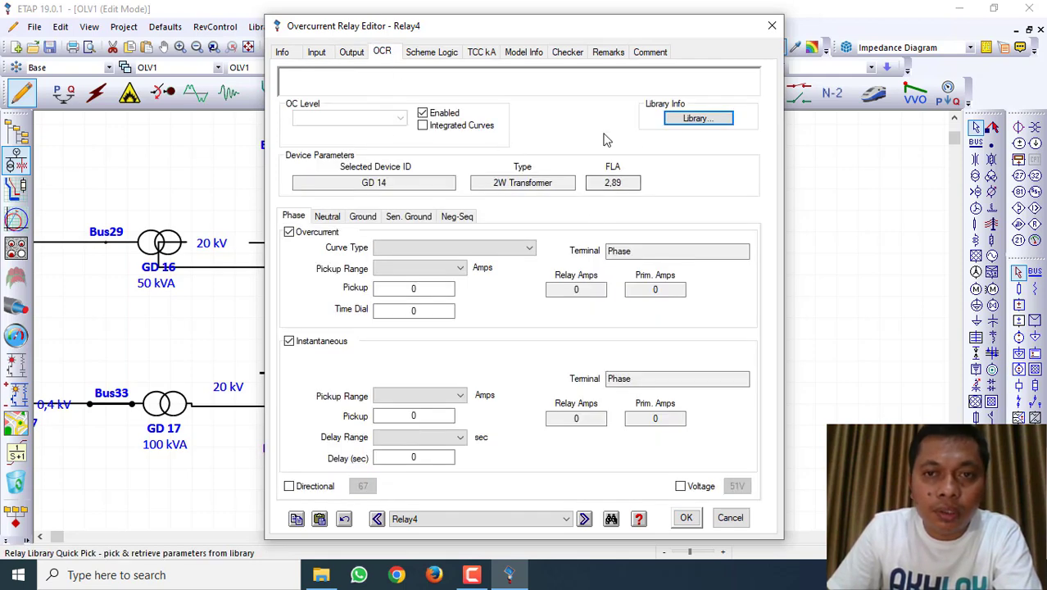
left_click(699, 119)
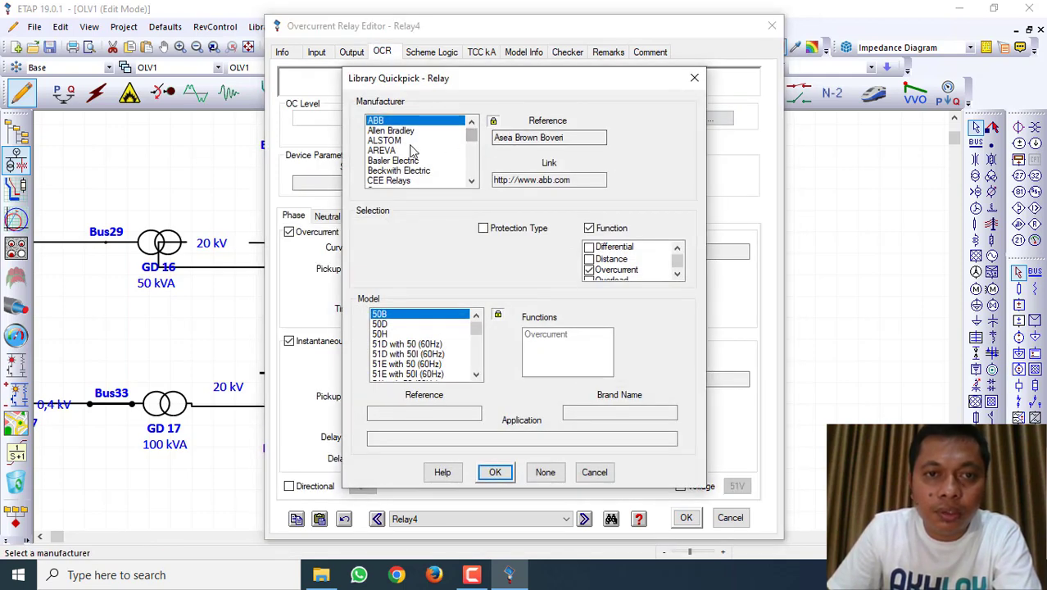
left_click(401, 141)
left_click(383, 334)
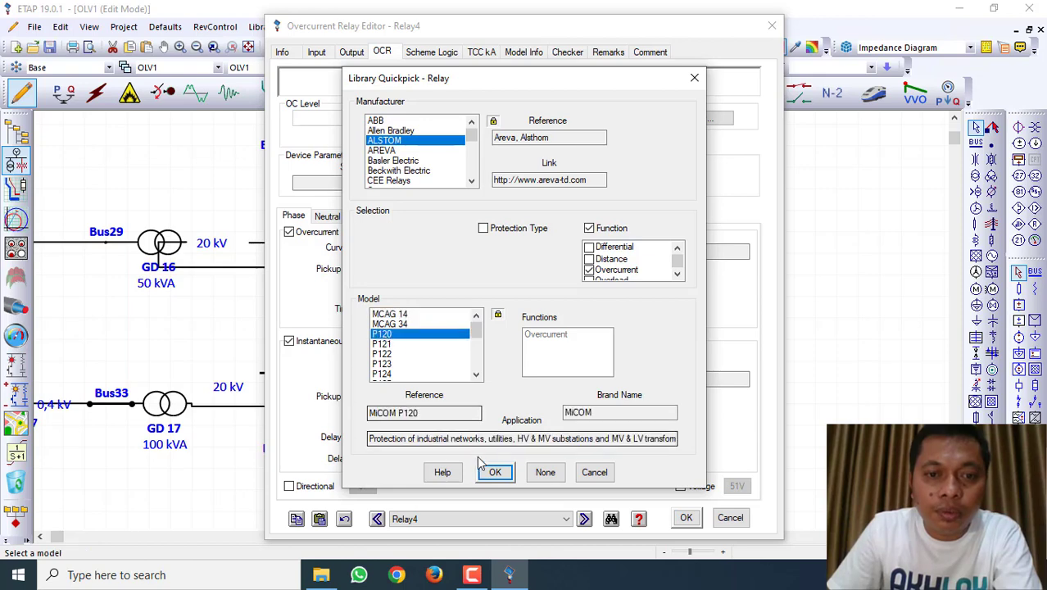
left_click(494, 472)
Set the relay's overcurrent curve to IEC - Standard Inverse, pickup range 0,1 - 25 xCT Sec and pickup 0,23, and accept the settings.
left_click(449, 249)
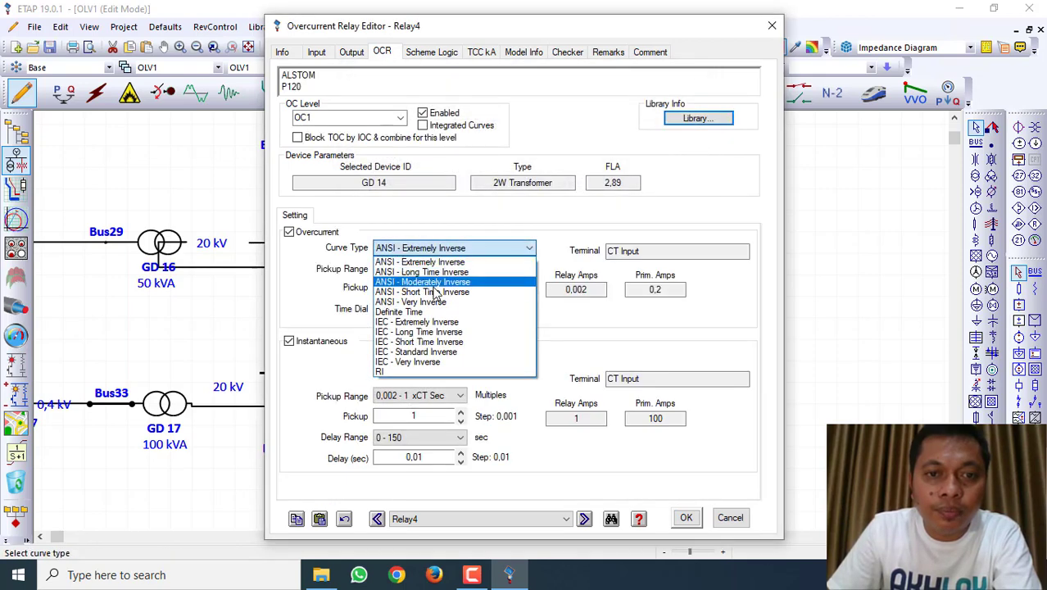
left_click(428, 352)
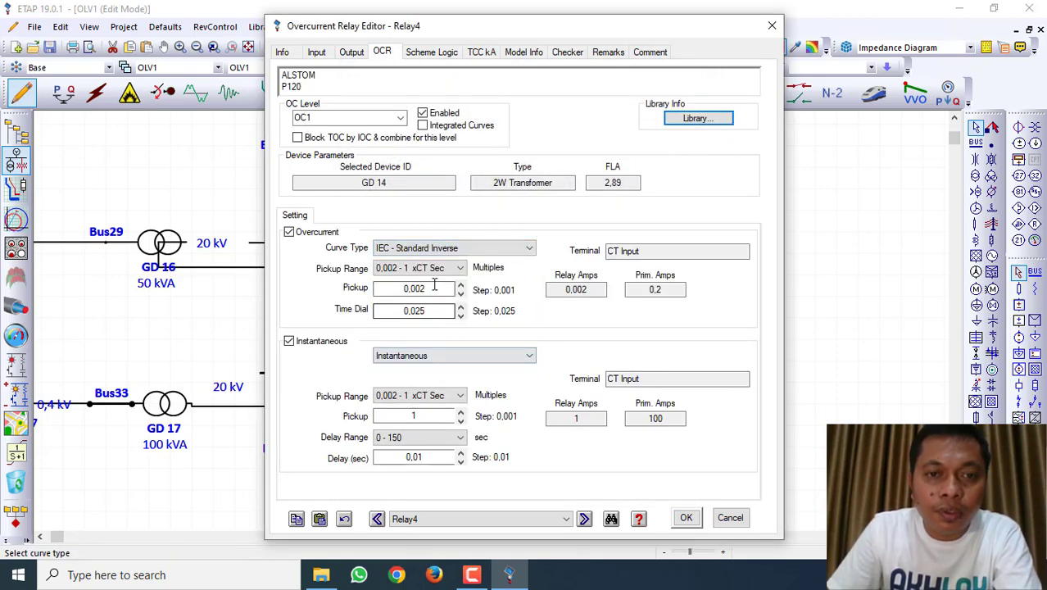
left_click(434, 268)
left_click(435, 300)
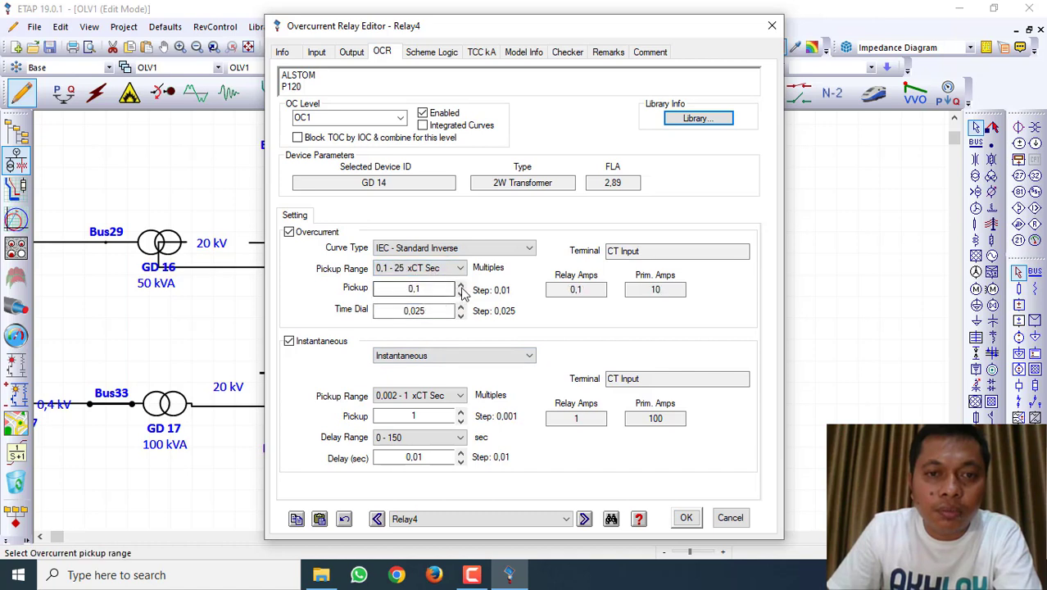
left_click(461, 285)
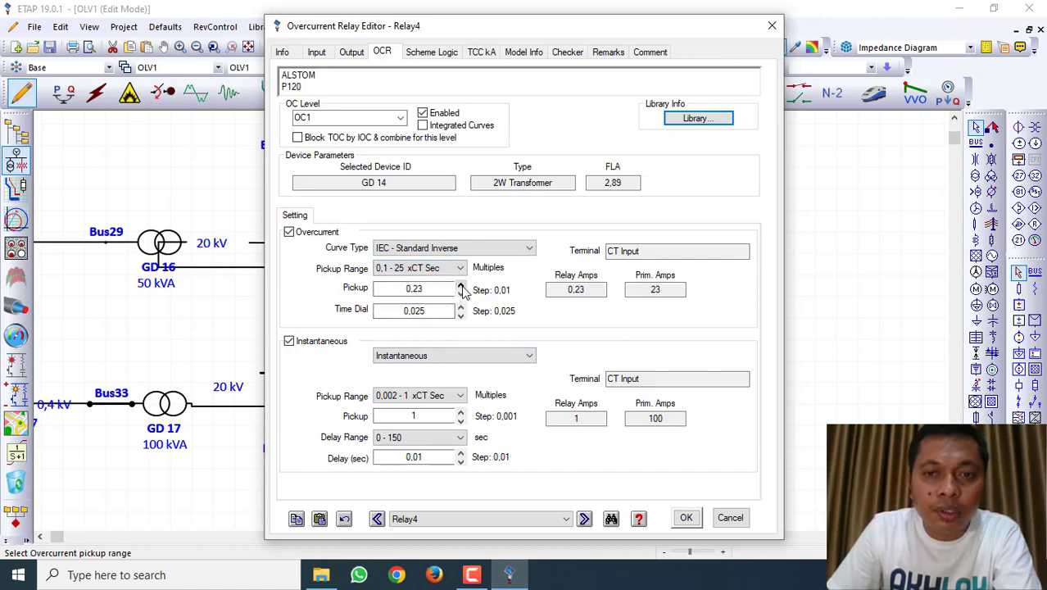
left_click(685, 516)
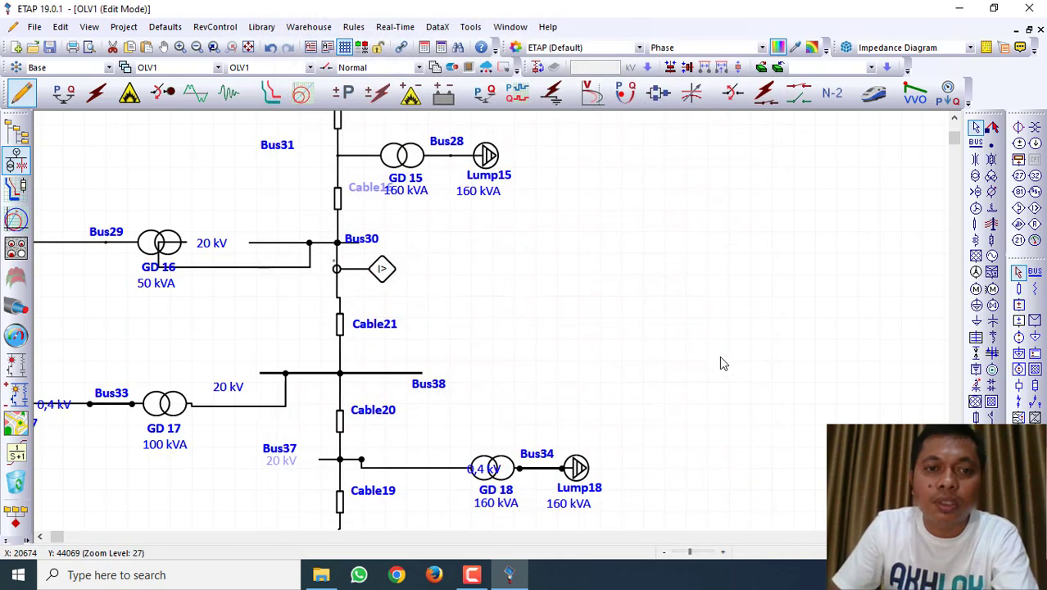
Switch to Star protection and coordination mode and apply a sequence-of-operation fault at Bus36.
left_click(271, 93)
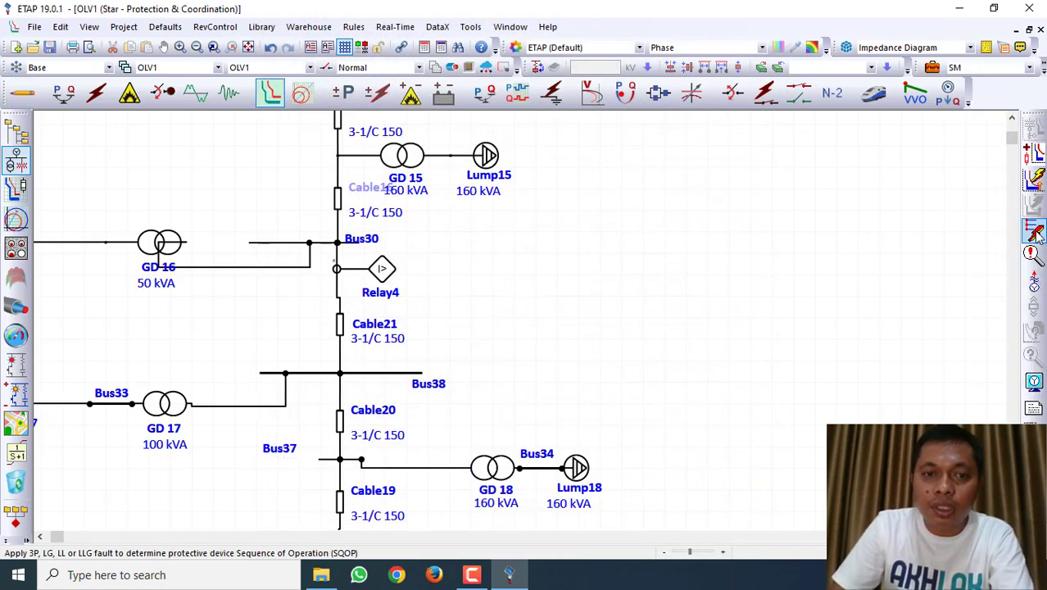
left_click(1033, 231)
scroll(735, 315, "down", 3)
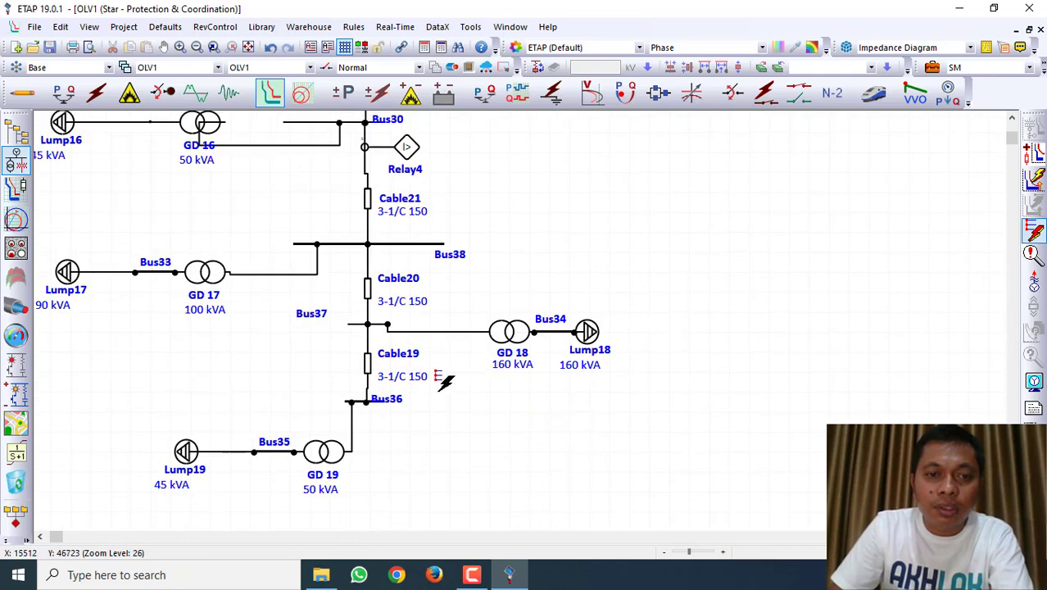
left_click(366, 404)
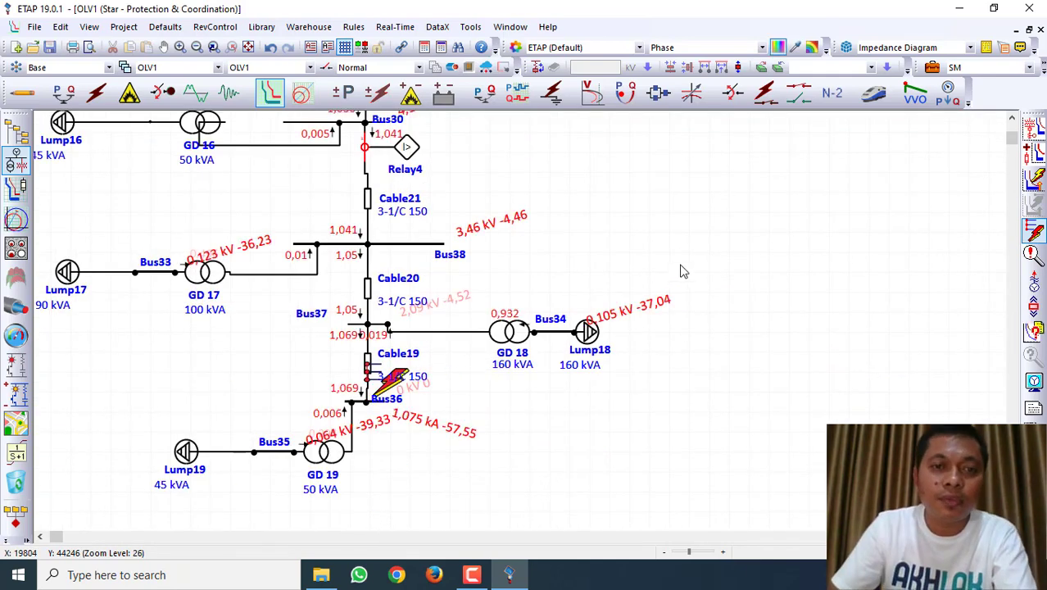
Examine the tripping sequence and fault currents from Bus36 up to RECLOSER 2, moving the Bus36 fault current label clear of its neighbours.
scroll(556, 288, "up", 4)
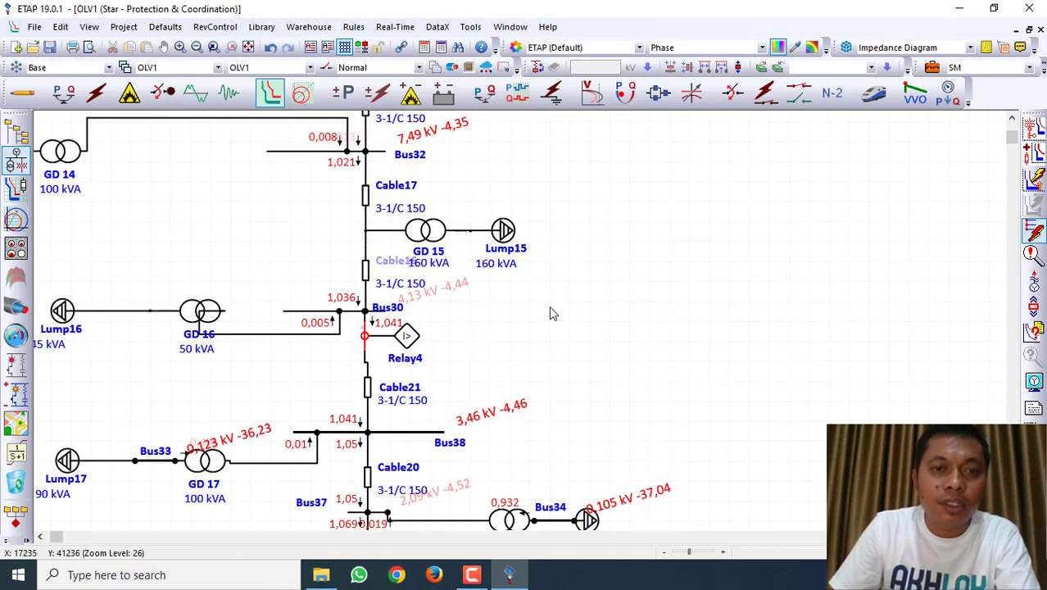
scroll(549, 311, "up", 7)
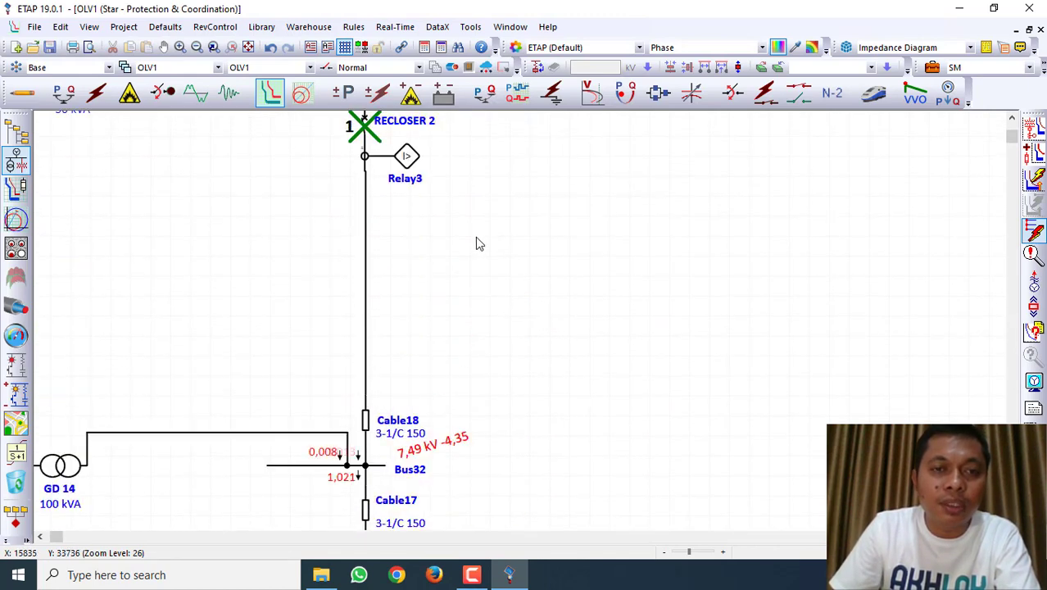
scroll(440, 218, "down", 8)
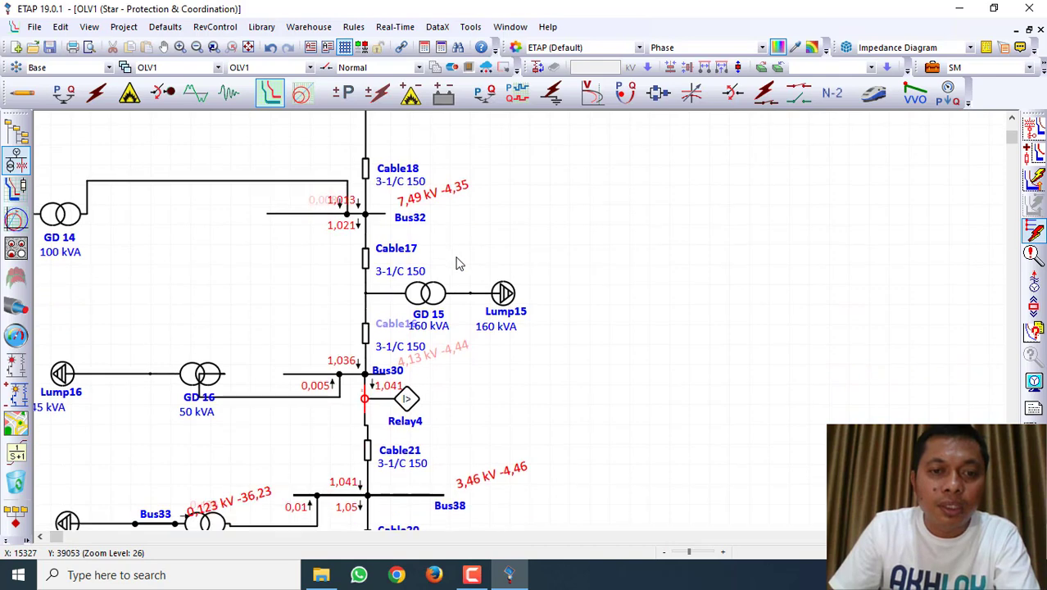
scroll(443, 418, "down", 3)
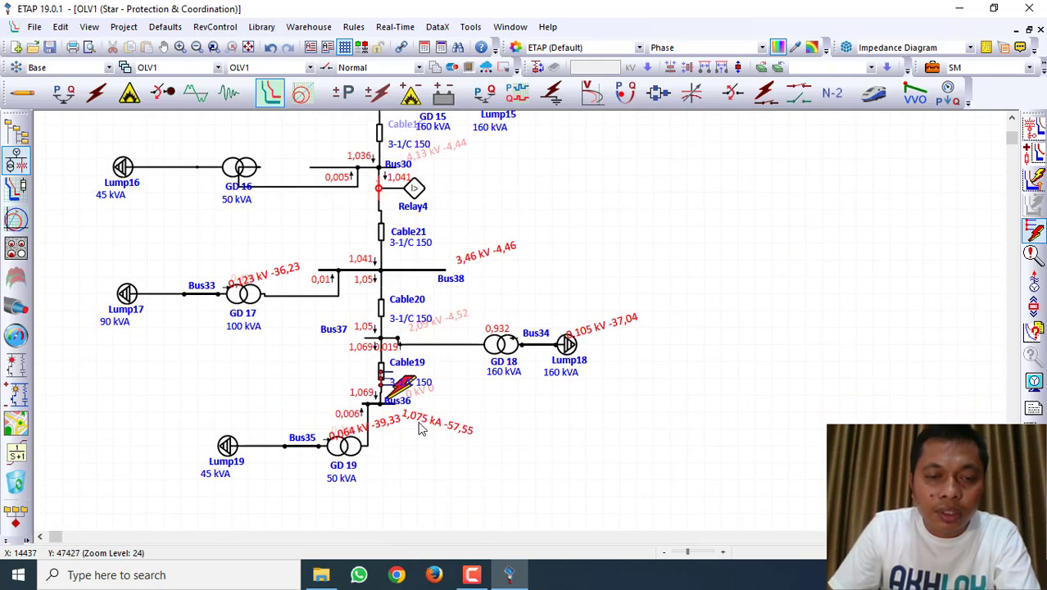
left_click_drag(420, 427, 448, 421)
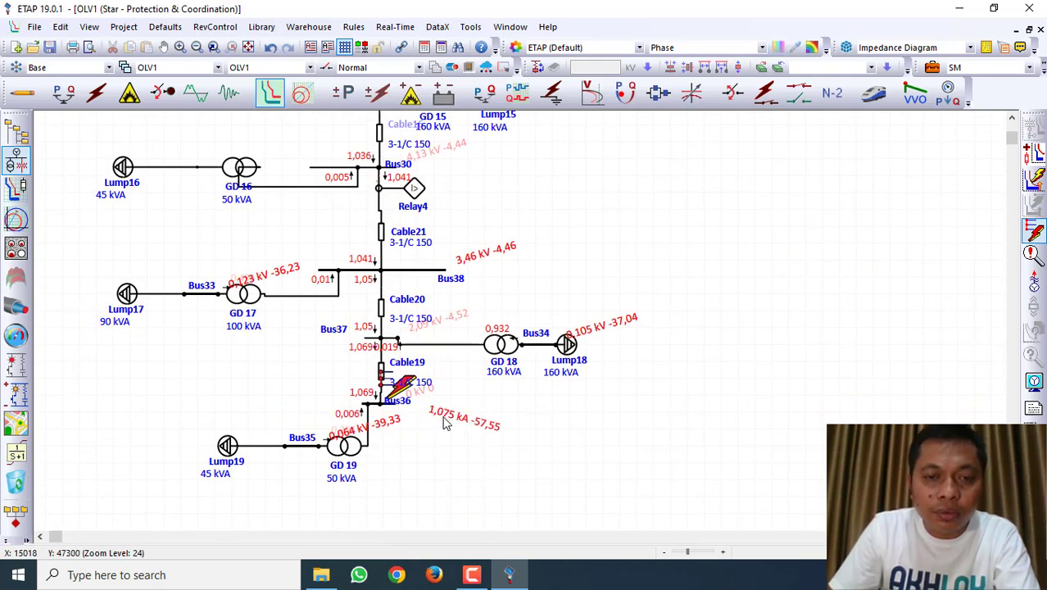
scroll(445, 422, "up", 15)
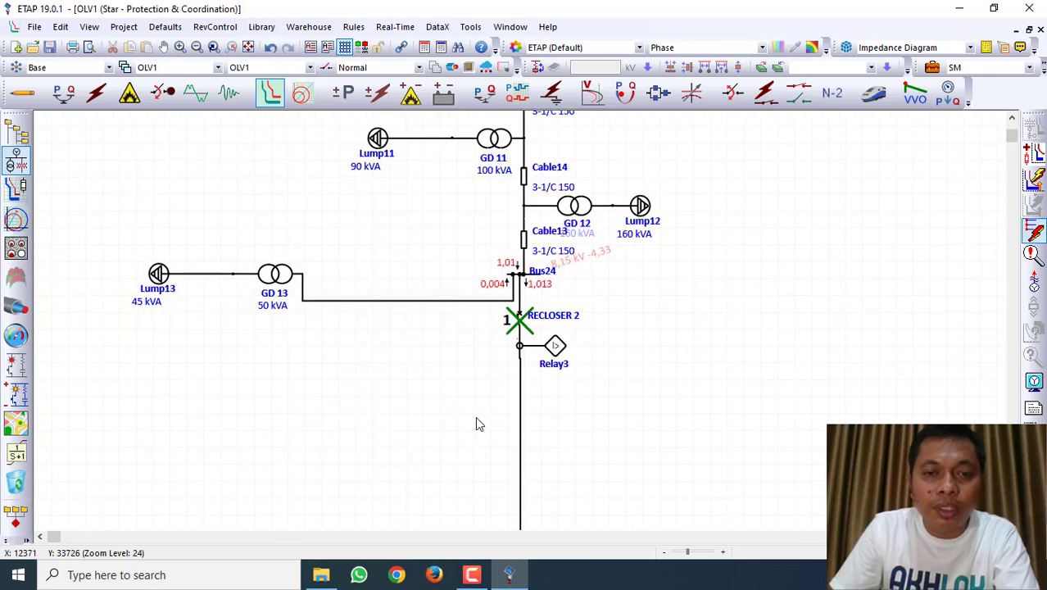
scroll(548, 409, "down", 10)
scroll(561, 425, "down", 5)
scroll(563, 429, "up", 10)
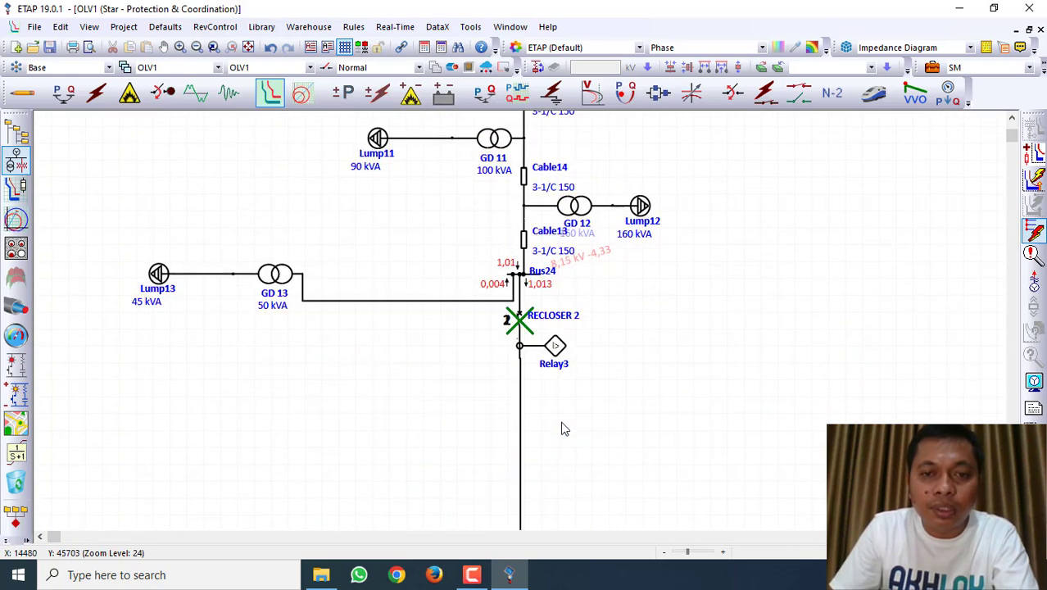
scroll(589, 371, "down", 3)
scroll(565, 397, "down", 5)
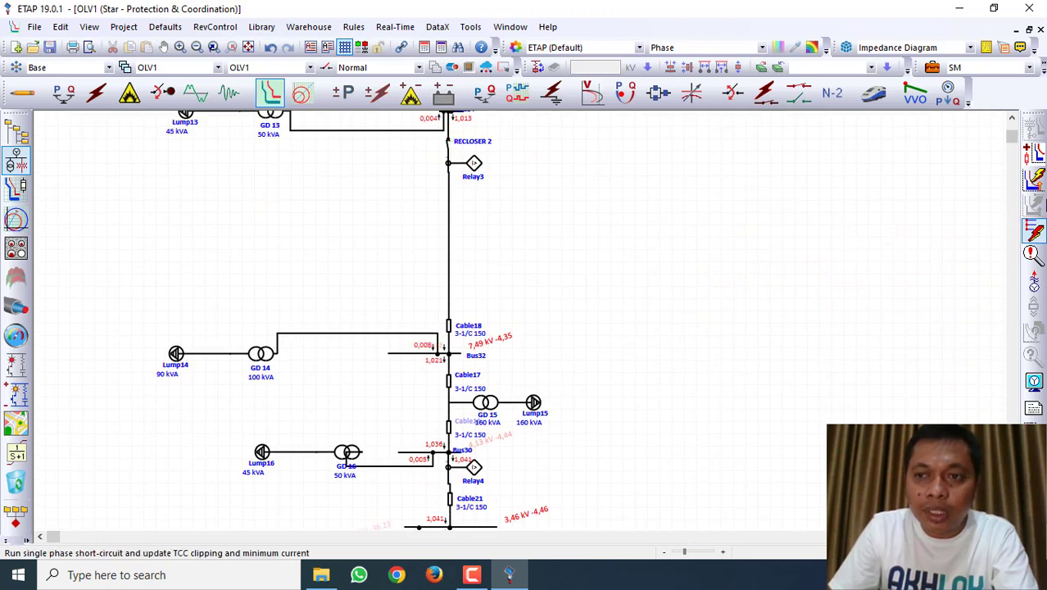
Apply a sequence-of-operation fault at Bus32 and check the response of RECLOSER 2.
left_click(1035, 234)
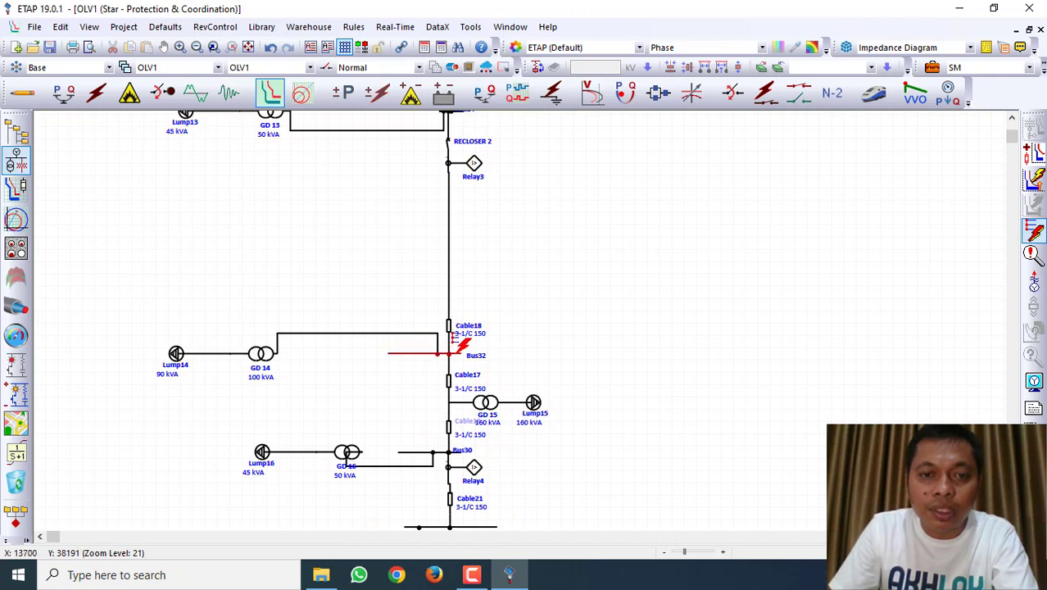
left_click(455, 353)
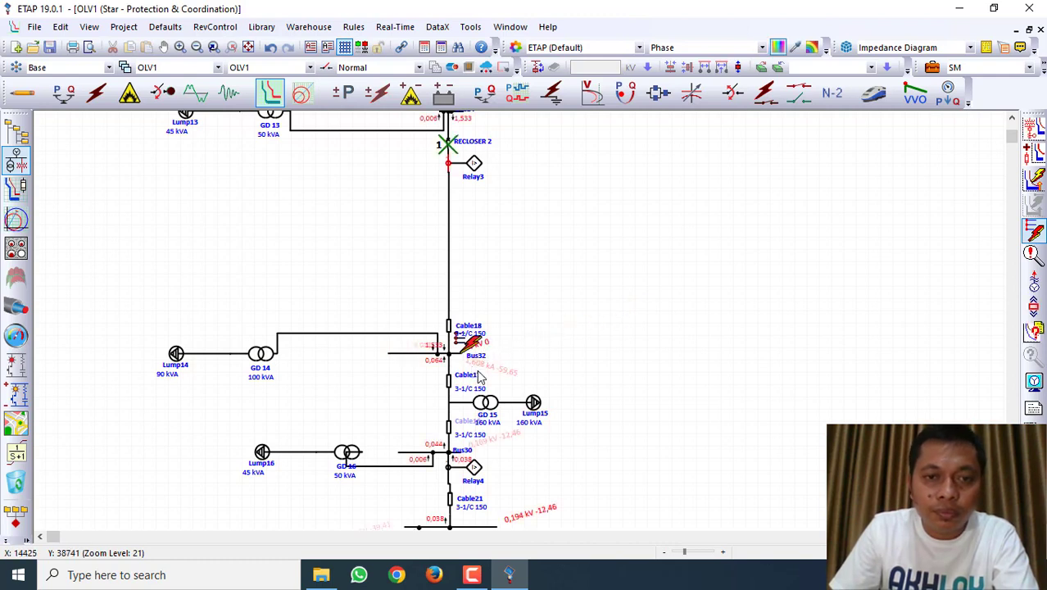
scroll(472, 363, "up", 4)
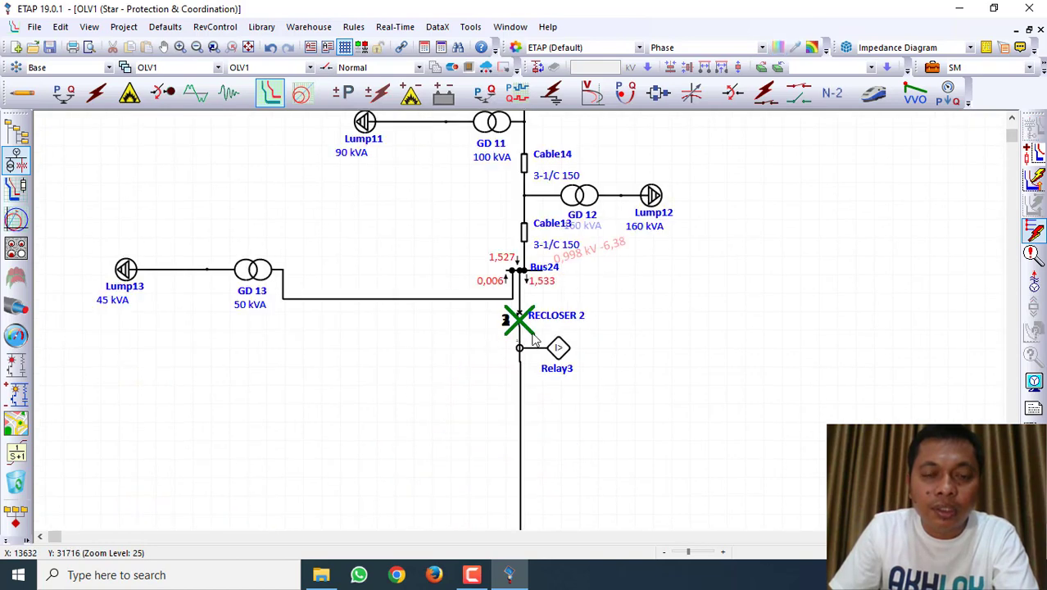
scroll(535, 338, "down", 2)
scroll(539, 338, "down", 2)
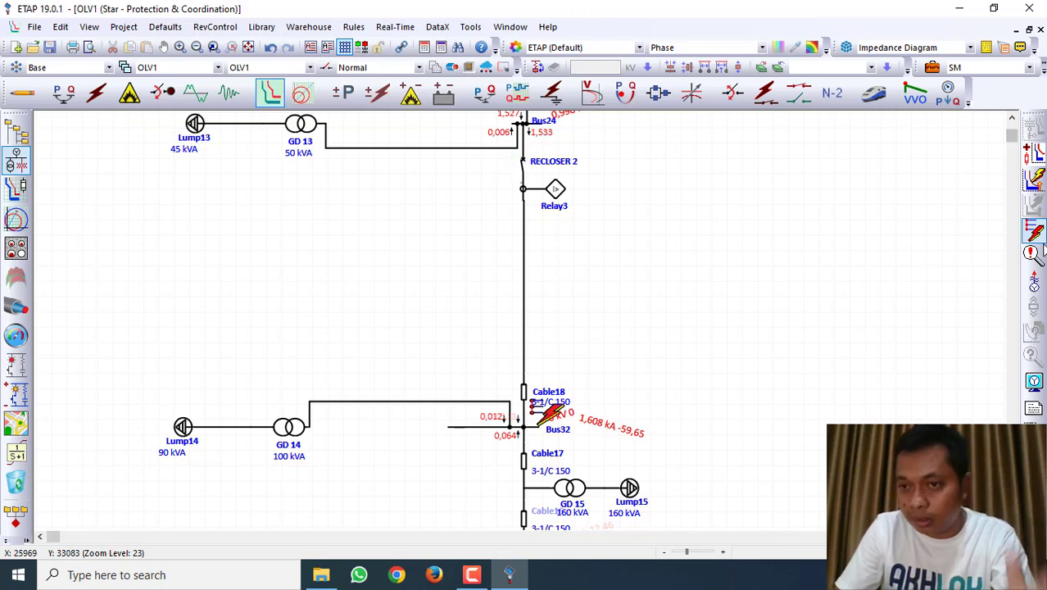
Clear the Bus32 fault results and inspect the feeder section between RECLOSER 1 and RECLOSER 2.
left_click(1034, 234)
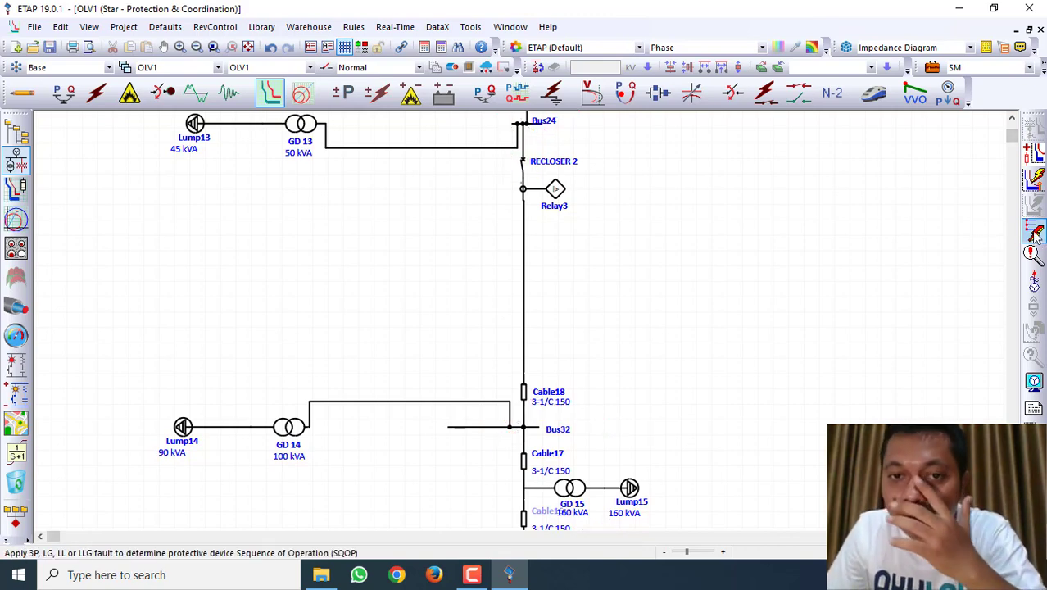
scroll(816, 250, "down", 2)
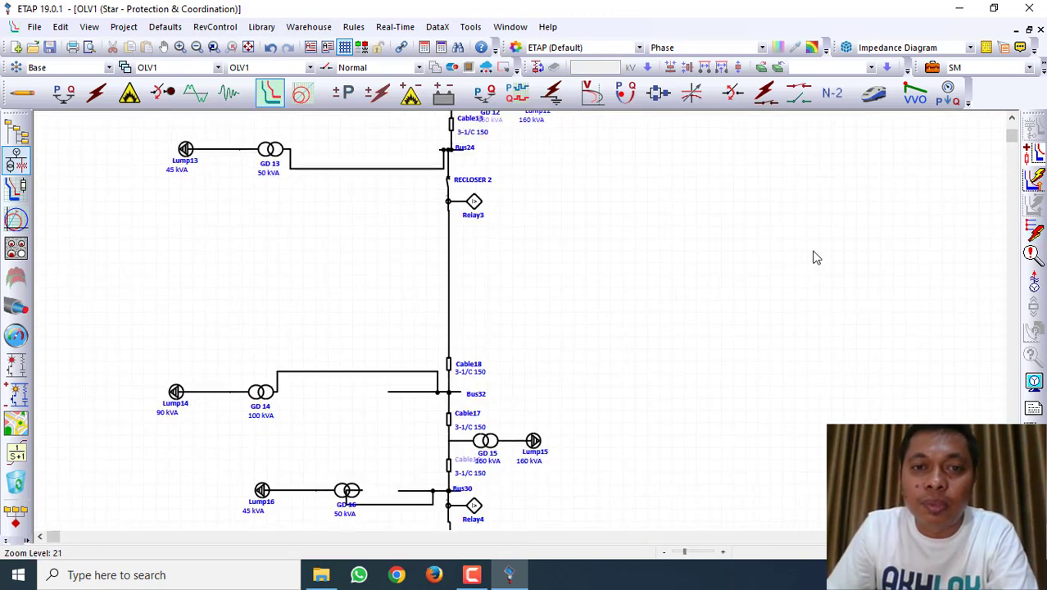
scroll(807, 260, "up", 5)
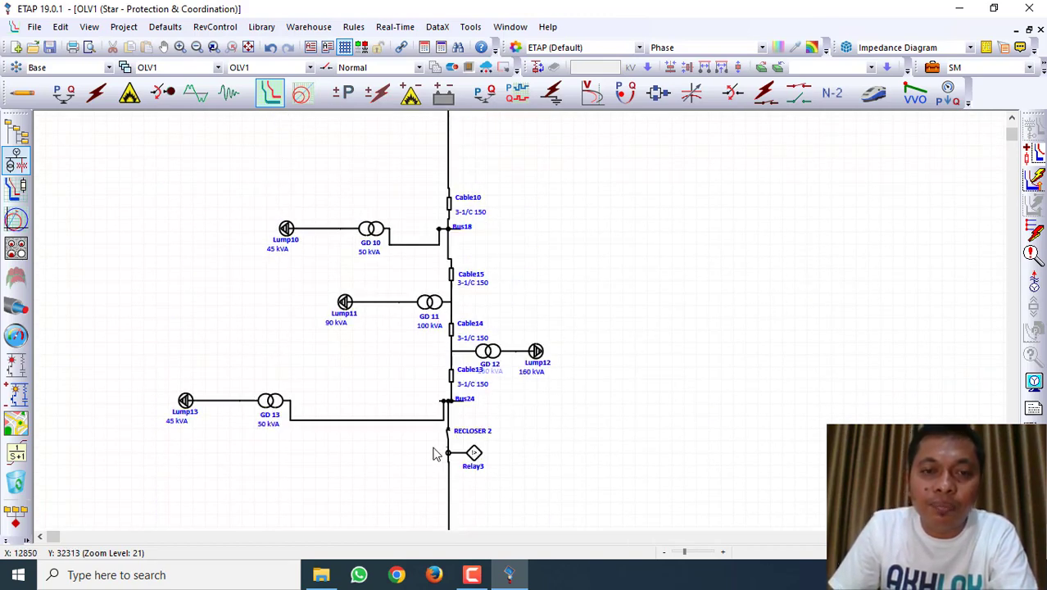
scroll(485, 304, "up", 3)
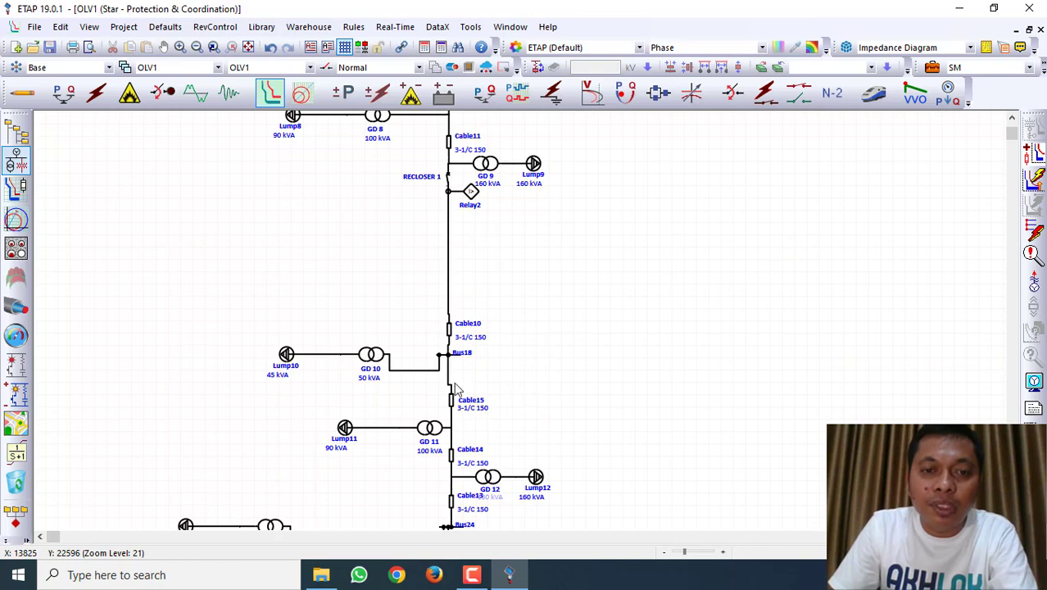
scroll(457, 388, "down", 3)
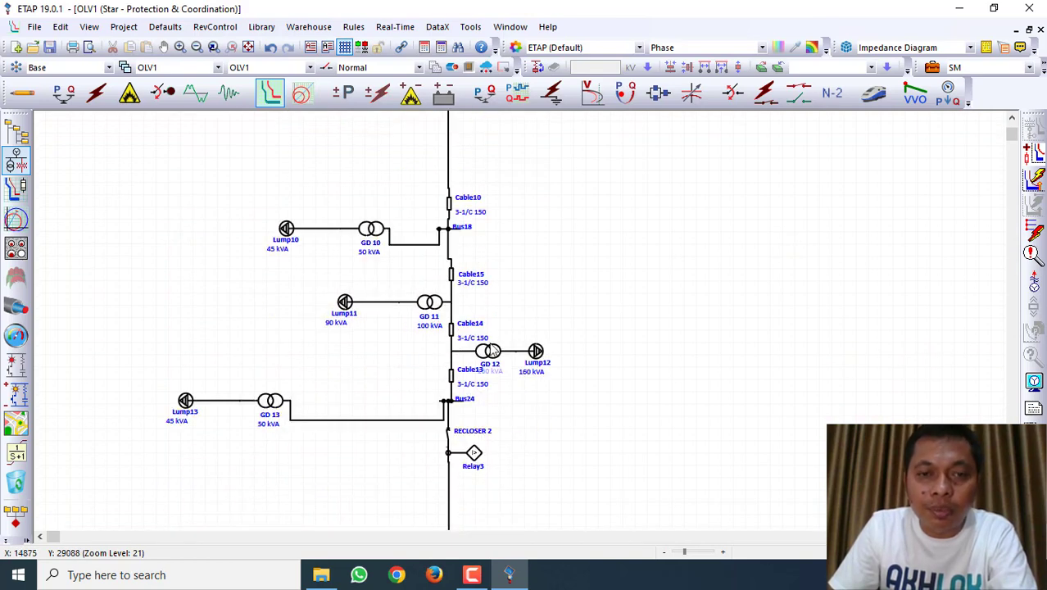
scroll(492, 350, "up", 7)
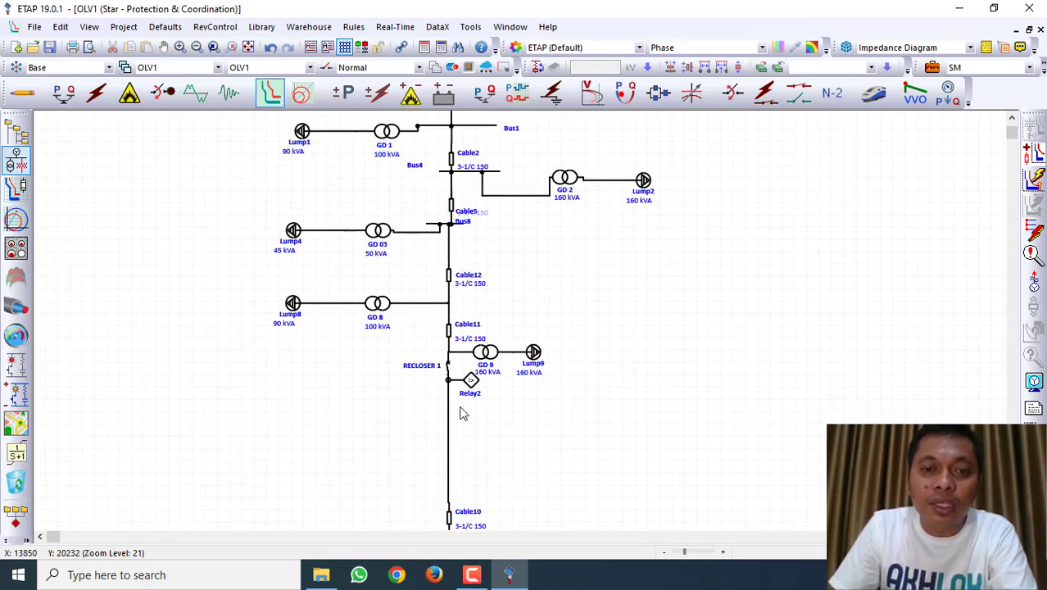
scroll(461, 414, "down", 6)
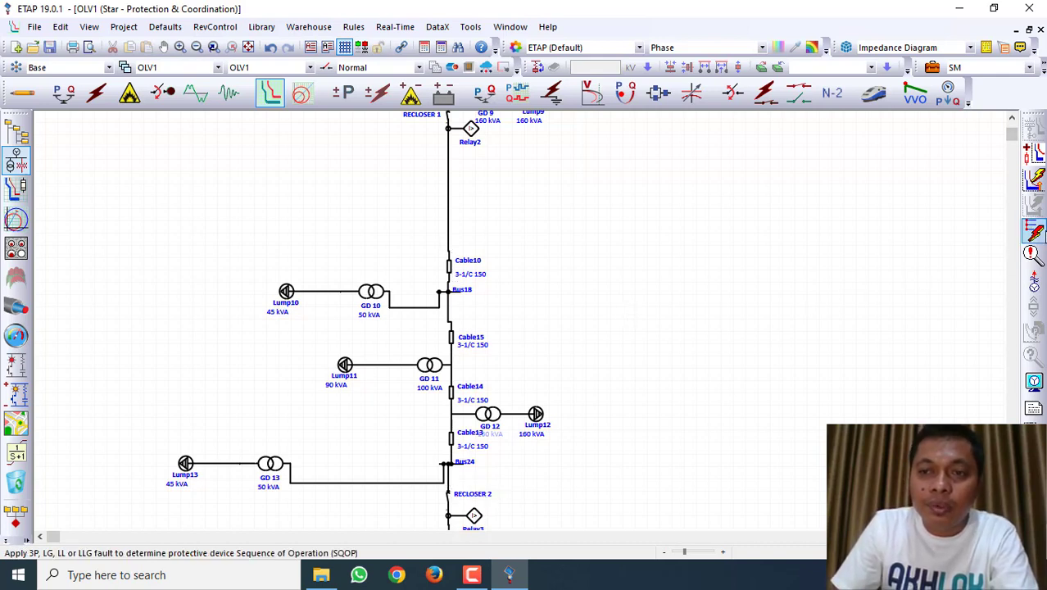
Apply a sequence-of-operation fault at Bus18.
left_click(1033, 232)
scroll(747, 241, "up", 3)
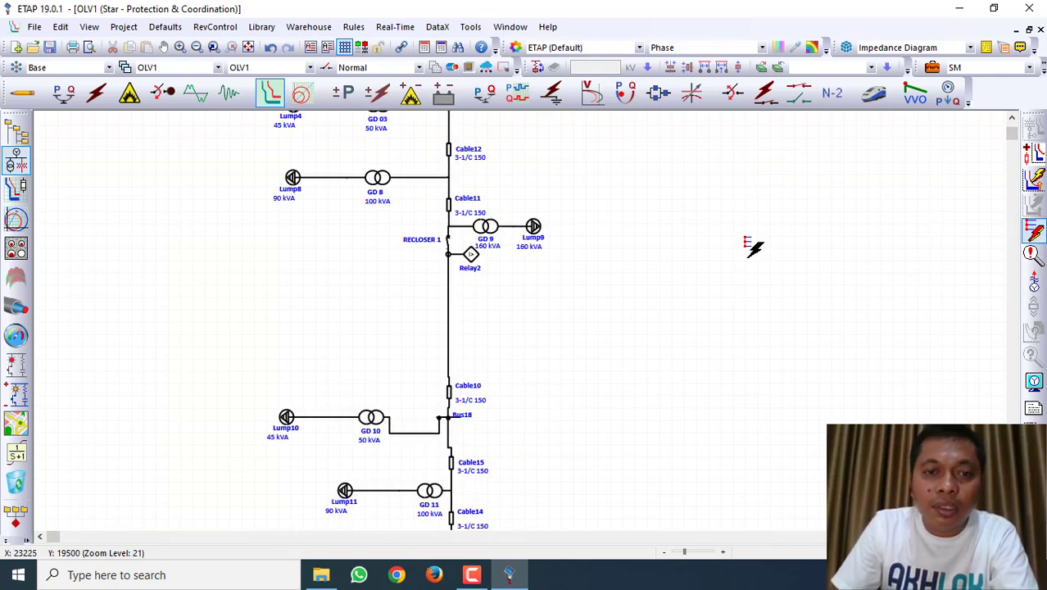
scroll(753, 245, "down", 3)
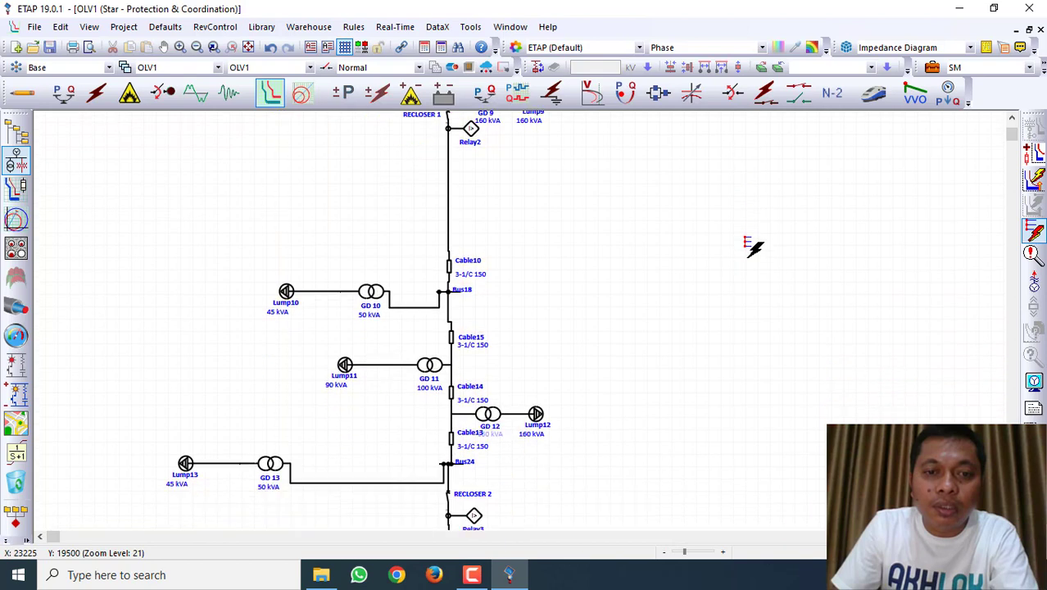
left_click(453, 290)
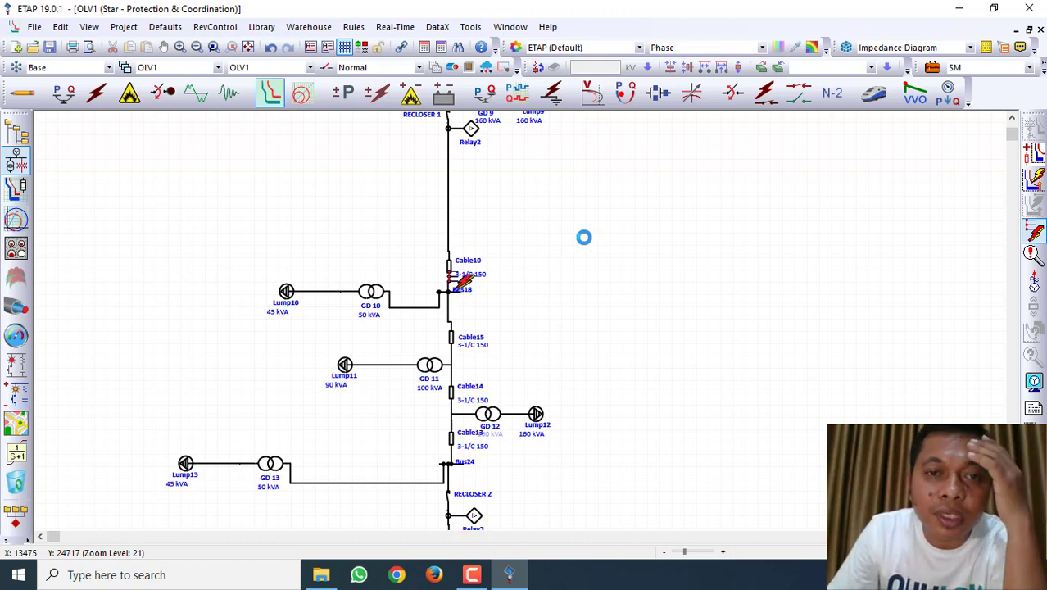
Examine the Bus18 fault's tripping sequence and currents at PMT GI Feeder A, RECLOSER 1 and RECLOSER 2.
scroll(583, 238, "up", 1)
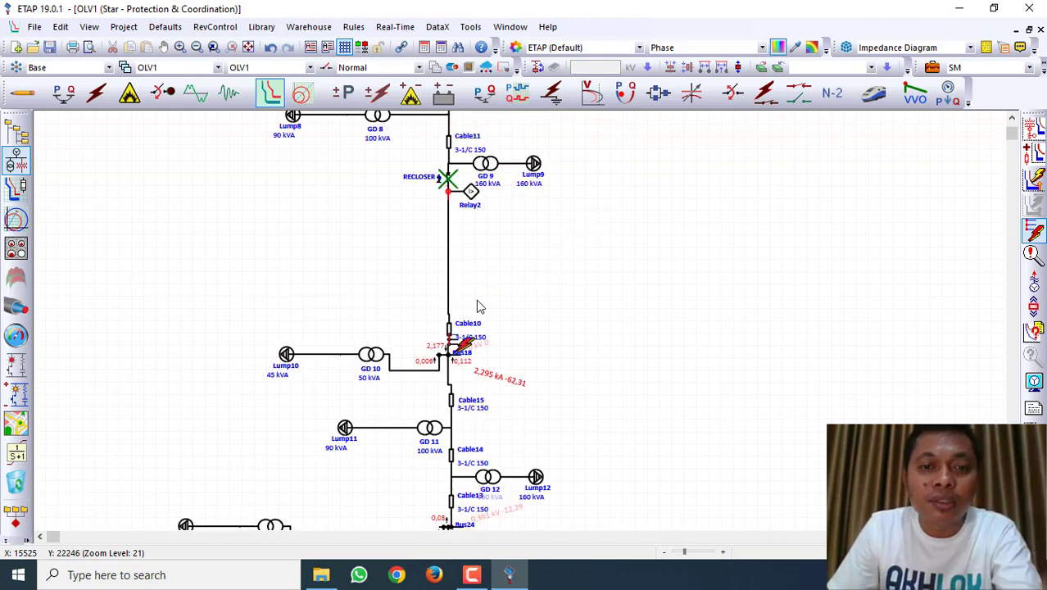
scroll(449, 219, "up", 6)
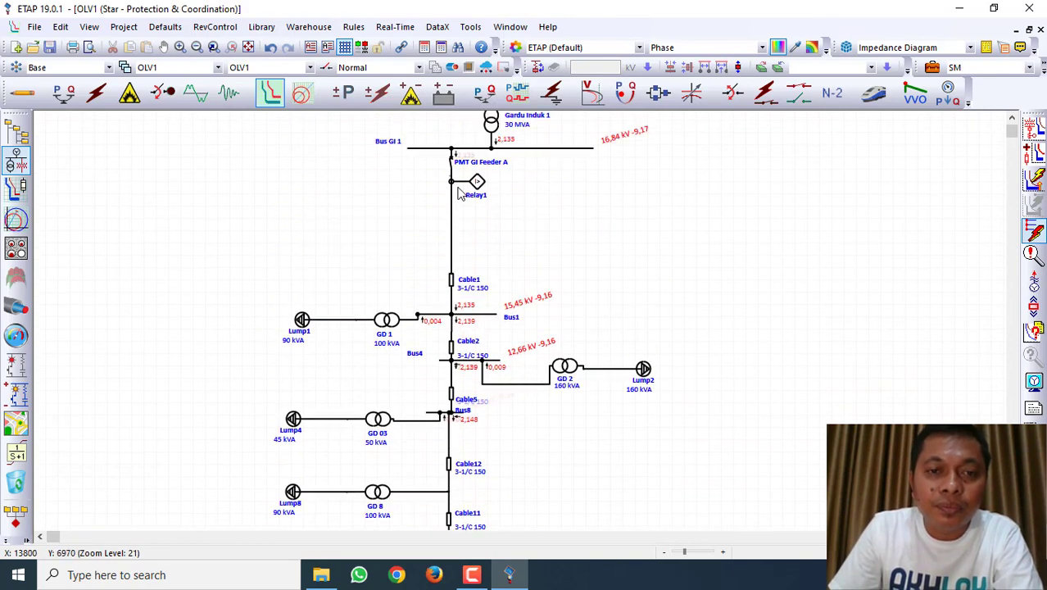
scroll(461, 194, "down", 12)
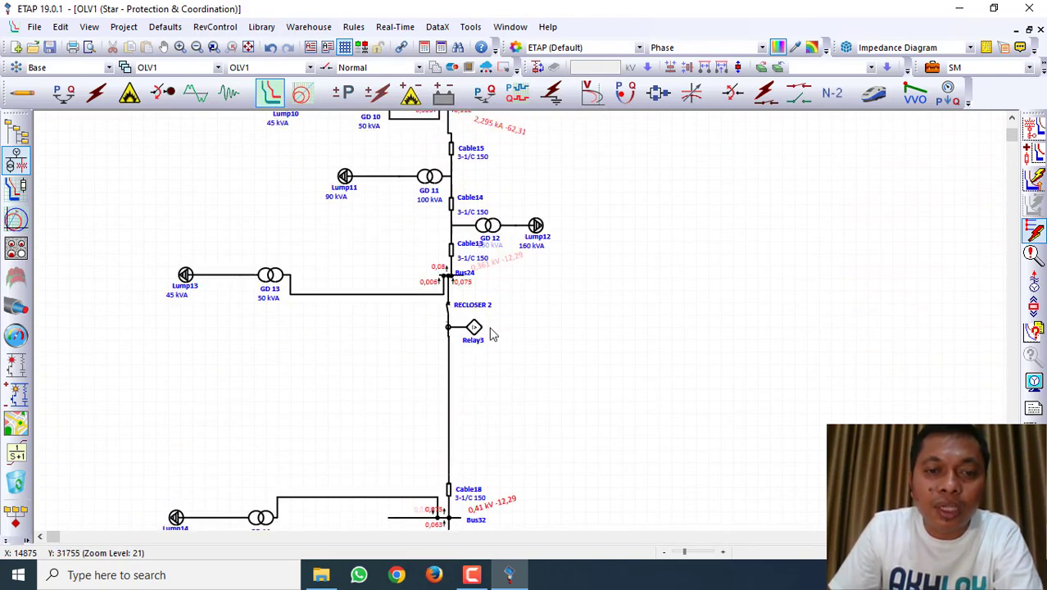
scroll(492, 334, "down", 1)
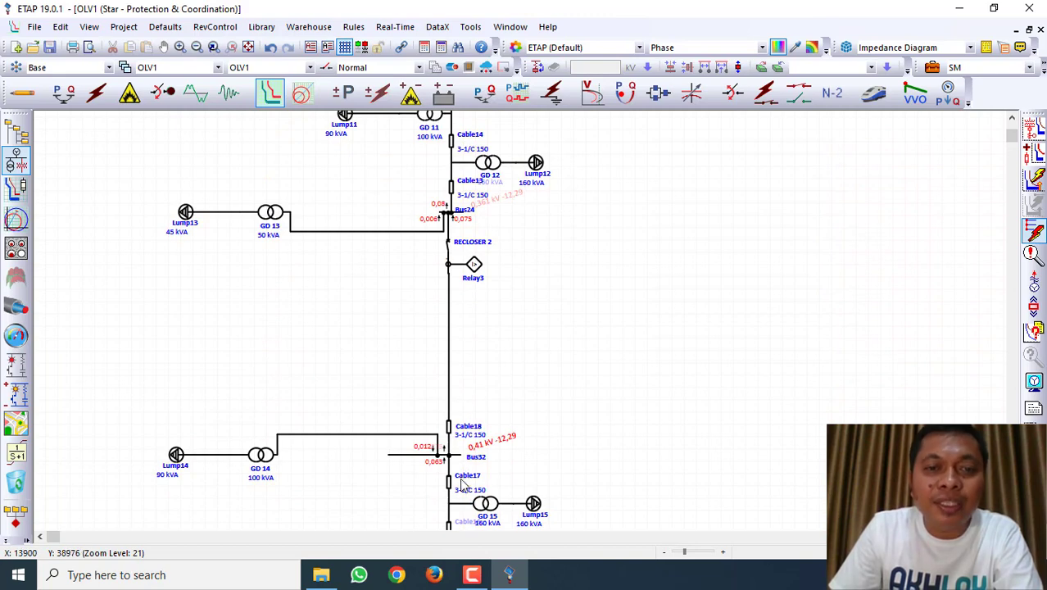
scroll(451, 391, "up", 4)
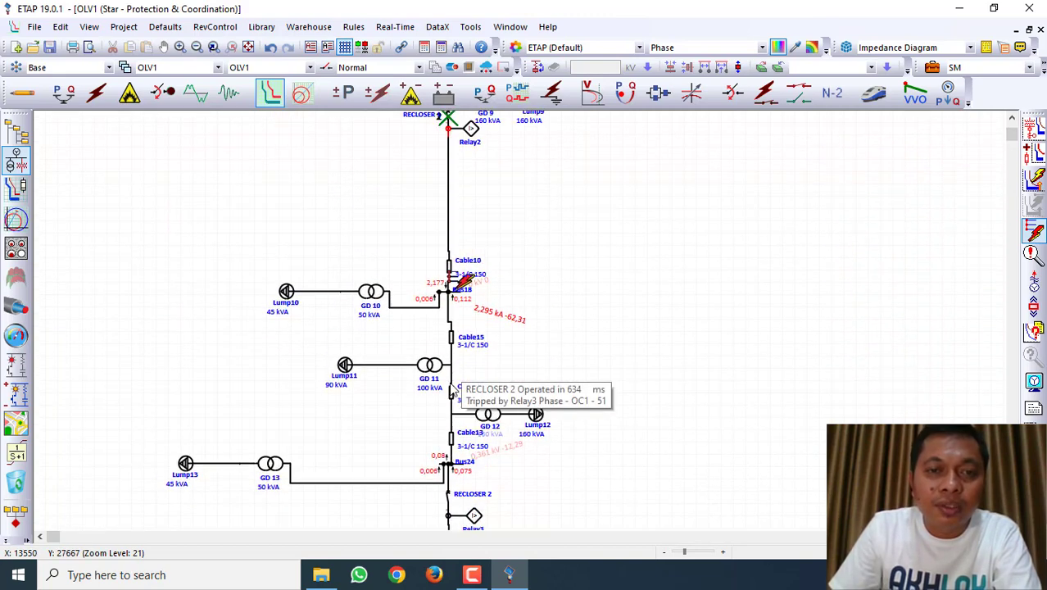
scroll(451, 391, "down", 1)
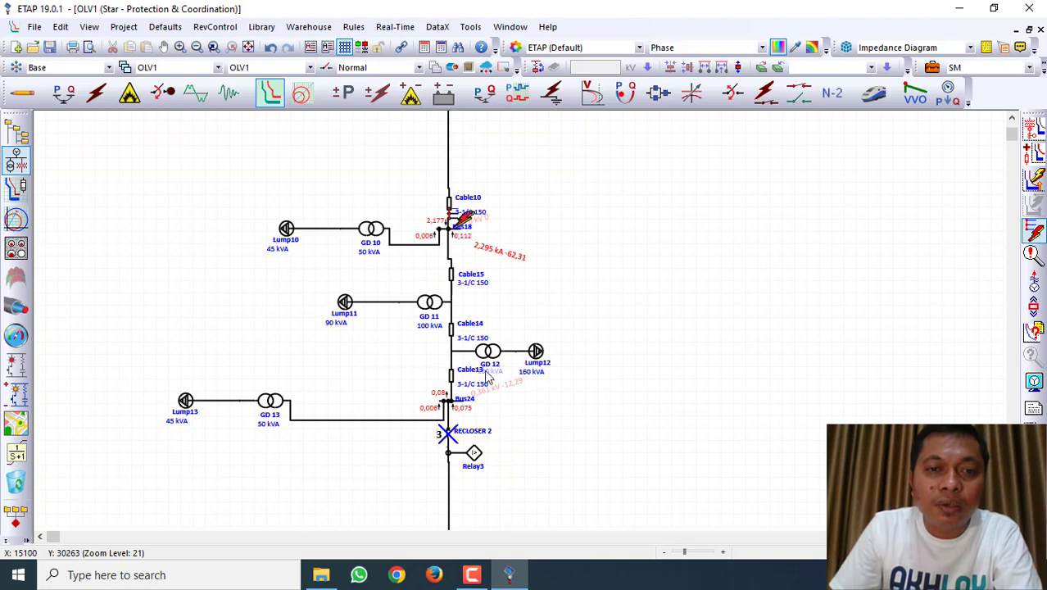
scroll(485, 375, "up", 1)
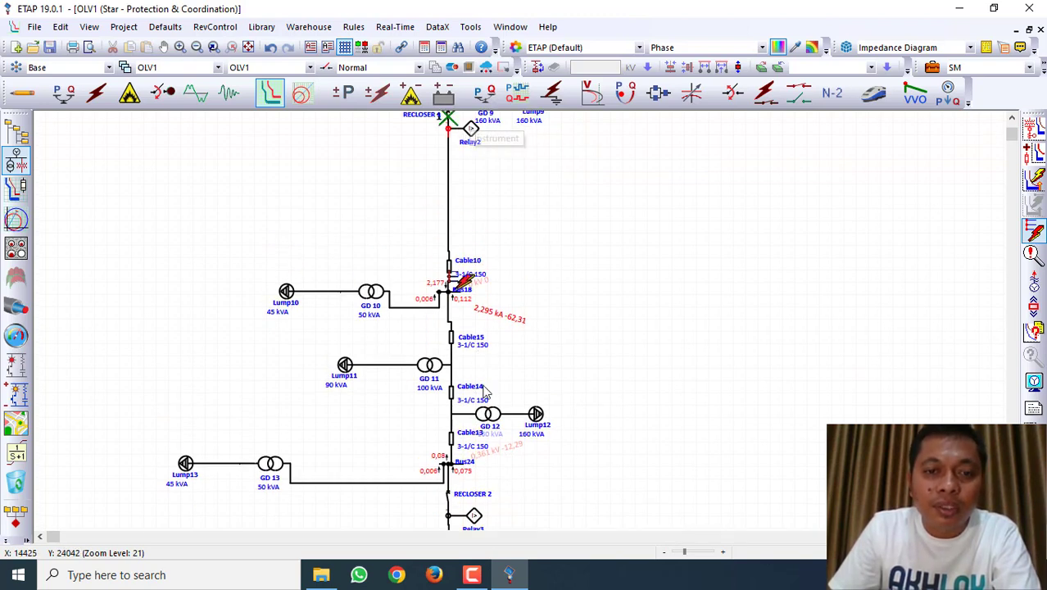
scroll(484, 392, "up", 3)
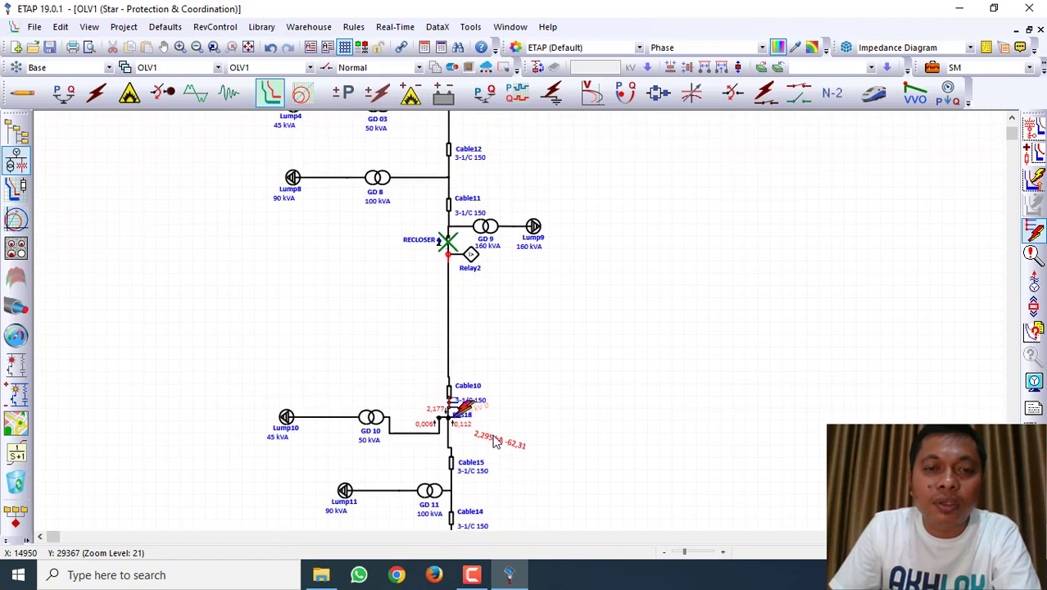
Clear the Bus18 fault results and apply a sequence-of-operation fault at Bus1.
left_click(1037, 232)
scroll(729, 307, "up", 2)
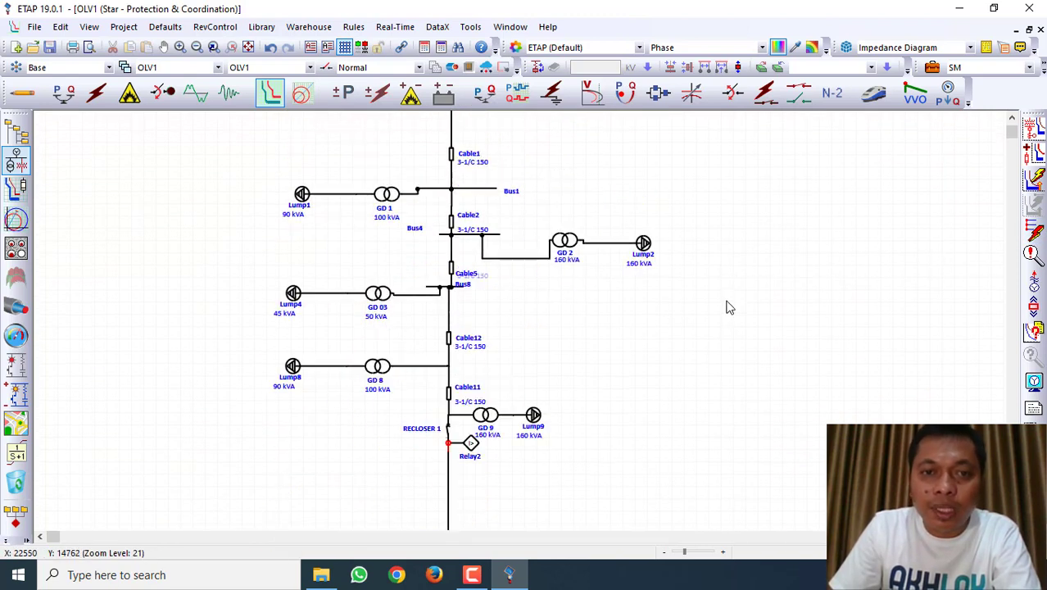
scroll(729, 313, "up", 2)
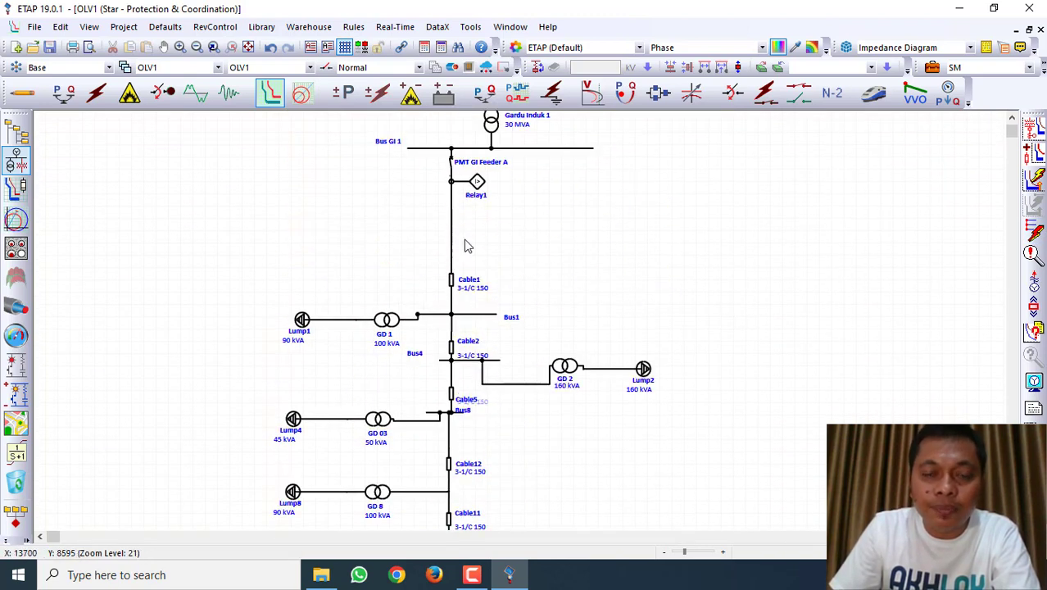
left_click(1035, 234)
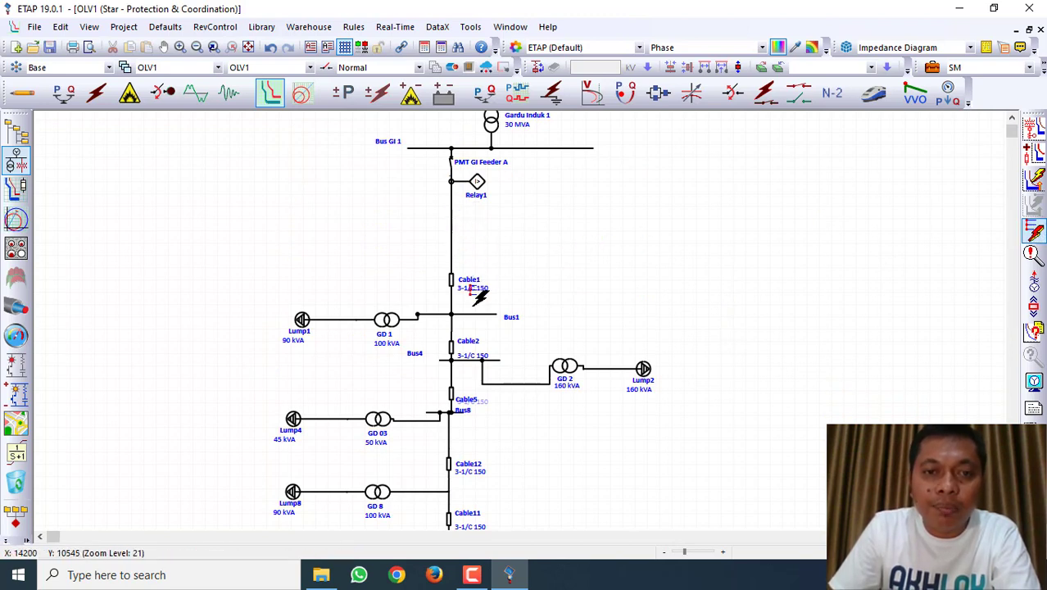
left_click(478, 313)
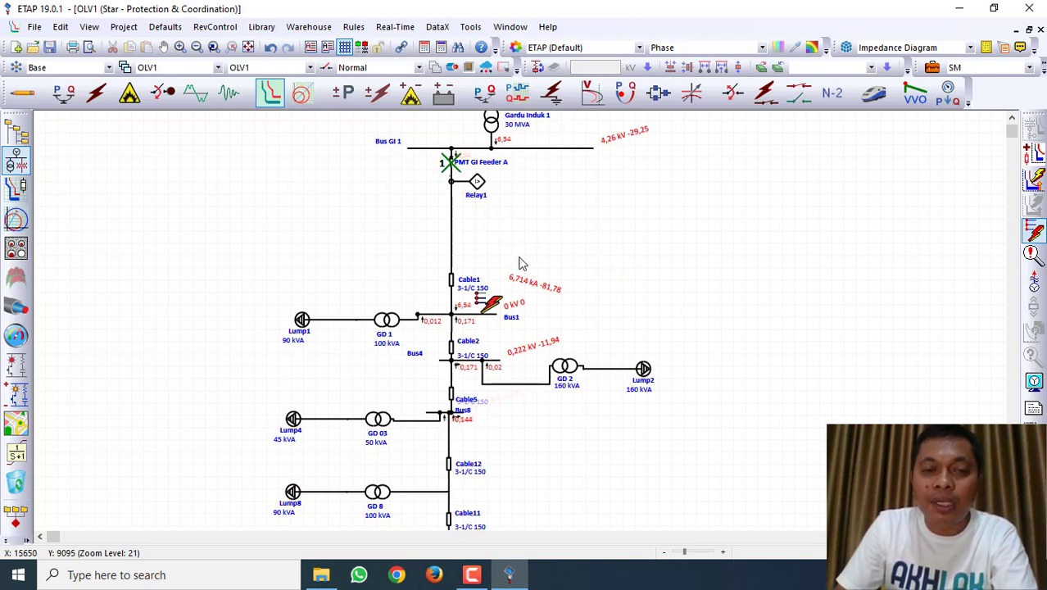
Examine the protection response to the Bus1 fault, from PMT GI Feeder A down the feeder past both reclosers.
scroll(526, 269, "down", 5)
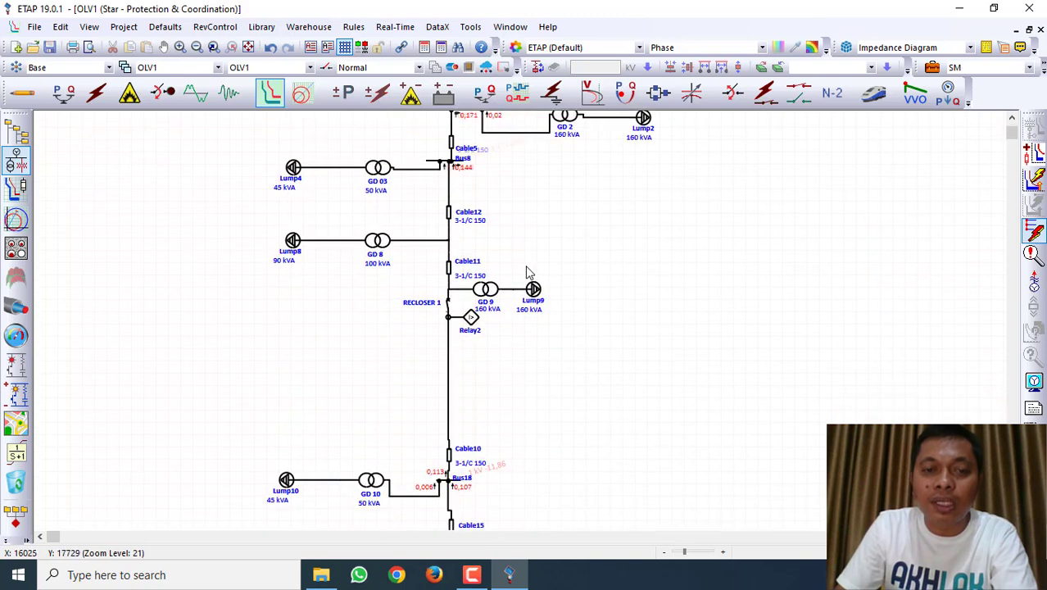
scroll(525, 272, "up", 10)
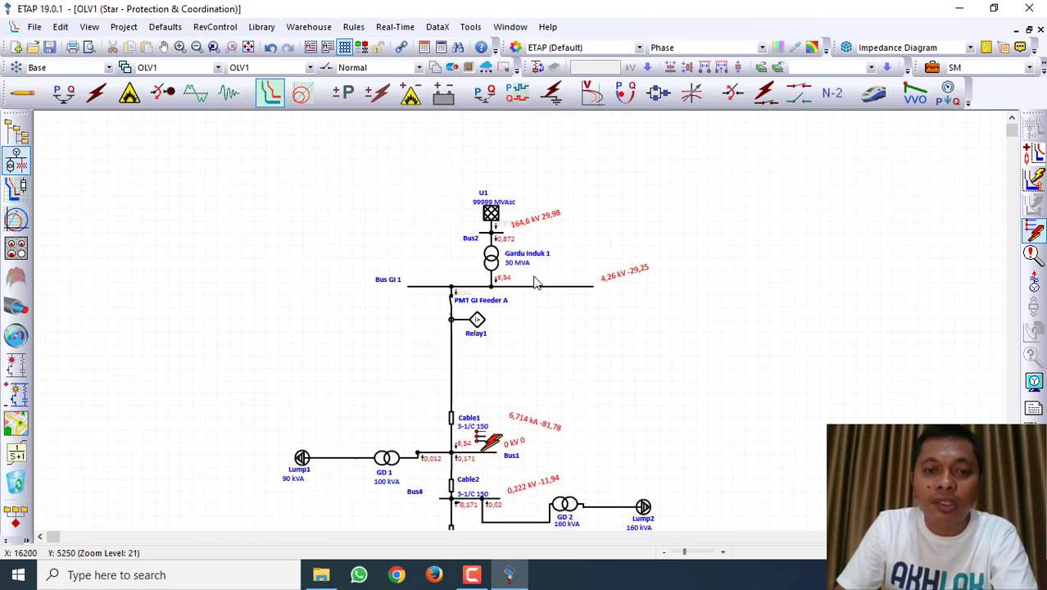
scroll(536, 281, "down", 3)
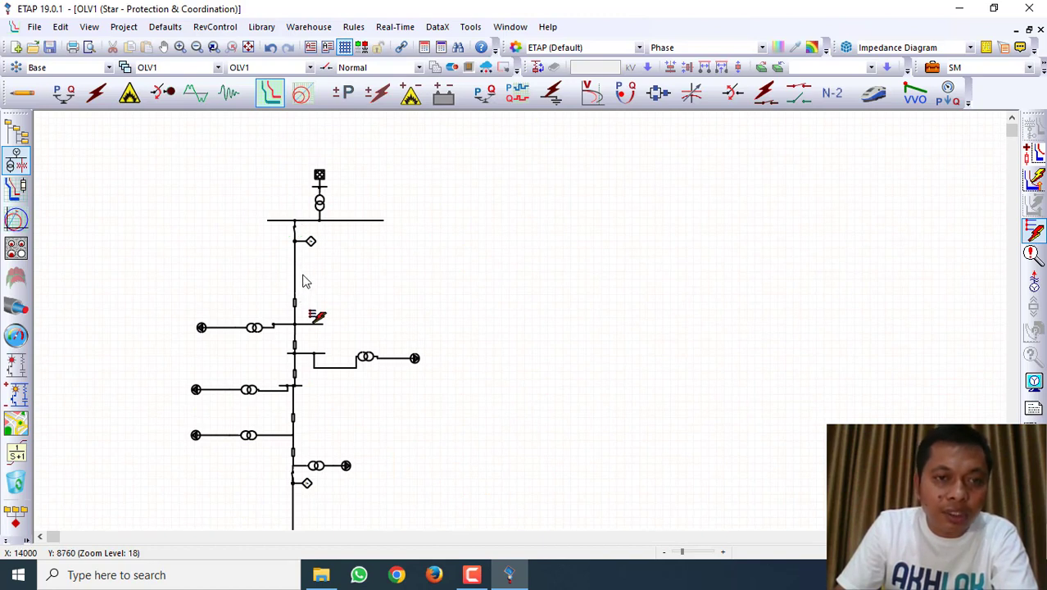
mouse_move(302, 235)
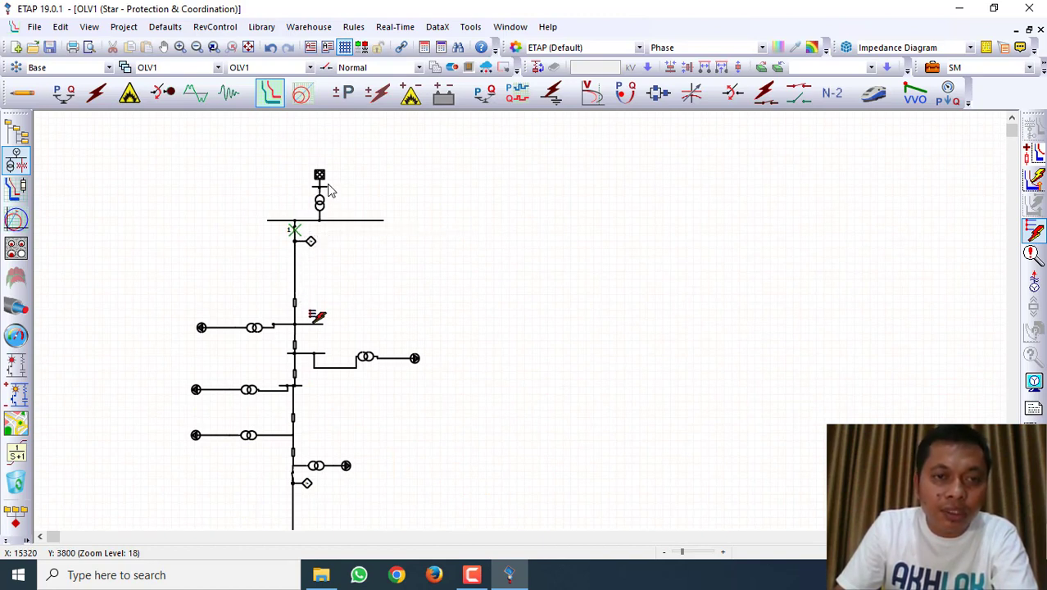
scroll(299, 252, "down", 4)
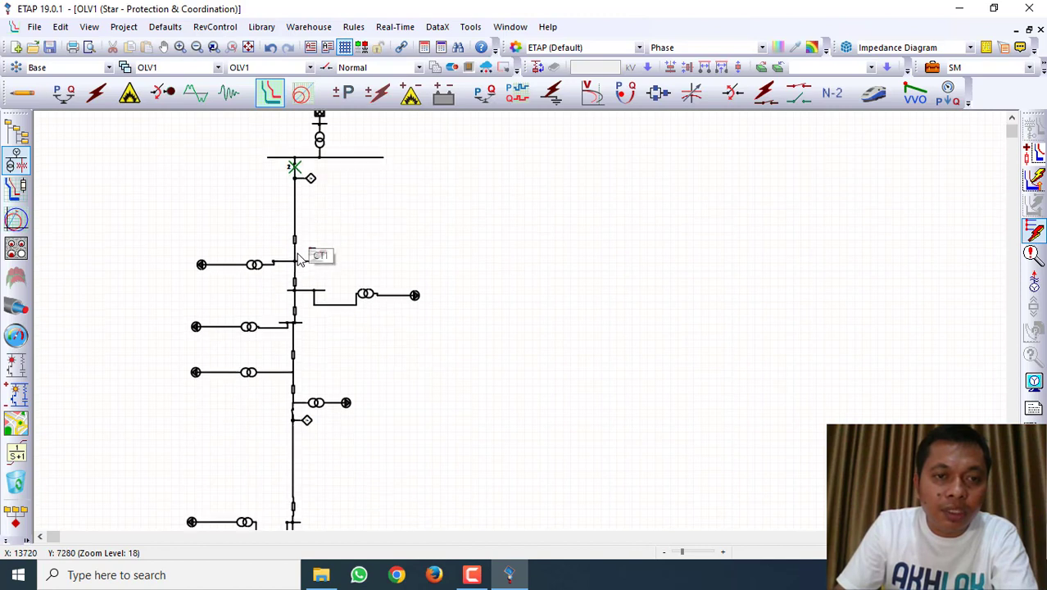
scroll(295, 410, "up", 4)
scroll(299, 398, "down", 4)
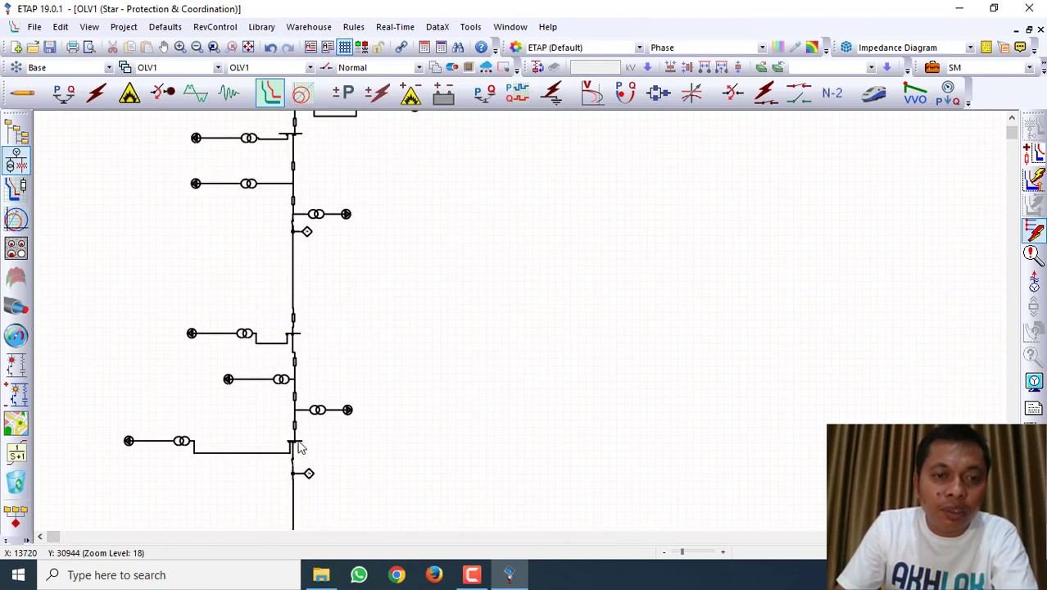
scroll(289, 365, "up", 4)
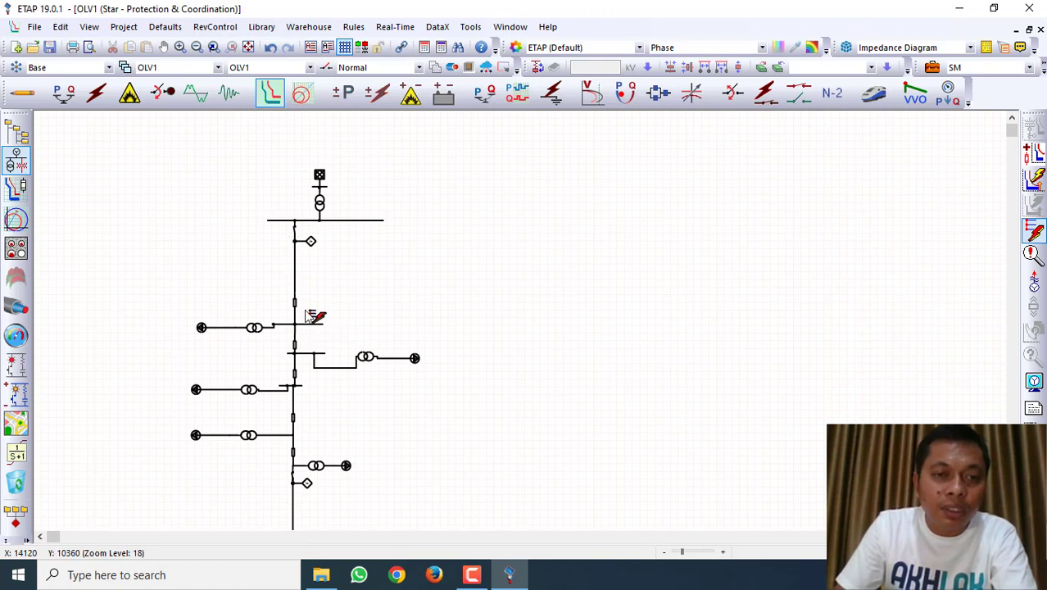
scroll(306, 413, "down", 8)
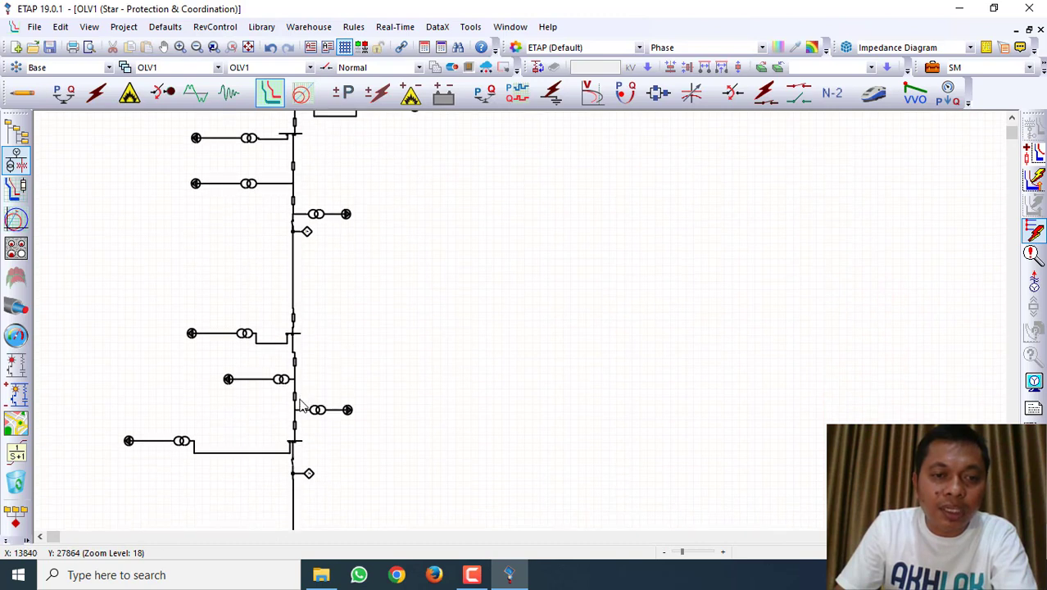
scroll(301, 404, "down", 1)
scroll(304, 404, "up", 9)
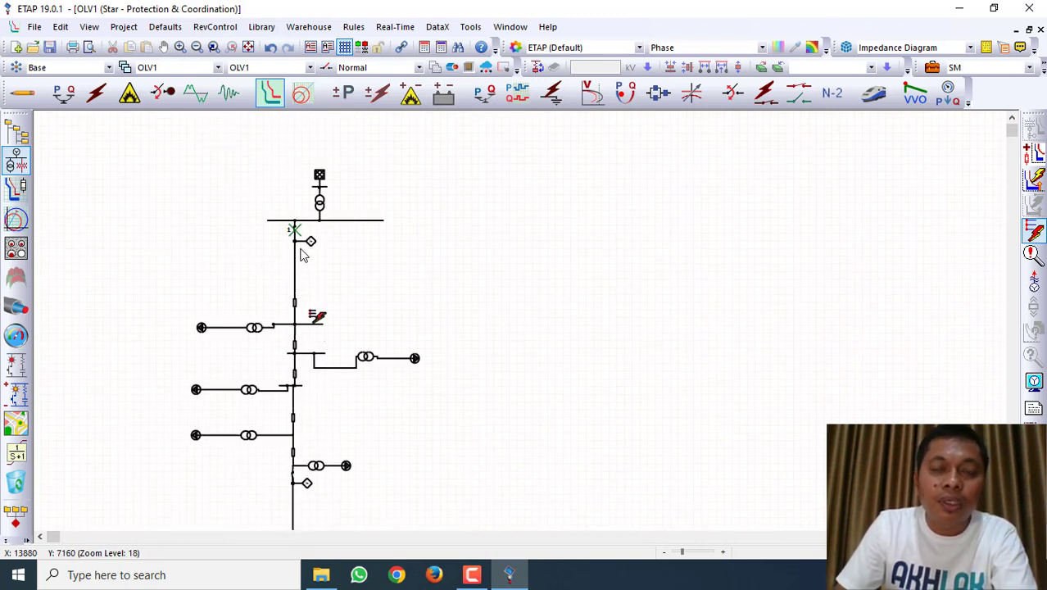
scroll(299, 262, "up", 4)
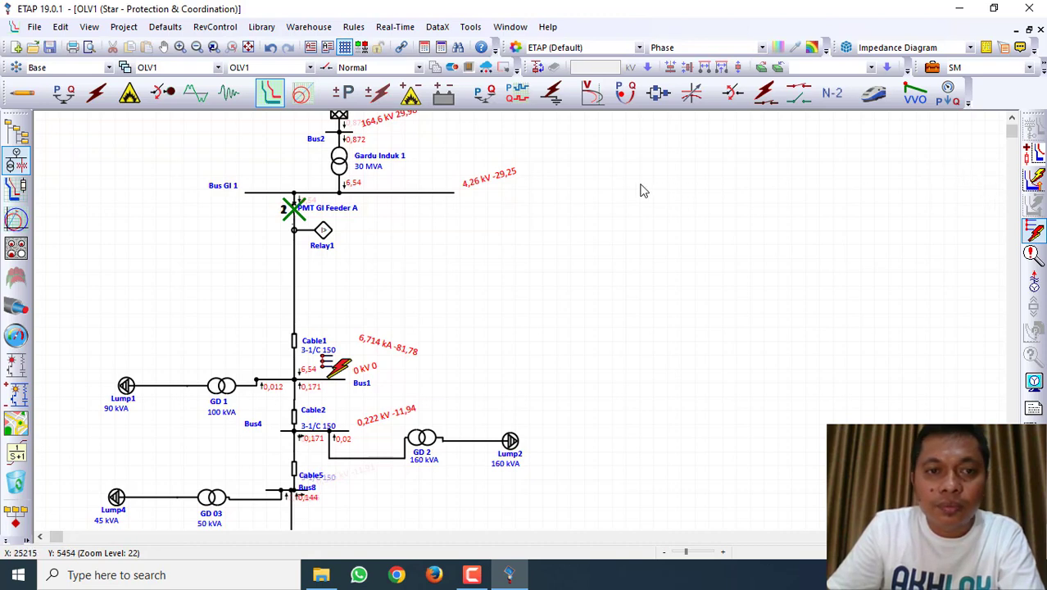
Clear the Bus1 fault results from the one-line diagram.
left_click(1033, 233)
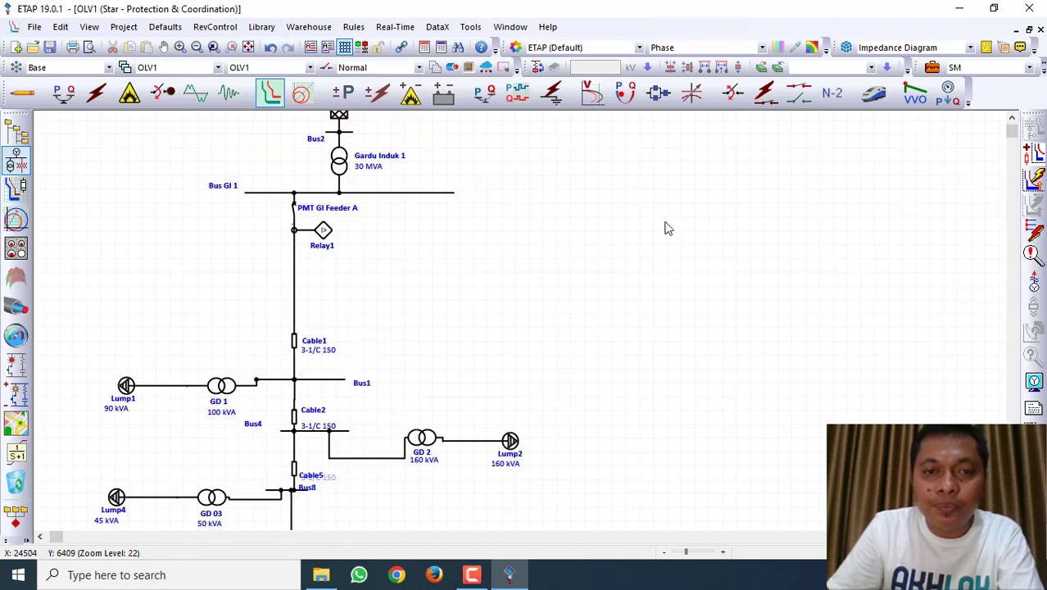
left_click(39, 537)
left_click(39, 536)
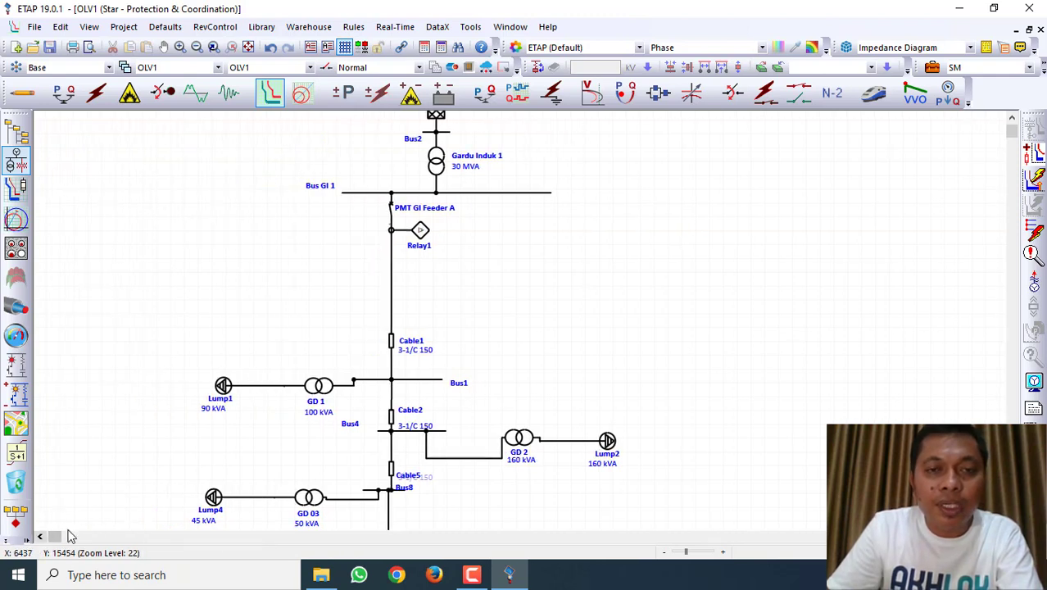
Review the whole feeder from grid source U1 down to Bus36, including its relays and both reclosers.
scroll(350, 427, "up", 1)
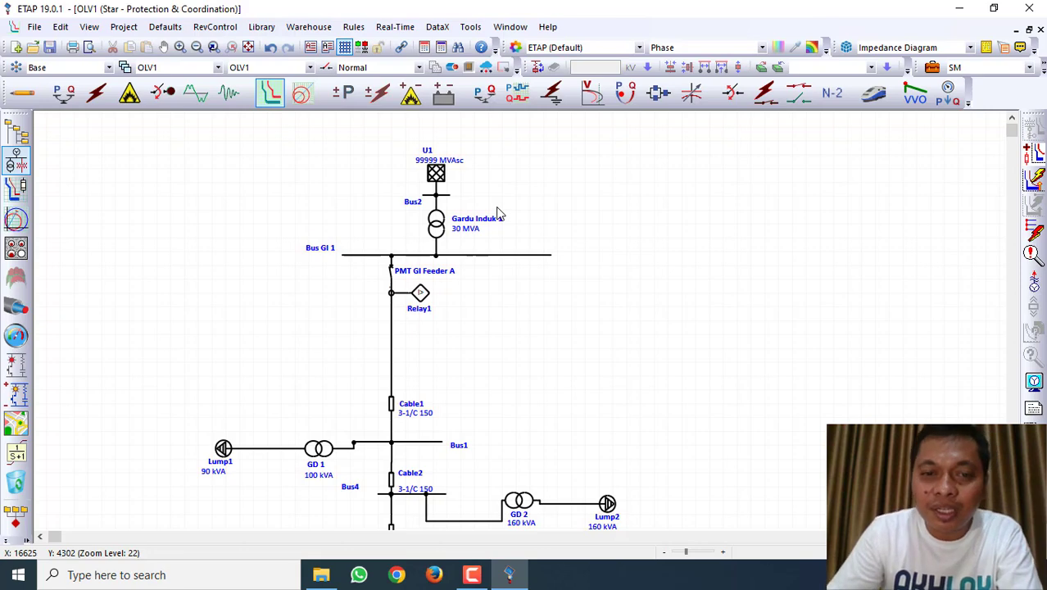
scroll(507, 245, "down", 5)
scroll(520, 254, "up", 4)
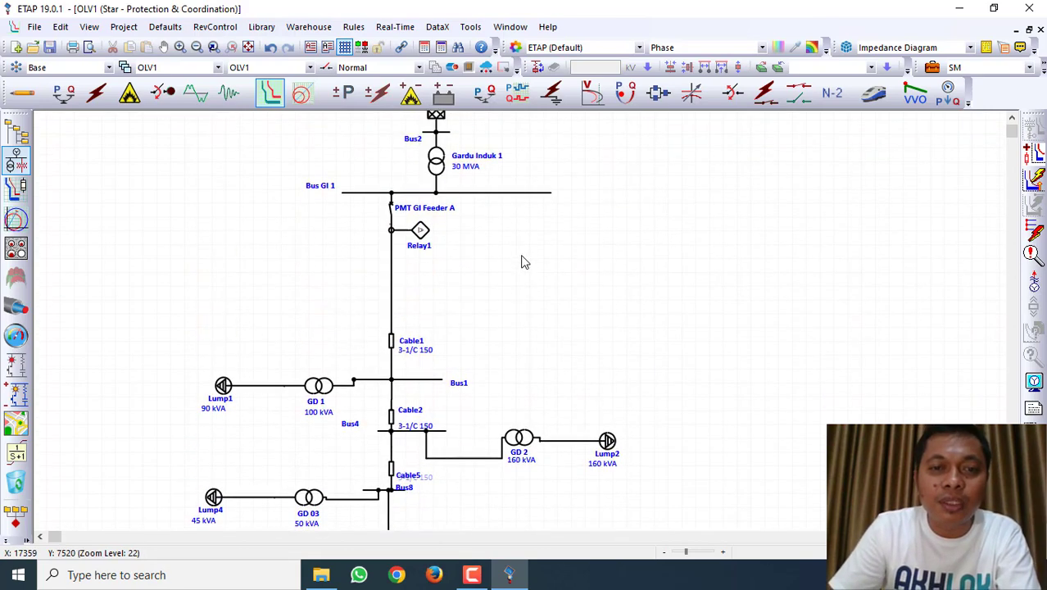
scroll(525, 263, "down", 2)
scroll(526, 264, "down", 5)
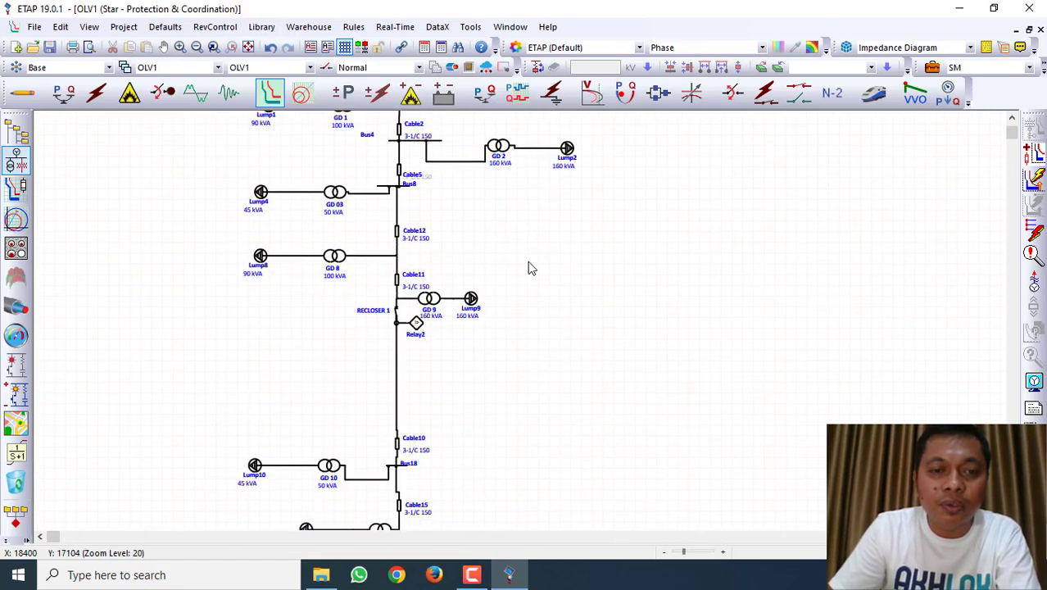
scroll(531, 269, "up", 2)
scroll(537, 271, "down", 1)
scroll(539, 271, "up", 1)
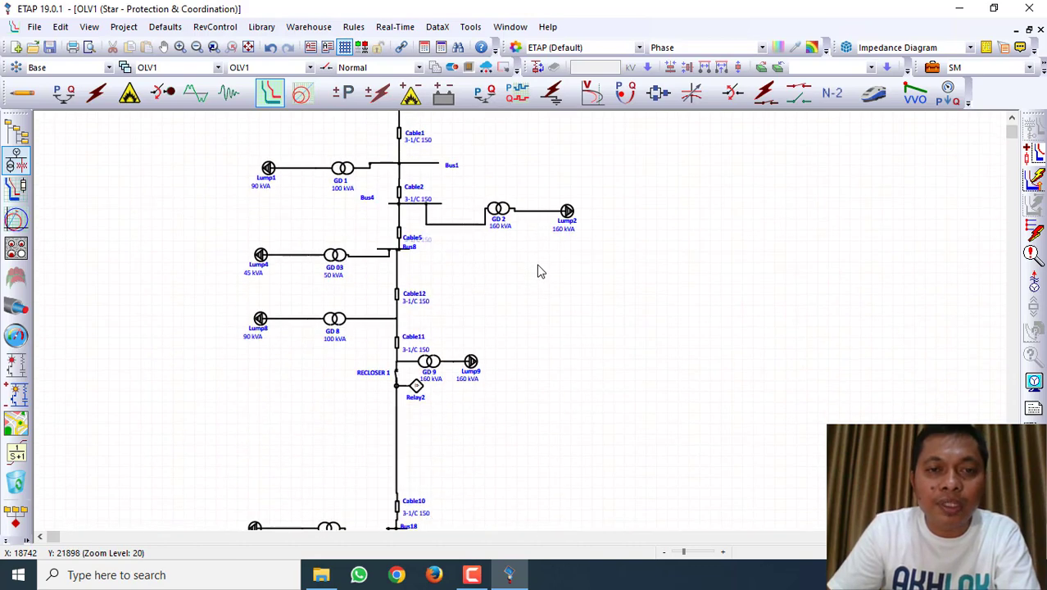
scroll(549, 272, "down", 10)
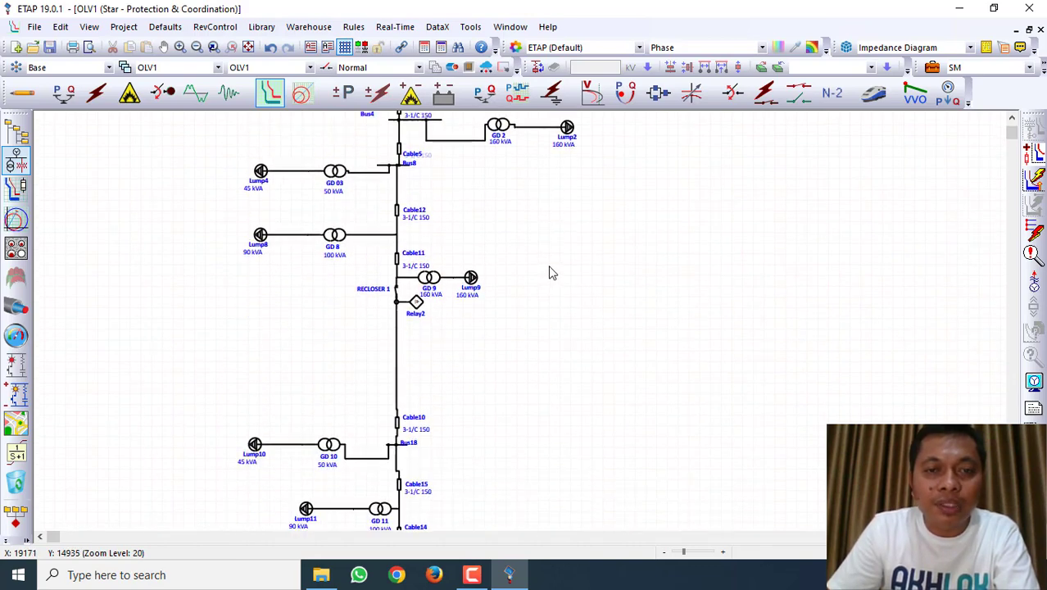
scroll(551, 274, "down", 6)
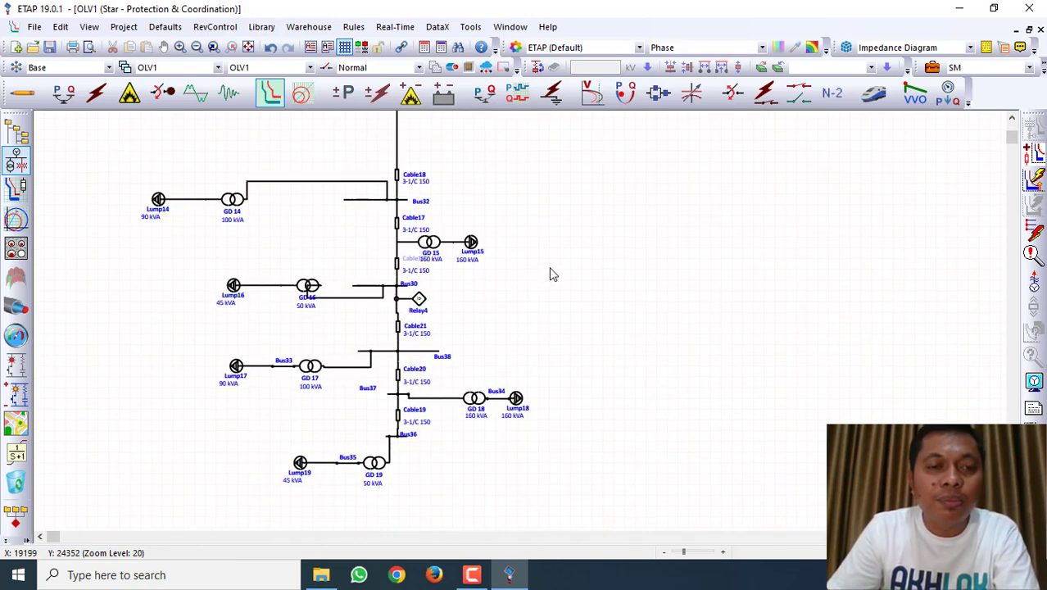
scroll(552, 274, "up", 4)
scroll(550, 274, "up", 8)
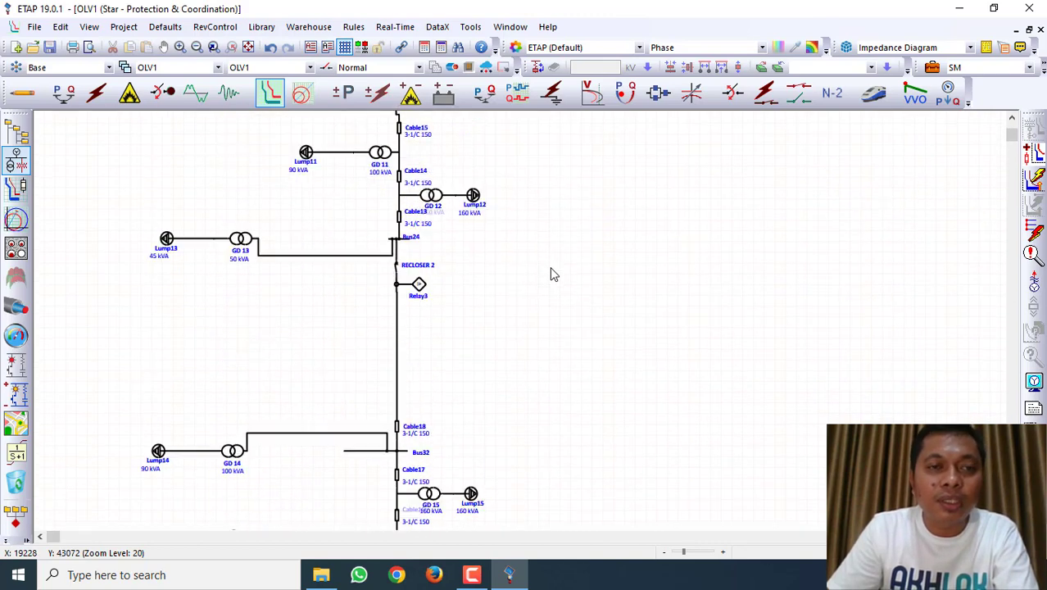
scroll(551, 275, "up", 5)
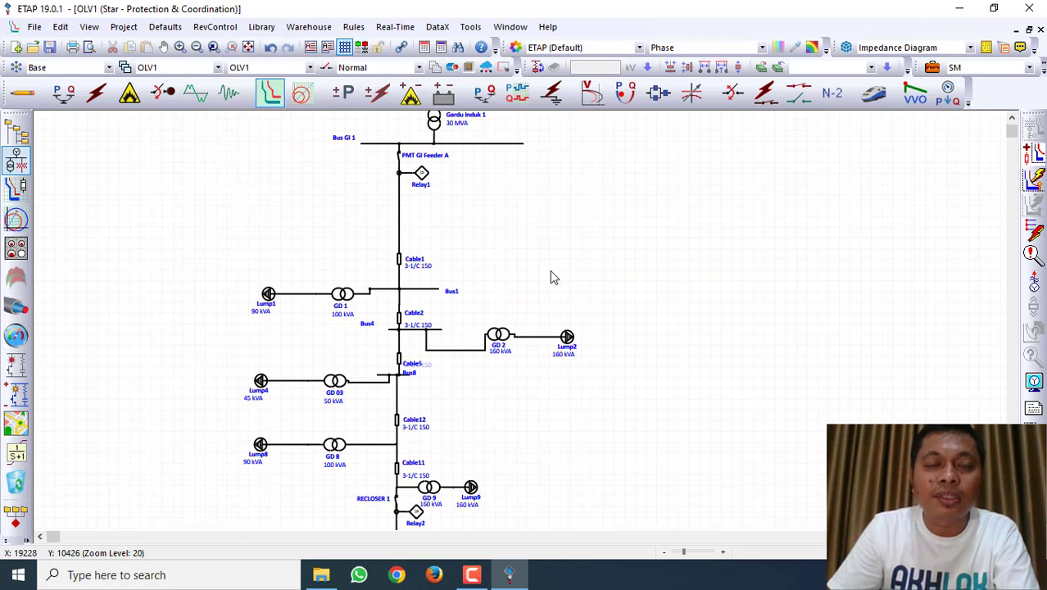
scroll(551, 277, "up", 2)
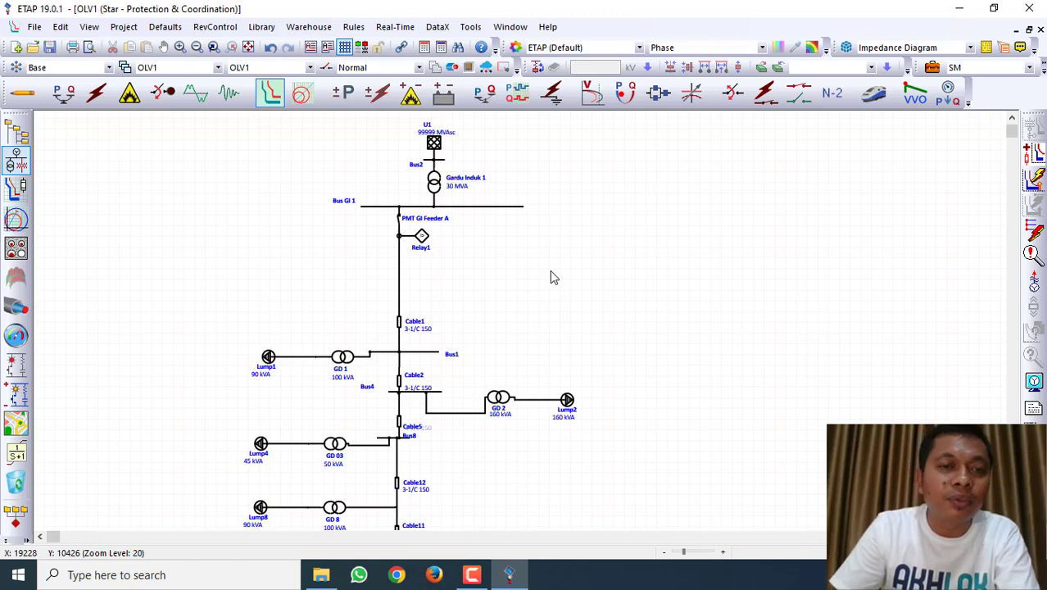
scroll(551, 277, "down", 2)
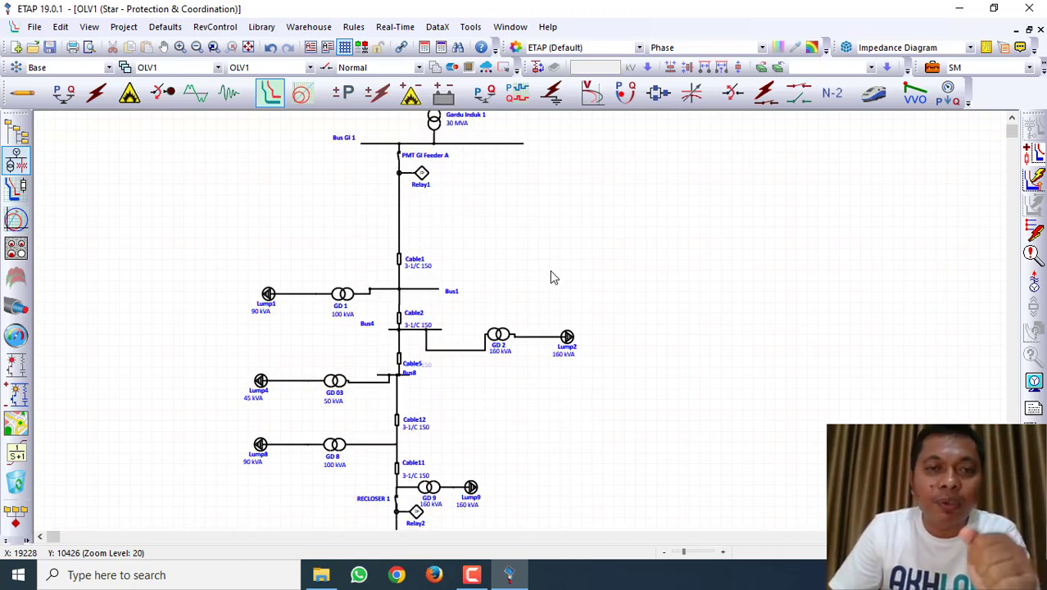
scroll(517, 306, "up", 2)
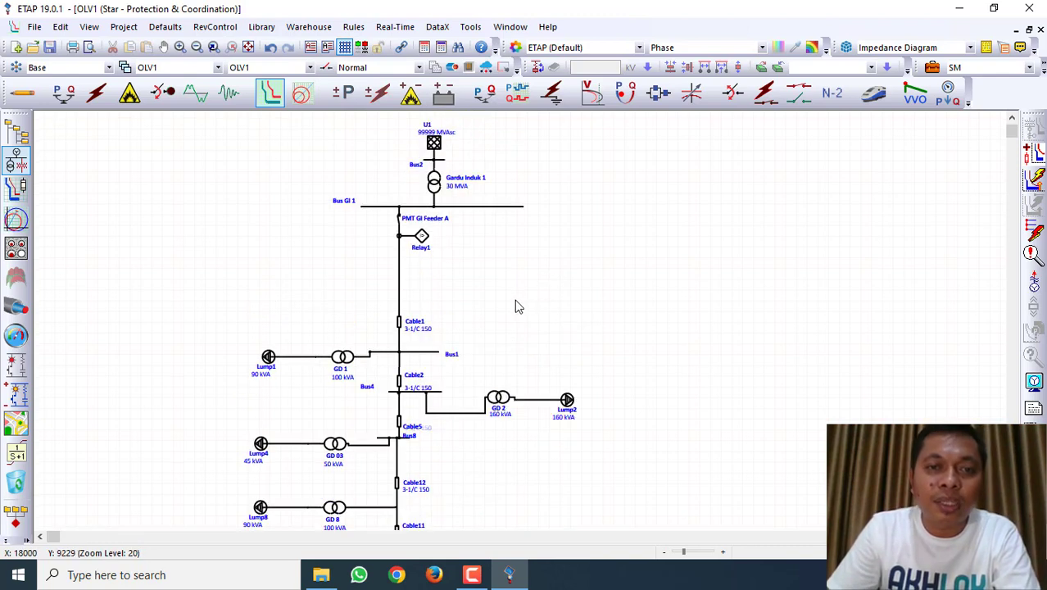